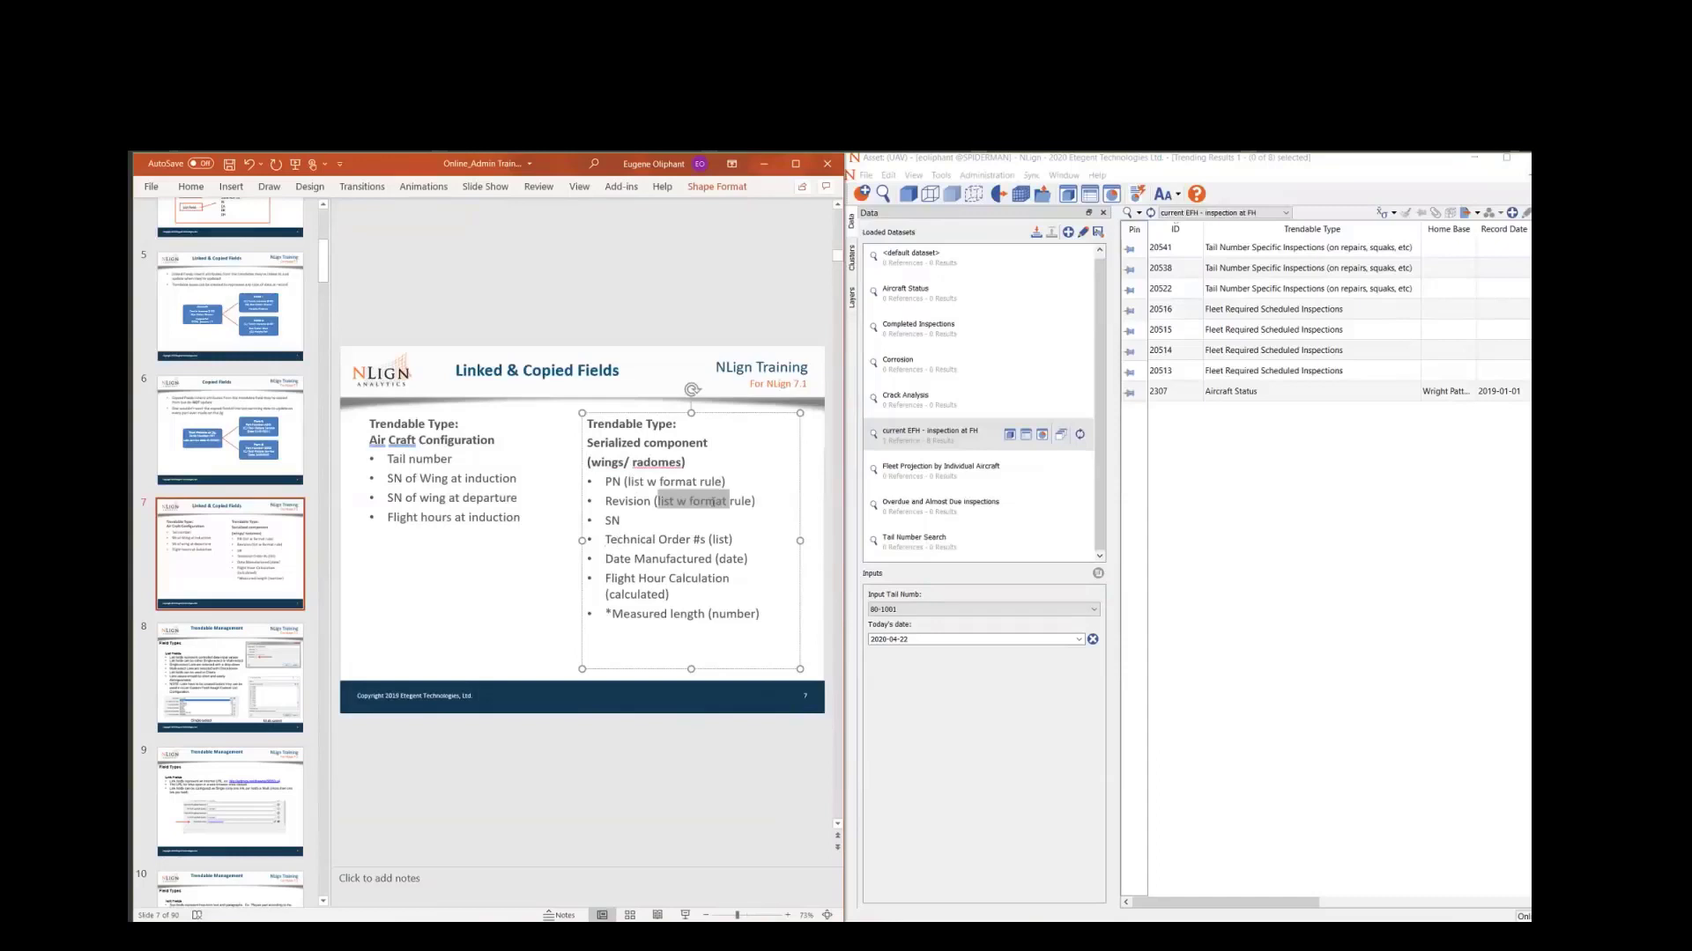
{"action": "left_click", "coordinate": [707, 502]}
{"action": "left_click_drag", "start_coordinate": [670, 596], "coordinate": [607, 578]}
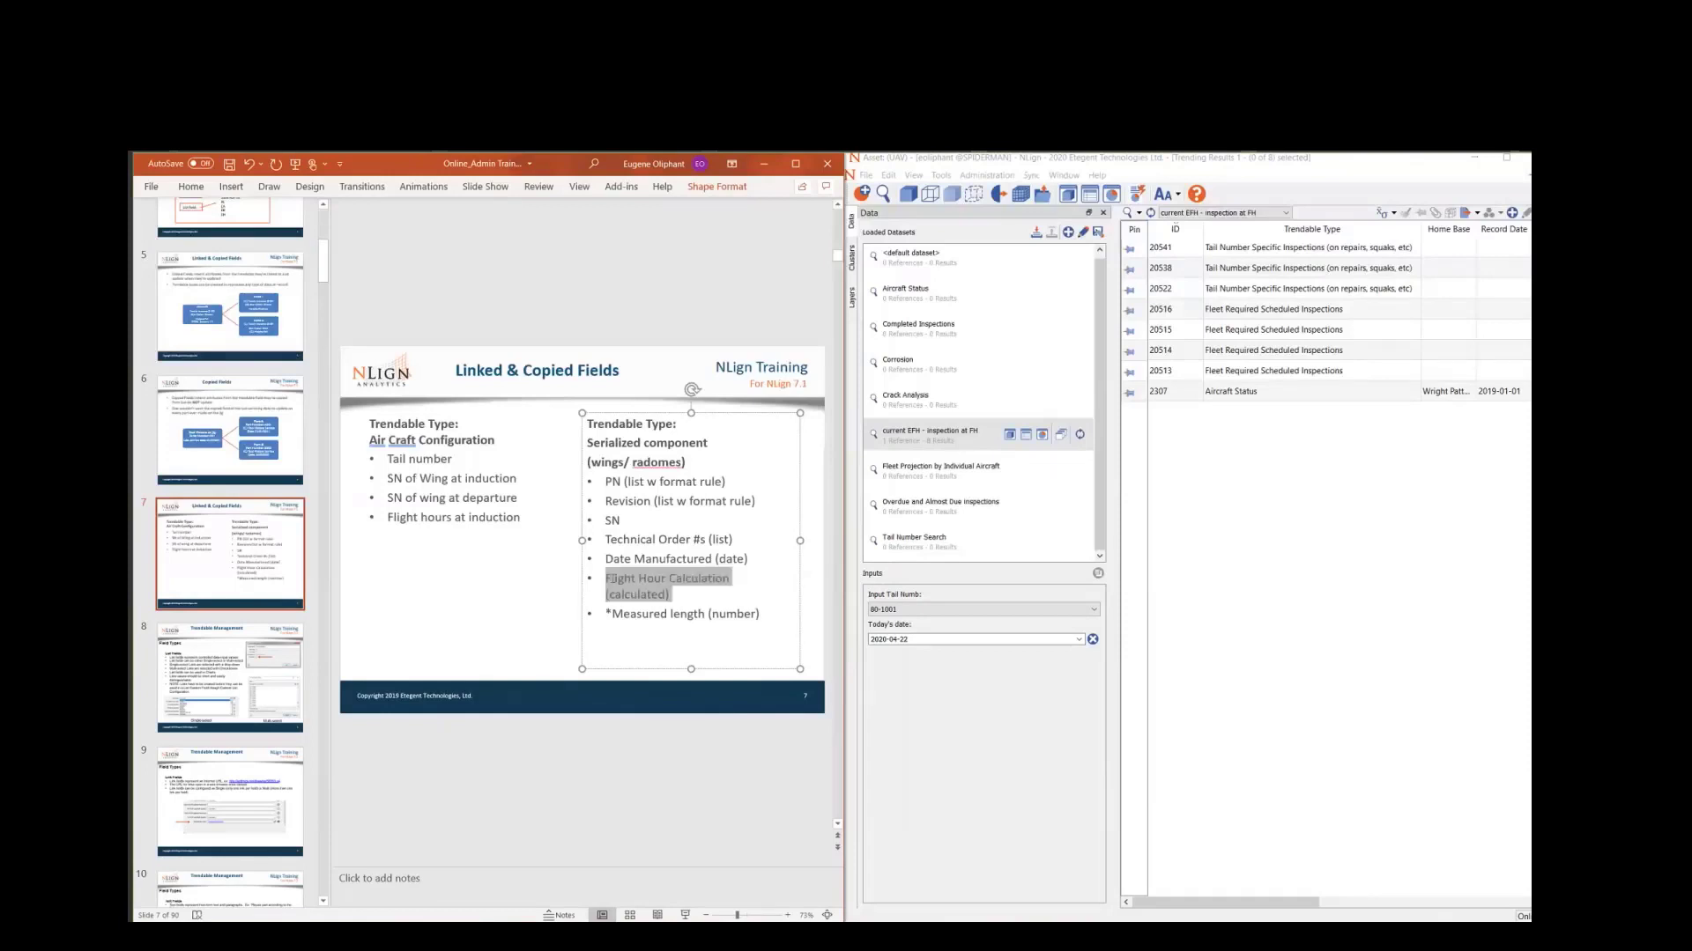
{"action": "left_click", "coordinate": [676, 602]}
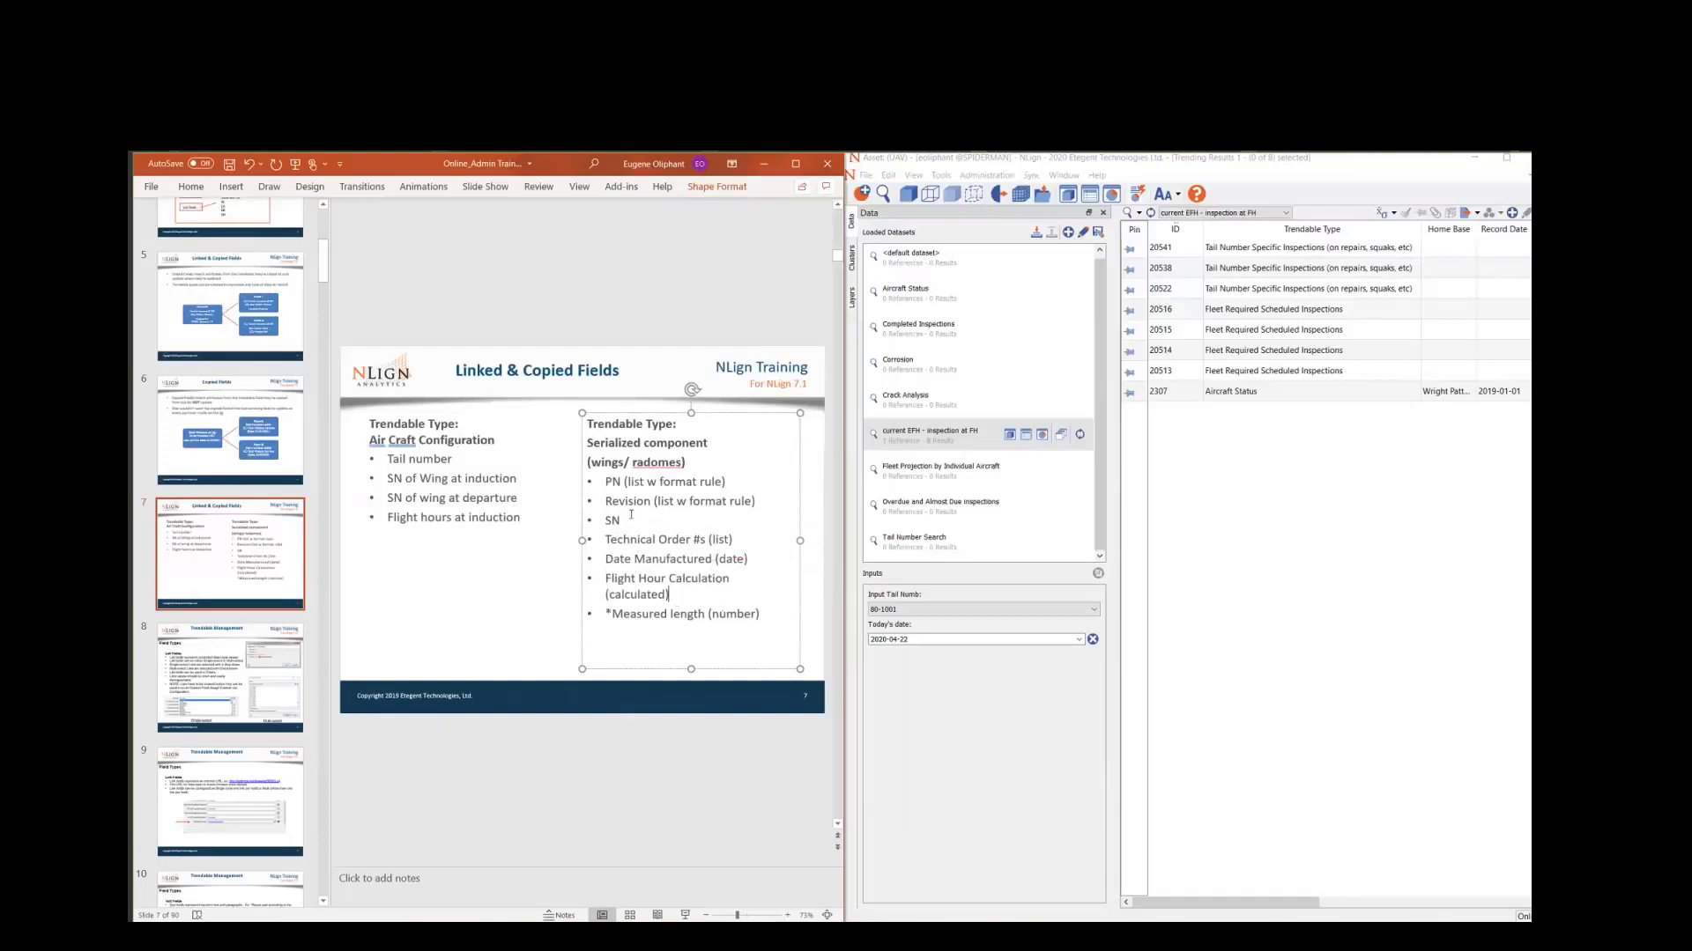
- In NLign, open the Part Number list for editing from the custom field list configuration
{"action": "left_click", "coordinate": [987, 174]}
{"action": "left_click", "coordinate": [991, 190]}
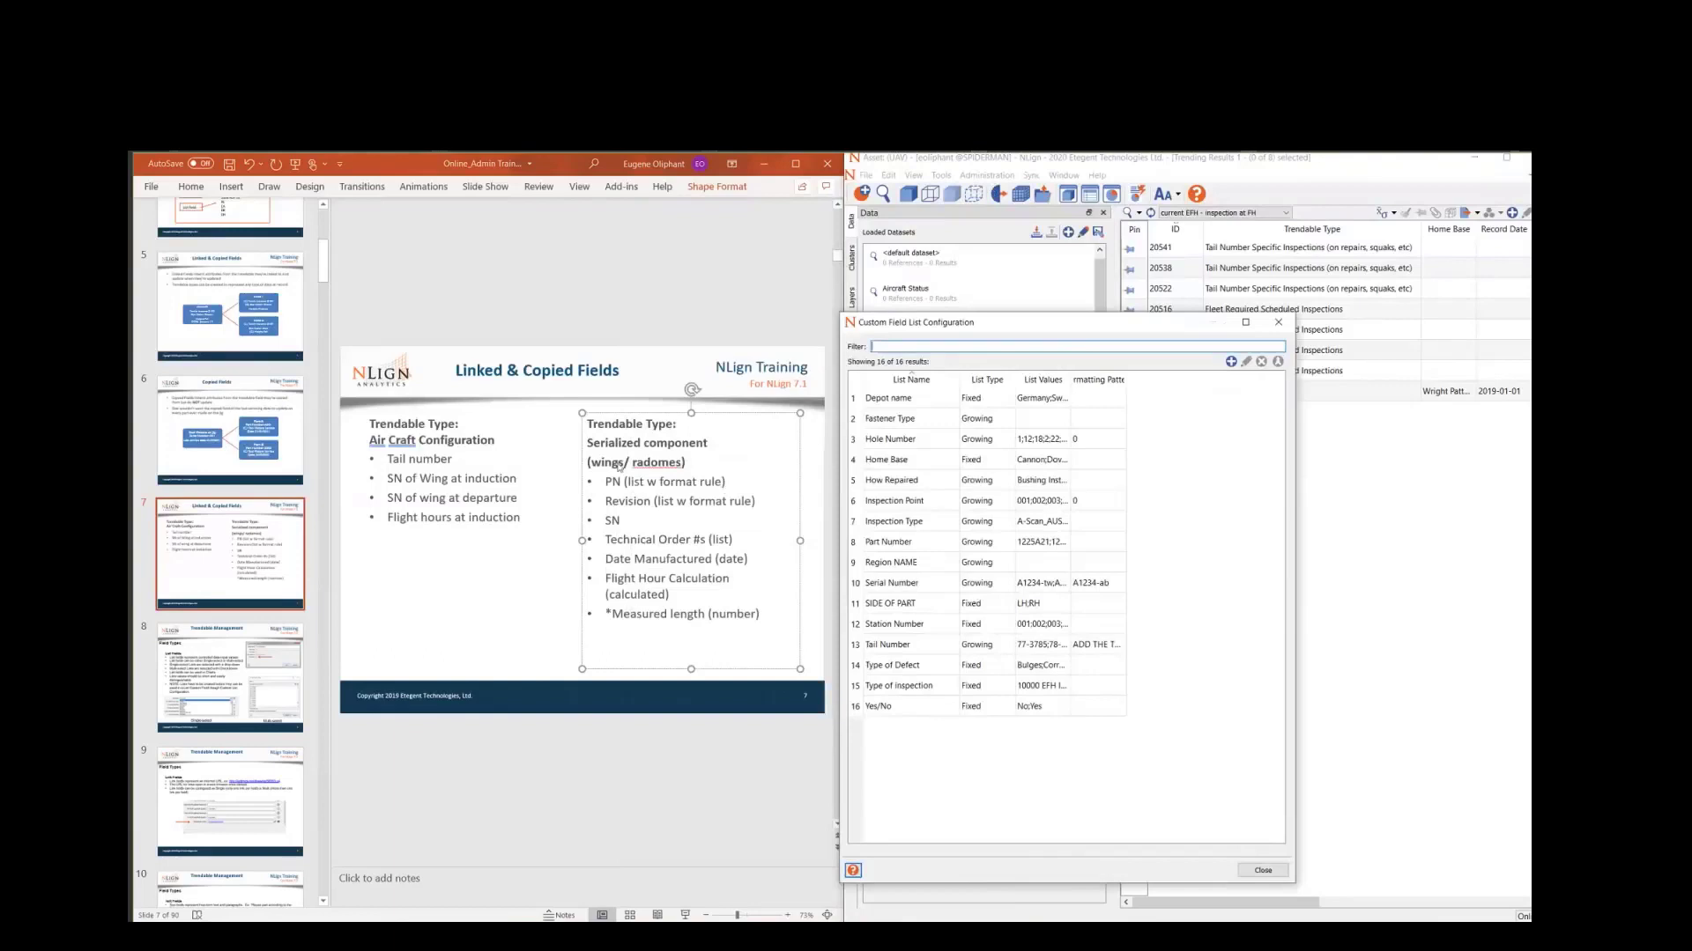
{"action": "left_click", "coordinate": [1022, 545]}
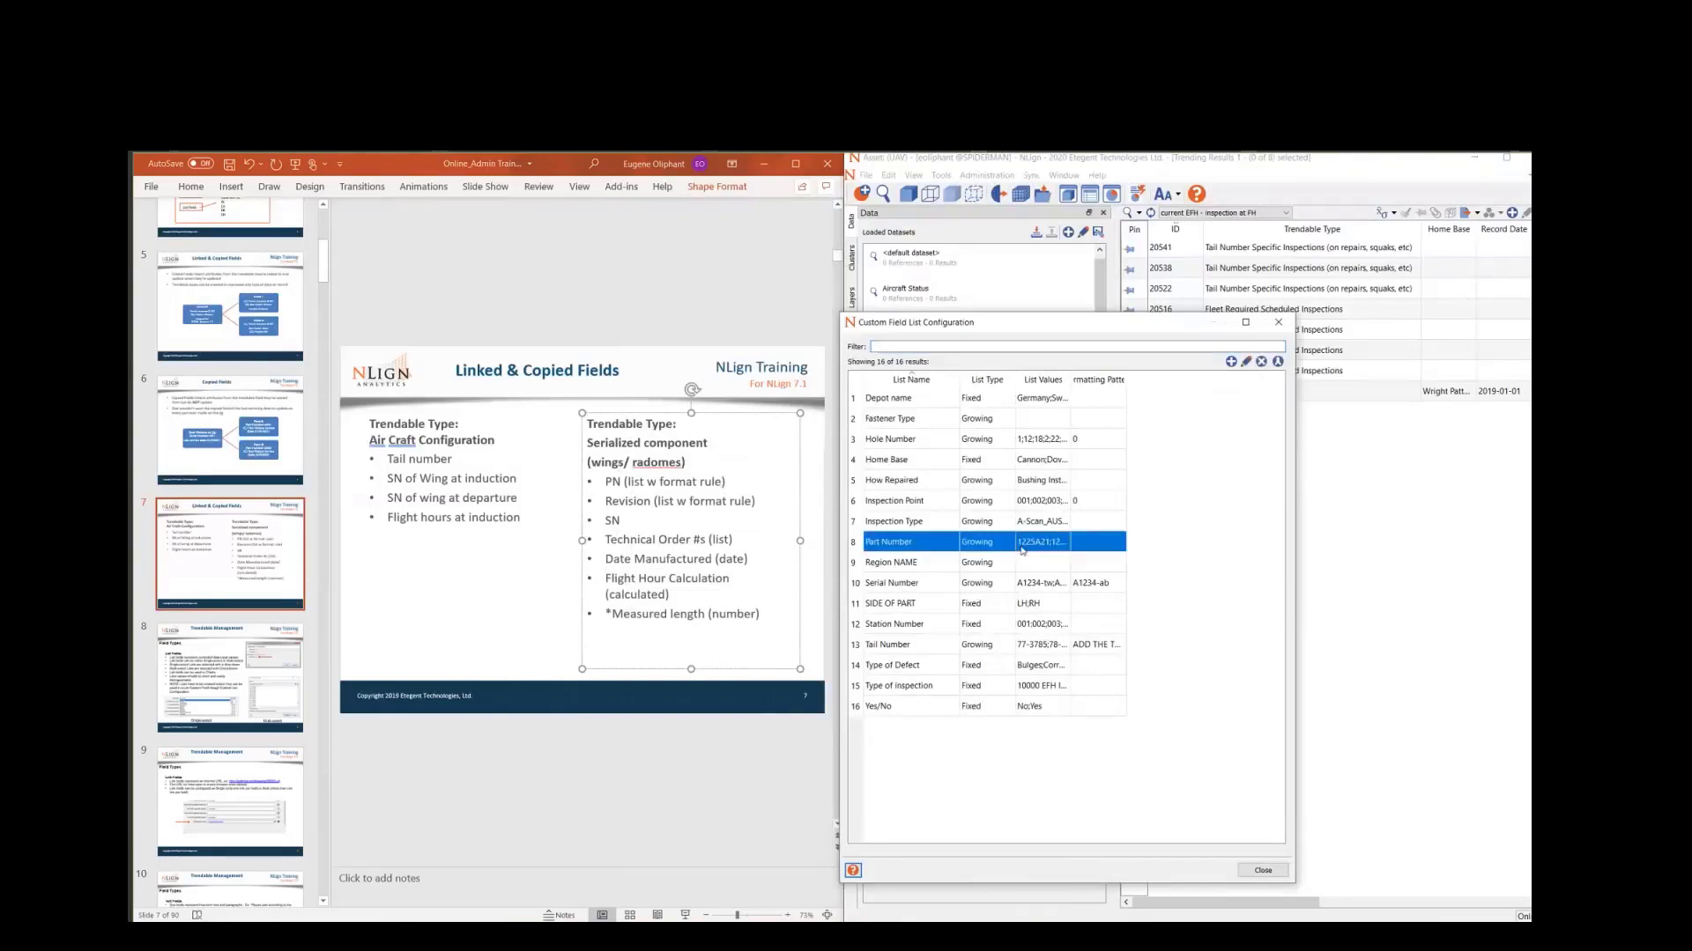
{"action": "double_click", "coordinate": [1022, 544]}
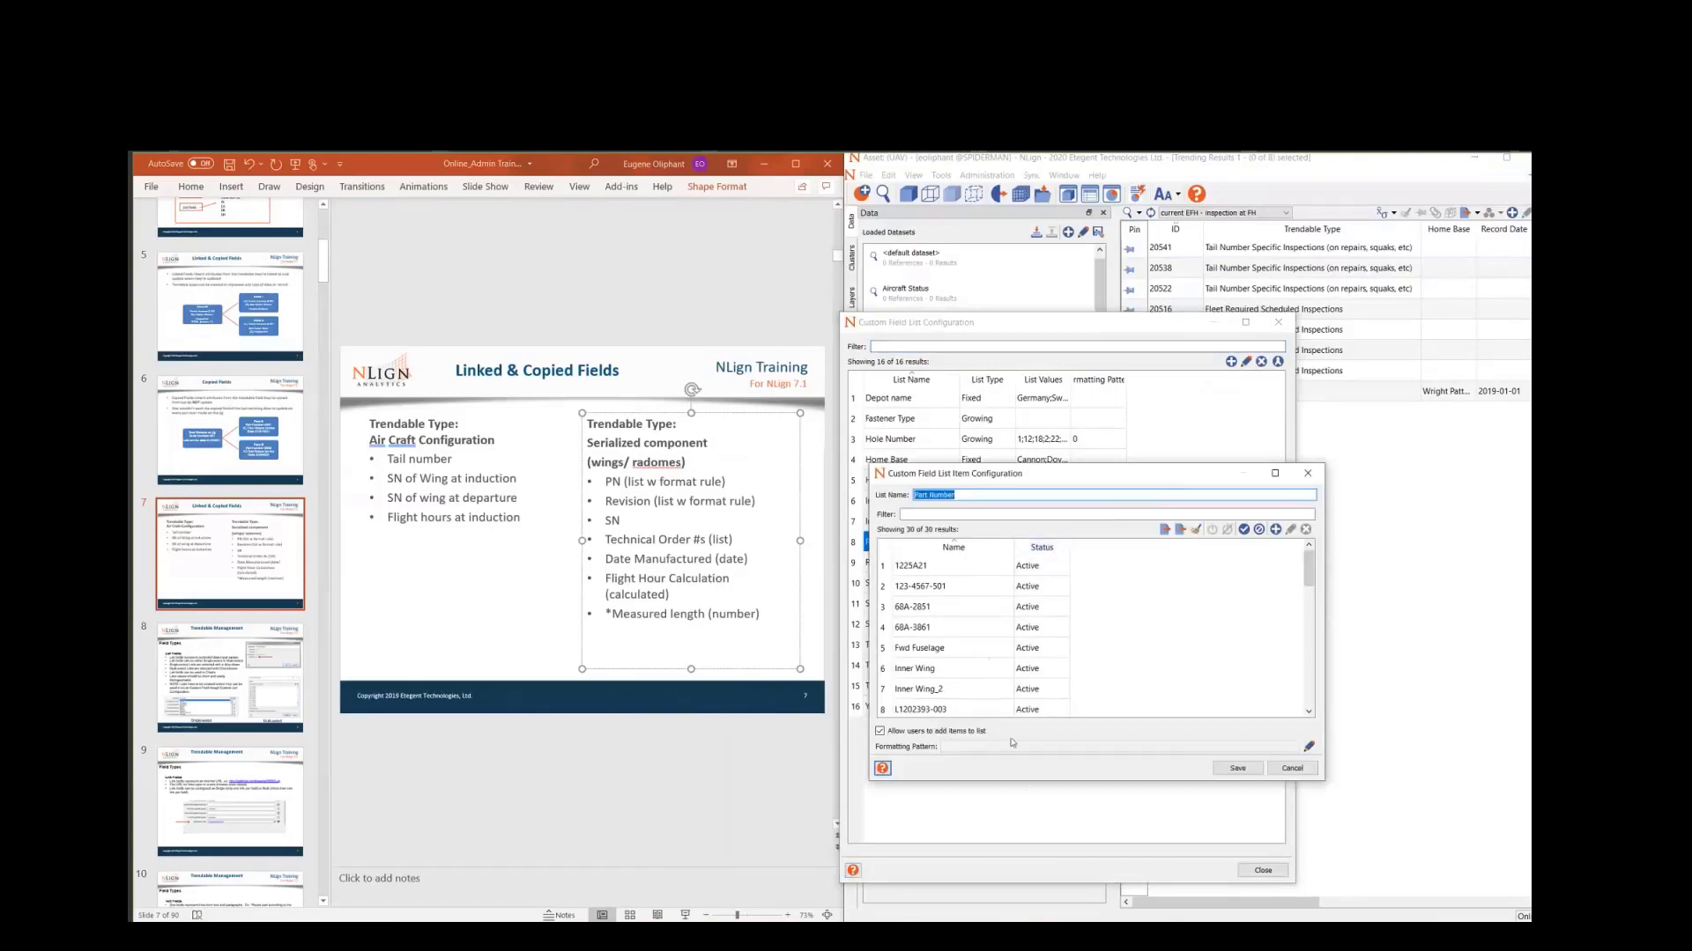
- Examine the part number entries in the list, comparing the naming formats used from the first item through the Structure items
{"action": "scroll", "coordinate": [962, 617], "scroll_direction": "down", "scroll_amount": 7}
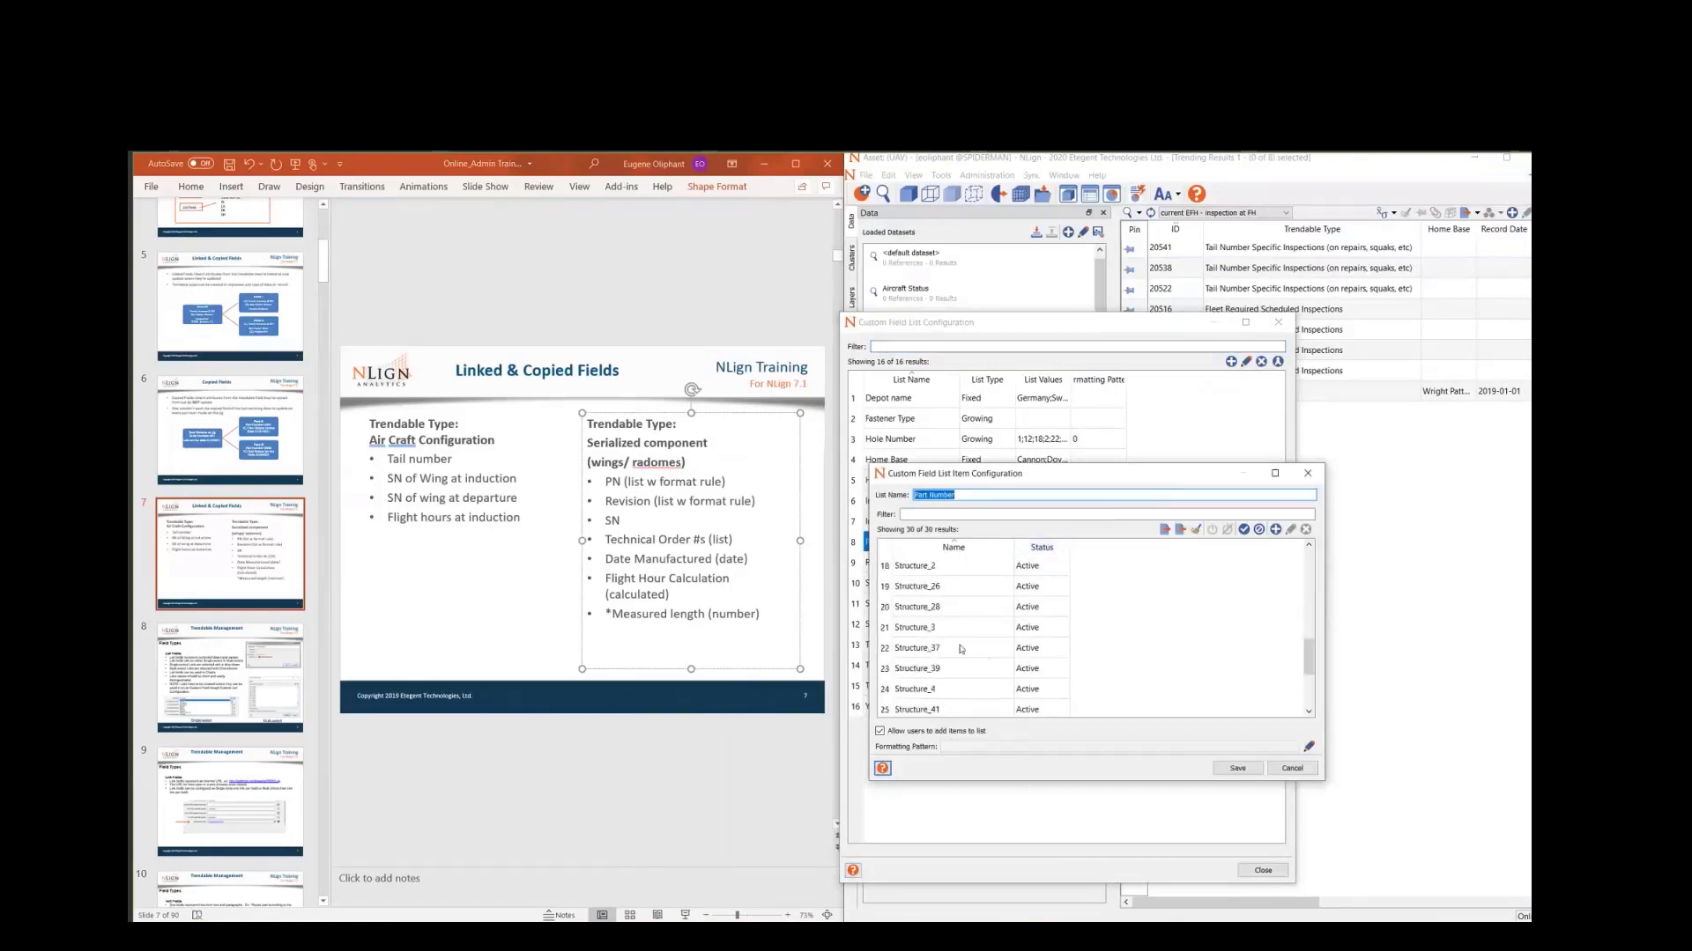
{"action": "scroll", "coordinate": [968, 653], "scroll_direction": "up", "scroll_amount": 7}
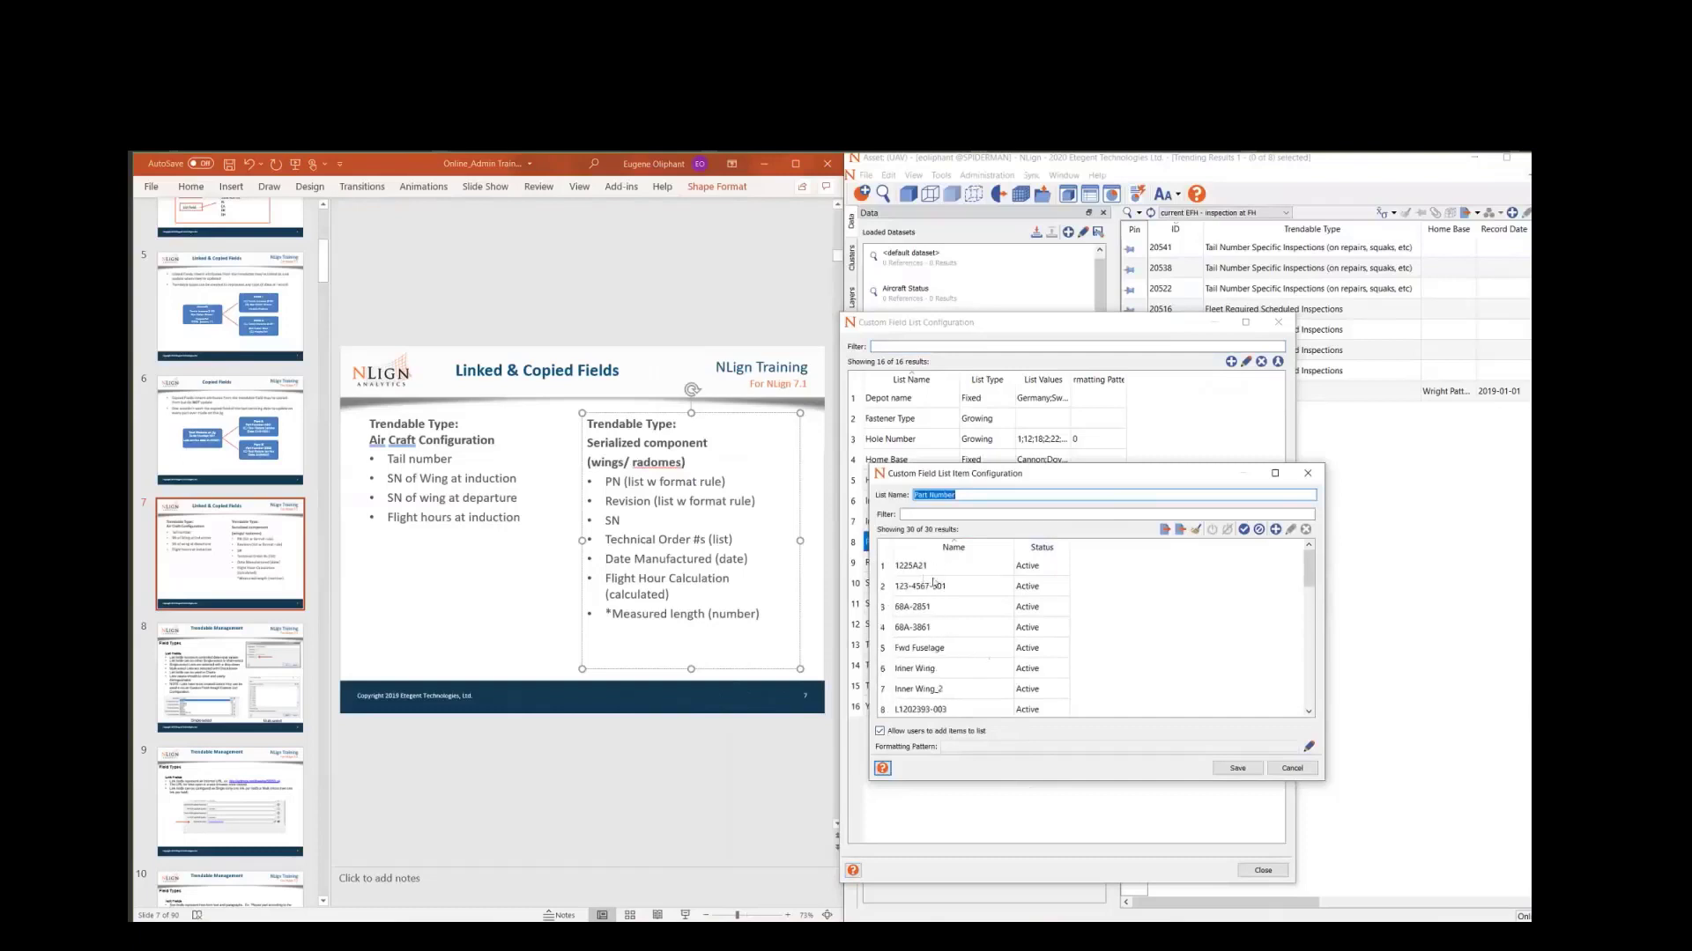
{"action": "scroll", "coordinate": [925, 608], "scroll_direction": "down", "scroll_amount": 1}
{"action": "left_click", "coordinate": [933, 628]}
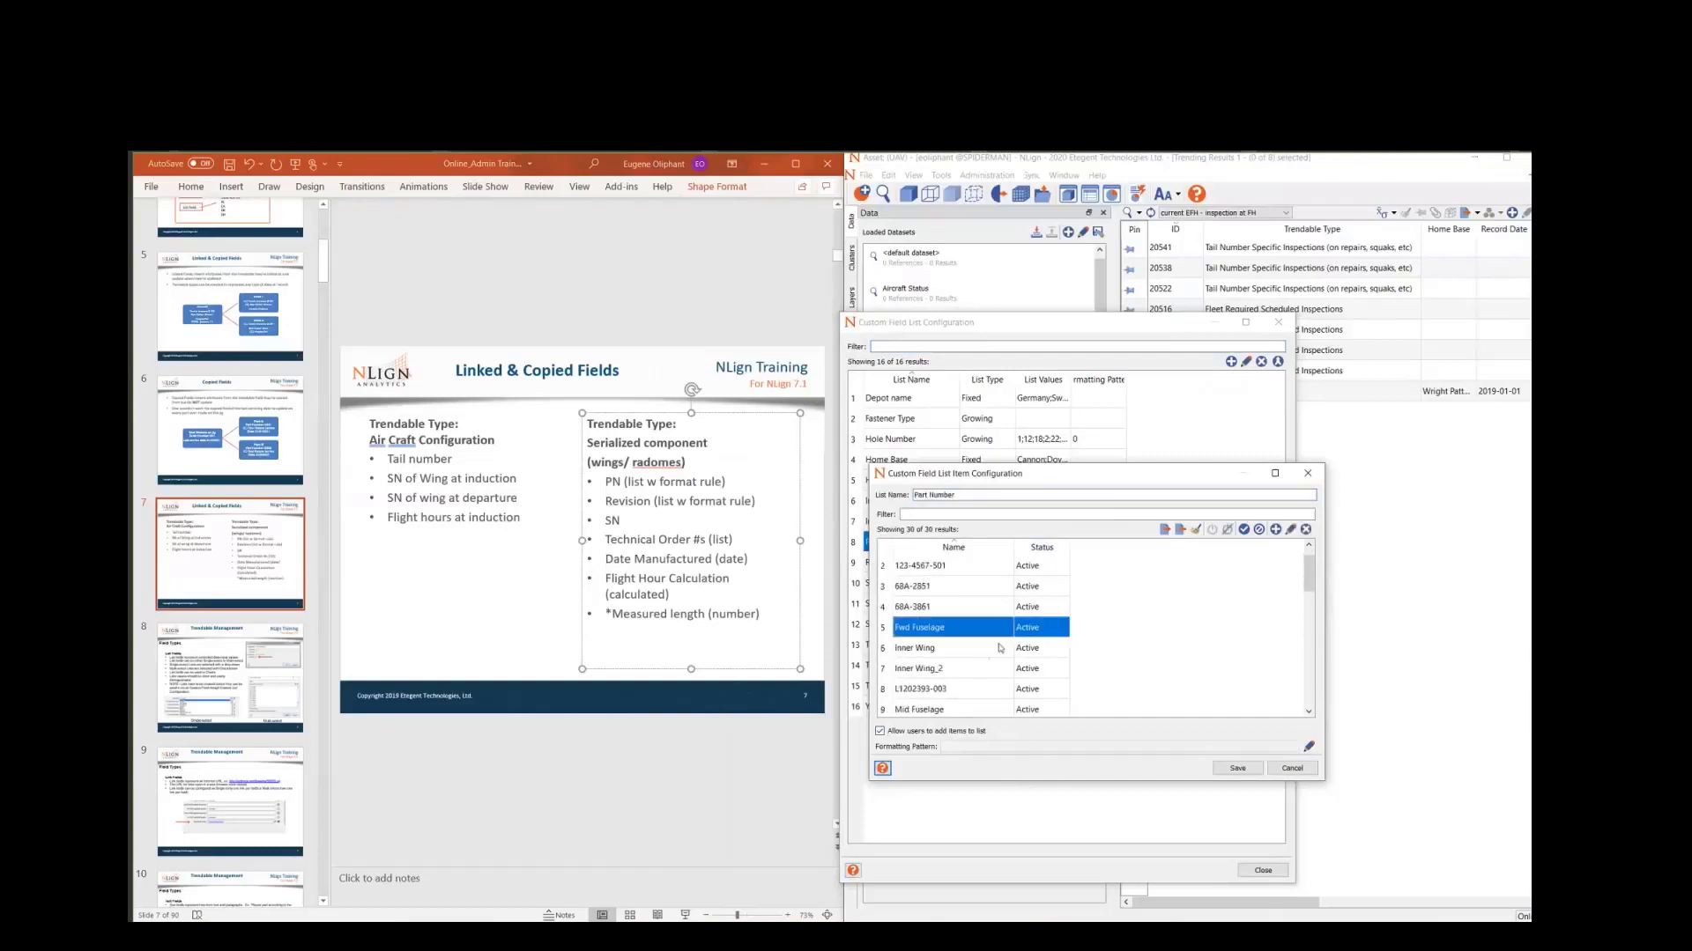
{"action": "scroll", "coordinate": [943, 626], "scroll_direction": "up", "scroll_amount": 1}
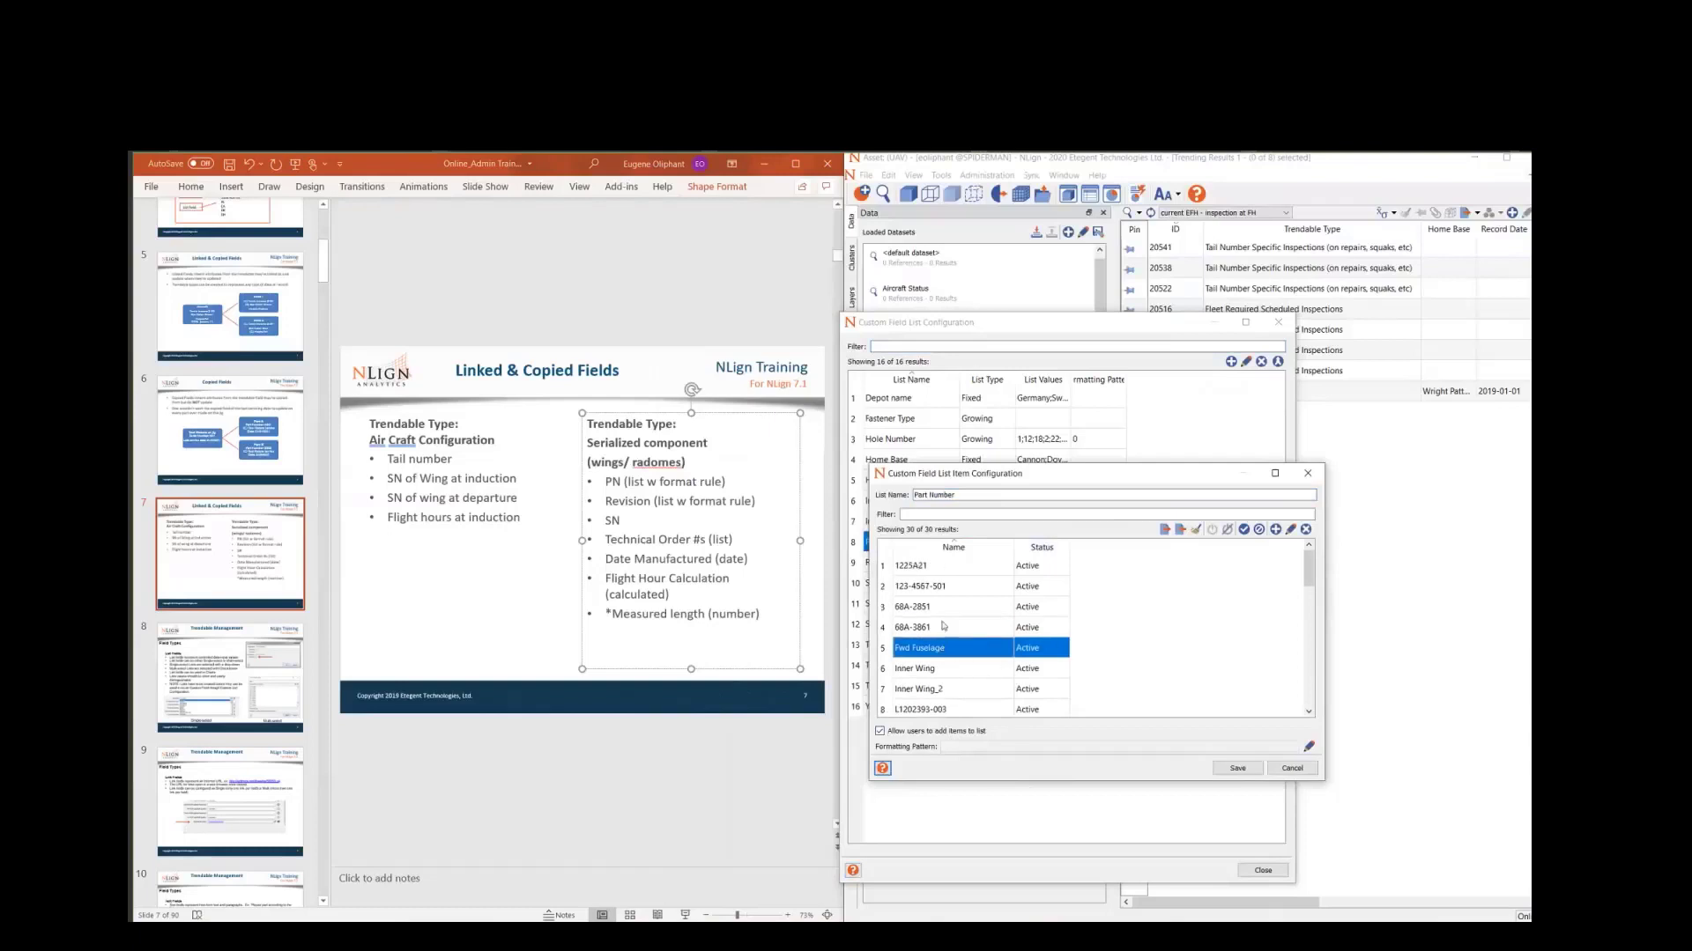
{"action": "left_click", "coordinate": [948, 671]}
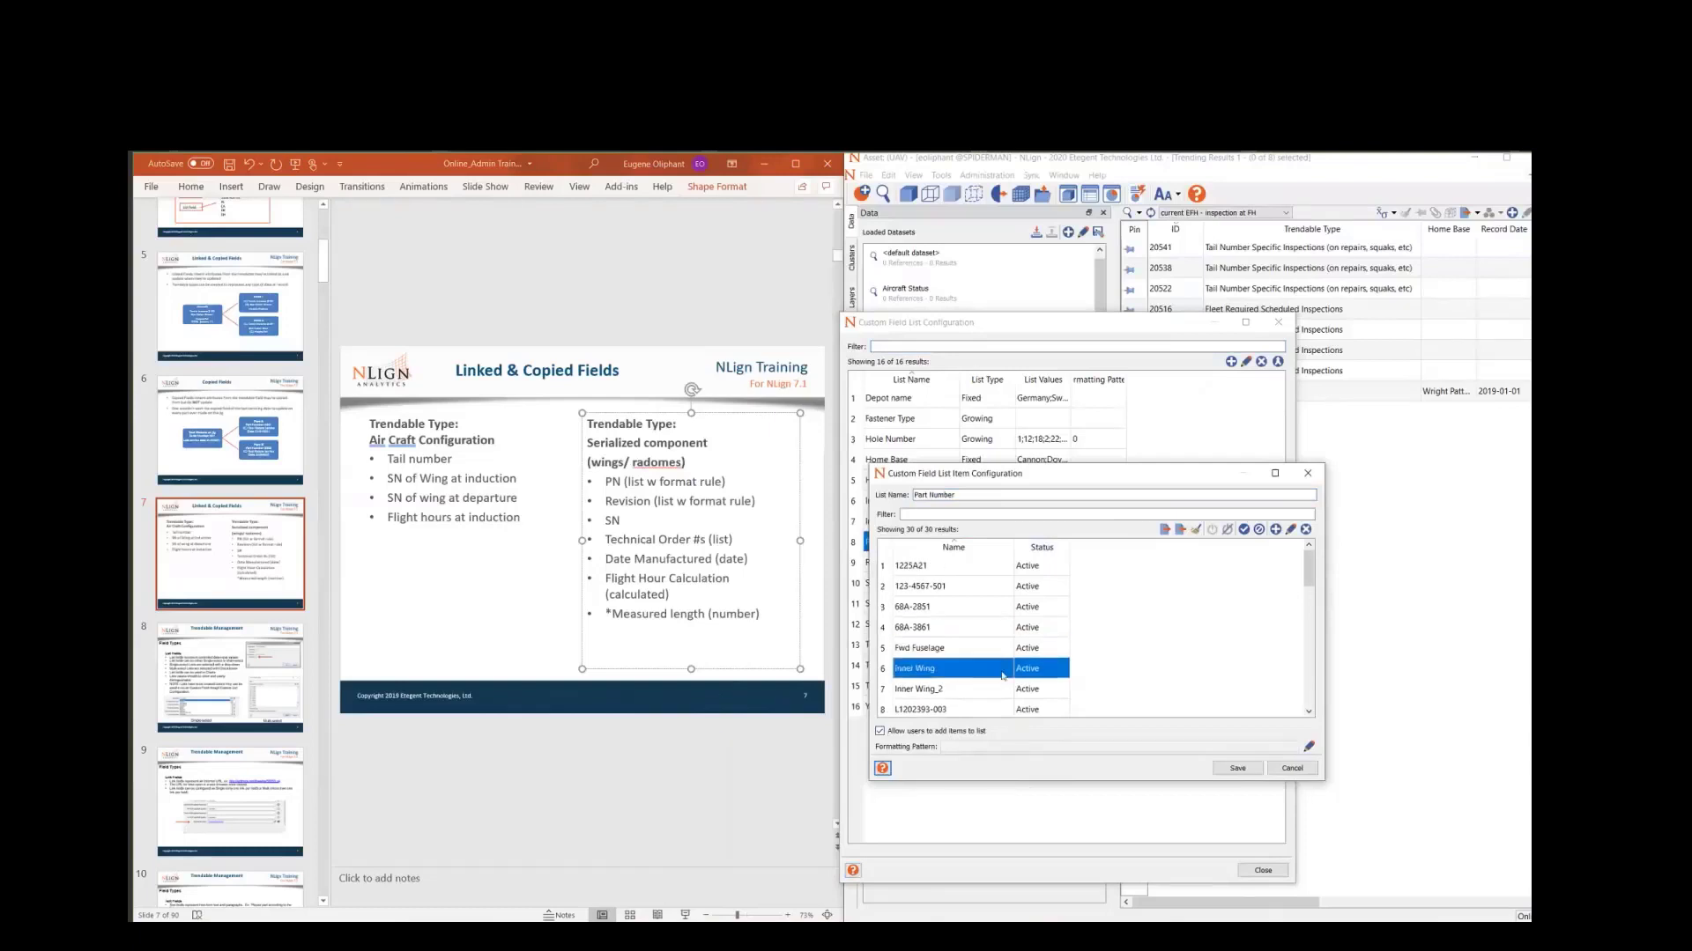
{"action": "scroll", "coordinate": [950, 670], "scroll_direction": "down", "scroll_amount": 3}
{"action": "left_click", "coordinate": [955, 652]}
{"action": "left_click", "coordinate": [958, 667]}
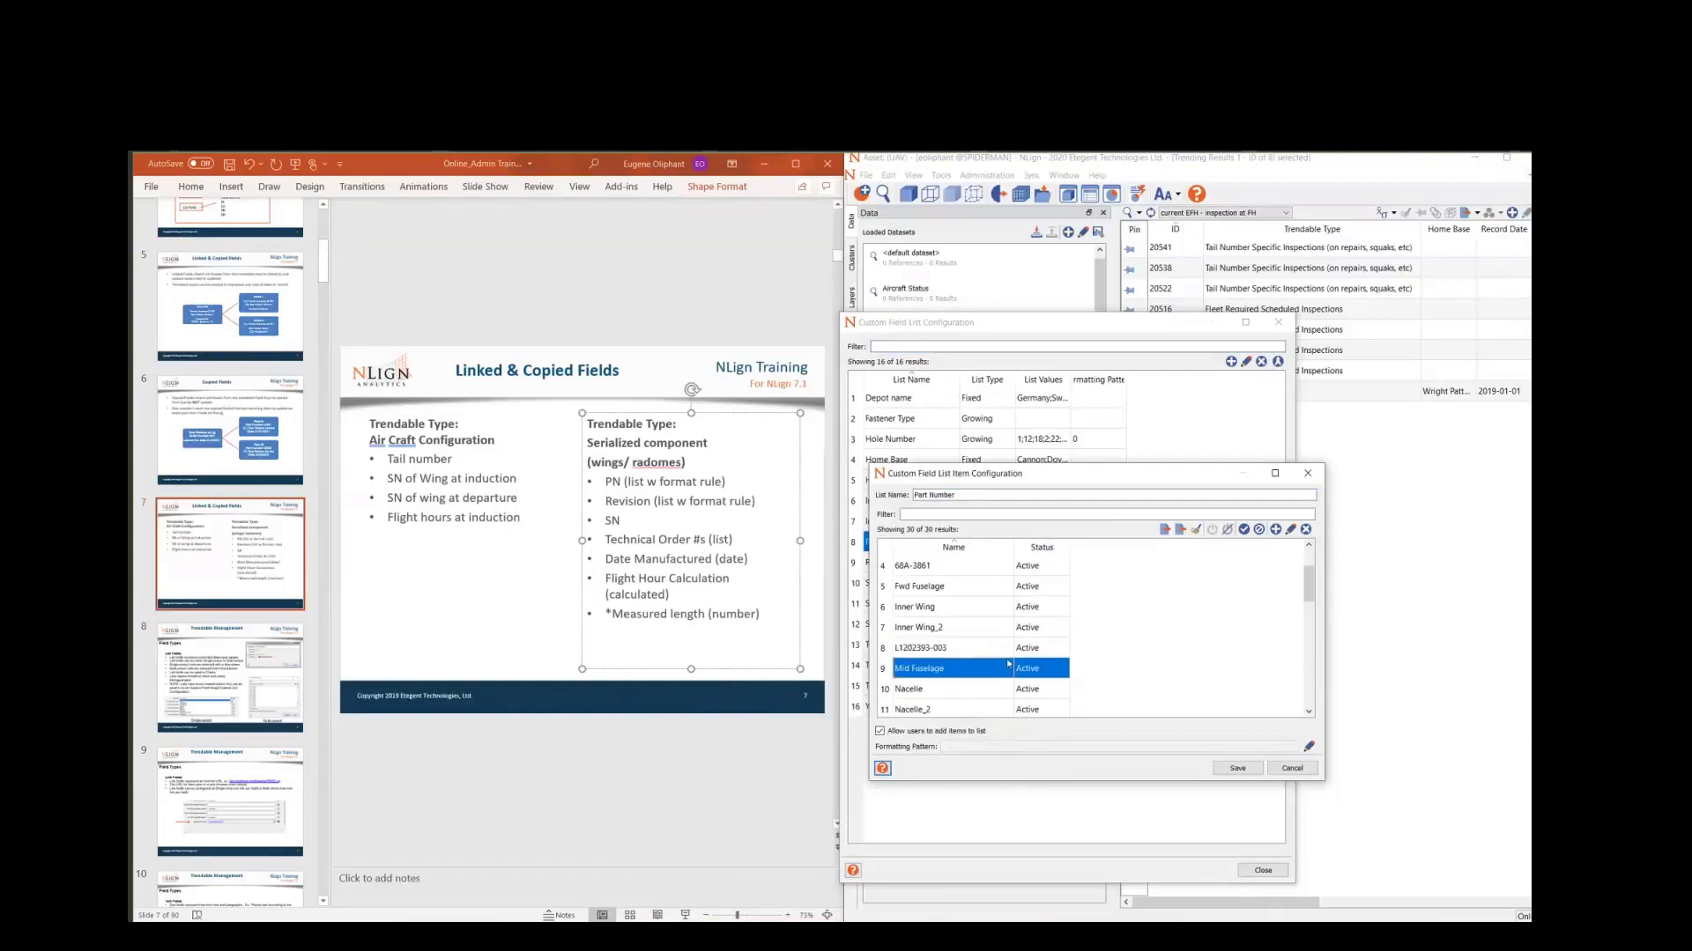
{"action": "scroll", "coordinate": [960, 660], "scroll_direction": "down", "scroll_amount": 3}
{"action": "left_click", "coordinate": [970, 652]}
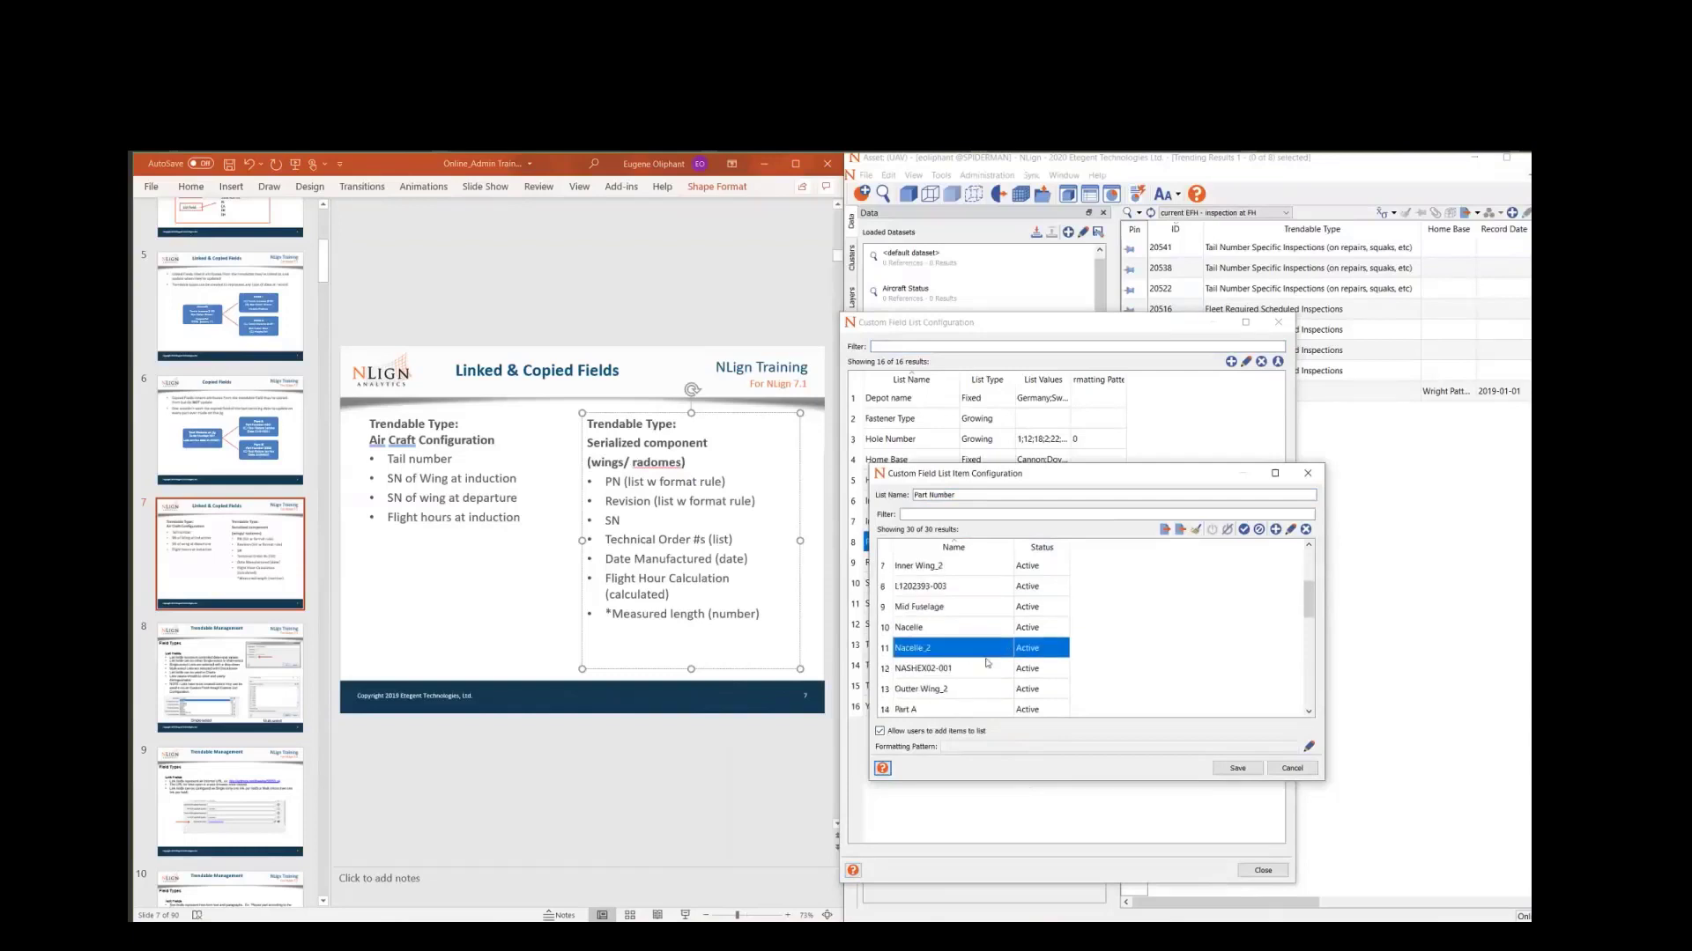
{"action": "scroll", "coordinate": [986, 662], "scroll_direction": "down", "scroll_amount": 5}
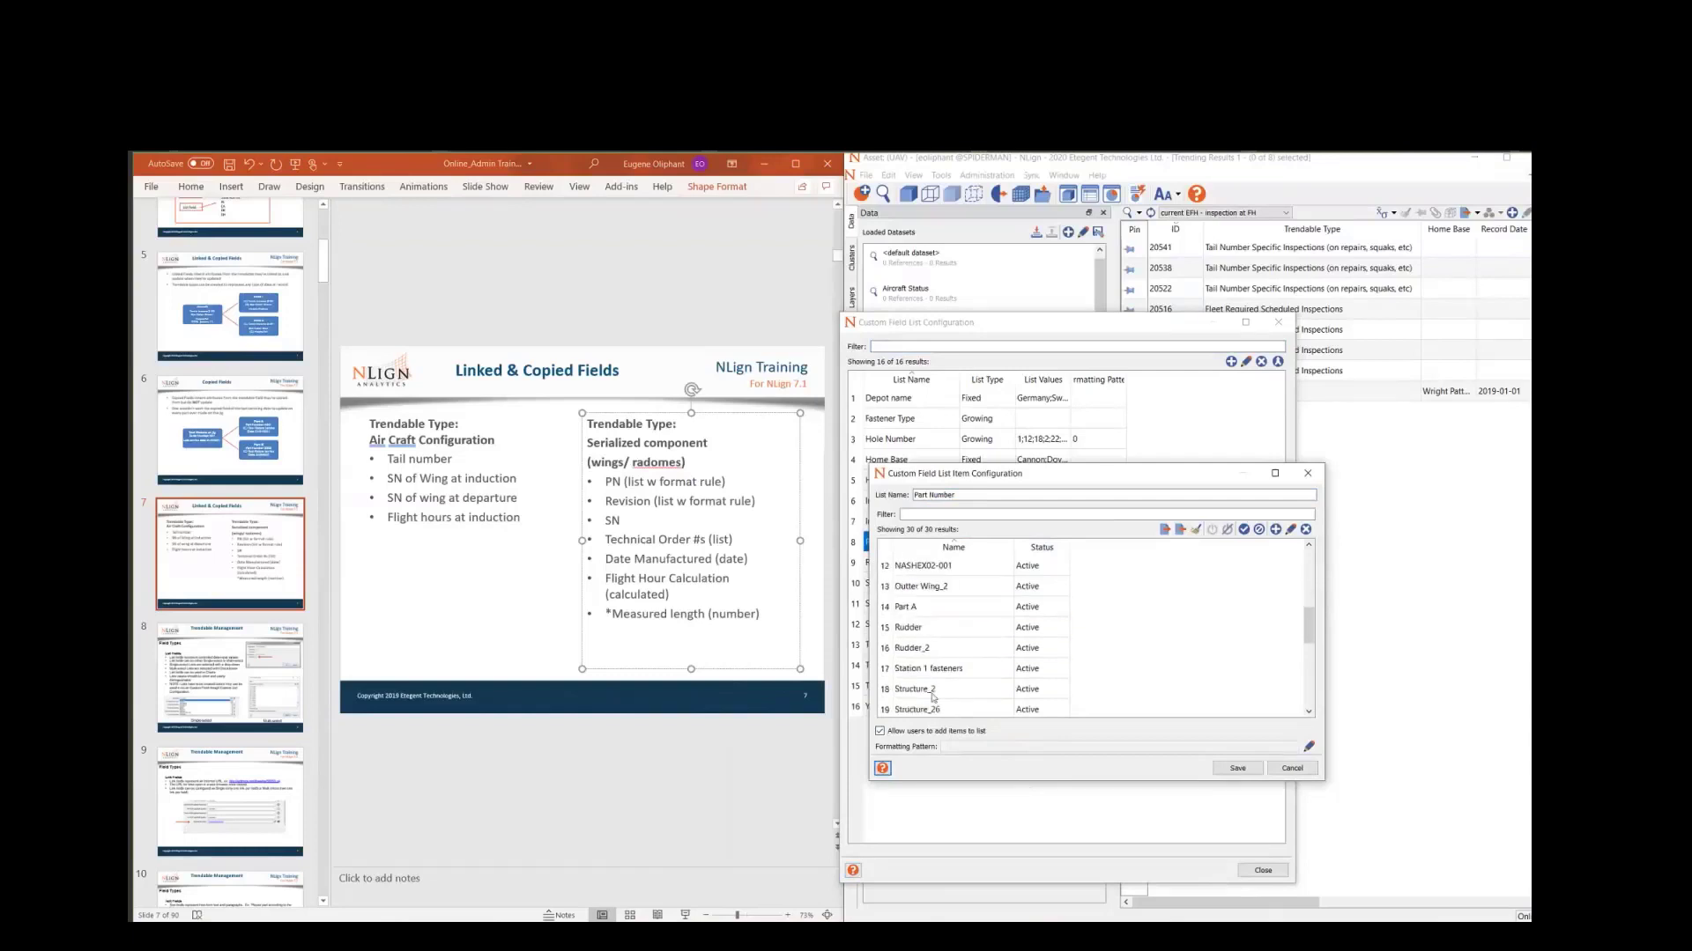
{"action": "scroll", "coordinate": [932, 696], "scroll_direction": "up", "scroll_amount": 11}
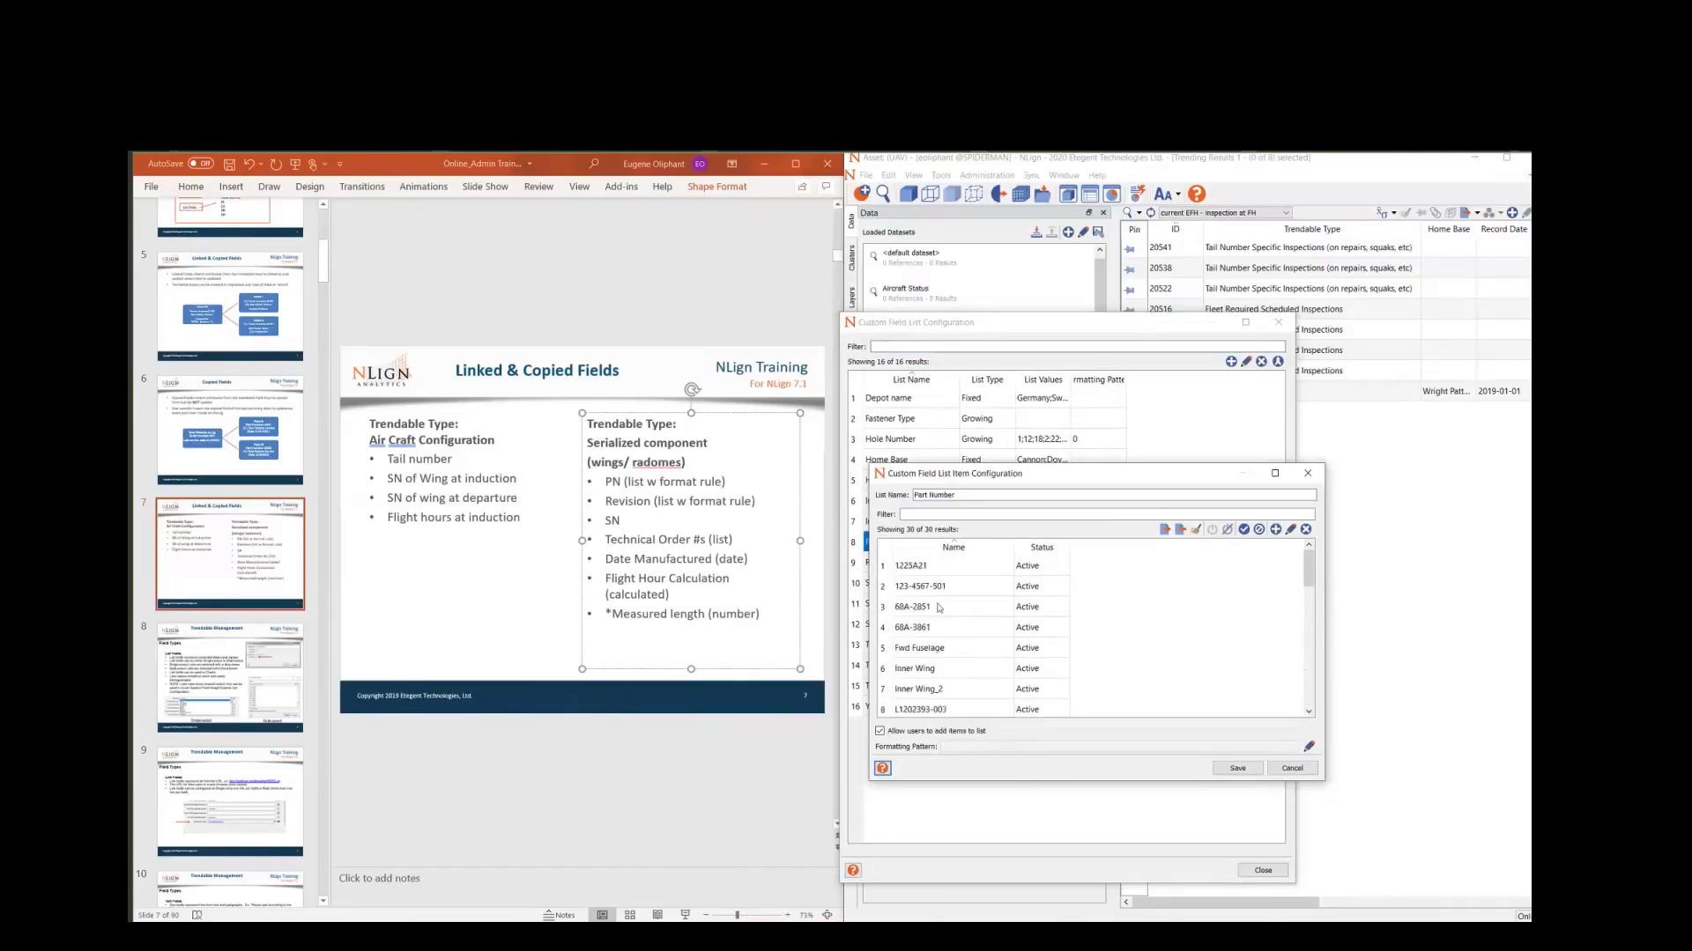
{"action": "left_click", "coordinate": [918, 657]}
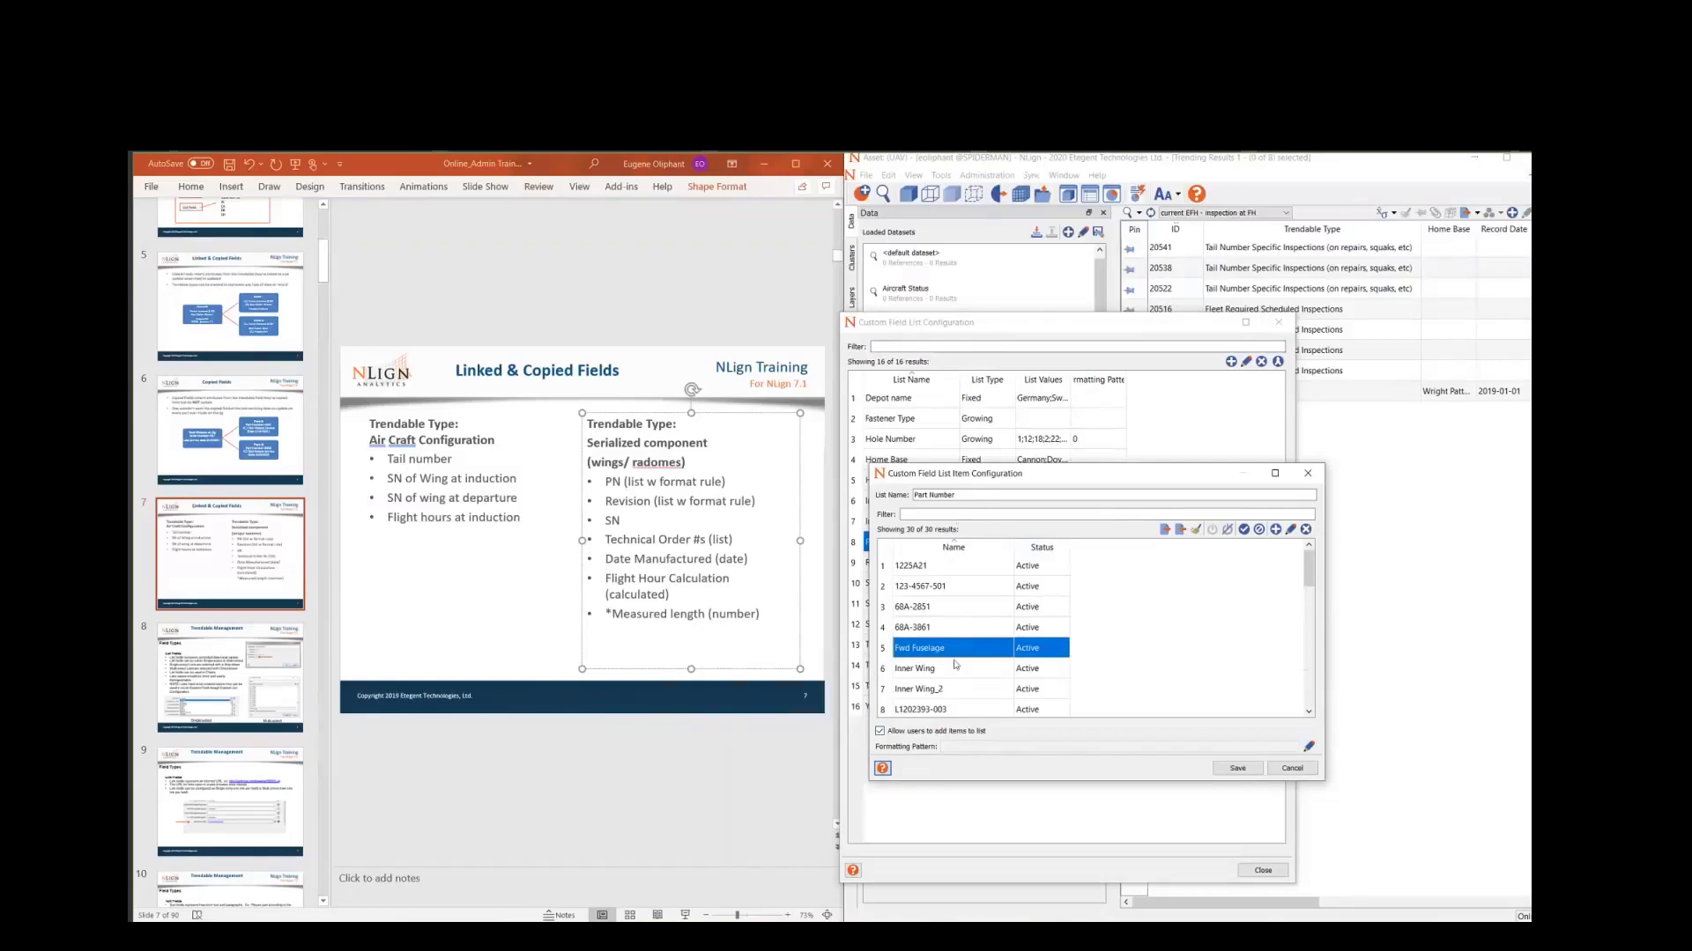
- Add a first formatting rule to the Part Number list: dynamic text allowing digits, with minimum and maximum both 2 characters
{"action": "left_click", "coordinate": [1309, 747]}
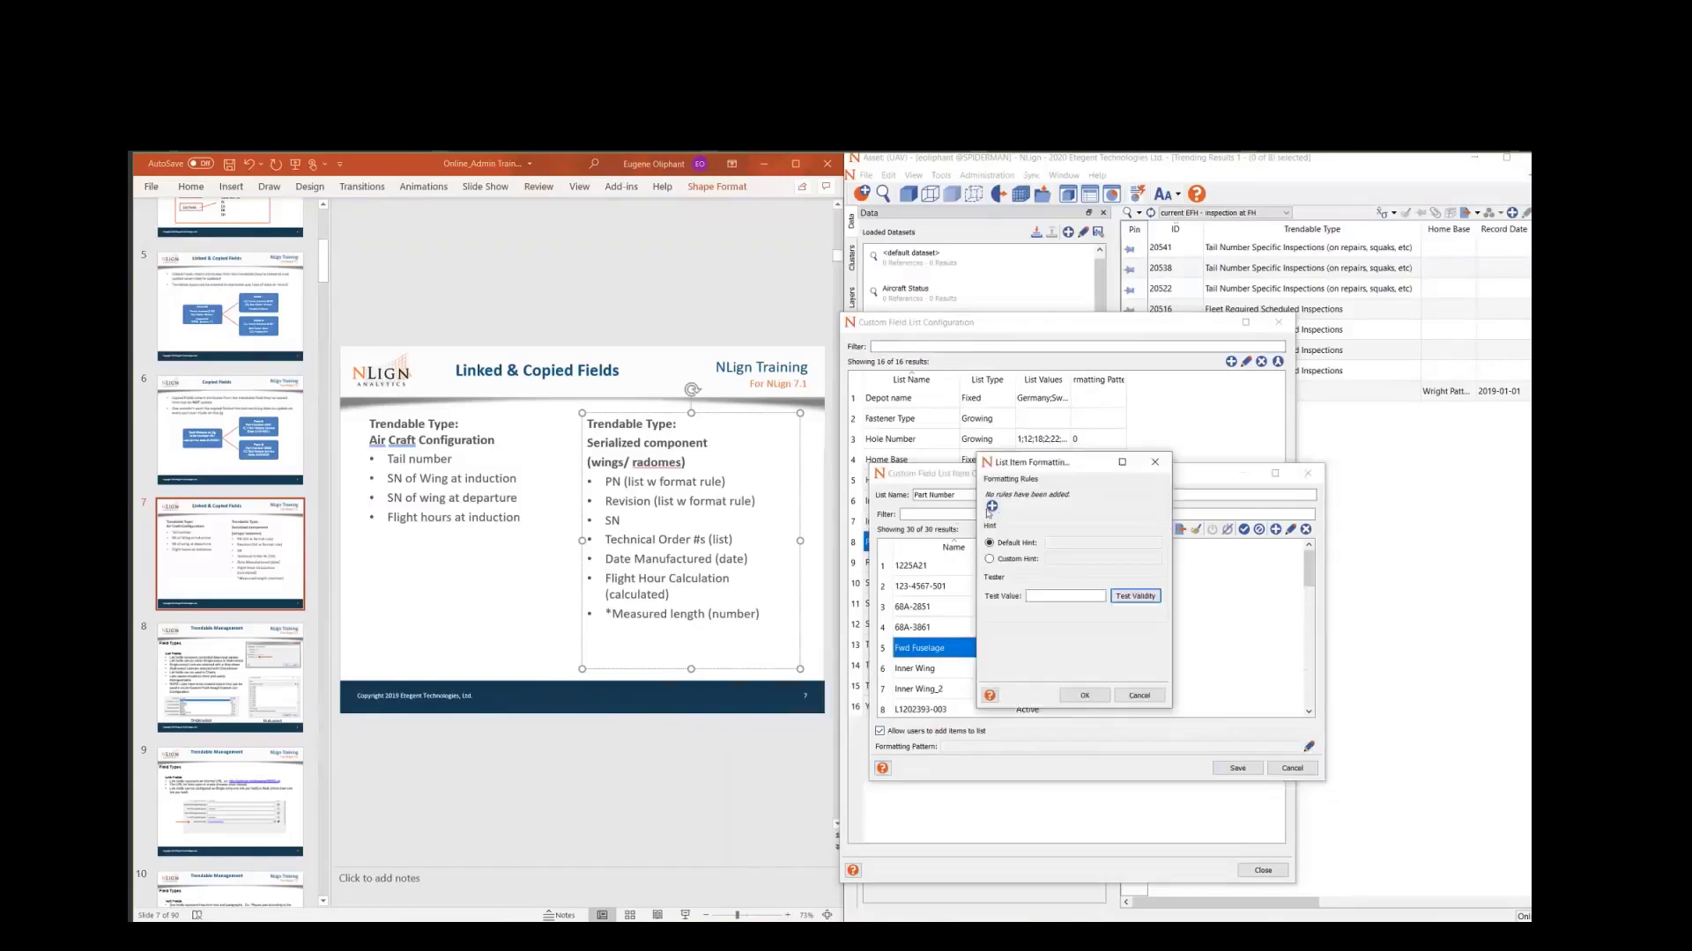
{"action": "left_click", "coordinate": [991, 508]}
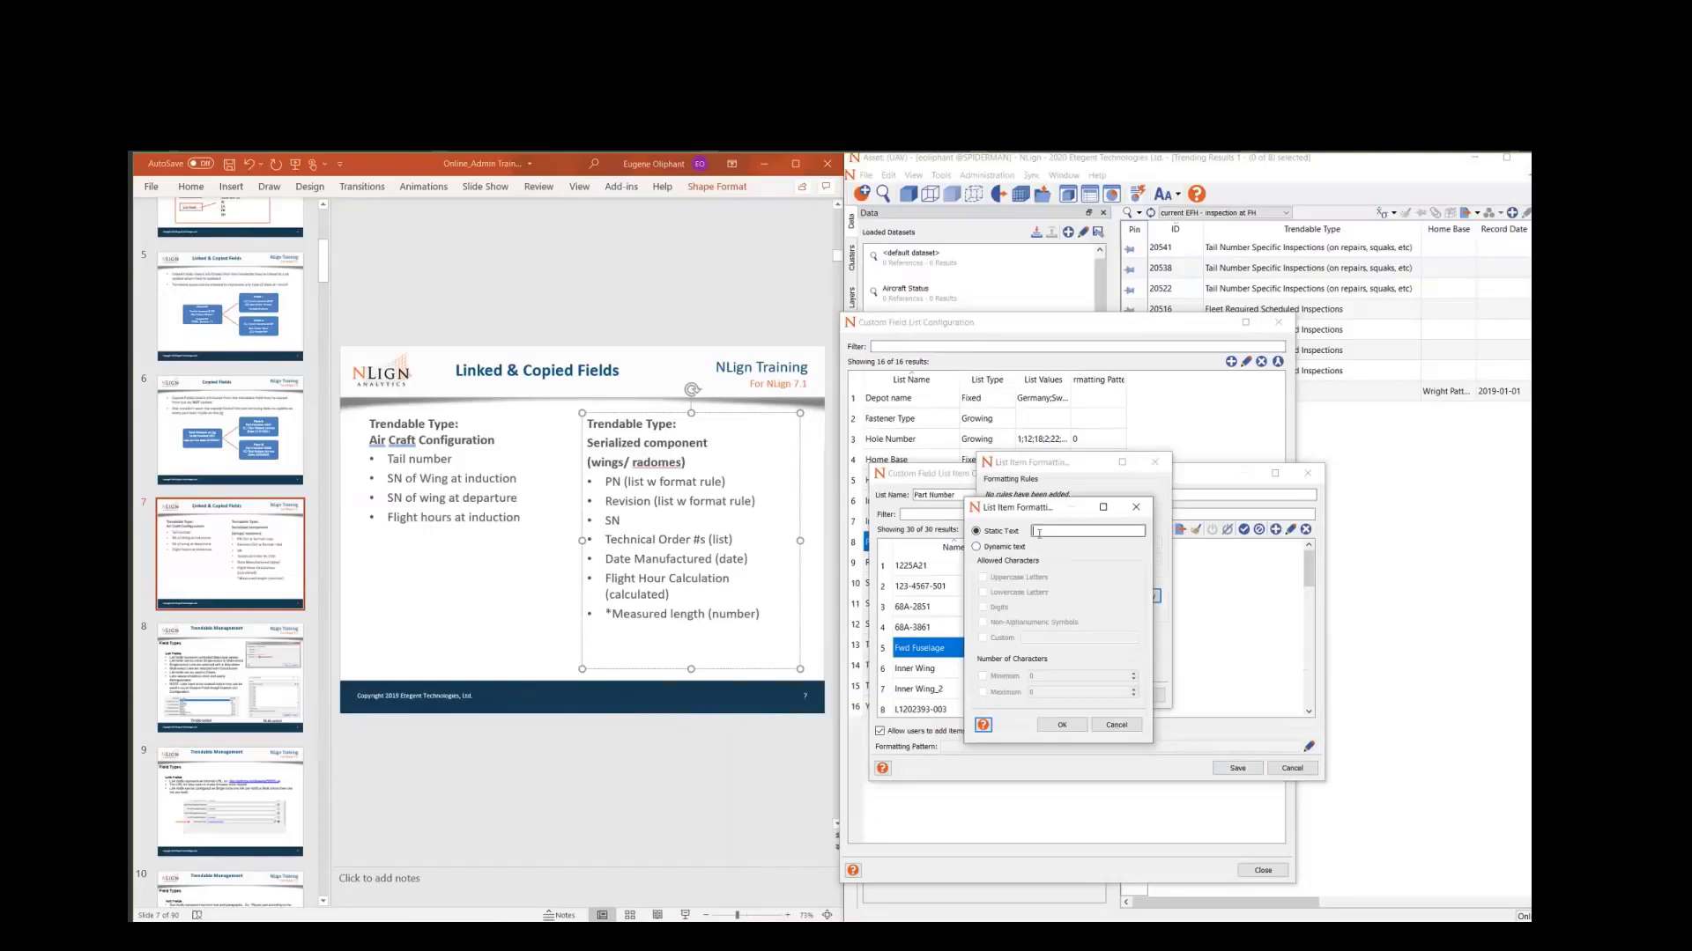
{"action": "type", "text": "PN"}
{"action": "left_click", "coordinate": [976, 546]}
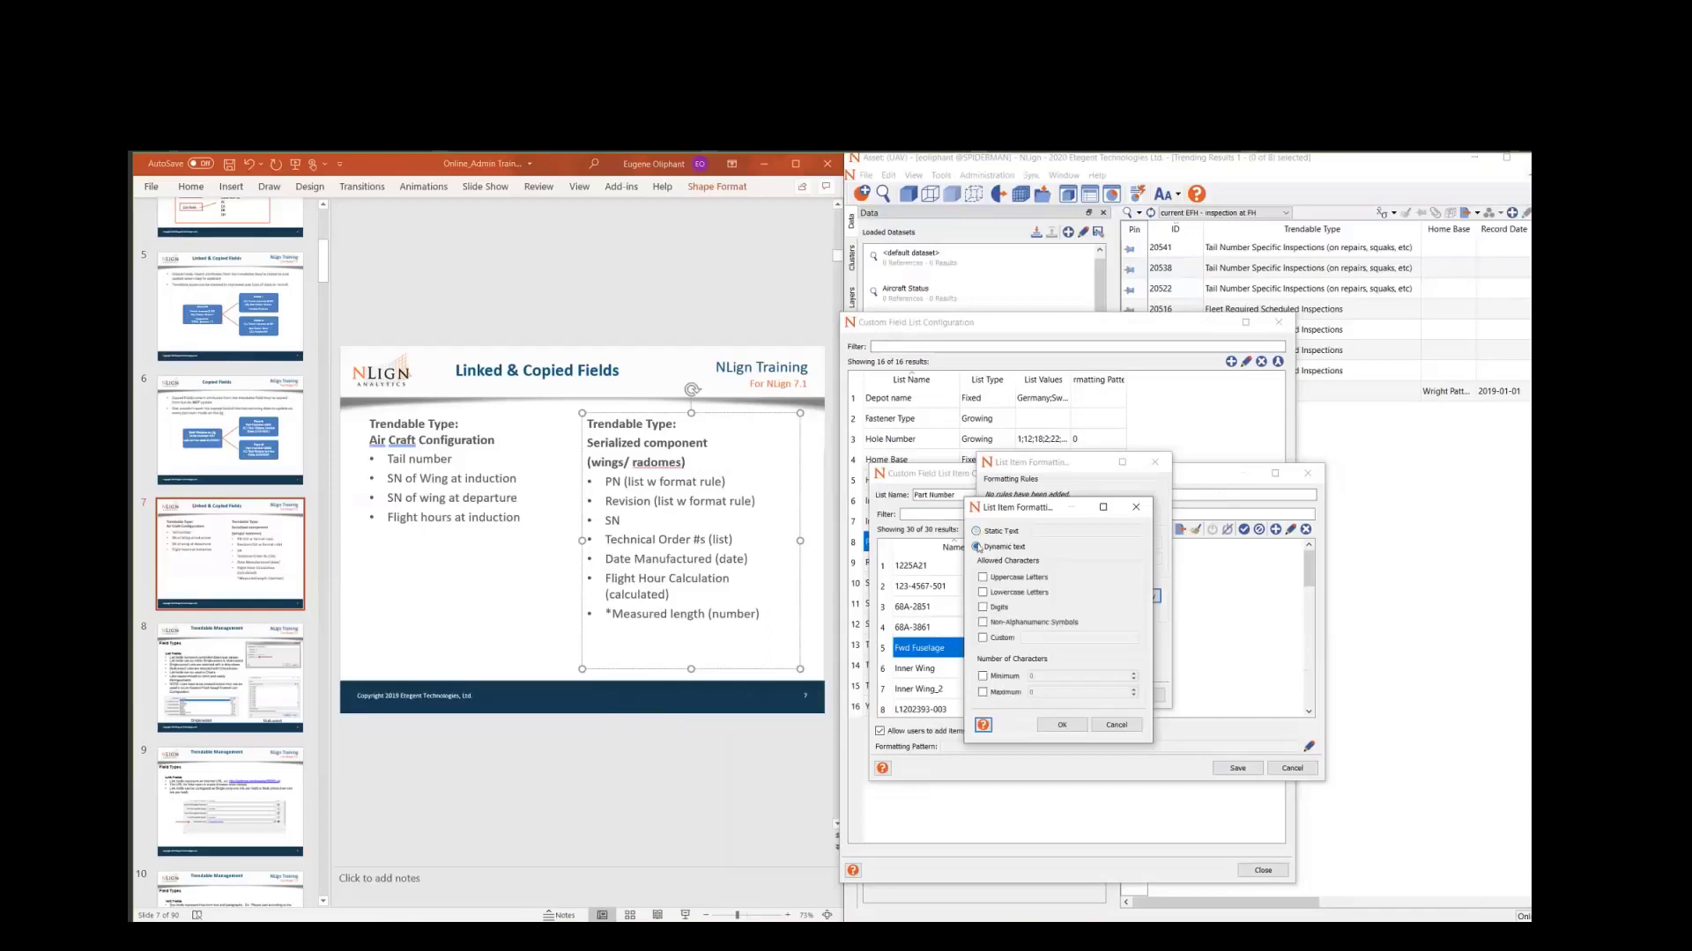
{"action": "left_click", "coordinate": [998, 608]}
{"action": "left_click", "coordinate": [982, 676]}
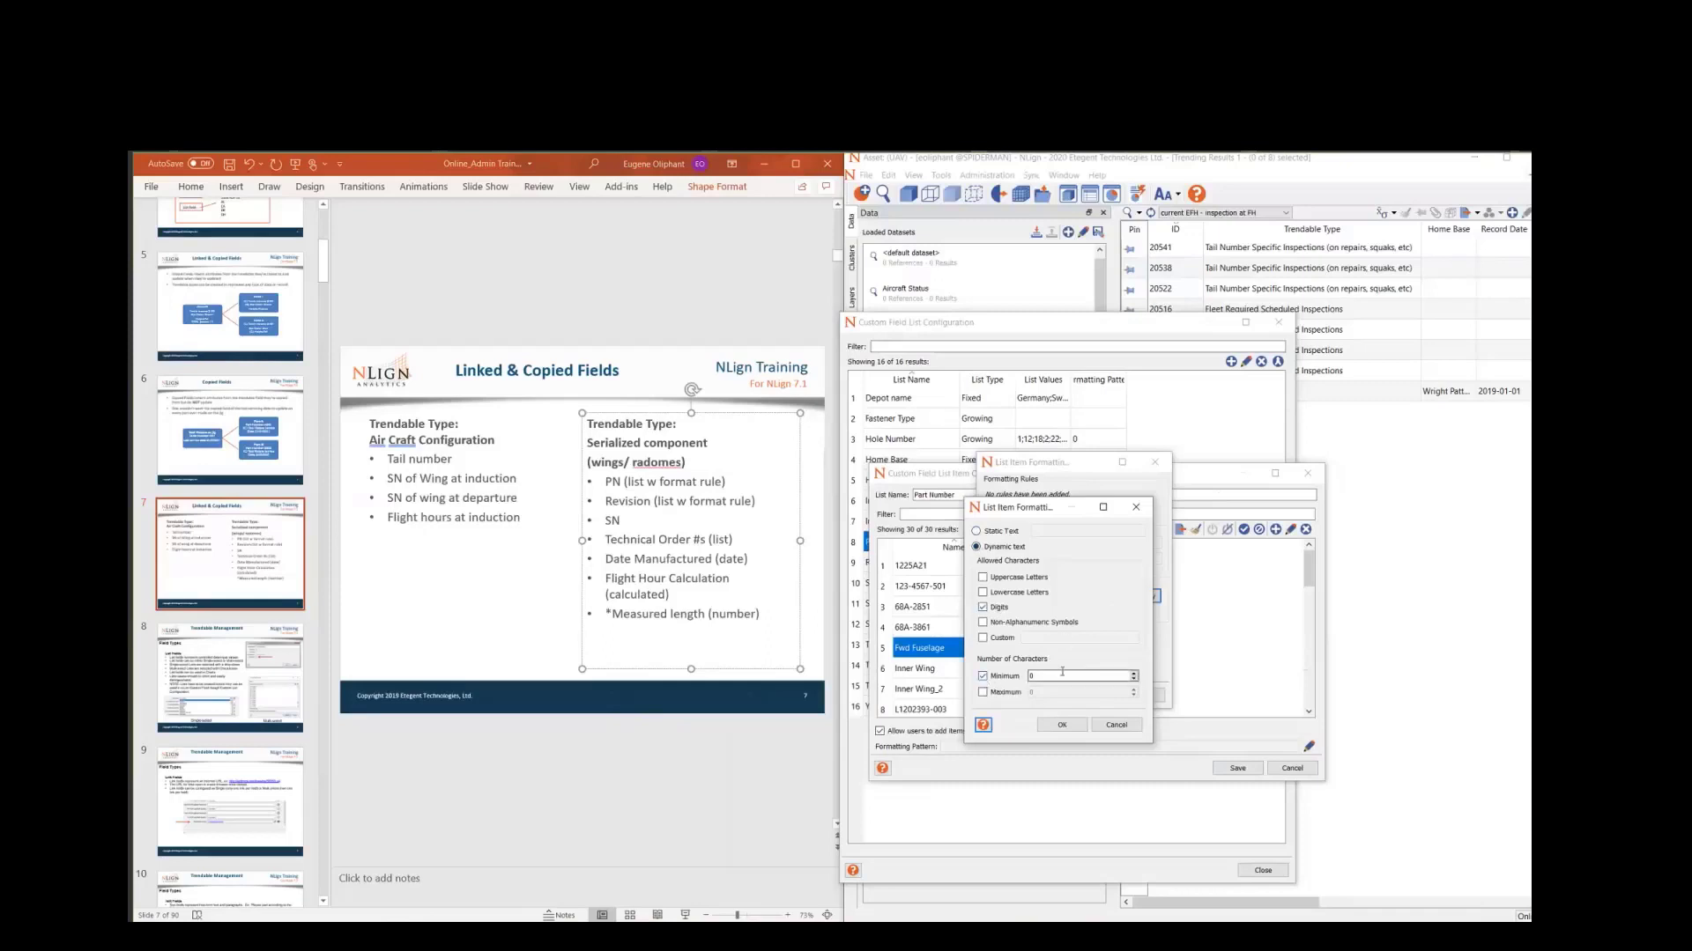
{"action": "type", "text": "2"}
{"action": "left_click", "coordinate": [982, 693]}
{"action": "left_click", "coordinate": [1055, 692]}
{"action": "type", "text": "2"}
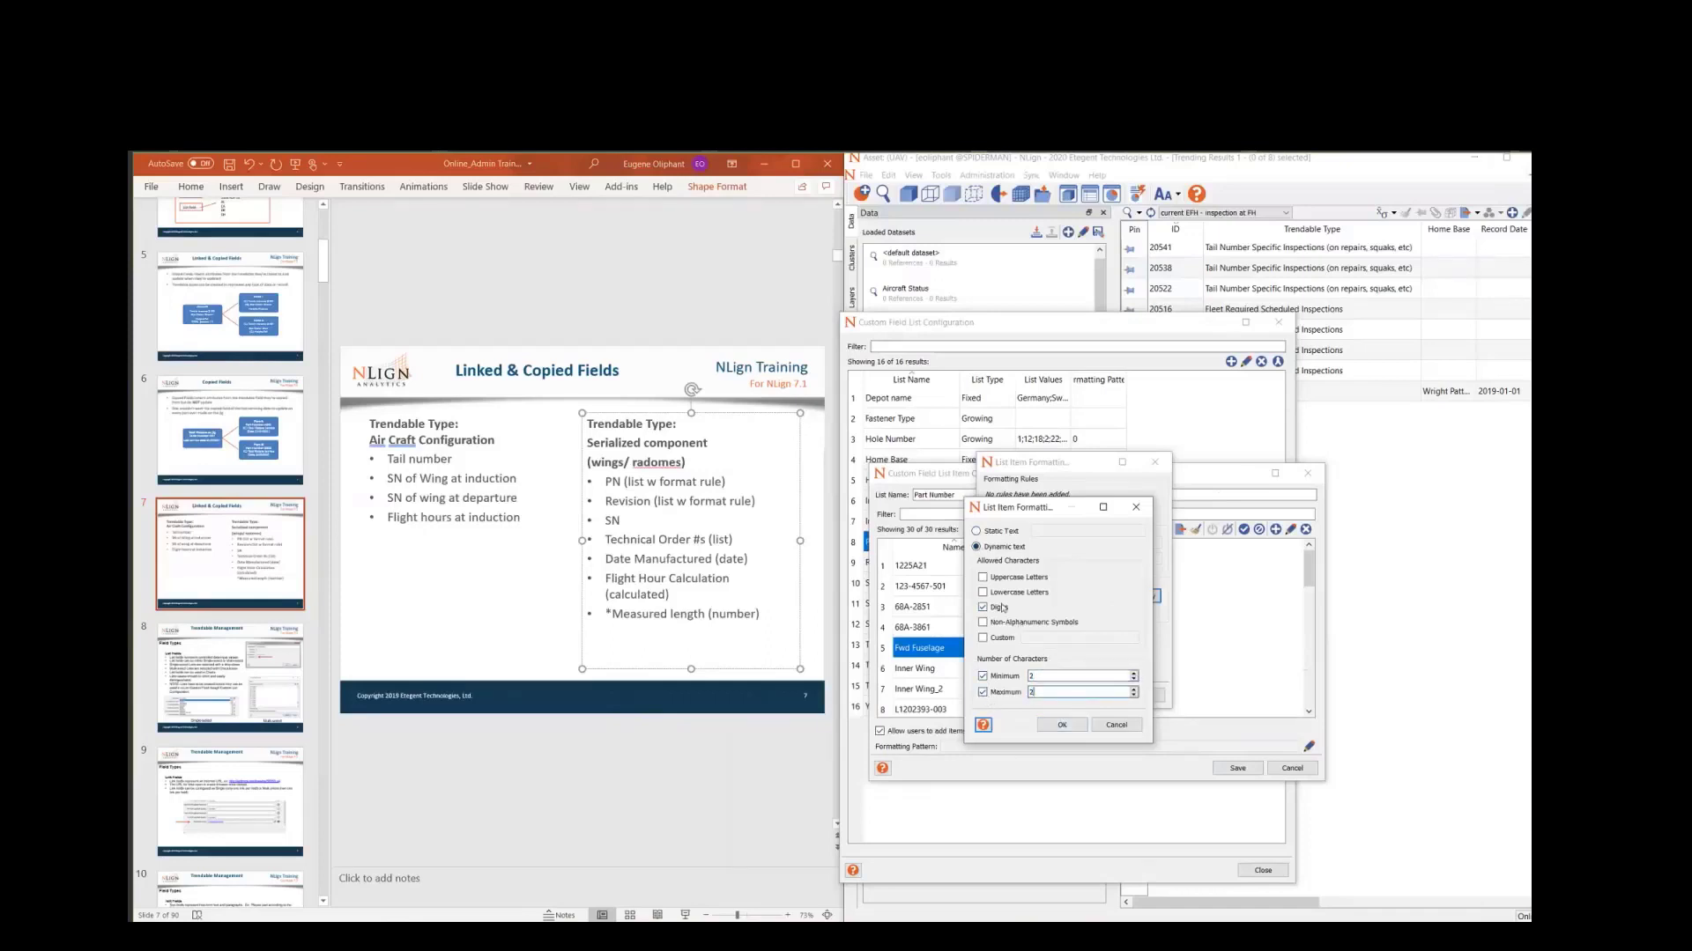
{"action": "left_click", "coordinate": [1073, 730]}
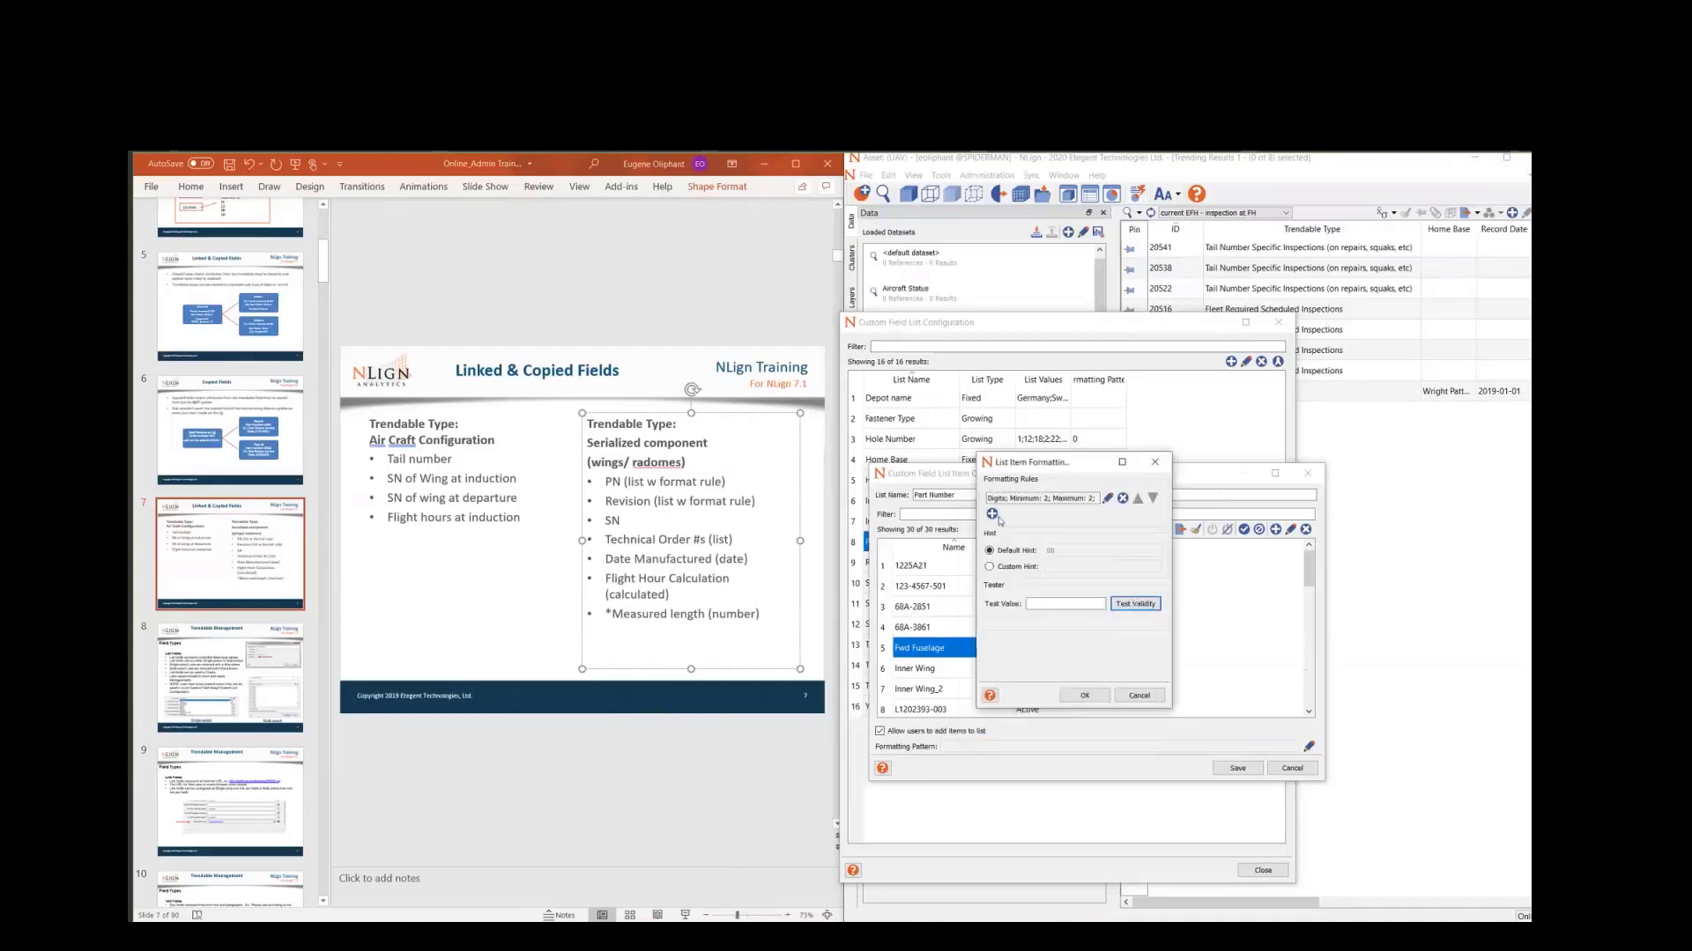
- Add a second formatting rule: dynamic text allowing uppercase letters, with minimum and maximum both 1 character
{"action": "left_click", "coordinate": [994, 516]}
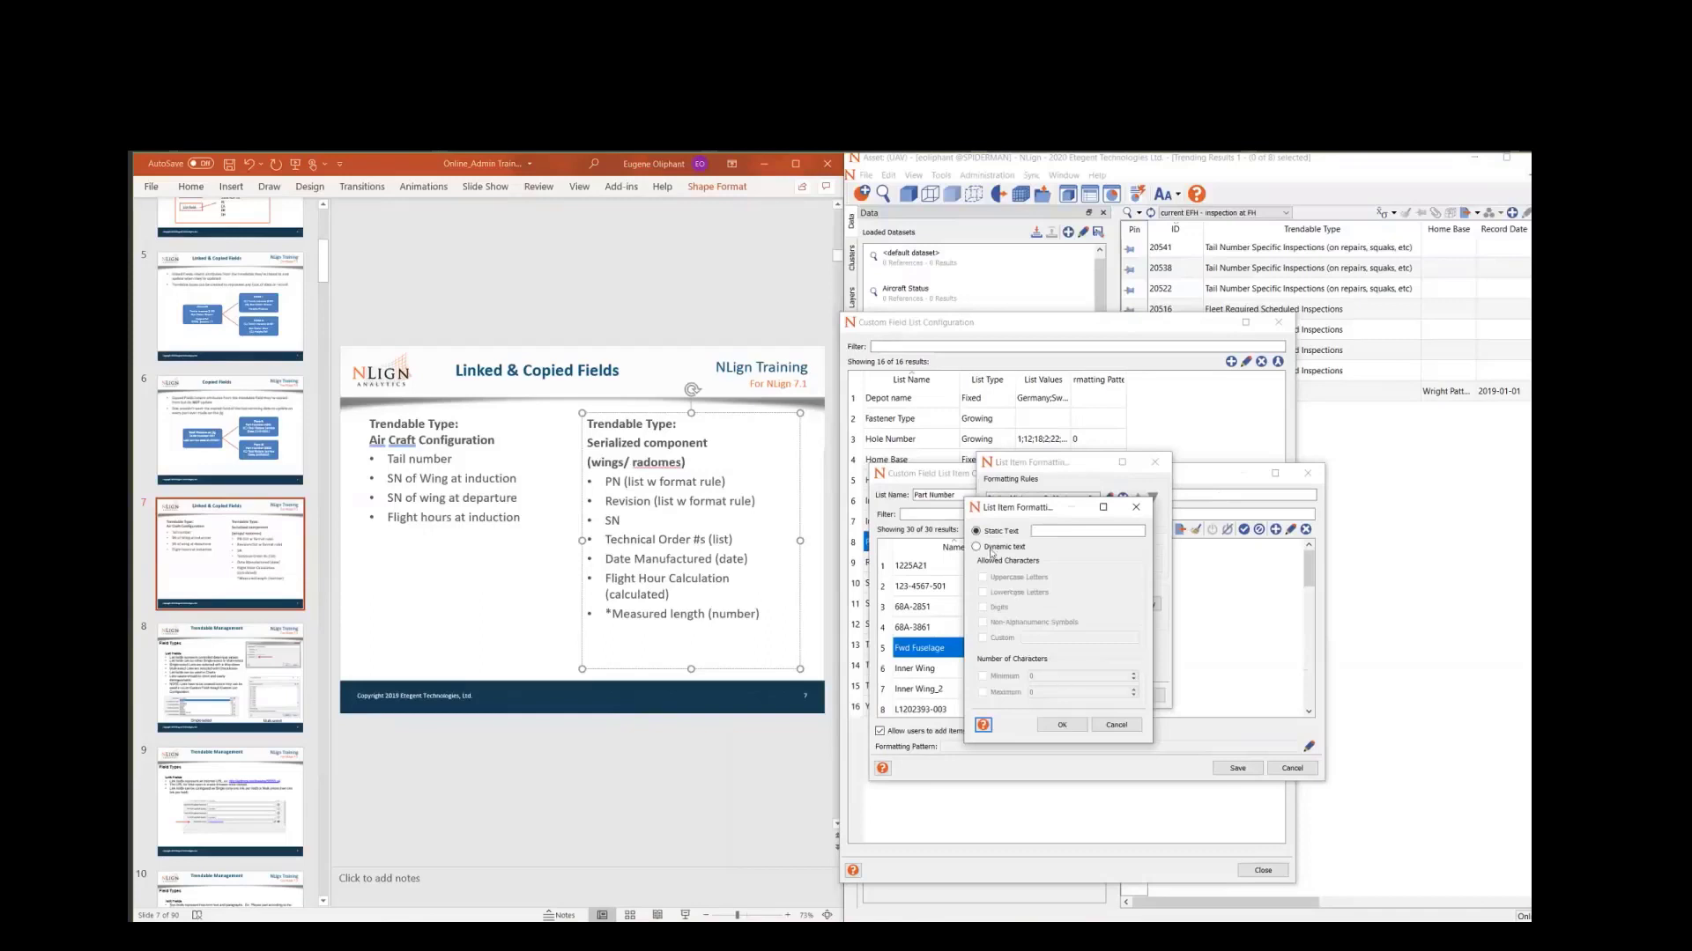
{"action": "left_click", "coordinate": [991, 548]}
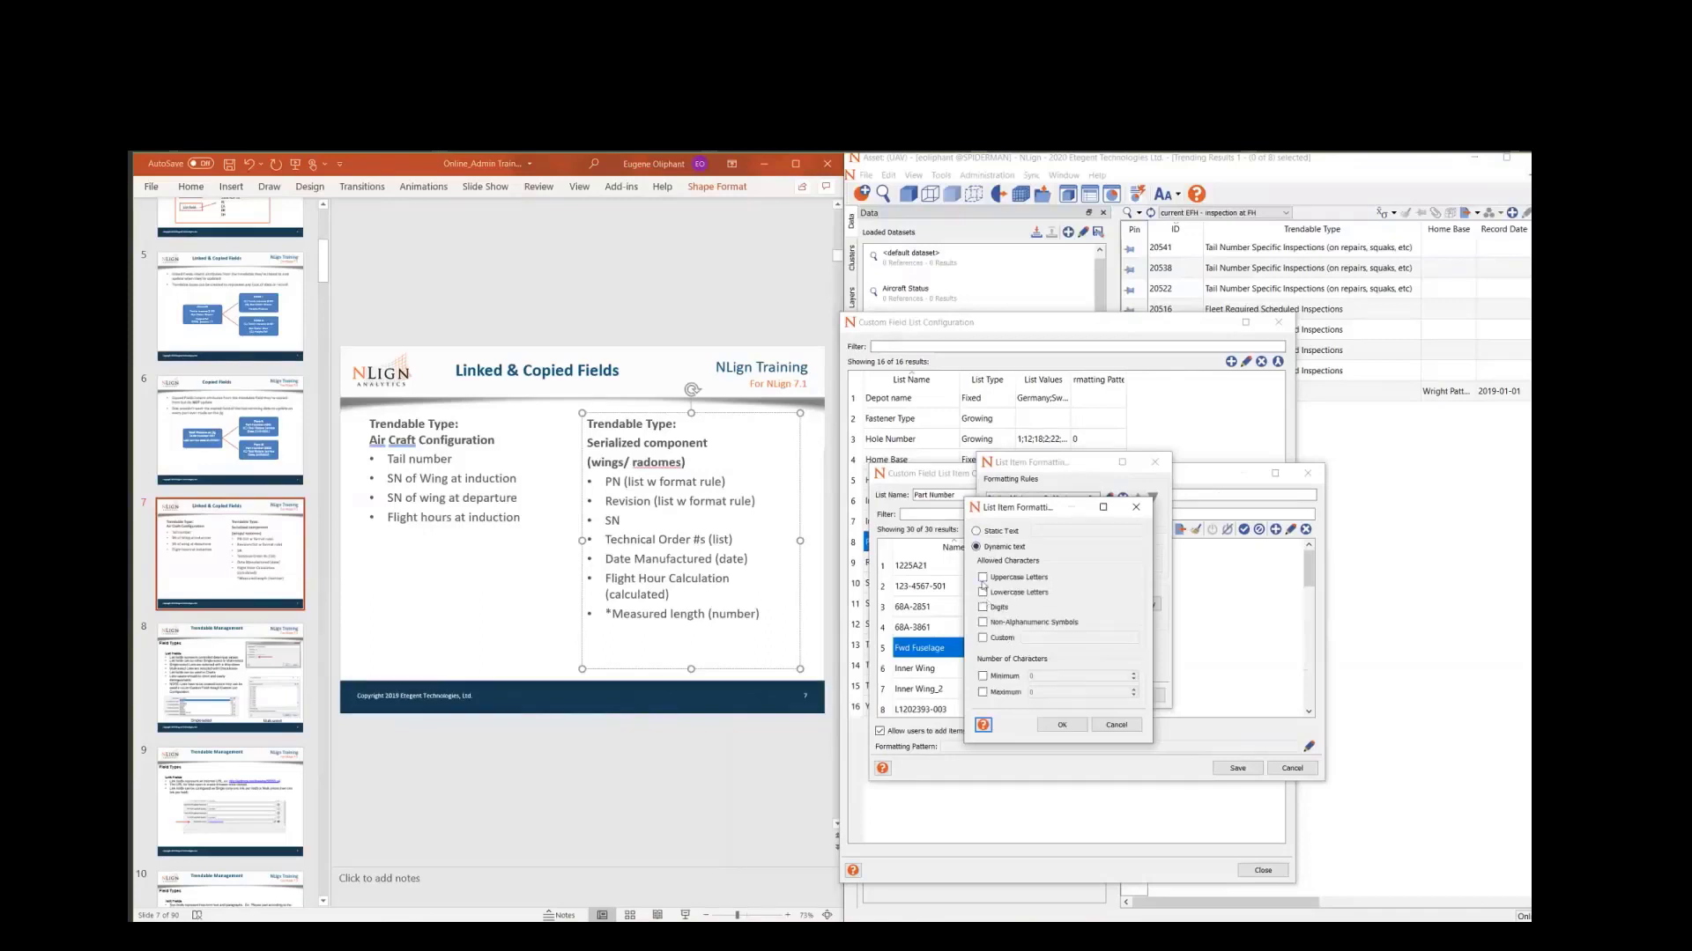
{"action": "left_click", "coordinate": [982, 578]}
{"action": "left_click", "coordinate": [976, 531]}
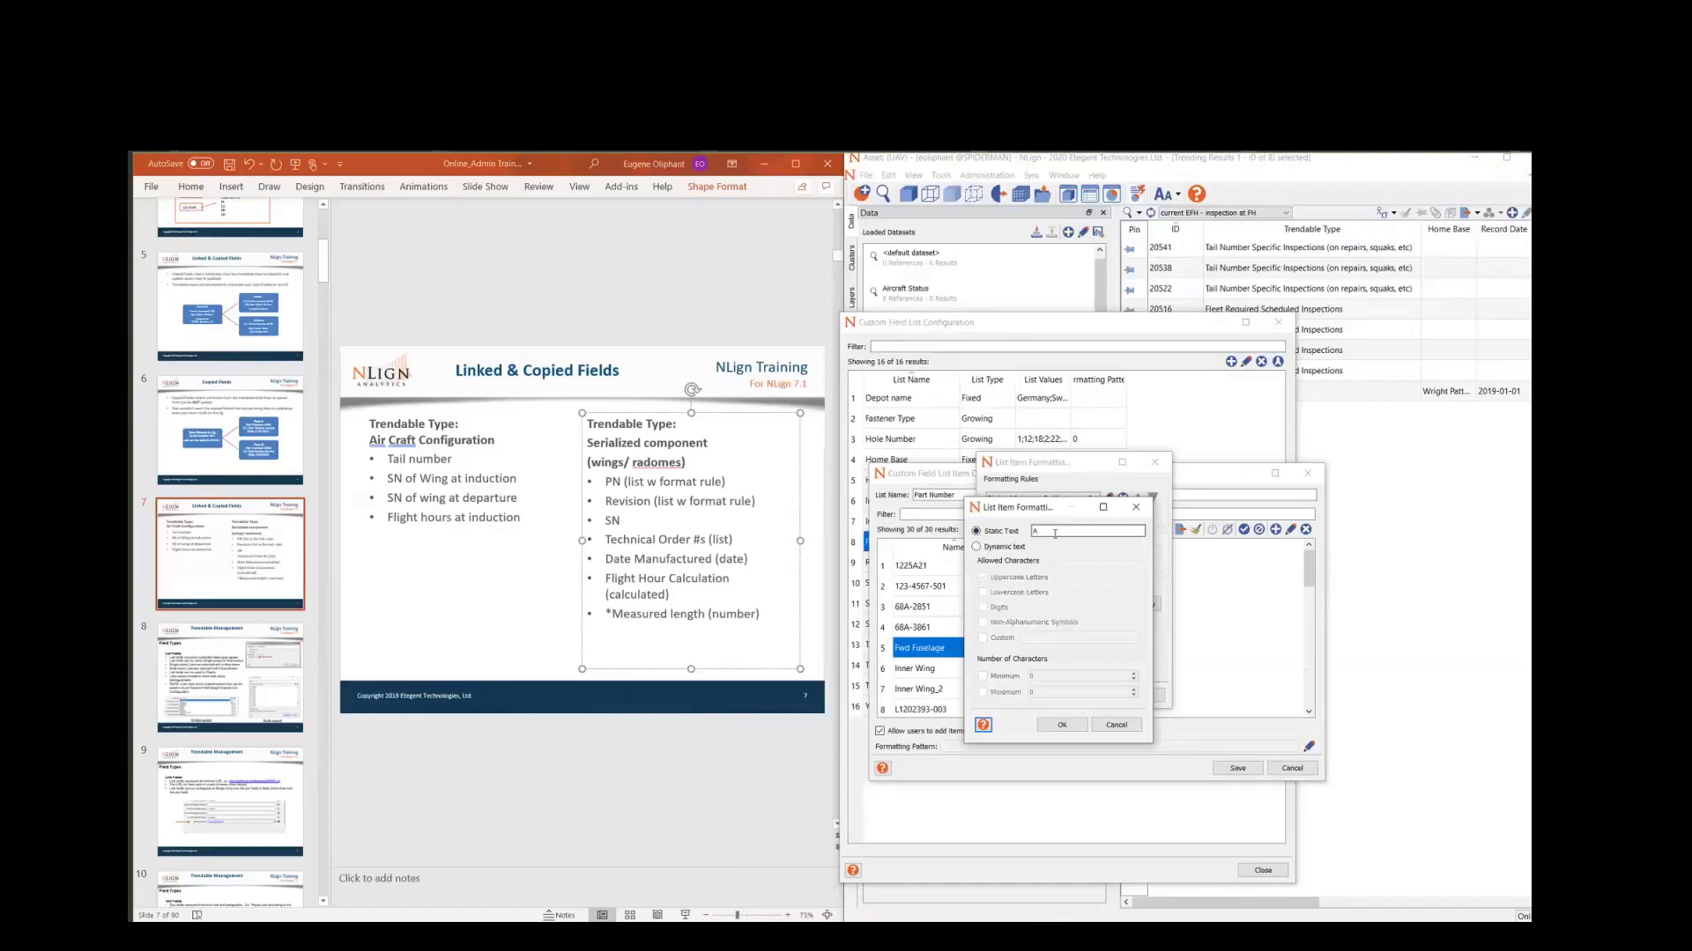
{"action": "type", "text": "A"}
{"action": "left_click", "coordinate": [977, 548]}
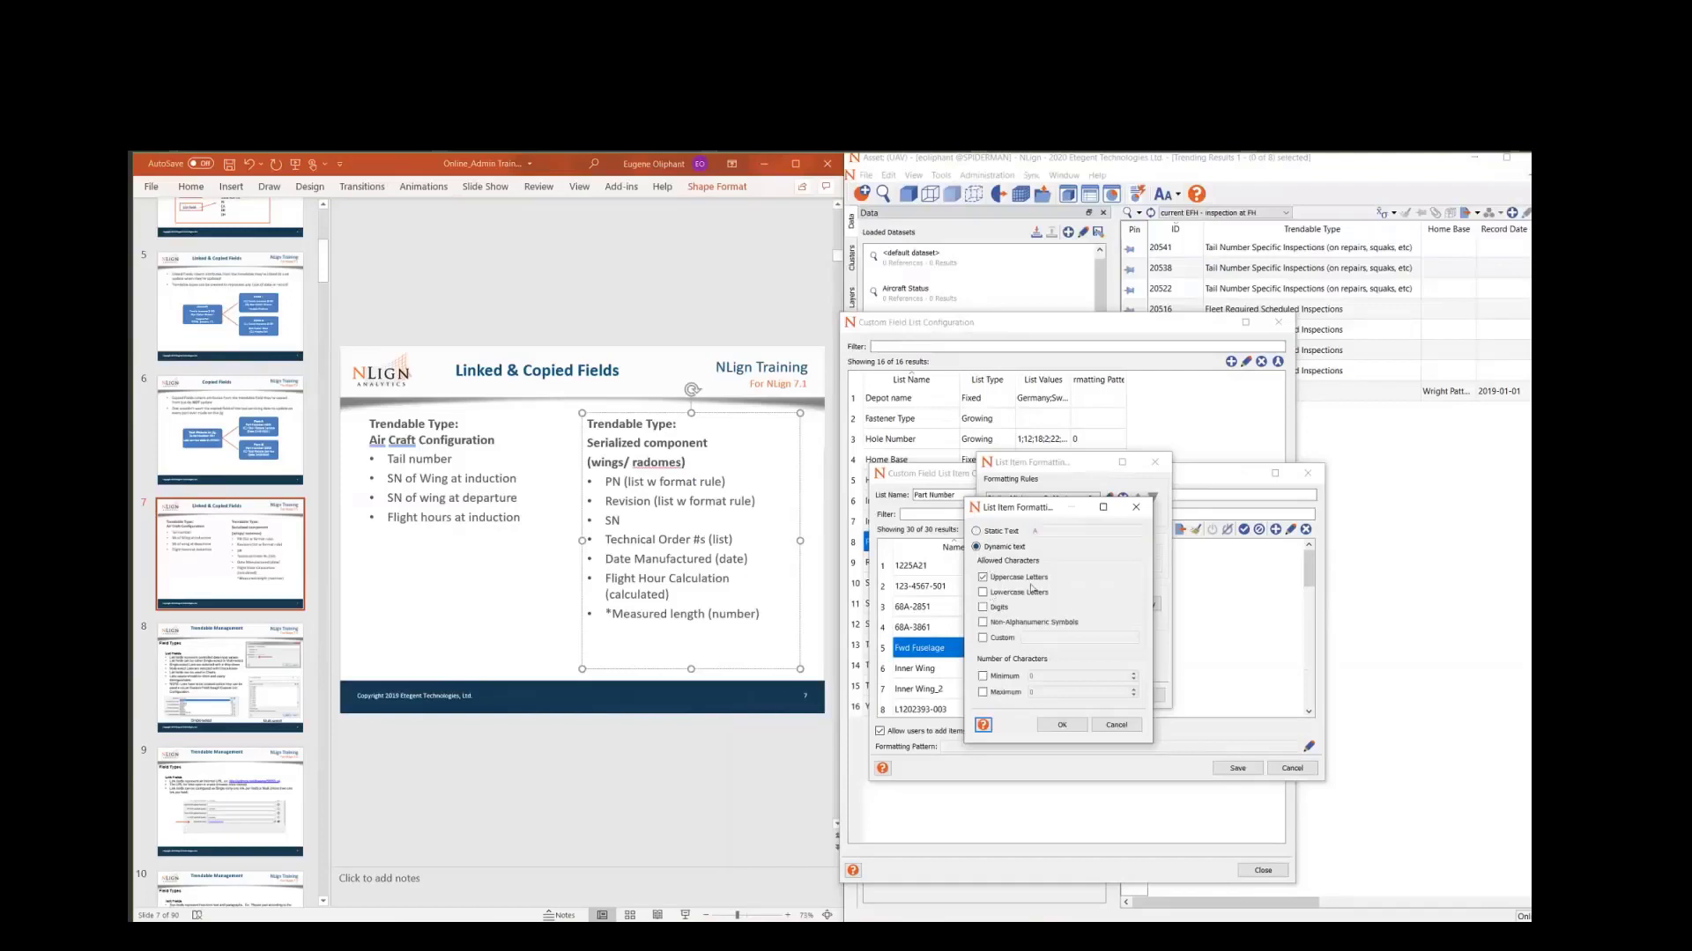
{"action": "left_click", "coordinate": [984, 676]}
{"action": "type", "text": "1"}
{"action": "left_click", "coordinate": [984, 693]}
{"action": "type", "text": "1"}
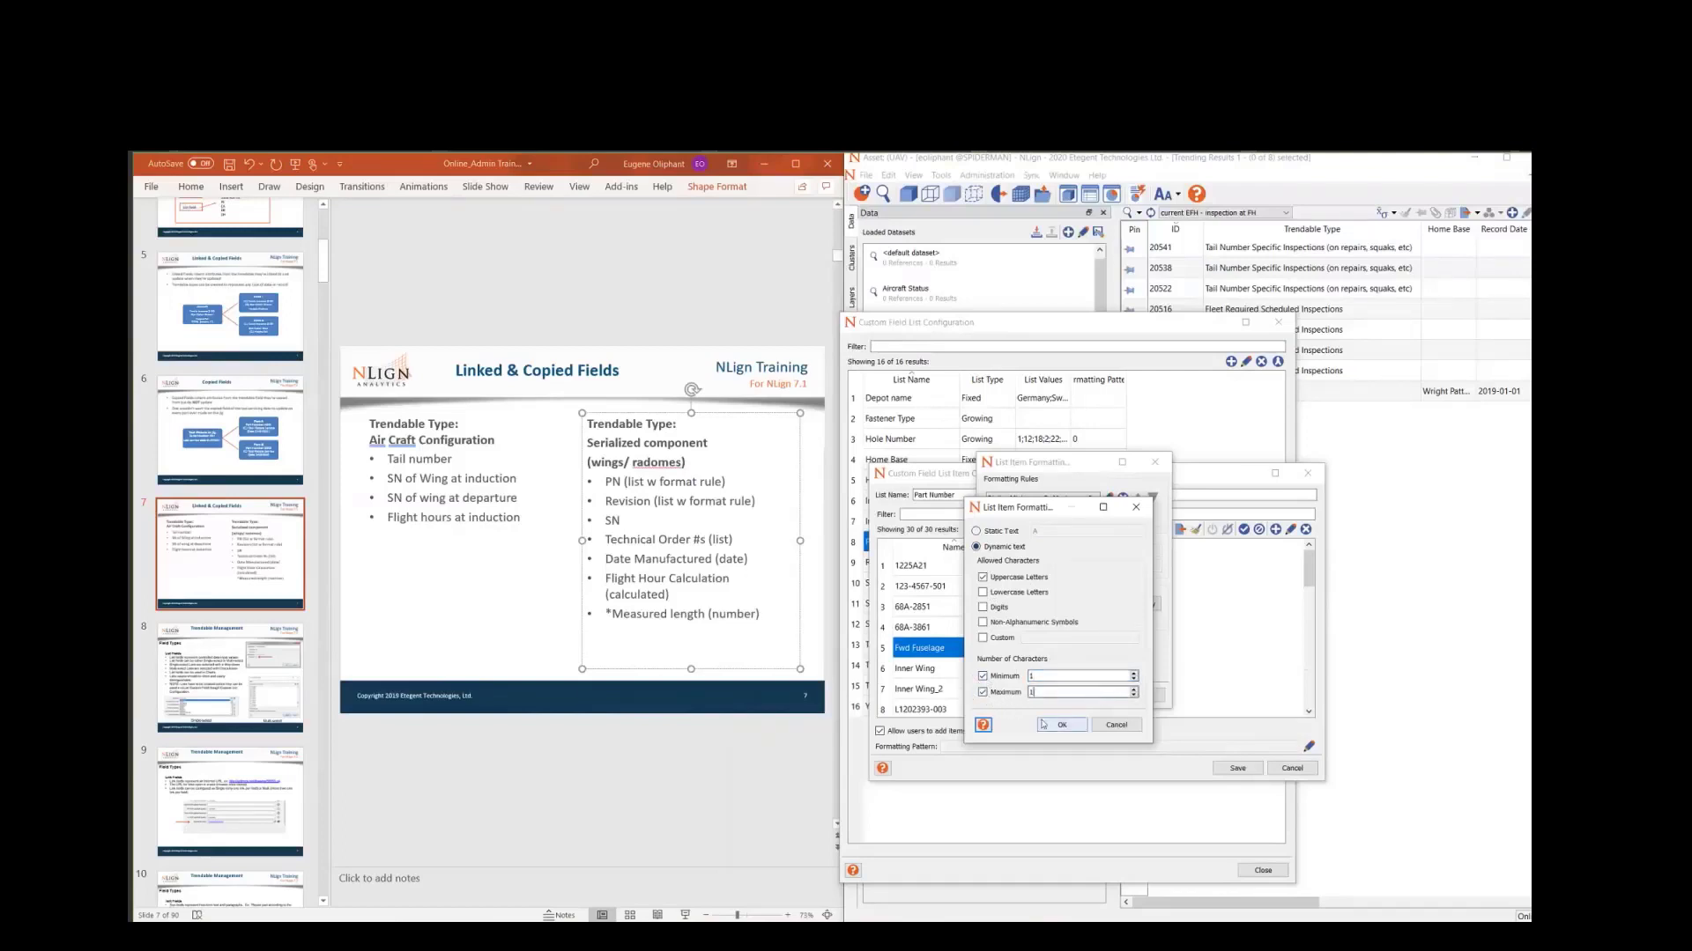
{"action": "left_click", "coordinate": [1062, 725]}
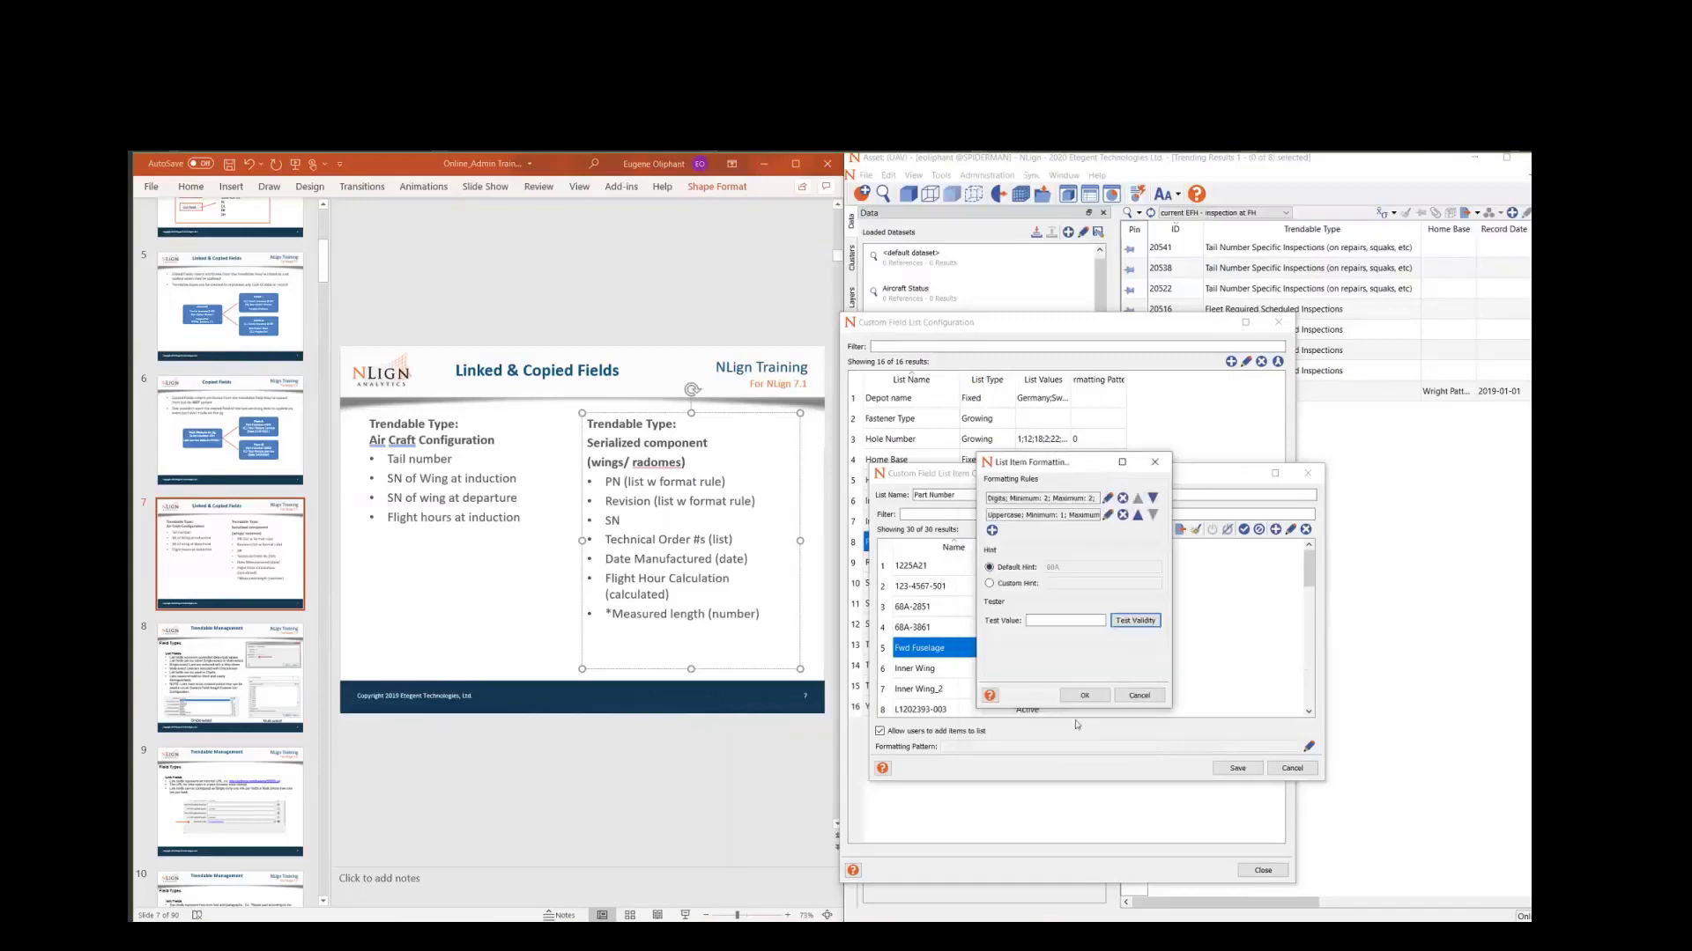
- Add a static text rule with a hyphen, followed by a dynamic text rule allowing digits with minimum and maximum both 4 characters
{"action": "left_click", "coordinate": [993, 532]}
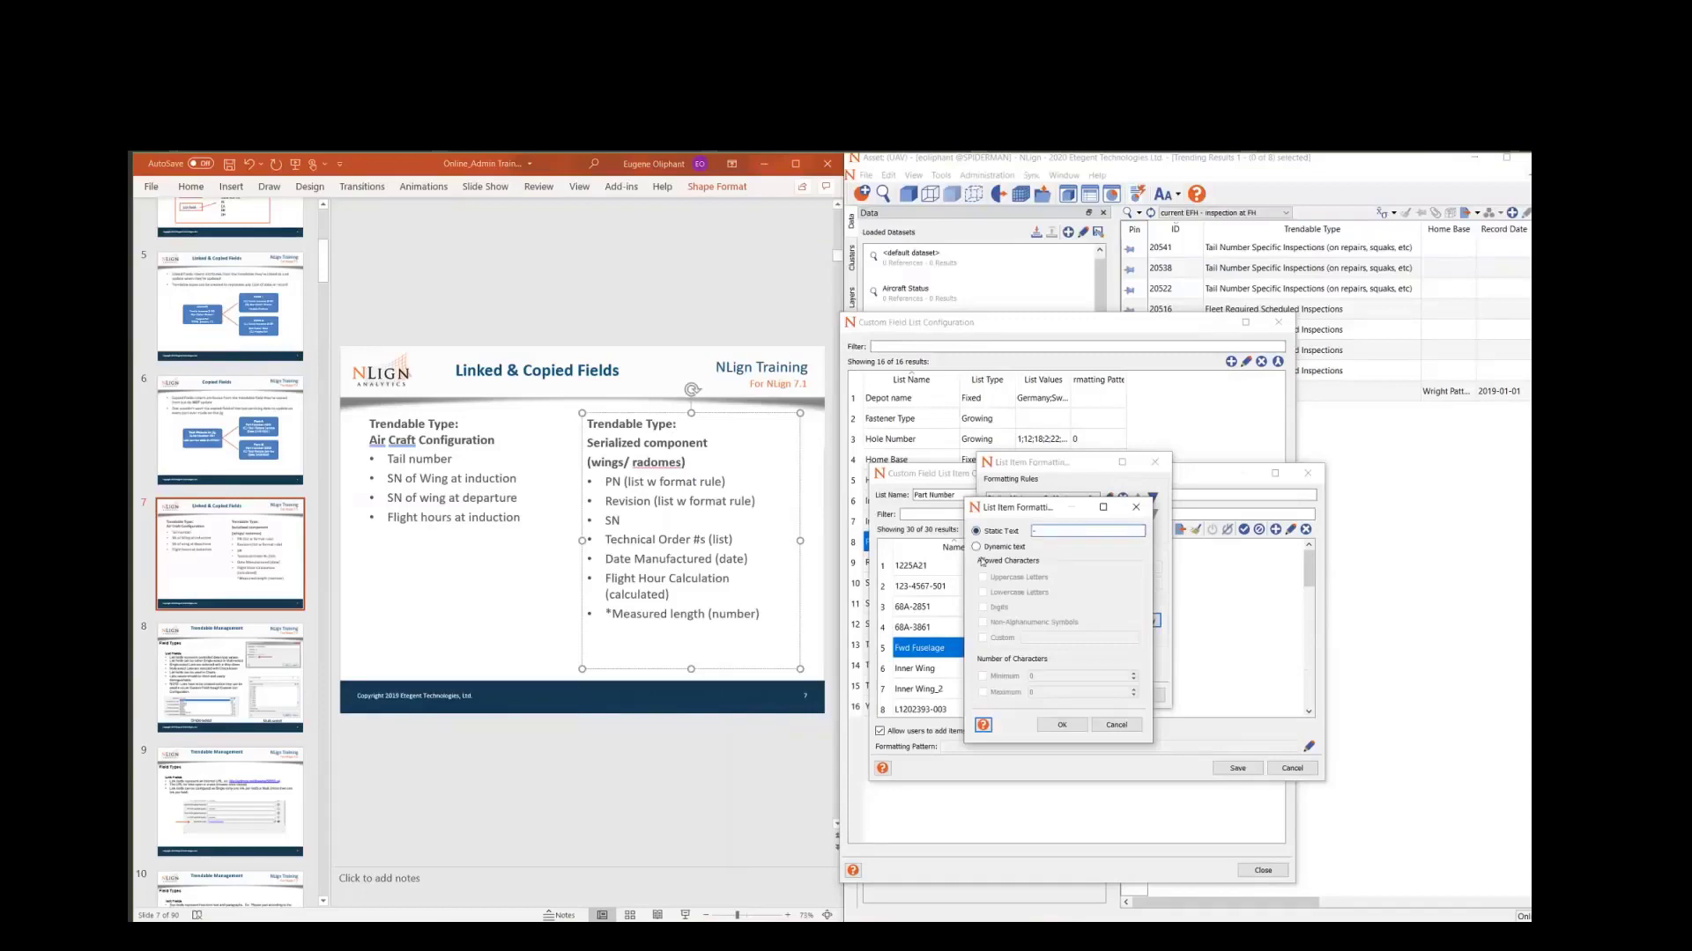
{"action": "left_click", "coordinate": [1062, 725]}
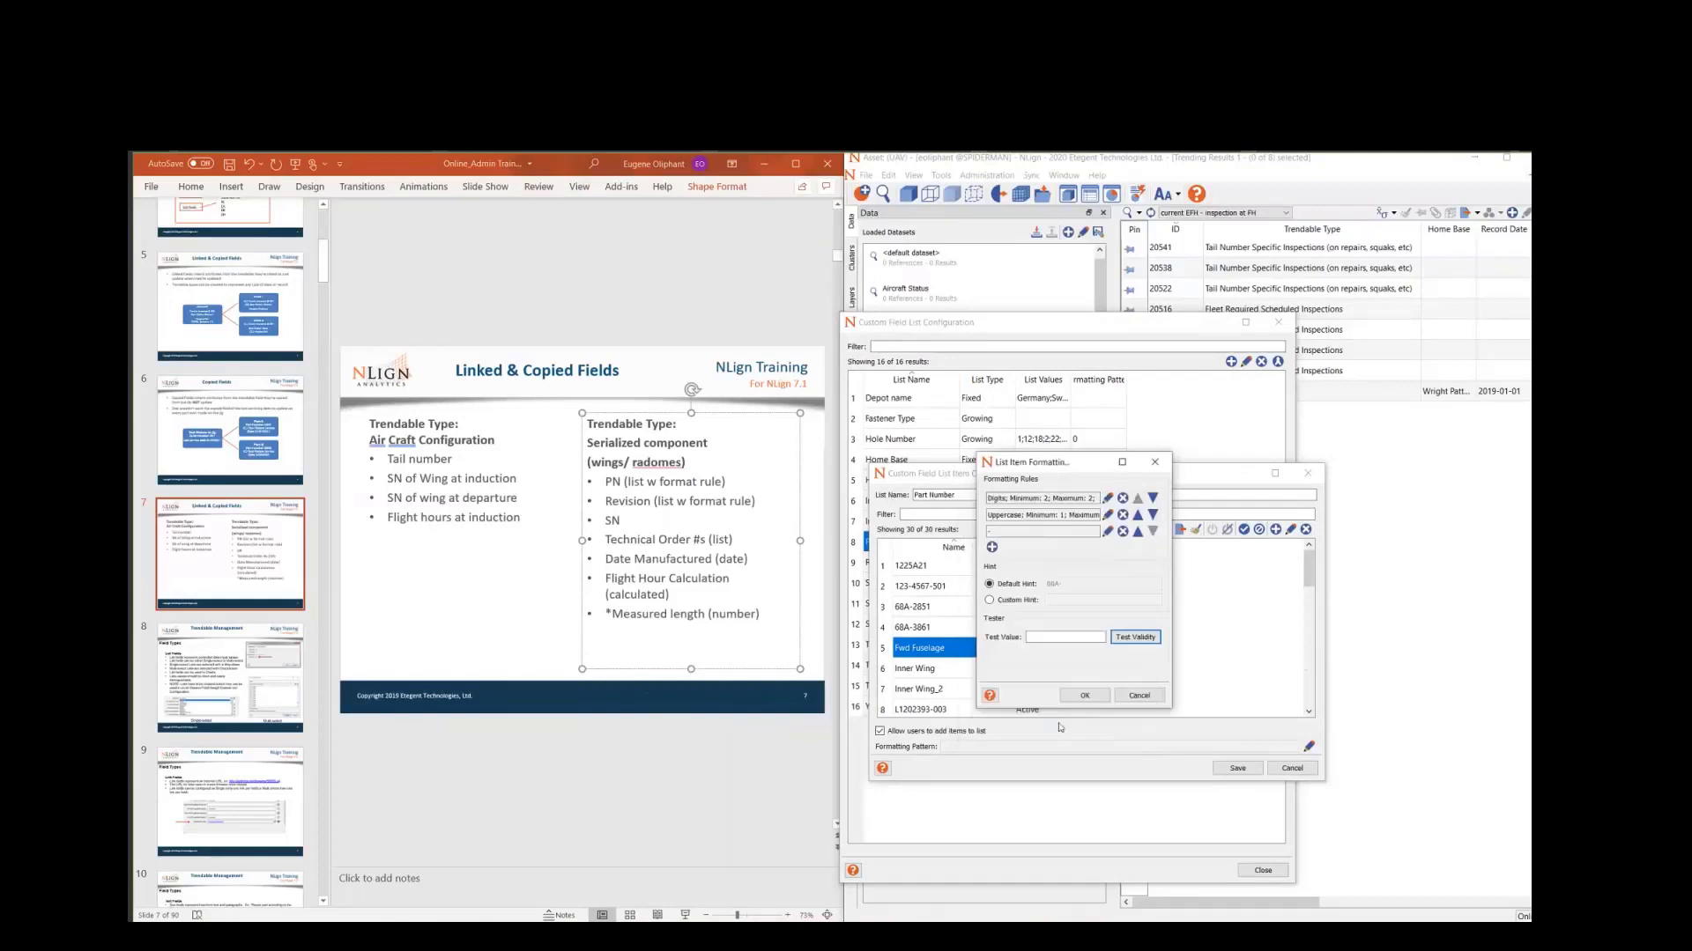
{"action": "left_click", "coordinate": [992, 547]}
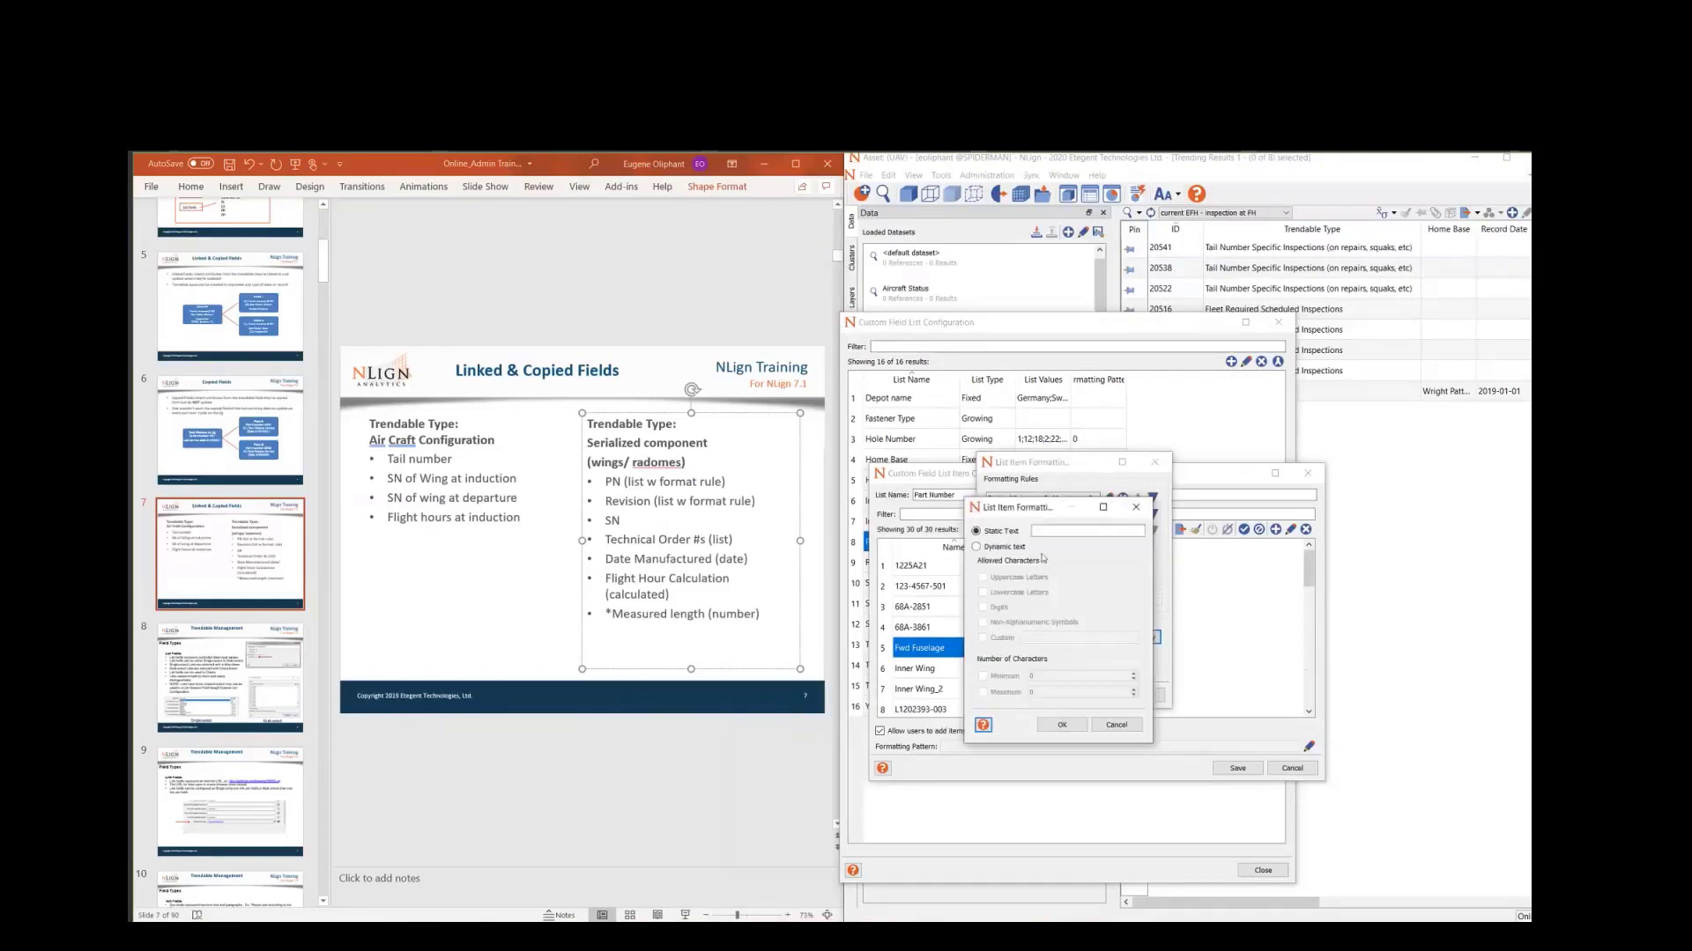
{"action": "left_click", "coordinate": [995, 548]}
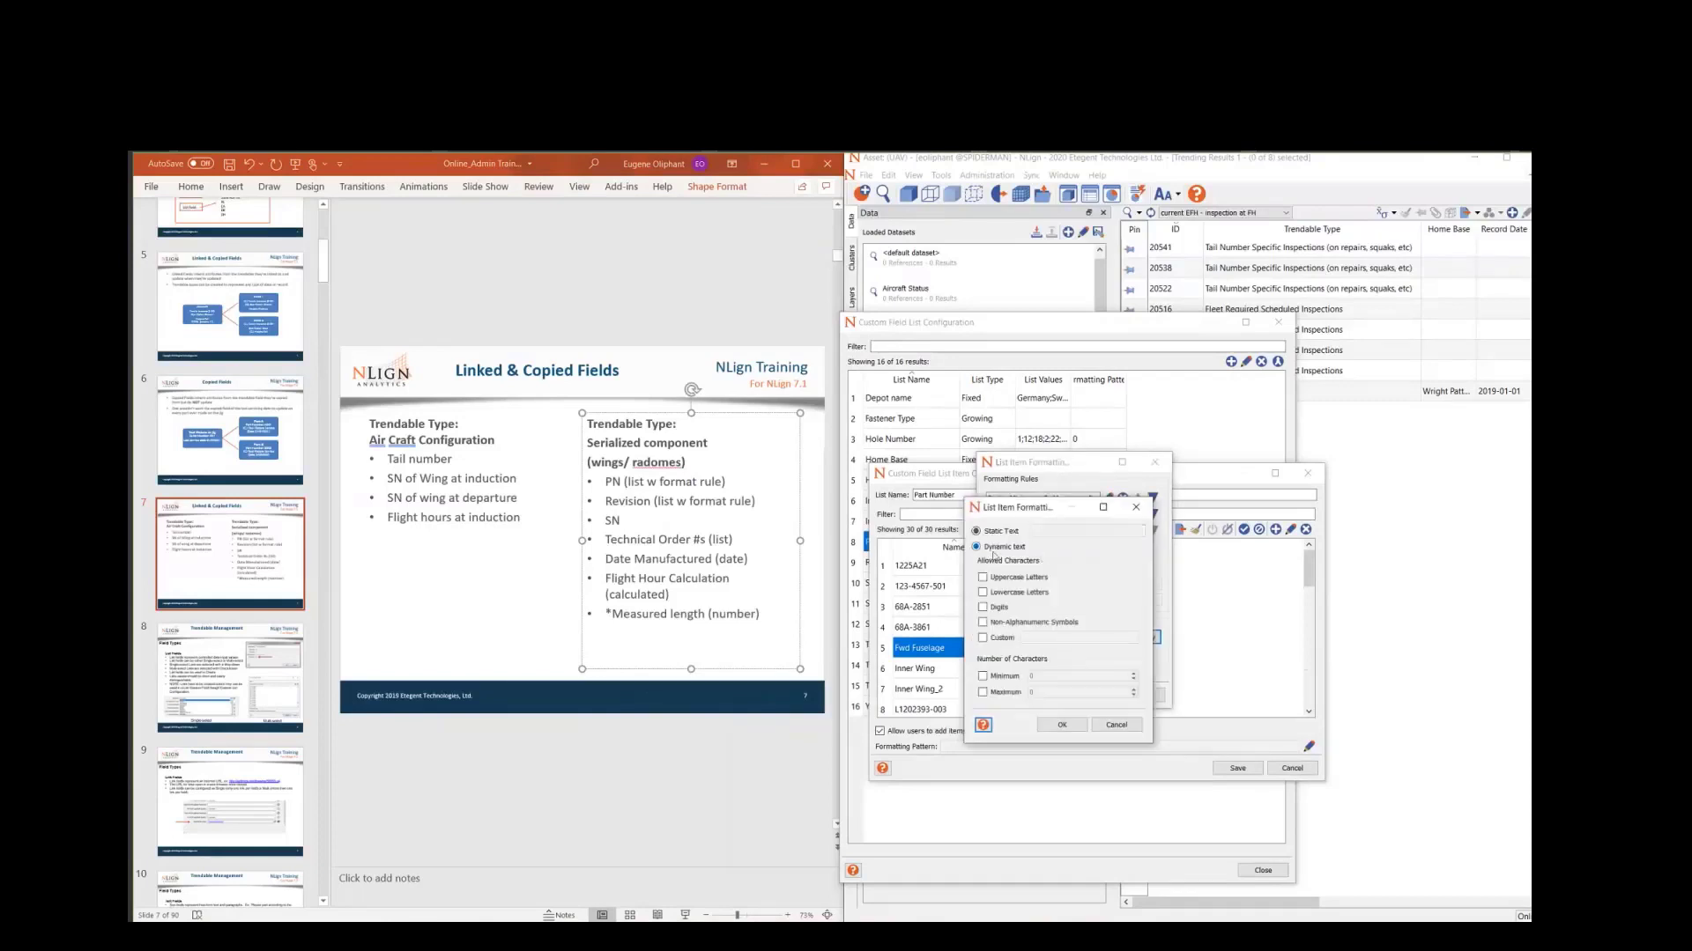
{"action": "left_click", "coordinate": [985, 676]}
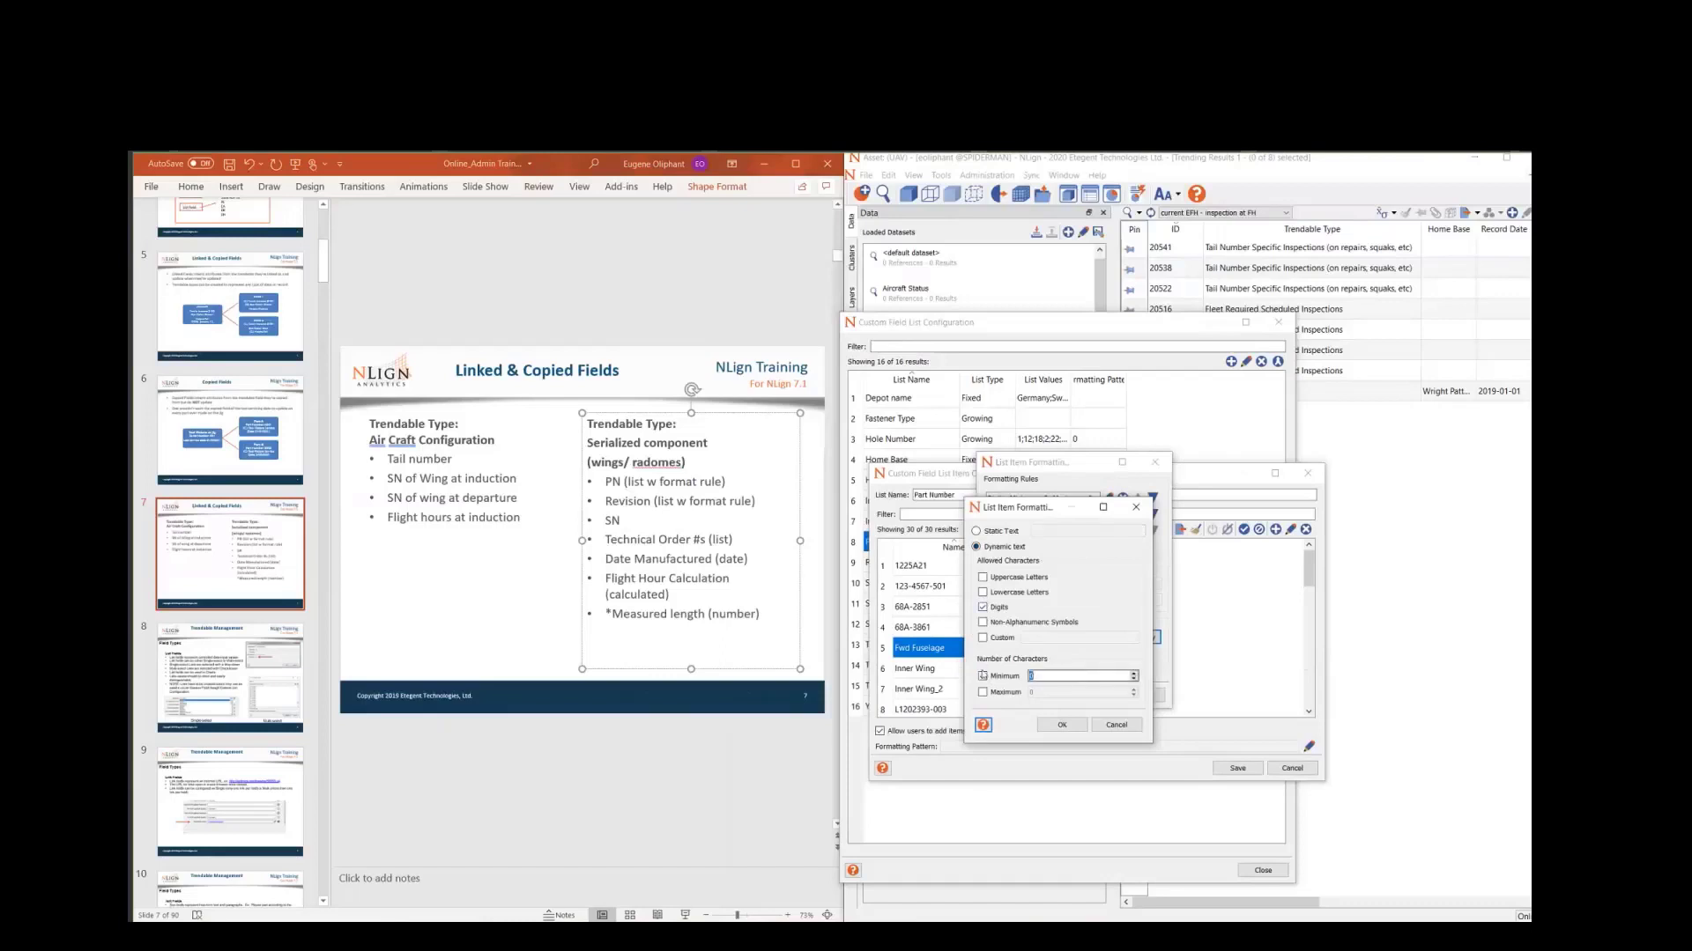
{"action": "type", "text": "4"}
{"action": "left_click", "coordinate": [983, 693]}
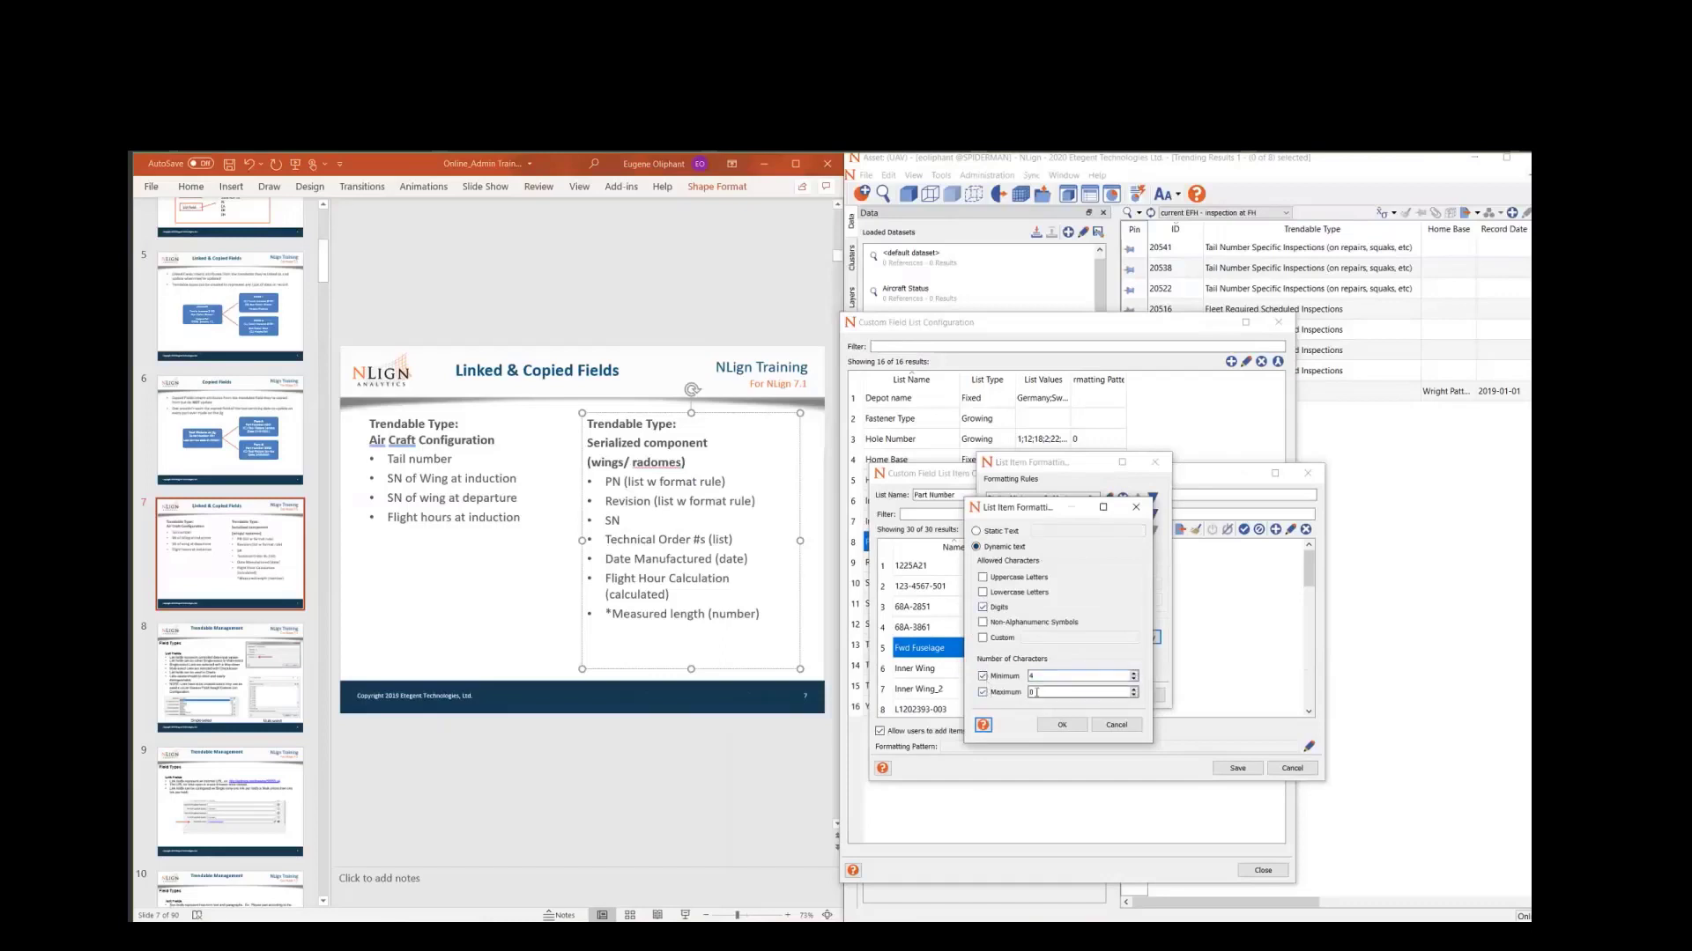
{"action": "type", "text": "4"}
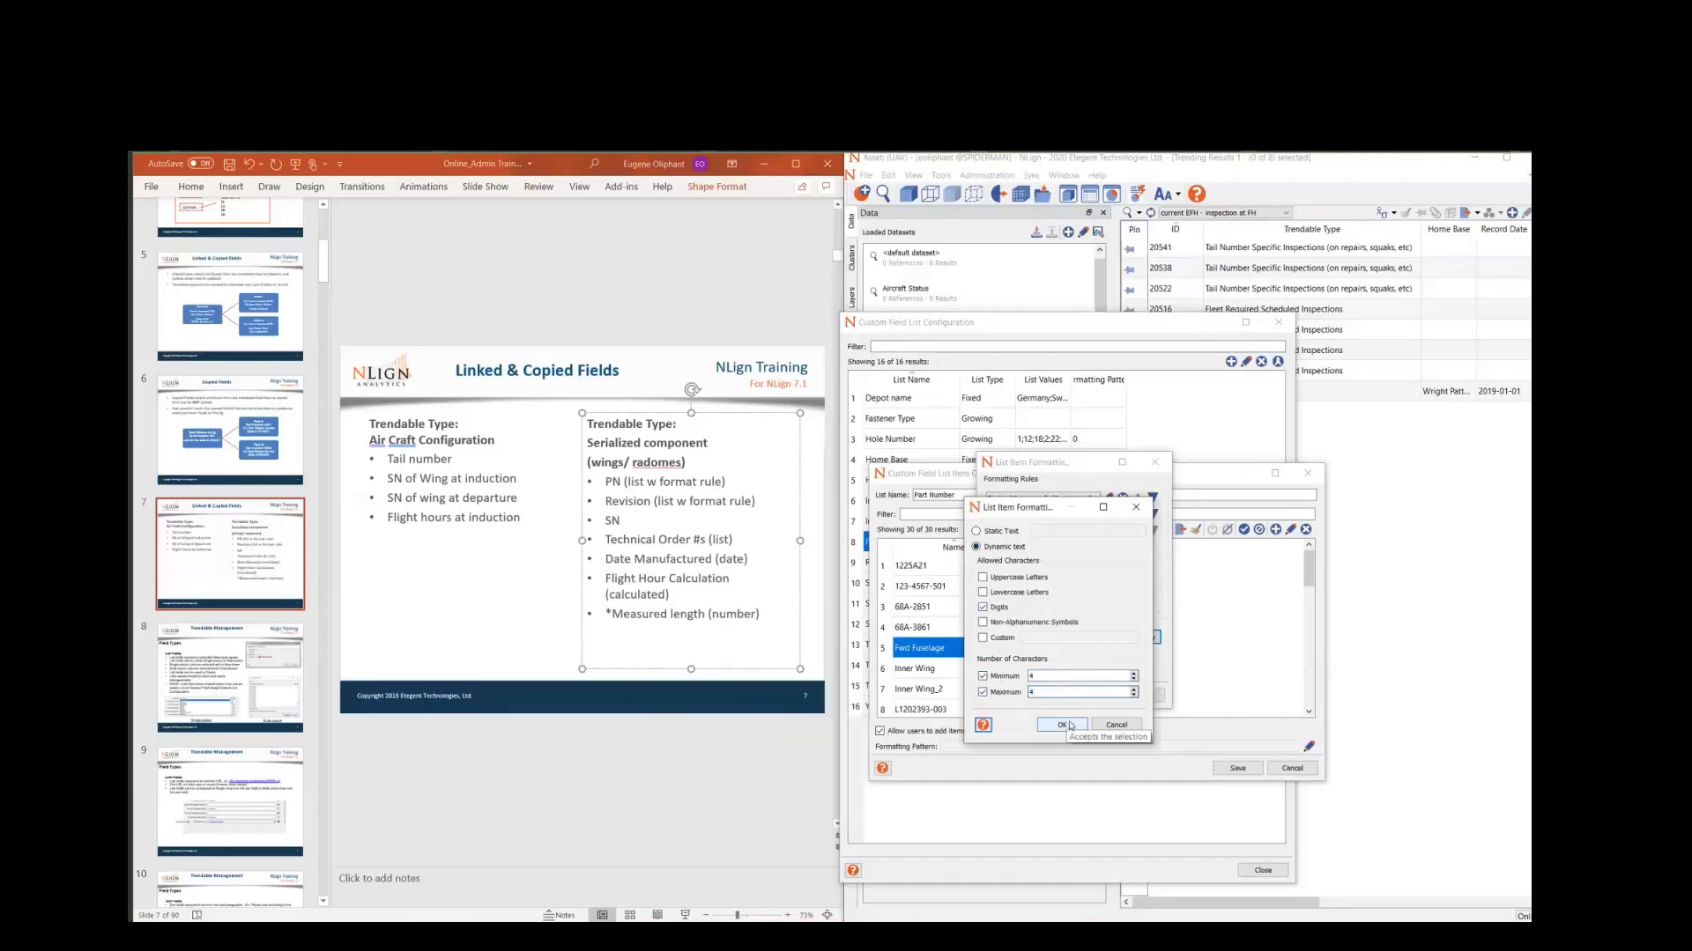
{"action": "left_click", "coordinate": [1063, 725]}
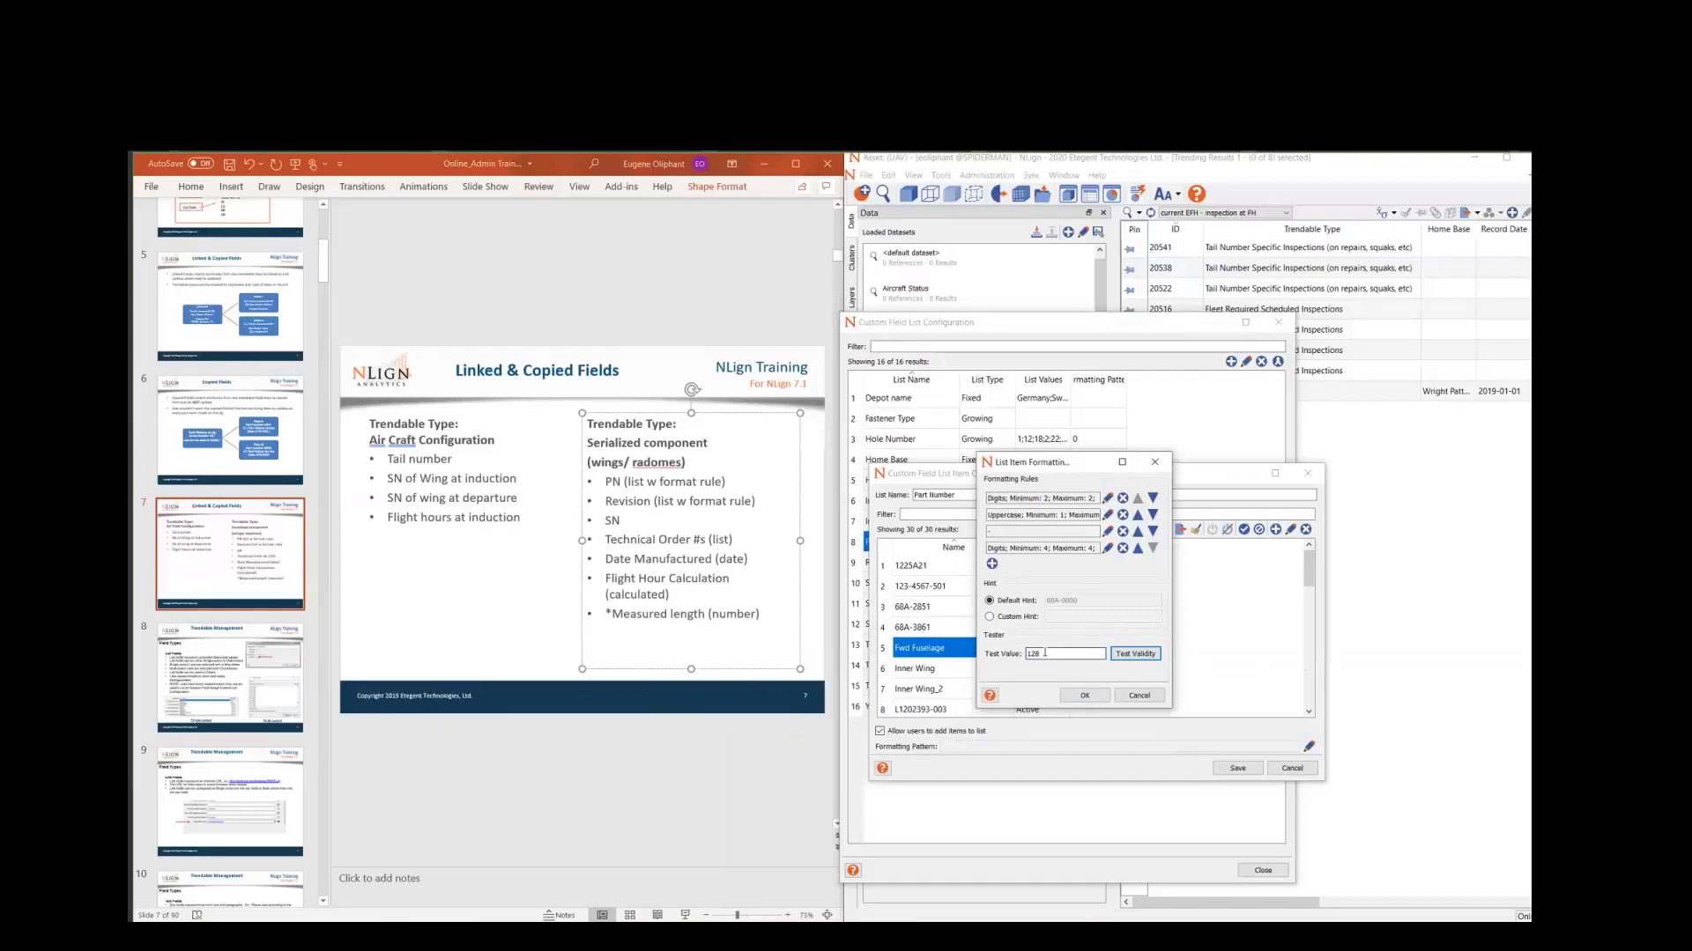
- Check the validity of the test value 12B-12345 against the Part Number formatting rules
{"action": "type", "text": "12345"}
{"action": "left_click", "coordinate": [1136, 654]}
{"action": "left_click", "coordinate": [1062, 656]}
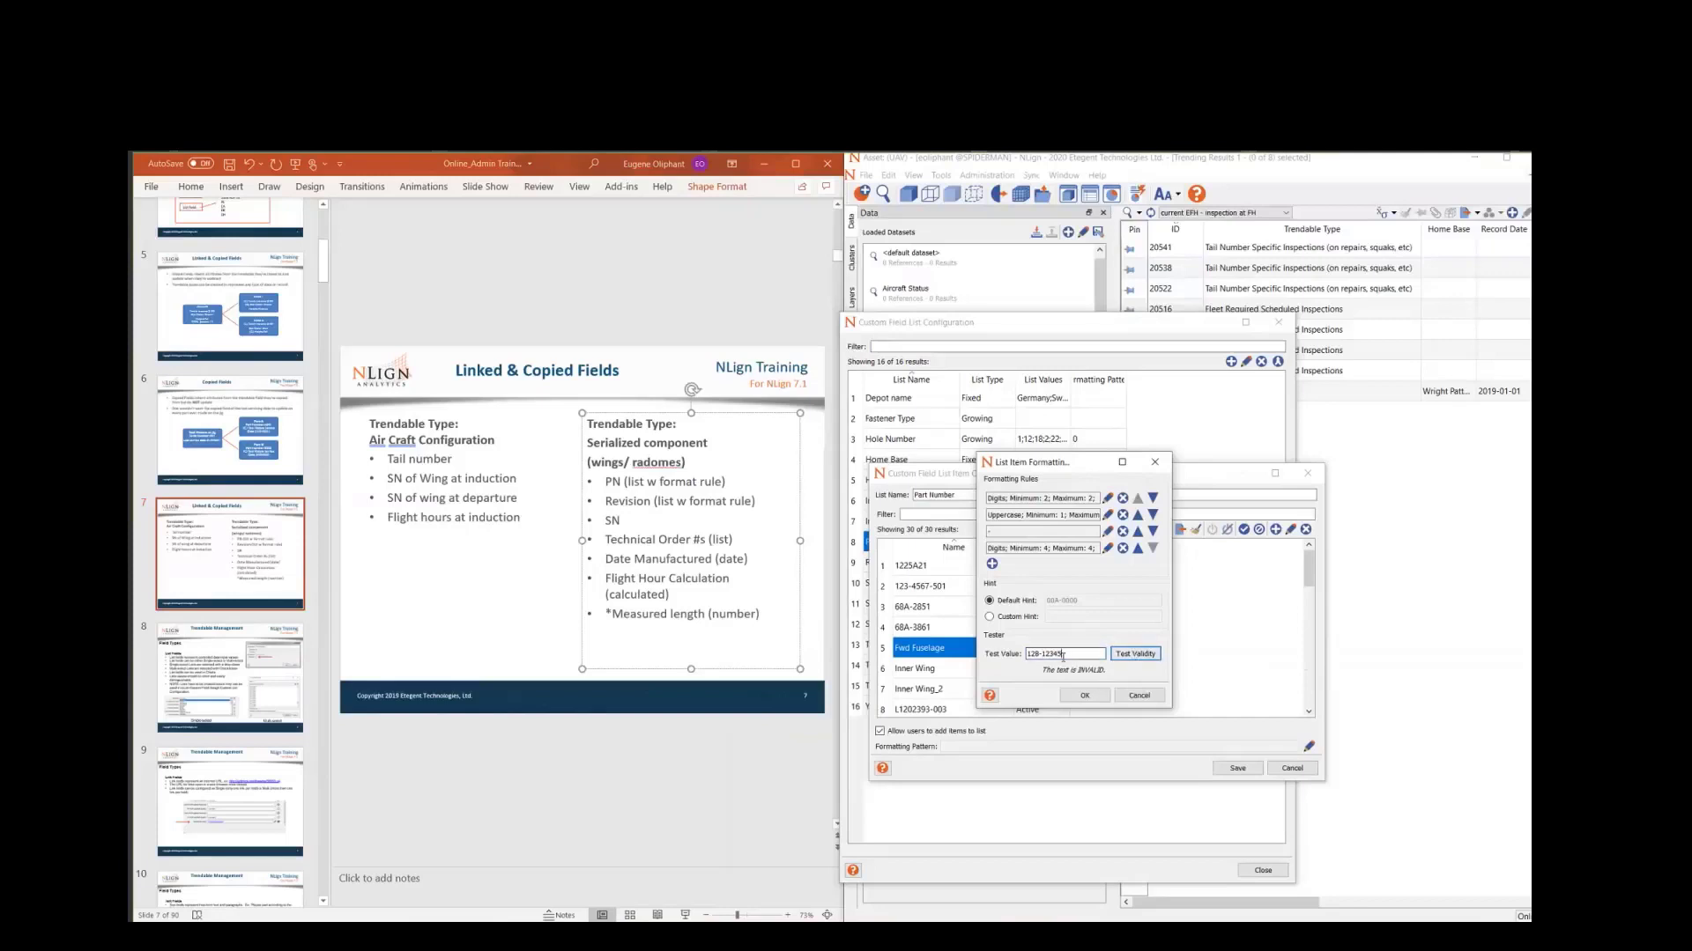
- Give the Part Number formatting pattern the custom hint "2 numbers, letter, a dash and four numbers"
{"action": "left_click", "coordinate": [991, 617]}
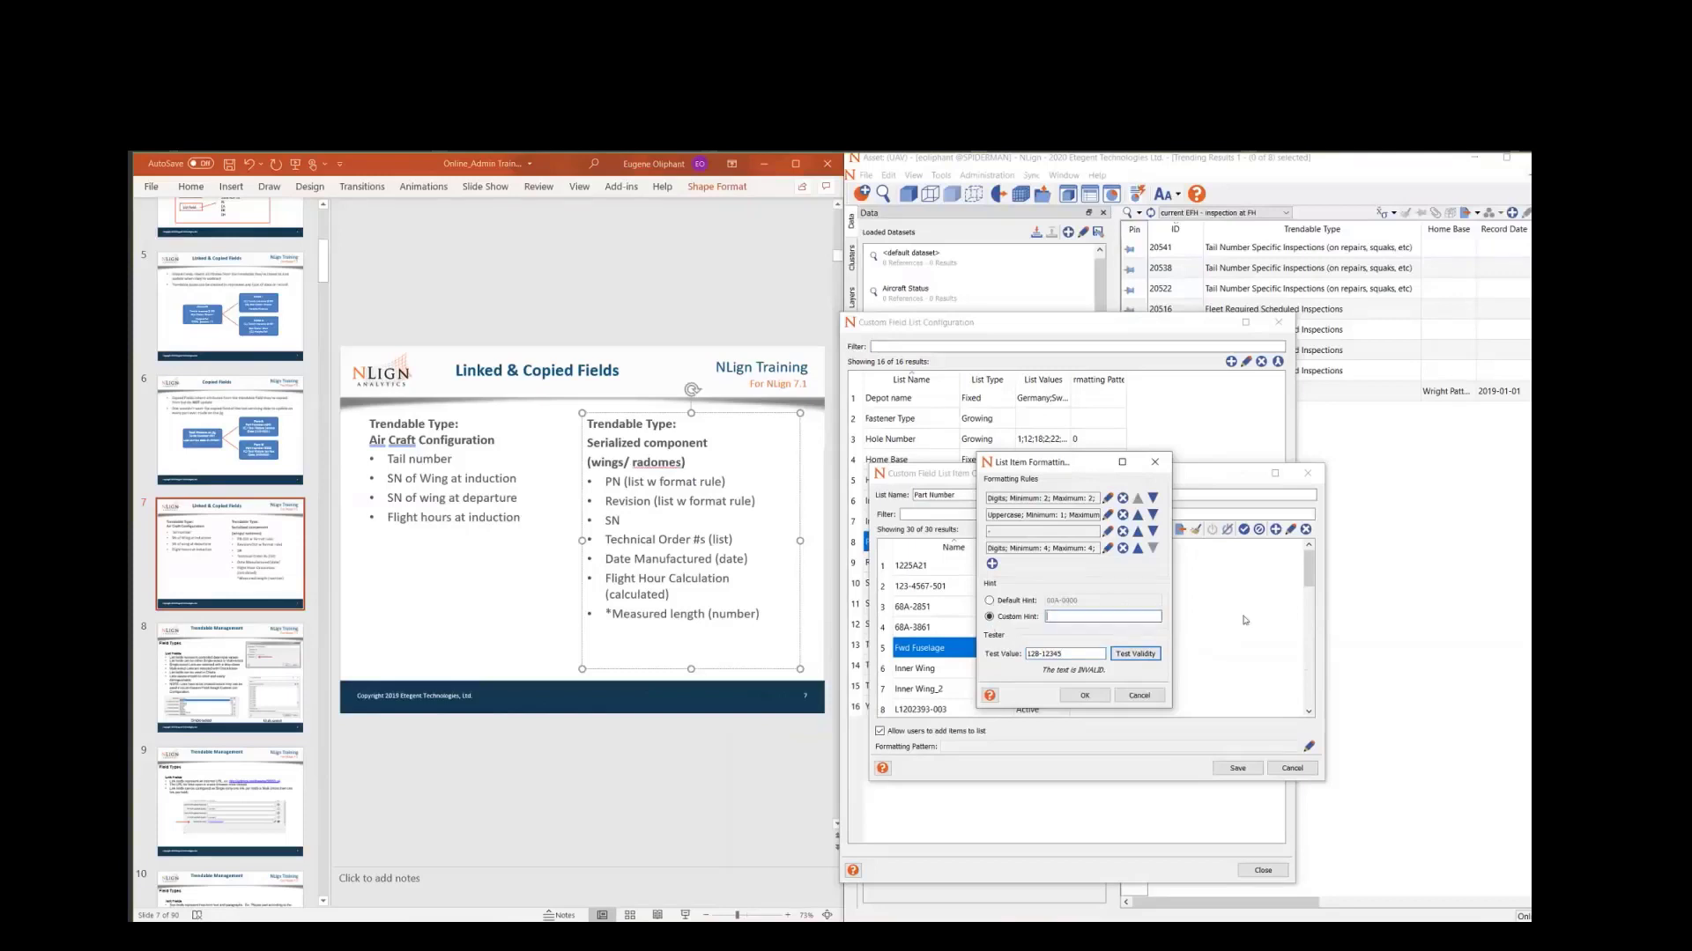
{"action": "type", "text": "2 number"}
{"action": "type", "text": "s a lette"}
{"action": "type", "text": "r and"}
{"action": "type", "text": "sh and "}
{"action": "type", "text": "four numbers"}
{"action": "type", "text": ","}
{"action": "key", "text": "Delete"}
{"action": "key", "text": "Delete"}
{"action": "type", "text": ","}
{"action": "key", "text": "shift+Right"}
- Recheck the test value's validity and accept the Part Number formatting rules
{"action": "left_click", "coordinate": [1087, 656]}
{"action": "left_click", "coordinate": [1136, 654]}
{"action": "left_click", "coordinate": [1084, 695]}
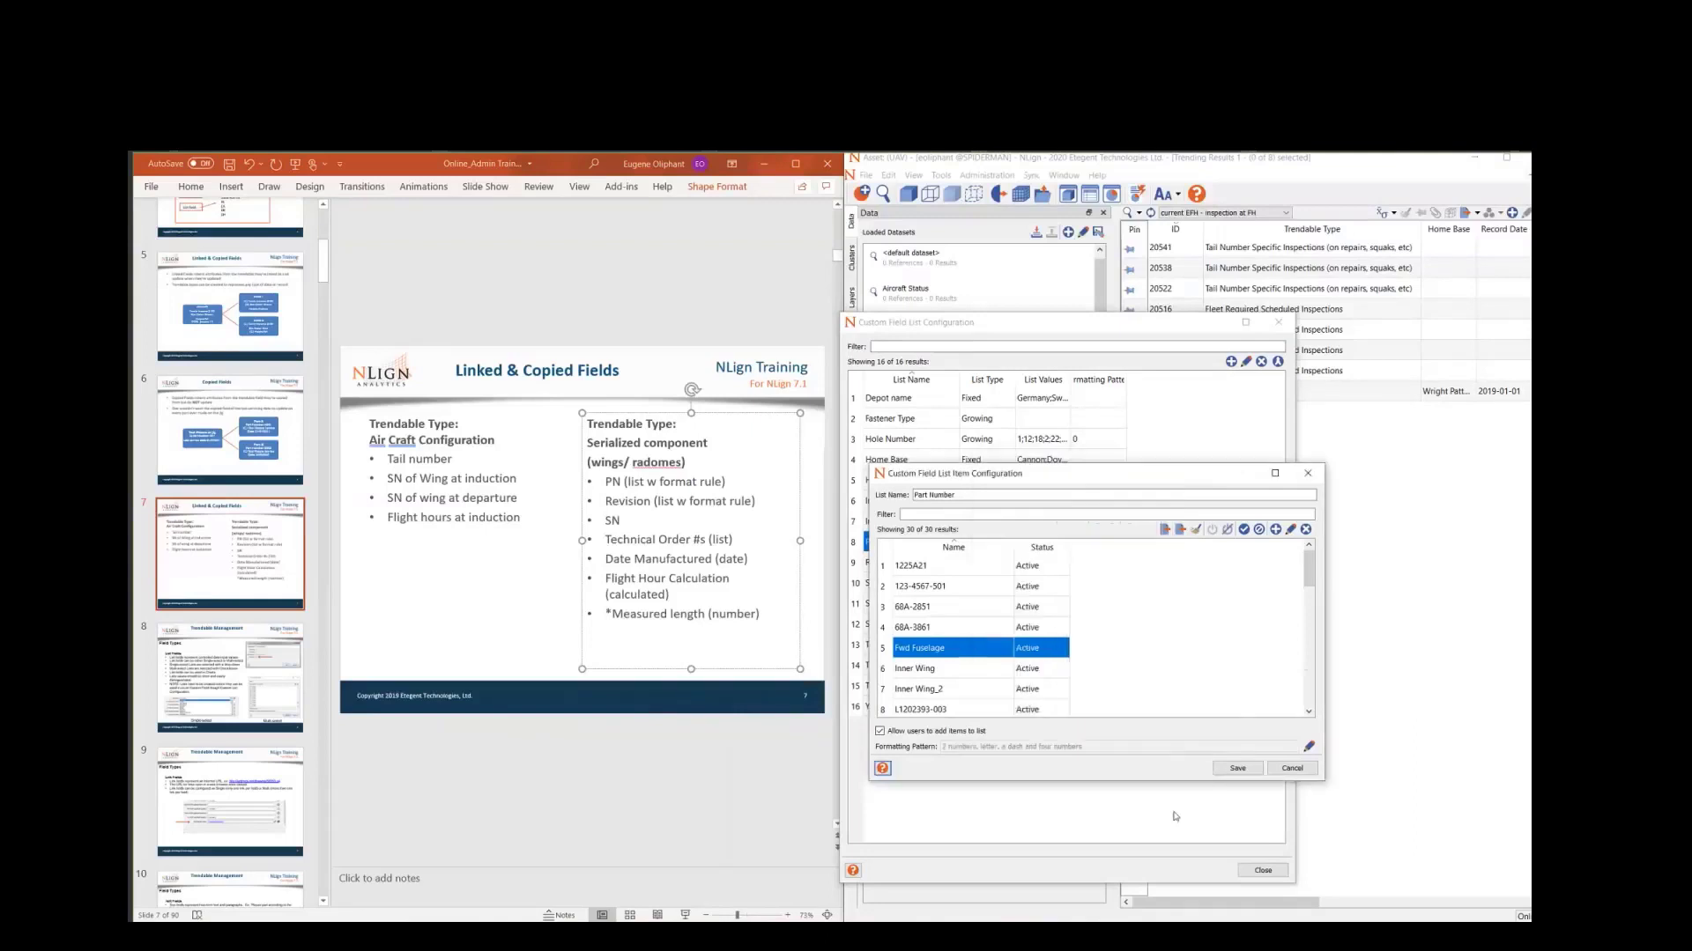
- Save the Part Number list, reviewing the nonconforming items and confirming the save with them included
{"action": "left_click", "coordinate": [1257, 770]}
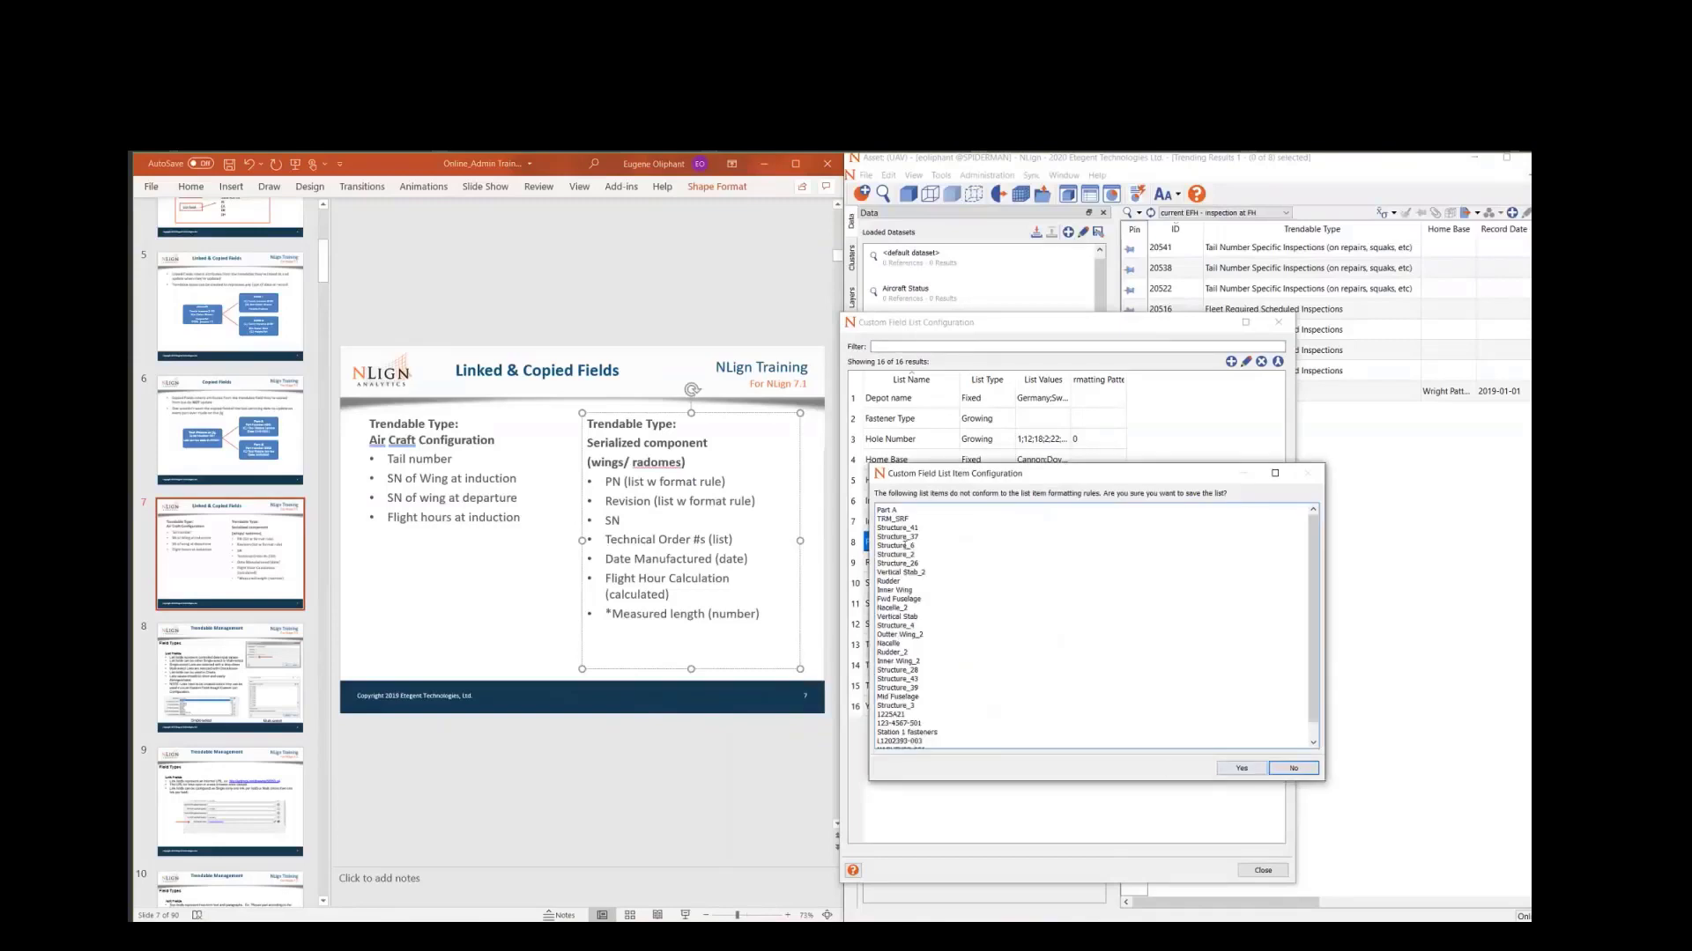
{"action": "scroll", "coordinate": [908, 704], "scroll_direction": "down", "scroll_amount": 1}
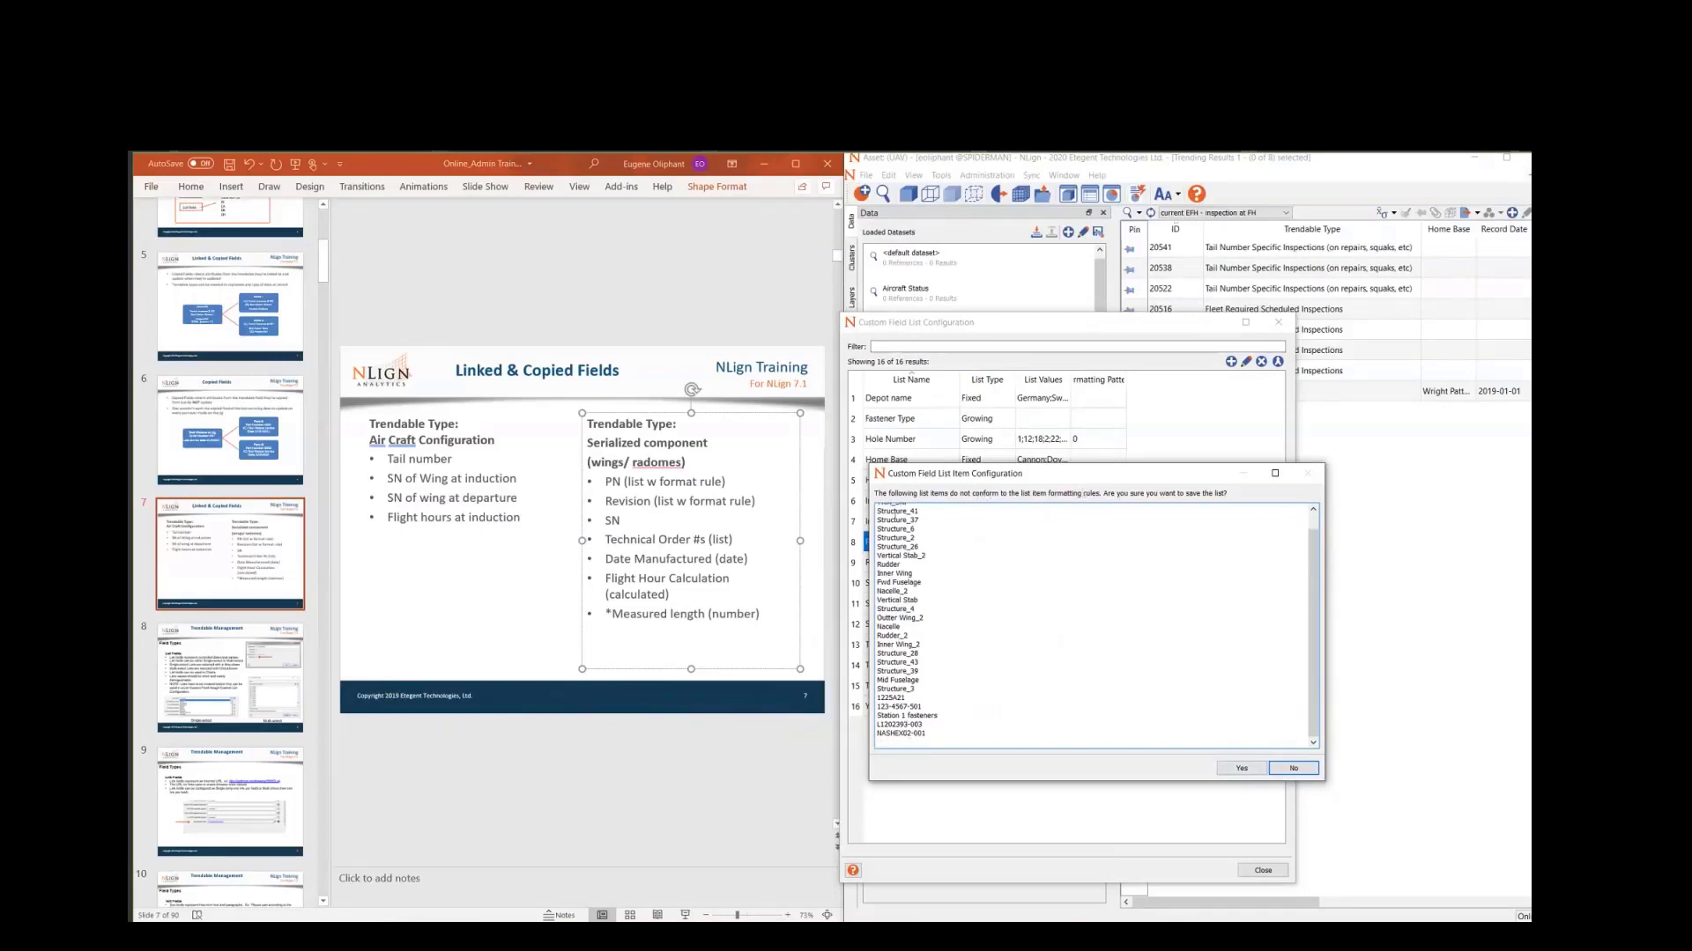
{"action": "scroll", "coordinate": [922, 554], "scroll_direction": "up", "scroll_amount": 1}
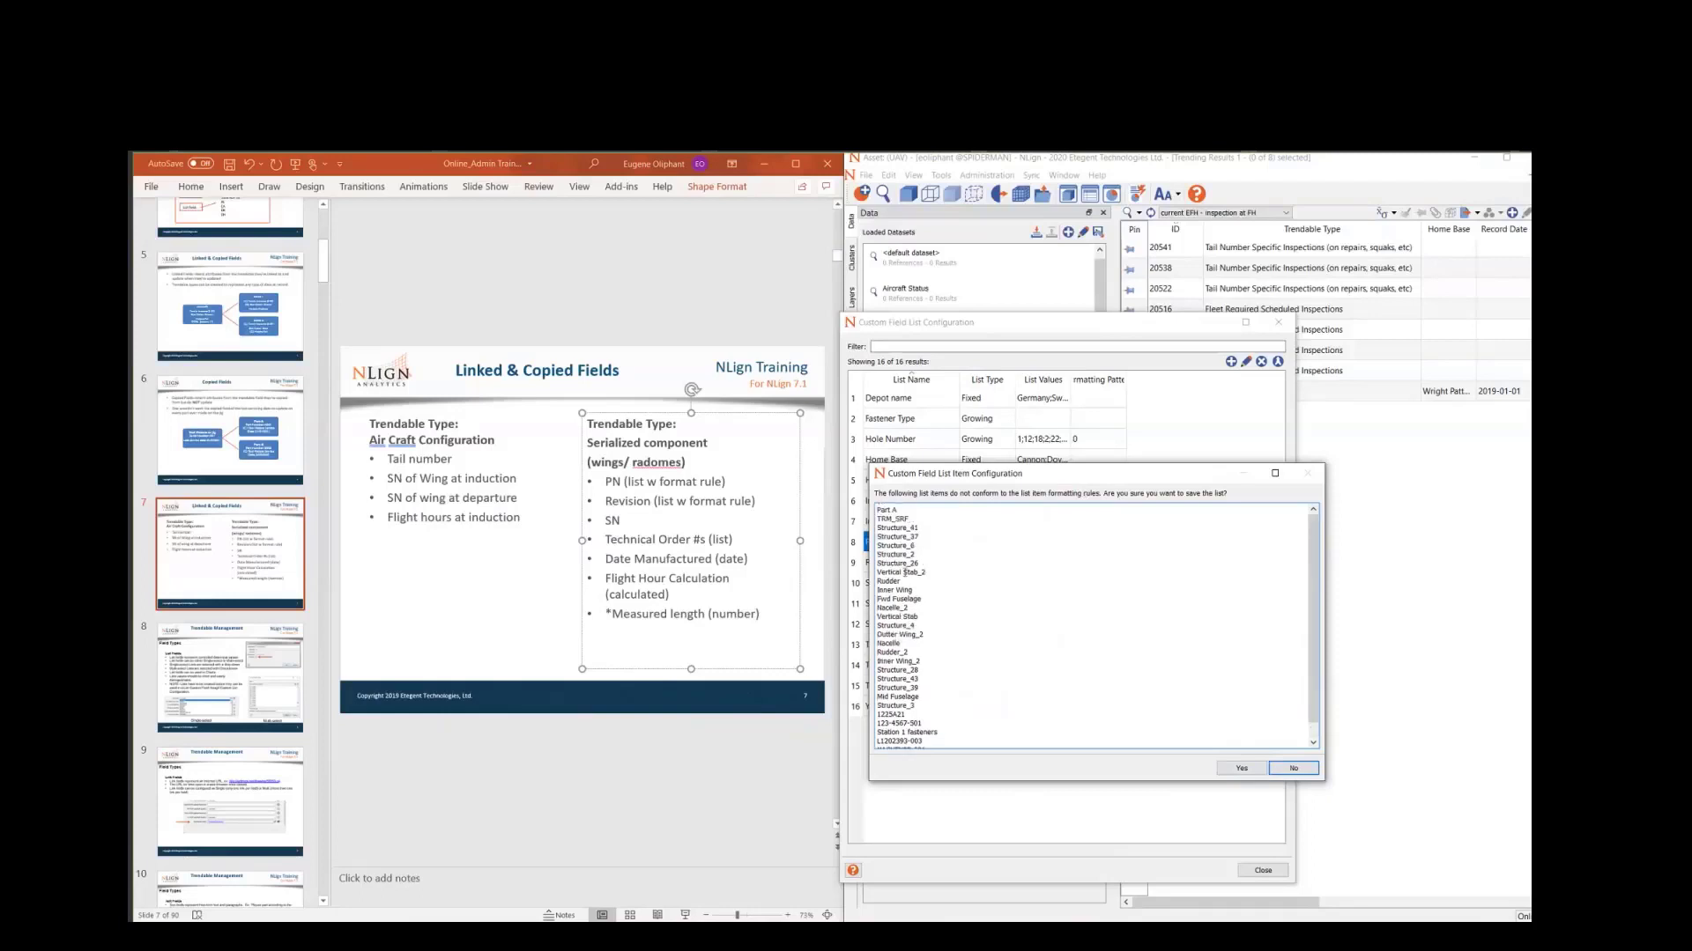
{"action": "scroll", "coordinate": [914, 724], "scroll_direction": "down", "scroll_amount": 1}
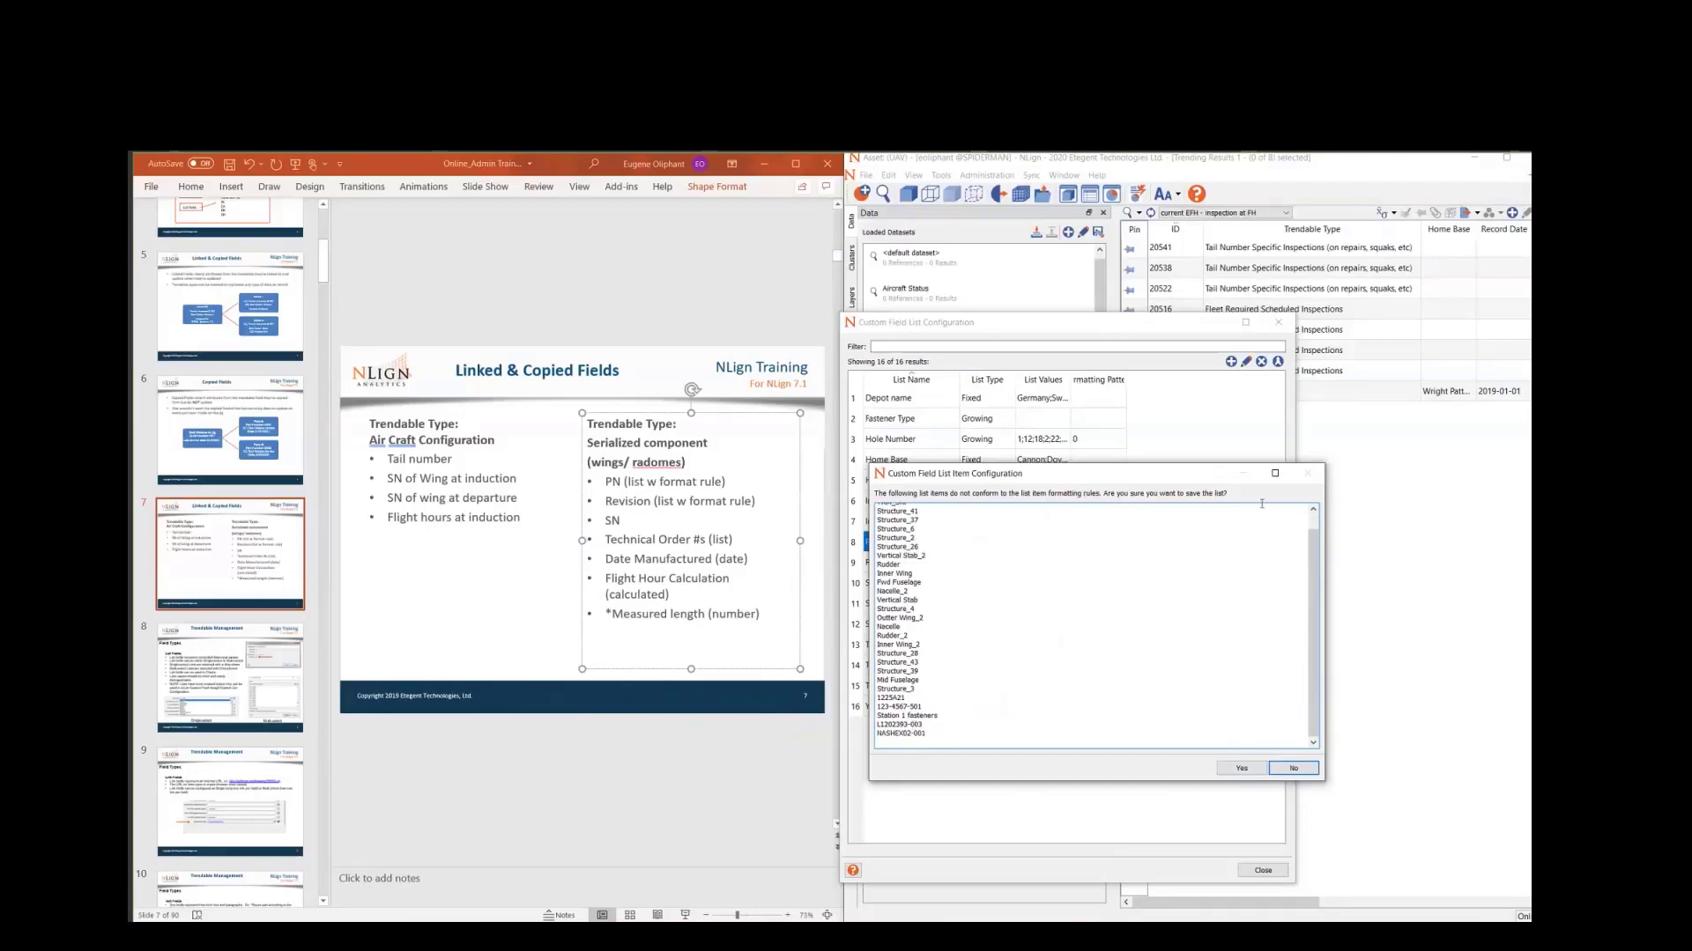
{"action": "left_click", "coordinate": [1236, 768]}
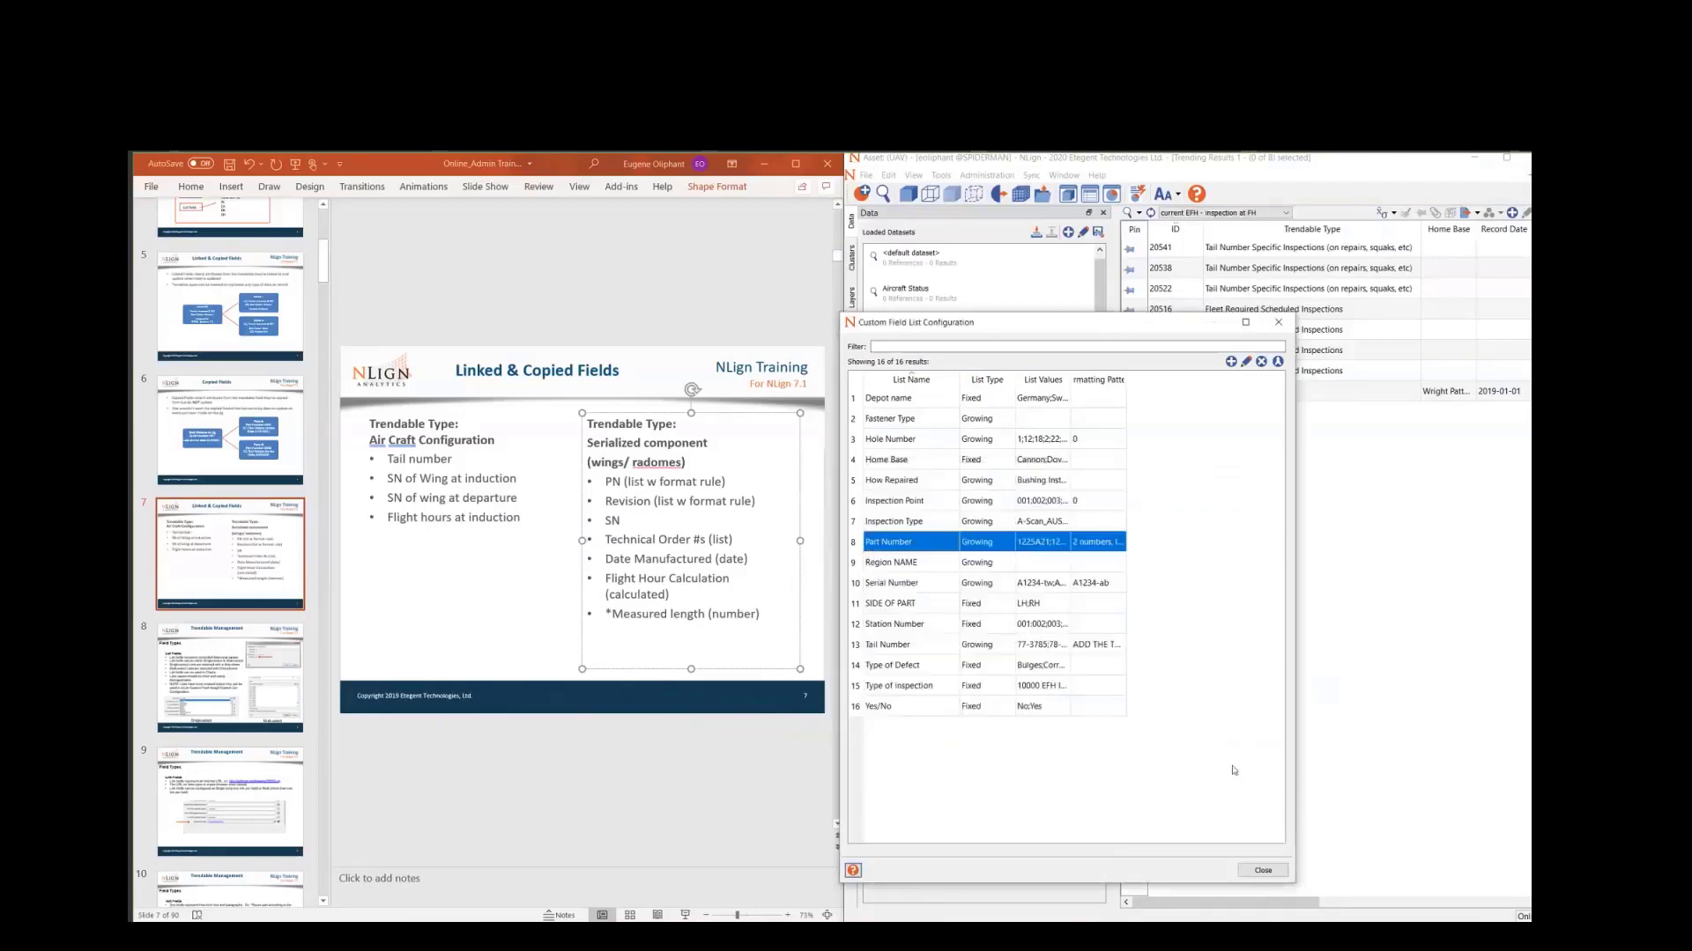
- Reopen the Part Number list, examine its existing entries such as Fwd Fuselage, Inner Wing_2 and Part A, and close it without changes
{"action": "double_click", "coordinate": [1012, 544]}
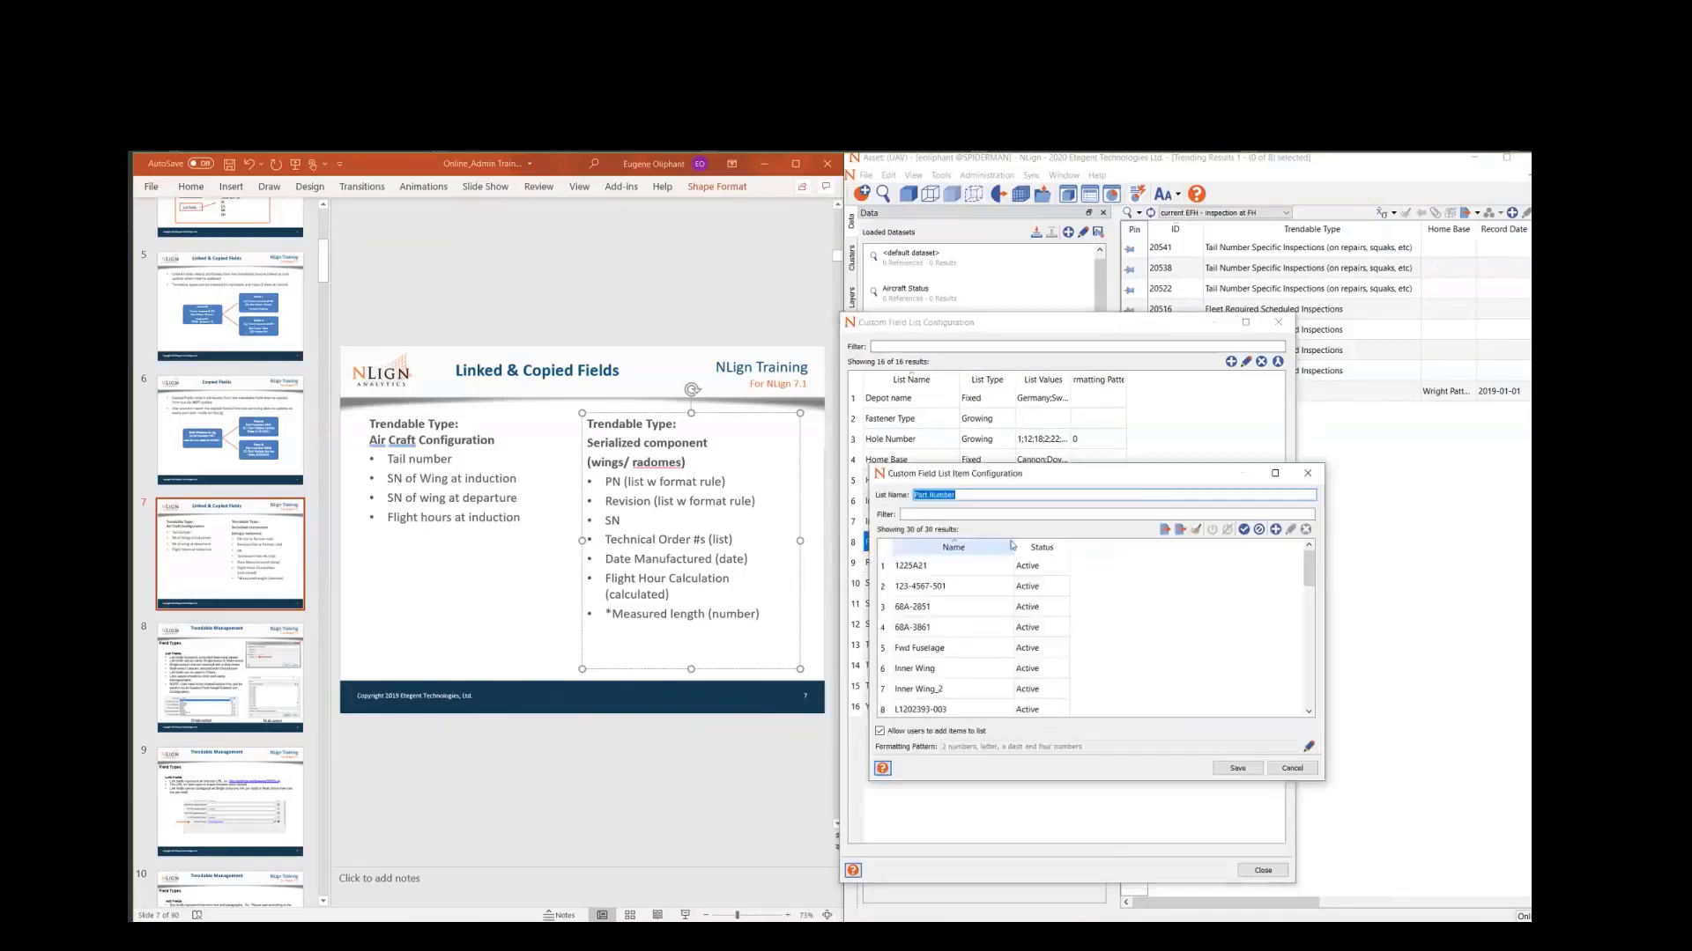
{"action": "left_click", "coordinate": [939, 629]}
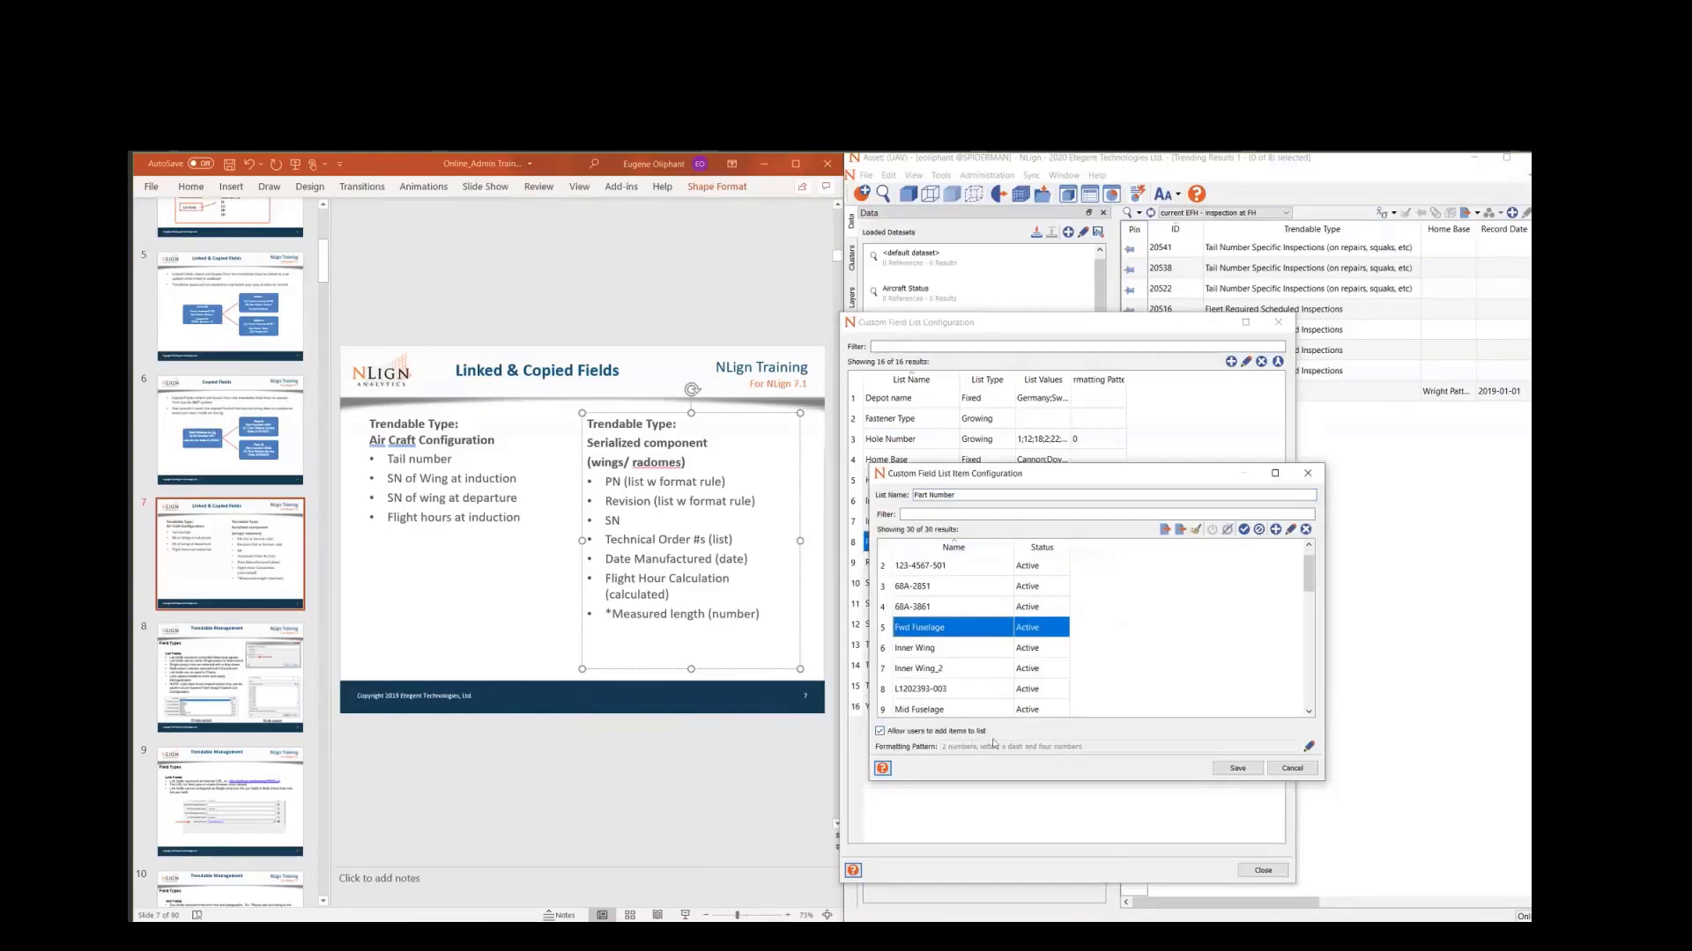
{"action": "left_click", "coordinate": [973, 675]}
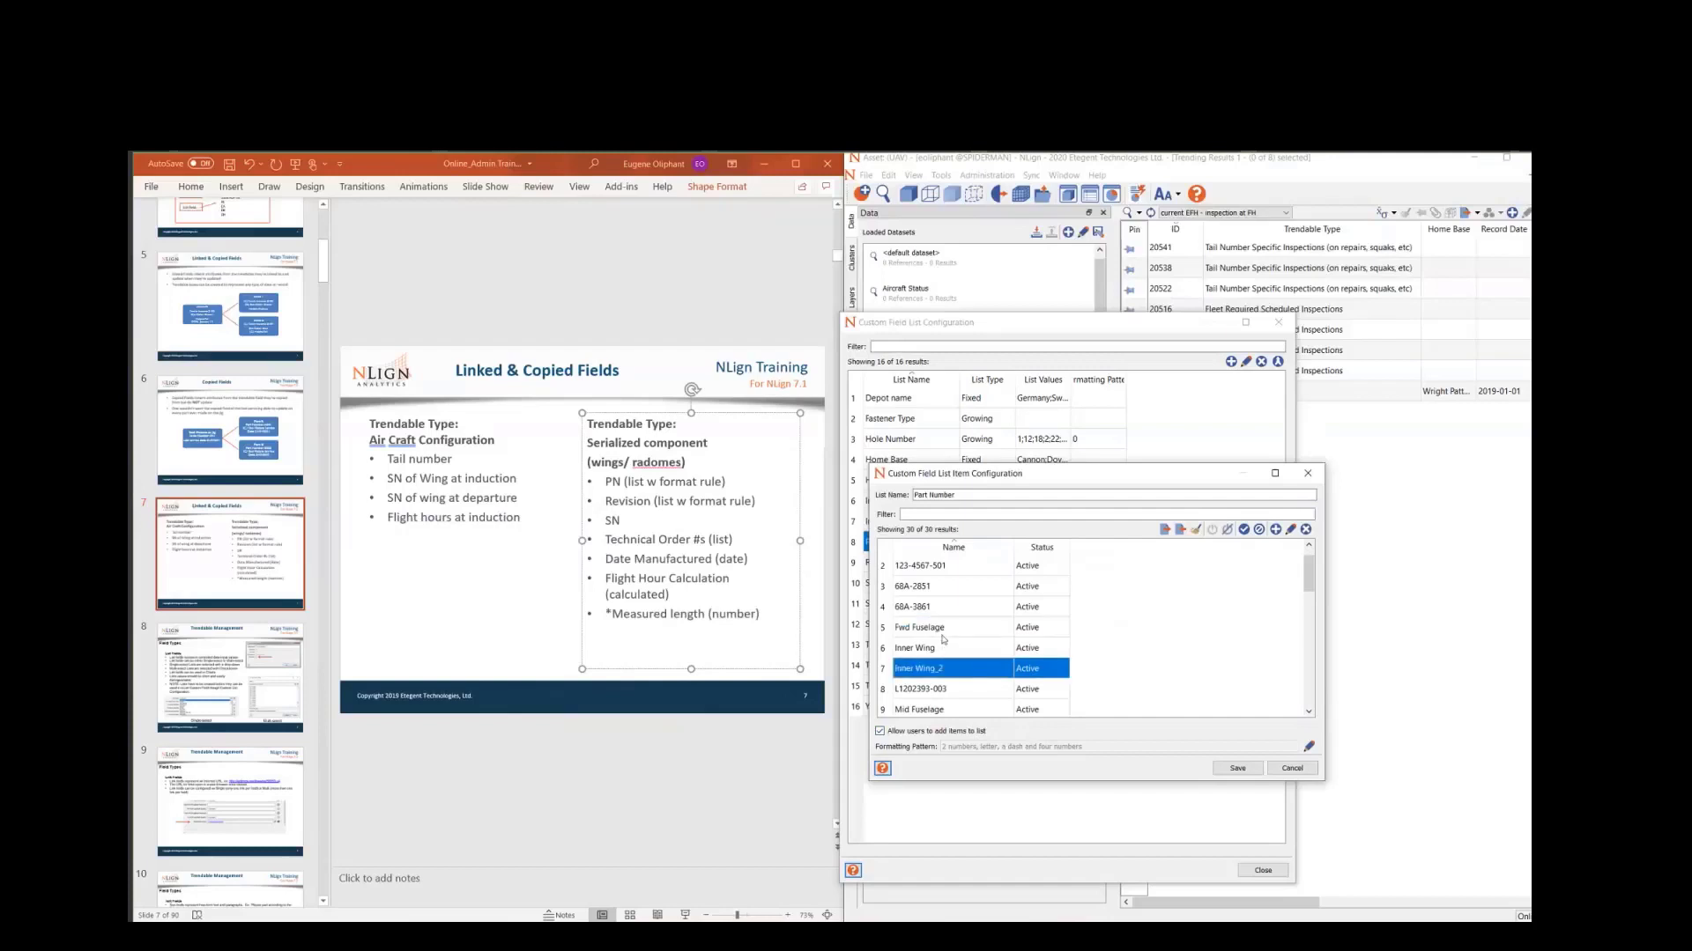
{"action": "left_click", "coordinate": [941, 631]}
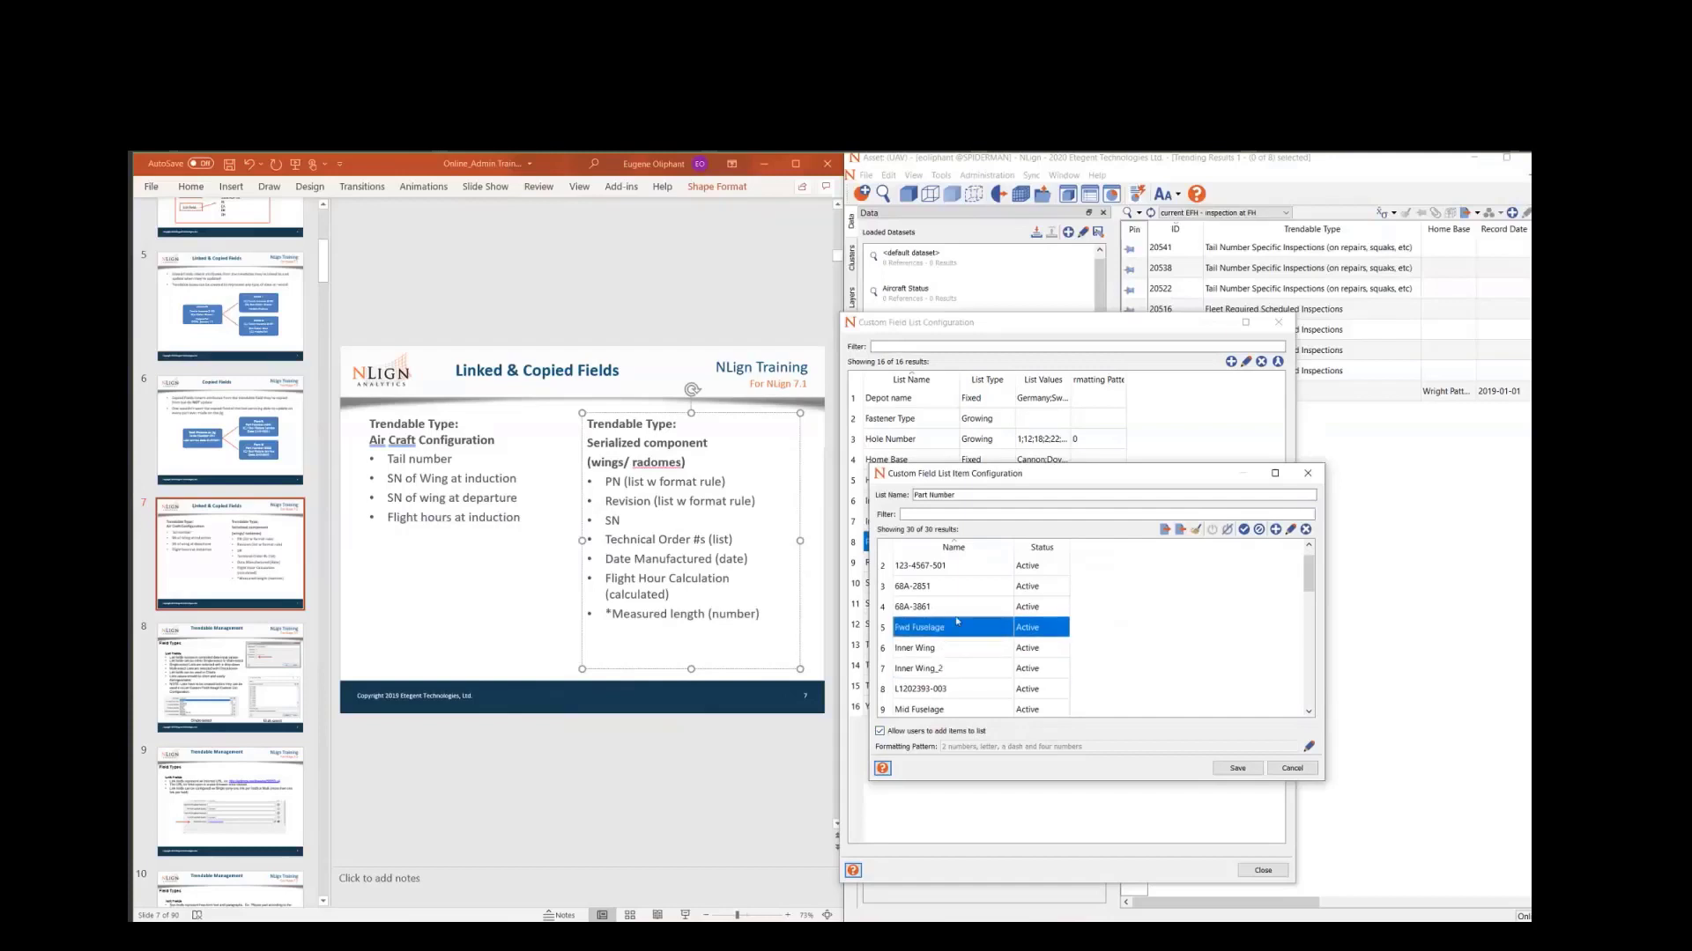
{"action": "left_click", "coordinate": [1002, 671]}
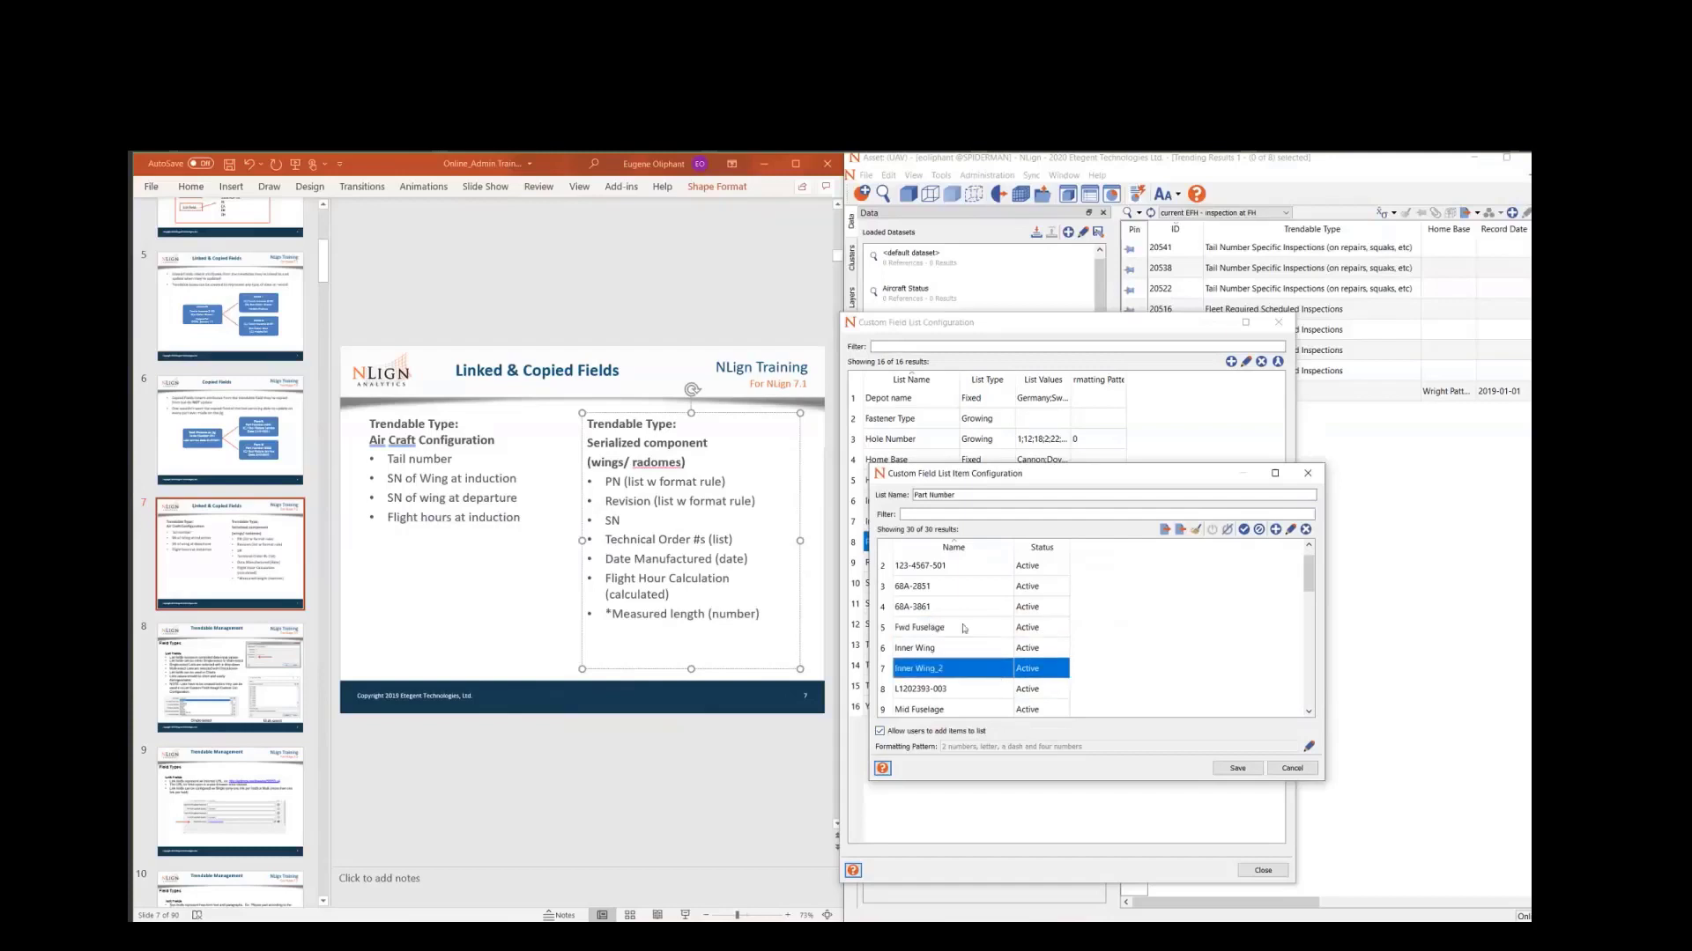
{"action": "left_click", "coordinate": [945, 631]}
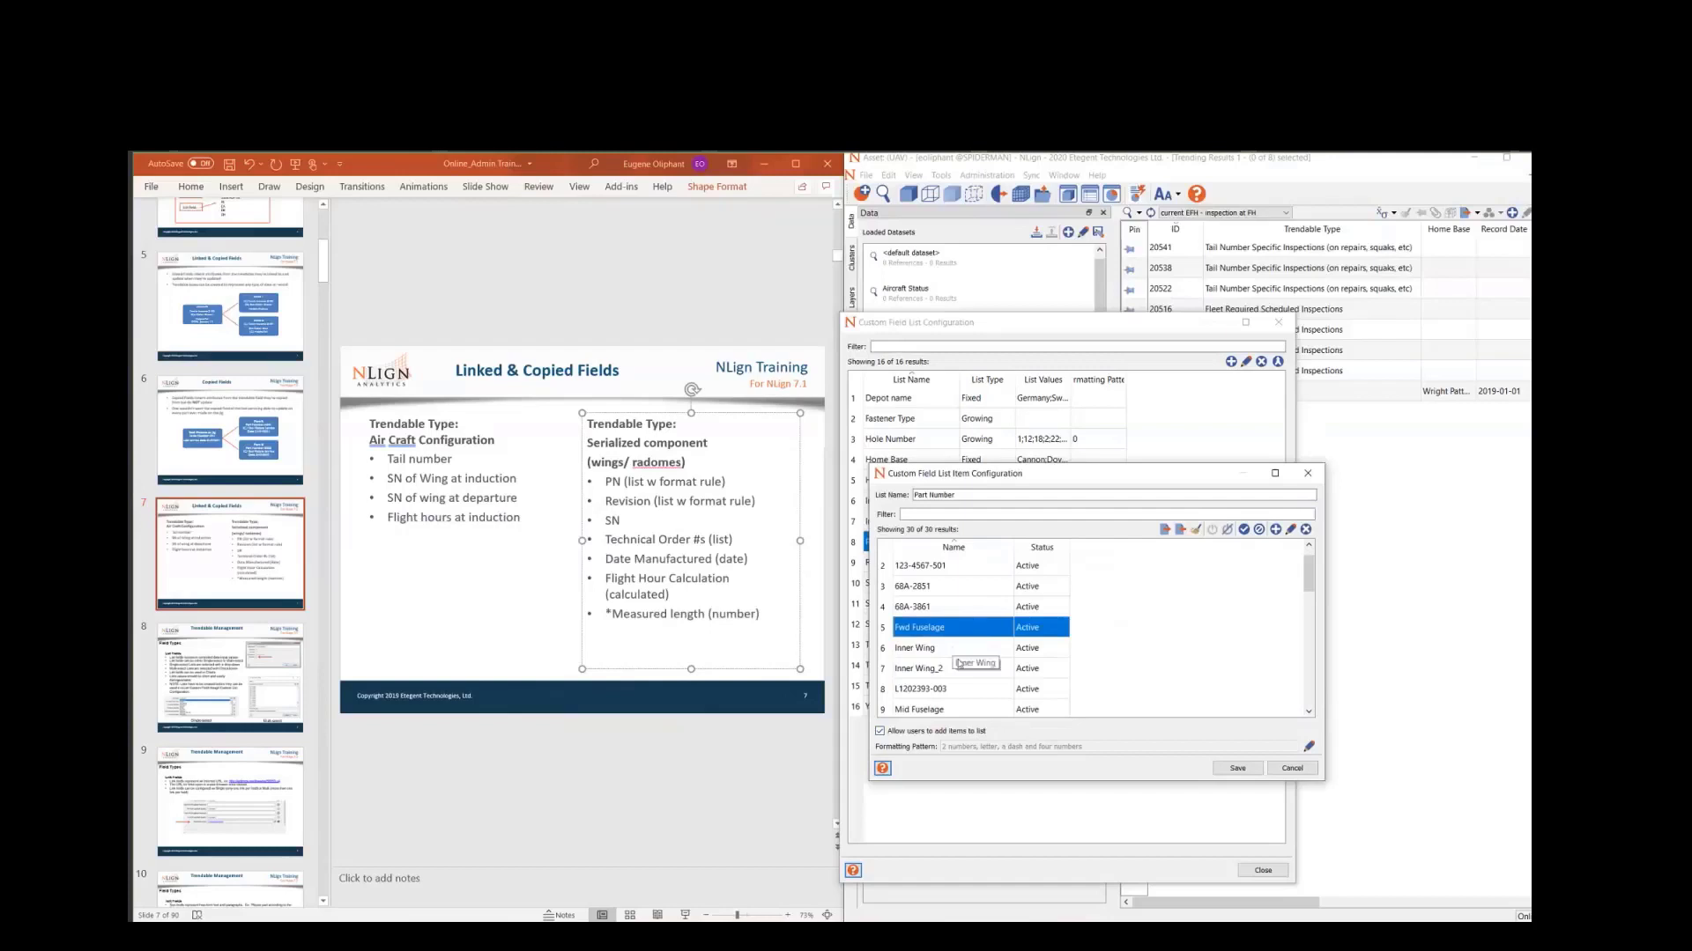
{"action": "scroll", "coordinate": [970, 631], "scroll_direction": "down", "scroll_amount": 3}
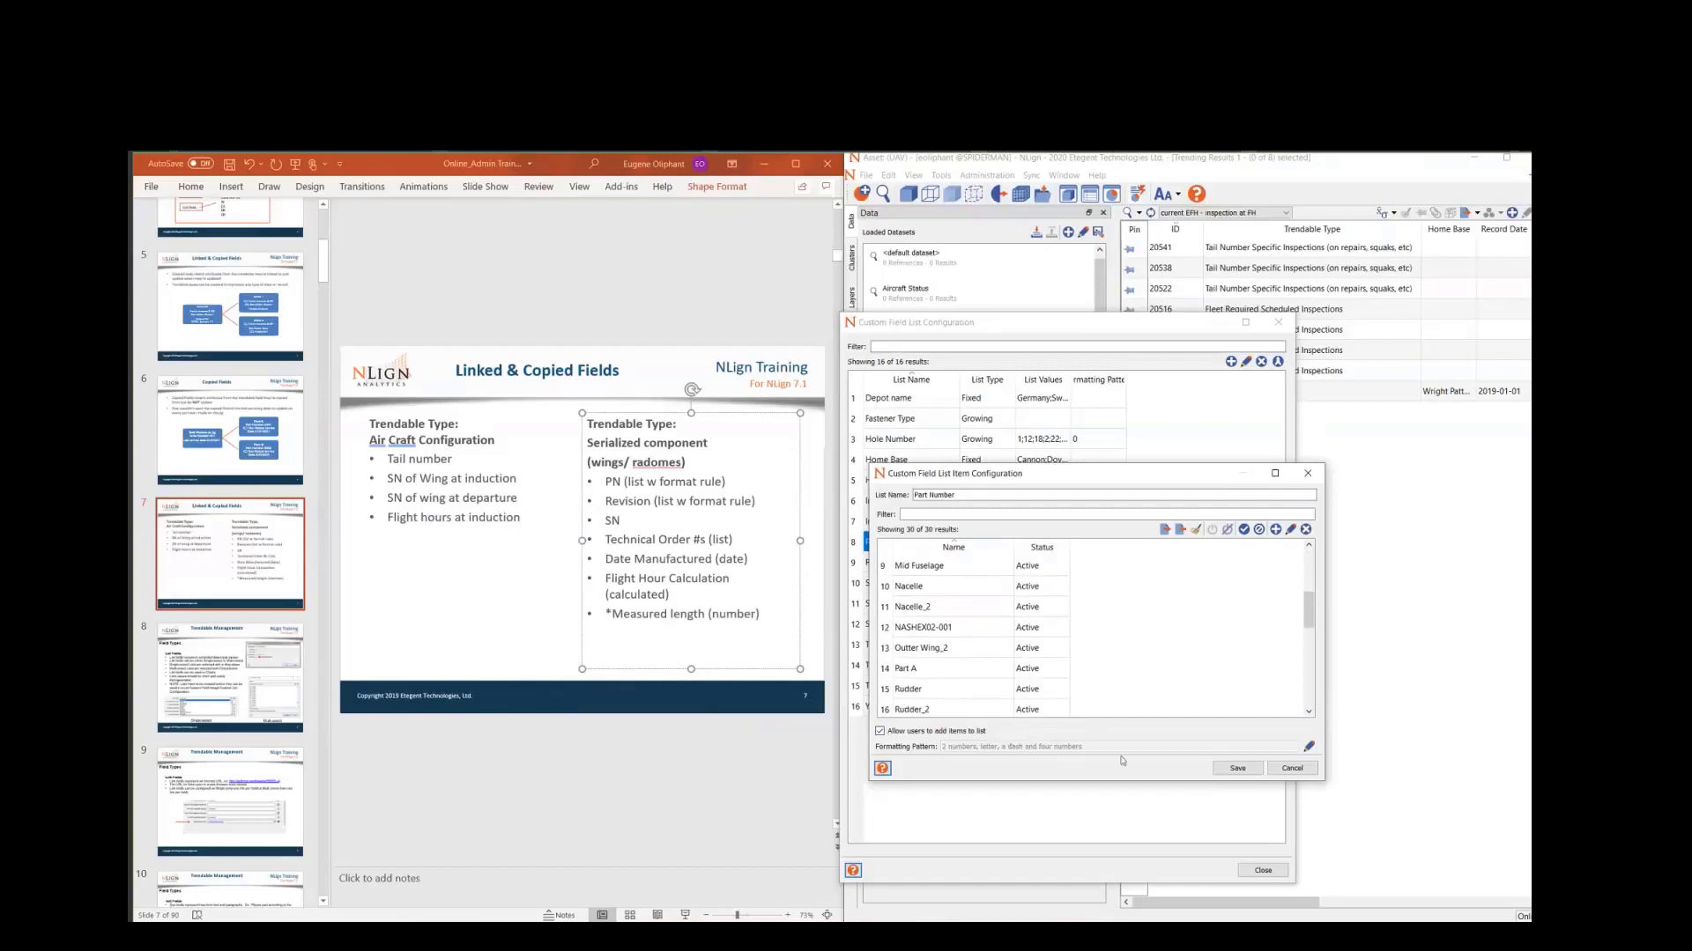
{"action": "left_click", "coordinate": [941, 670]}
{"action": "left_click", "coordinate": [947, 586]}
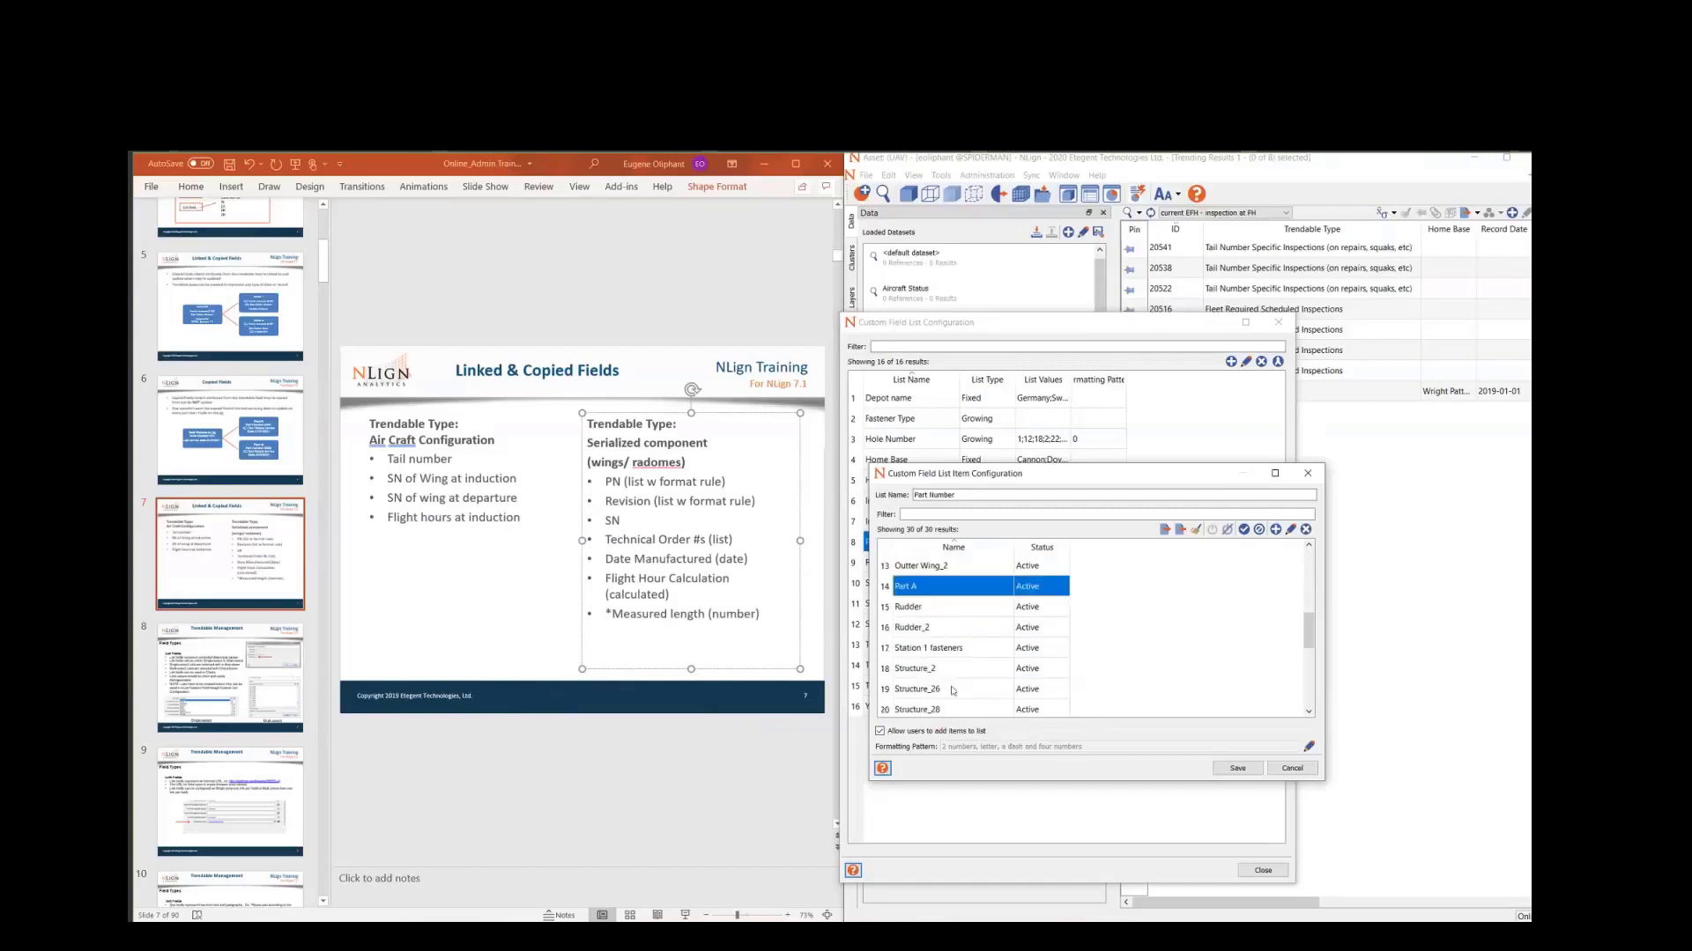
{"action": "key", "text": "Escape"}
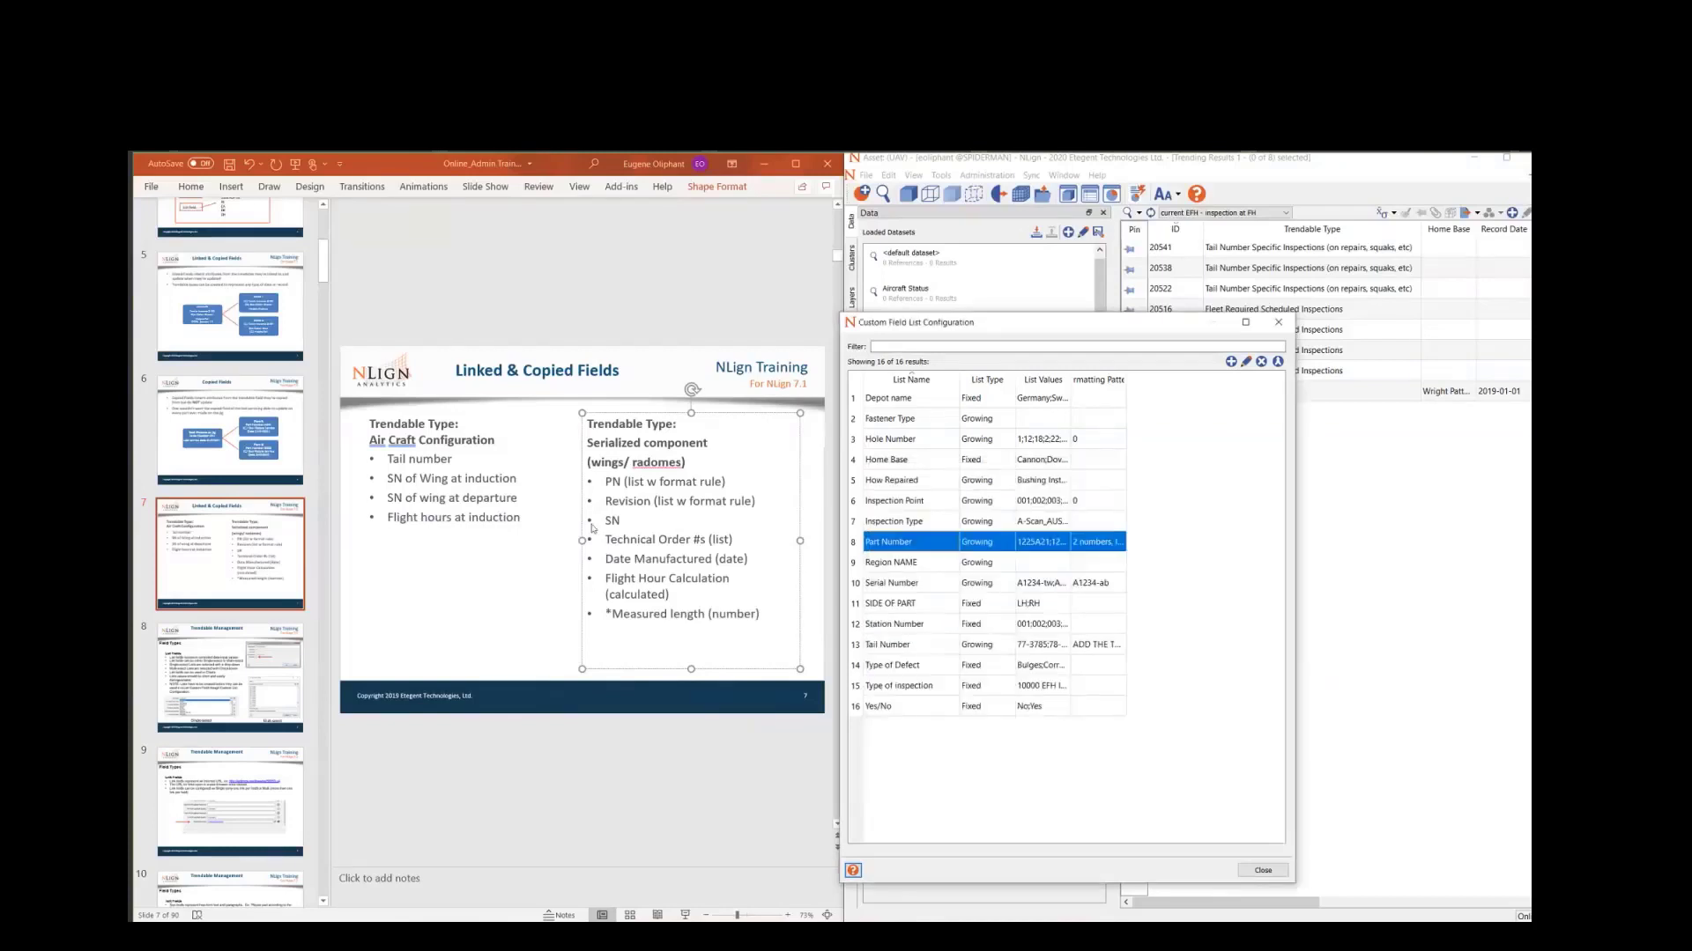
- Highlight the "Revision (list w format rule)" bullet on the PowerPoint slide, and create a custom field list named Revision in NLign
{"action": "left_click", "coordinate": [670, 508]}
{"action": "left_click_drag", "start_coordinate": [605, 501], "coordinate": [783, 498]}
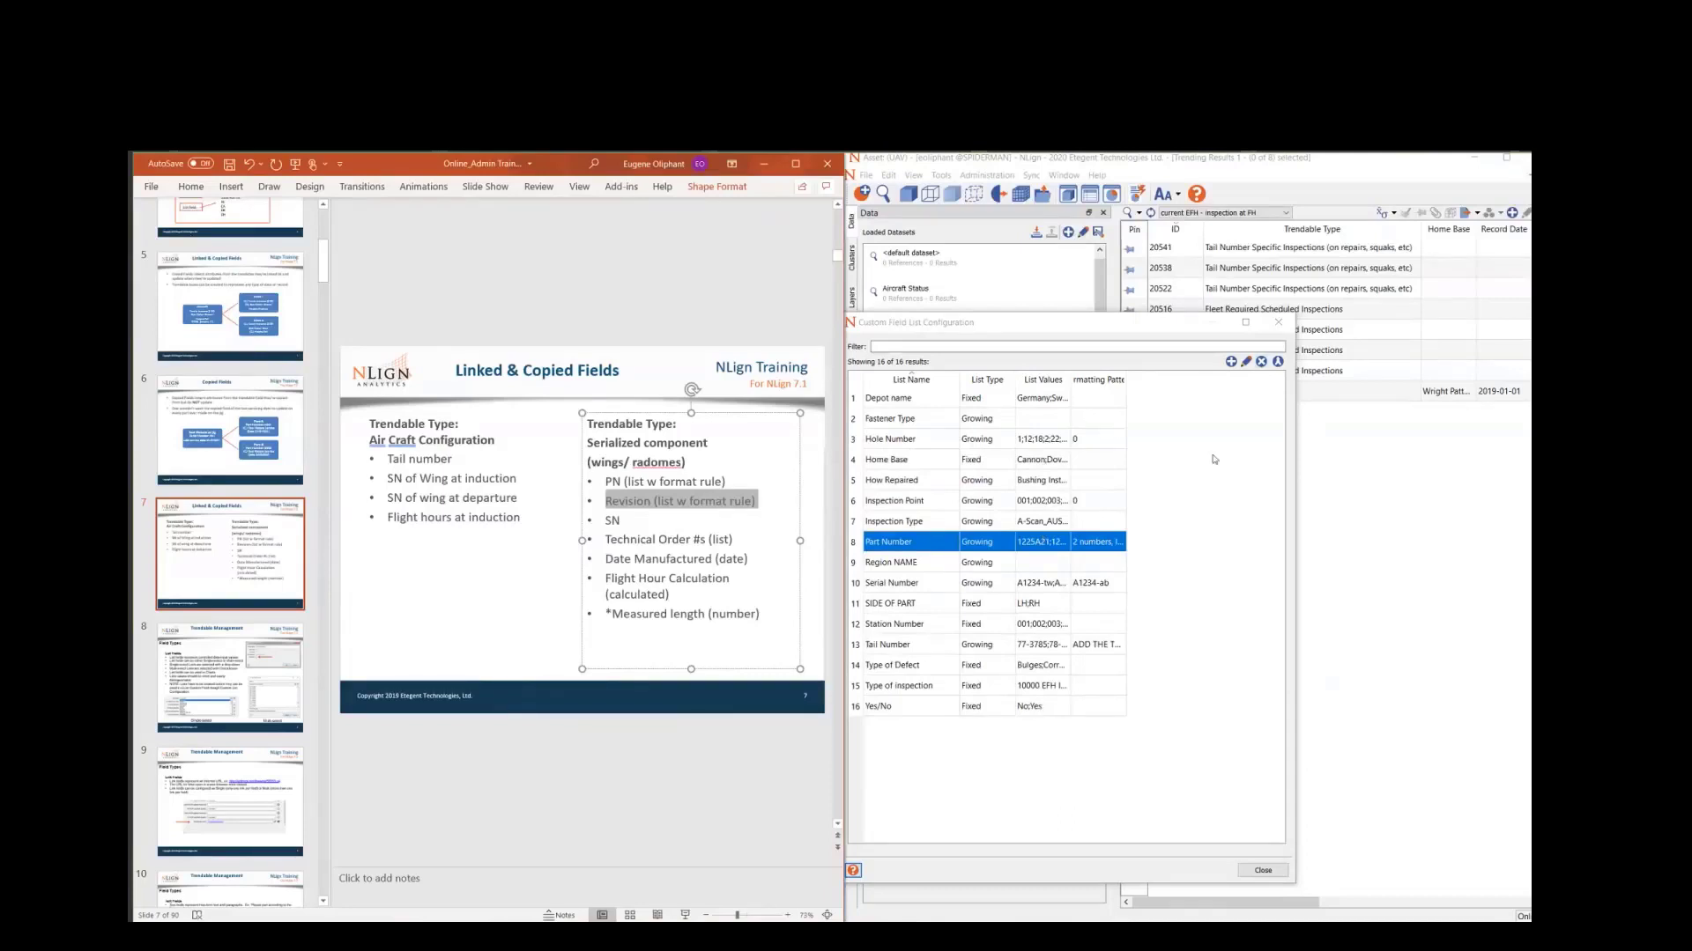
{"action": "left_click", "coordinate": [1230, 362]}
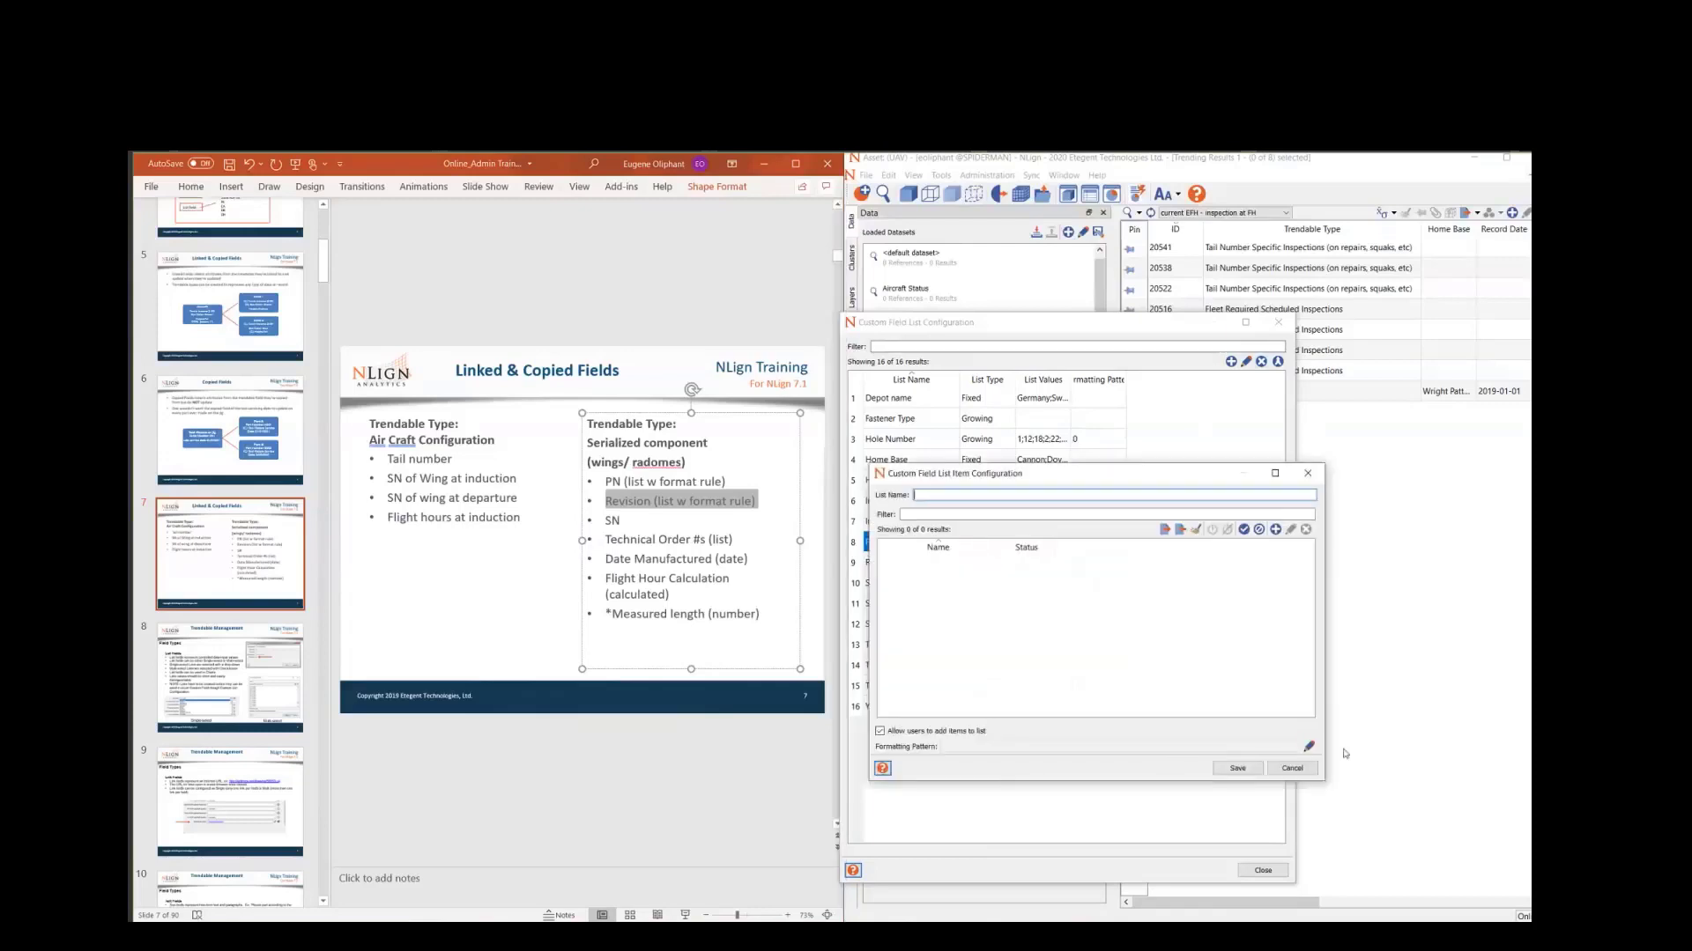
{"action": "left_click", "coordinate": [992, 494]}
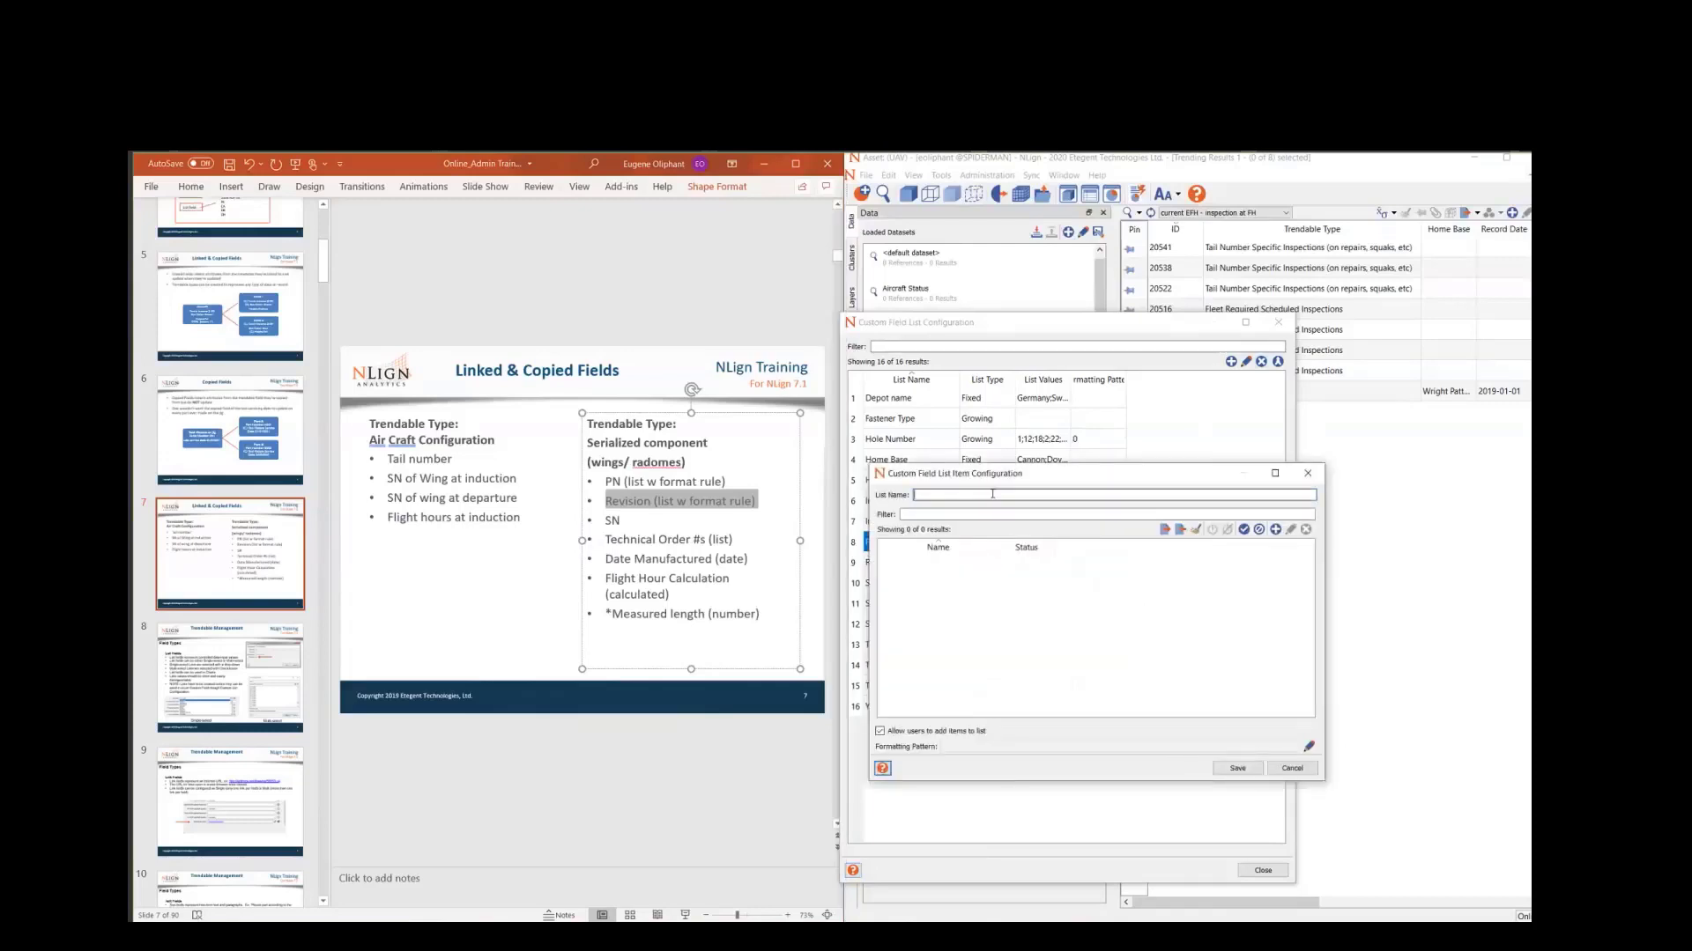
{"action": "type", "text": "RE"}
{"action": "type", "text": "vision Letter"}
{"action": "key", "text": "BackSpace"}
{"action": "key", "text": "BackSpace"}
{"action": "key", "text": "BackSpace"}
{"action": "key", "text": "BackSpace"}
{"action": "key", "text": "BackSpace"}
{"action": "key", "text": "BackSpace"}
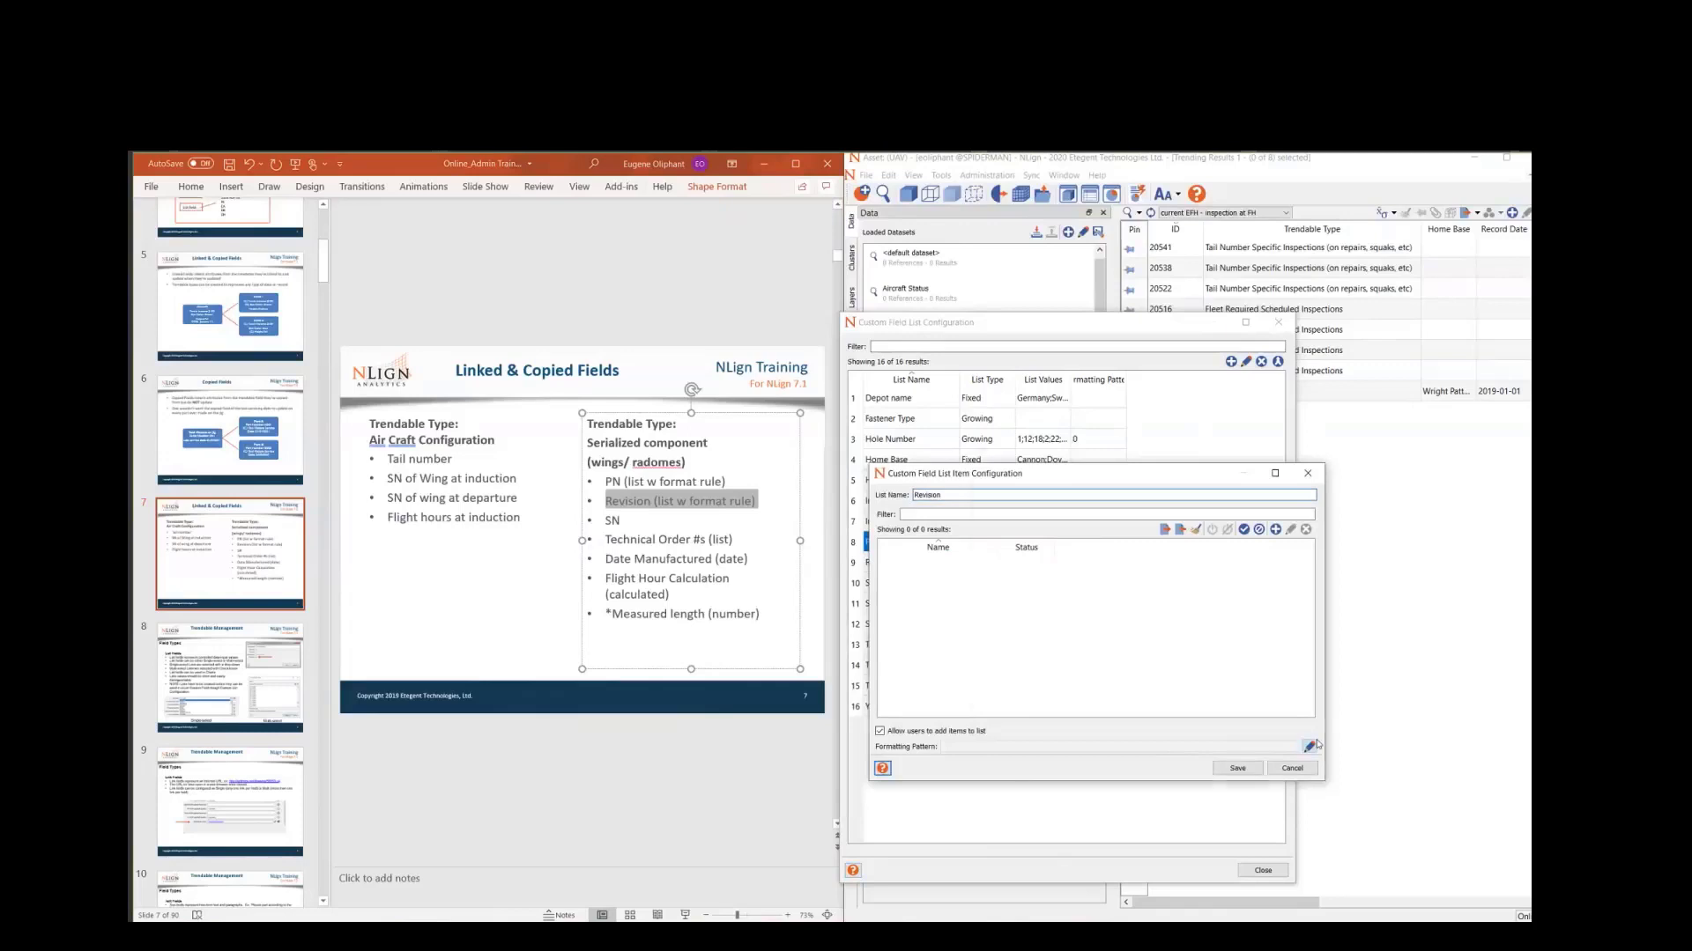
- Add a formatting rule to the Revision list: dynamic text allowing uppercase letters, with a minimum of 1 character and a maximum limit enabled
{"action": "left_click", "coordinate": [1310, 746]}
{"action": "left_click", "coordinate": [992, 507]}
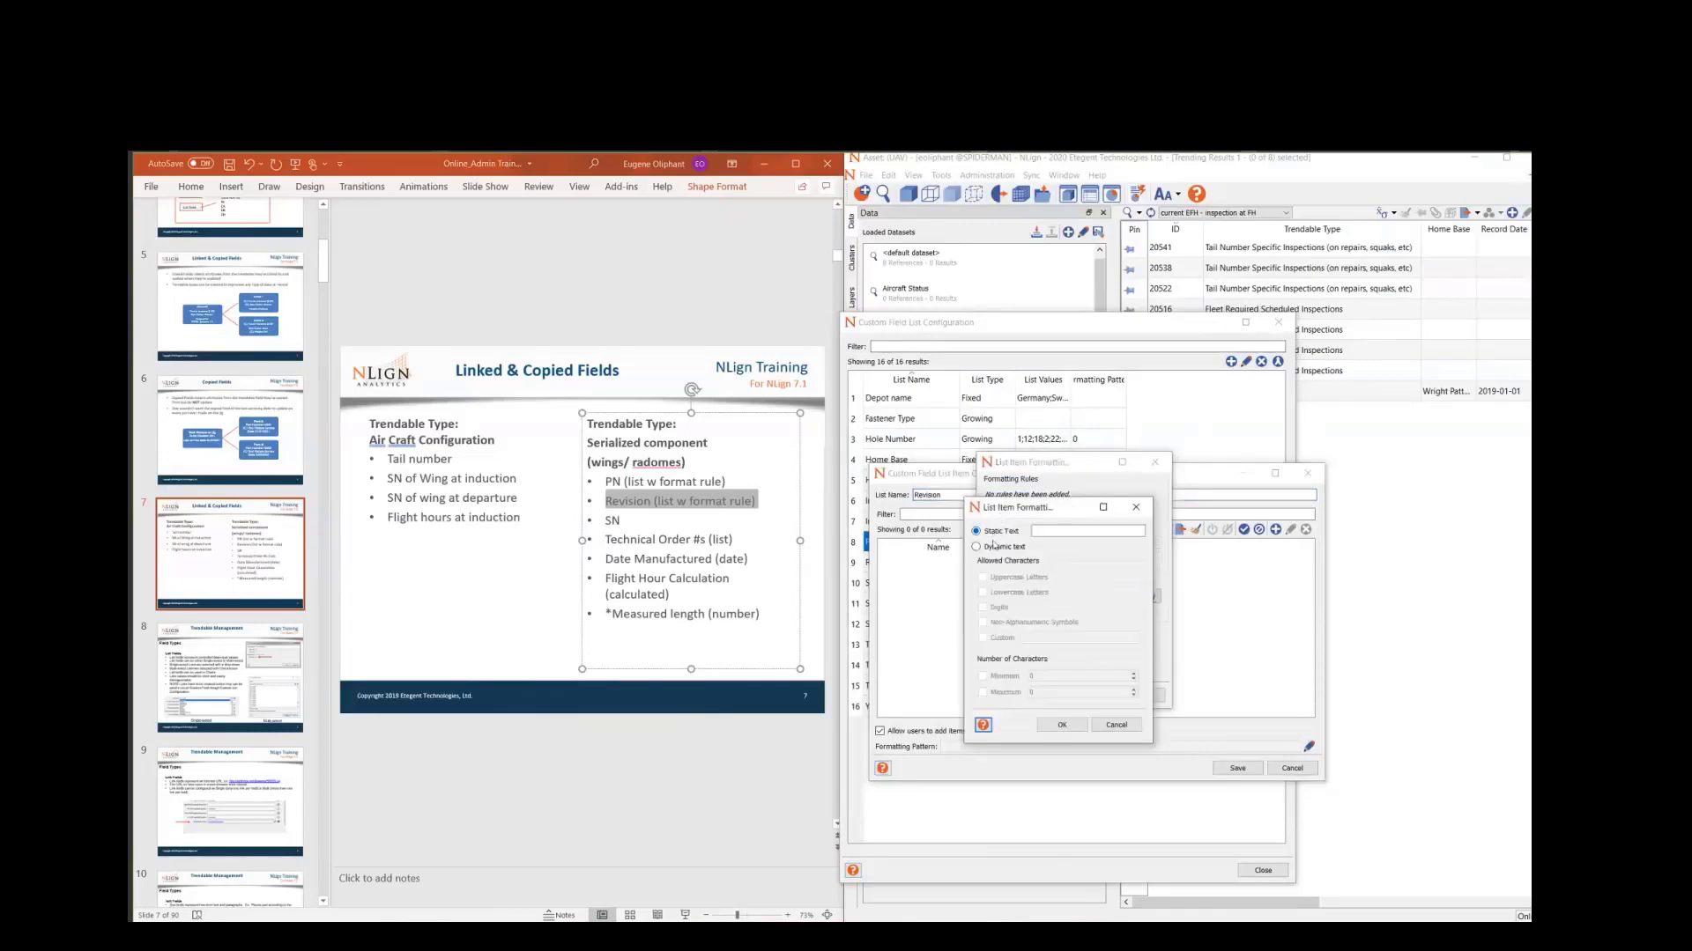
{"action": "left_click", "coordinate": [978, 548]}
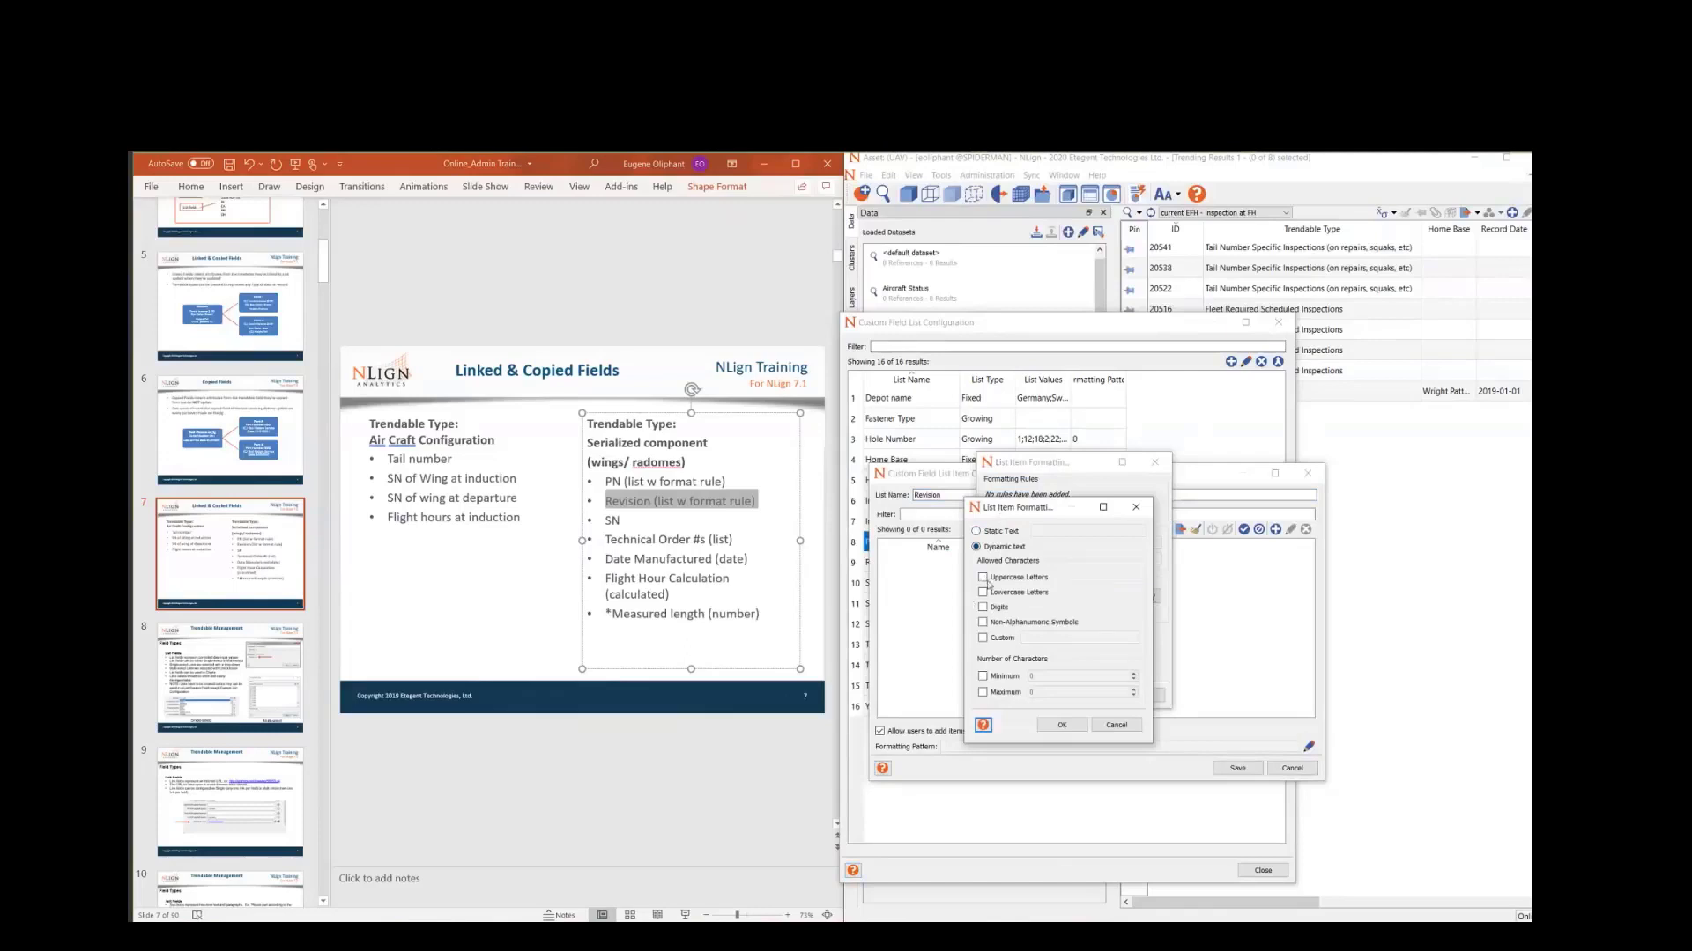
{"action": "left_click", "coordinate": [983, 676]}
{"action": "left_click", "coordinate": [983, 692]}
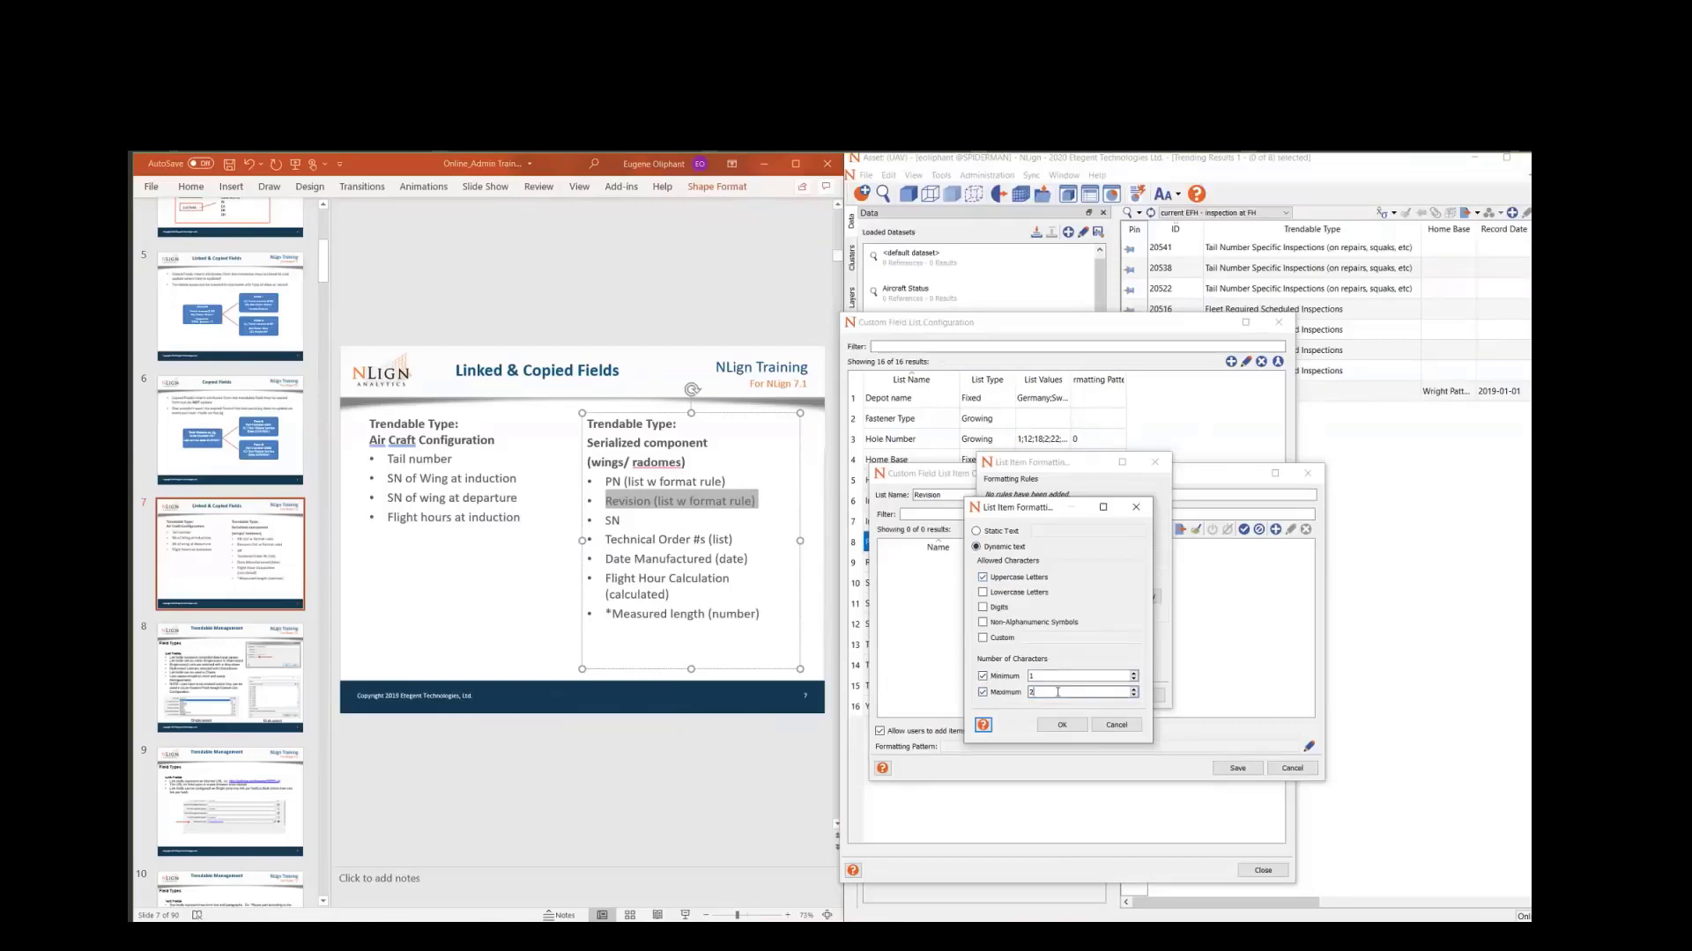
{"action": "key", "text": "Return"}
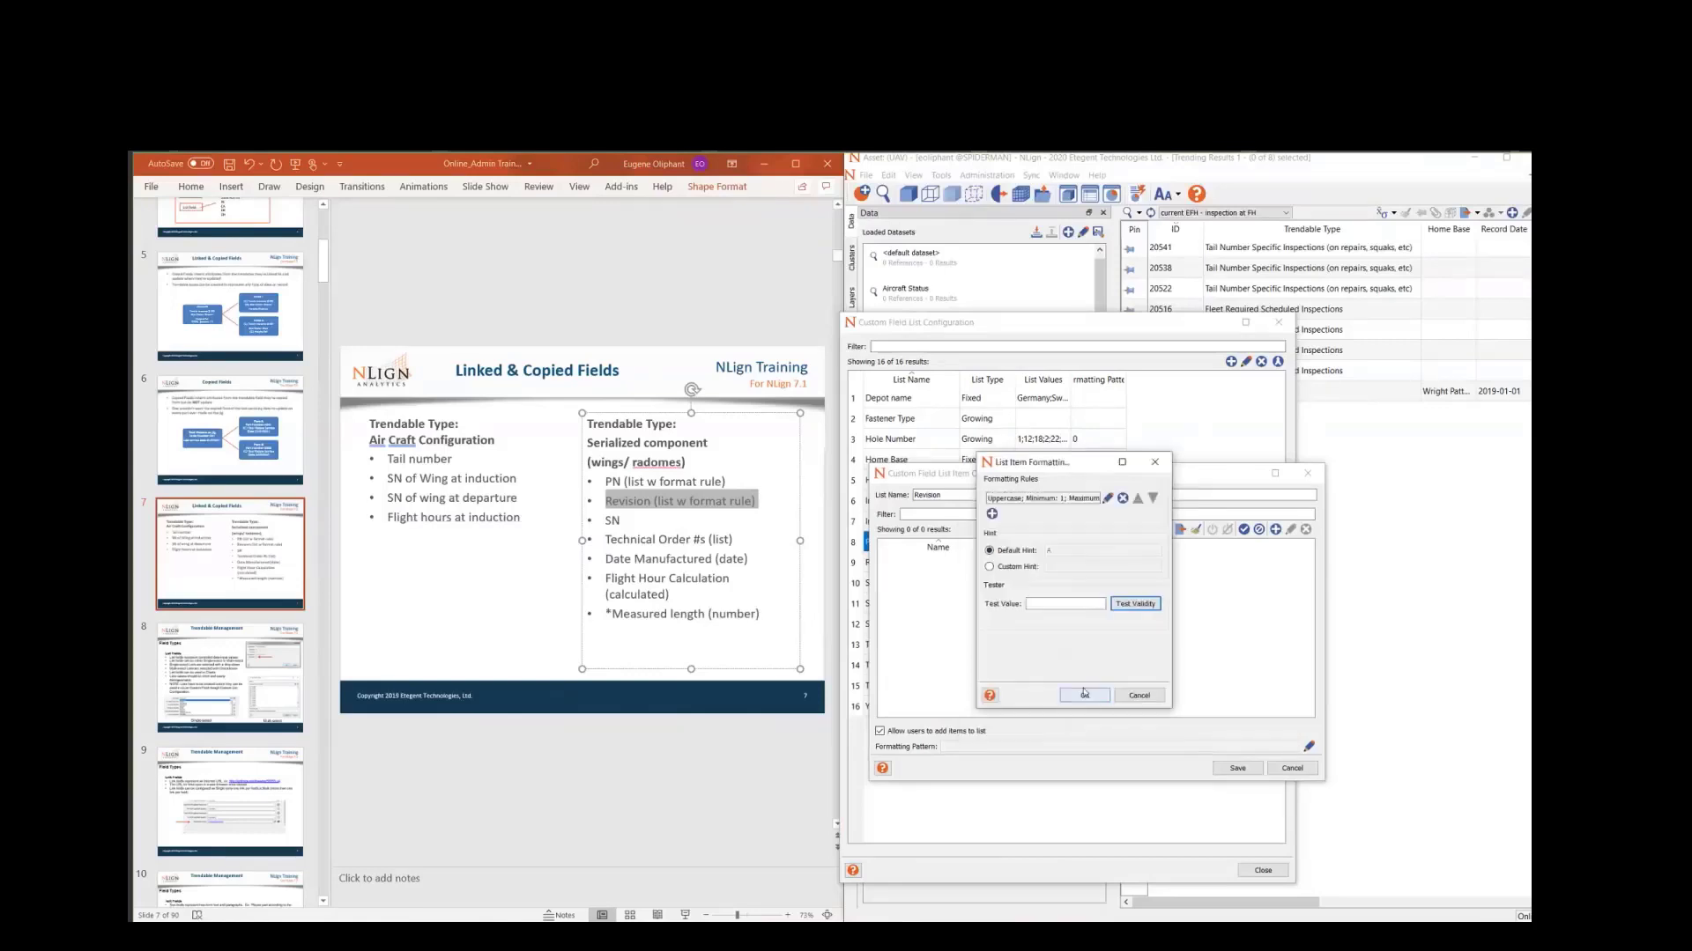
{"action": "left_click", "coordinate": [1084, 695]}
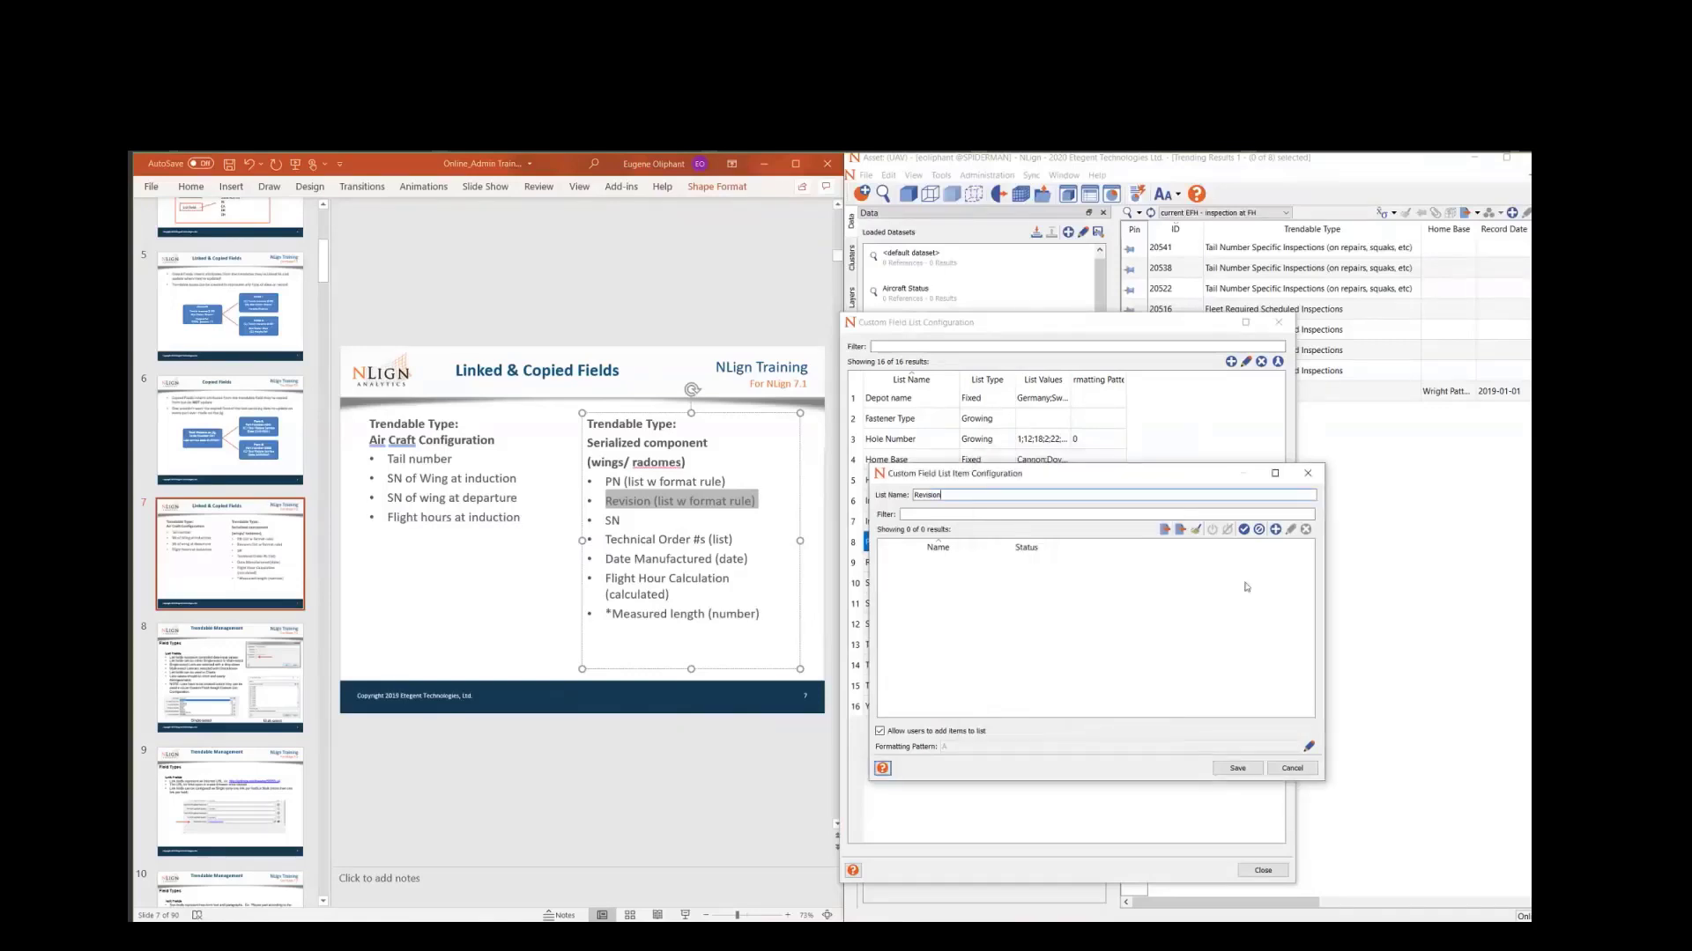
- Add an active item named A to the Revision list
{"action": "left_click", "coordinate": [1275, 529]}
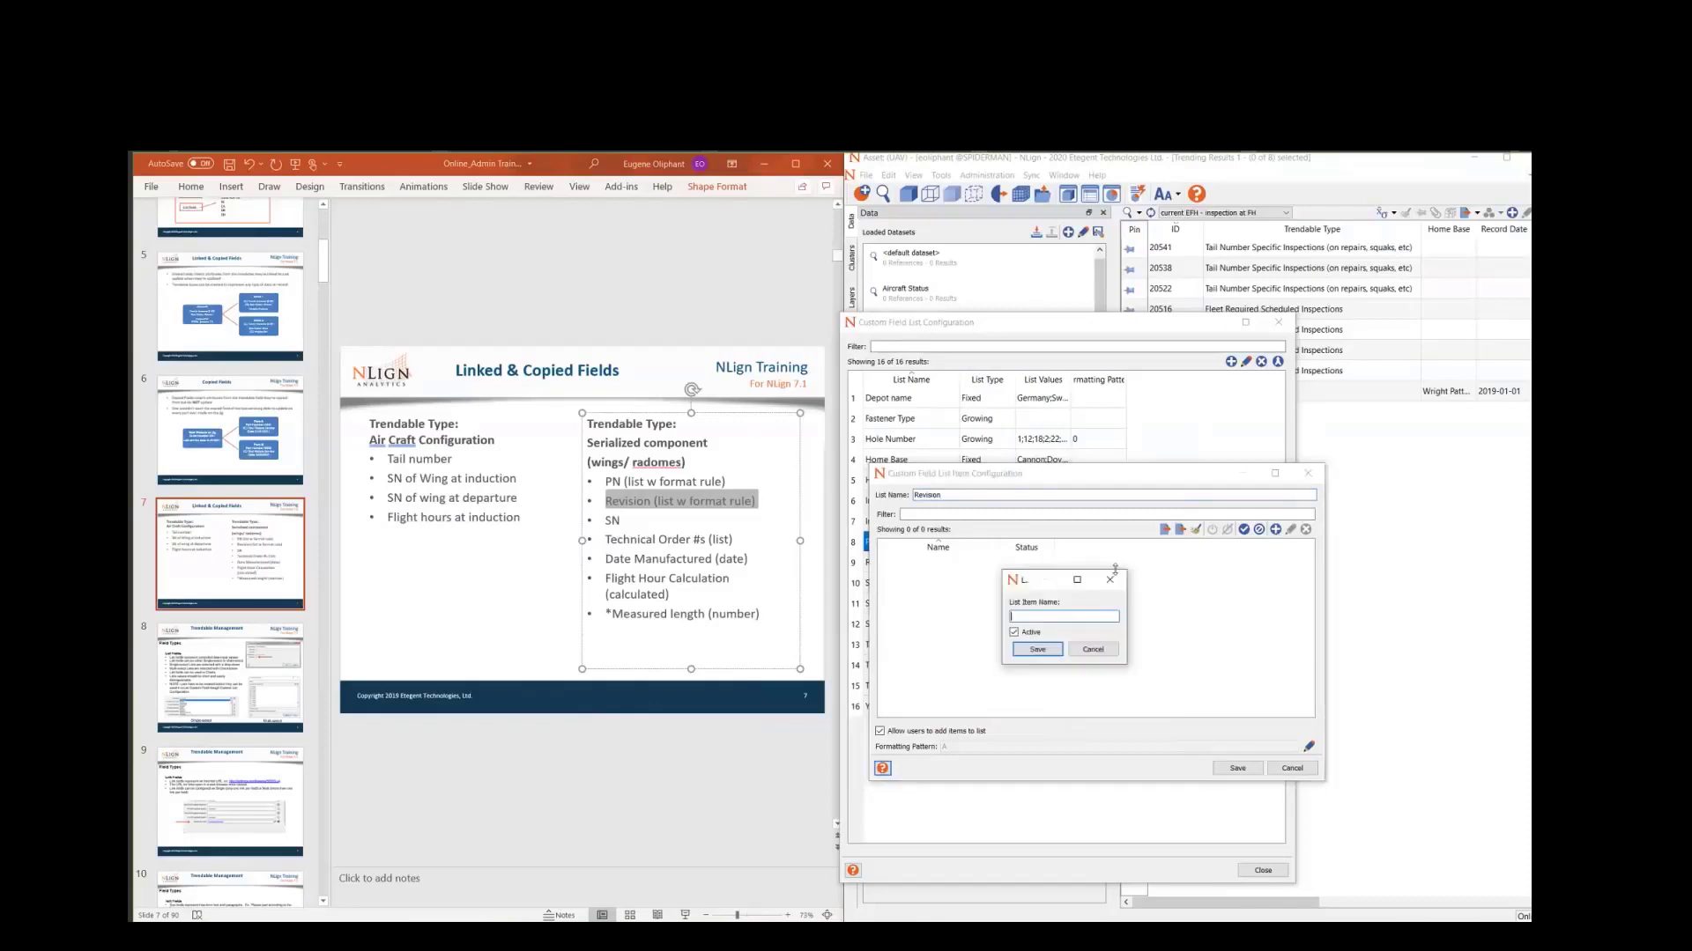
{"action": "type", "text": "A"}
{"action": "left_click", "coordinate": [1037, 650]}
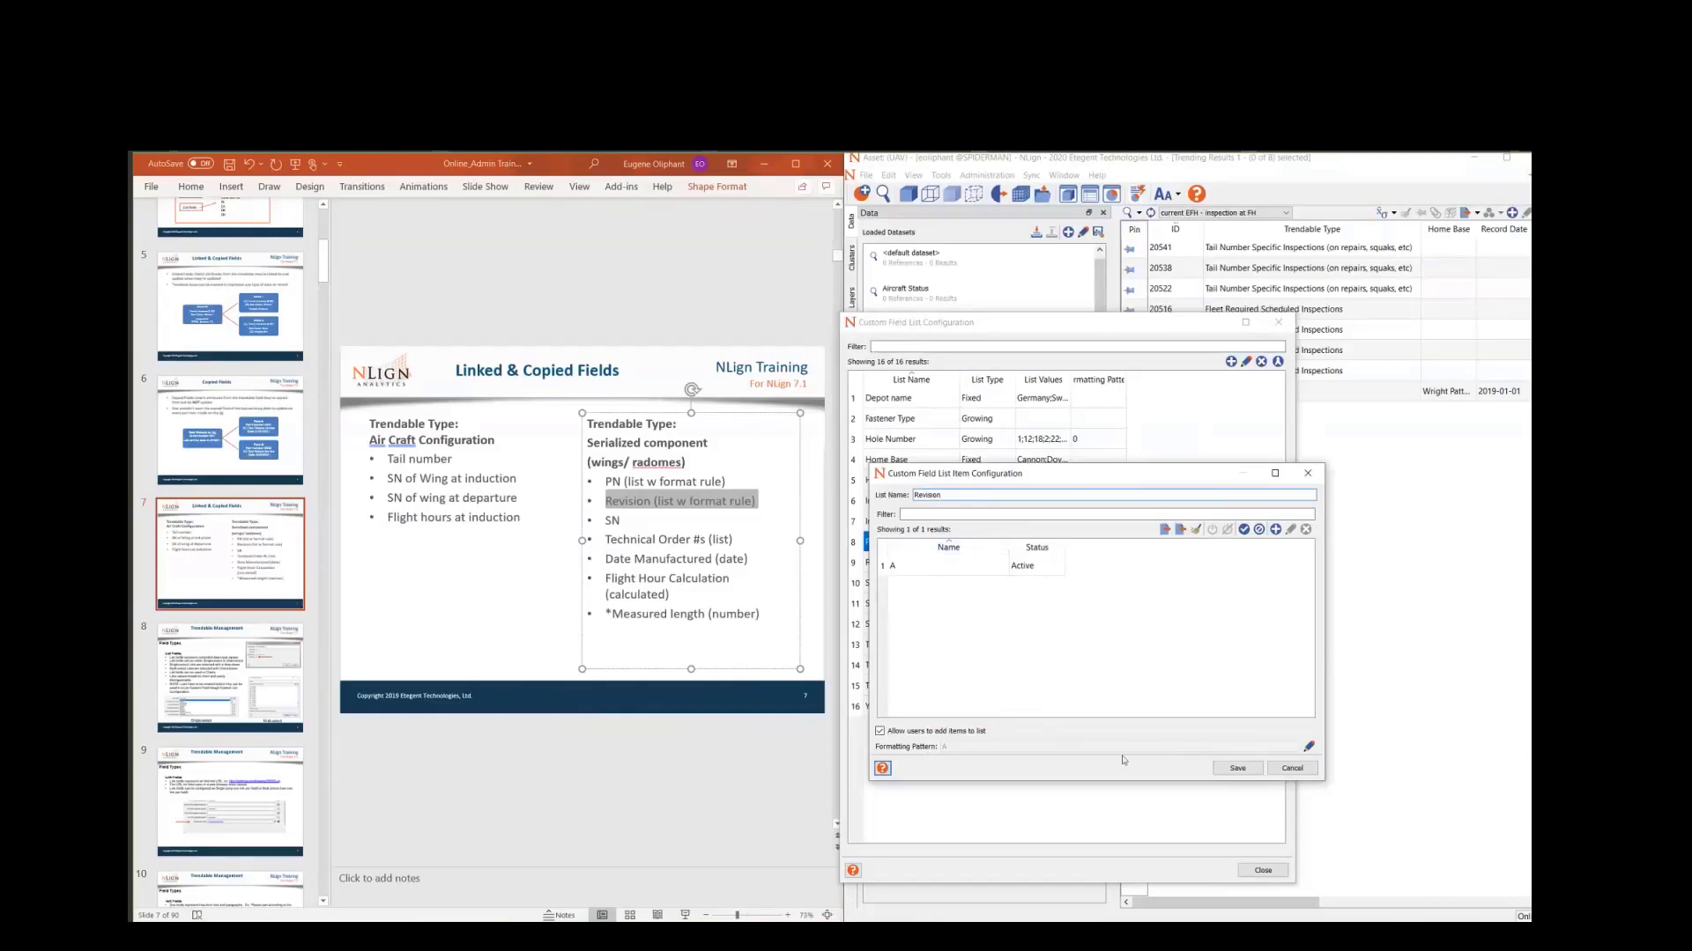
- Check the validity of the test values ZZ and AB against the Revision list's formatting rule
{"action": "left_click", "coordinate": [1309, 747]}
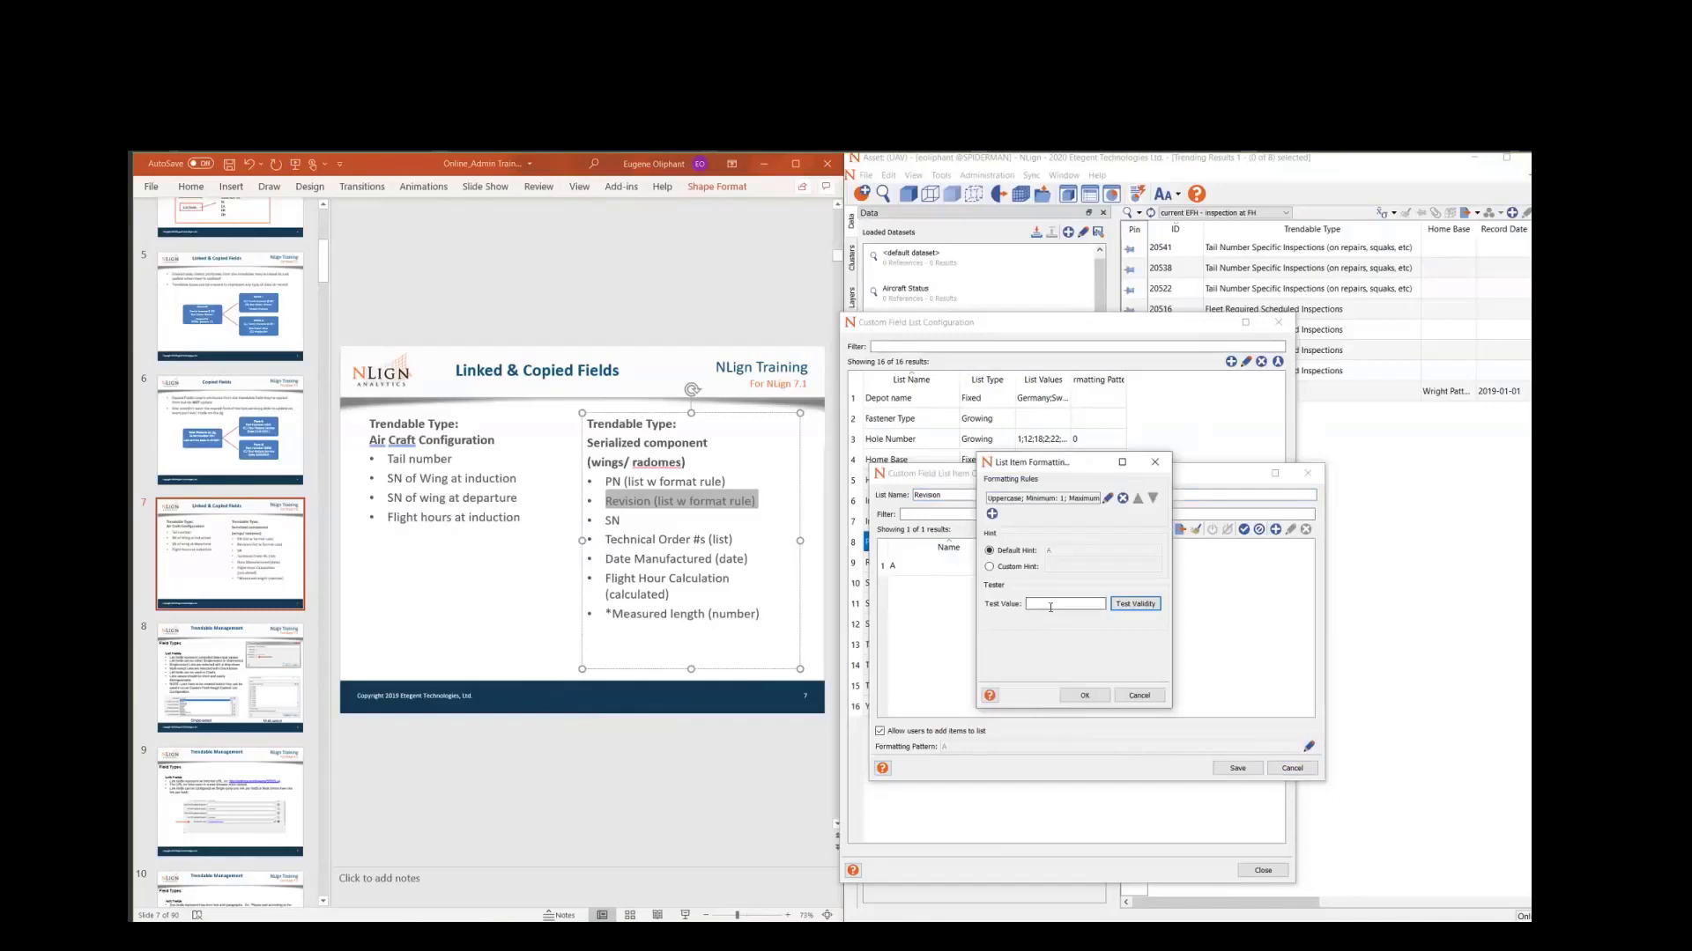
{"action": "left_click", "coordinate": [1052, 605]}
{"action": "type", "text": "ZZ"}
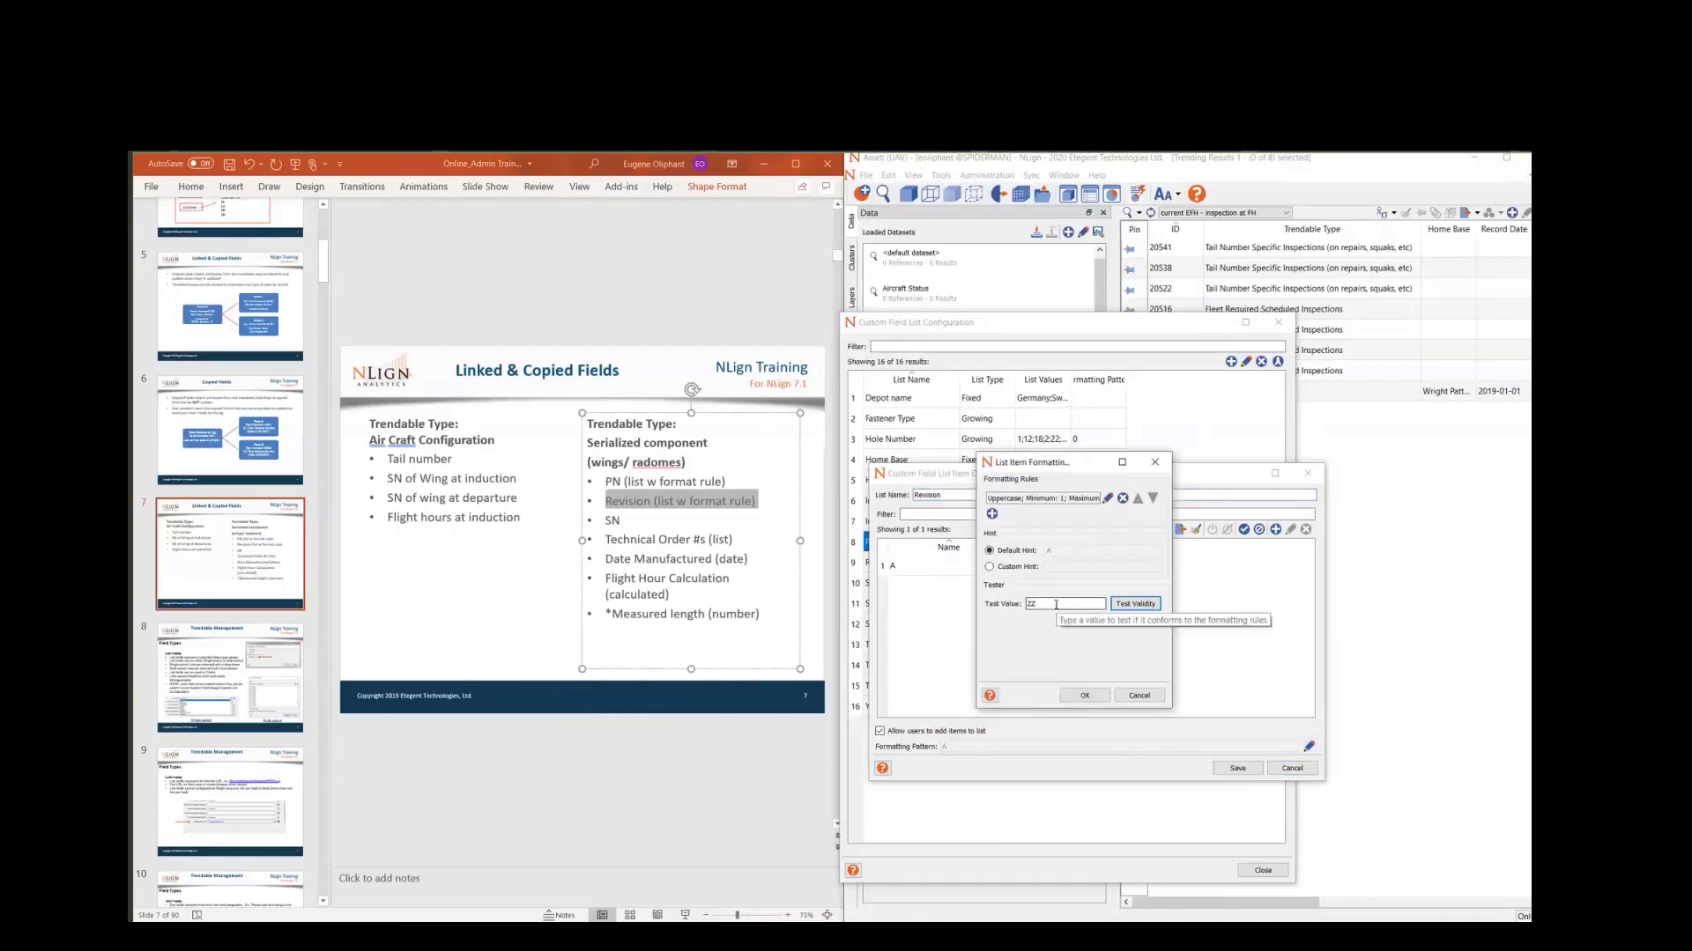
{"action": "left_click", "coordinate": [1121, 602]}
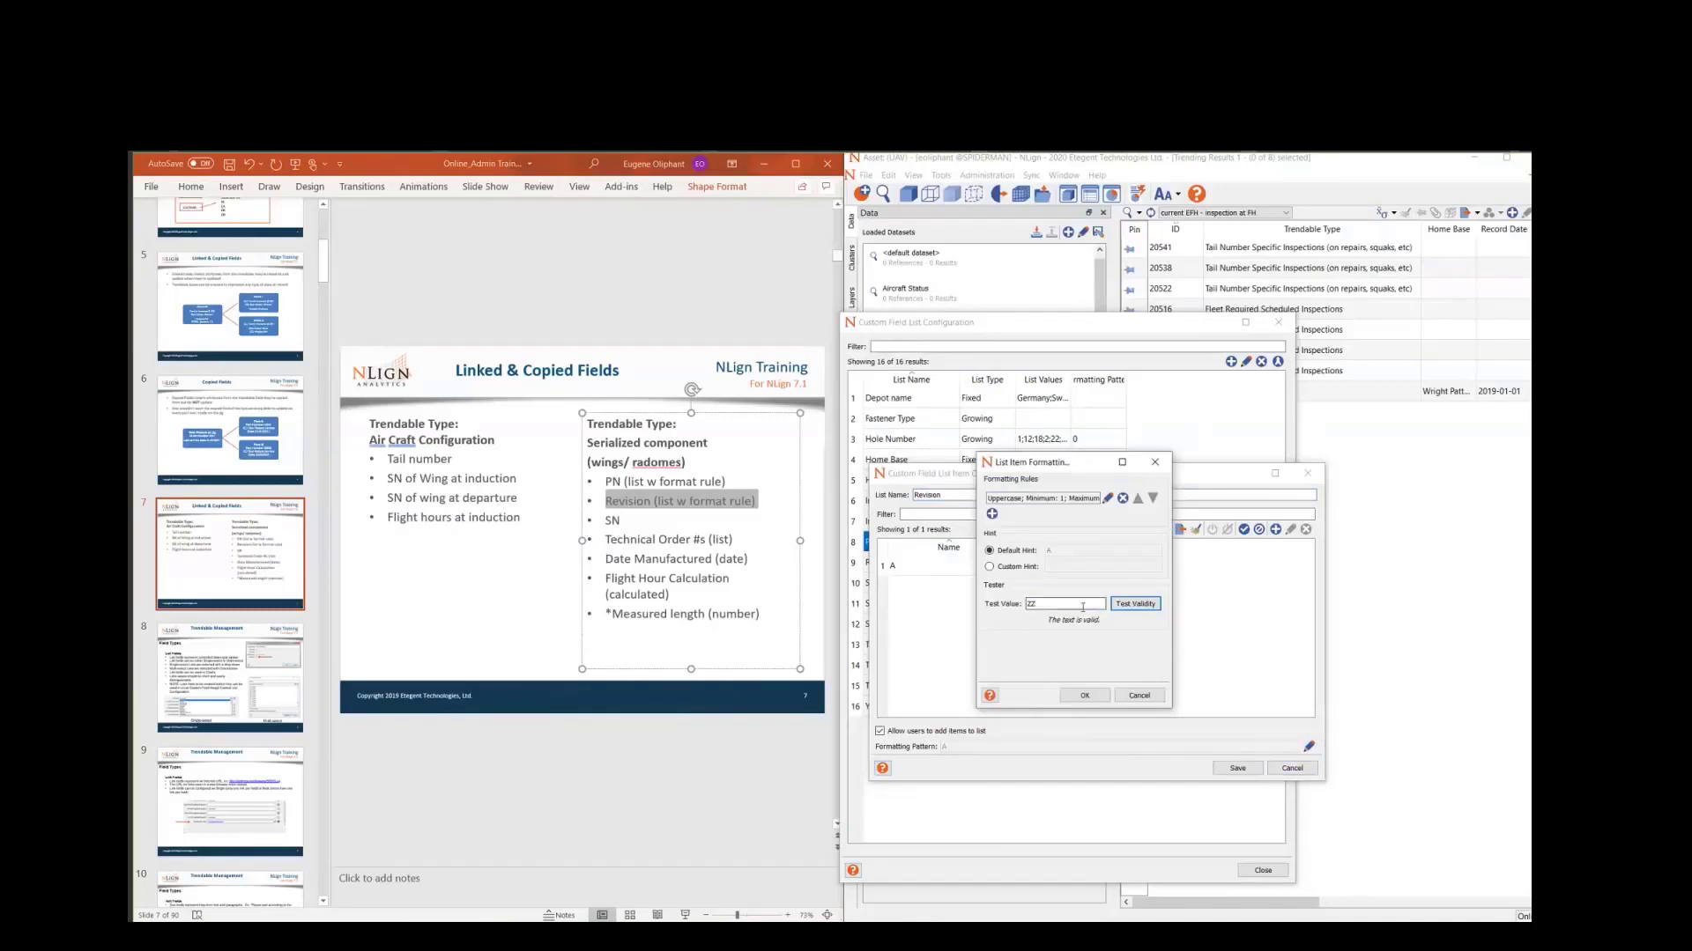
{"action": "key", "text": "BackSpace"}
{"action": "key", "text": "BackSpace"}
{"action": "type", "text": "AB"}
{"action": "left_click", "coordinate": [1137, 604]}
{"action": "left_click", "coordinate": [1087, 696]}
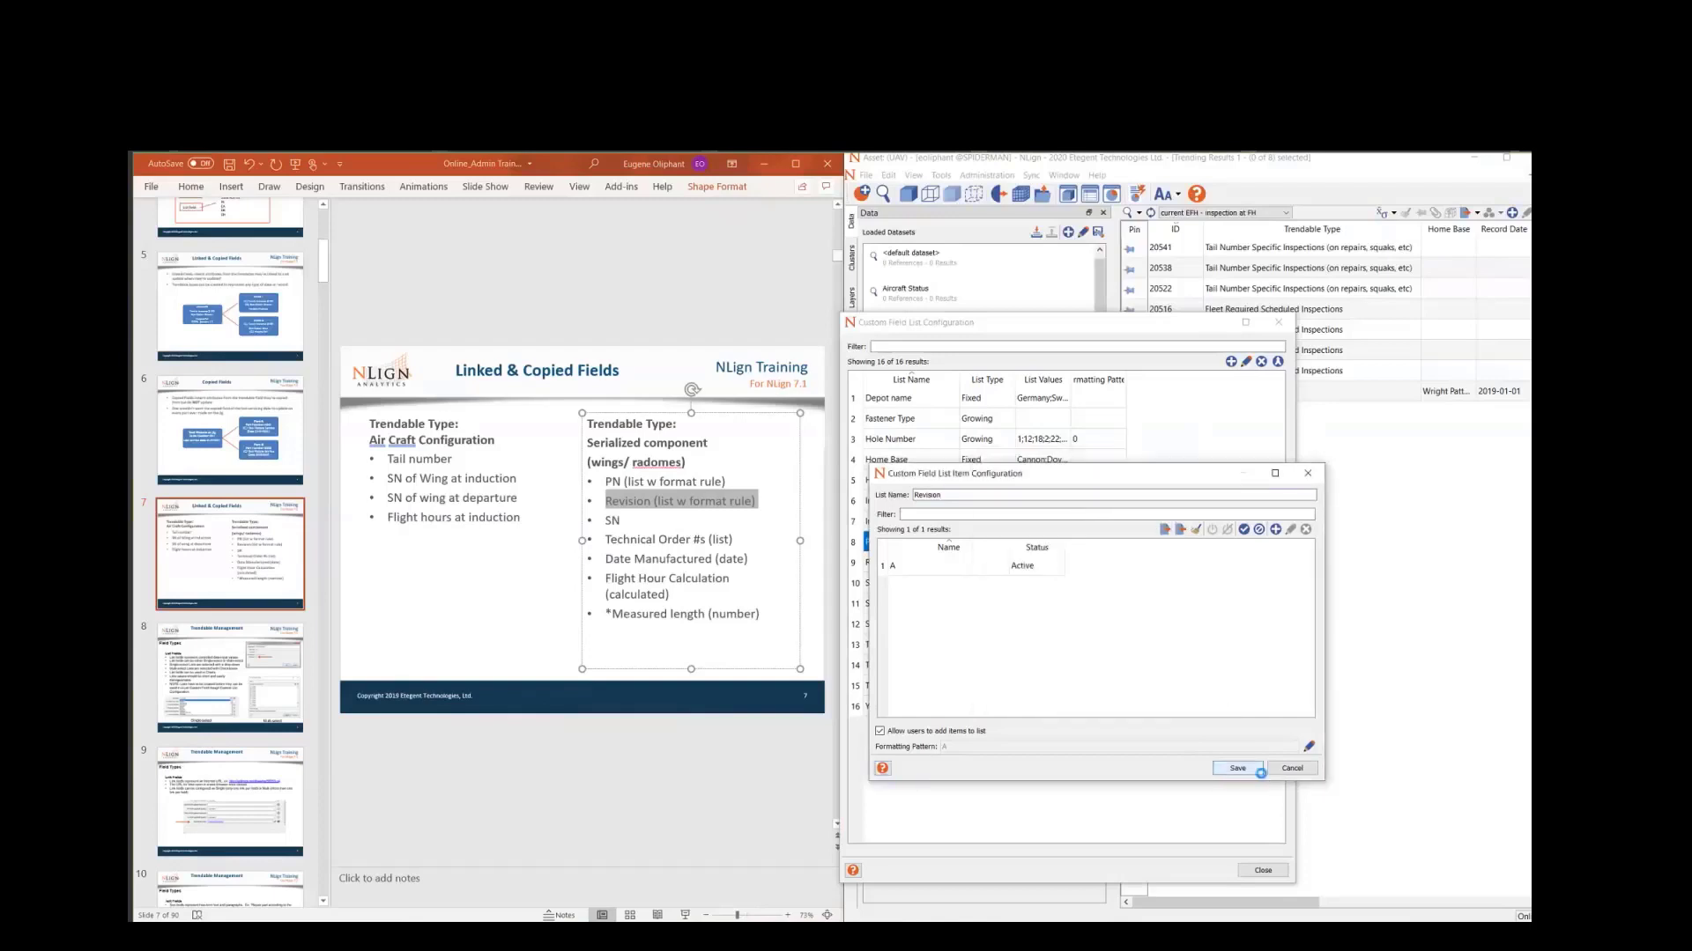
- Save the Revision list and place the text cursor on the SN bullet of the PowerPoint slide
{"action": "left_click", "coordinate": [1237, 768]}
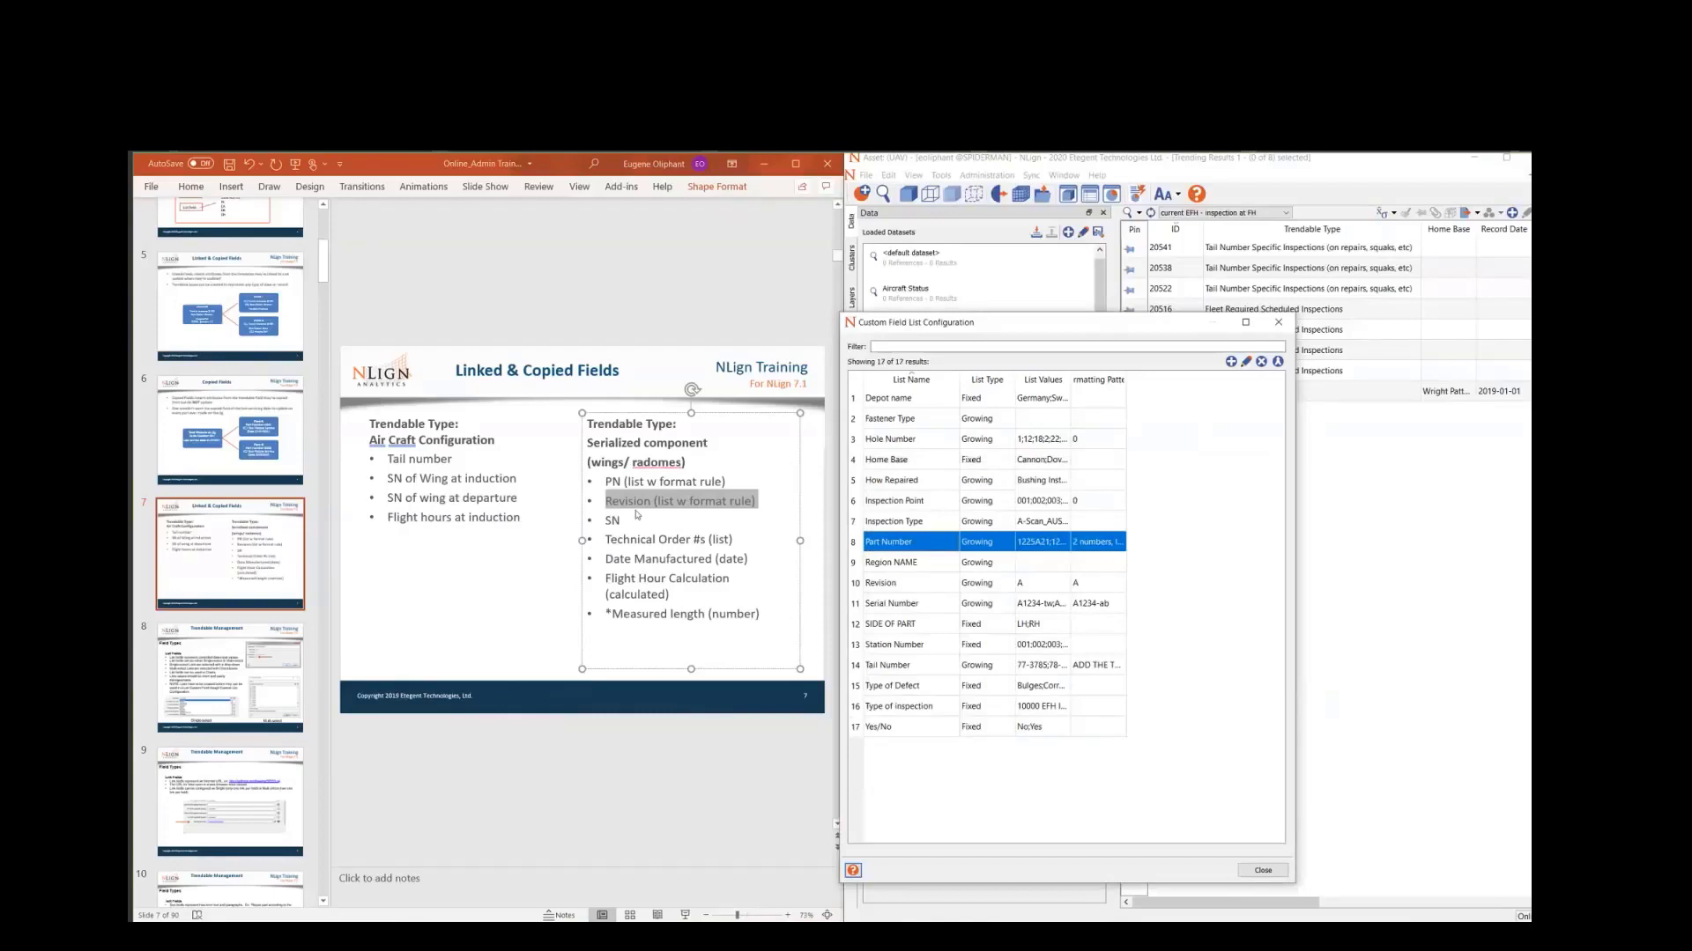
{"action": "left_click", "coordinate": [693, 522]}
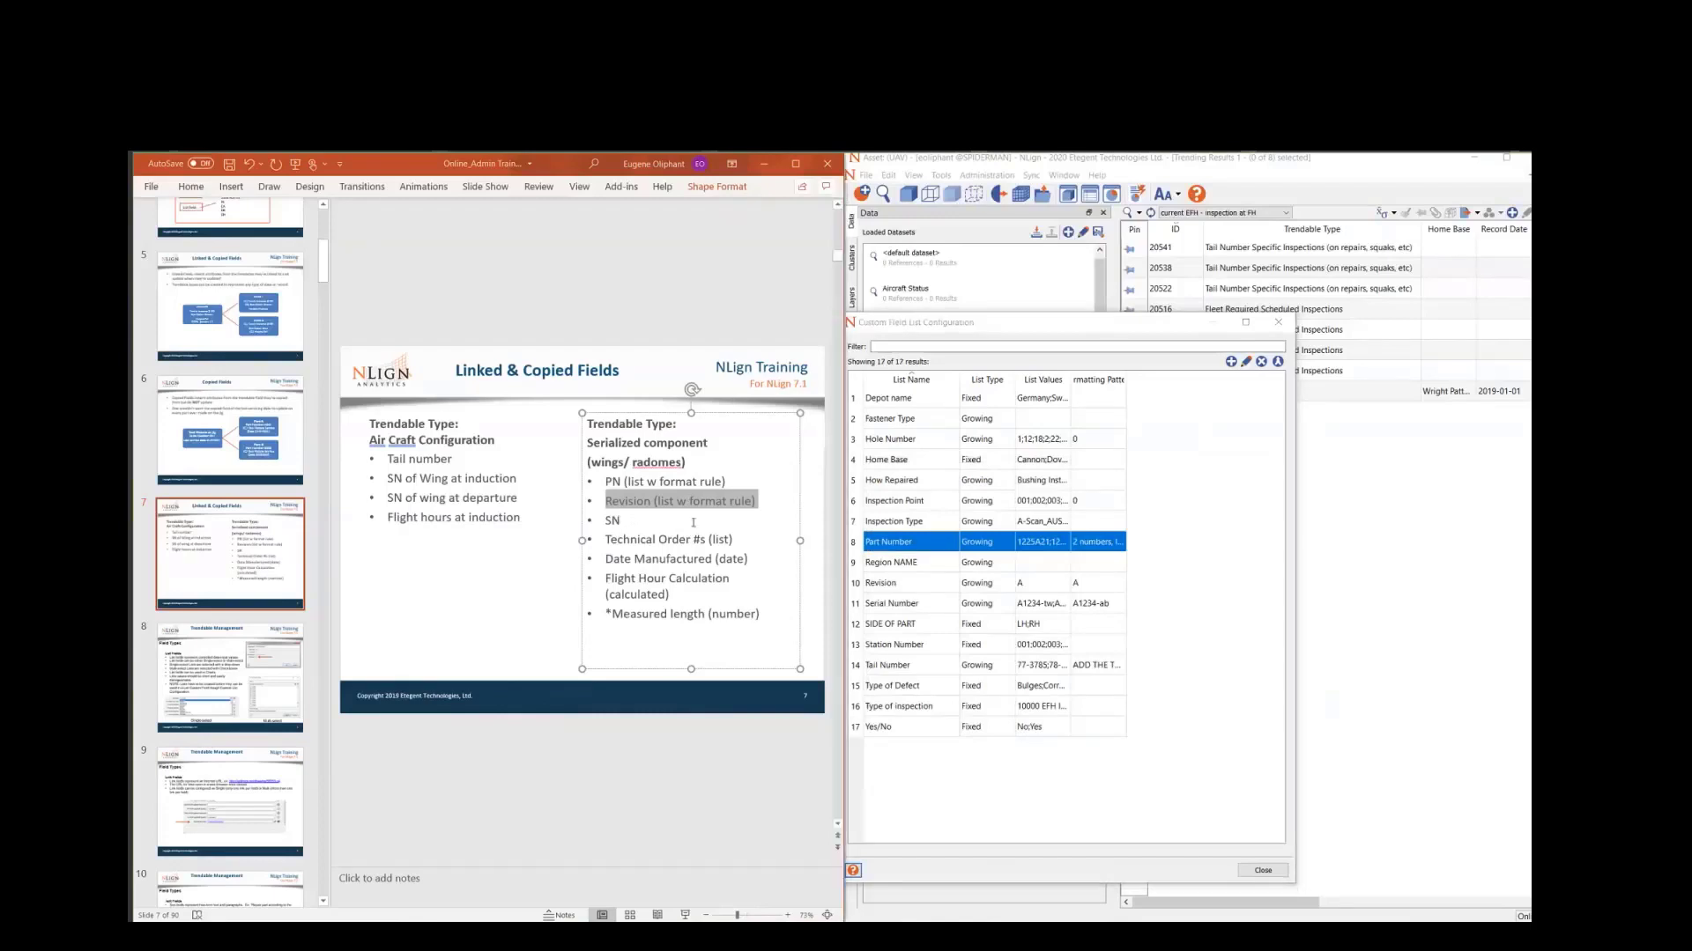
{"action": "left_click", "coordinate": [632, 521]}
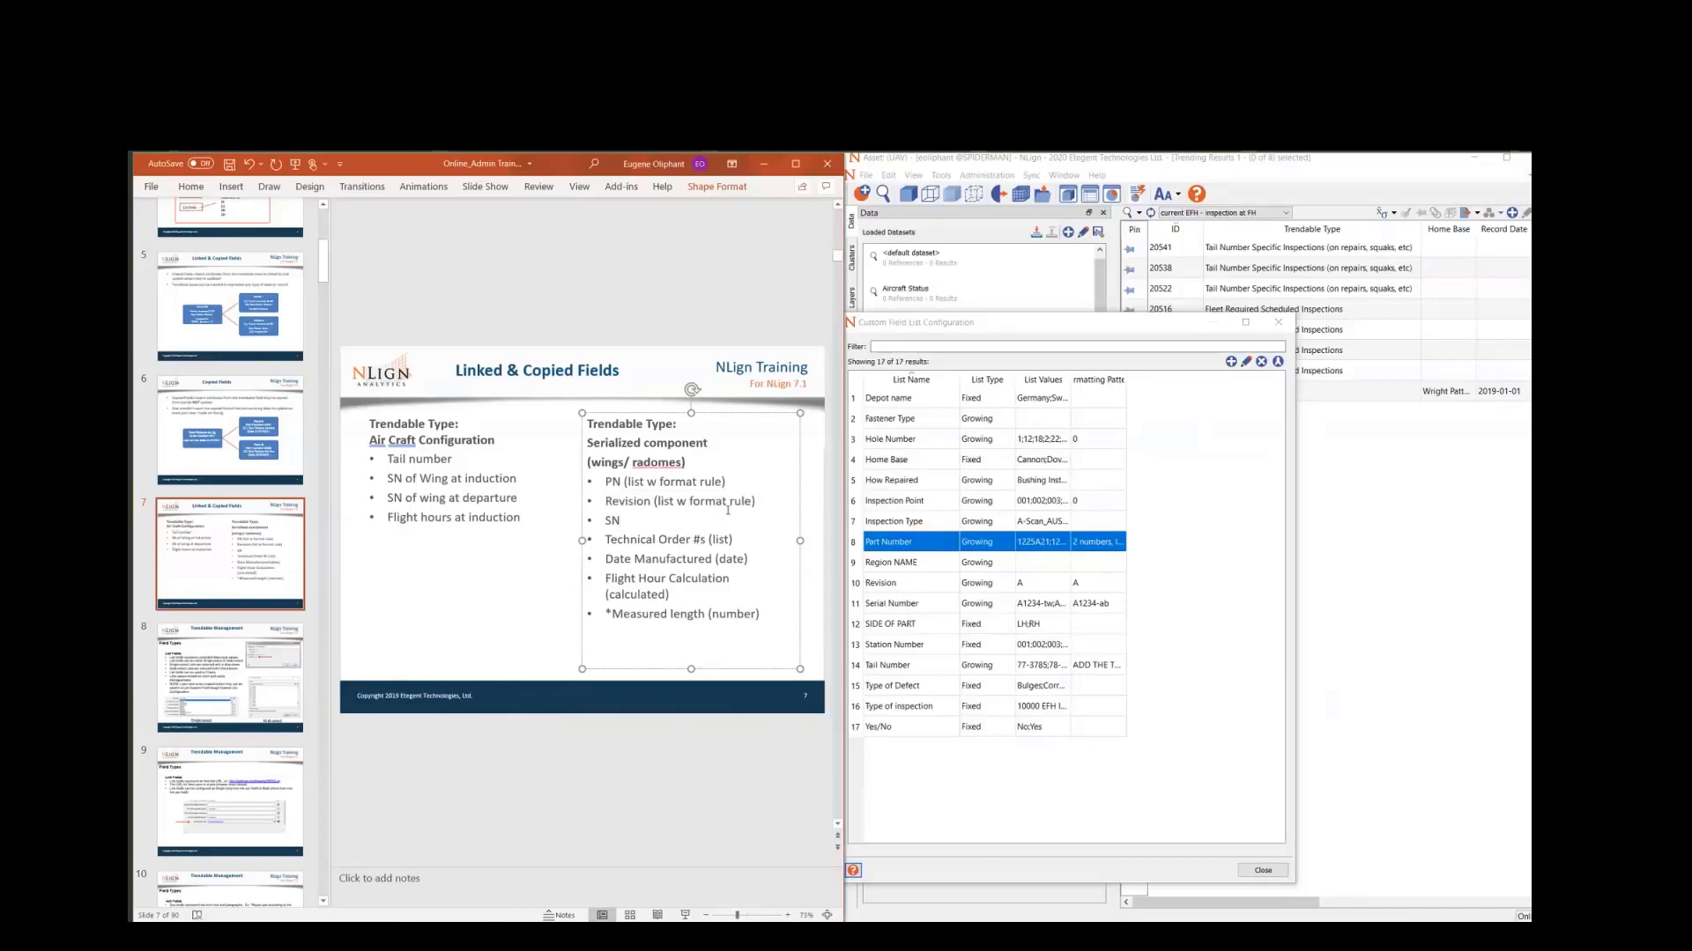
- Start a new custom field list named Serial Number that allows users to add items
{"action": "left_click", "coordinate": [1231, 361]}
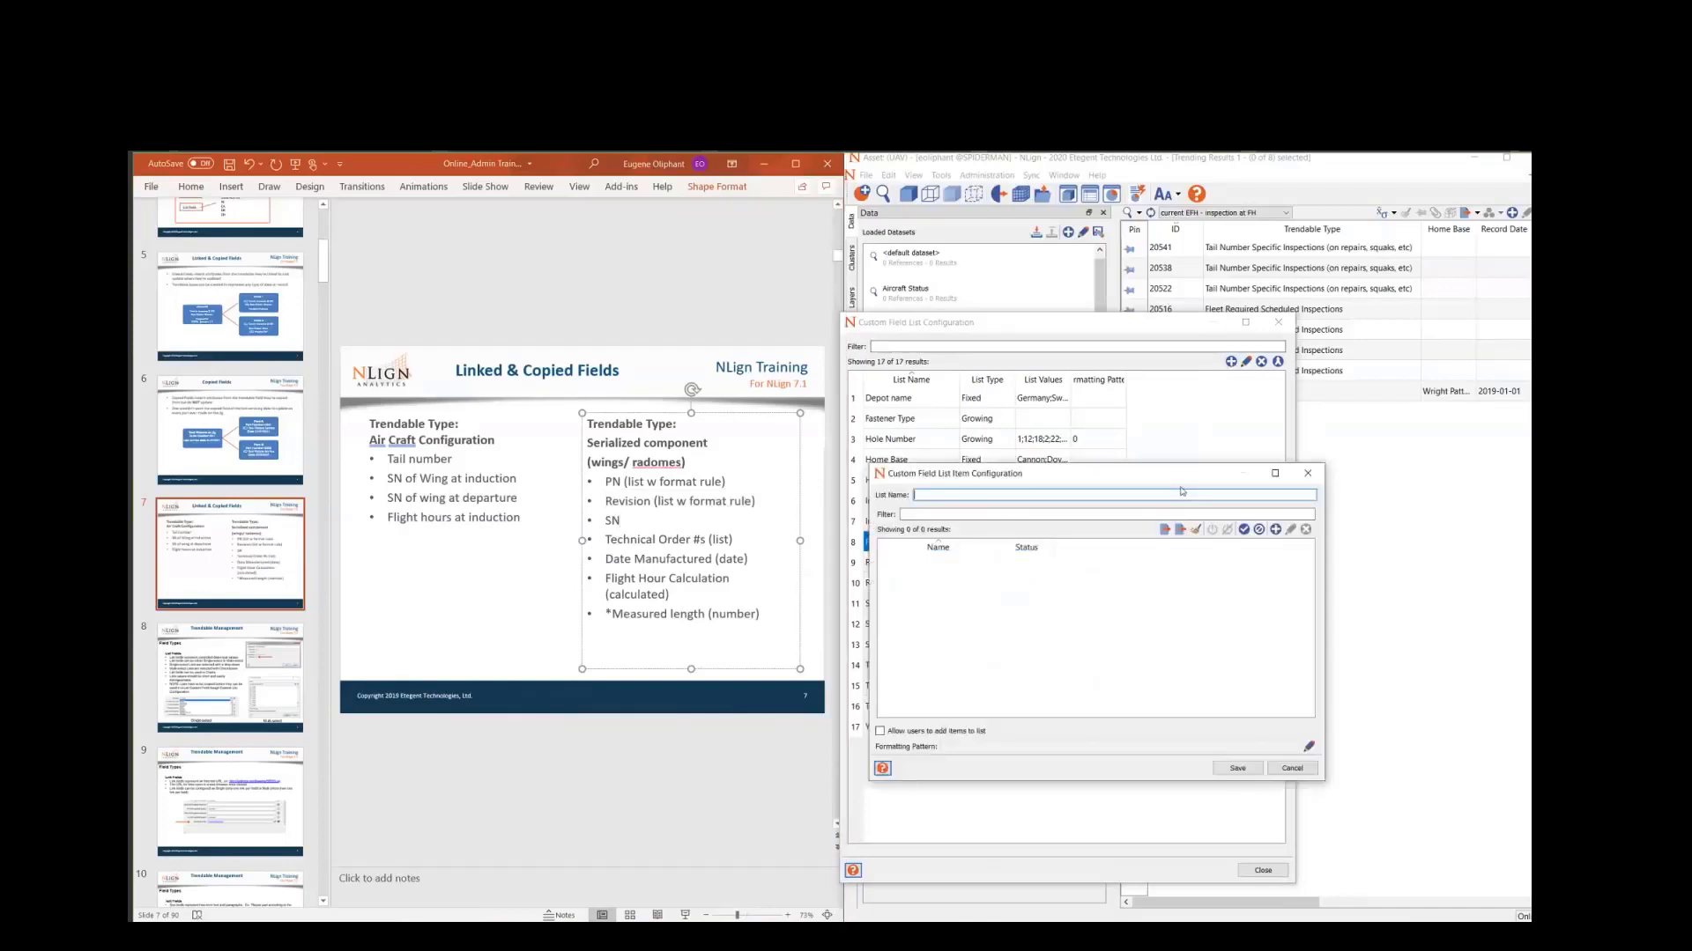
{"action": "type", "text": "Serial Number"}
{"action": "left_click", "coordinate": [881, 730]}
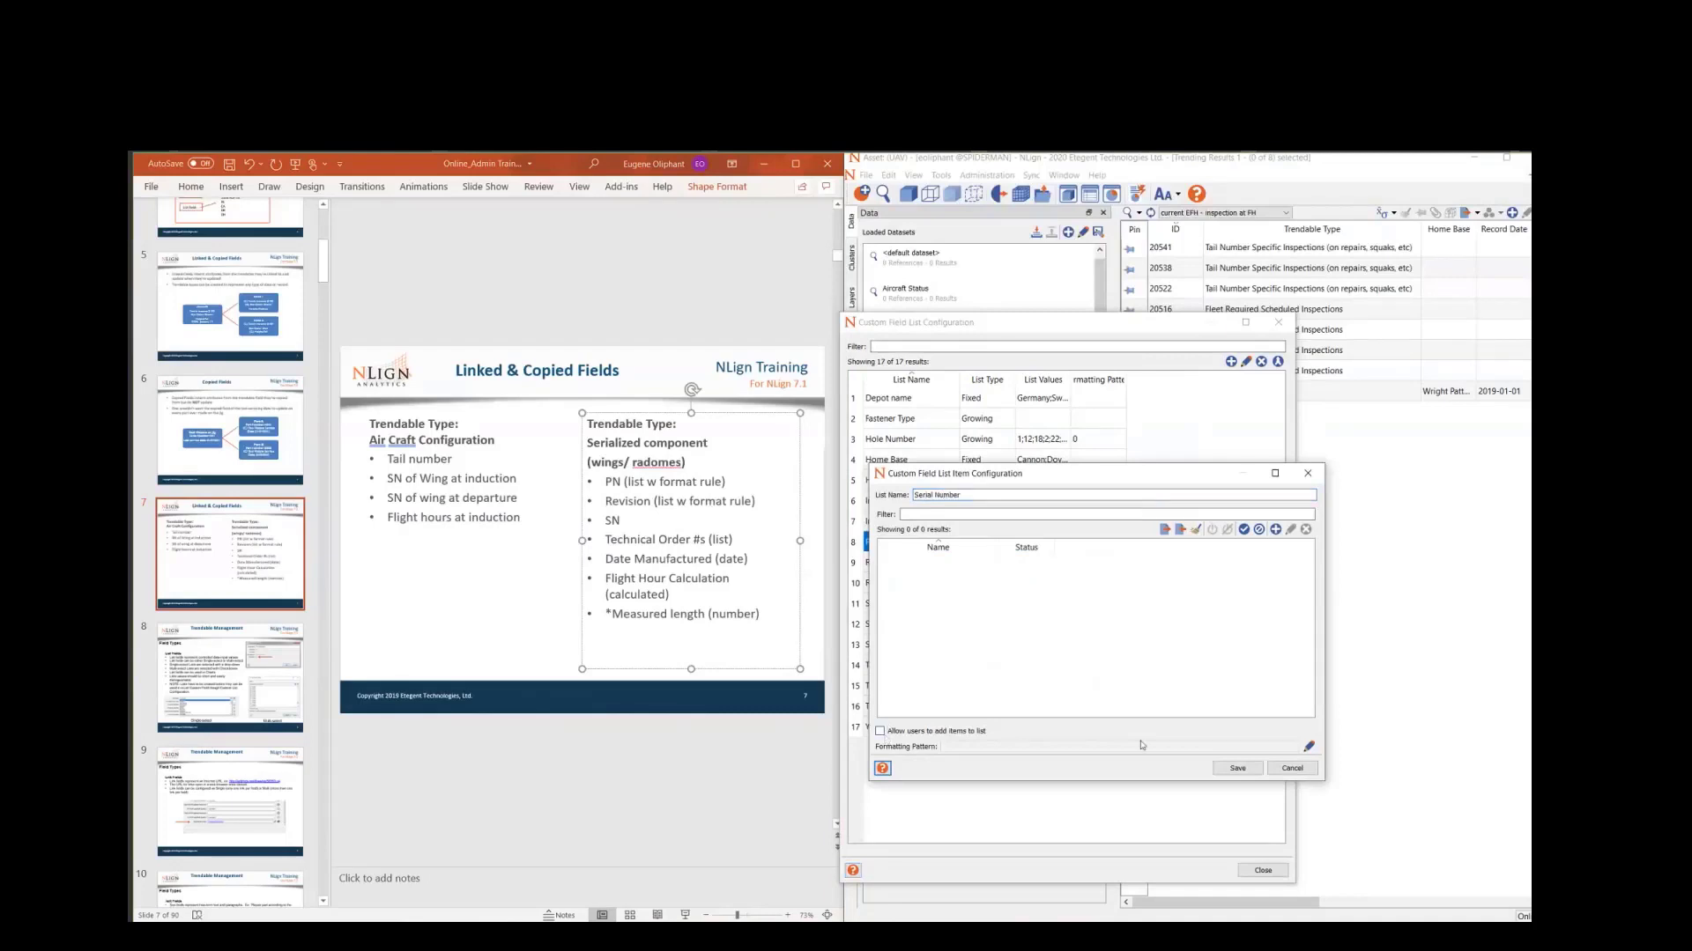
- Give the new Serial Number list two static text formatting rules: SN followed by a hyphen
{"action": "left_click", "coordinate": [1309, 745]}
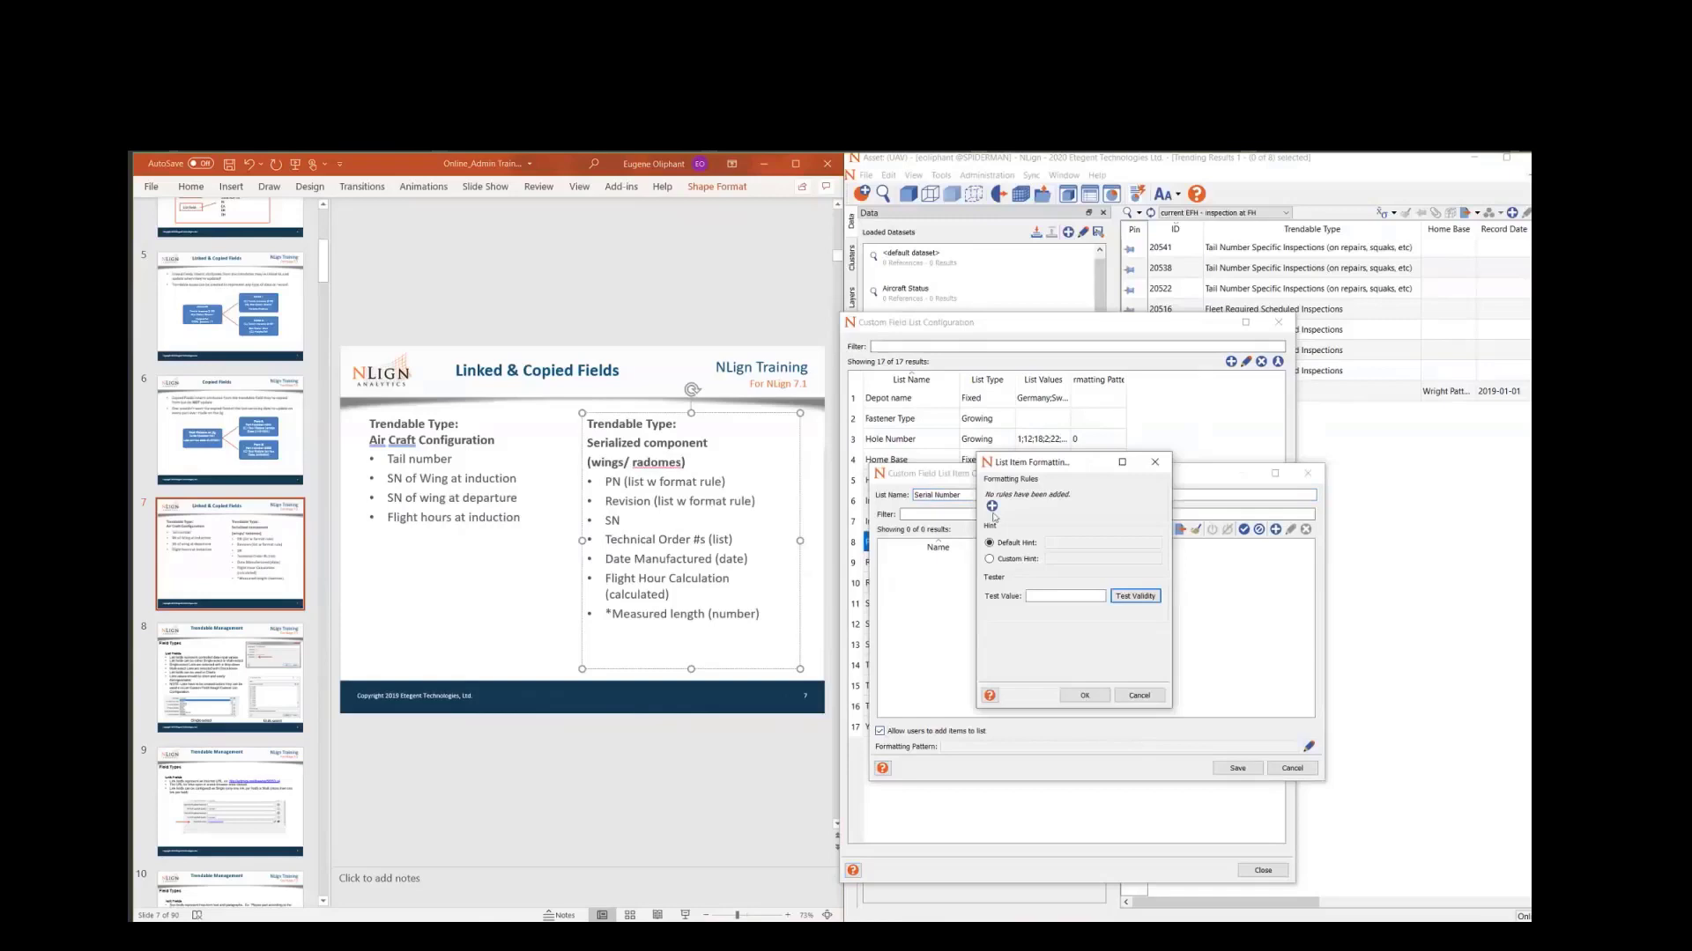
{"action": "left_click", "coordinate": [992, 507]}
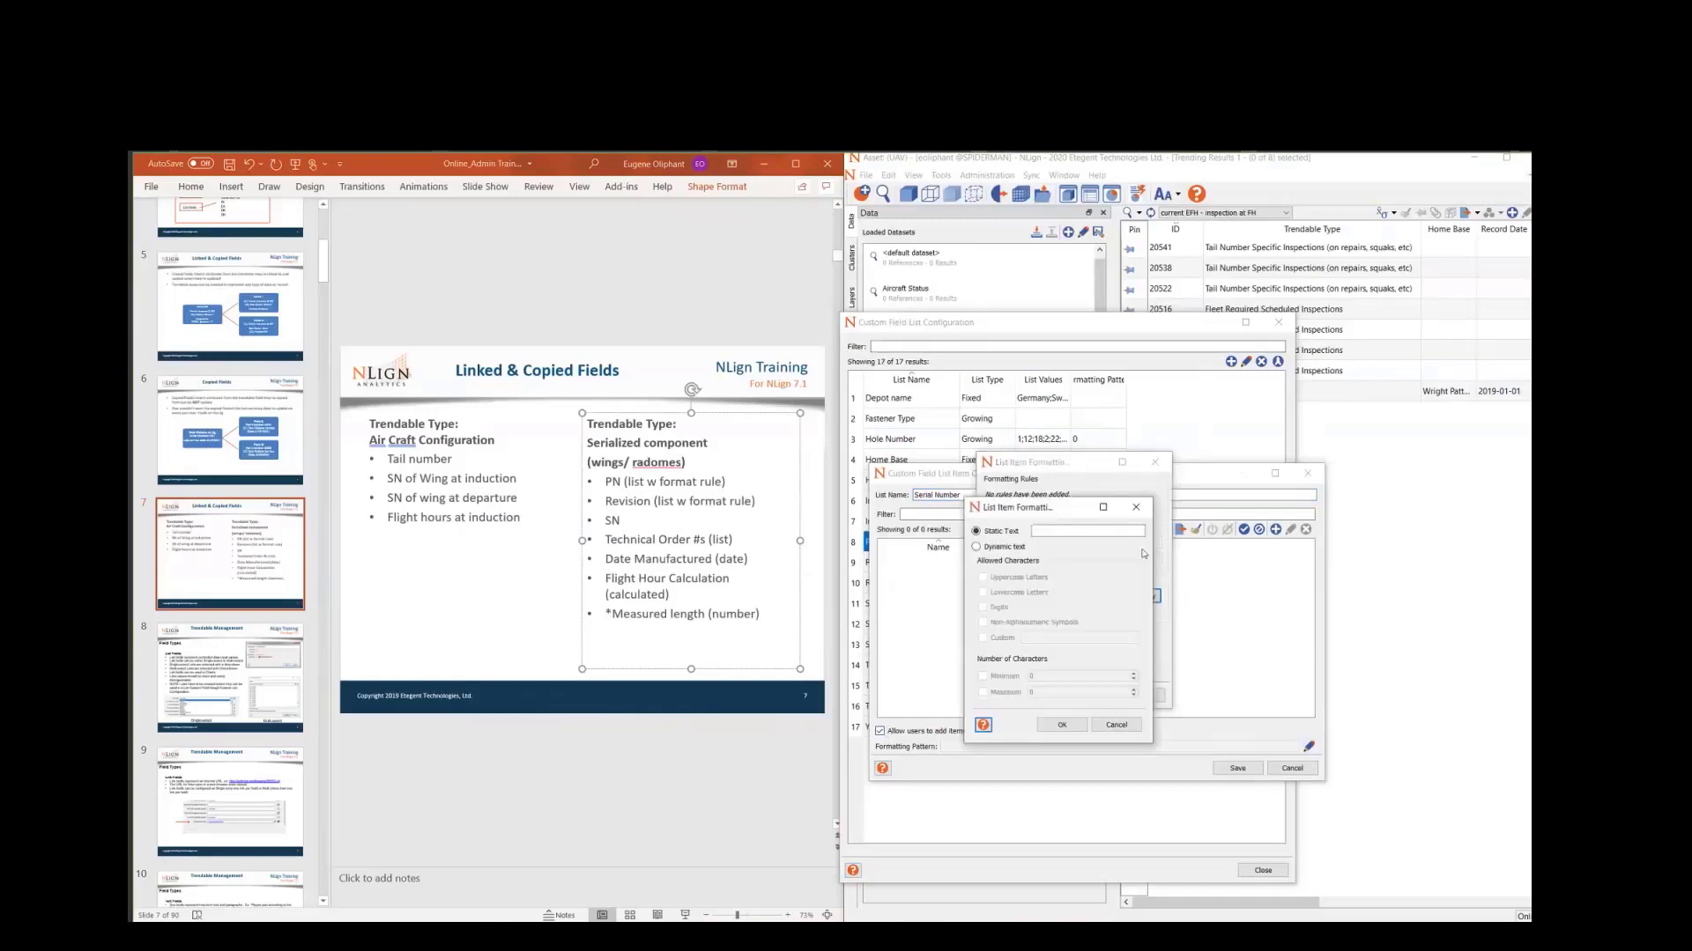
{"action": "left_click", "coordinate": [1008, 551]}
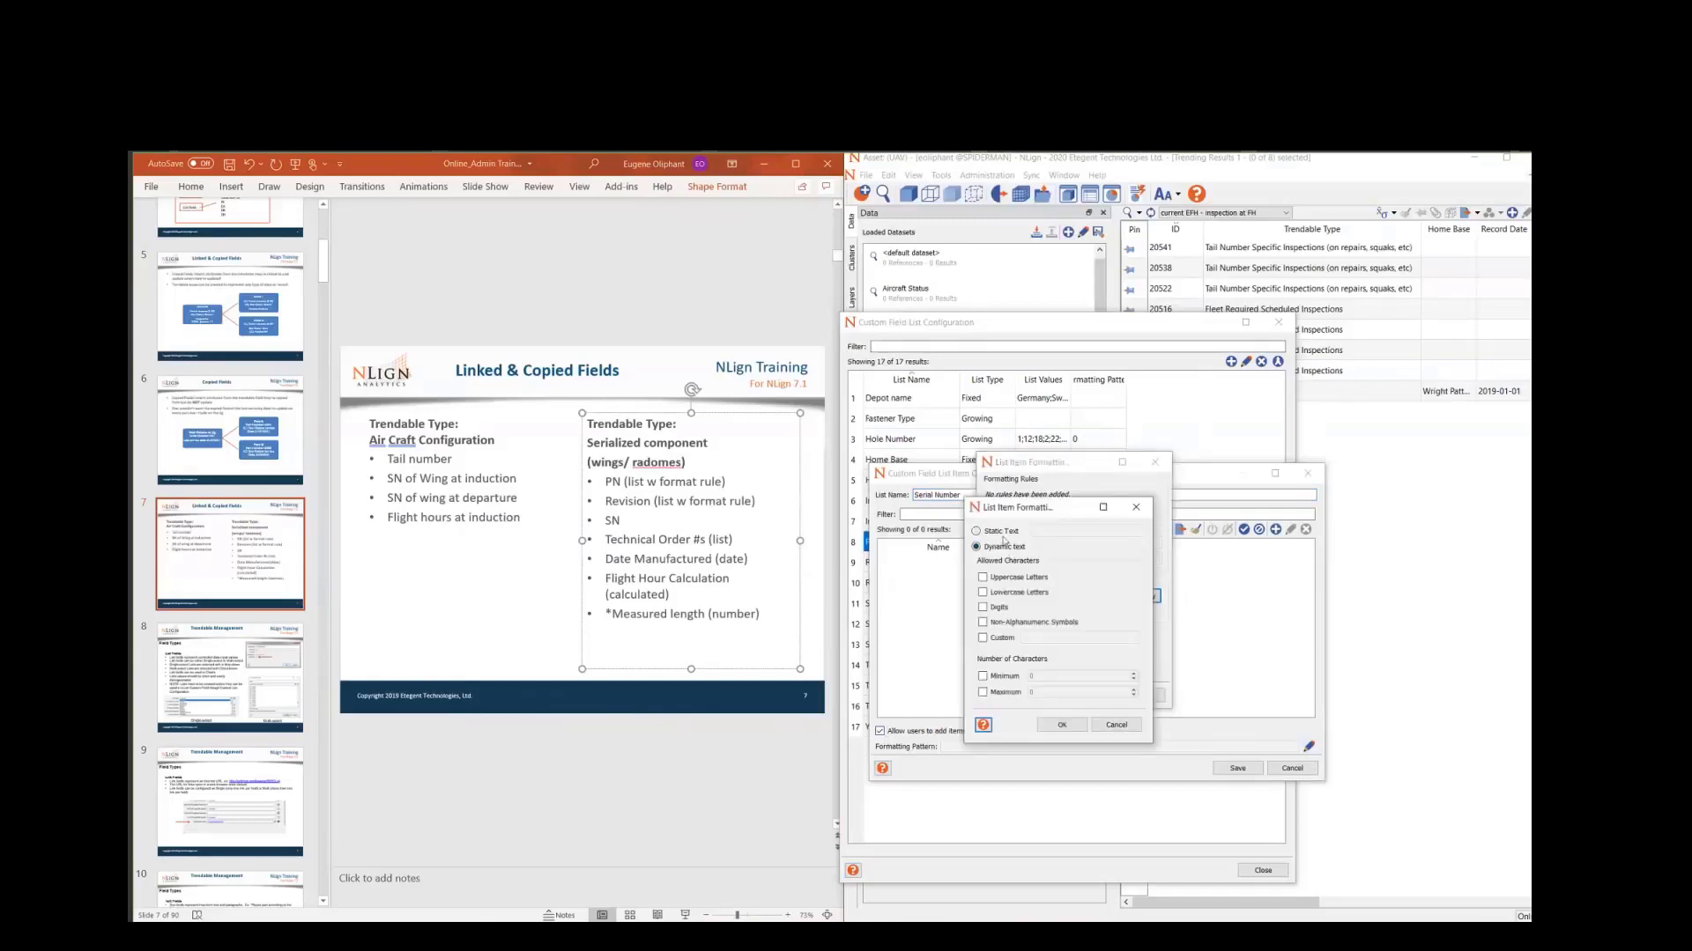
{"action": "left_click", "coordinate": [1002, 532]}
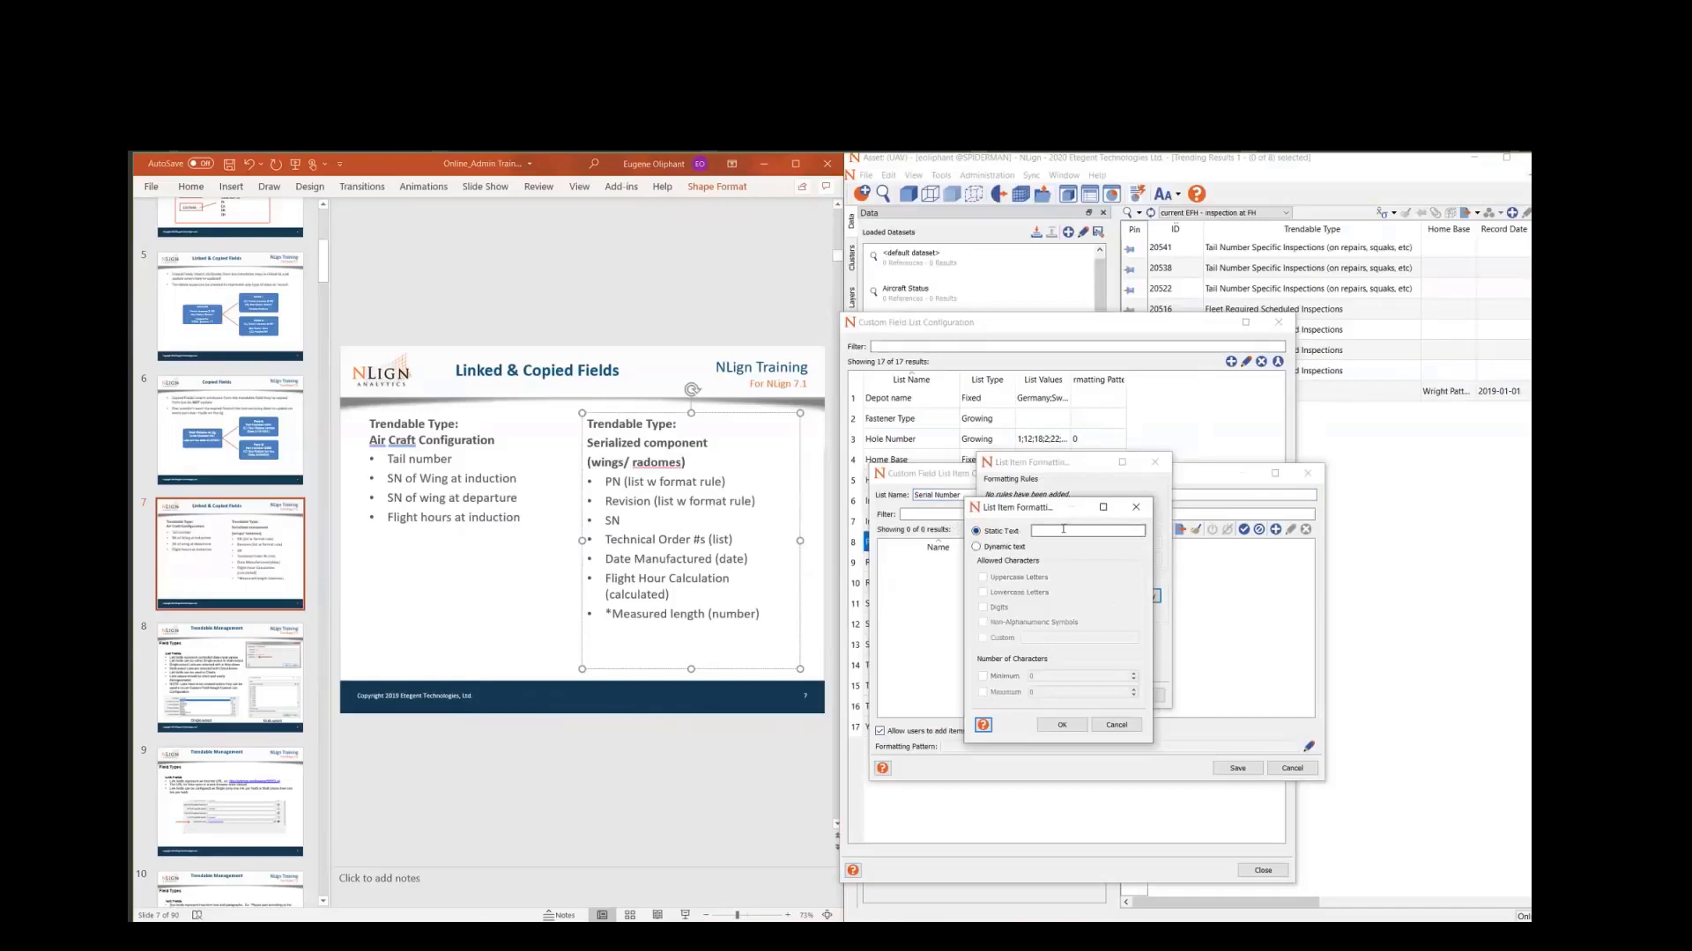
{"action": "type", "text": "SN"}
{"action": "left_click", "coordinate": [1061, 725]}
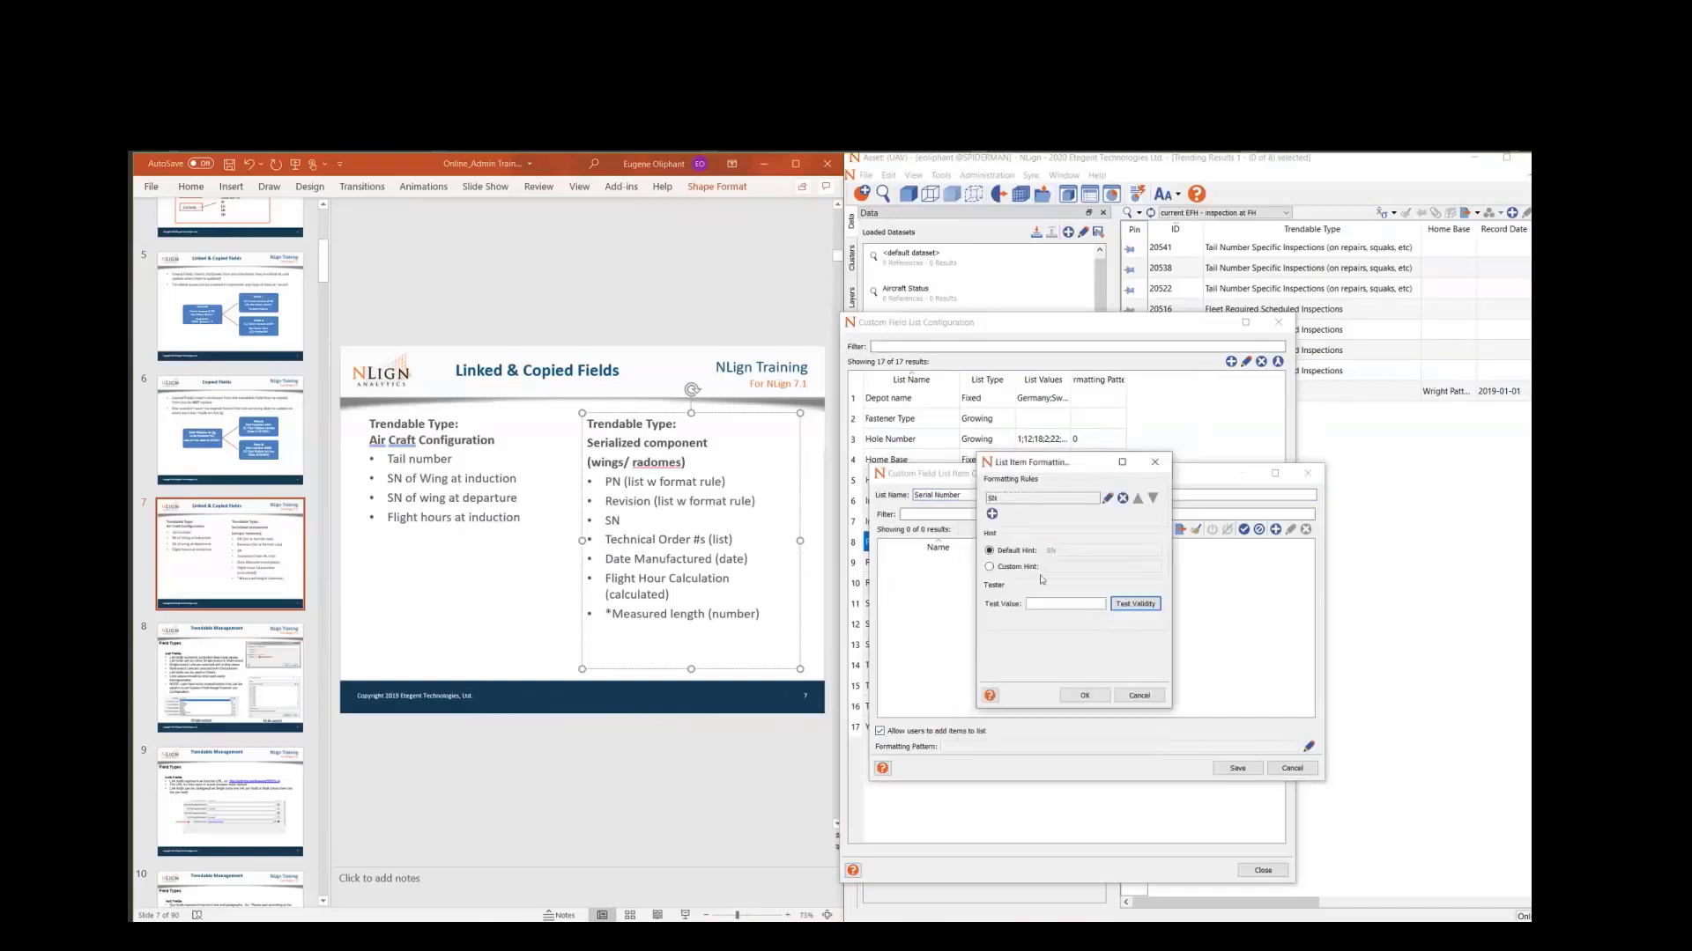
{"action": "left_click", "coordinate": [991, 513]}
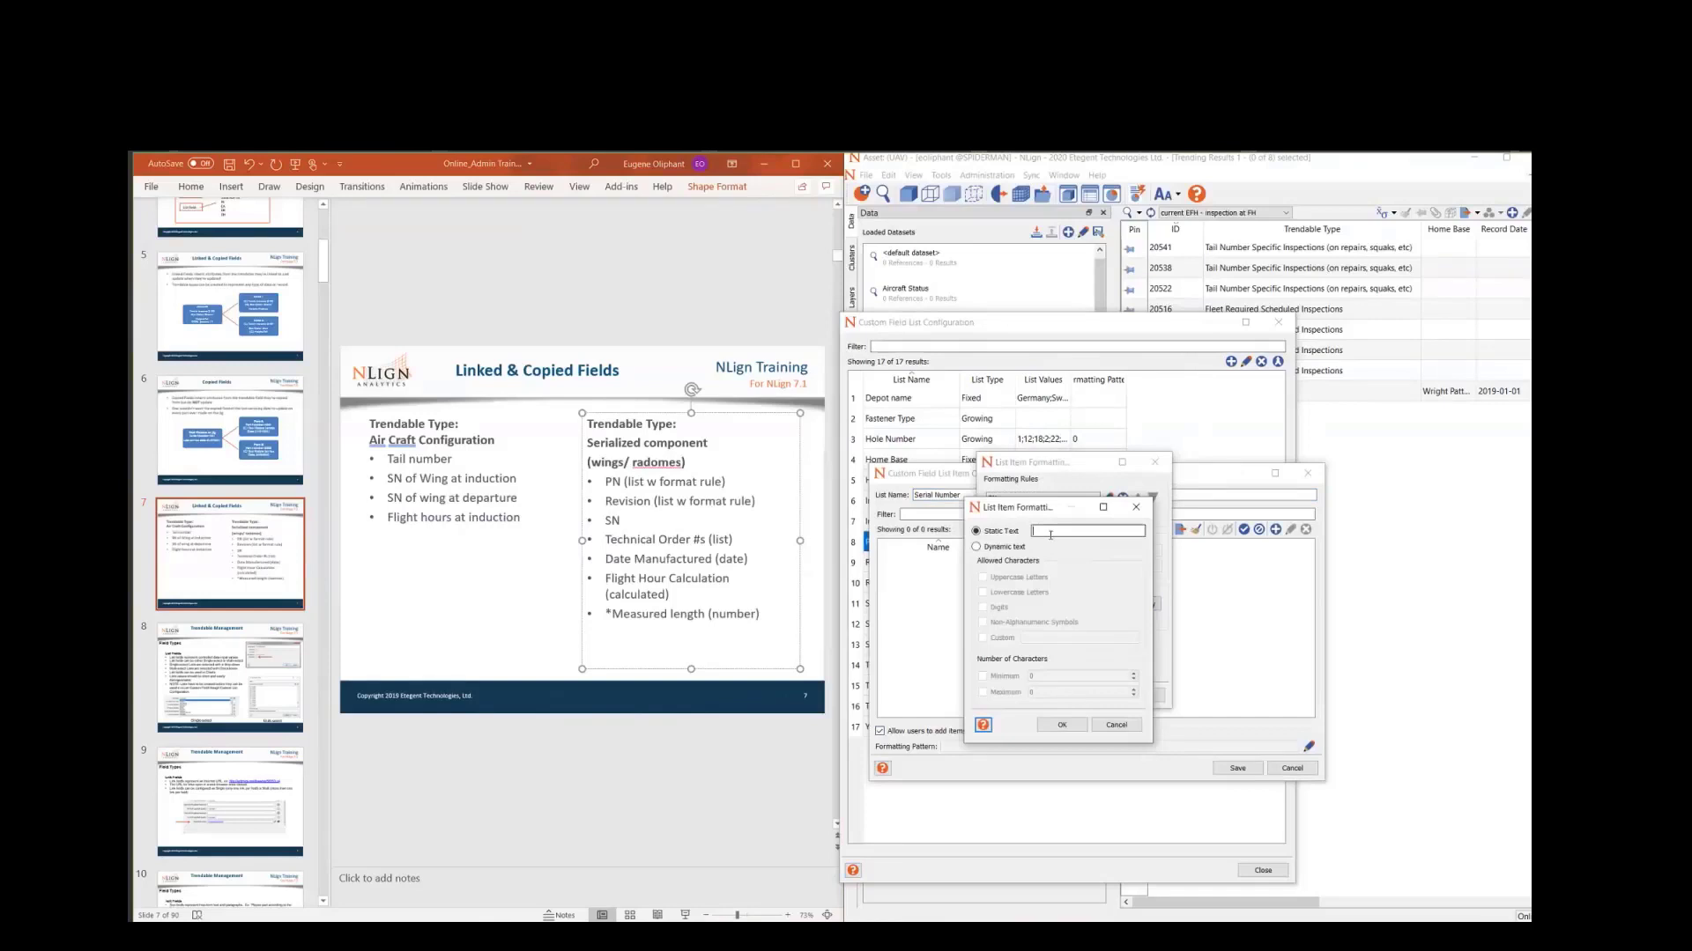
{"action": "type", "text": "-"}
{"action": "left_click", "coordinate": [1062, 725]}
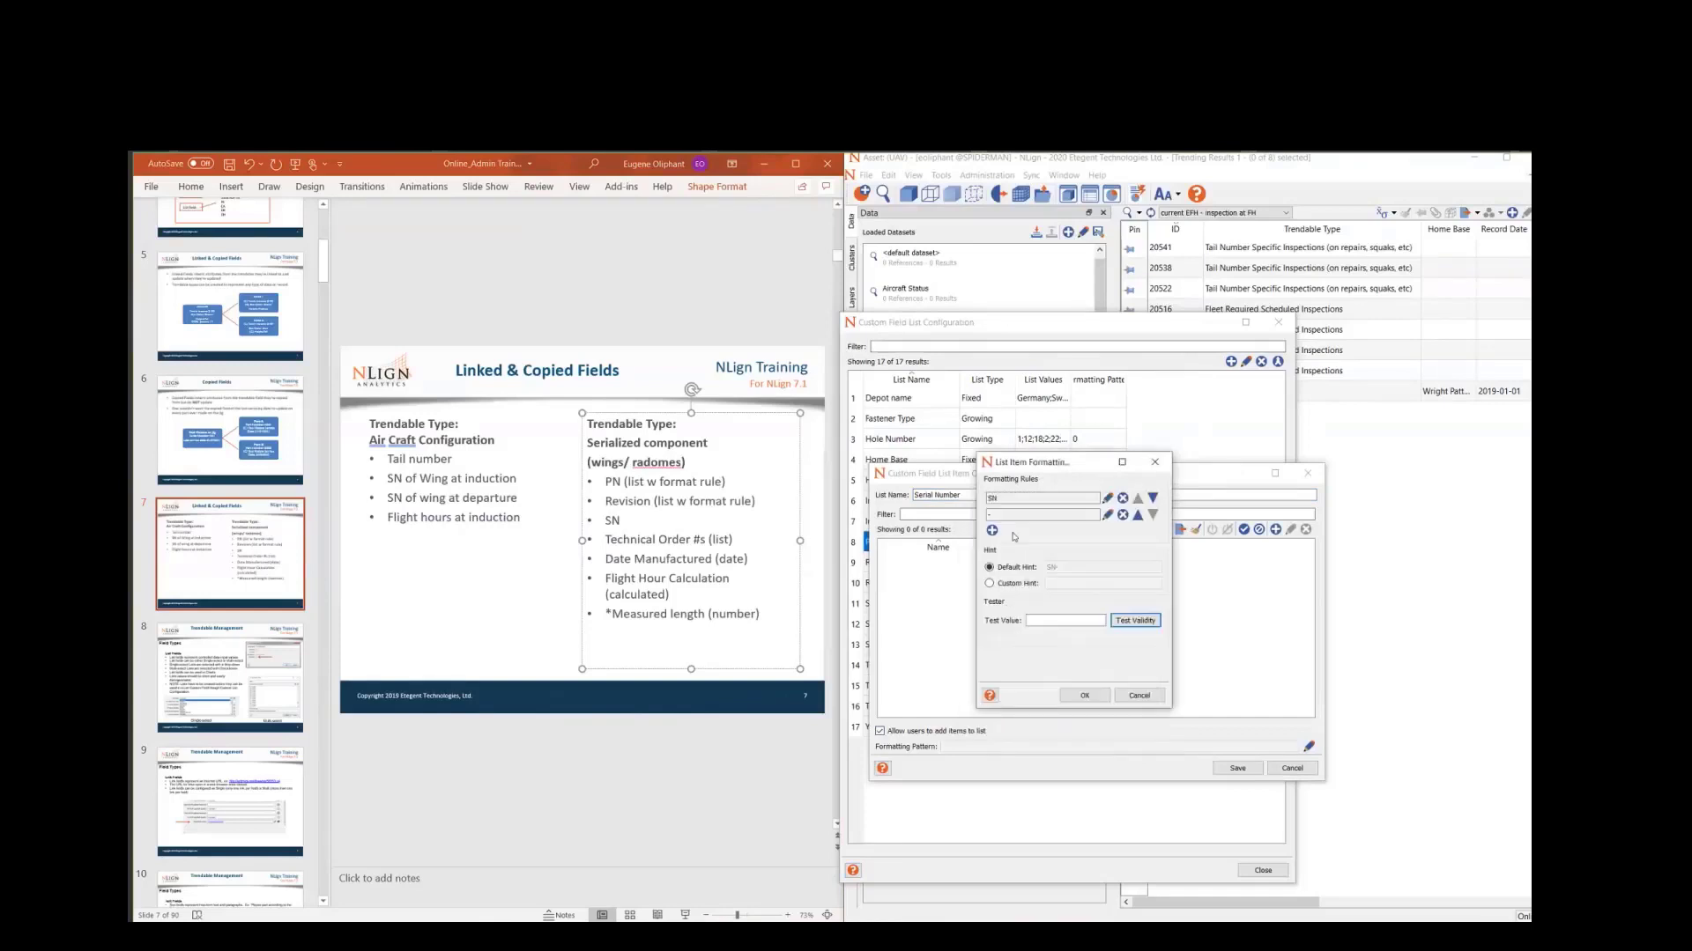
- Add a dynamic text rule to the Serial Number list allowing digits, with a minimum and maximum of 5 characters, and accept the formatting
{"action": "left_click", "coordinate": [991, 530]}
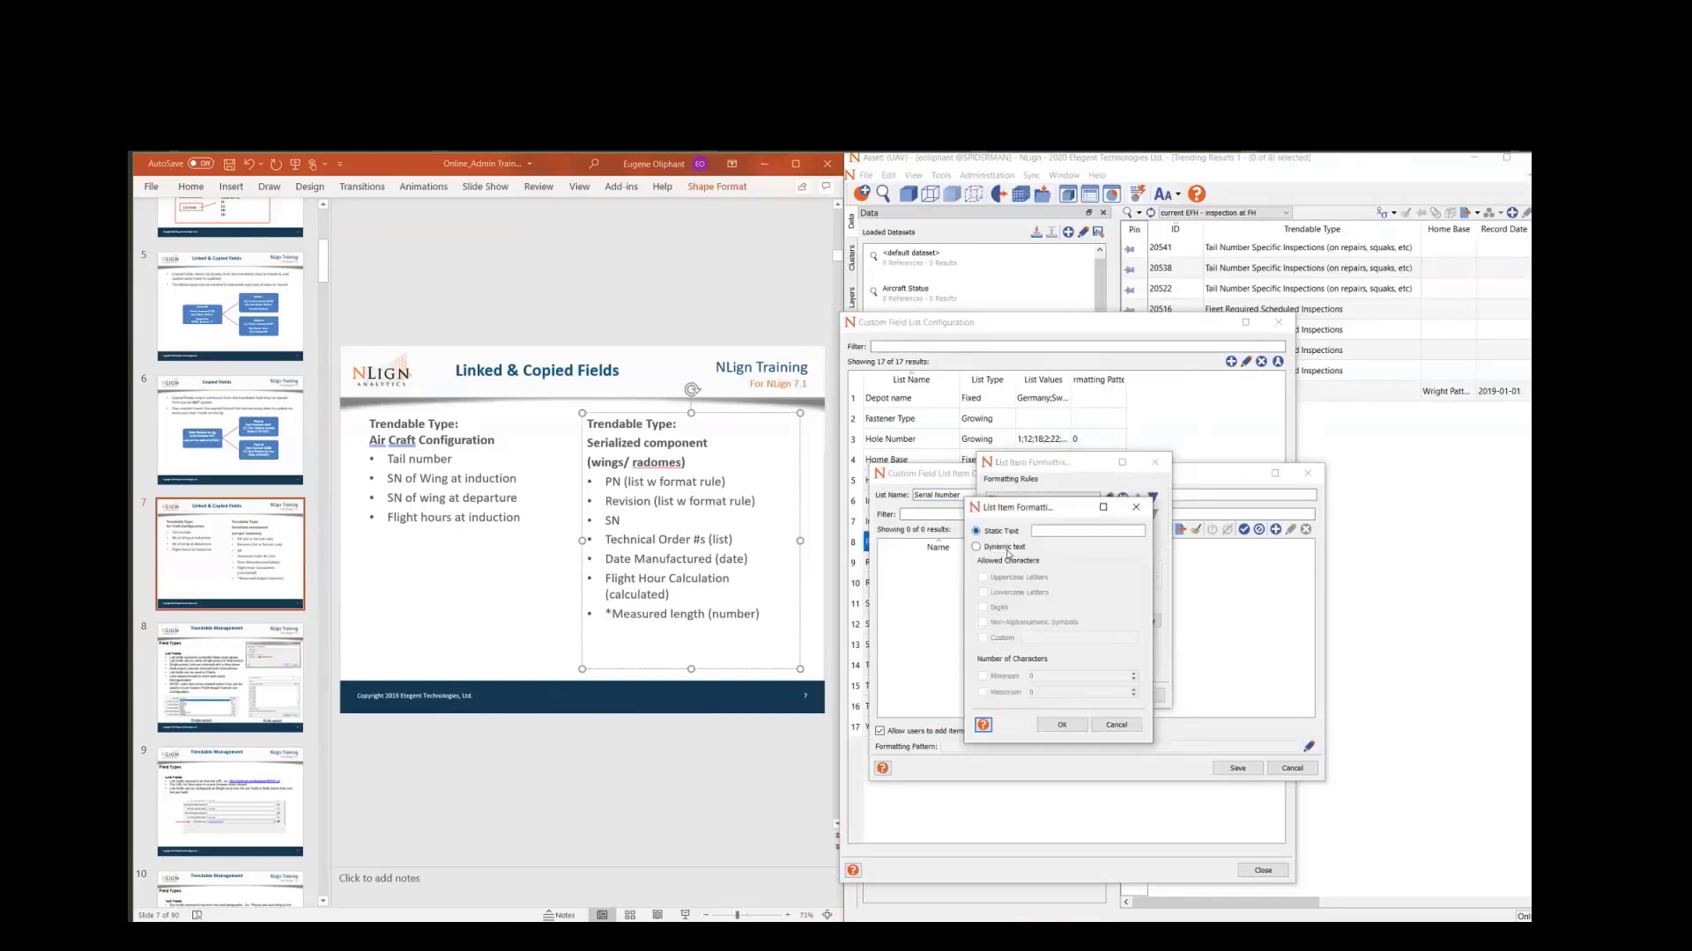
{"action": "left_click", "coordinate": [1003, 547]}
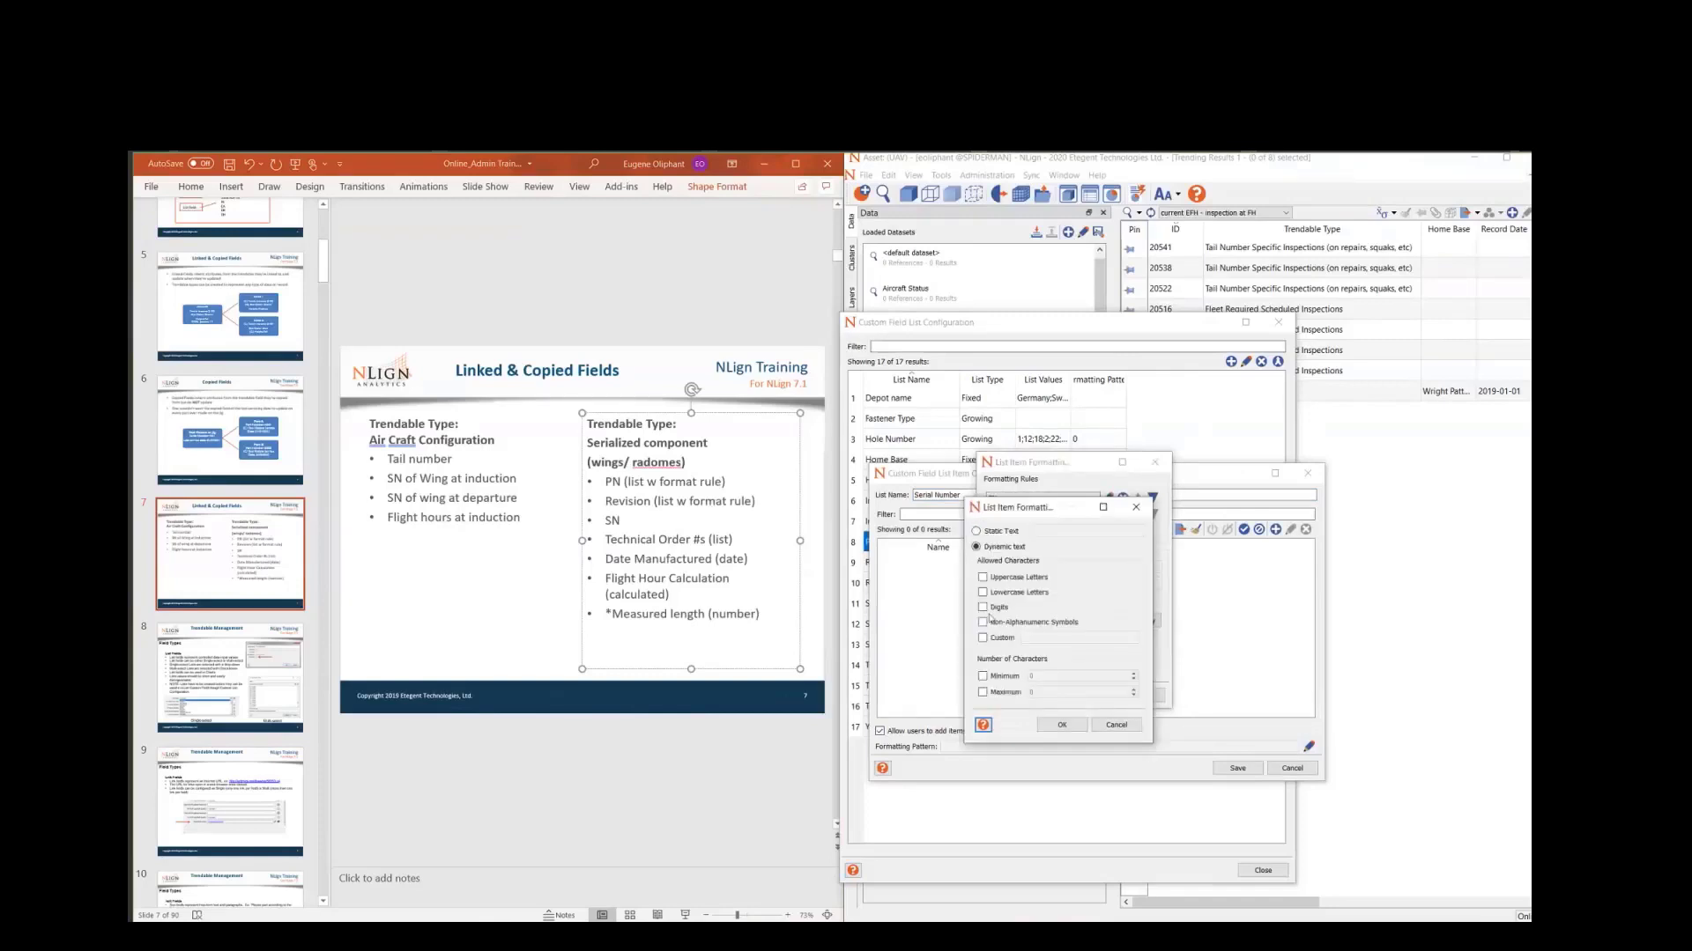
{"action": "left_click", "coordinate": [983, 608]}
{"action": "left_click", "coordinate": [983, 676]}
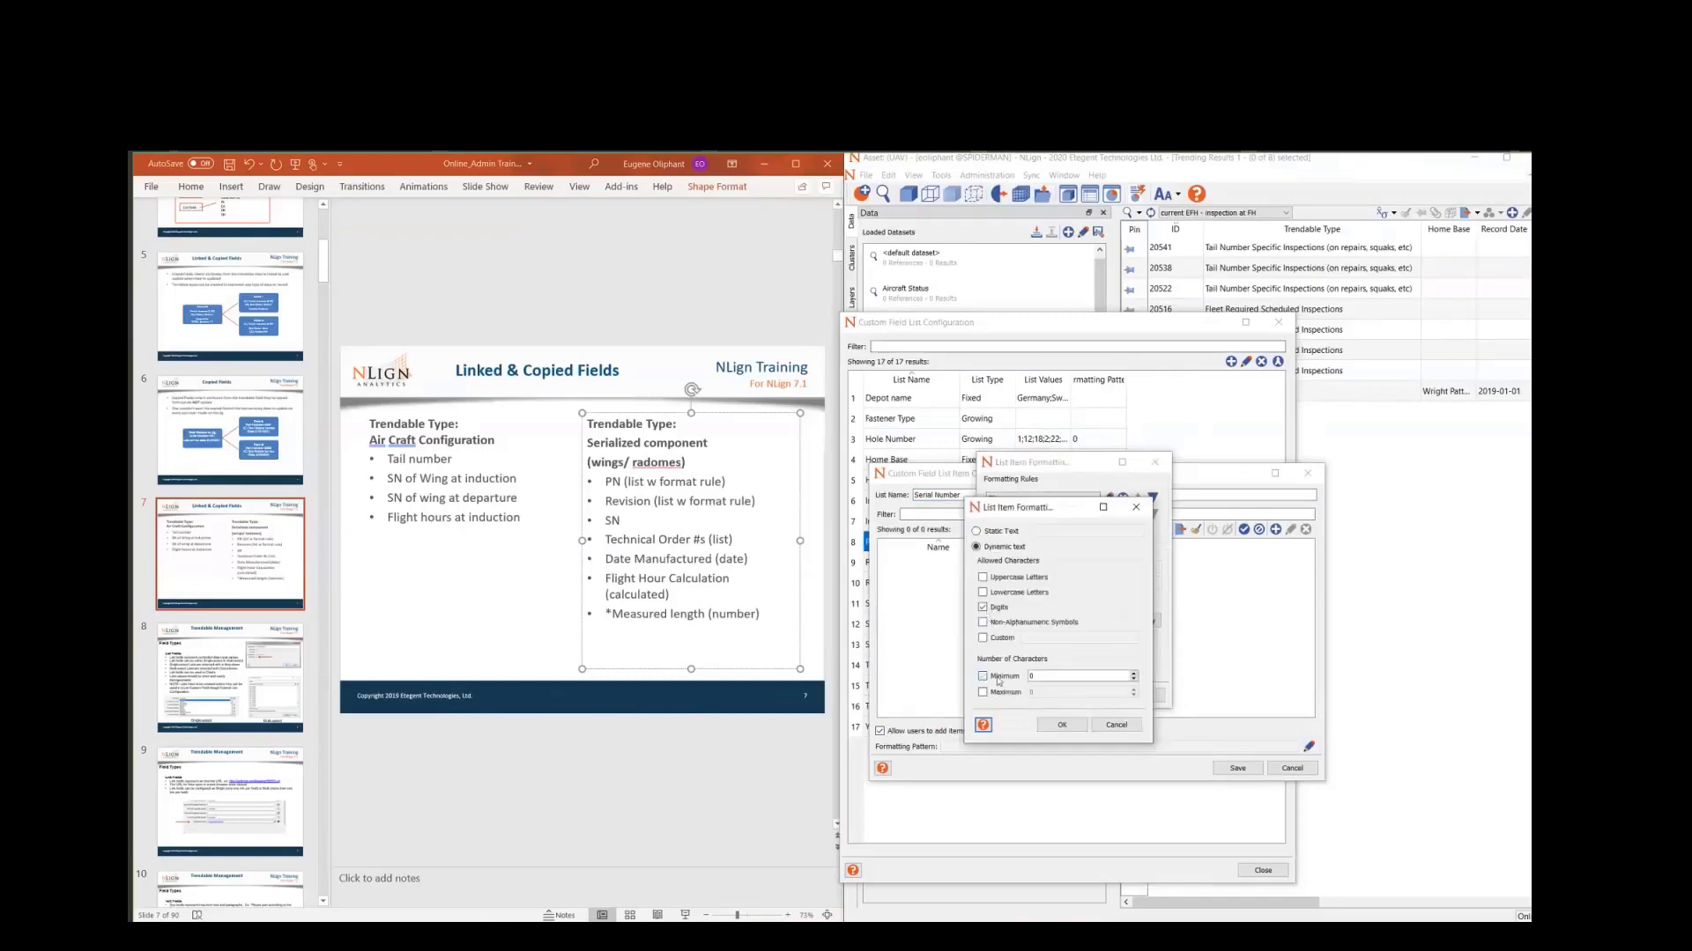
{"action": "left_click", "coordinate": [1057, 675]}
{"action": "left_click", "coordinate": [1005, 693]}
{"action": "type", "text": "5"}
{"action": "left_click", "coordinate": [1061, 724]}
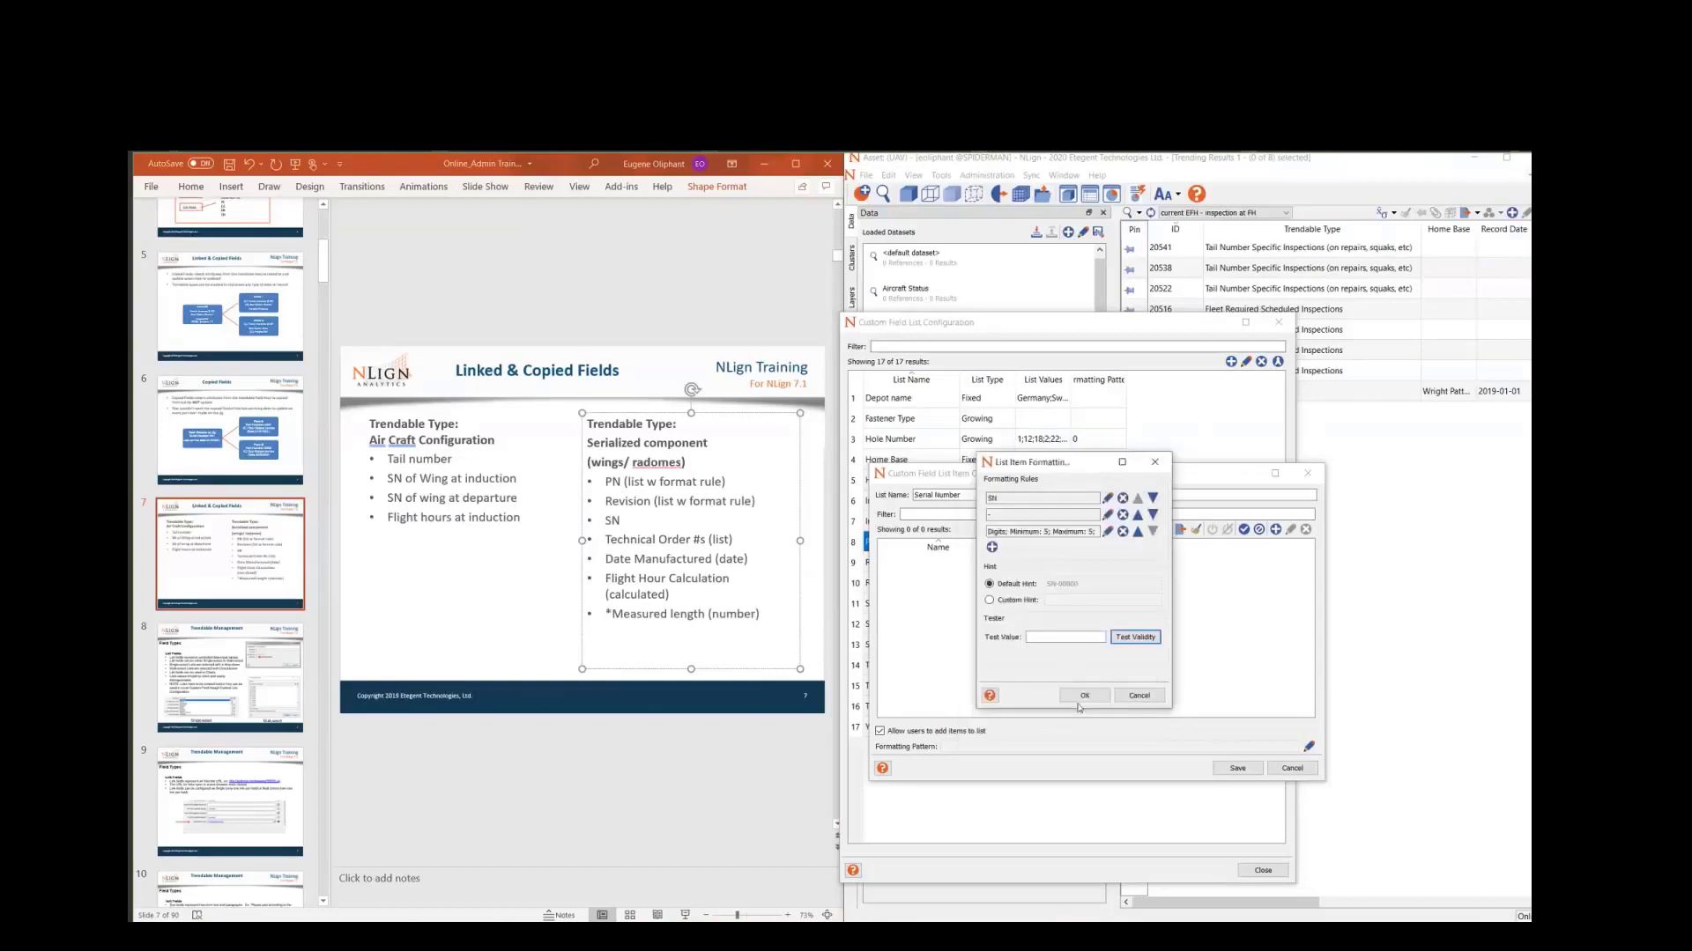
{"action": "left_click", "coordinate": [1085, 695]}
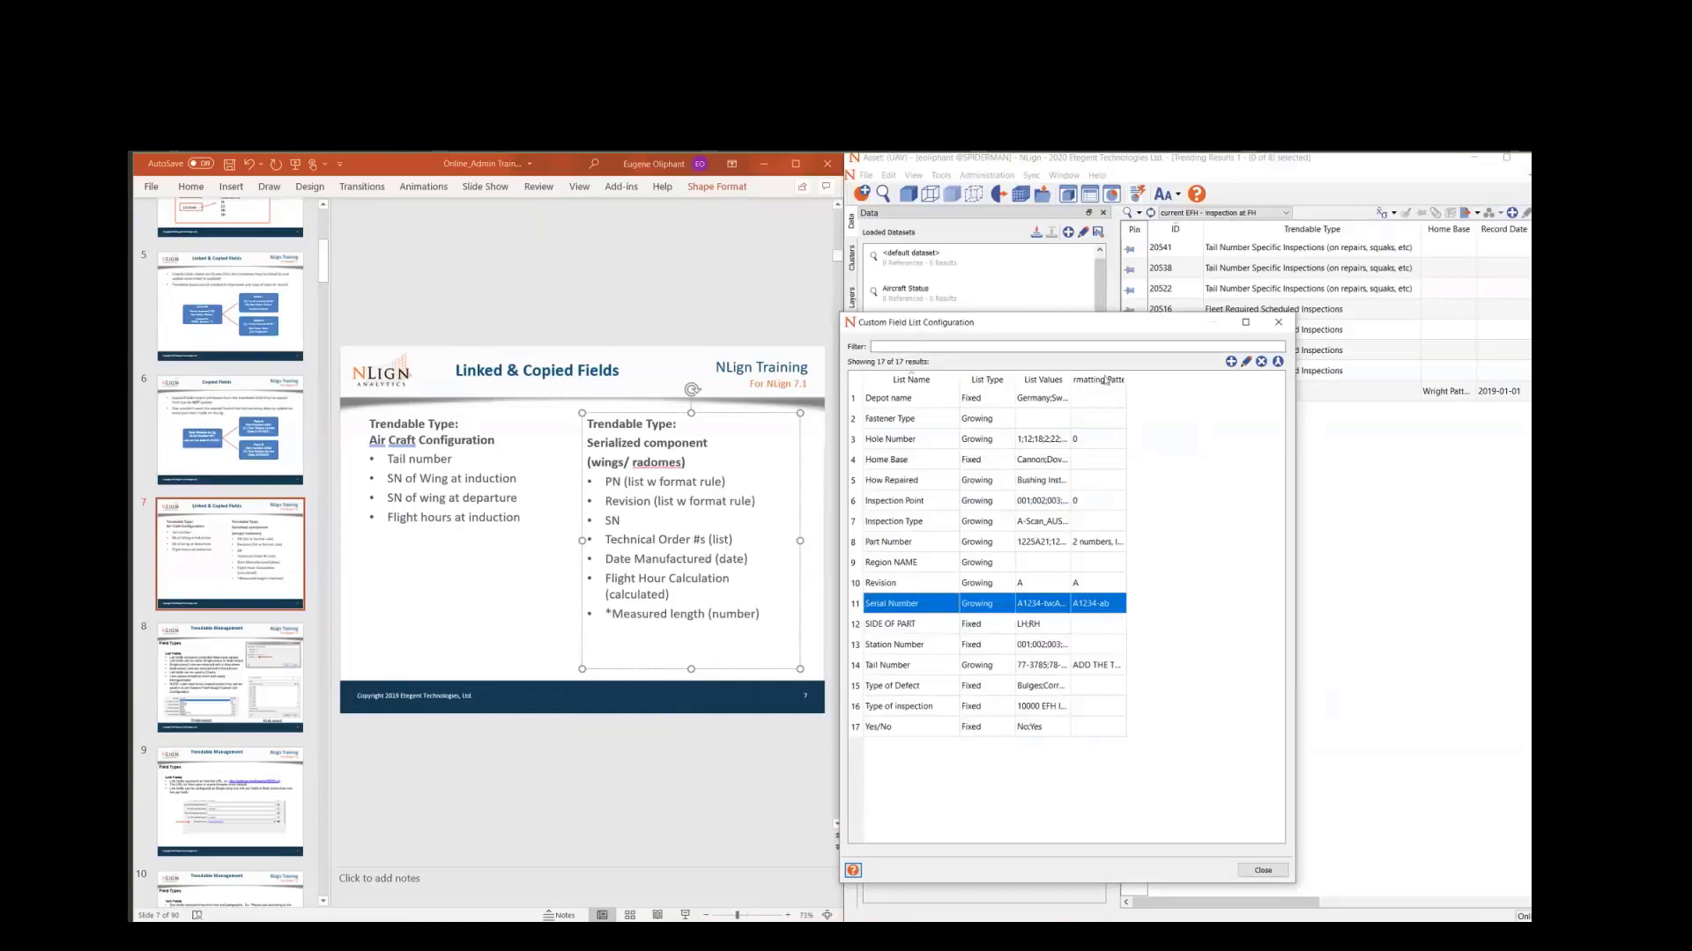
- Create a custom field list named Technical Orders with the active items 123-509 and 124-407
{"action": "left_click", "coordinate": [1231, 362]}
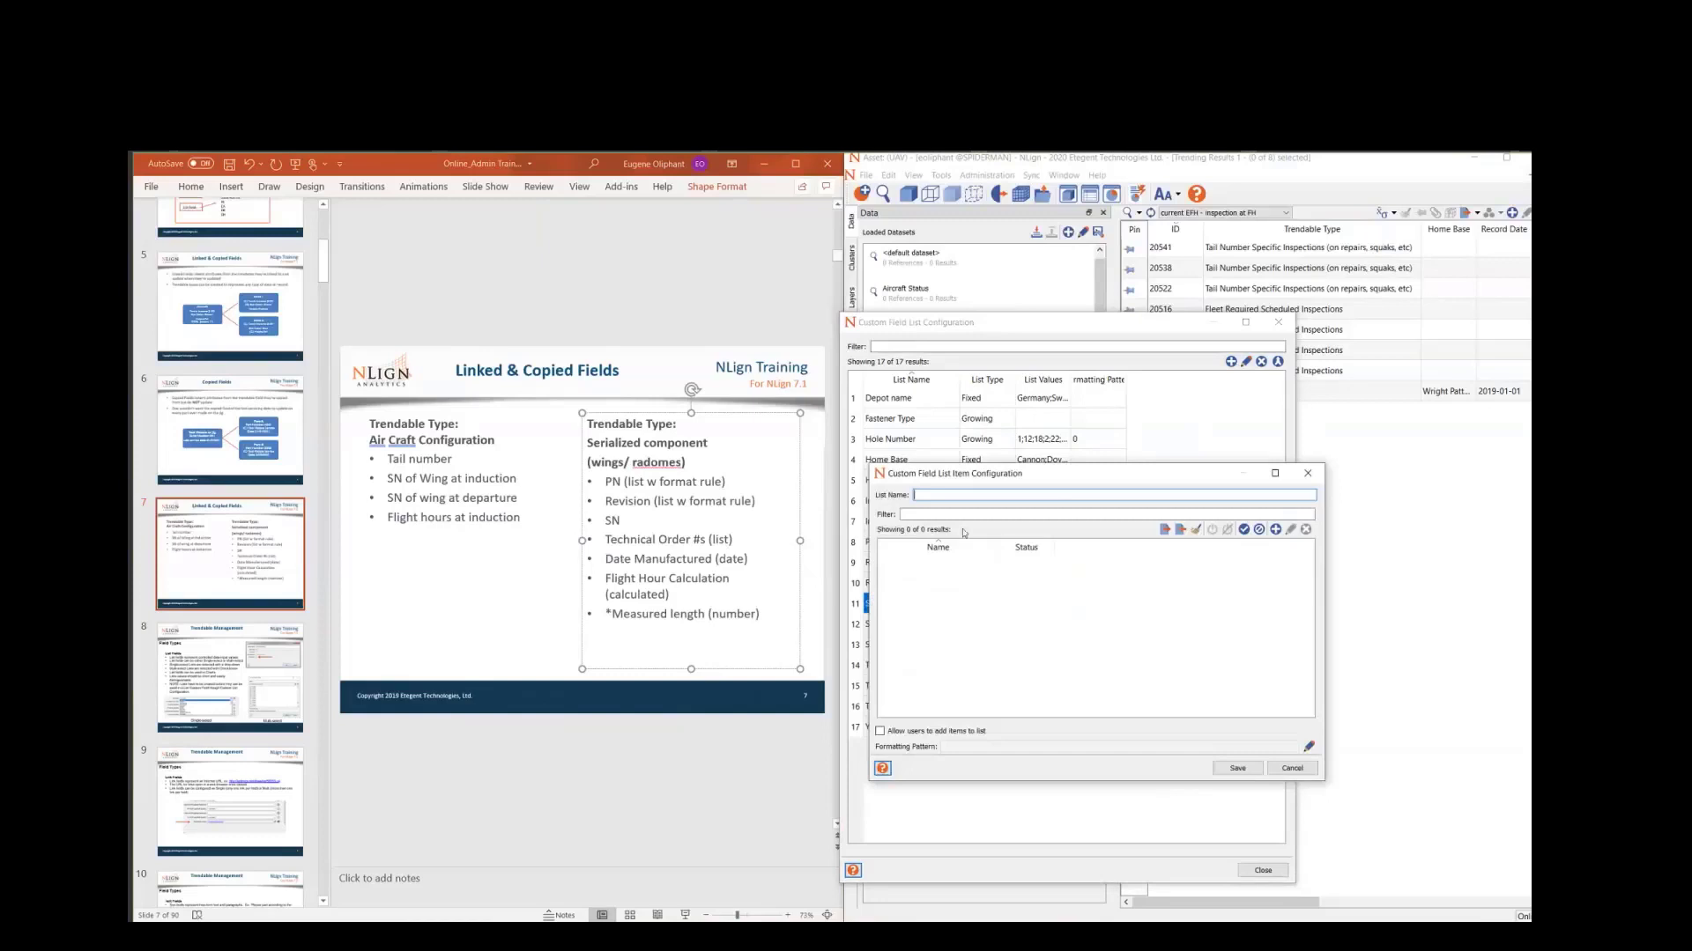
{"action": "type", "text": "Technical o"}
{"action": "type", "text": "rrders"}
{"action": "left_click", "coordinate": [1275, 529]}
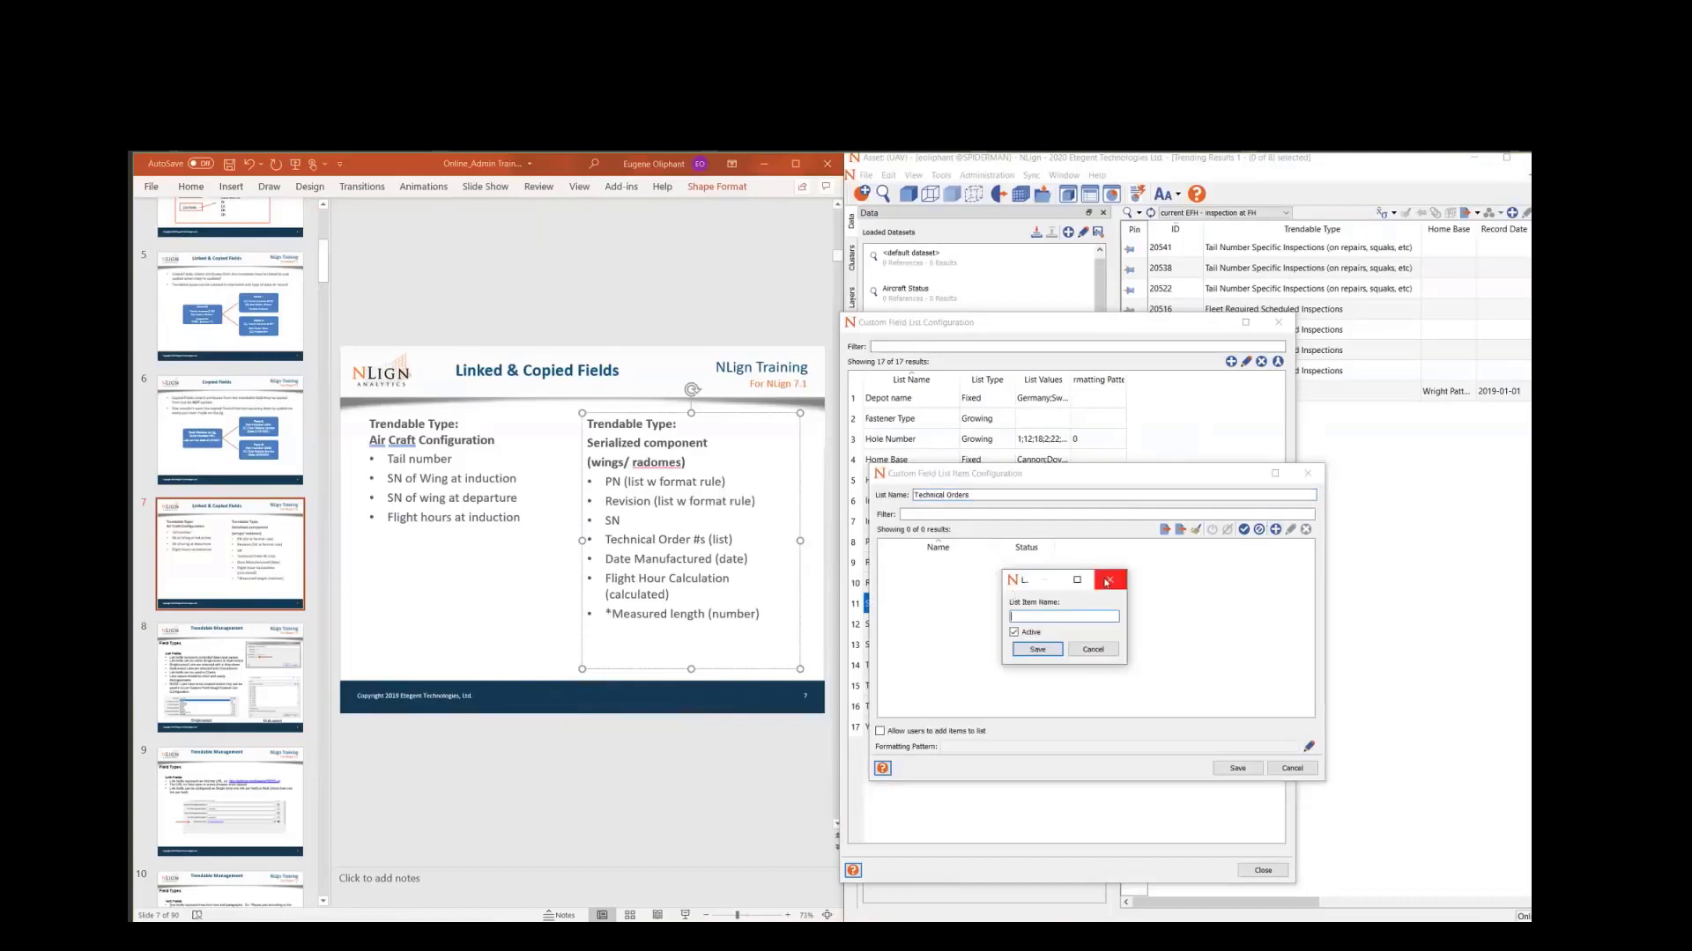
{"action": "type", "text": "123-509"}
{"action": "key", "text": "Return"}
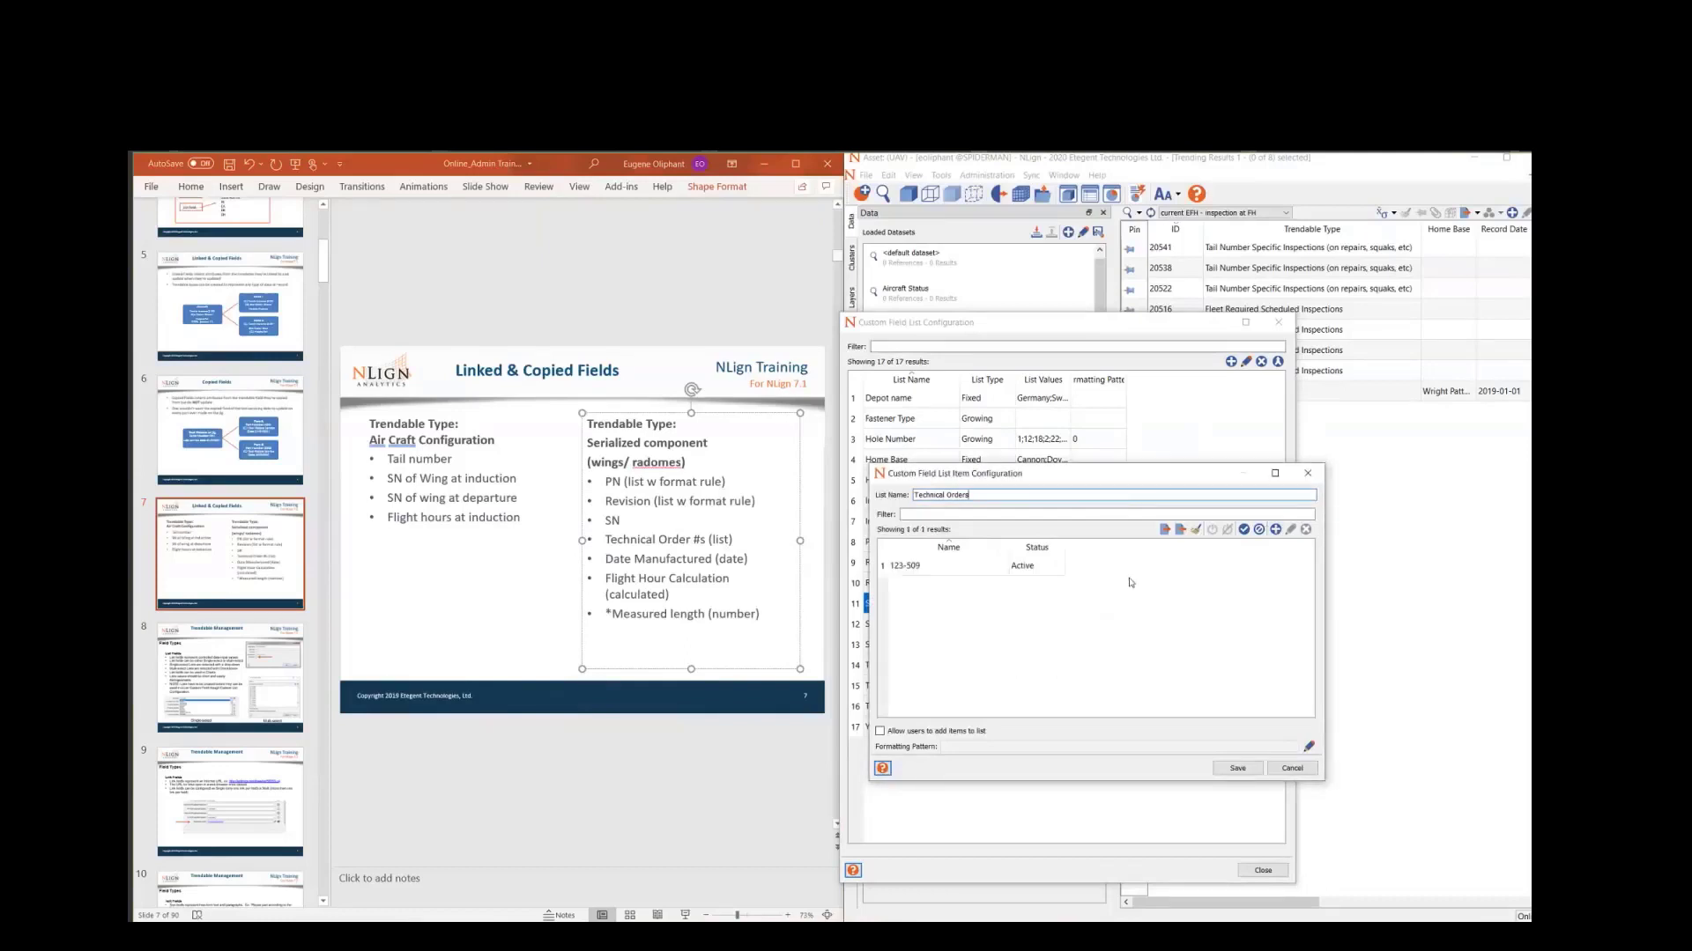
{"action": "left_click", "coordinate": [1275, 529]}
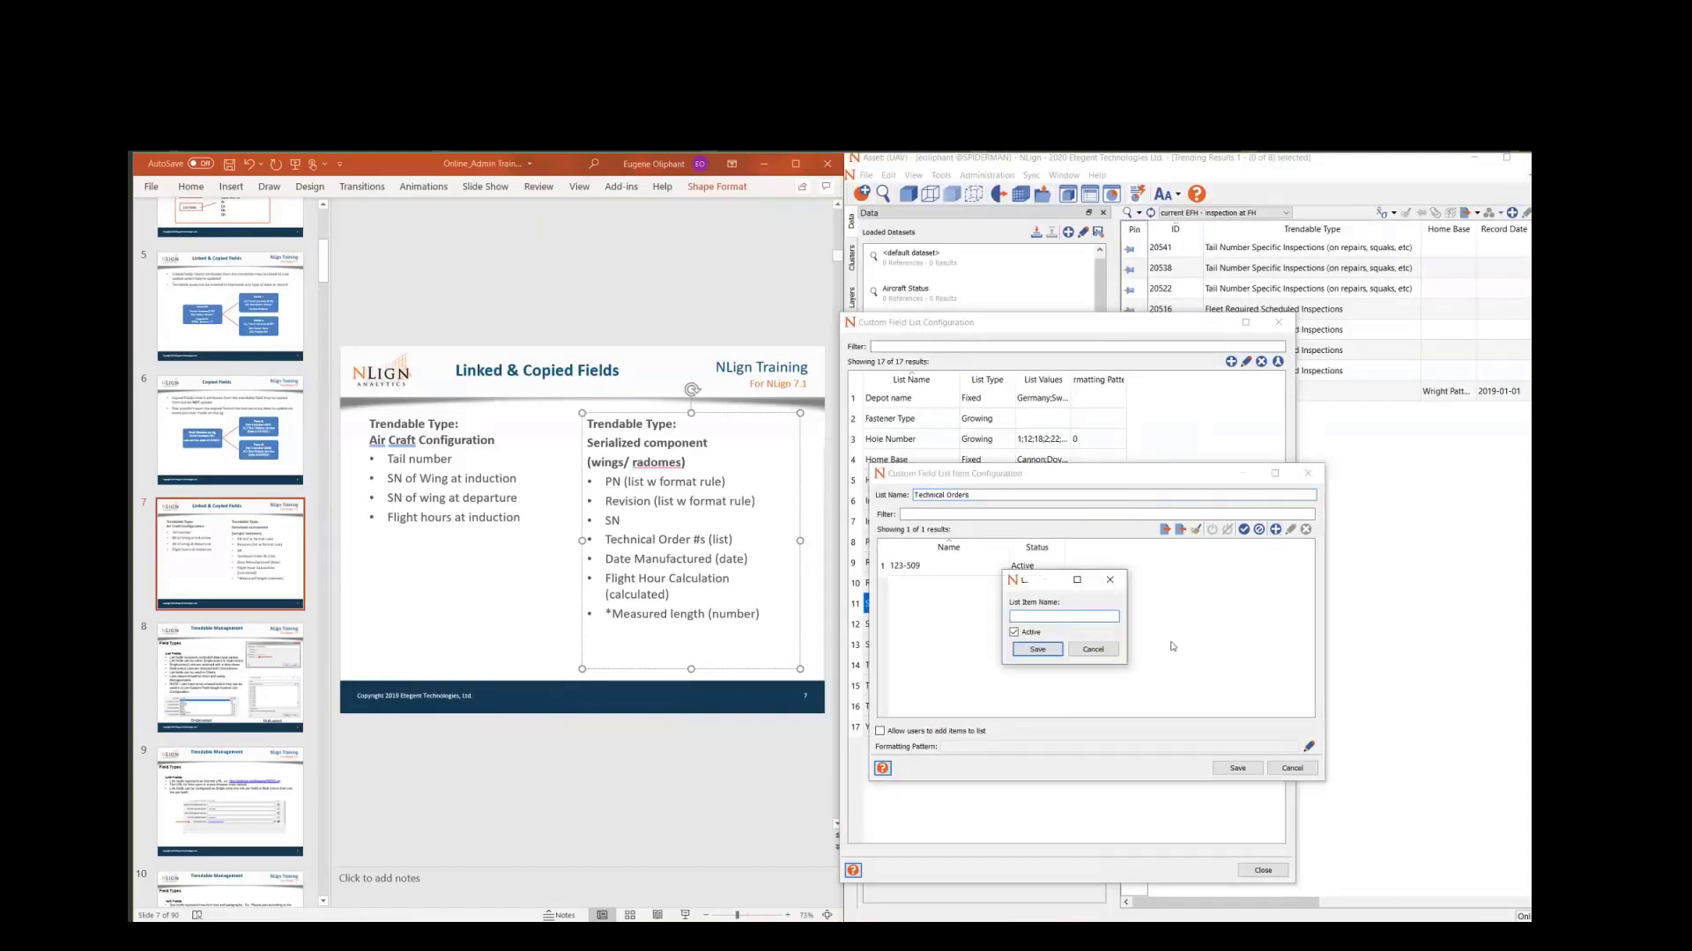
{"action": "type", "text": "124-407"}
{"action": "key", "text": "Return"}
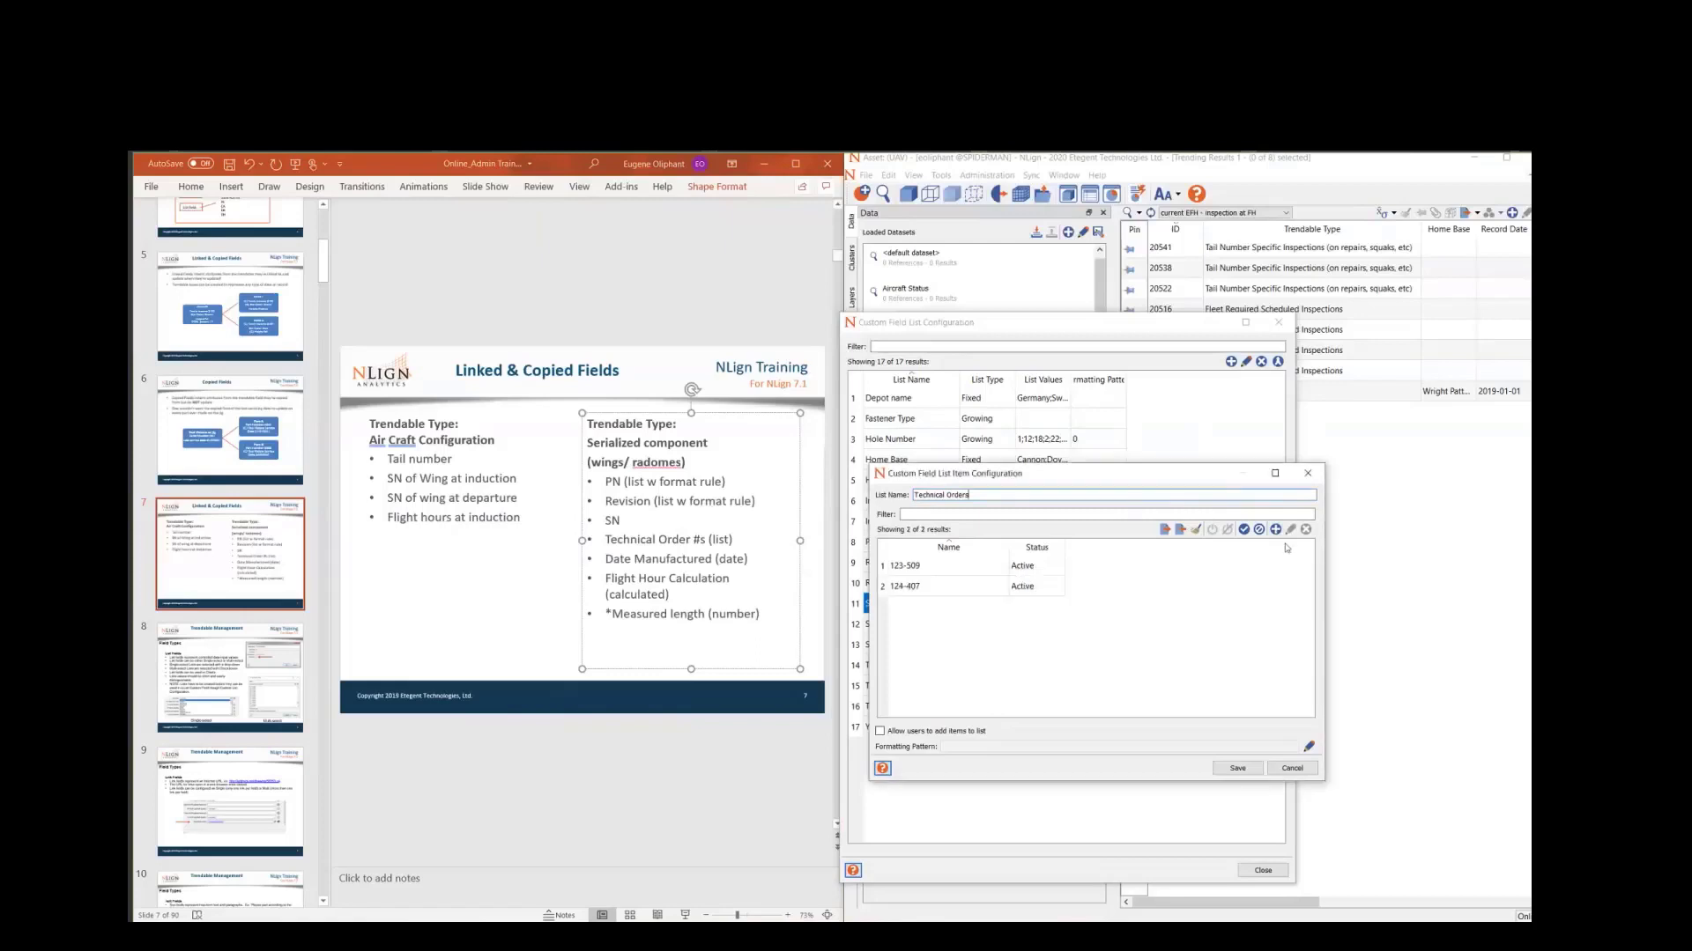
{"action": "left_click", "coordinate": [1180, 531]}
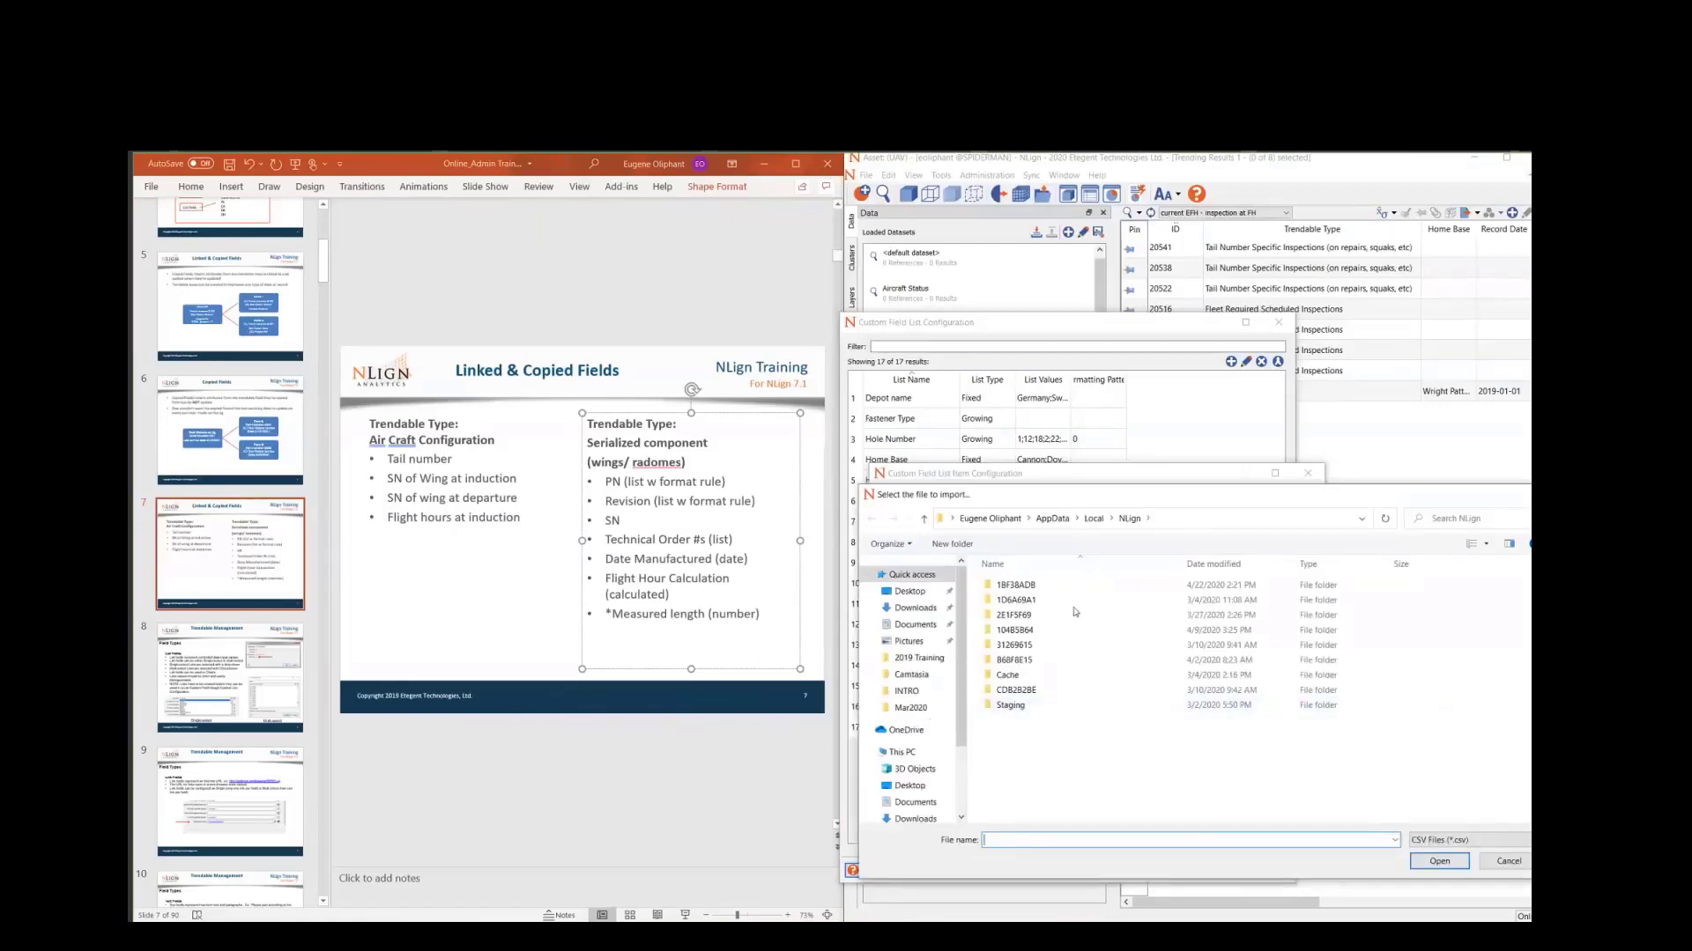
{"action": "left_click", "coordinate": [1507, 861]}
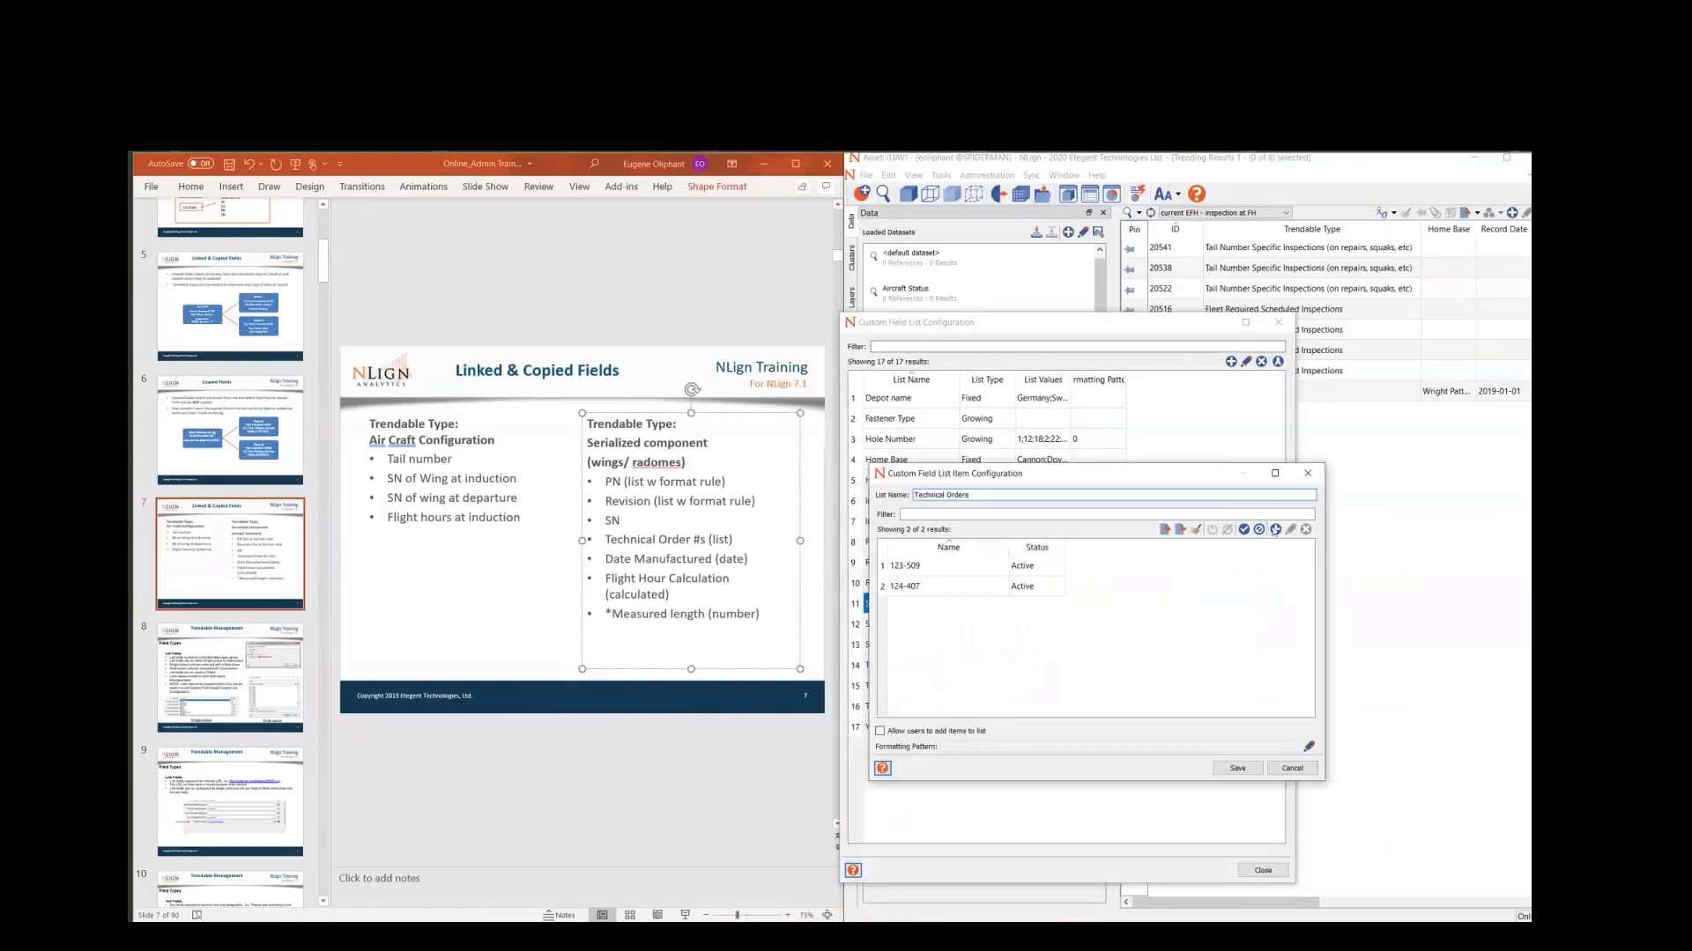
{"action": "left_click", "coordinate": [1275, 529]}
{"action": "key", "text": "Escape"}
- Save the Technical Orders list and close the custom field list configuration
{"action": "left_click", "coordinate": [1229, 767]}
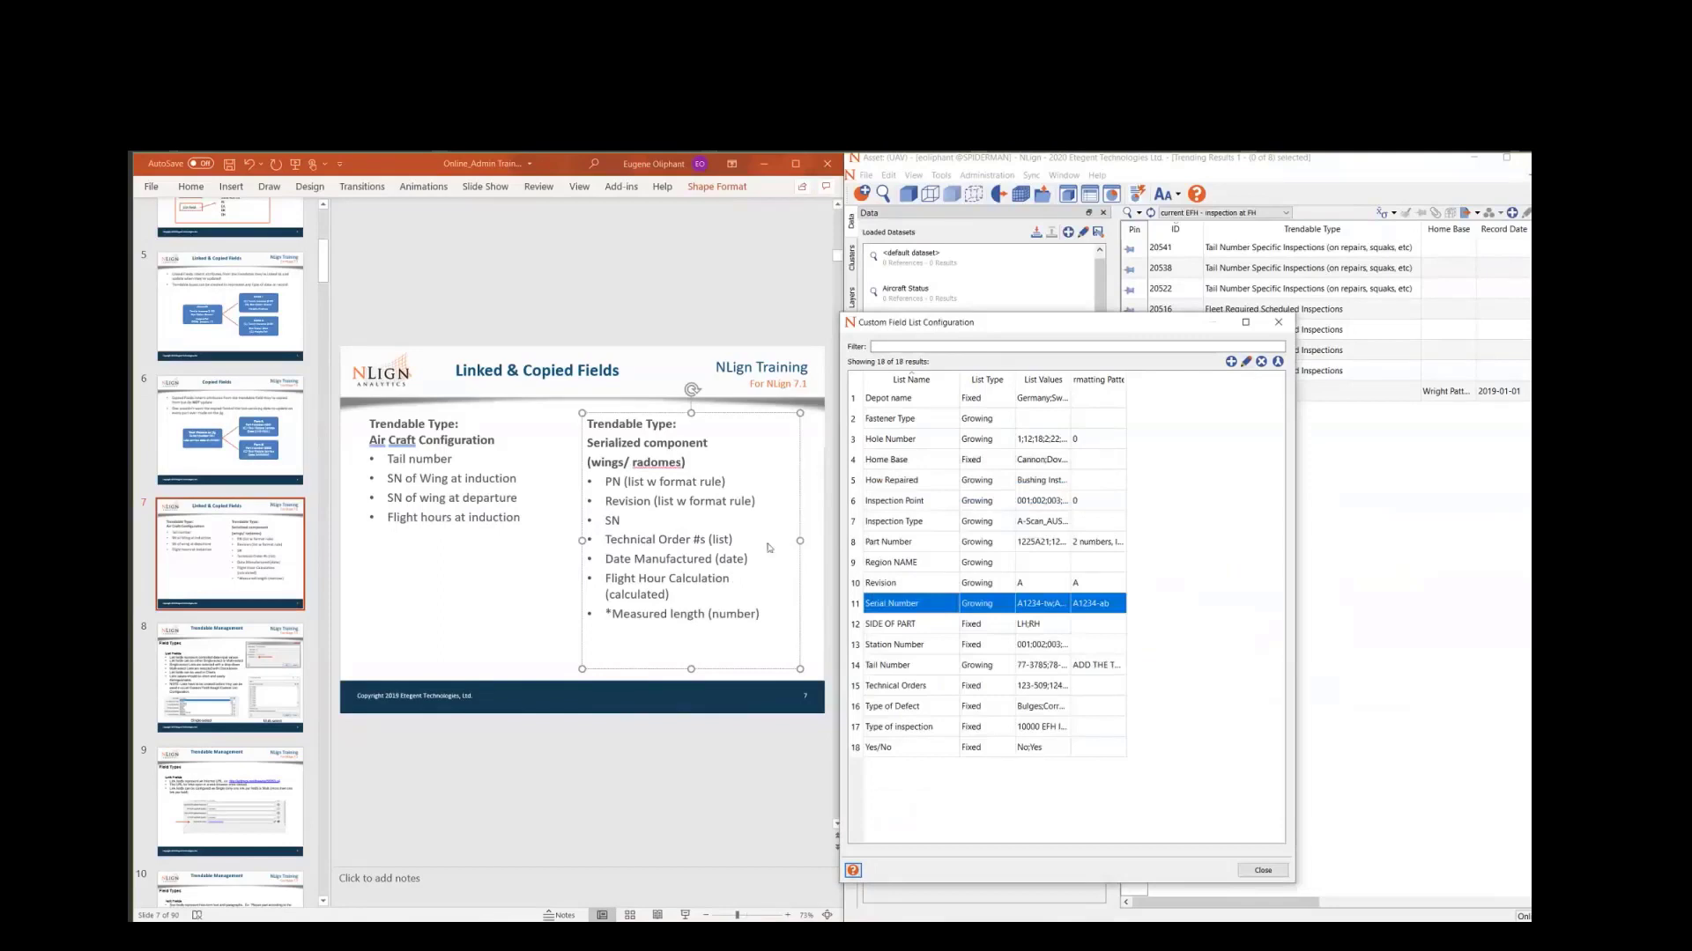
{"action": "left_click", "coordinate": [705, 565]}
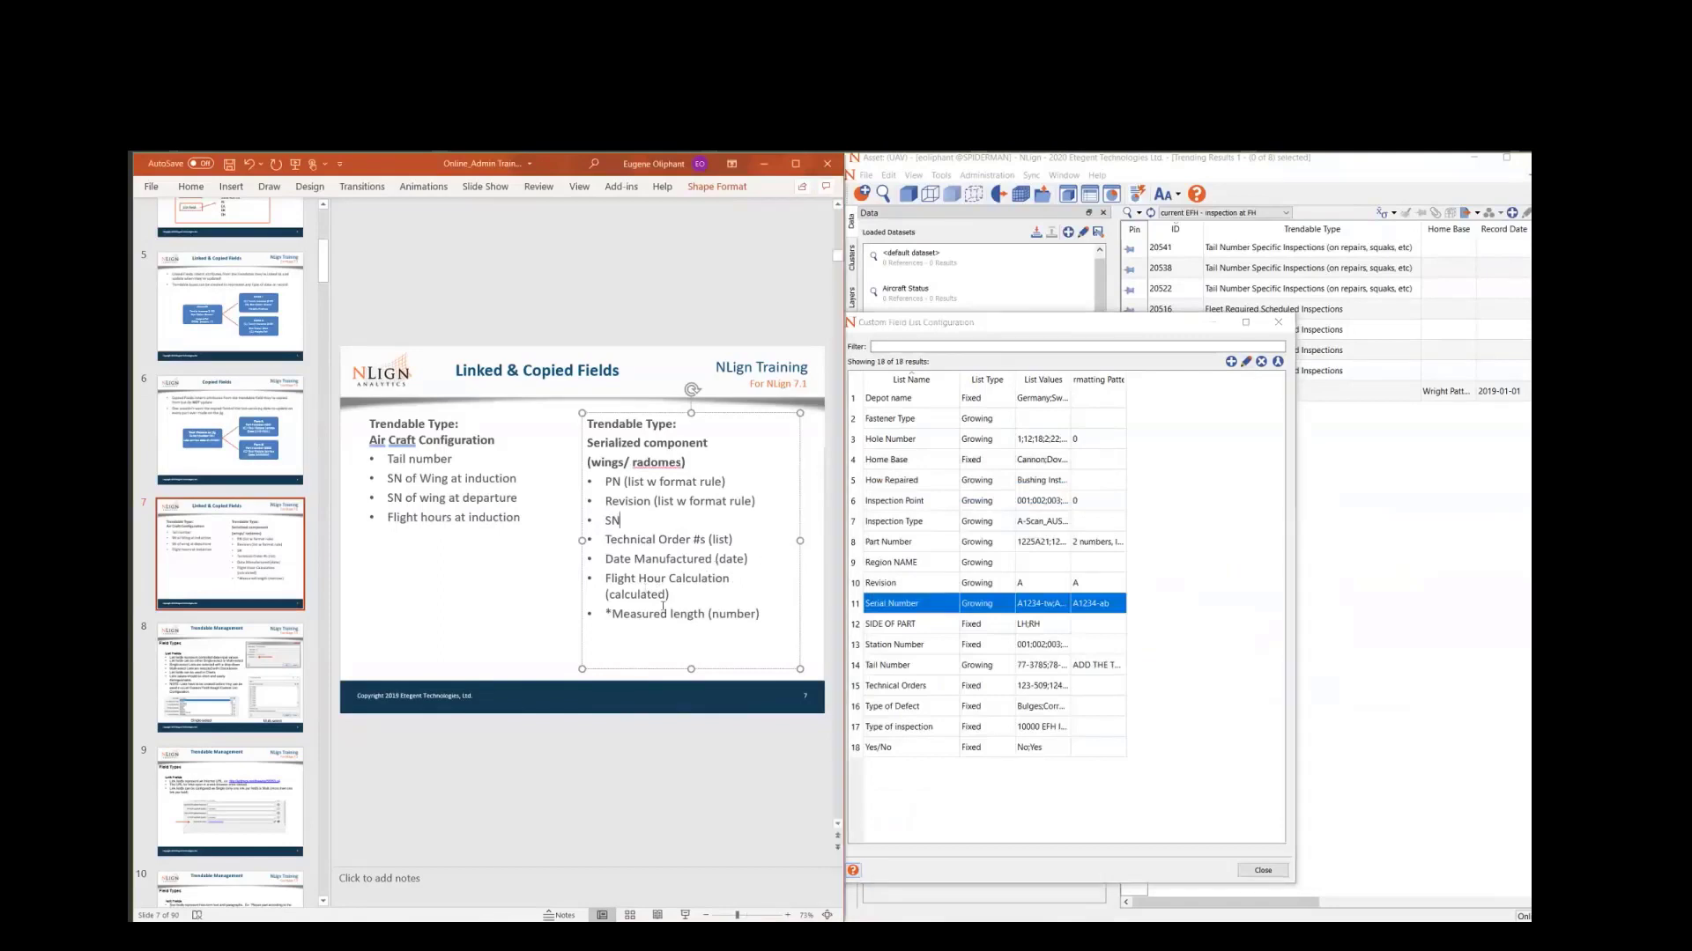
{"action": "left_click", "coordinate": [1254, 869]}
- Add a single-select list field named Revision to the custom field configuration, associated with the Revision list
{"action": "left_click", "coordinate": [986, 175]}
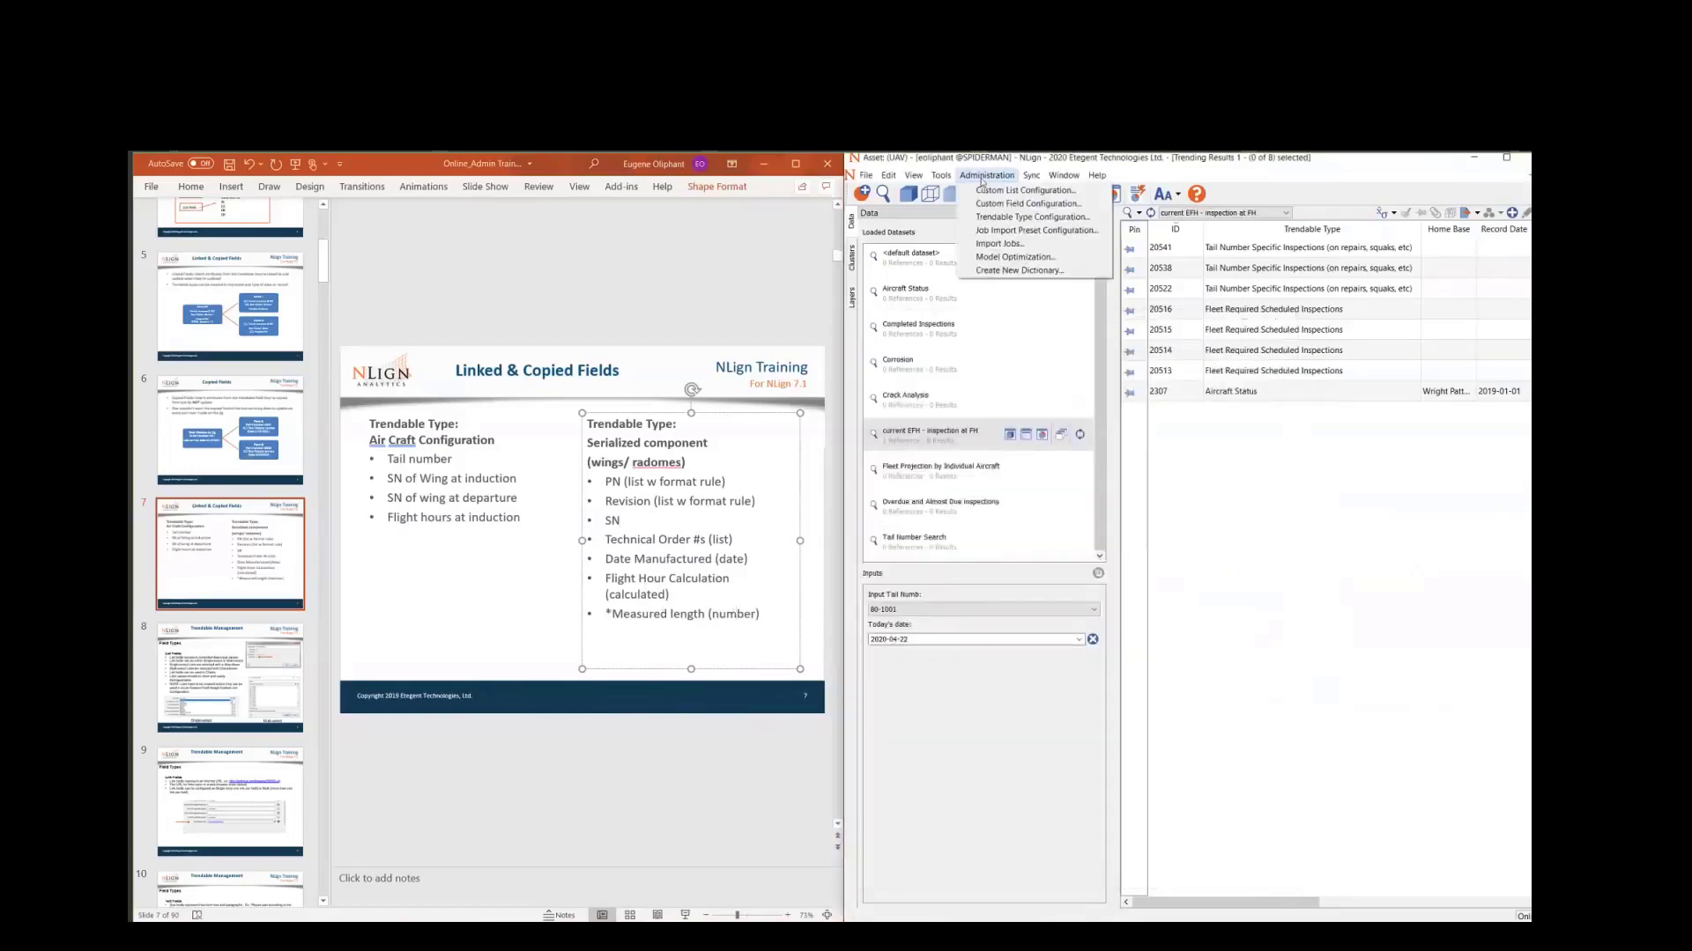
{"action": "left_click", "coordinate": [1027, 204]}
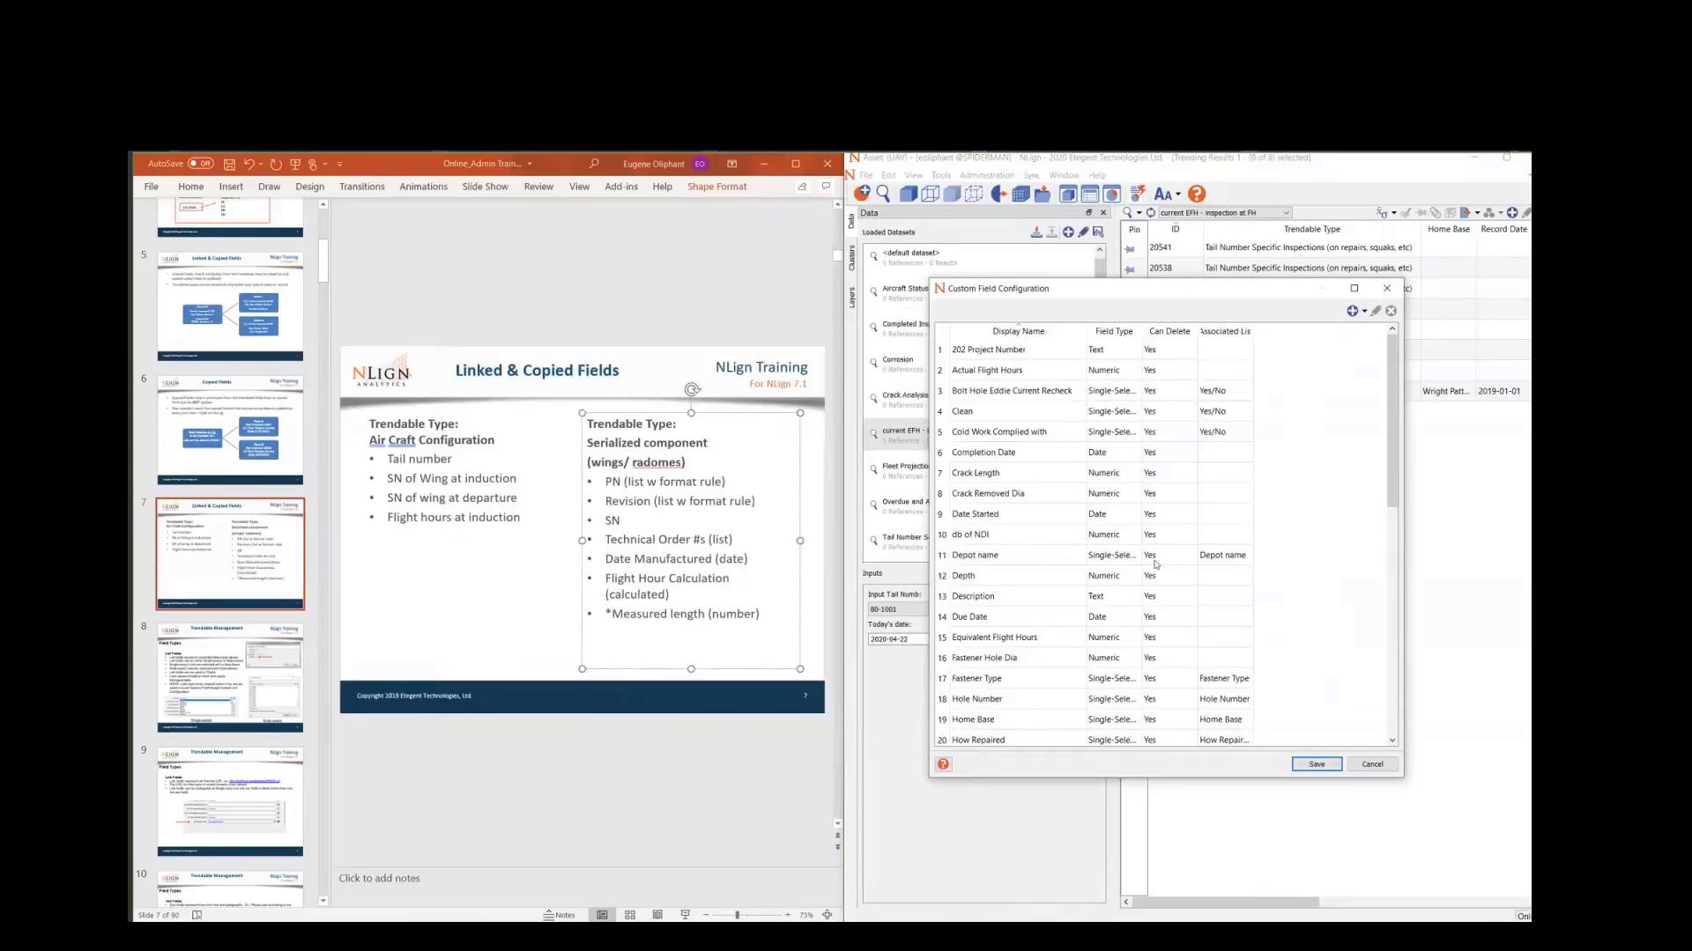
{"action": "left_click", "coordinate": [1365, 313]}
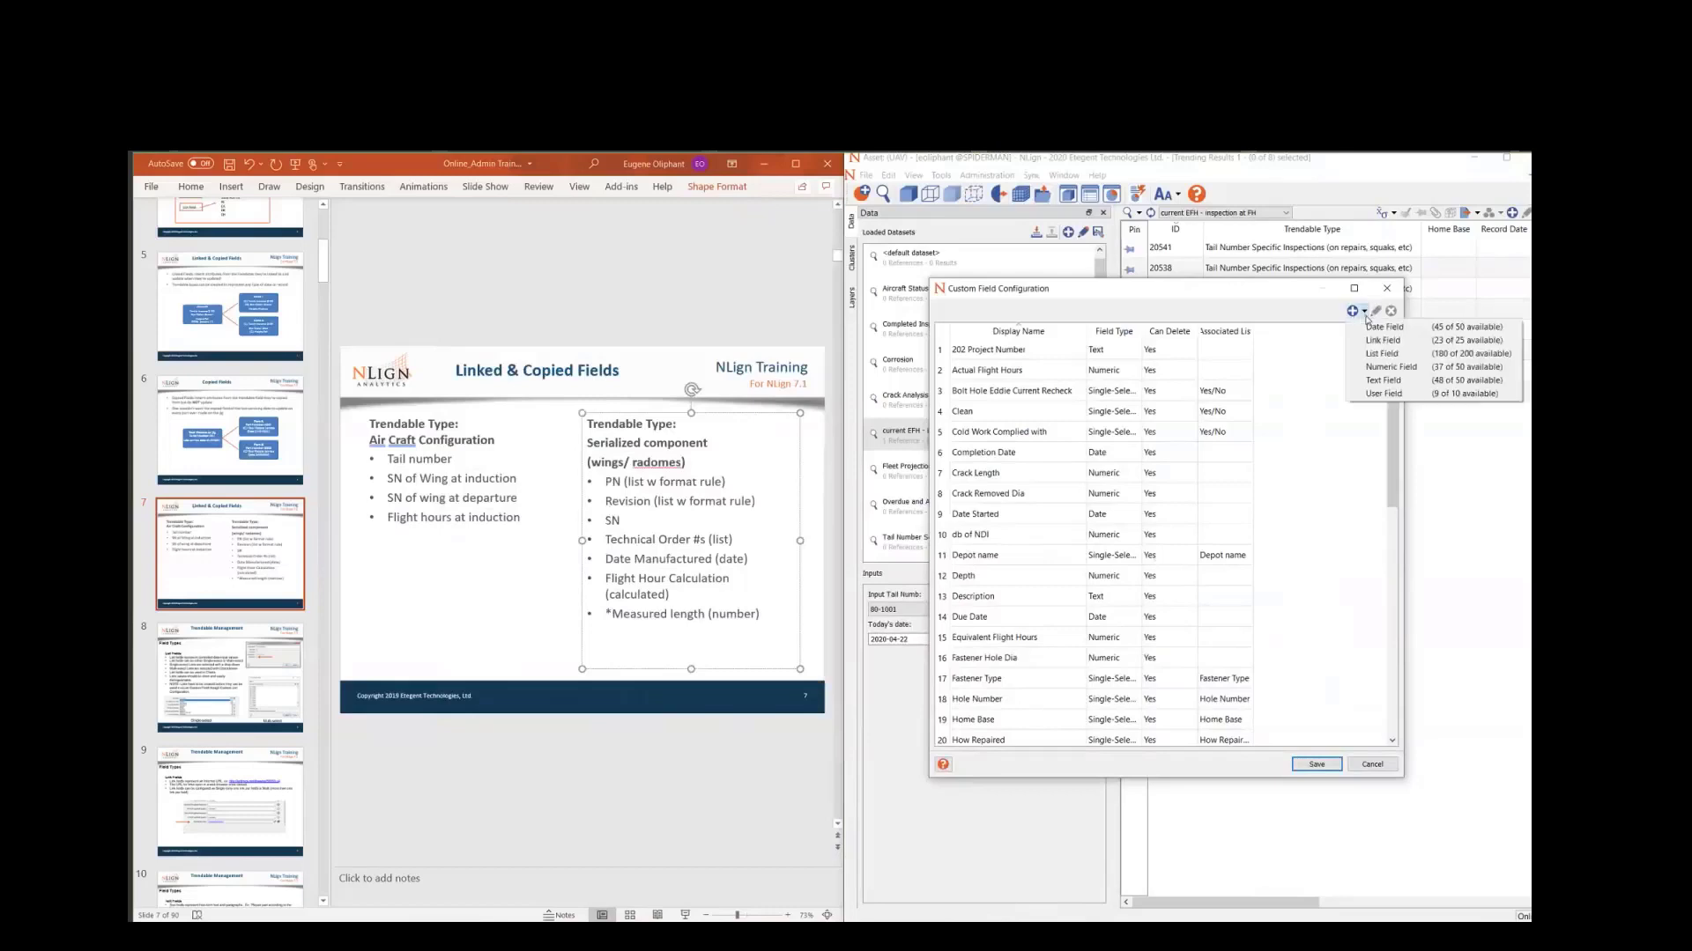
{"action": "left_click", "coordinate": [1399, 354]}
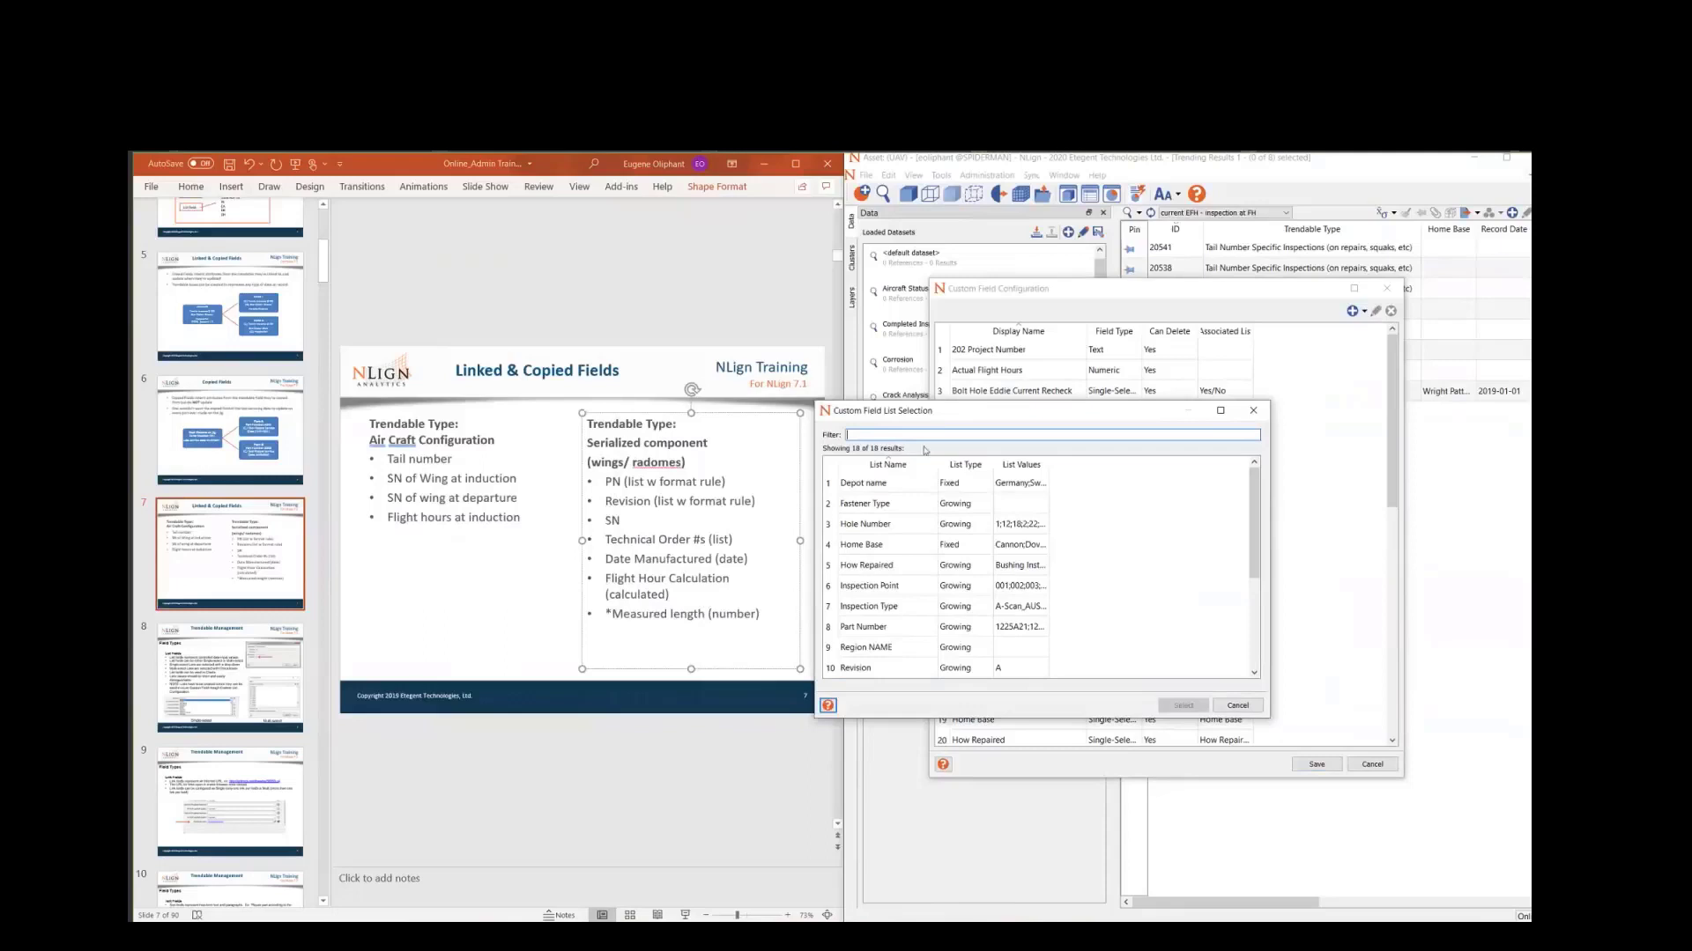
{"action": "type", "text": "revi"}
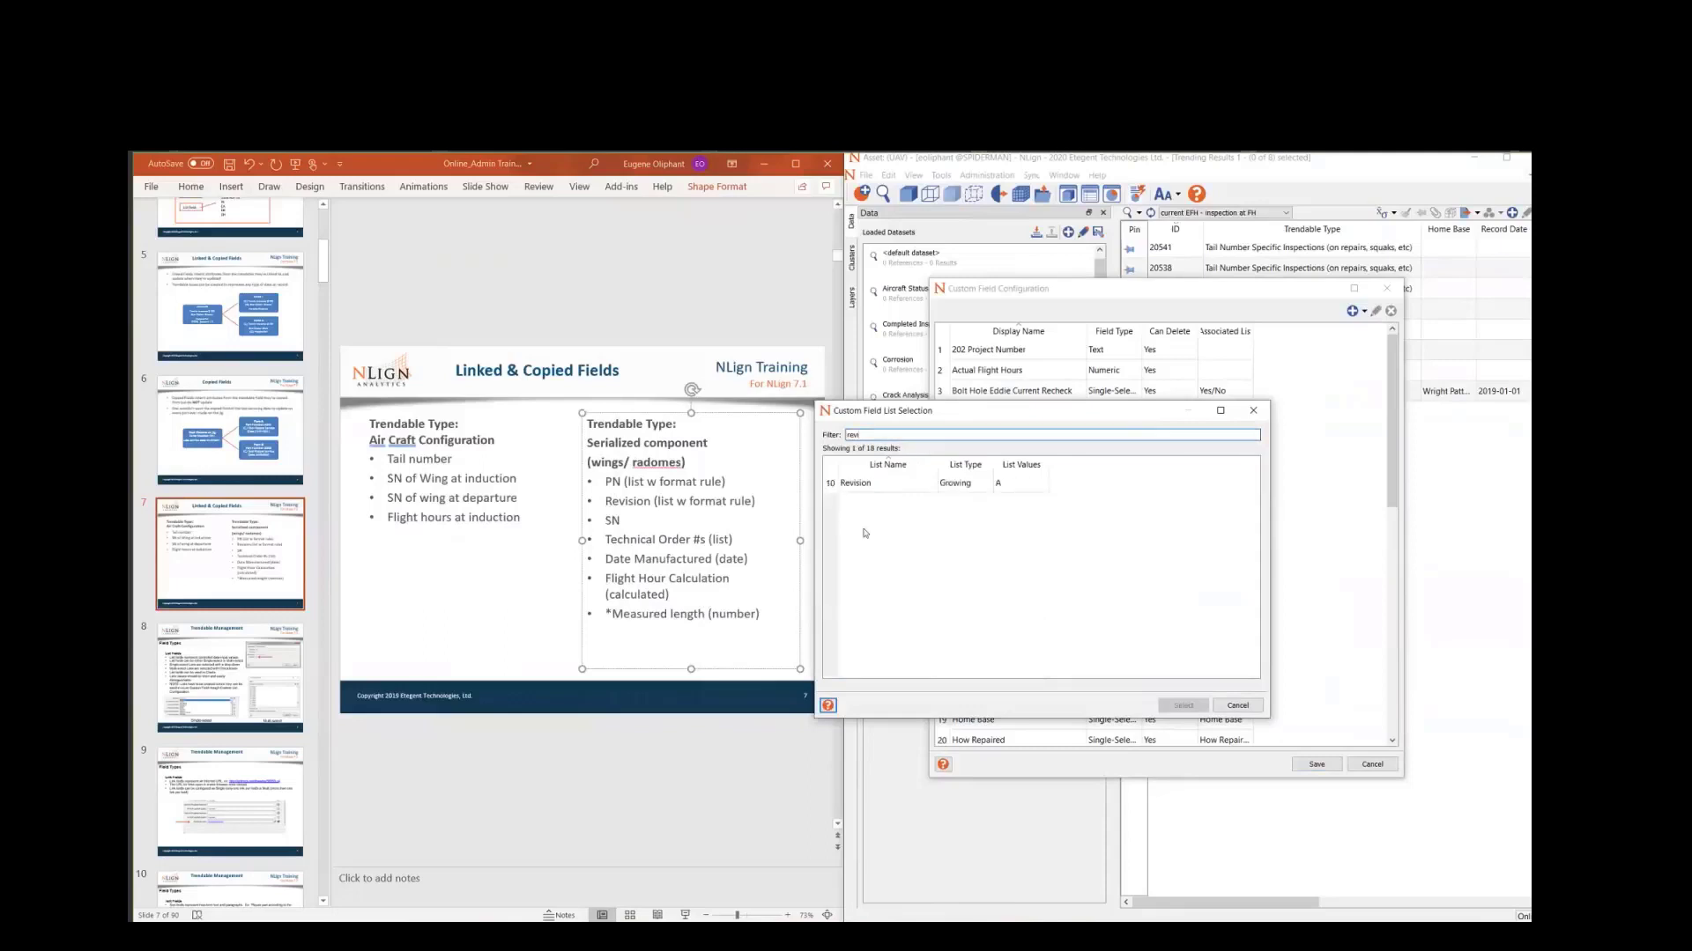
{"action": "double_click", "coordinate": [891, 492]}
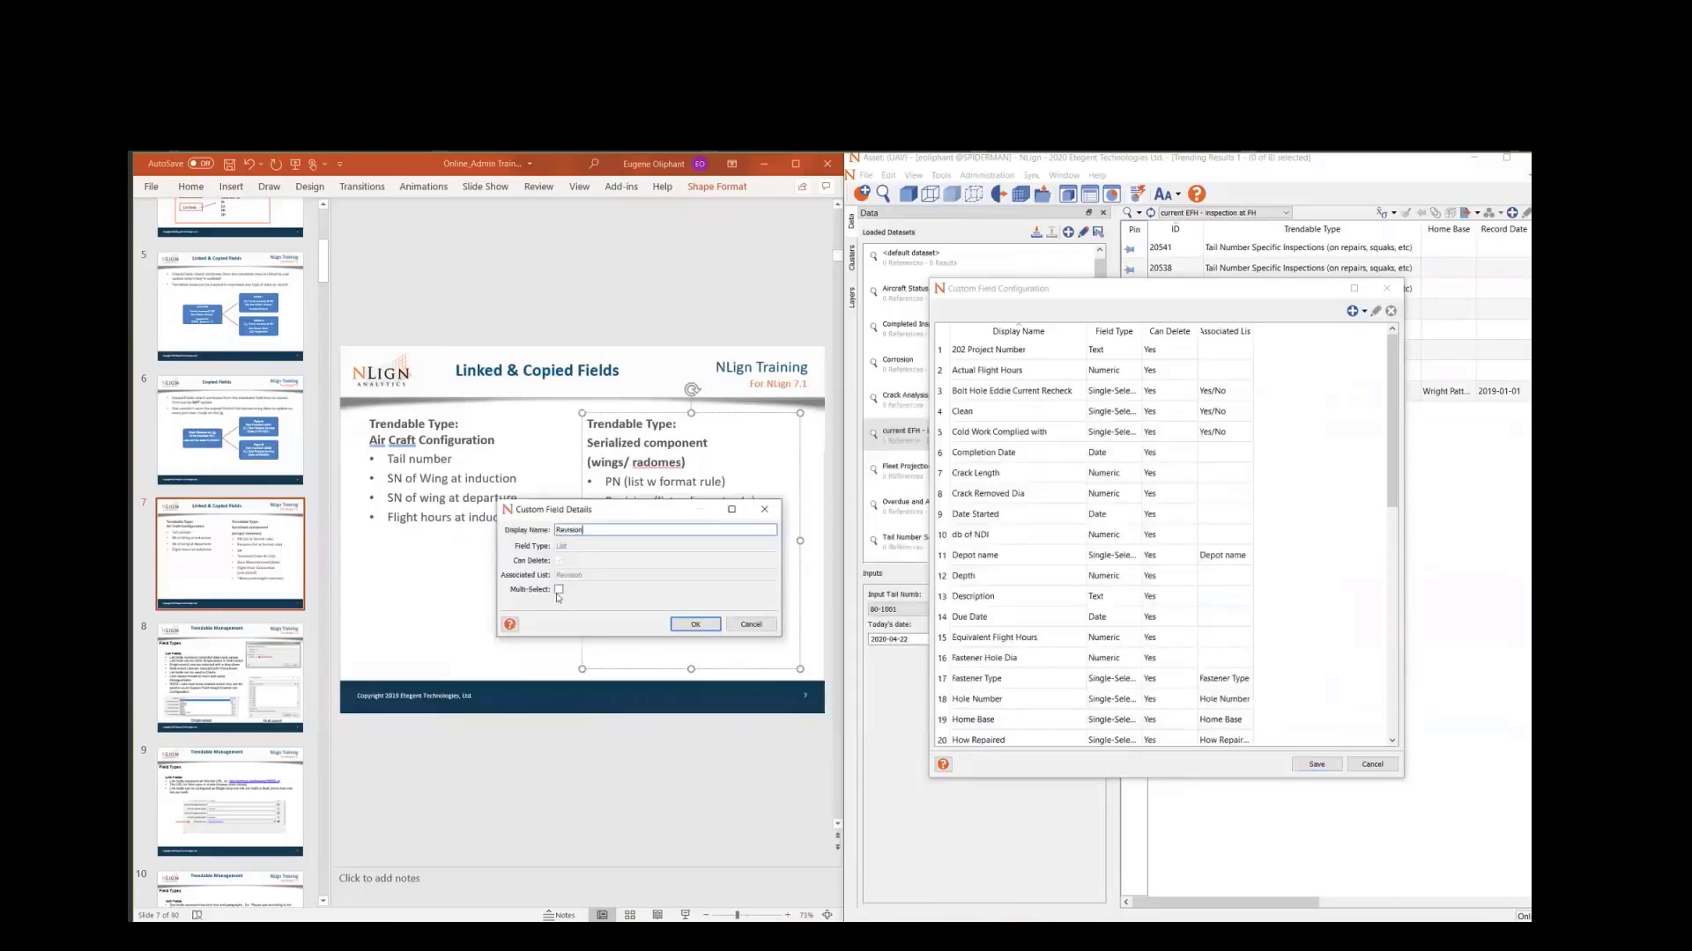
{"action": "left_click", "coordinate": [695, 625]}
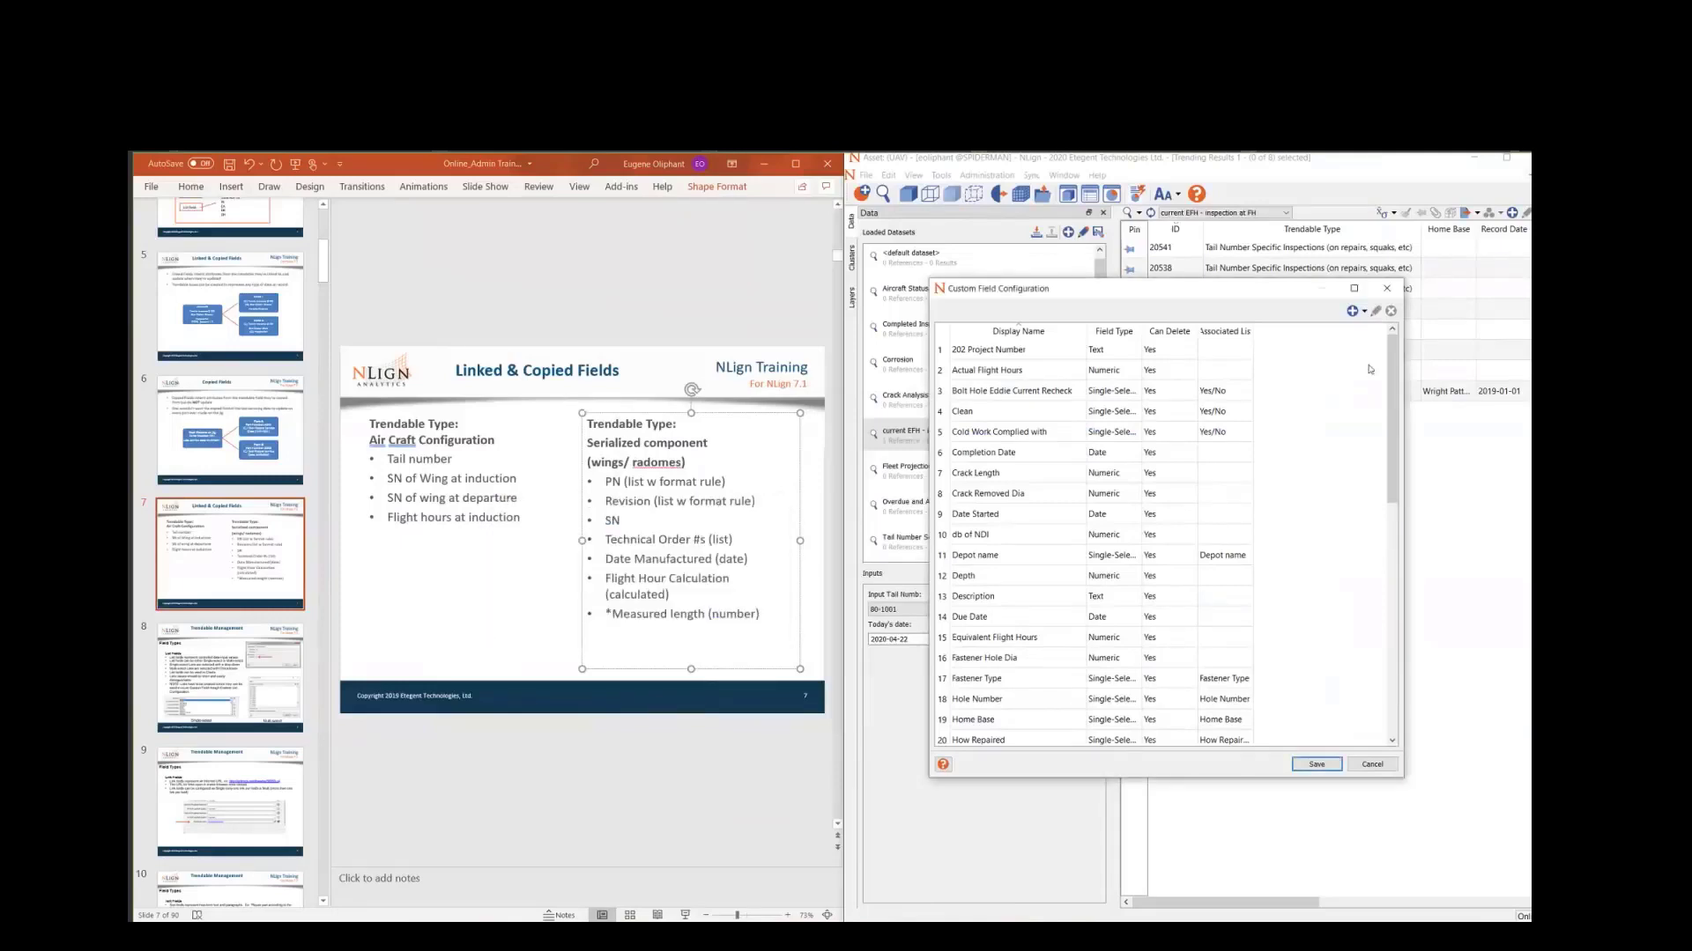
- Add a date field named Date Manufactured to the custom fields
{"action": "left_click", "coordinate": [1353, 312]}
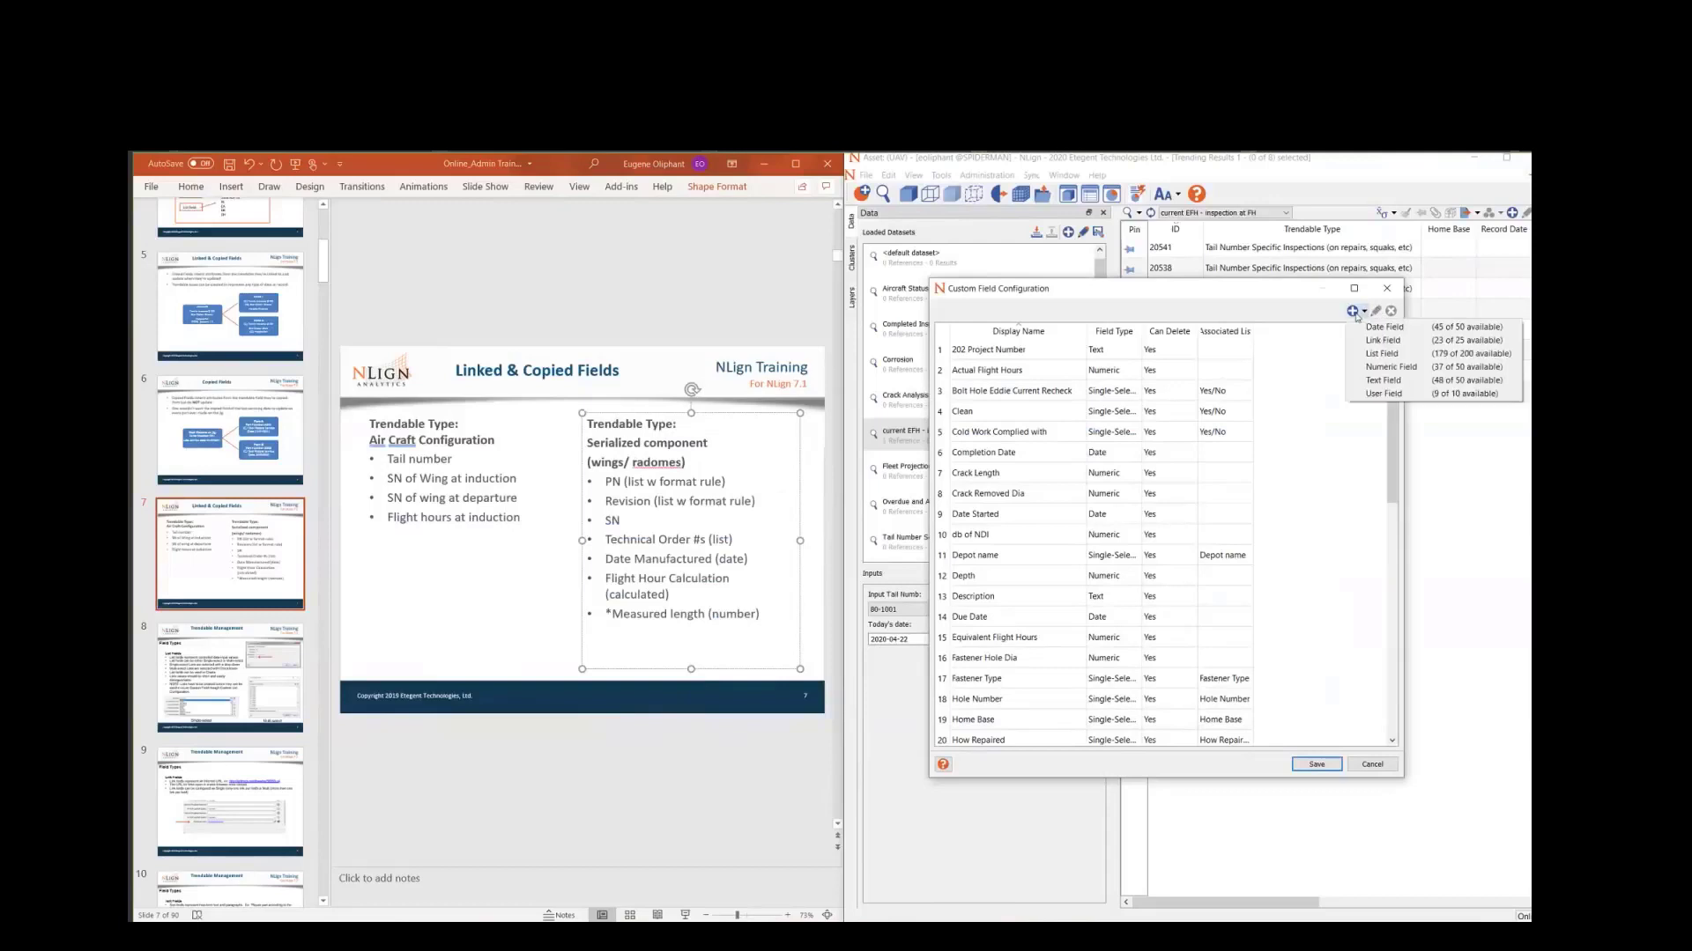
{"action": "left_click", "coordinate": [1385, 327]}
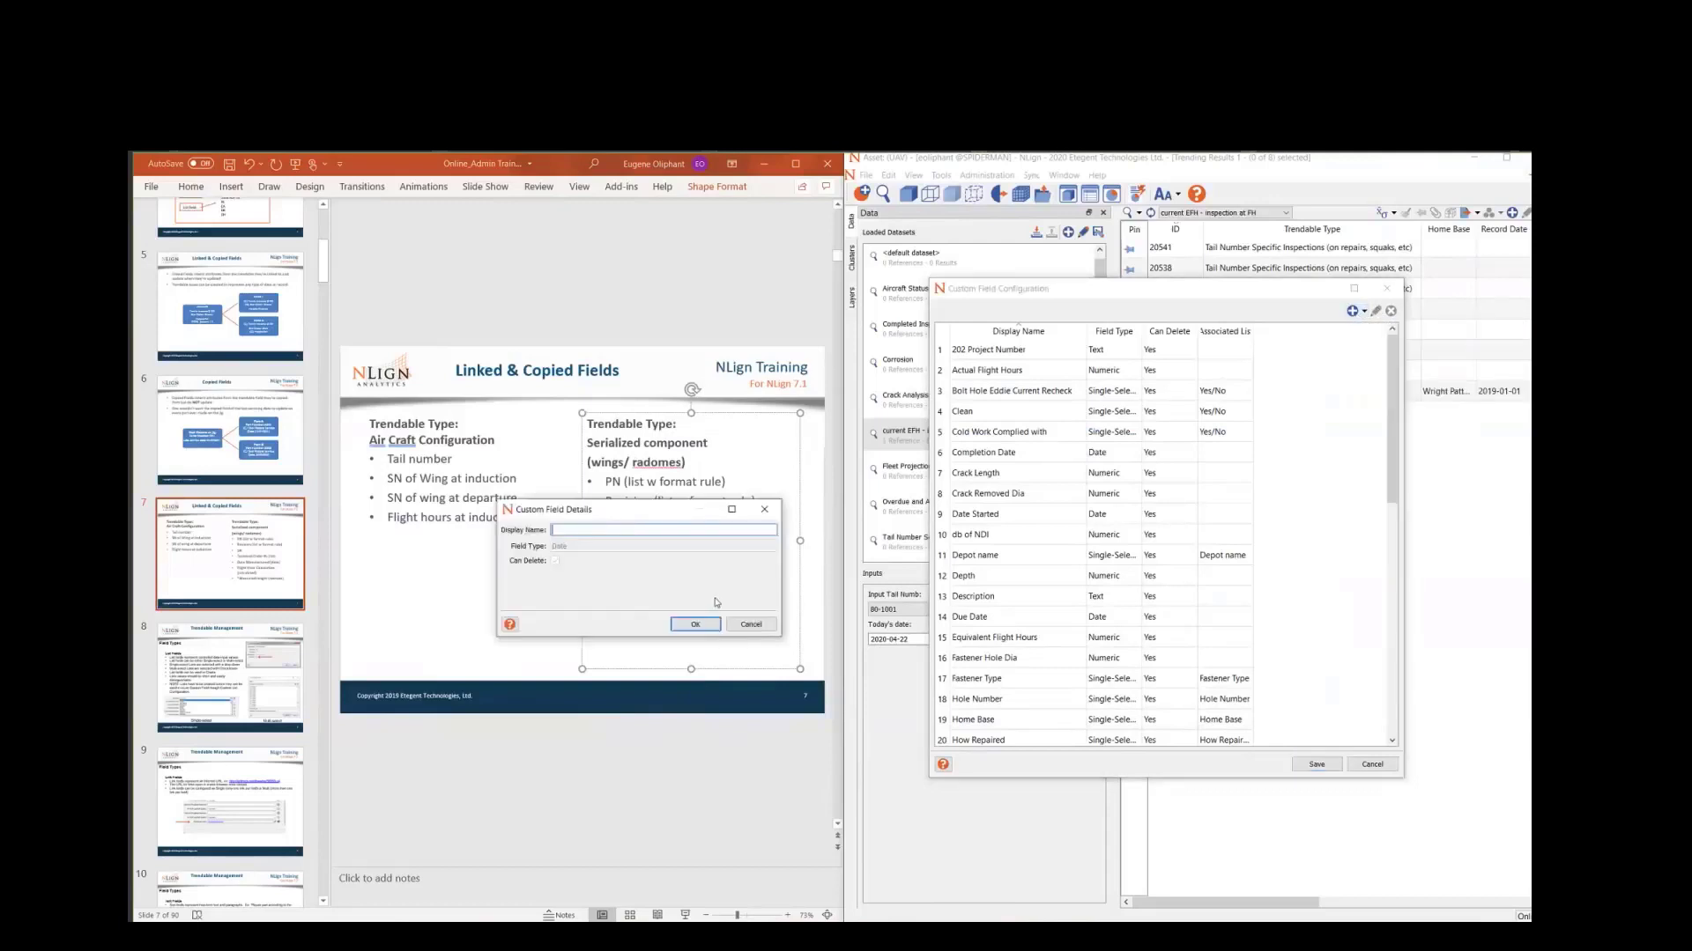
{"action": "left_click_drag", "start_coordinate": [620, 509], "coordinate": [701, 592]}
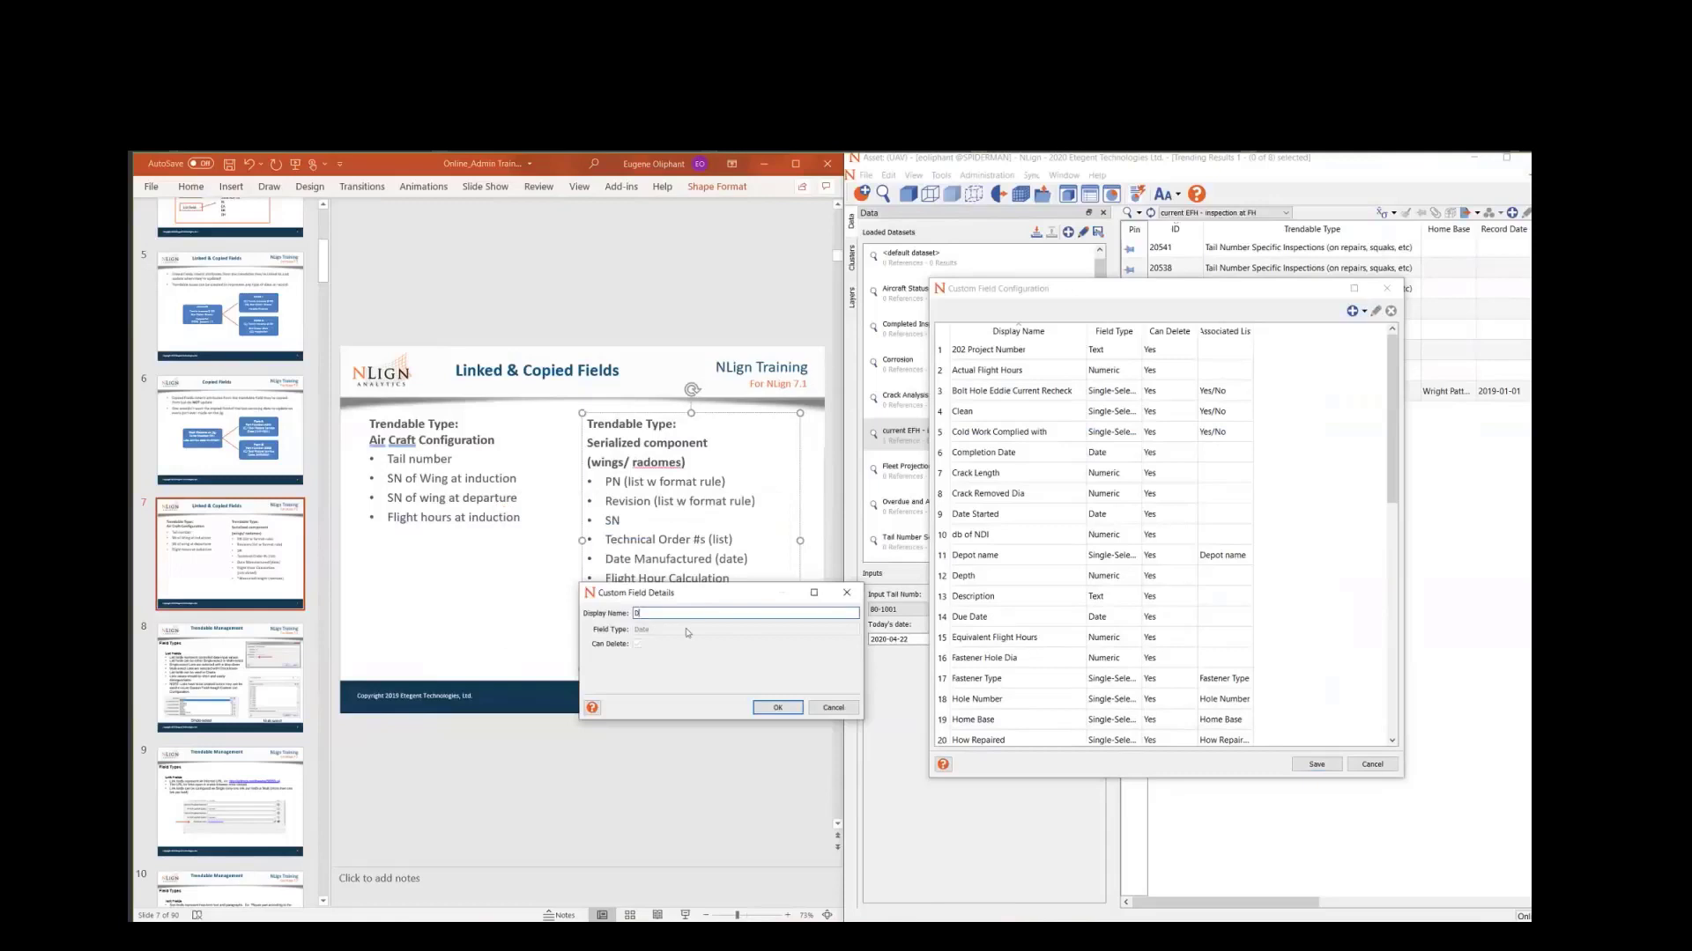
{"action": "type", "text": "Date Manufactured"}
{"action": "left_click", "coordinate": [773, 705]}
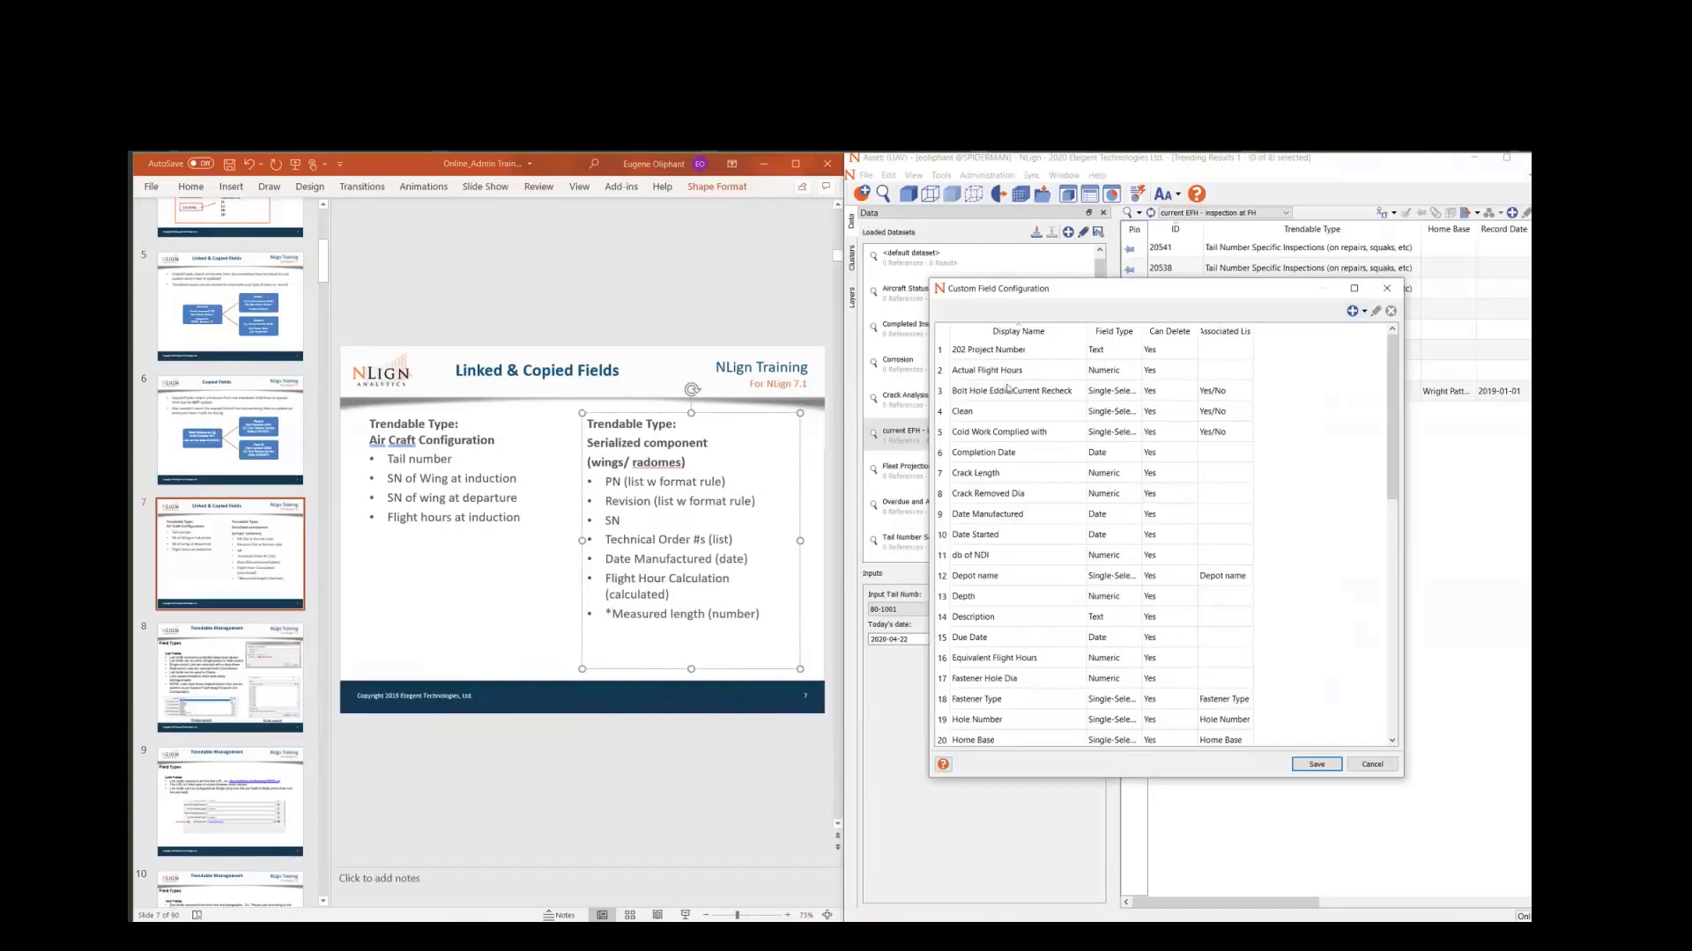
- Look through the existing custom fields down to Serial Number to check which of the slide's fields are already defined
{"action": "left_click", "coordinate": [1008, 390]}
{"action": "key", "text": "Down"}
{"action": "key", "text": "Down"}
{"action": "key", "text": "Down"}
{"action": "key", "text": "Down"}
{"action": "key", "text": "Down"}
{"action": "key", "text": "Down"}
{"action": "key", "text": "Down"}
{"action": "key", "text": "Down"}
{"action": "key", "text": "Down"}
{"action": "key", "text": "Down"}
{"action": "key", "text": "Down"}
{"action": "key", "text": "Down"}
{"action": "key", "text": "Down"}
{"action": "key", "text": "Down"}
{"action": "key", "text": "Down"}
{"action": "key", "text": "Down"}
{"action": "key", "text": "Down"}
{"action": "key", "text": "Down"}
{"action": "key", "text": "Down"}
{"action": "key", "text": "Down"}
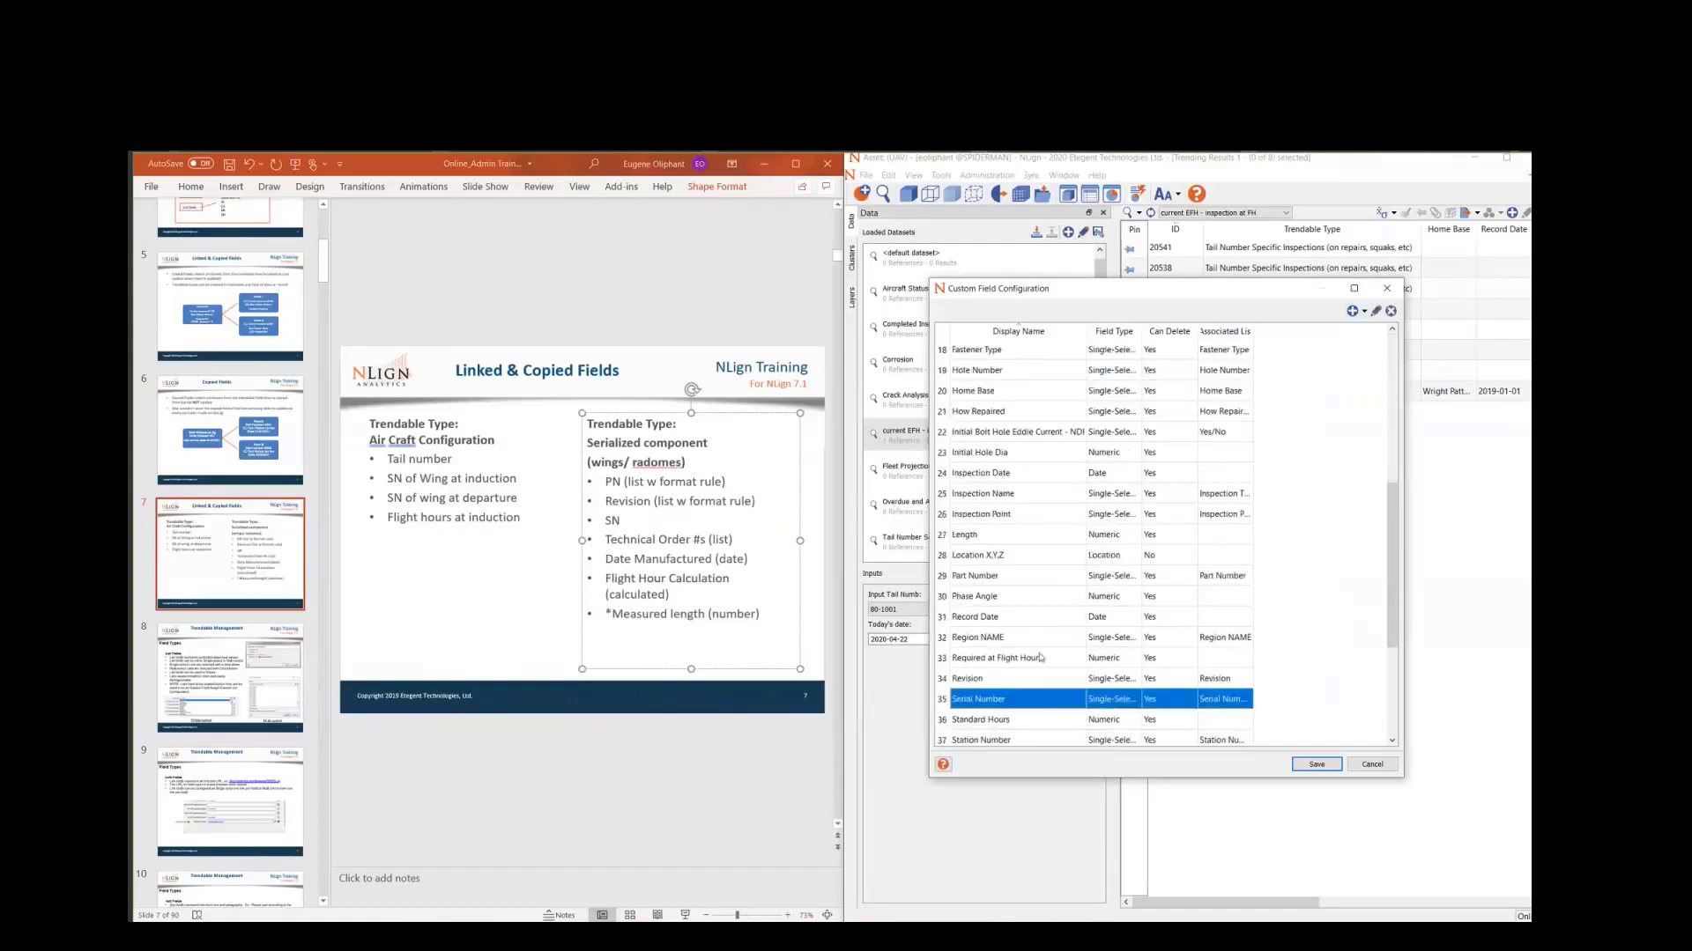
- Check the existing Required at Flight Hour, Record Date and Part Number custom fields against the slide's field list
{"action": "left_click", "coordinate": [1005, 663]}
{"action": "left_click", "coordinate": [998, 574]}
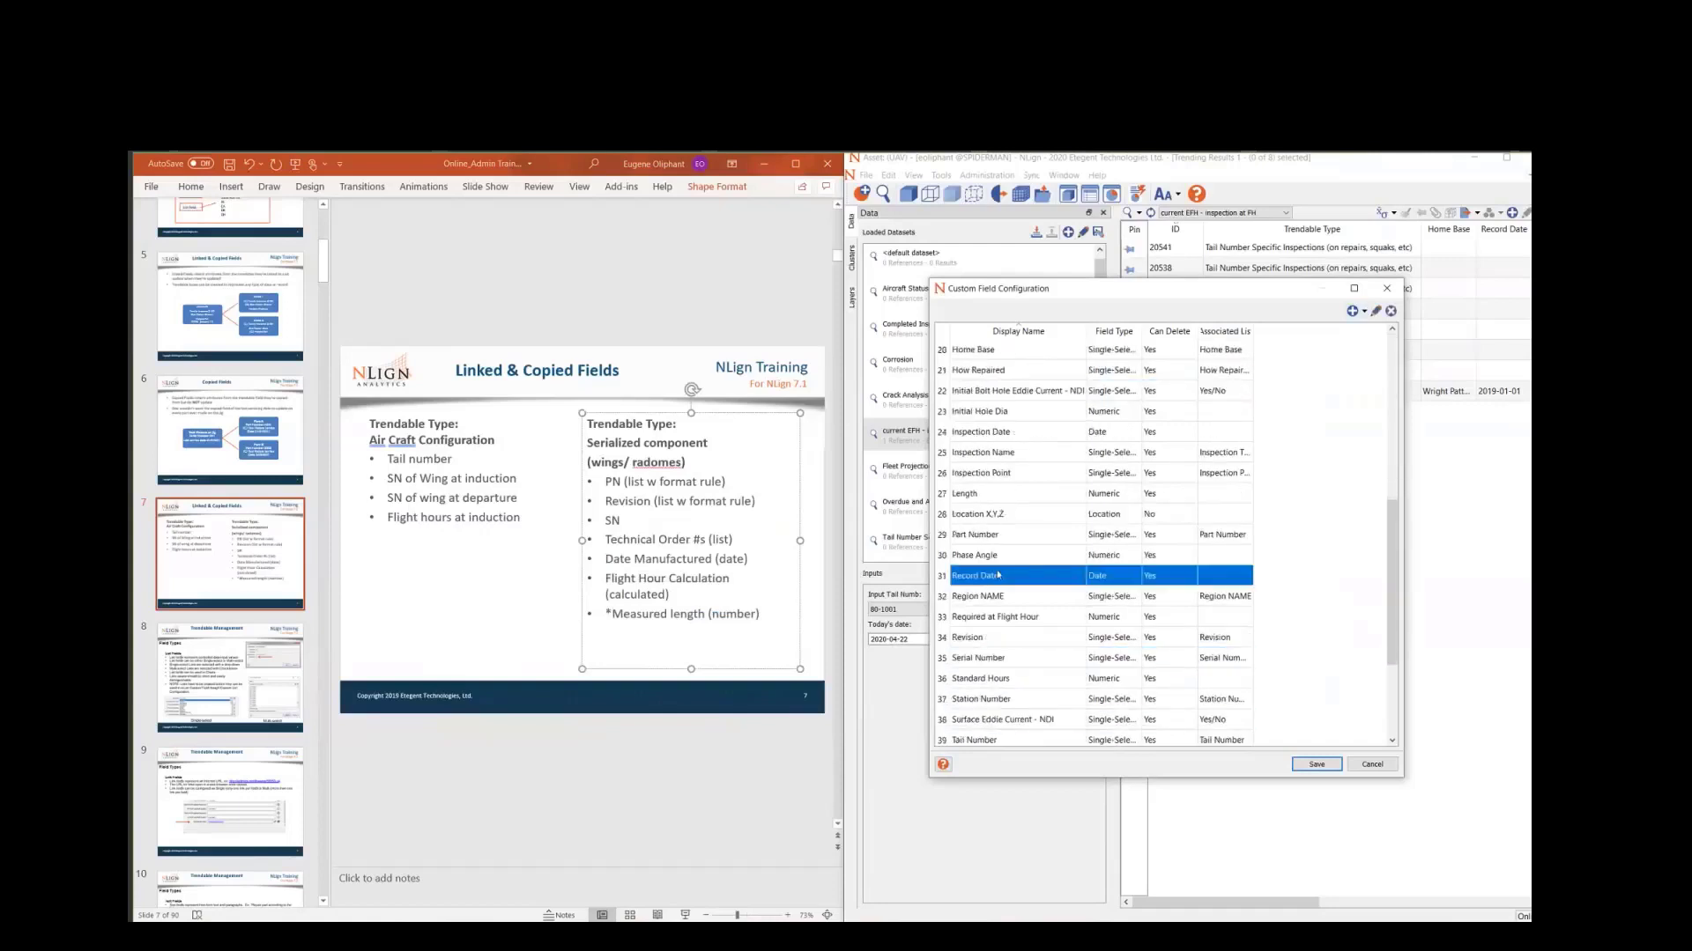
{"action": "left_click", "coordinate": [994, 536]}
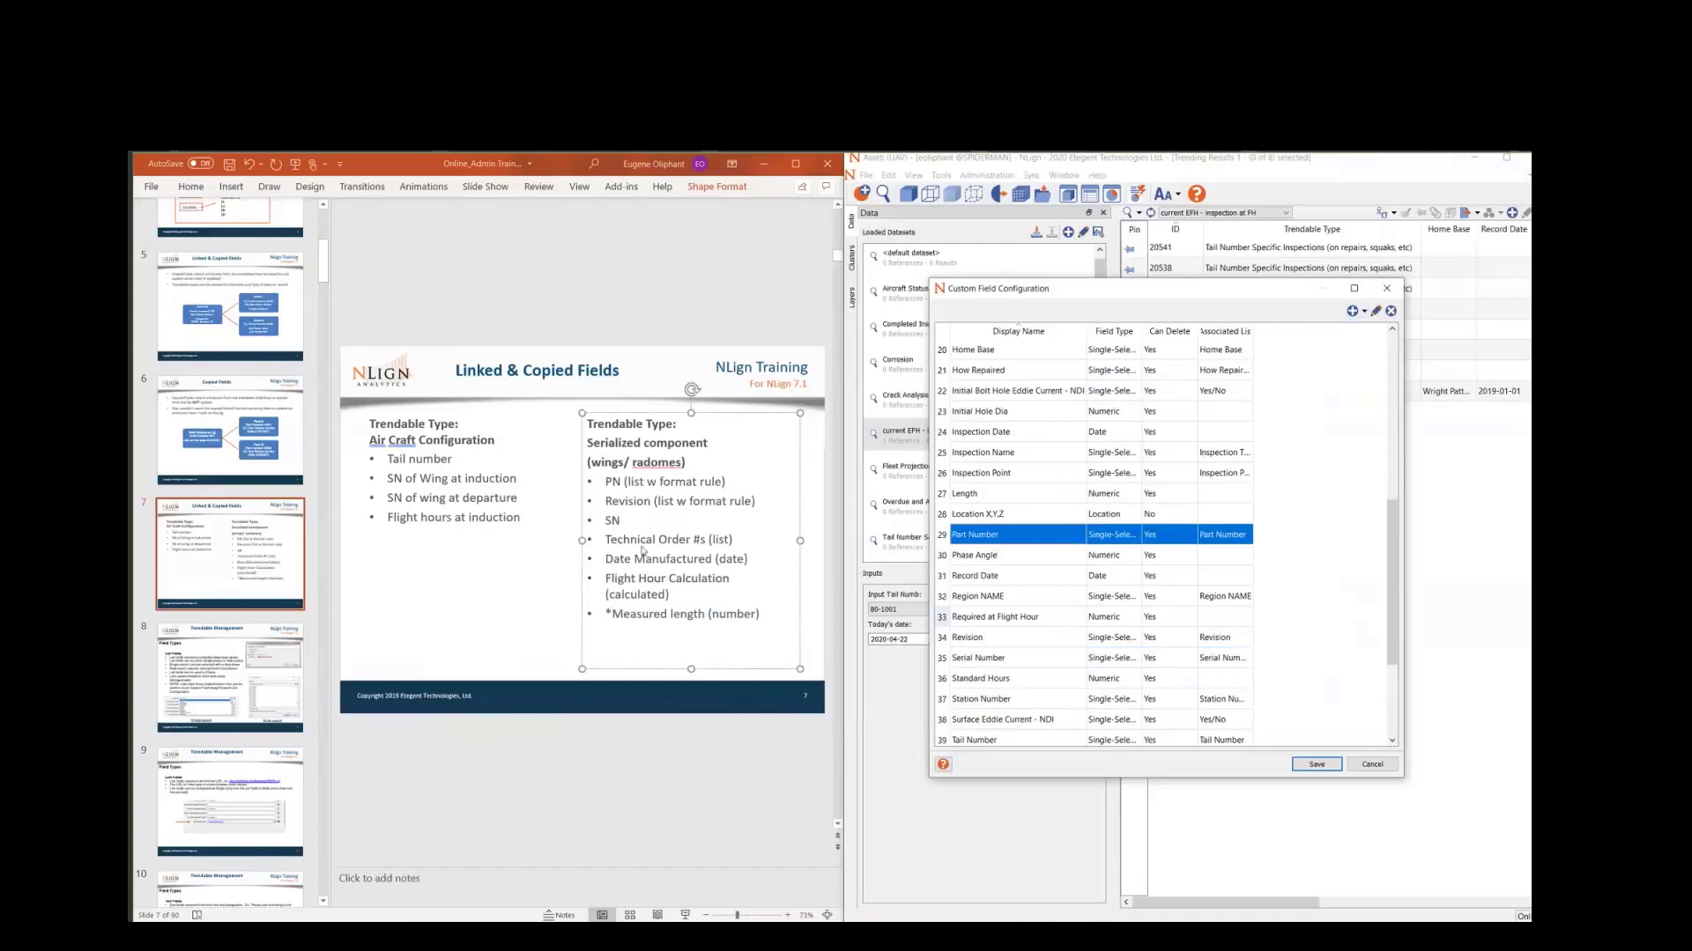
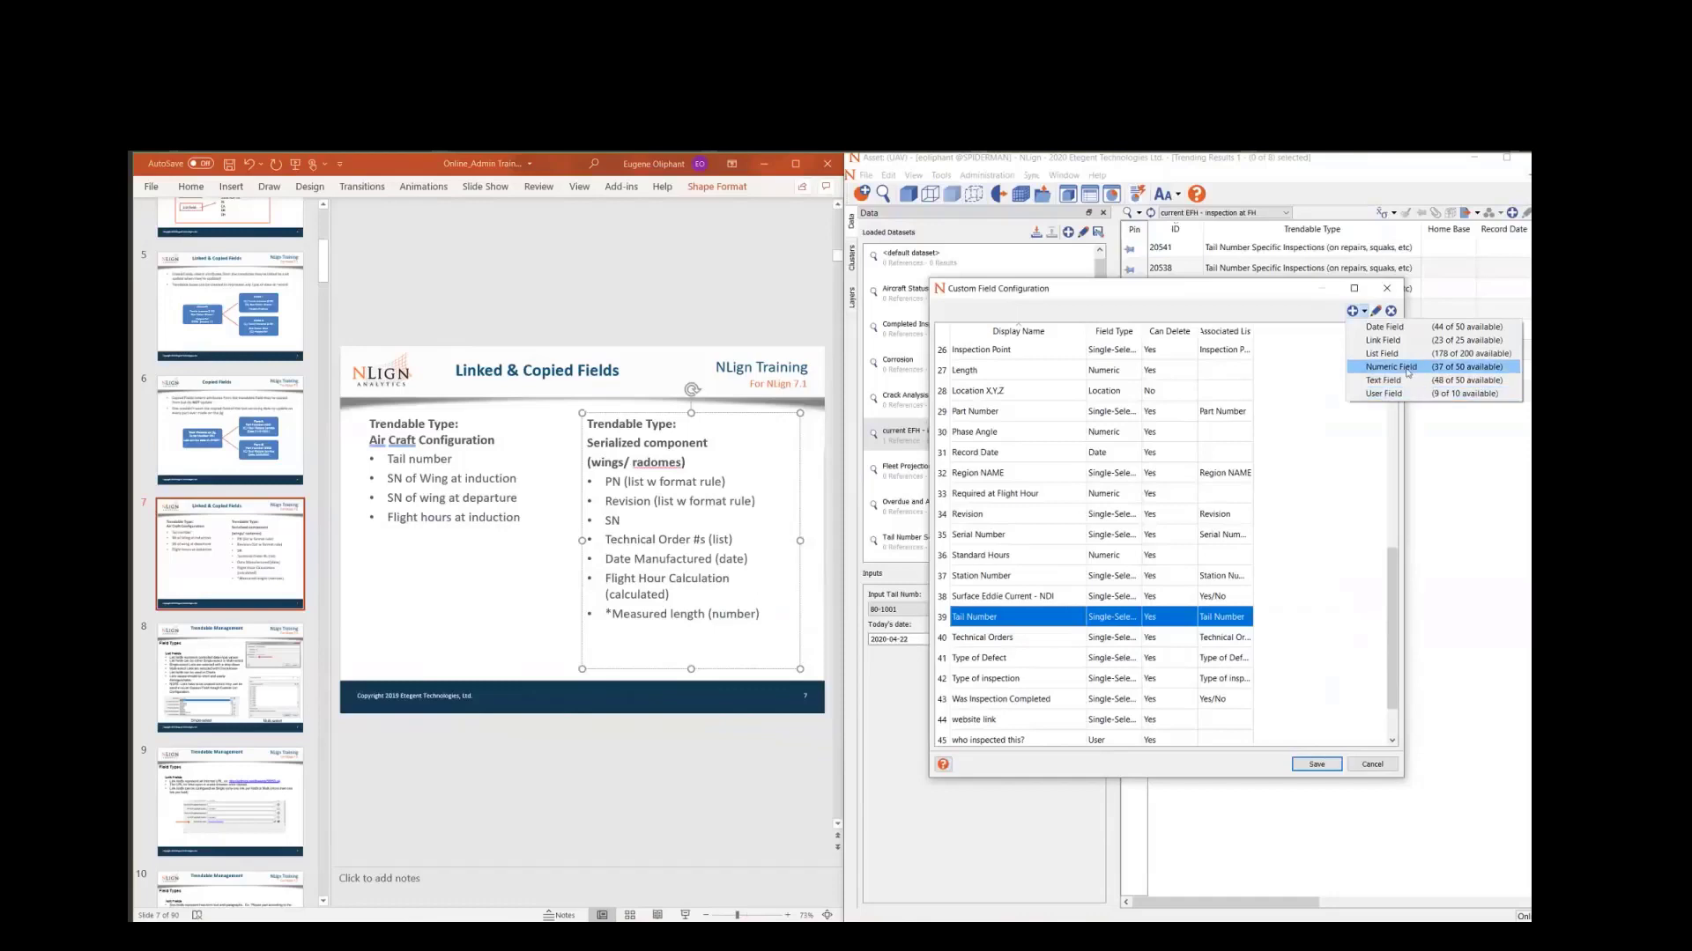
- Add a numeric custom field named Measured Length with 4 decimal digits and save the custom field configuration
{"action": "left_click", "coordinate": [1392, 368]}
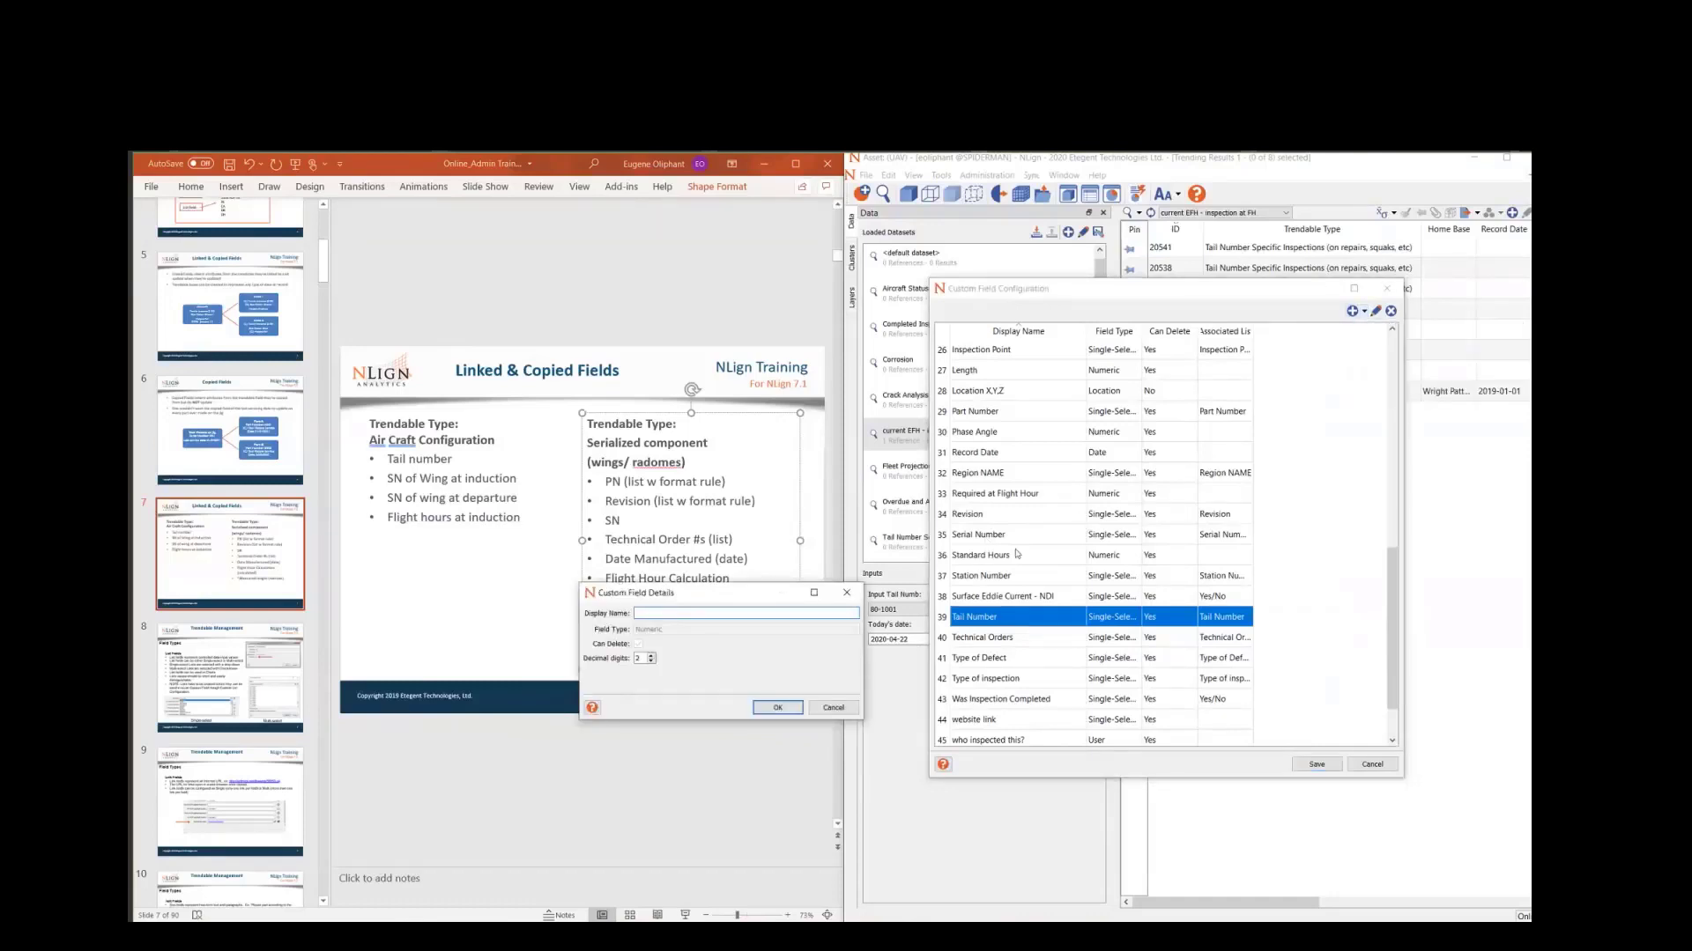
{"action": "double_click", "coordinate": [1015, 590]}
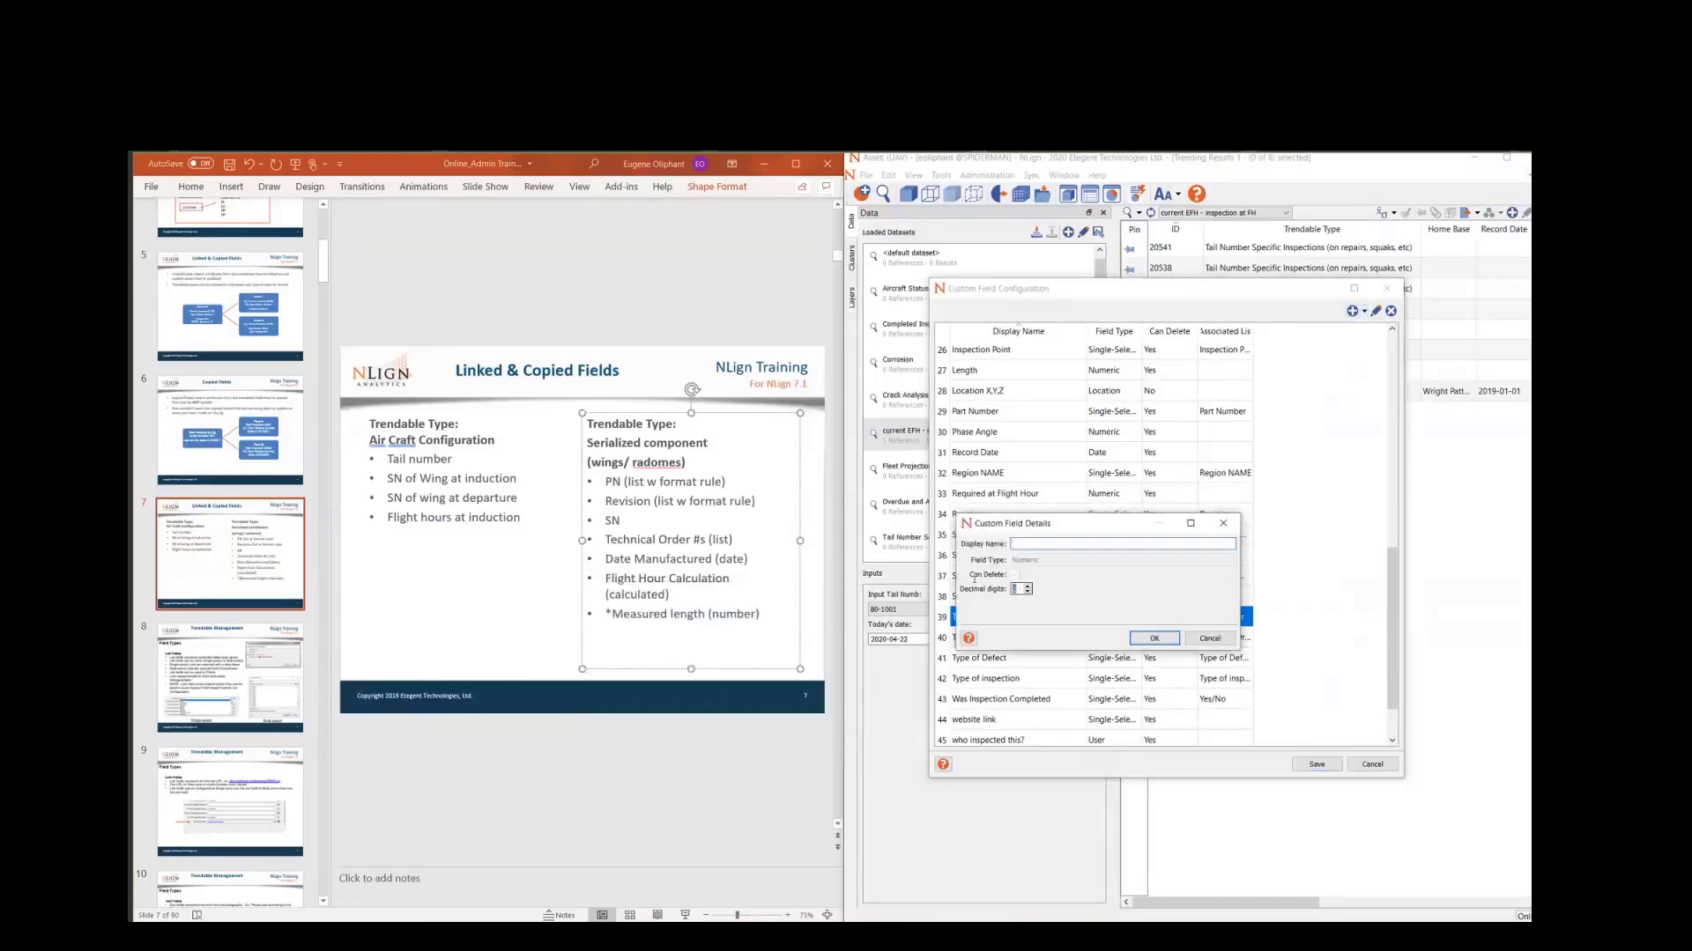
{"action": "left_click", "coordinate": [1057, 544]}
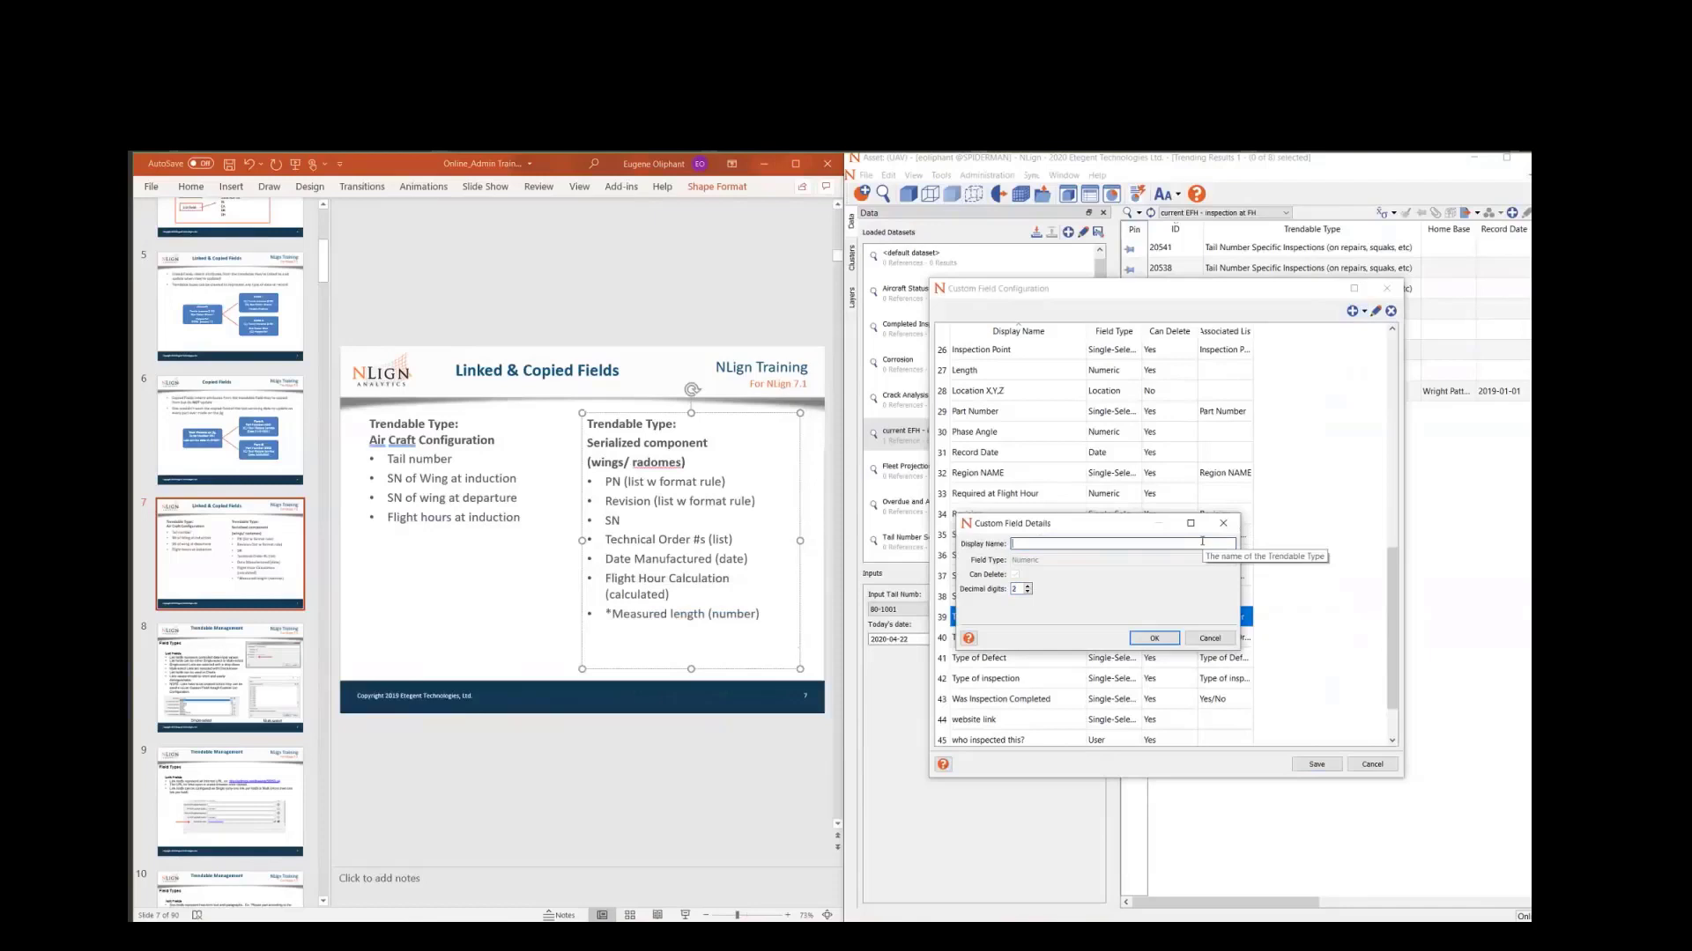
{"action": "type", "text": "Measured Length"}
{"action": "key", "text": "Tab"}
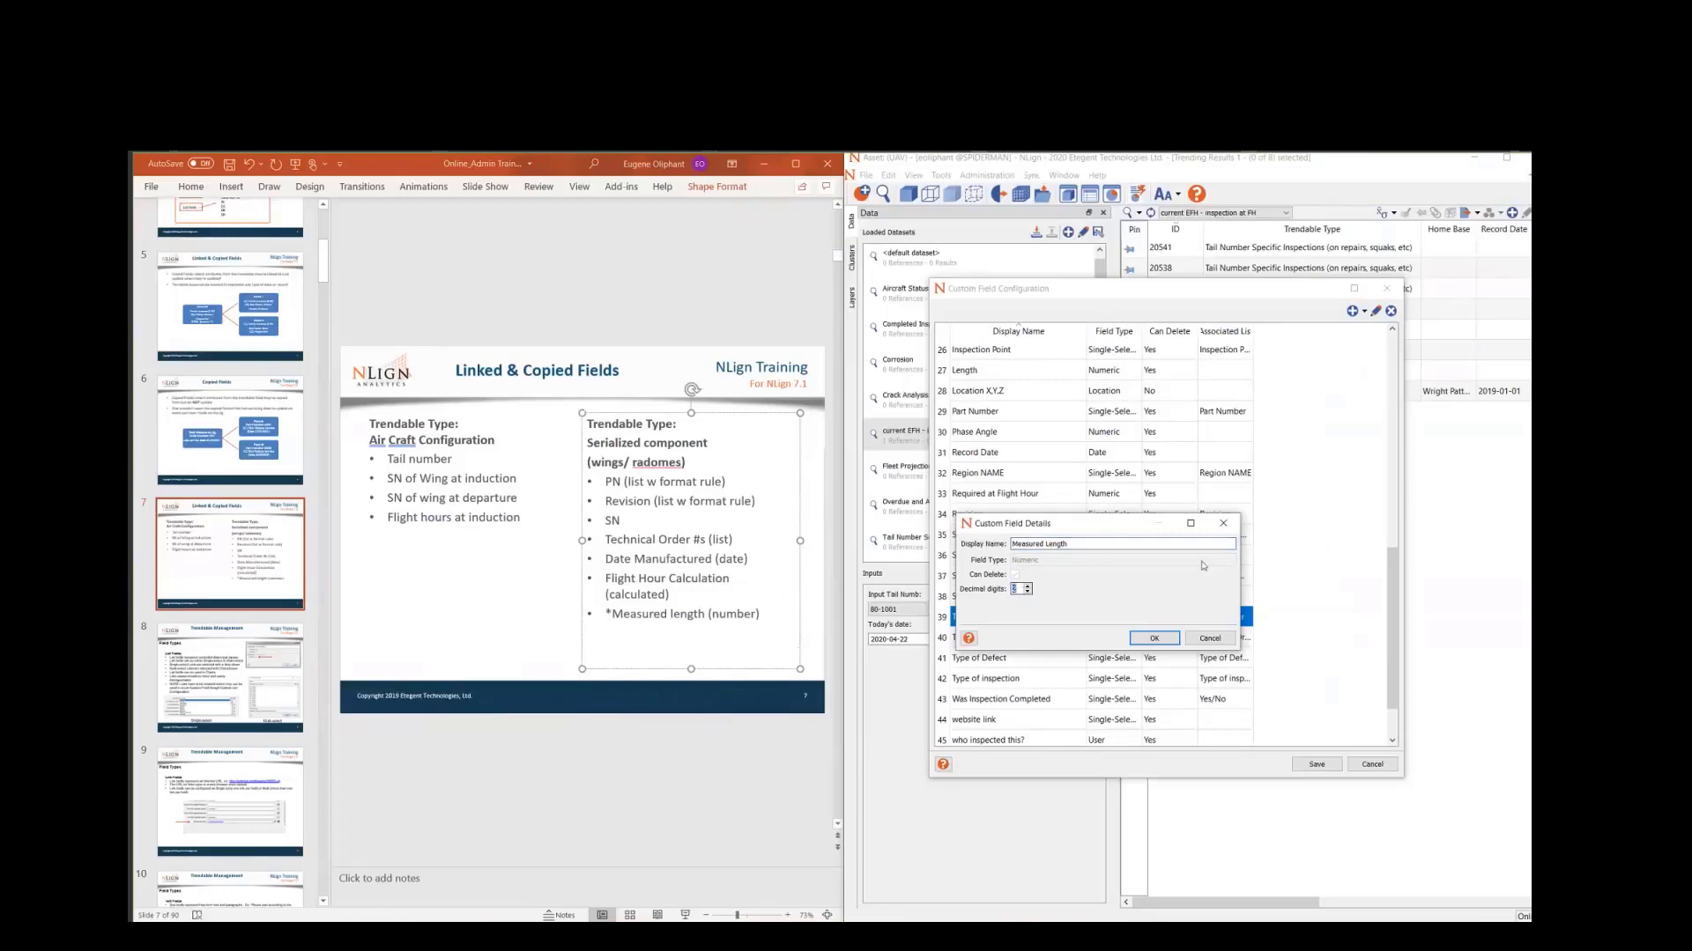
{"action": "type", "text": "10"}
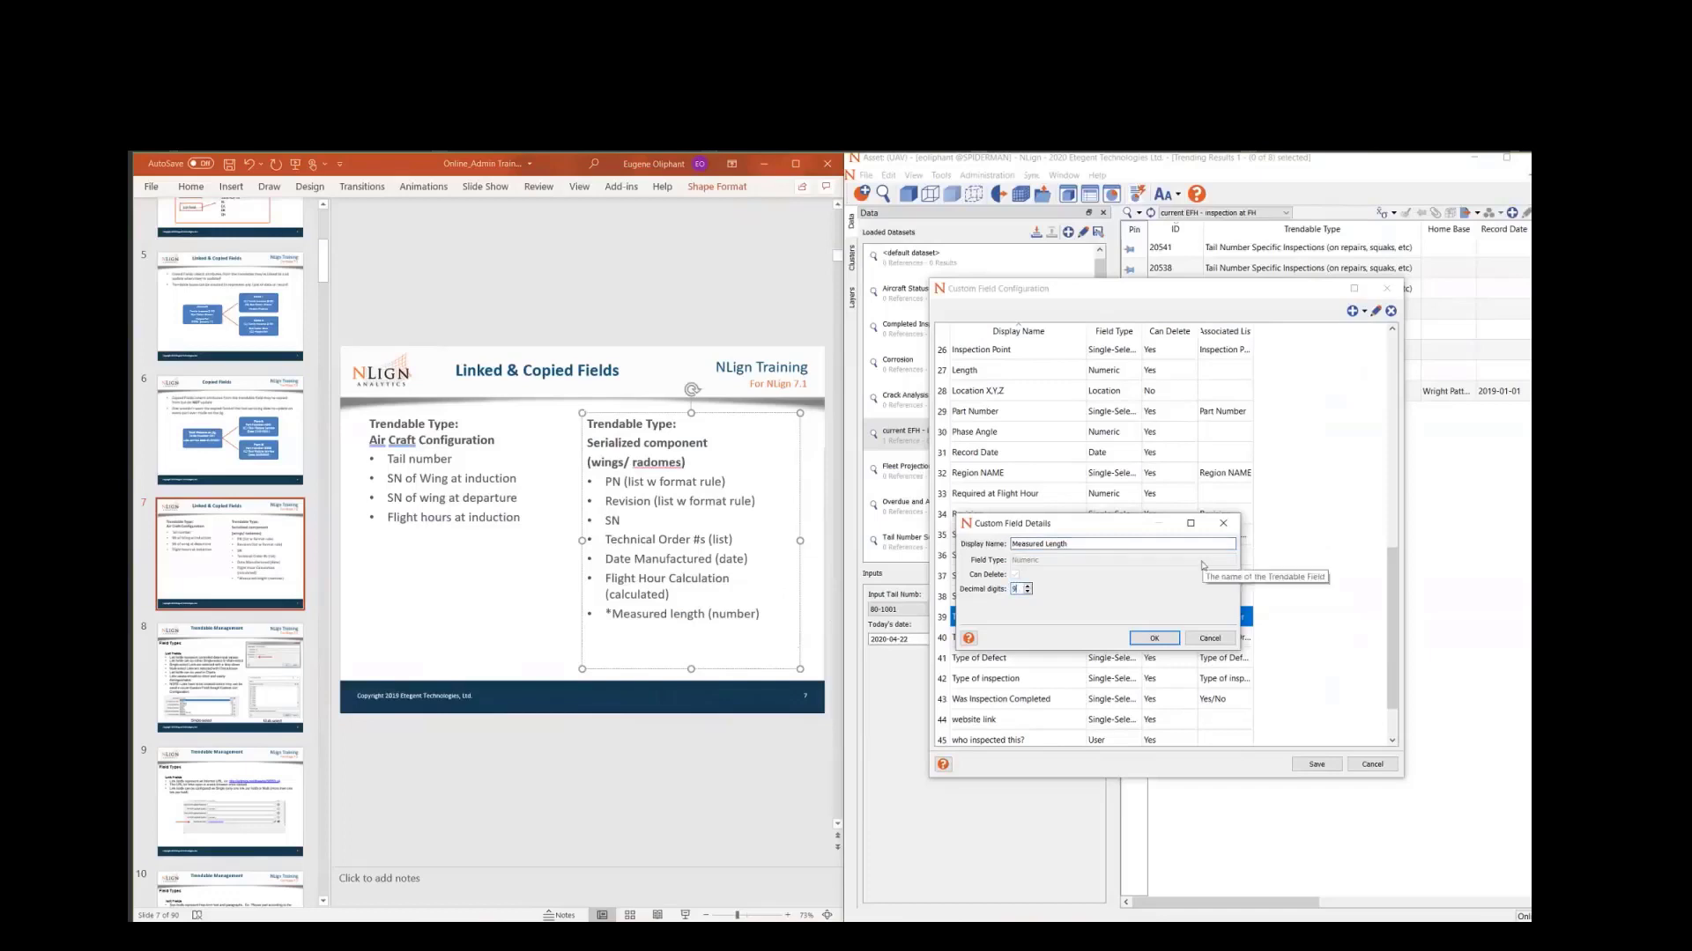
{"action": "type", "text": "0"}
{"action": "key", "text": "BackSpace"}
{"action": "key", "text": "BackSpace"}
{"action": "type", "text": "4"}
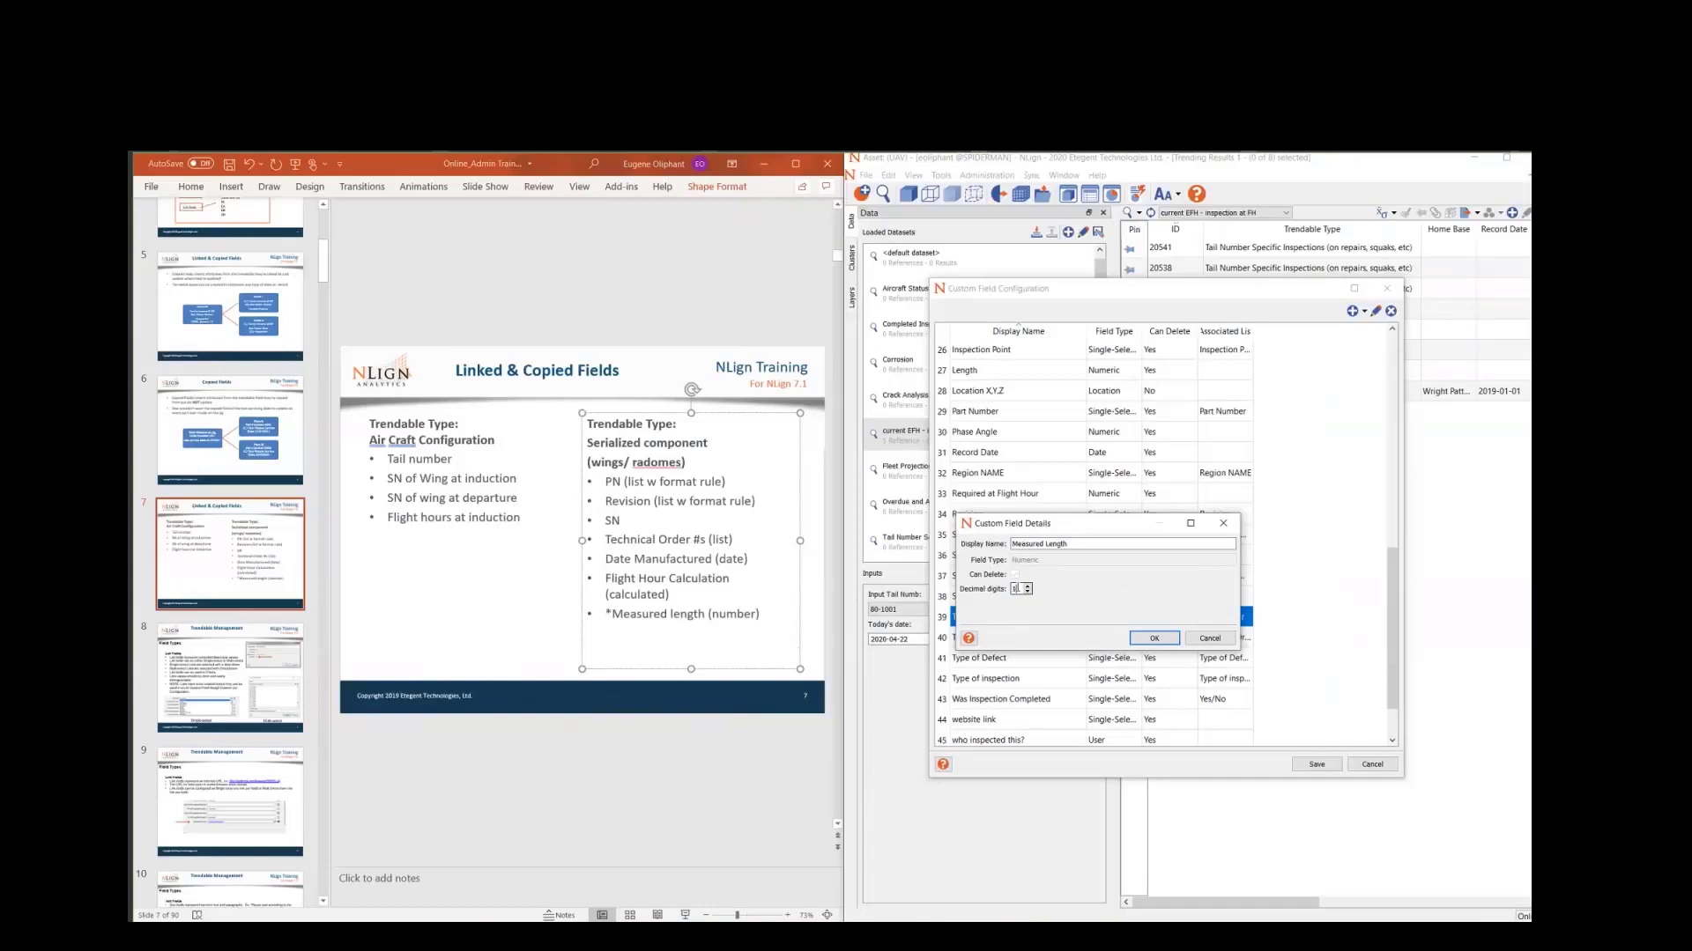
{"action": "left_click", "coordinate": [1147, 639]}
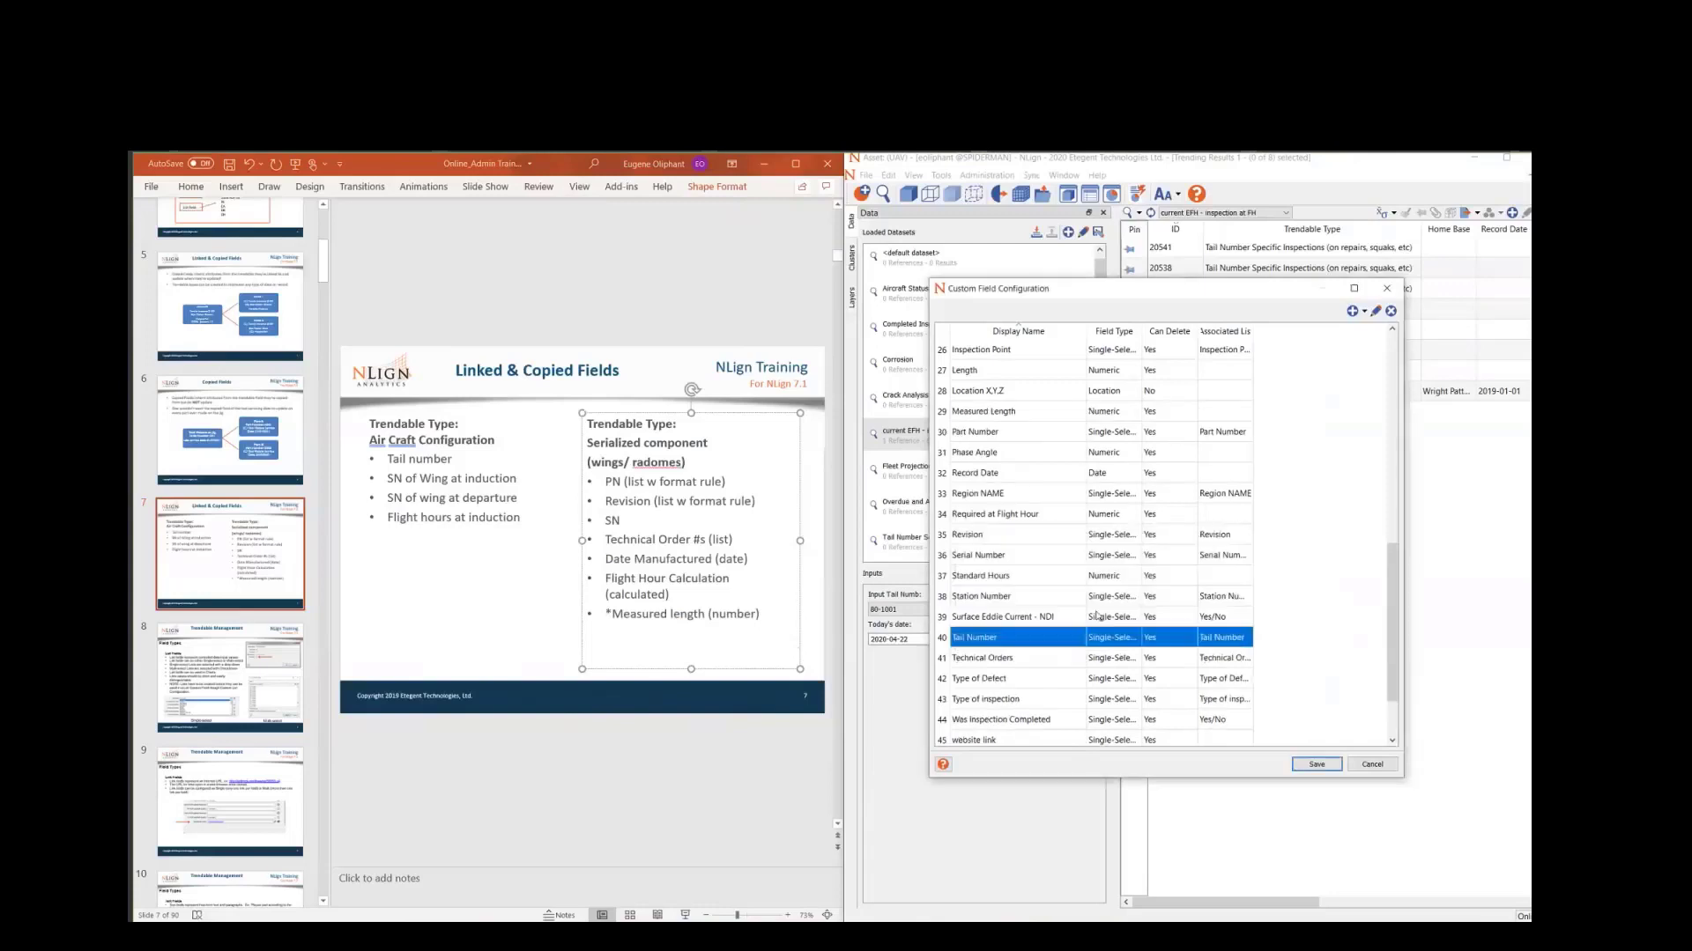
{"action": "left_click", "coordinate": [1316, 764]}
- Create a new trendable type named Serialized Component in the trendable type configuration
{"action": "left_click", "coordinate": [986, 176]}
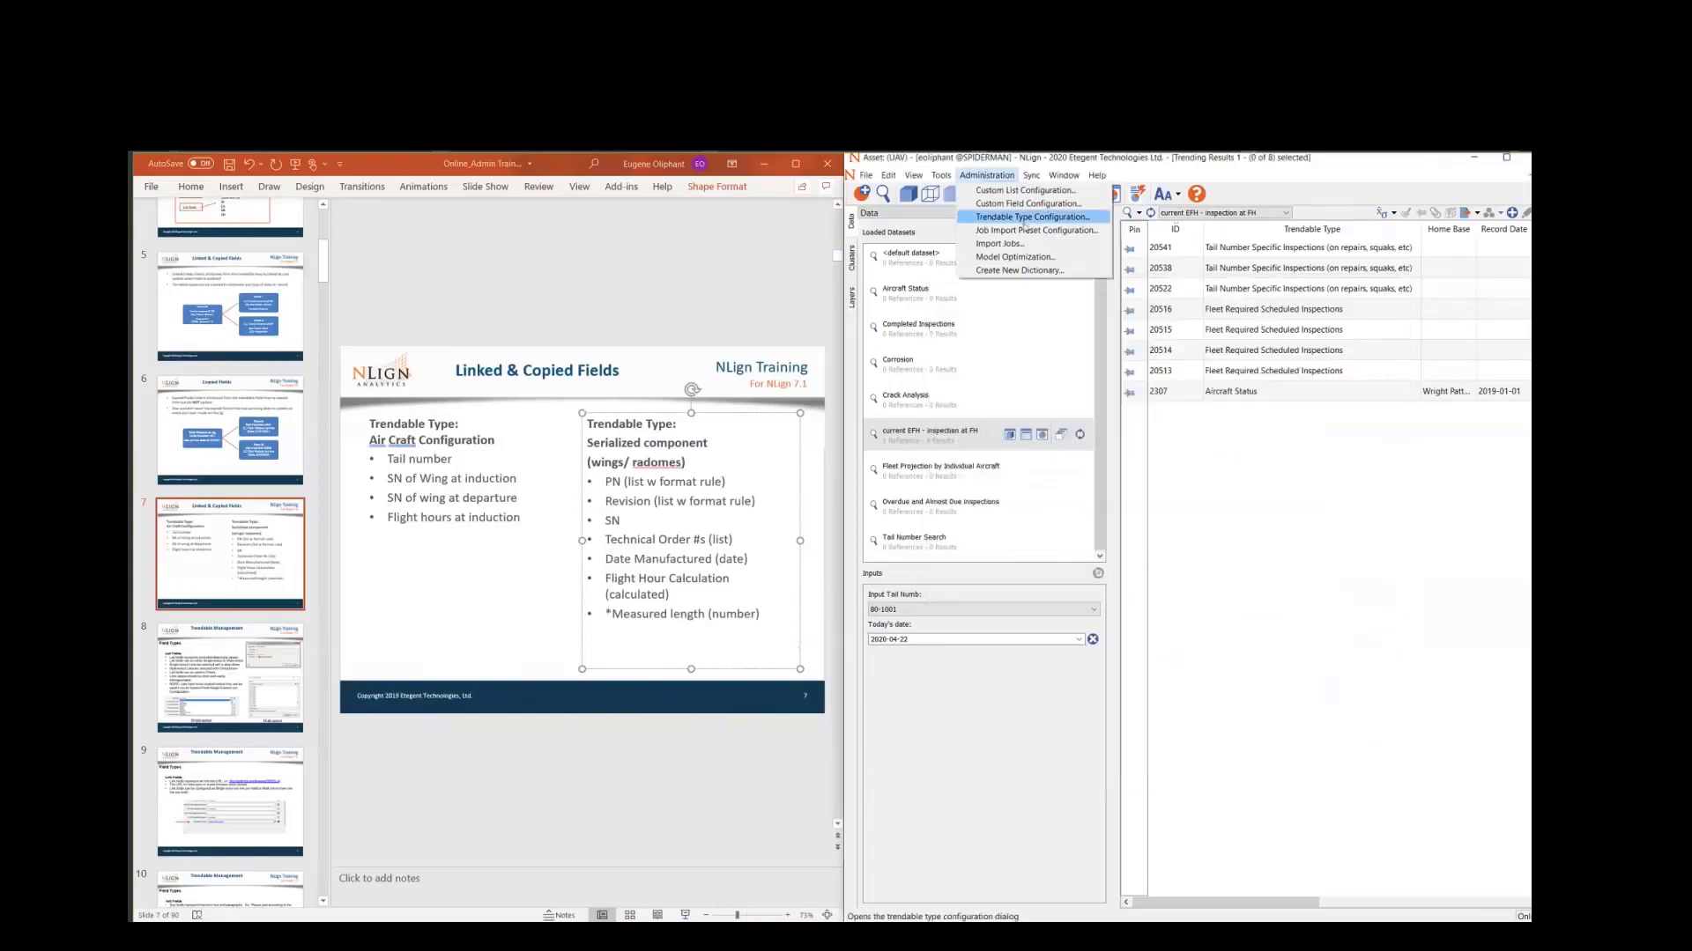
{"action": "left_click", "coordinate": [1024, 218]}
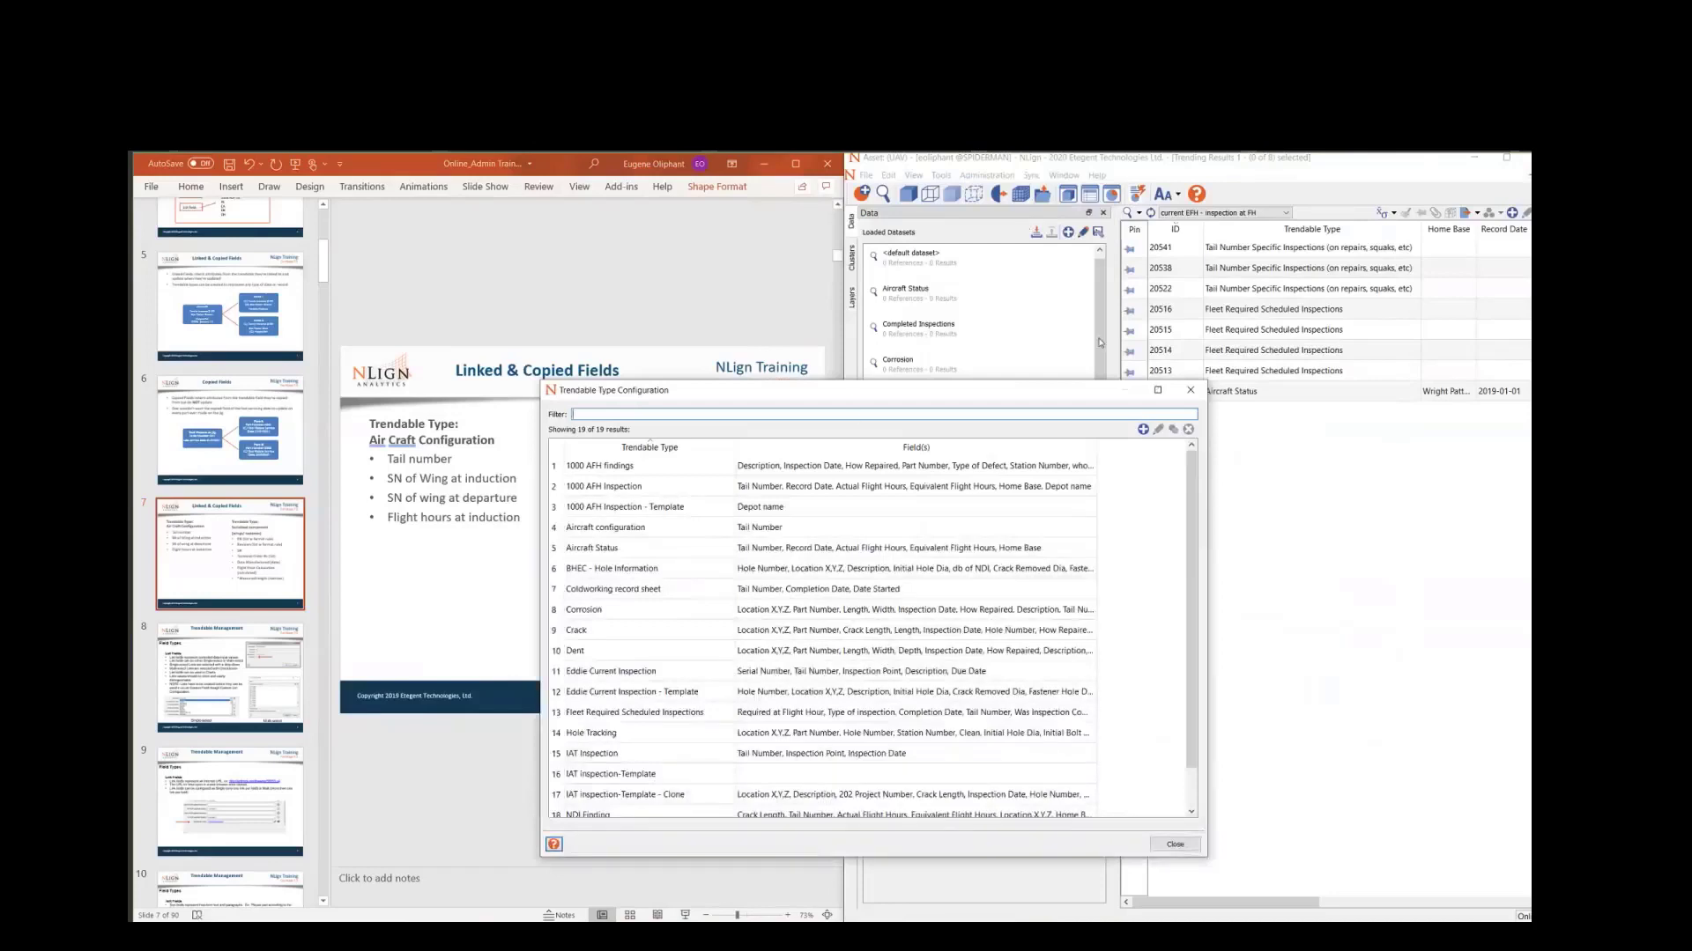
{"action": "left_click_drag", "start_coordinate": [848, 392], "coordinate": [1099, 342]}
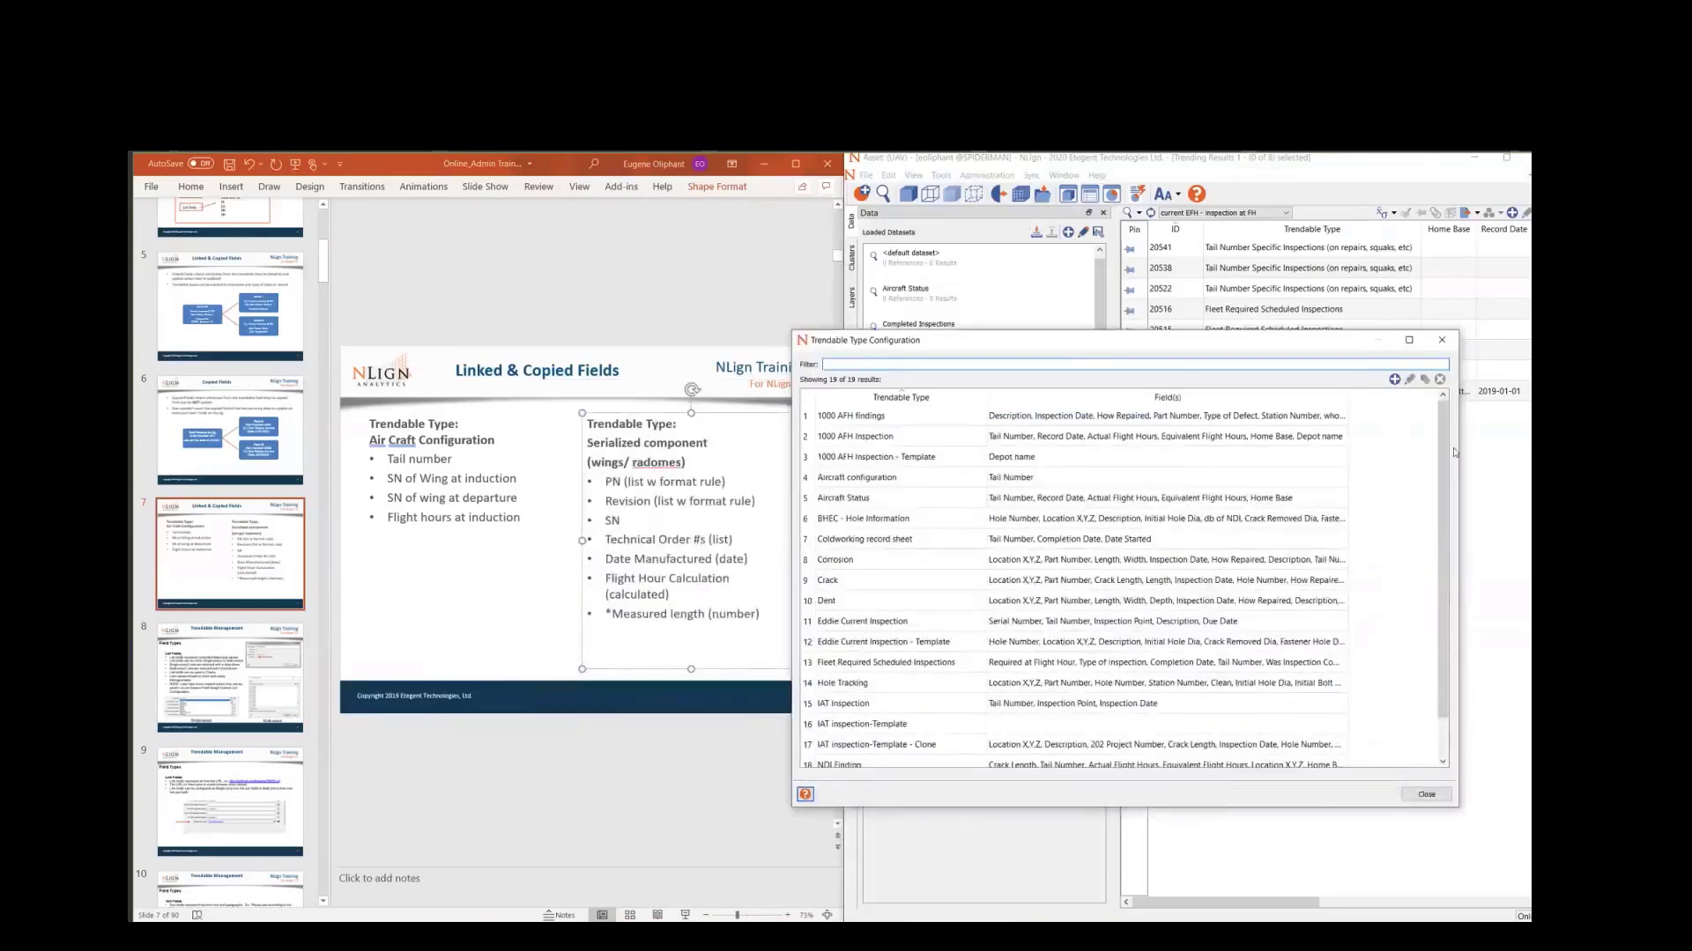
{"action": "left_click", "coordinate": [1395, 379]}
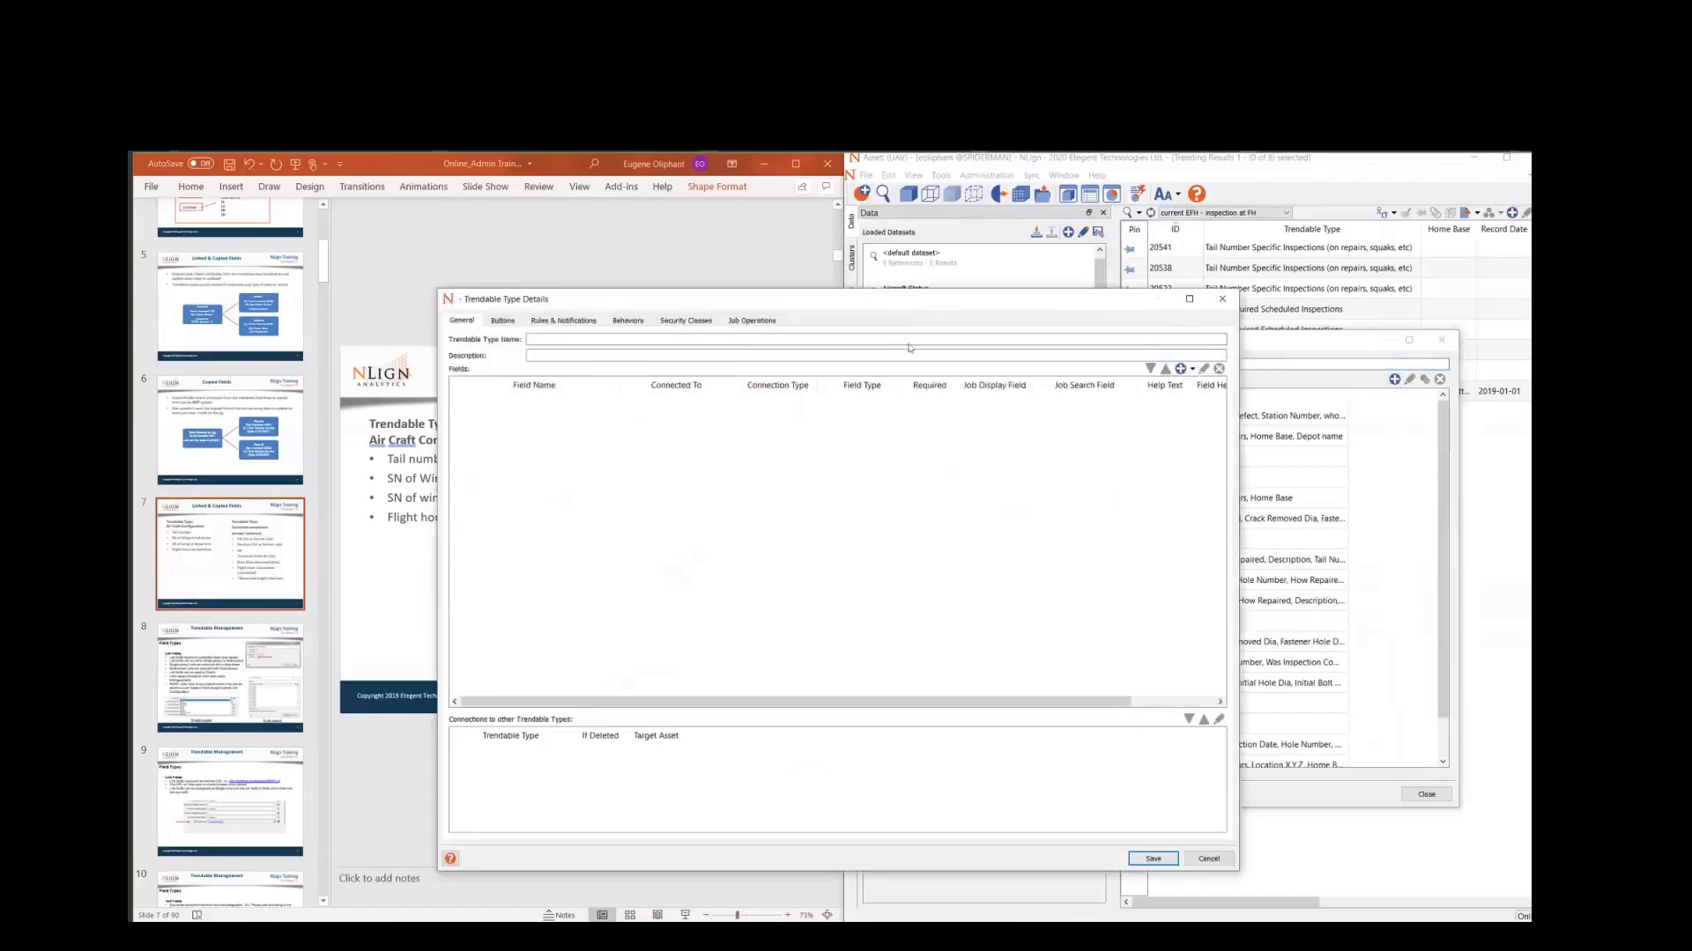
{"action": "left_click", "coordinate": [884, 365]}
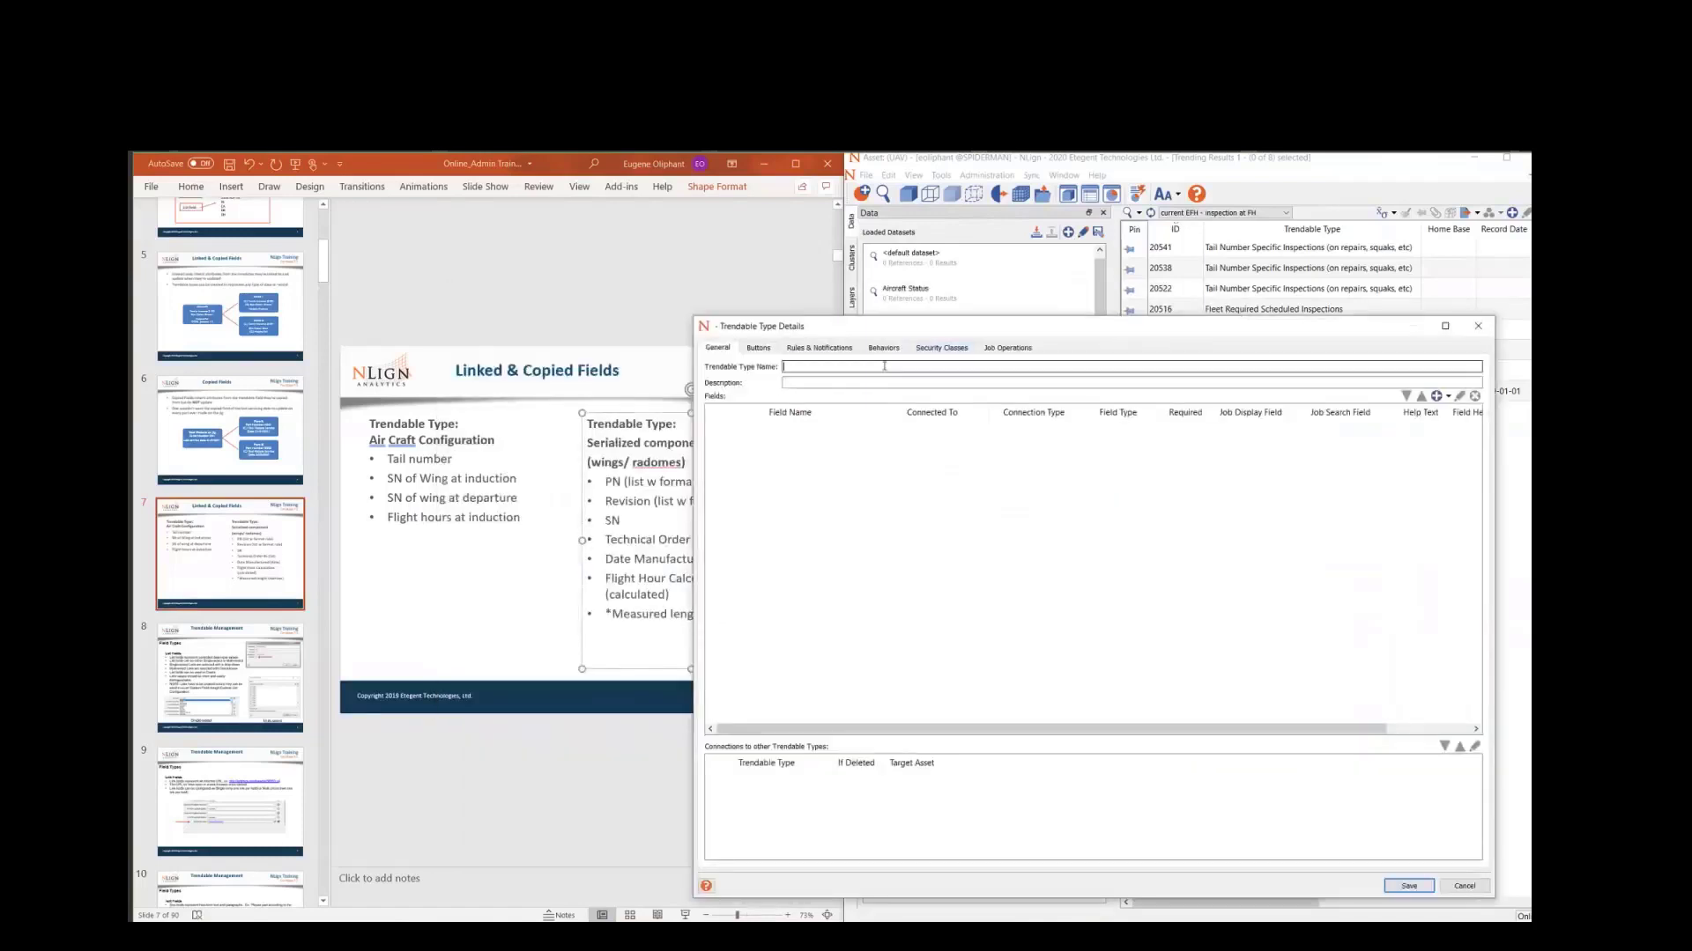
{"action": "type", "text": "Serial"}
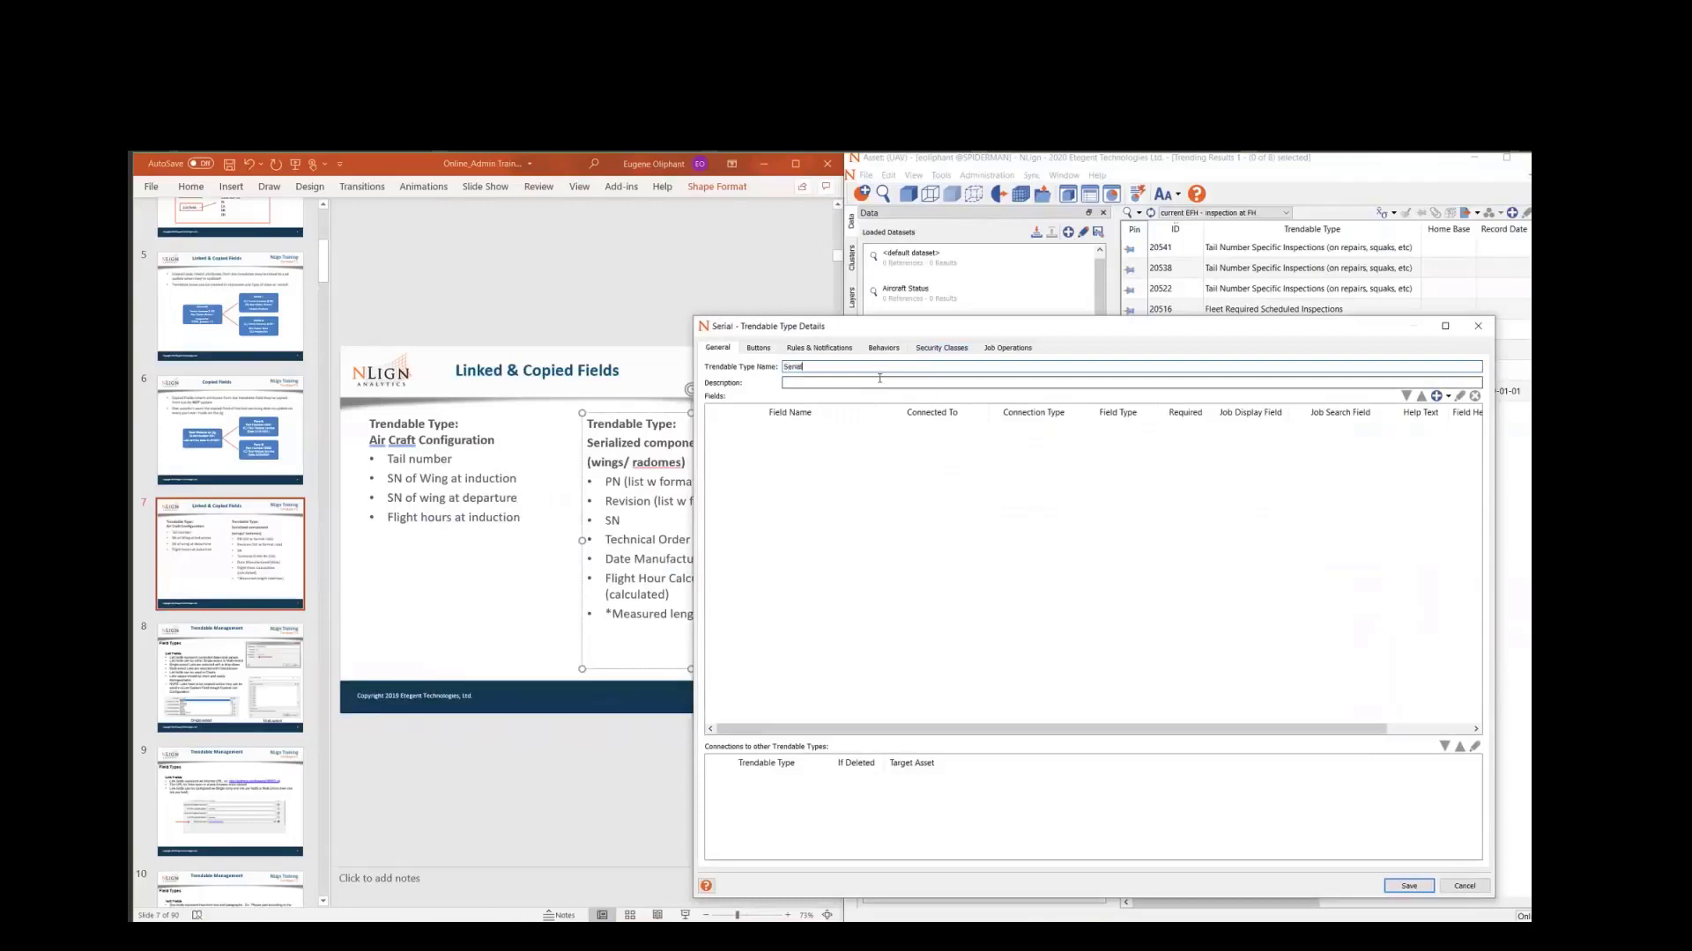
{"action": "type", "text": "ized Component"}
- Enter the description "Serialized component keeps track of all the parts that may be changed on and off of an aircraft"
{"action": "key", "text": "Tab"}
{"action": "type", "text": "Se"}
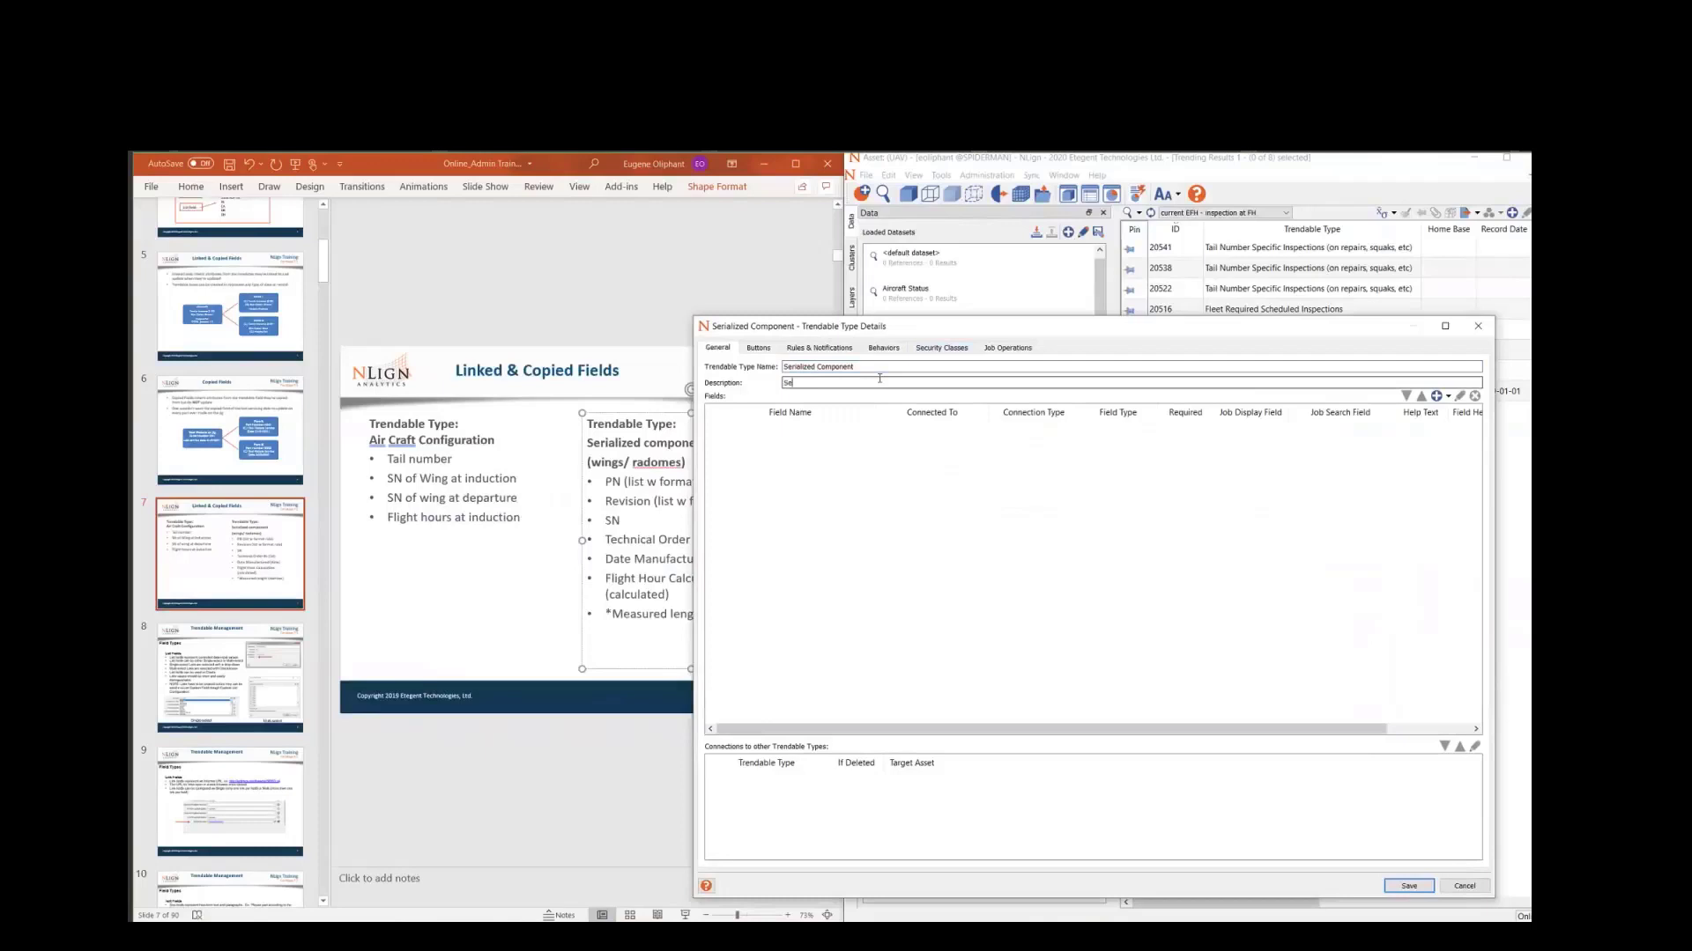
{"action": "type", "text": "rialized component keeps track of all th epar"}
{"action": "key", "text": "BackSpace"}
{"action": "key", "text": "BackSpace"}
{"action": "key", "text": "BackSpace"}
{"action": "key", "text": "BackSpace"}
{"action": "type", "text": "e parts that may be changed on and off of an aircraft"}
- Add the Part Number and Revision list fields to the Serialized Component type as standard fields
{"action": "left_click", "coordinate": [1450, 397]}
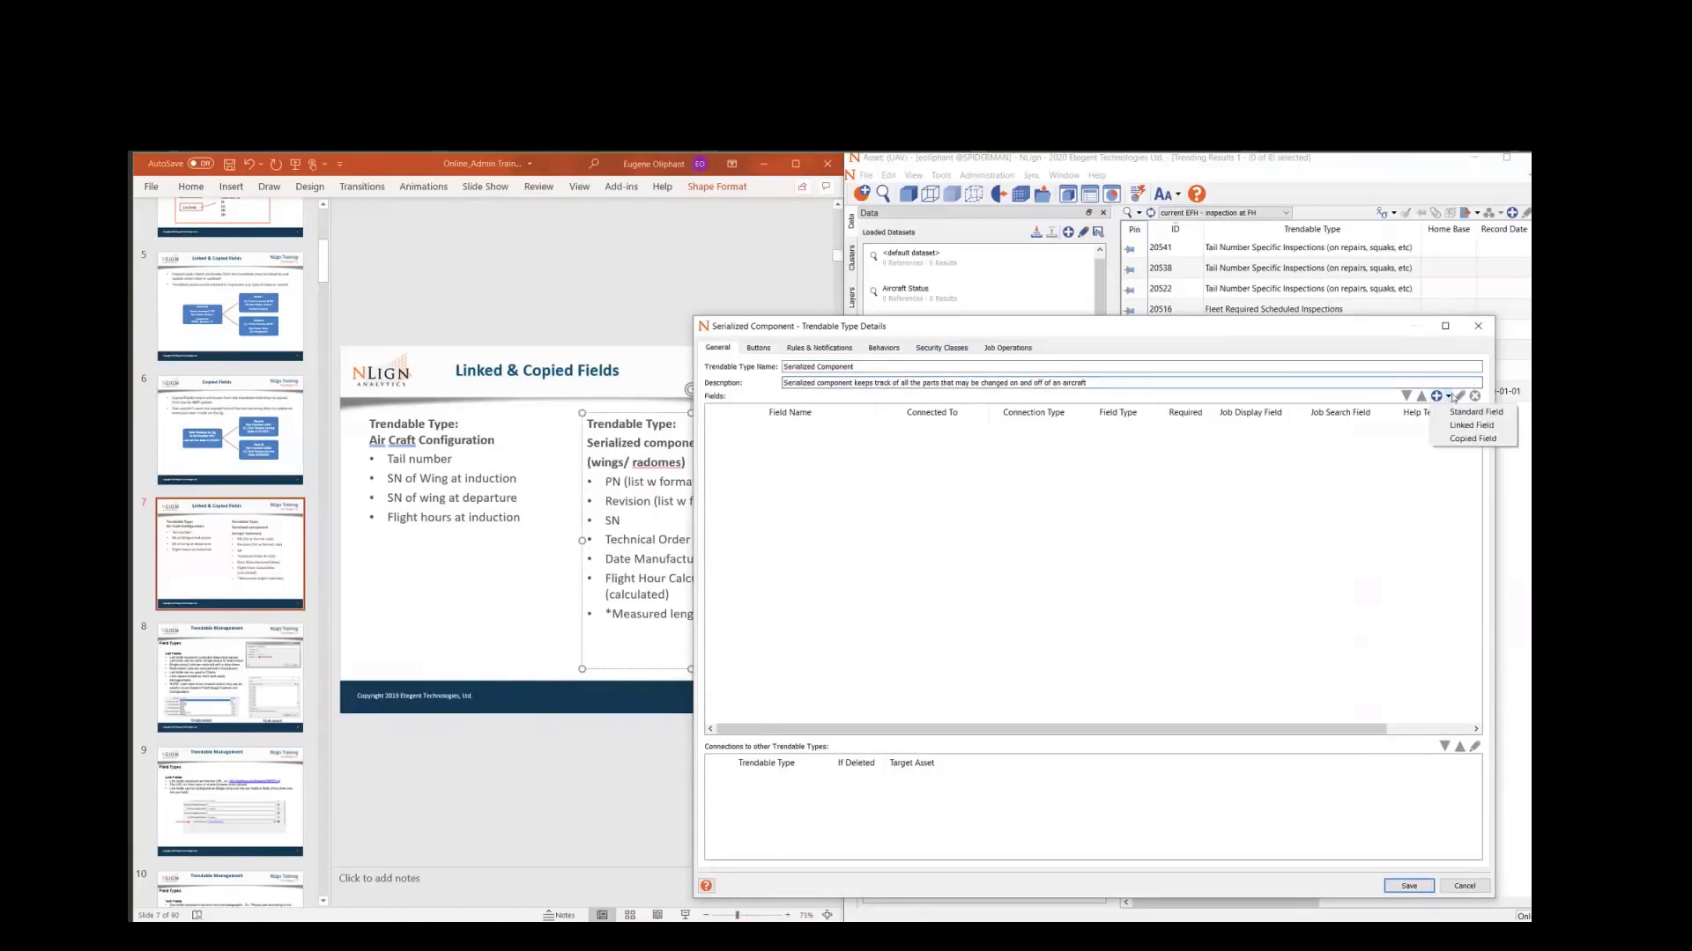
{"action": "left_click", "coordinate": [1494, 415]}
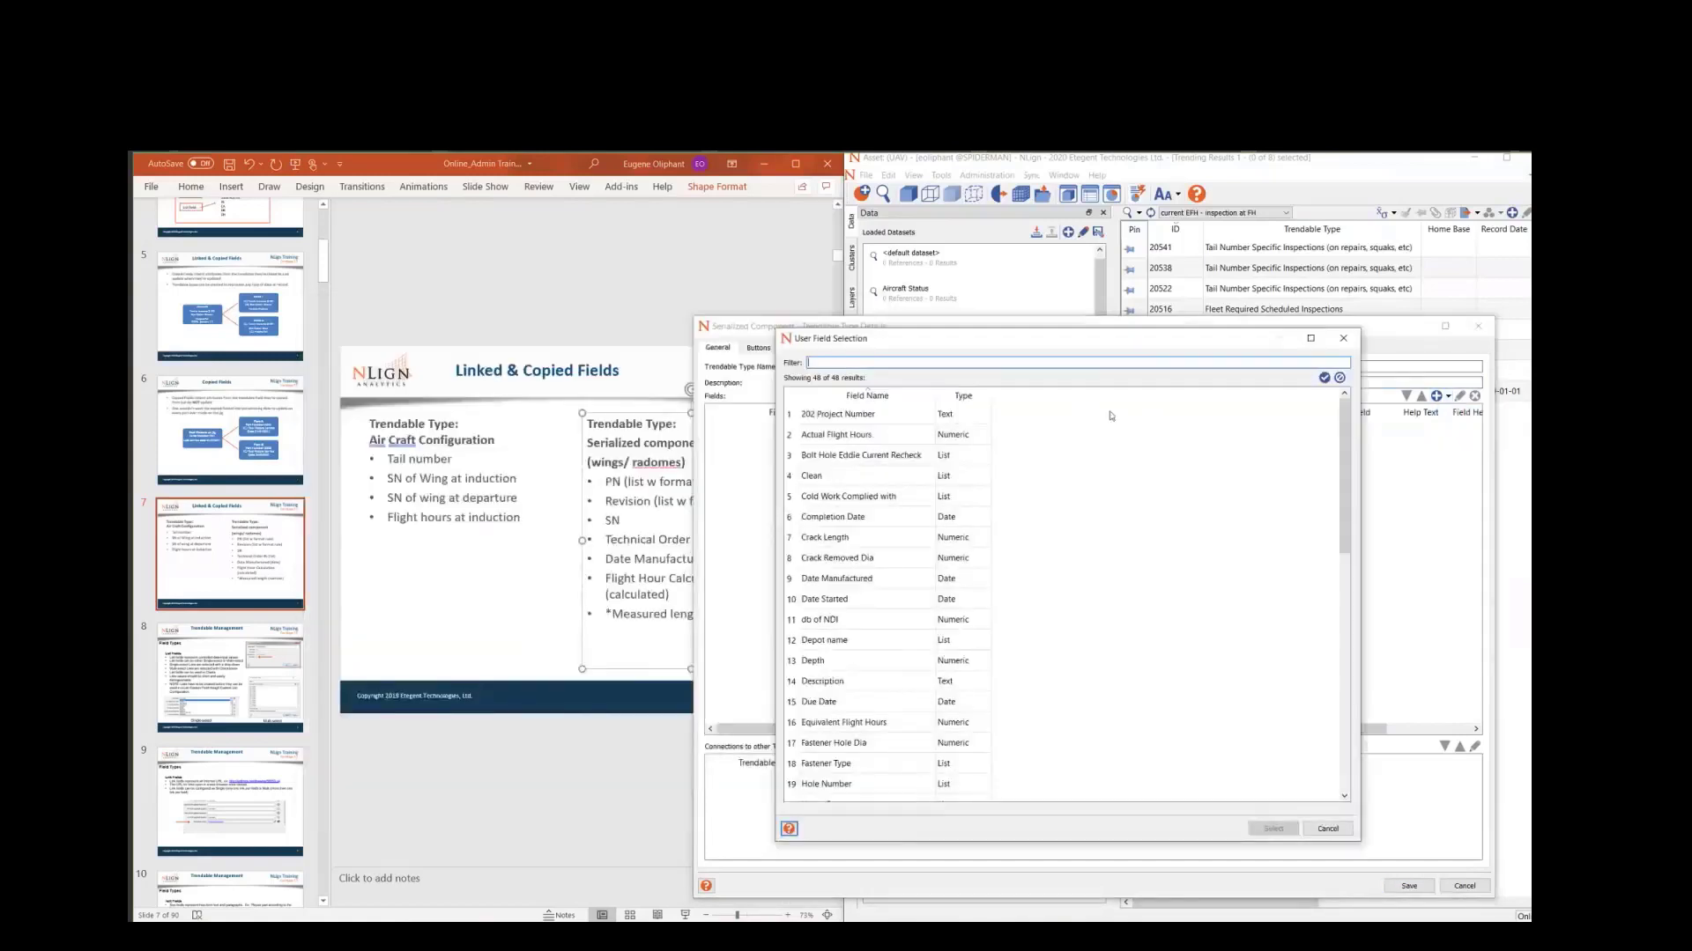
{"action": "type", "text": "par"}
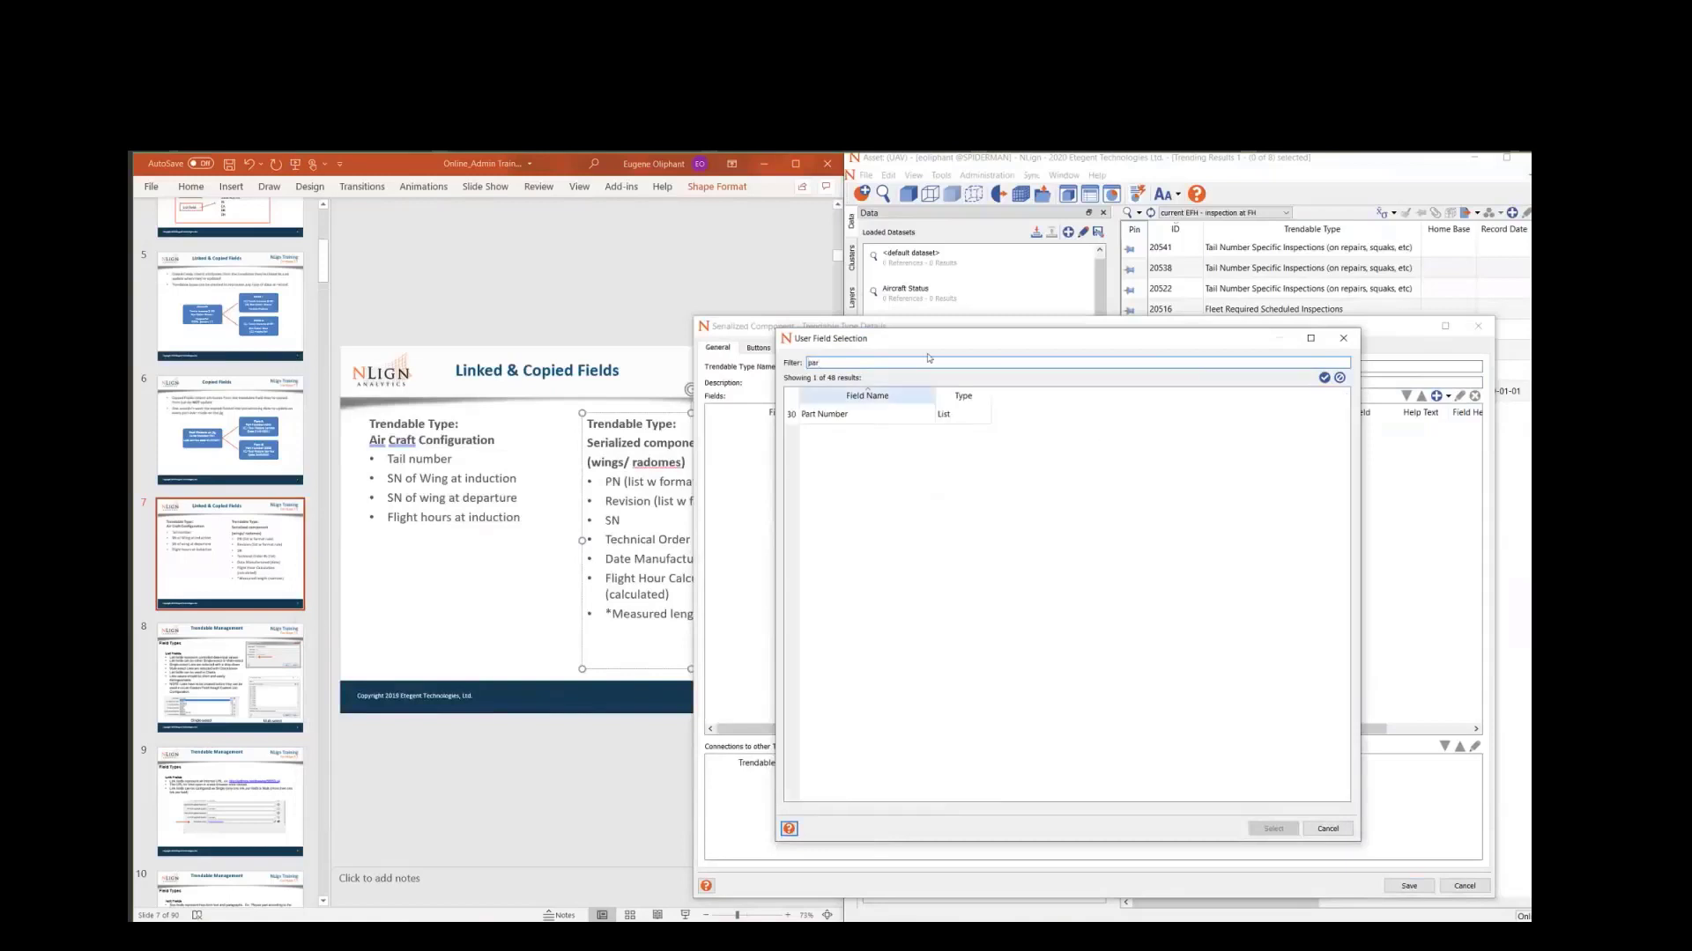
{"action": "double_click", "coordinate": [836, 419]}
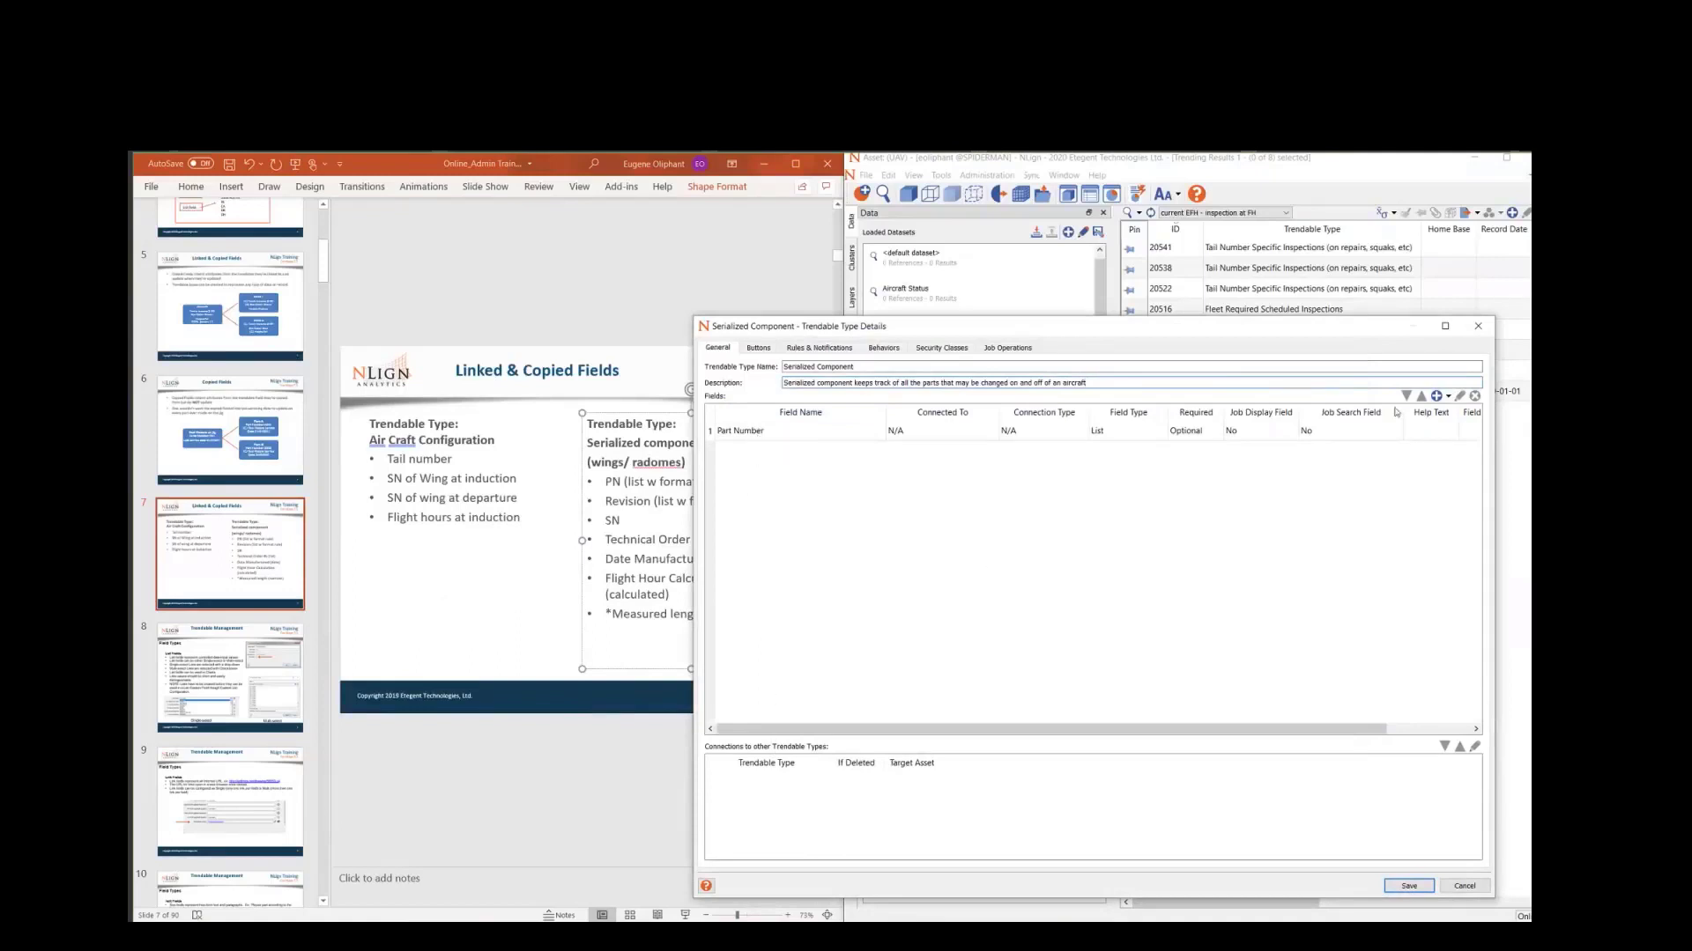
{"action": "left_click", "coordinate": [1450, 396]}
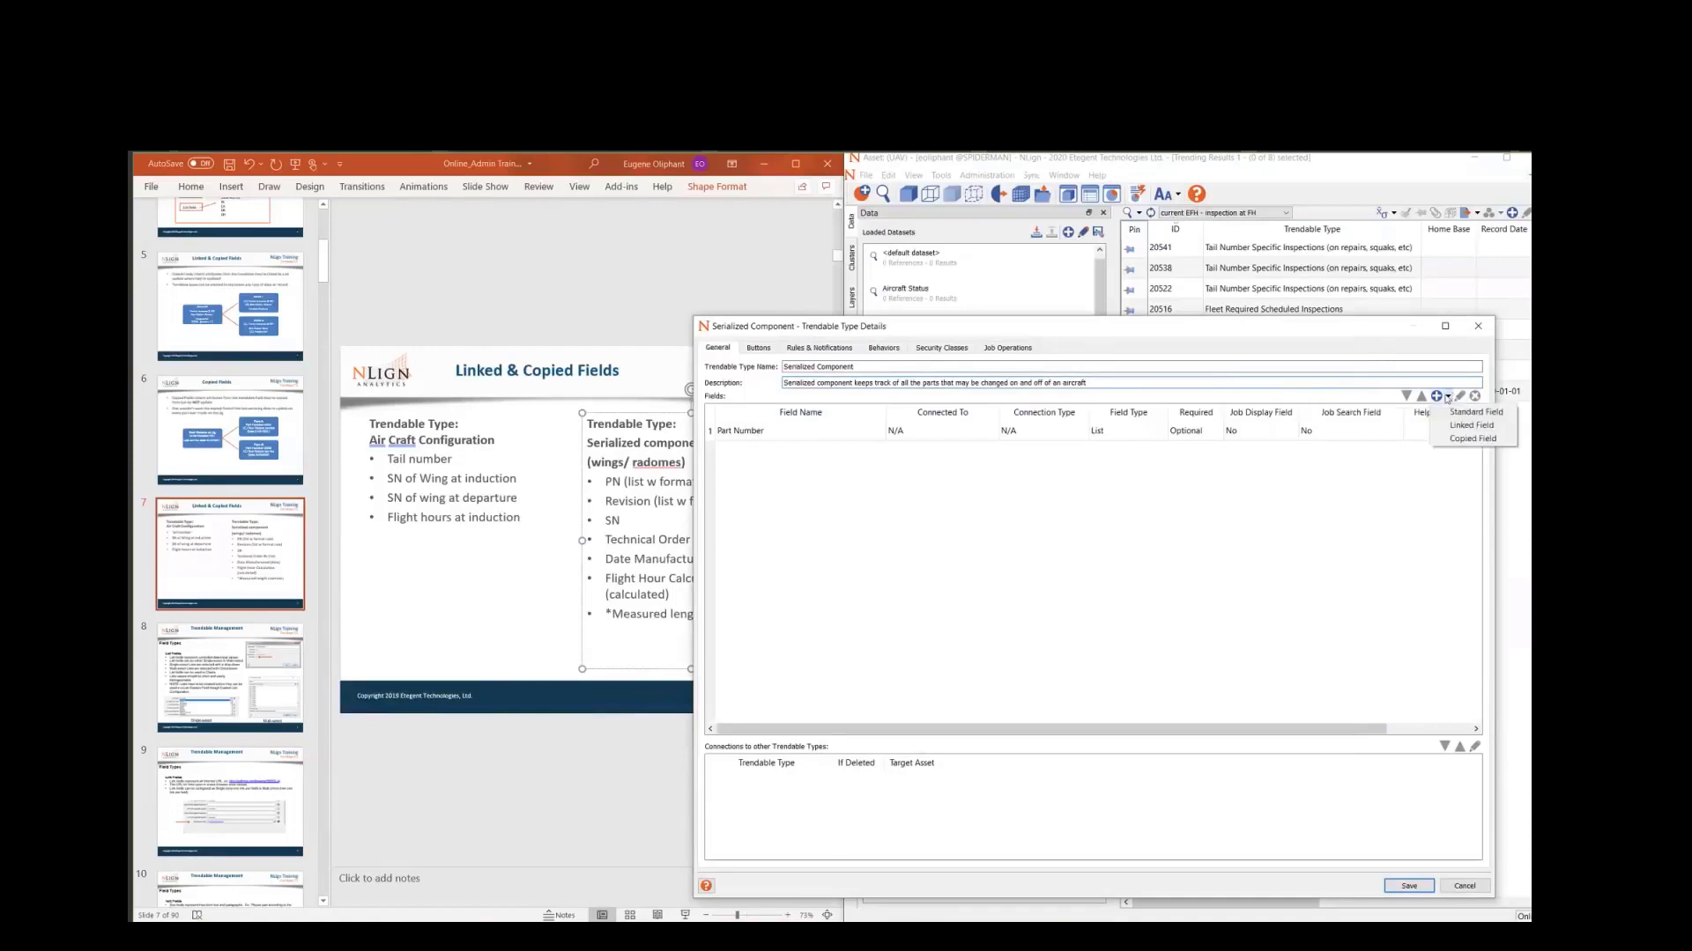
{"action": "left_click", "coordinate": [1467, 411]}
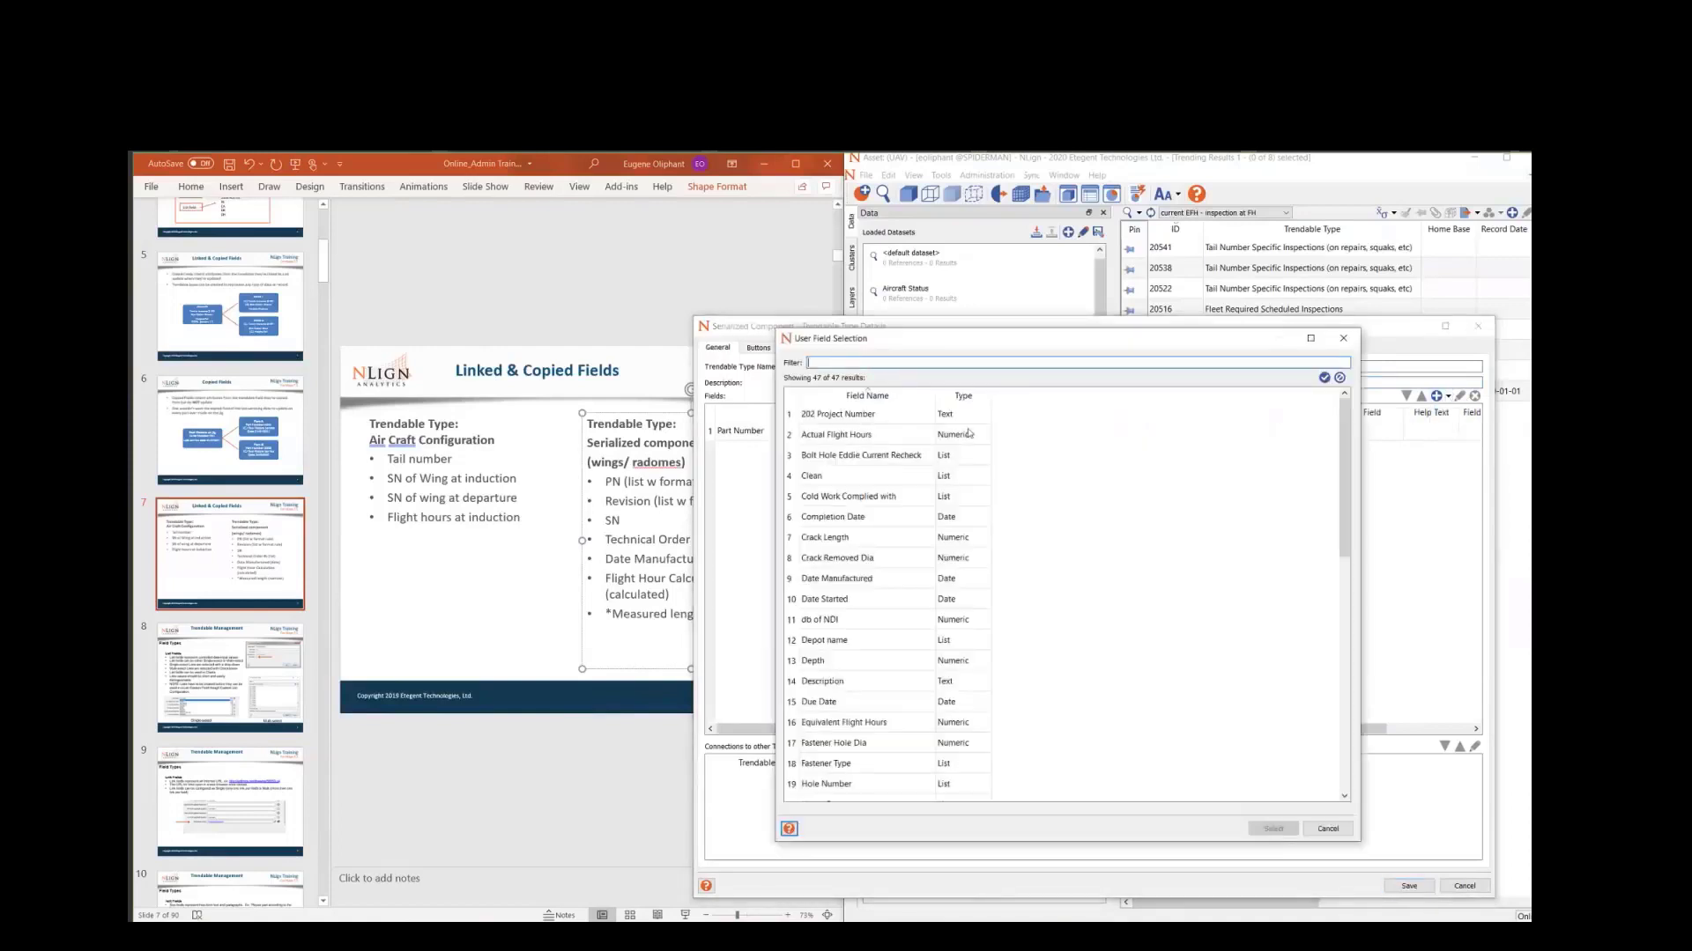
{"action": "type", "text": "revi"}
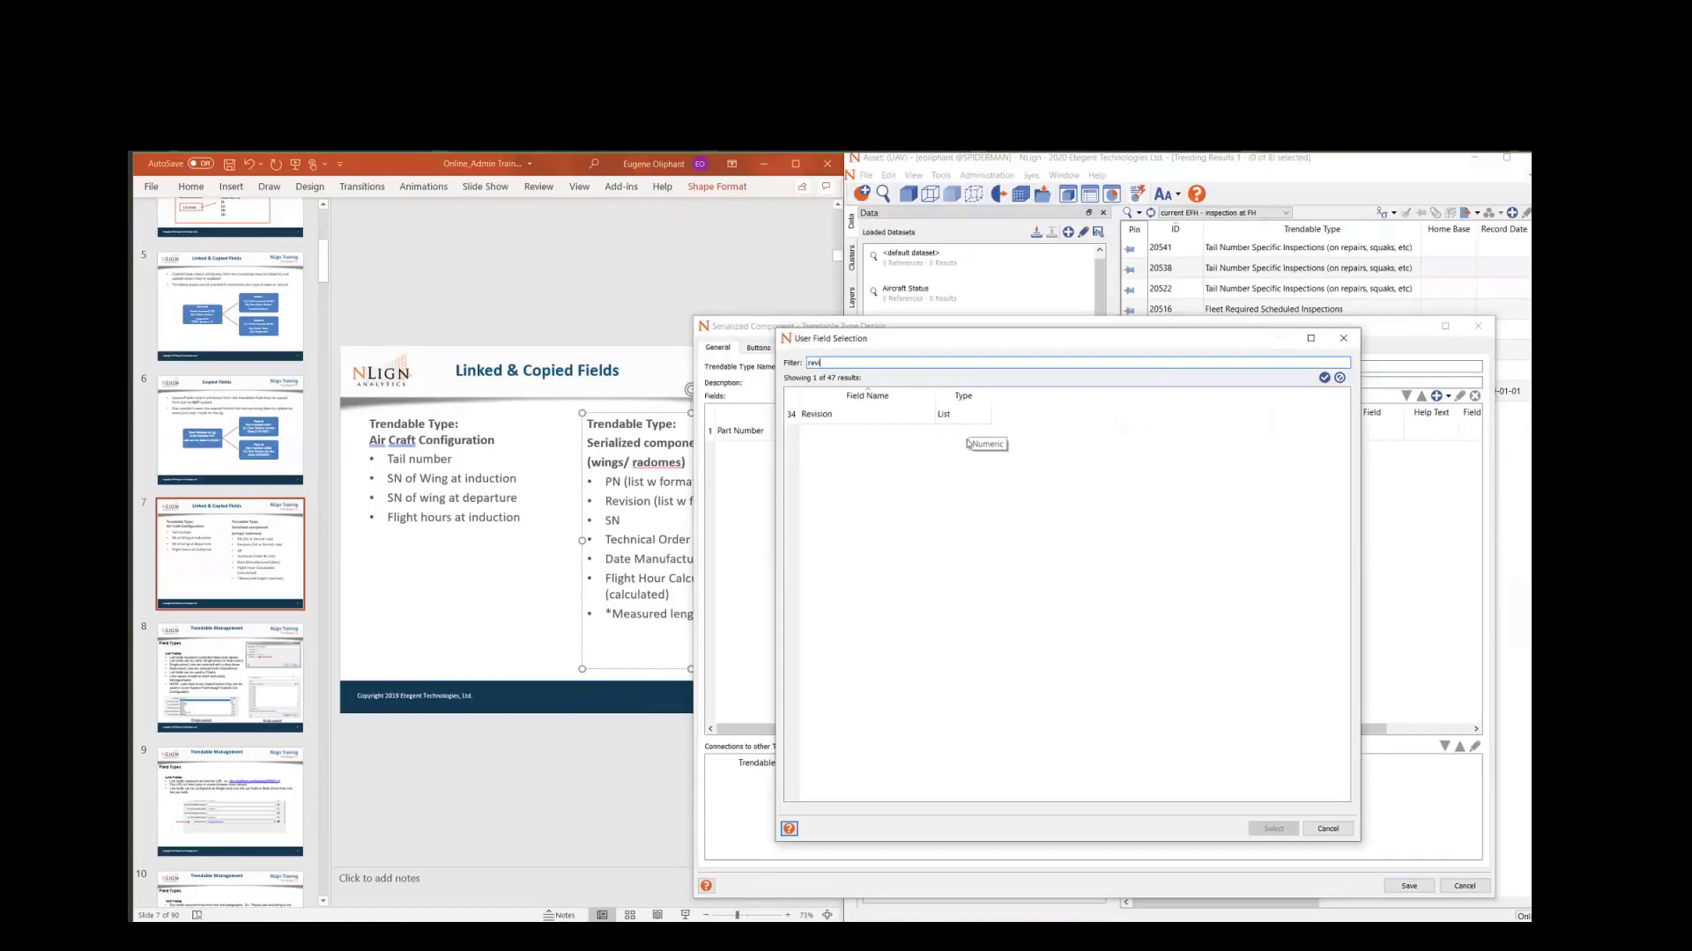
{"action": "double_click", "coordinate": [841, 415]}
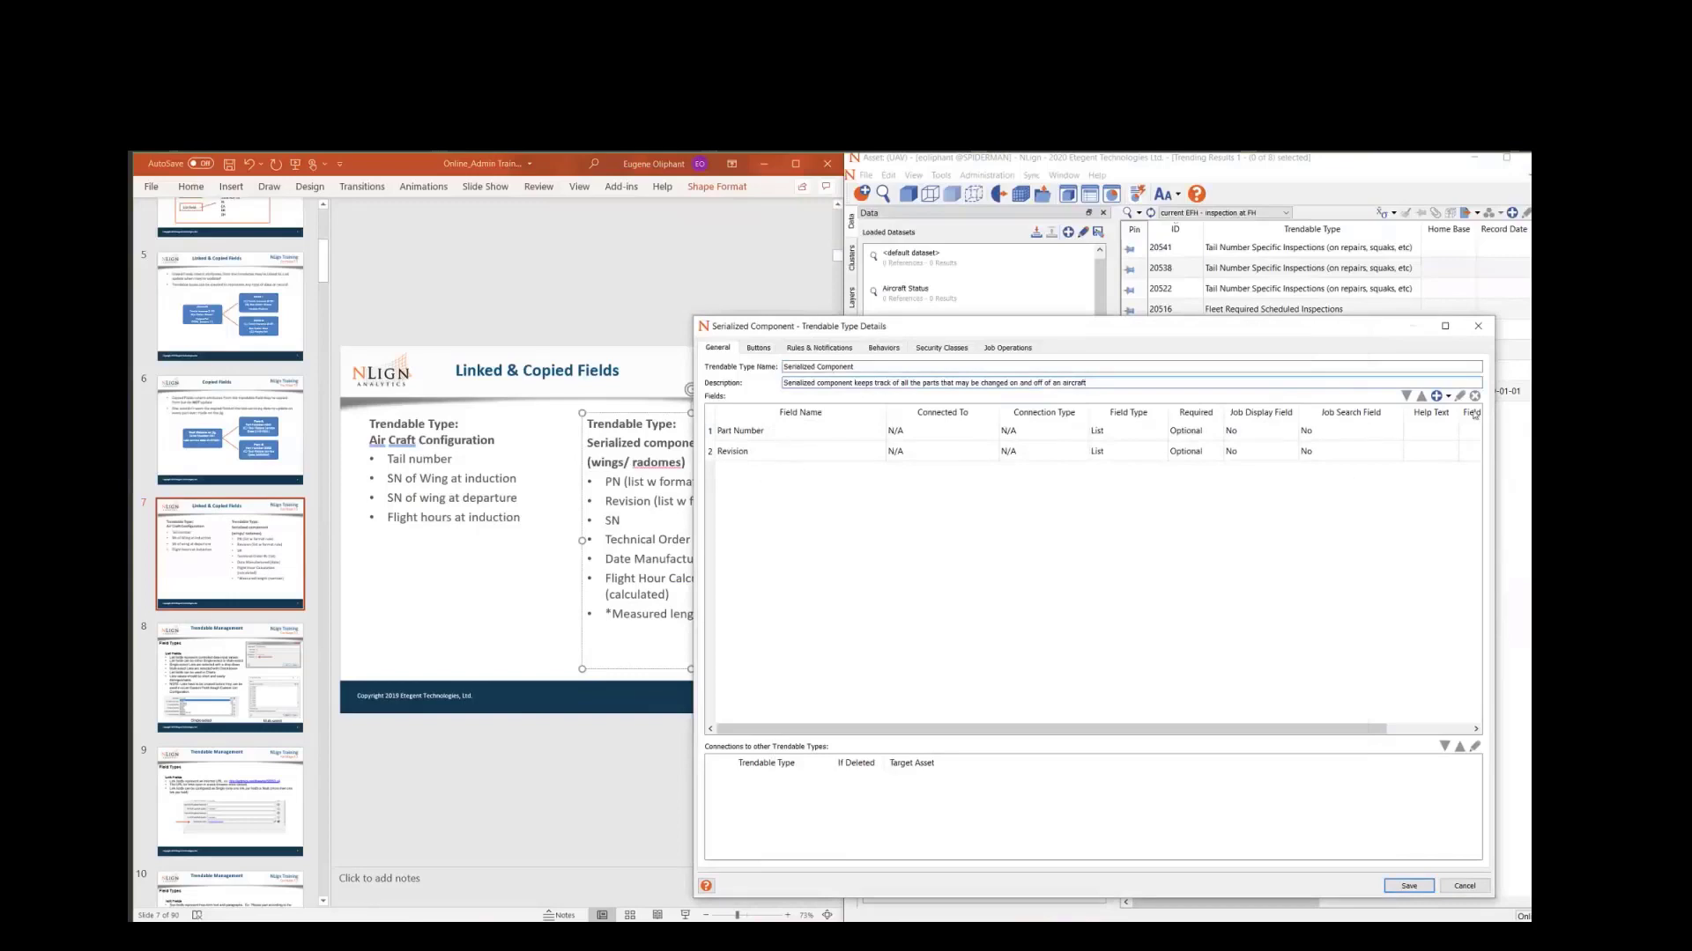
- Add the Serial Number and Technical Orders list fields to the Serialized Component type as standard fields
{"action": "left_click", "coordinate": [1448, 396]}
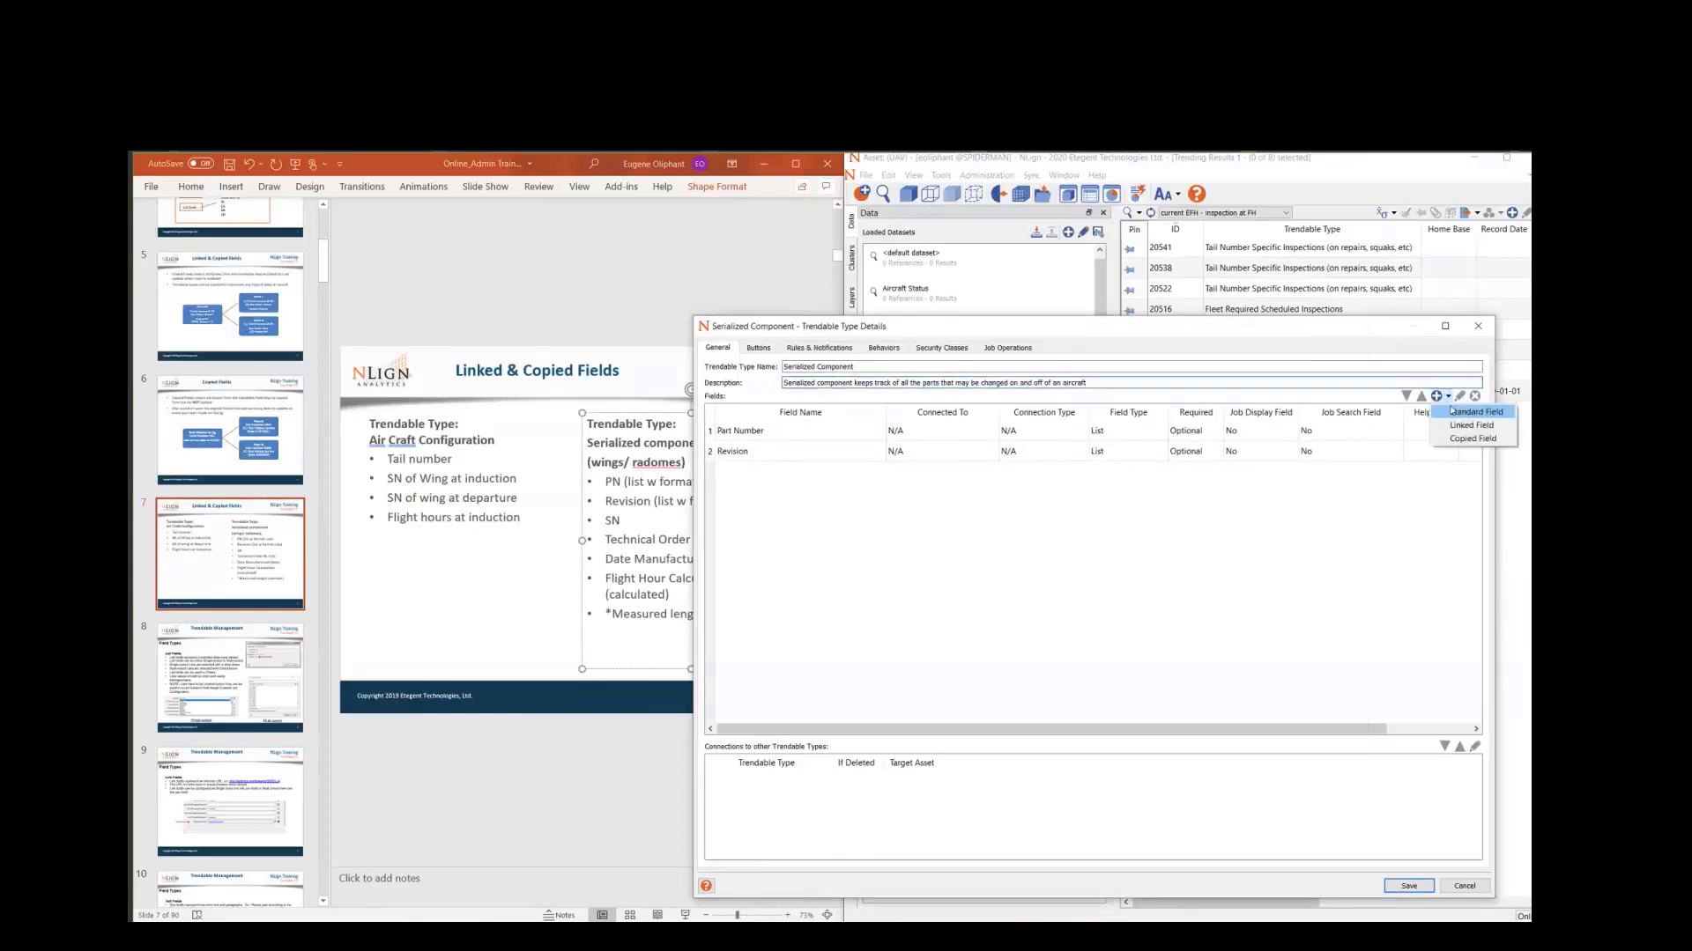
{"action": "left_click", "coordinate": [1474, 411]}
{"action": "type", "text": "ser"}
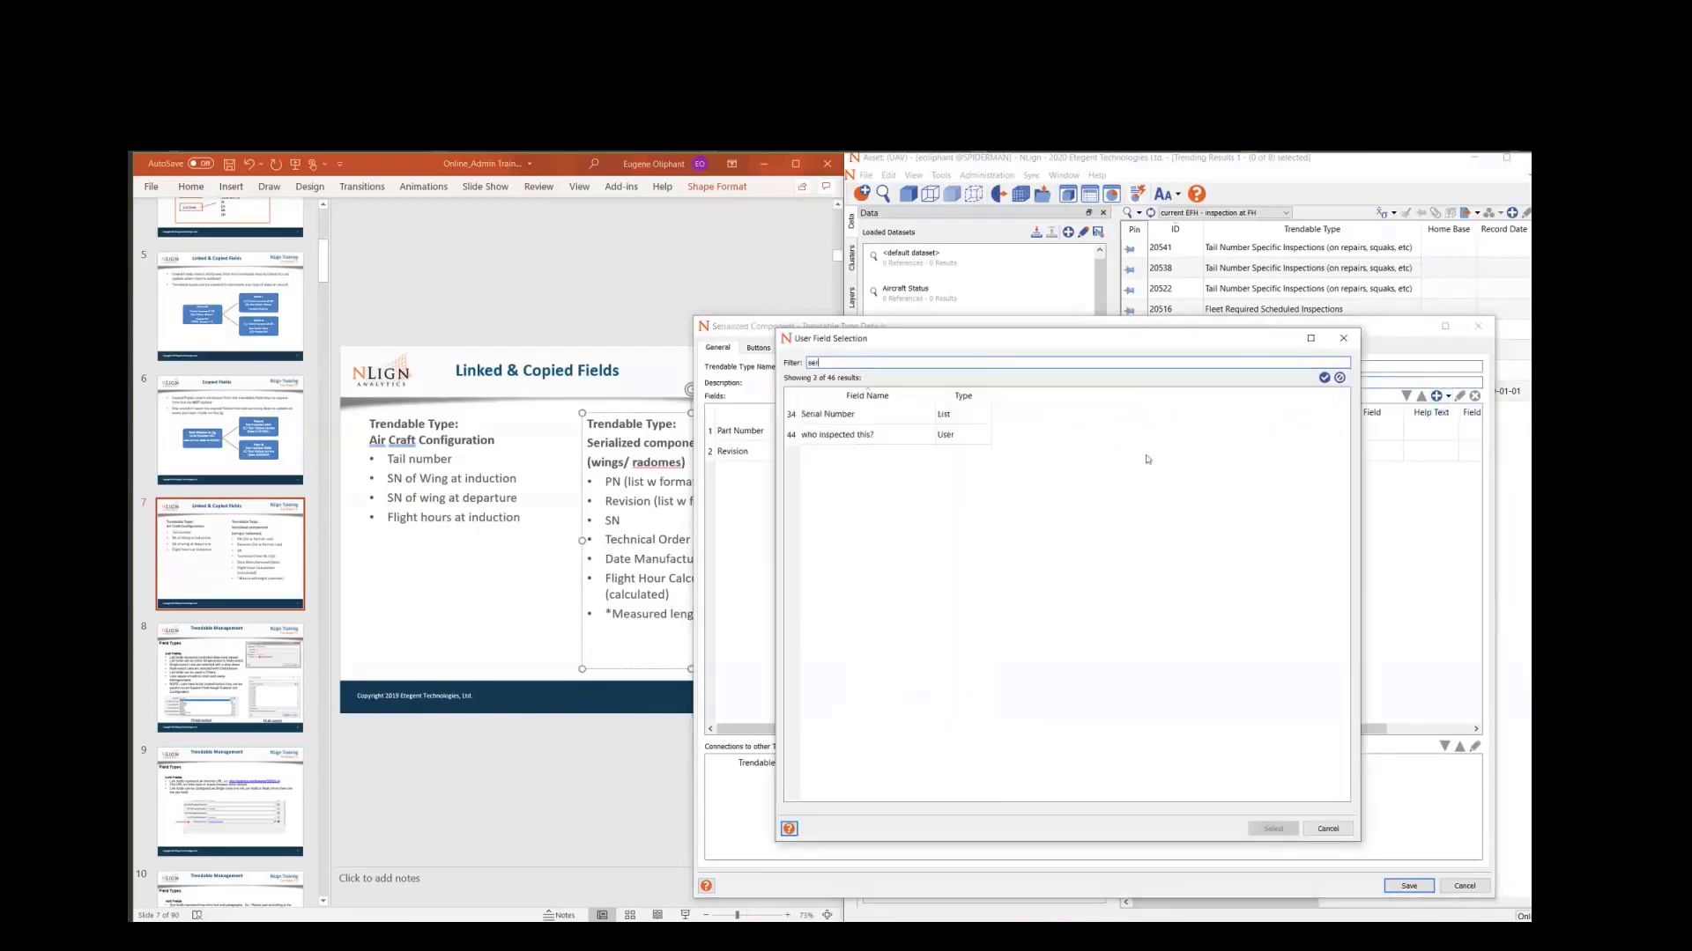
{"action": "double_click", "coordinate": [898, 413]}
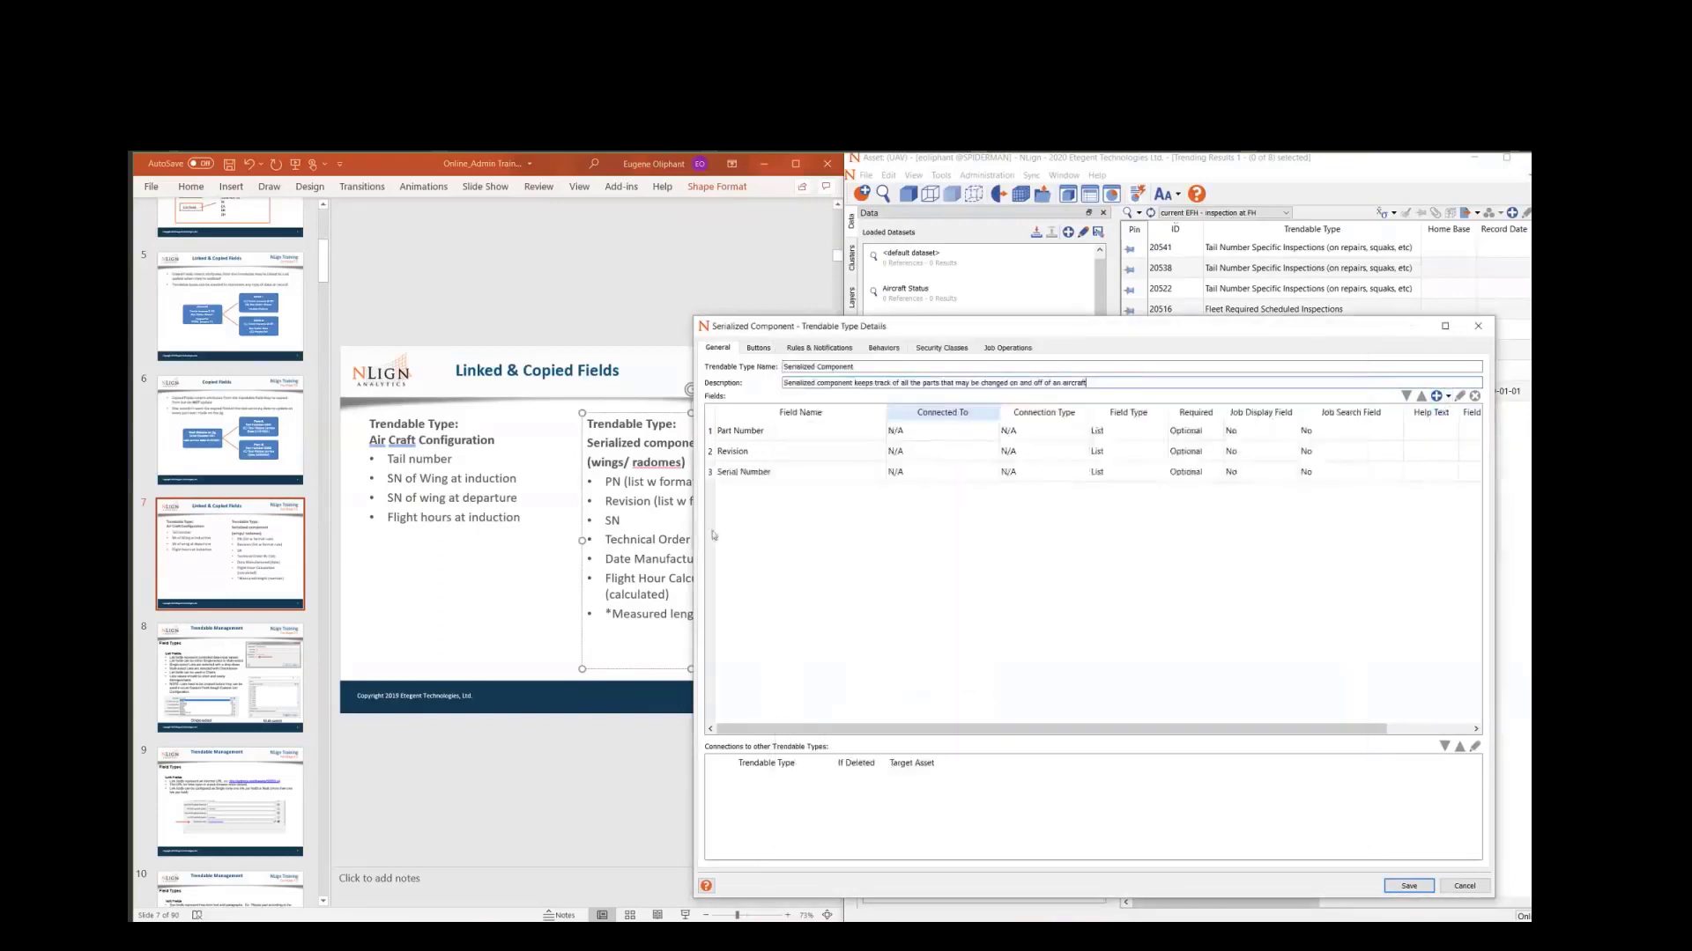
{"action": "left_click", "coordinate": [1448, 397]}
{"action": "left_click", "coordinate": [1470, 411]}
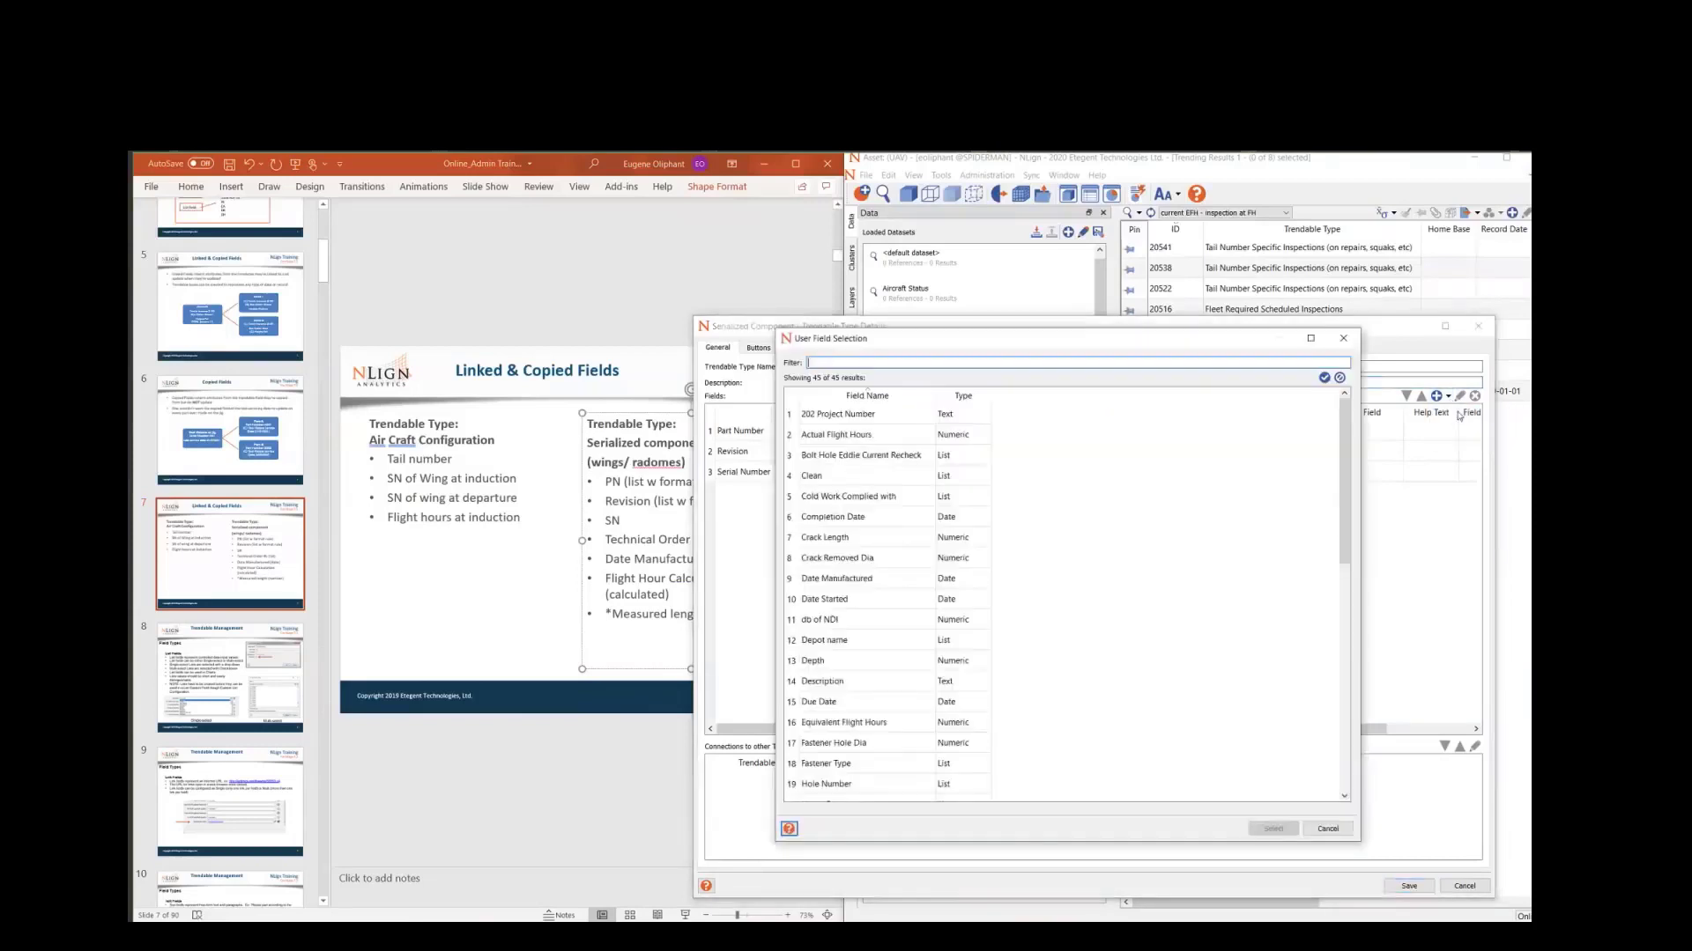
{"action": "type", "text": "tec"}
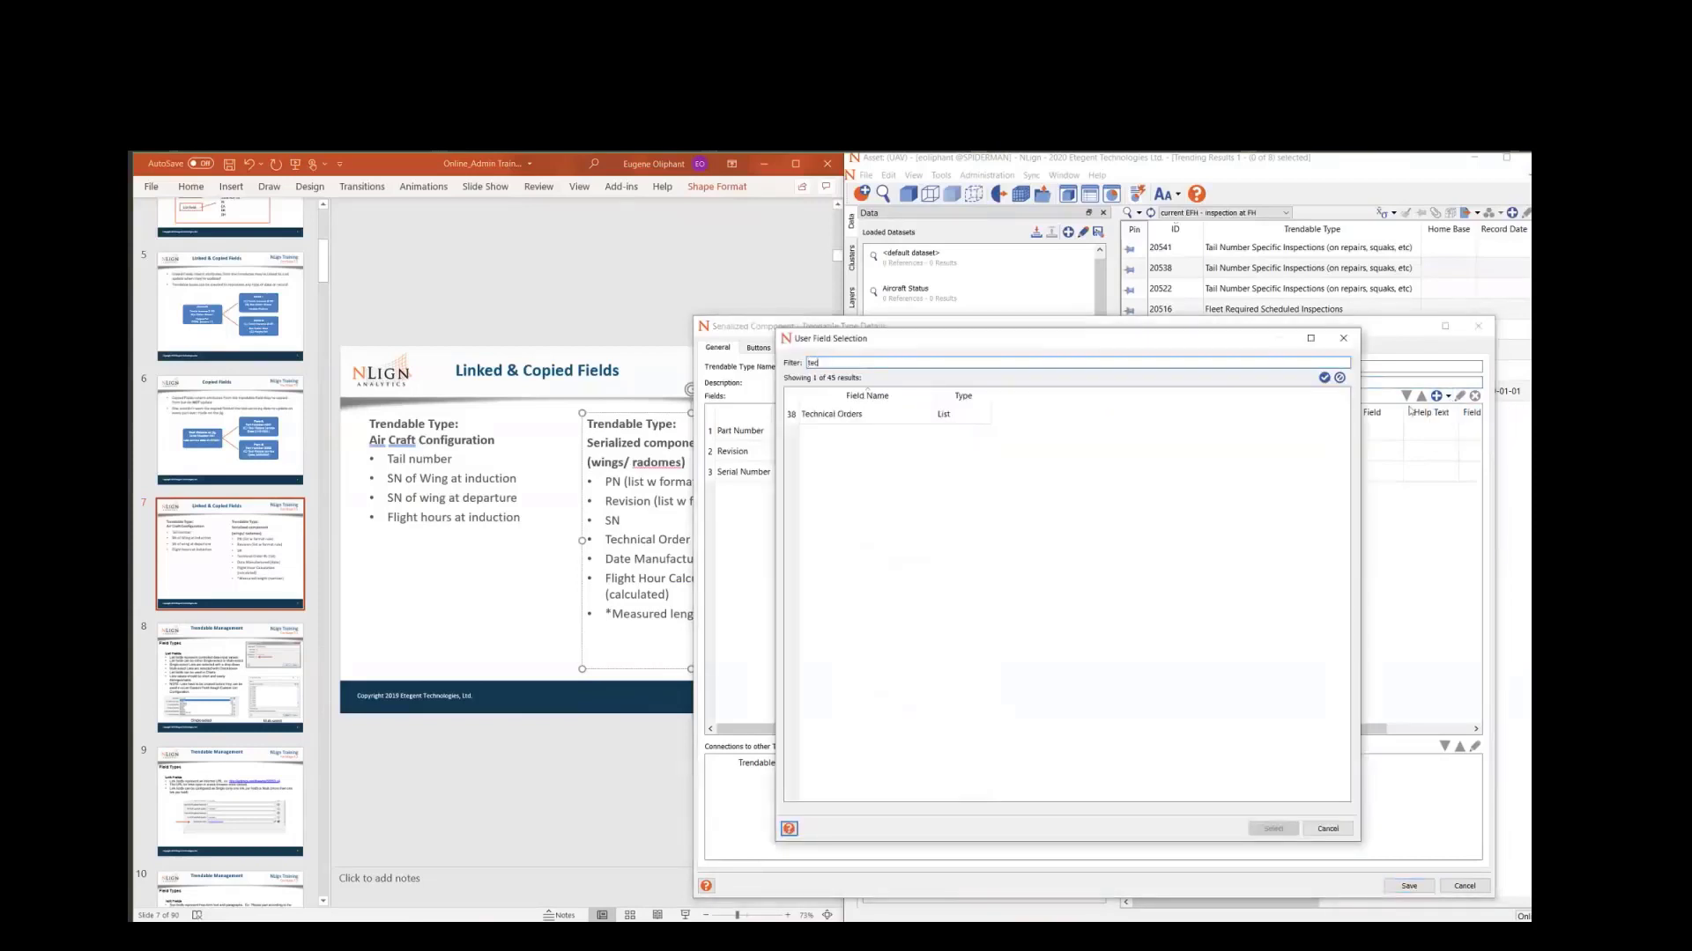
{"action": "double_click", "coordinate": [884, 414]}
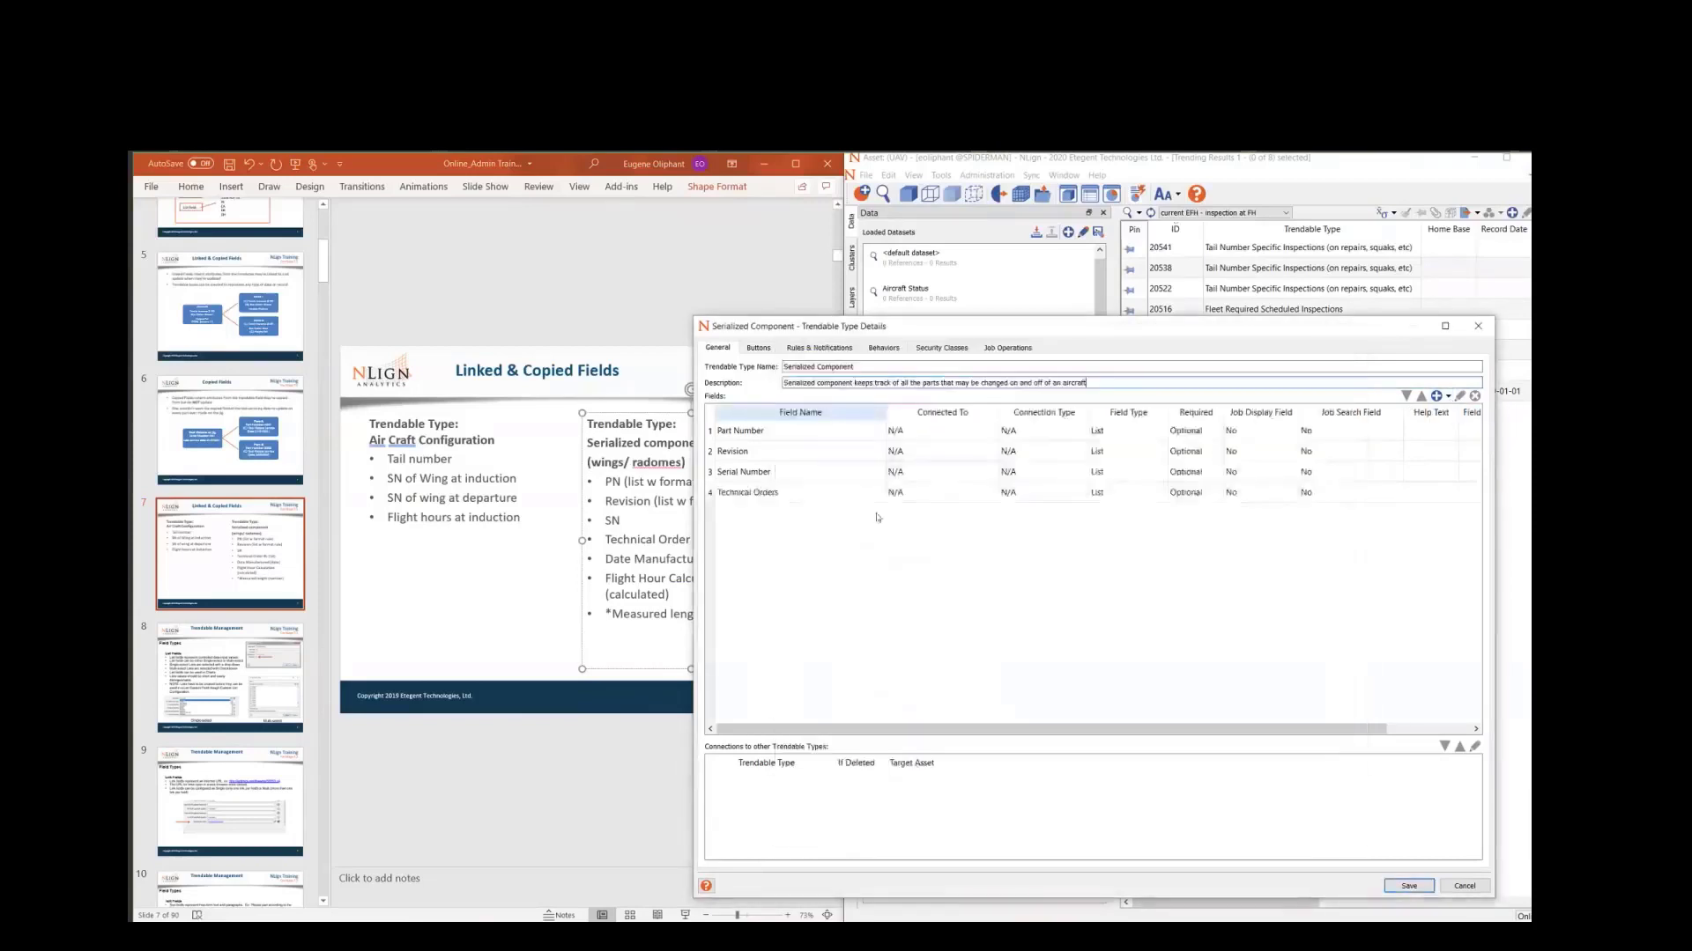
- Add the Date Manufactured date field to the Serialized Component type as a standard field
{"action": "left_click", "coordinate": [1443, 398]}
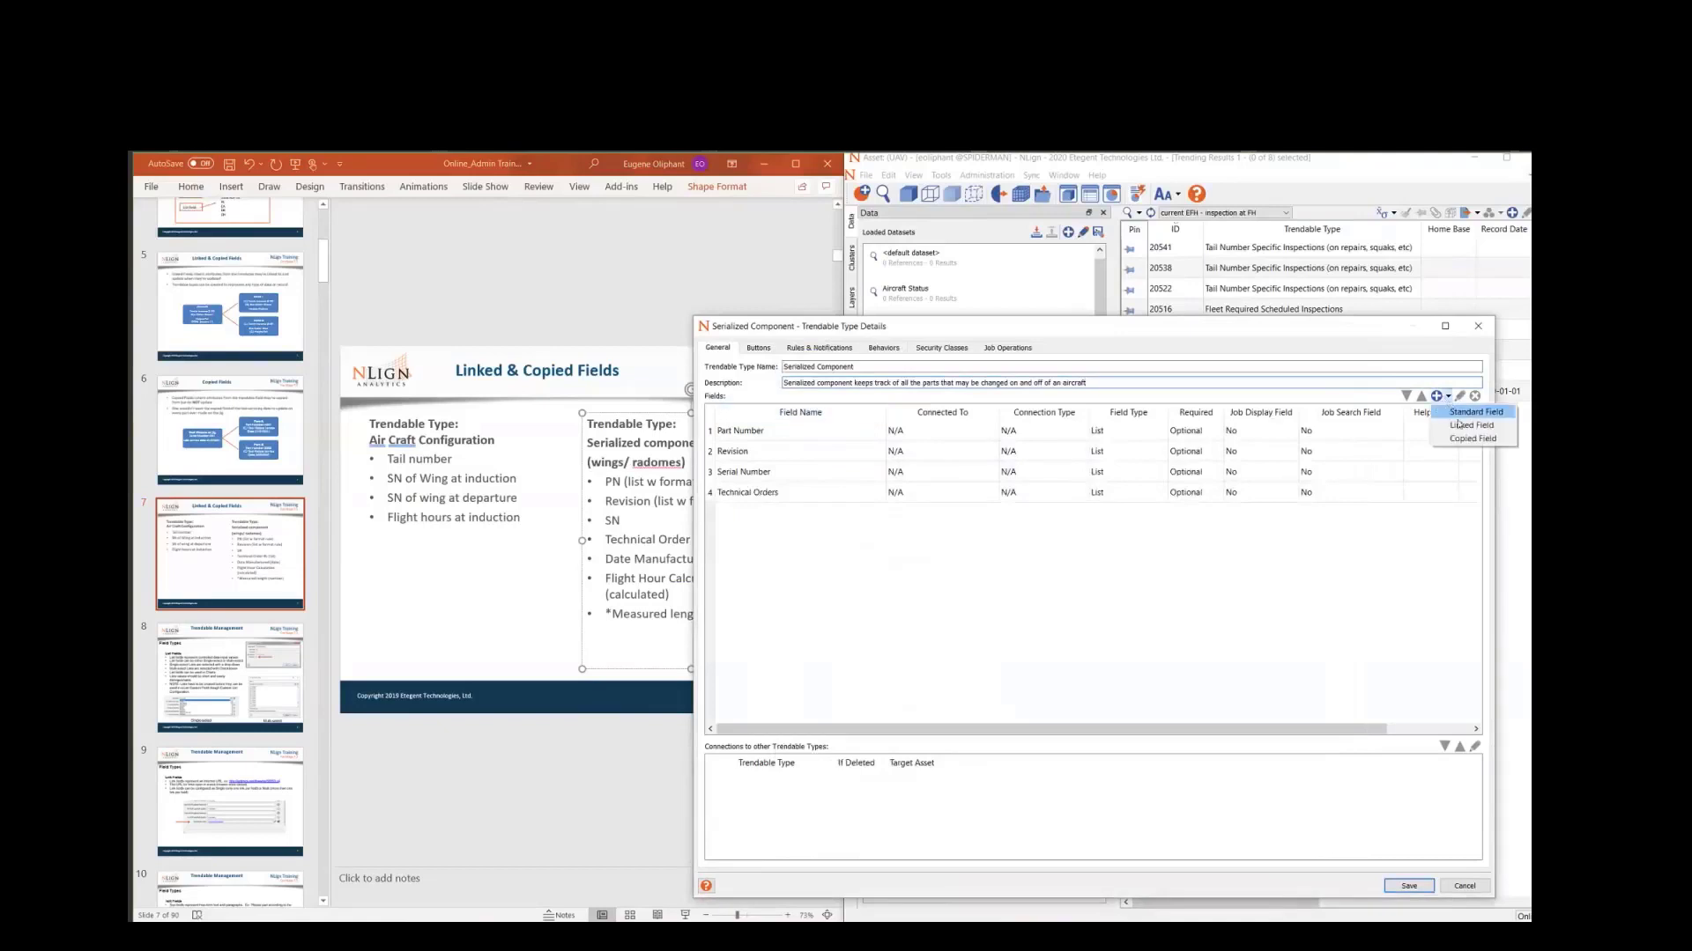
{"action": "left_click", "coordinate": [1460, 424]}
{"action": "type", "text": "dat"}
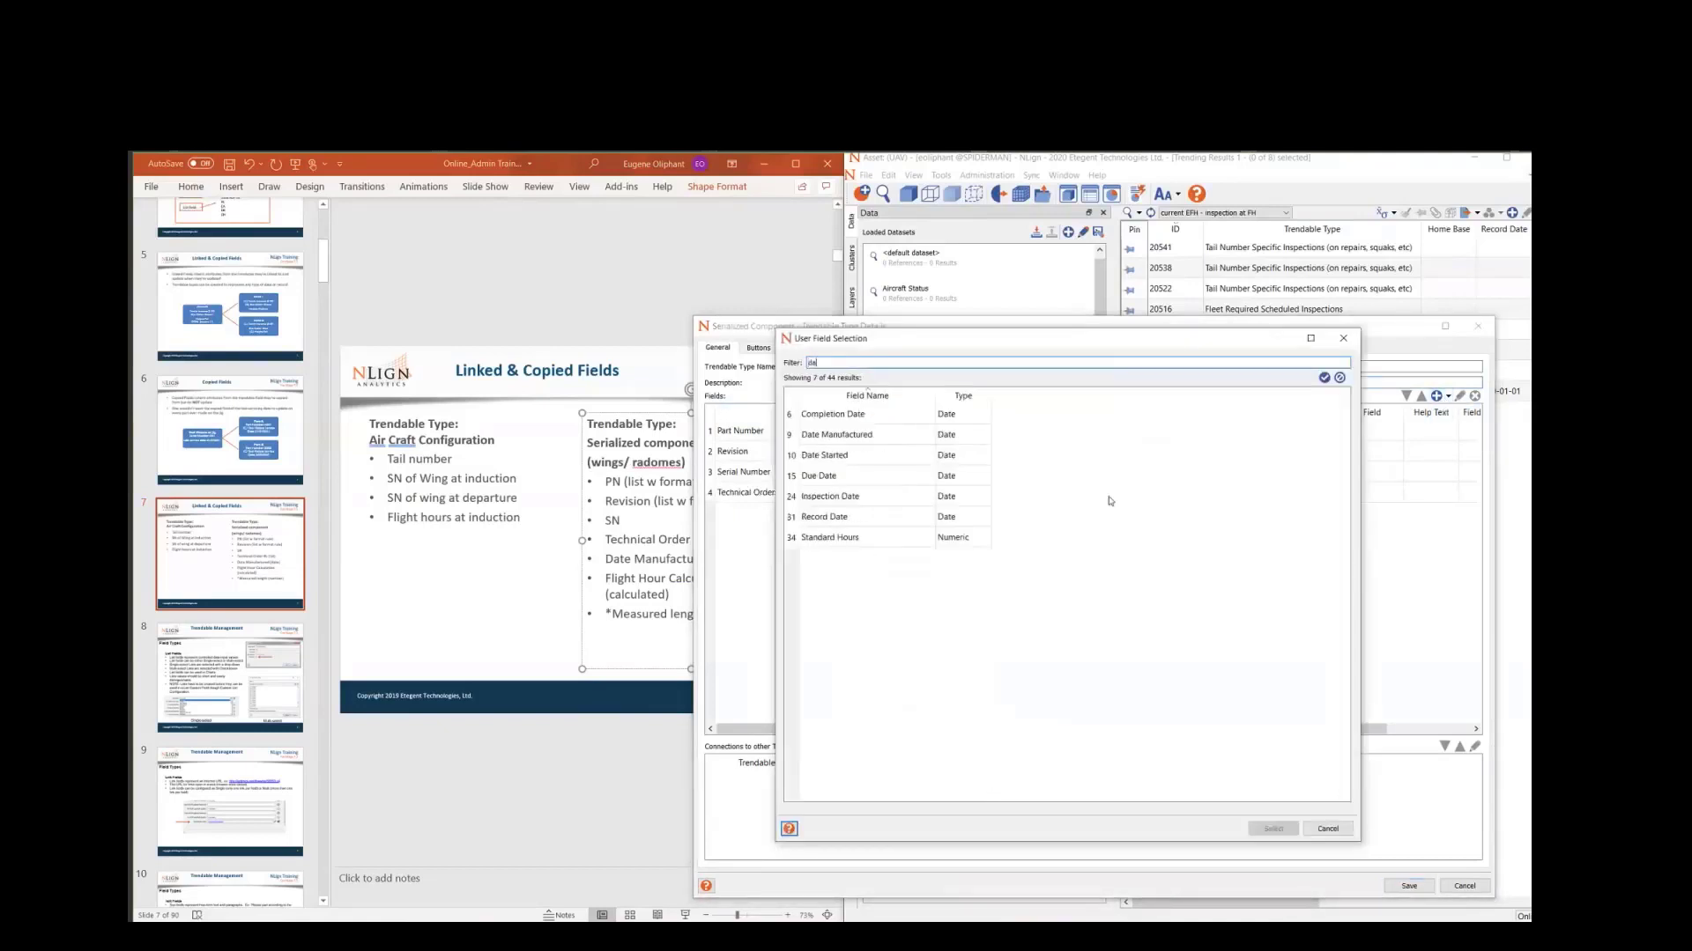
{"action": "double_click", "coordinate": [844, 437]}
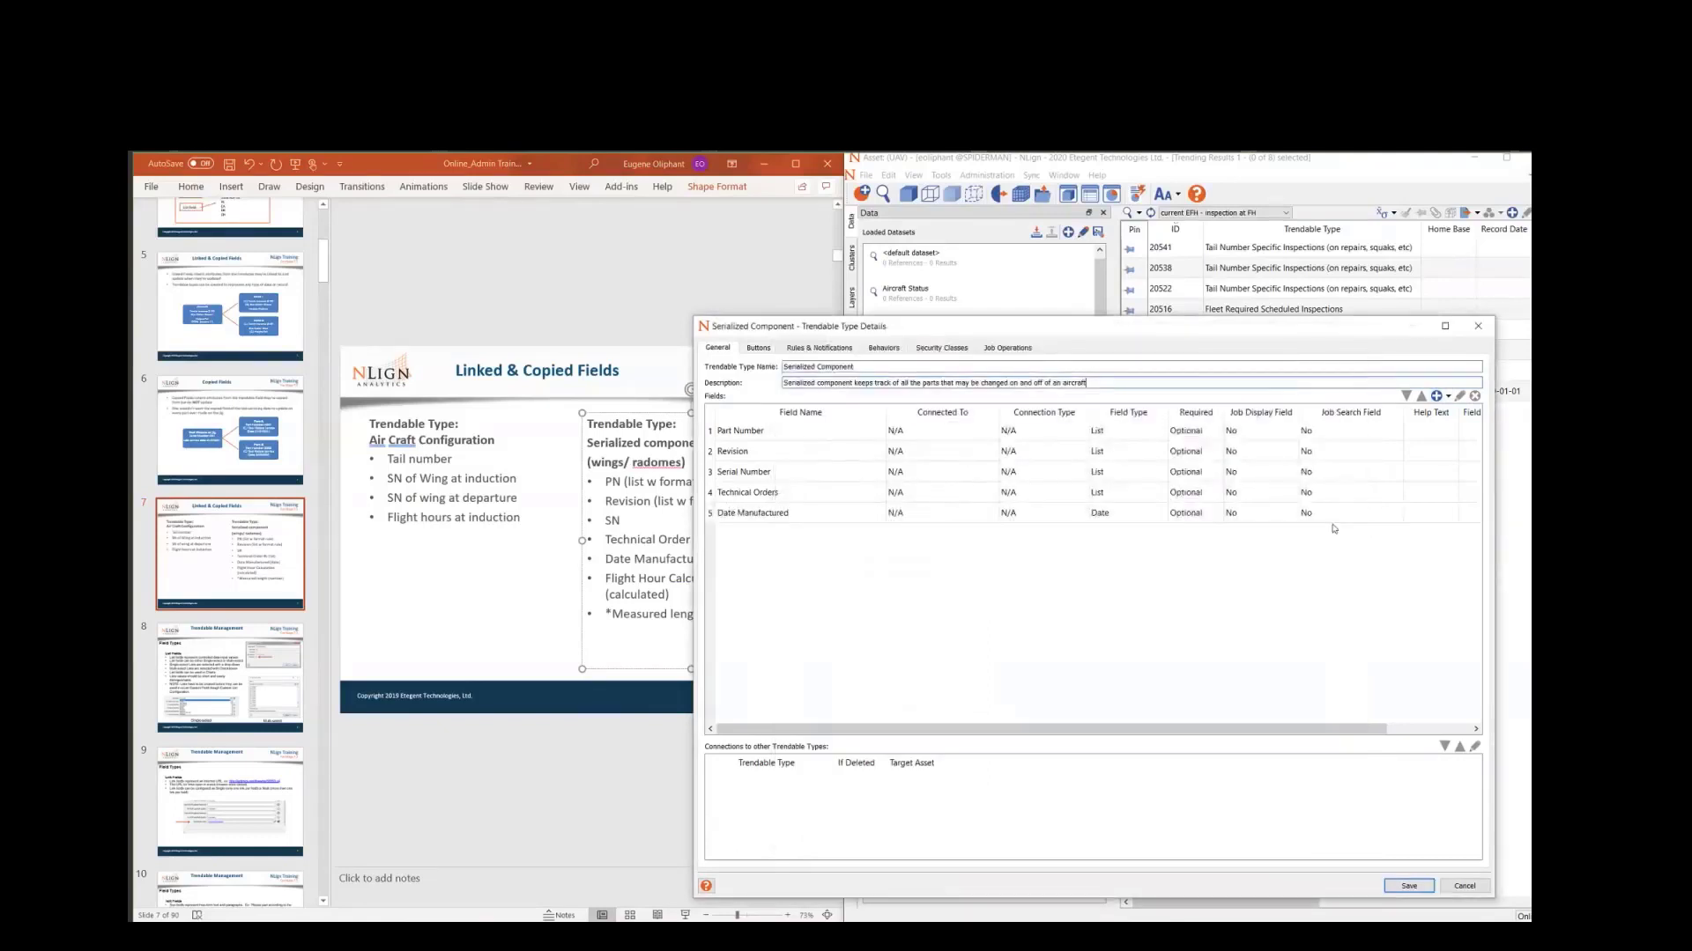
- Add the Measured Length numeric field and the Description text field to the Serialized Component type as standard fields
{"action": "left_click", "coordinate": [1443, 396]}
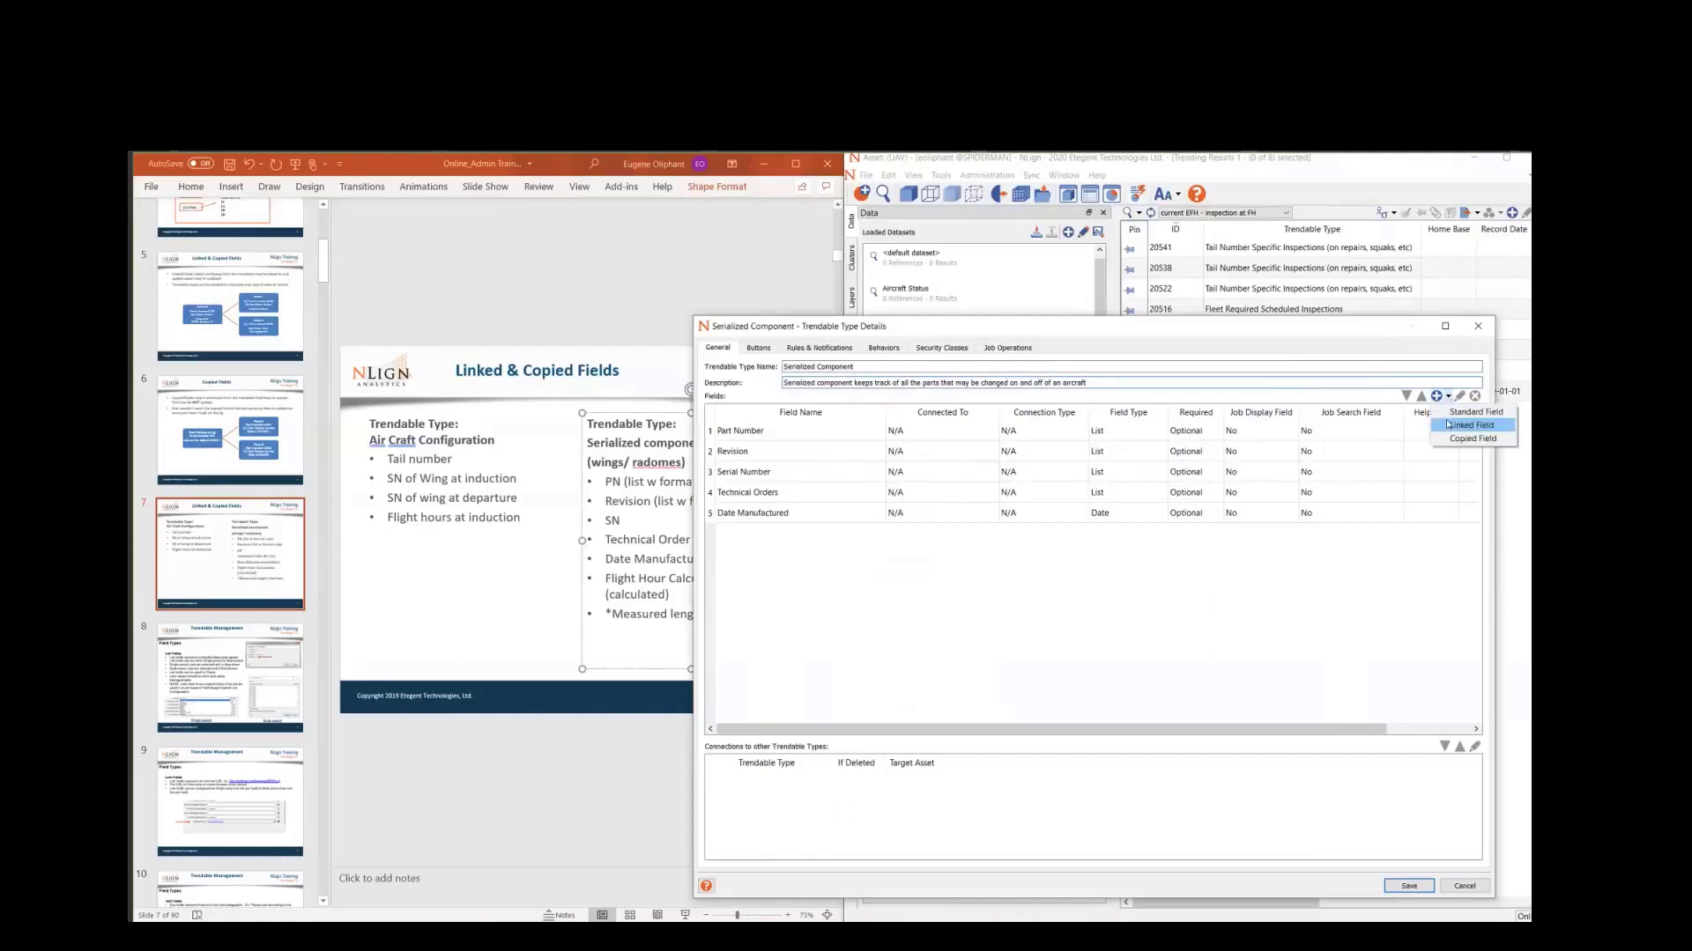
{"action": "left_click", "coordinate": [1454, 412]}
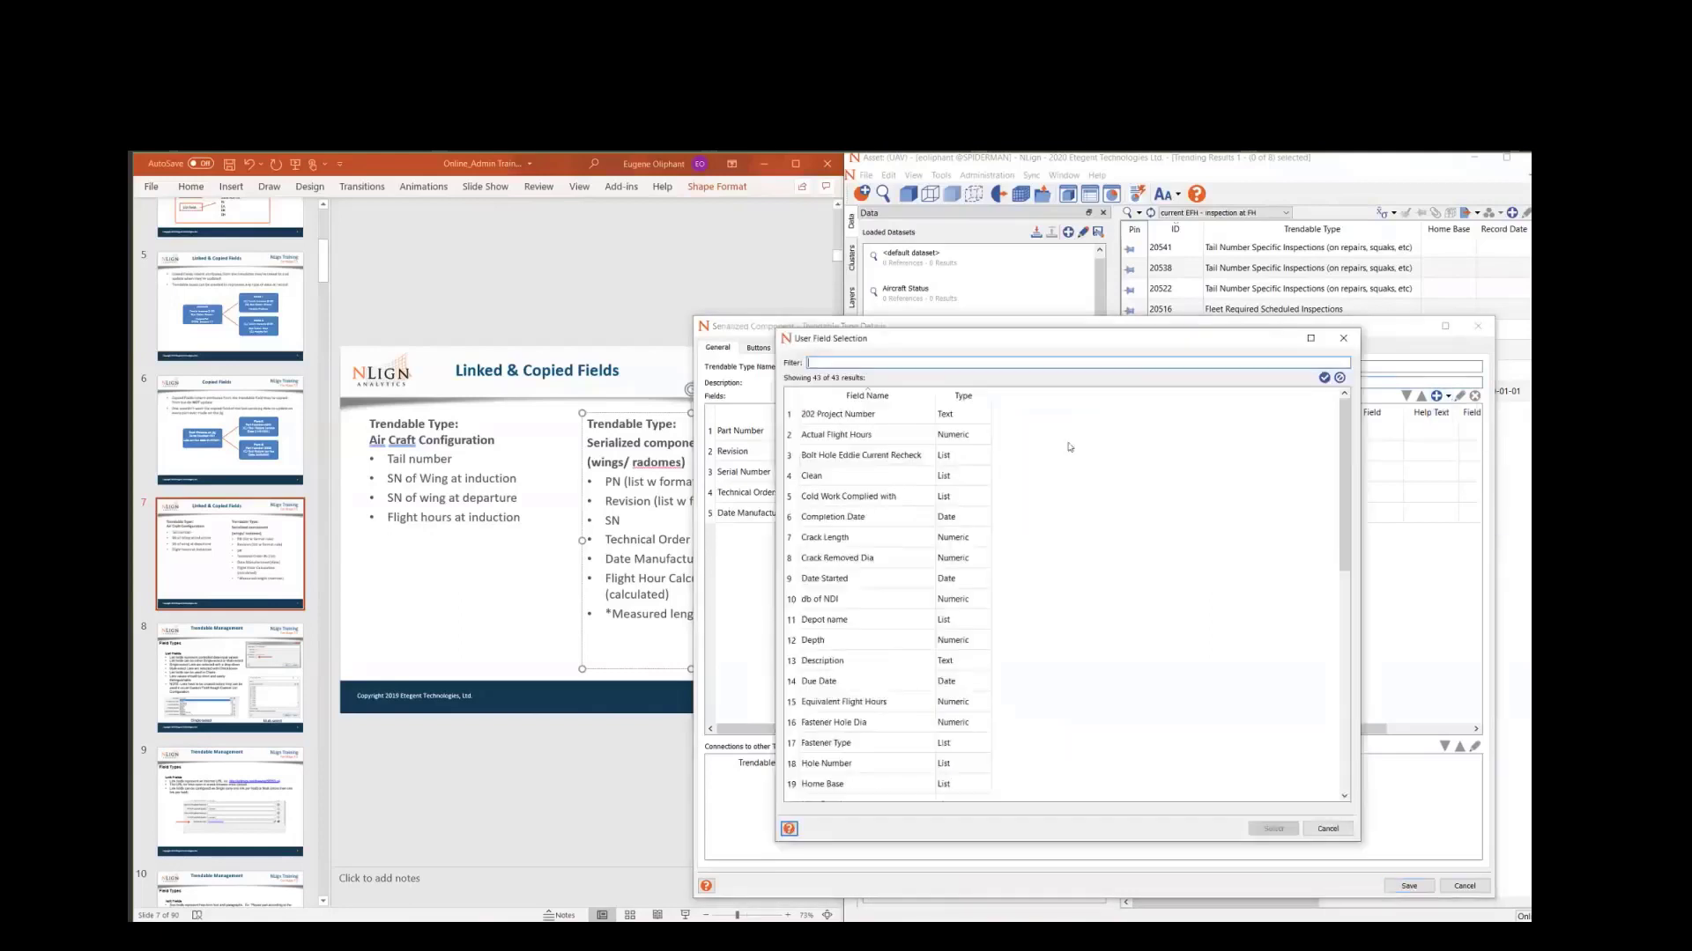
{"action": "type", "text": "mea"}
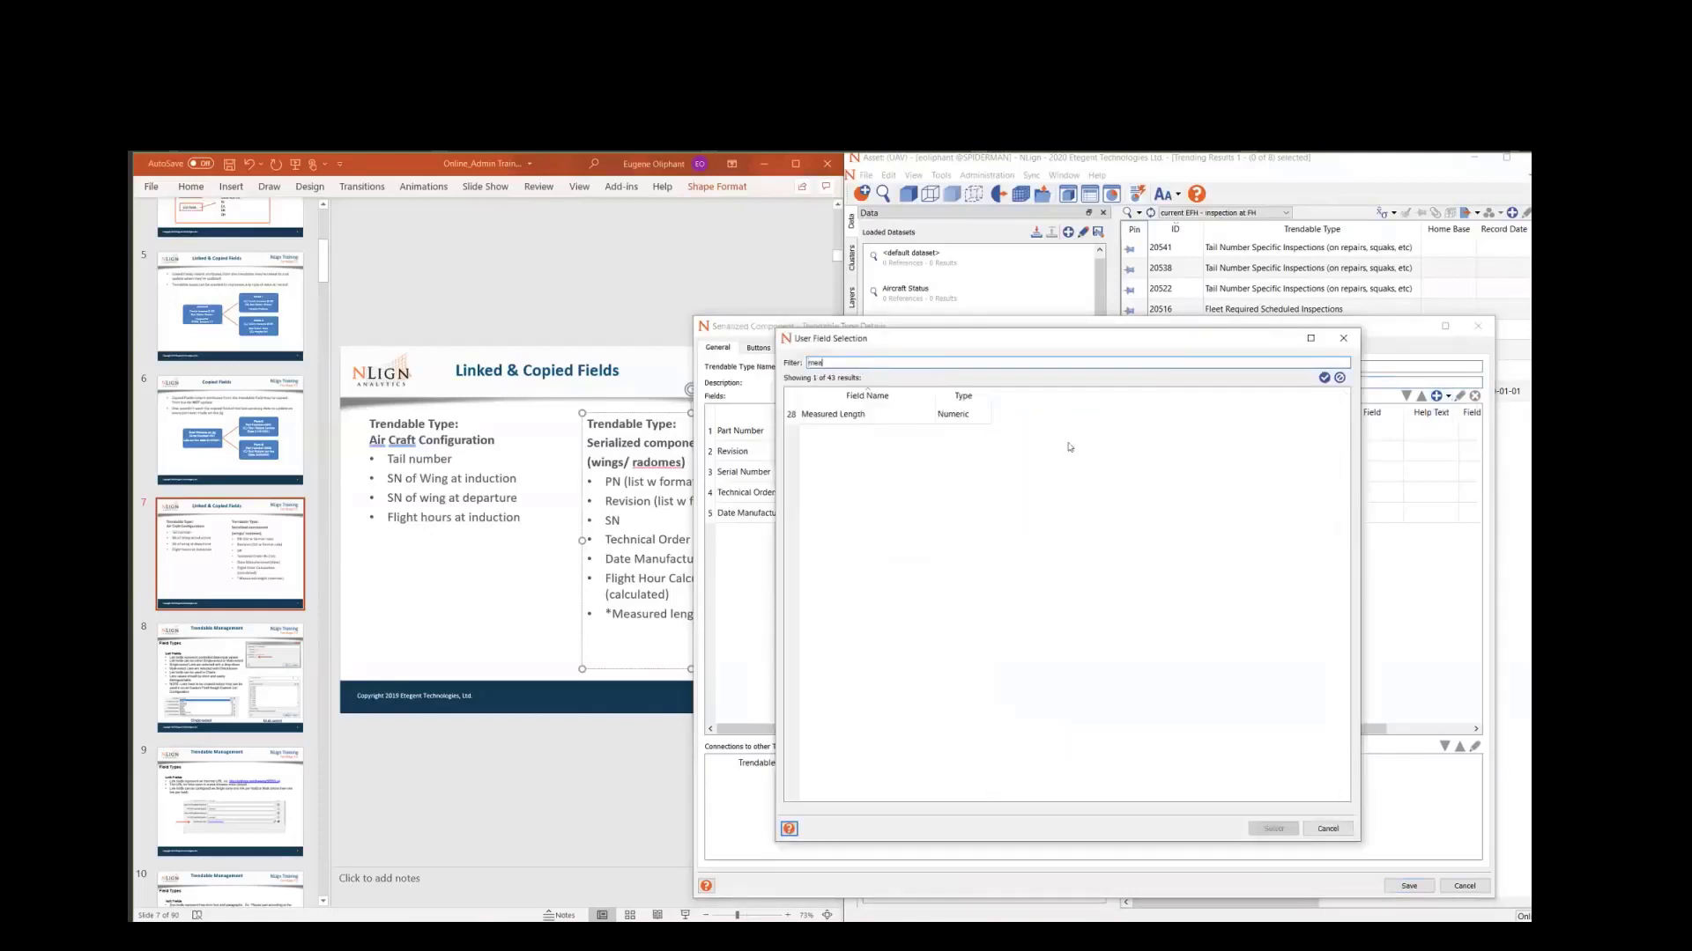
{"action": "double_click", "coordinate": [884, 416]}
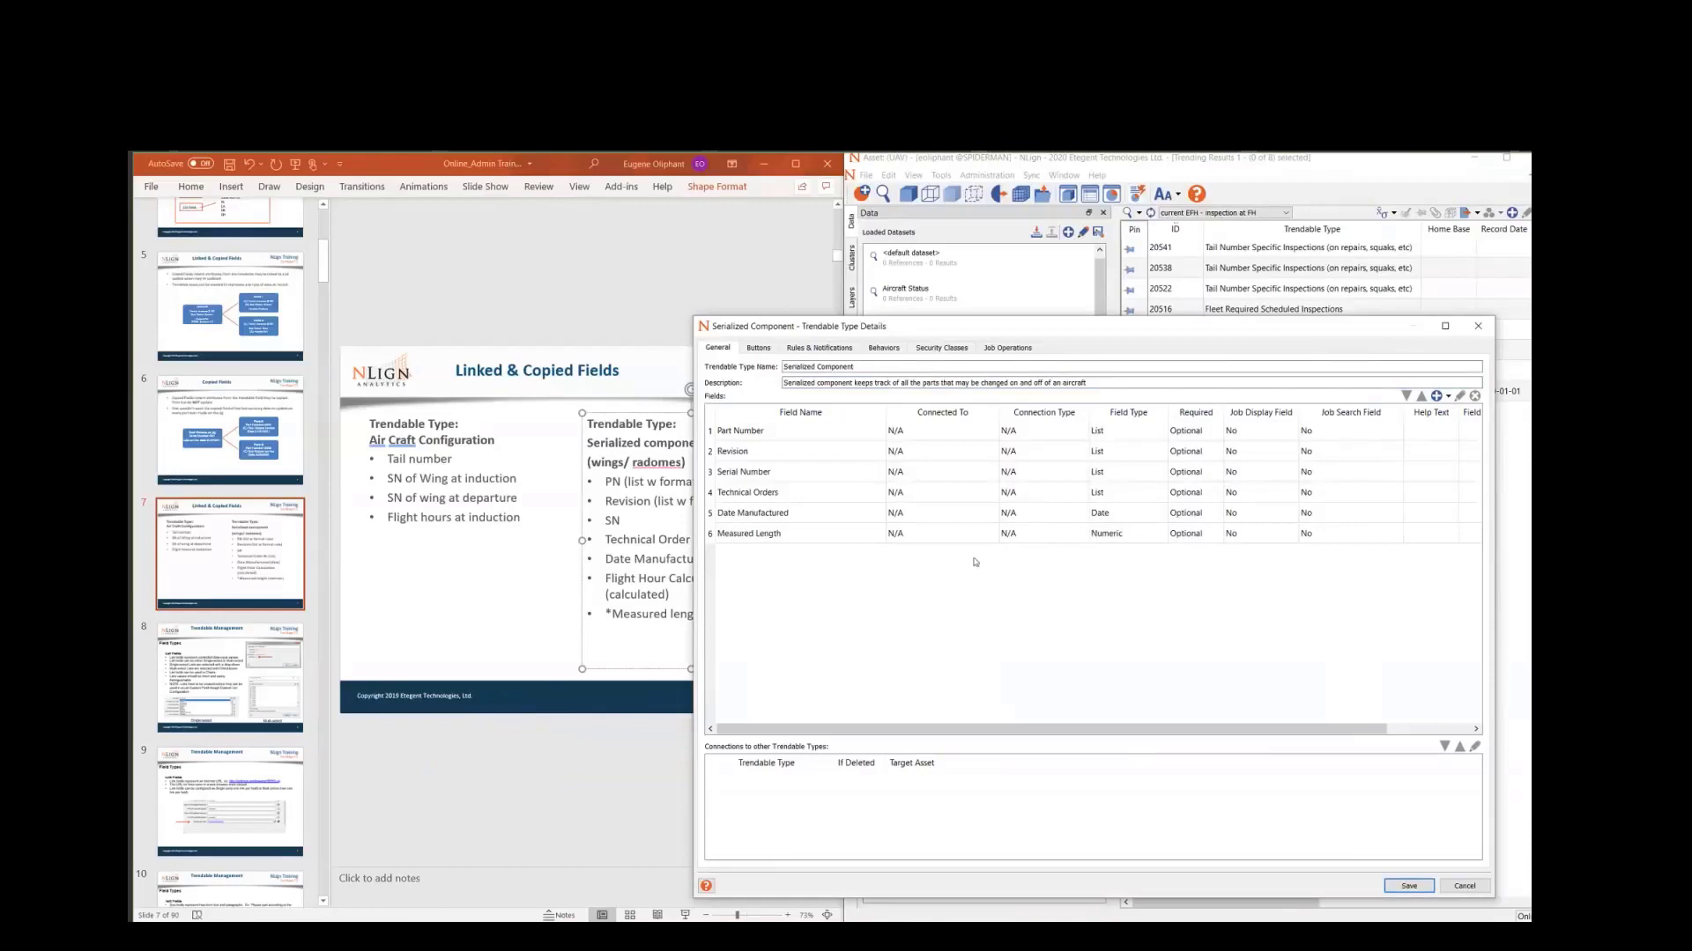
{"action": "left_click", "coordinate": [1447, 395]}
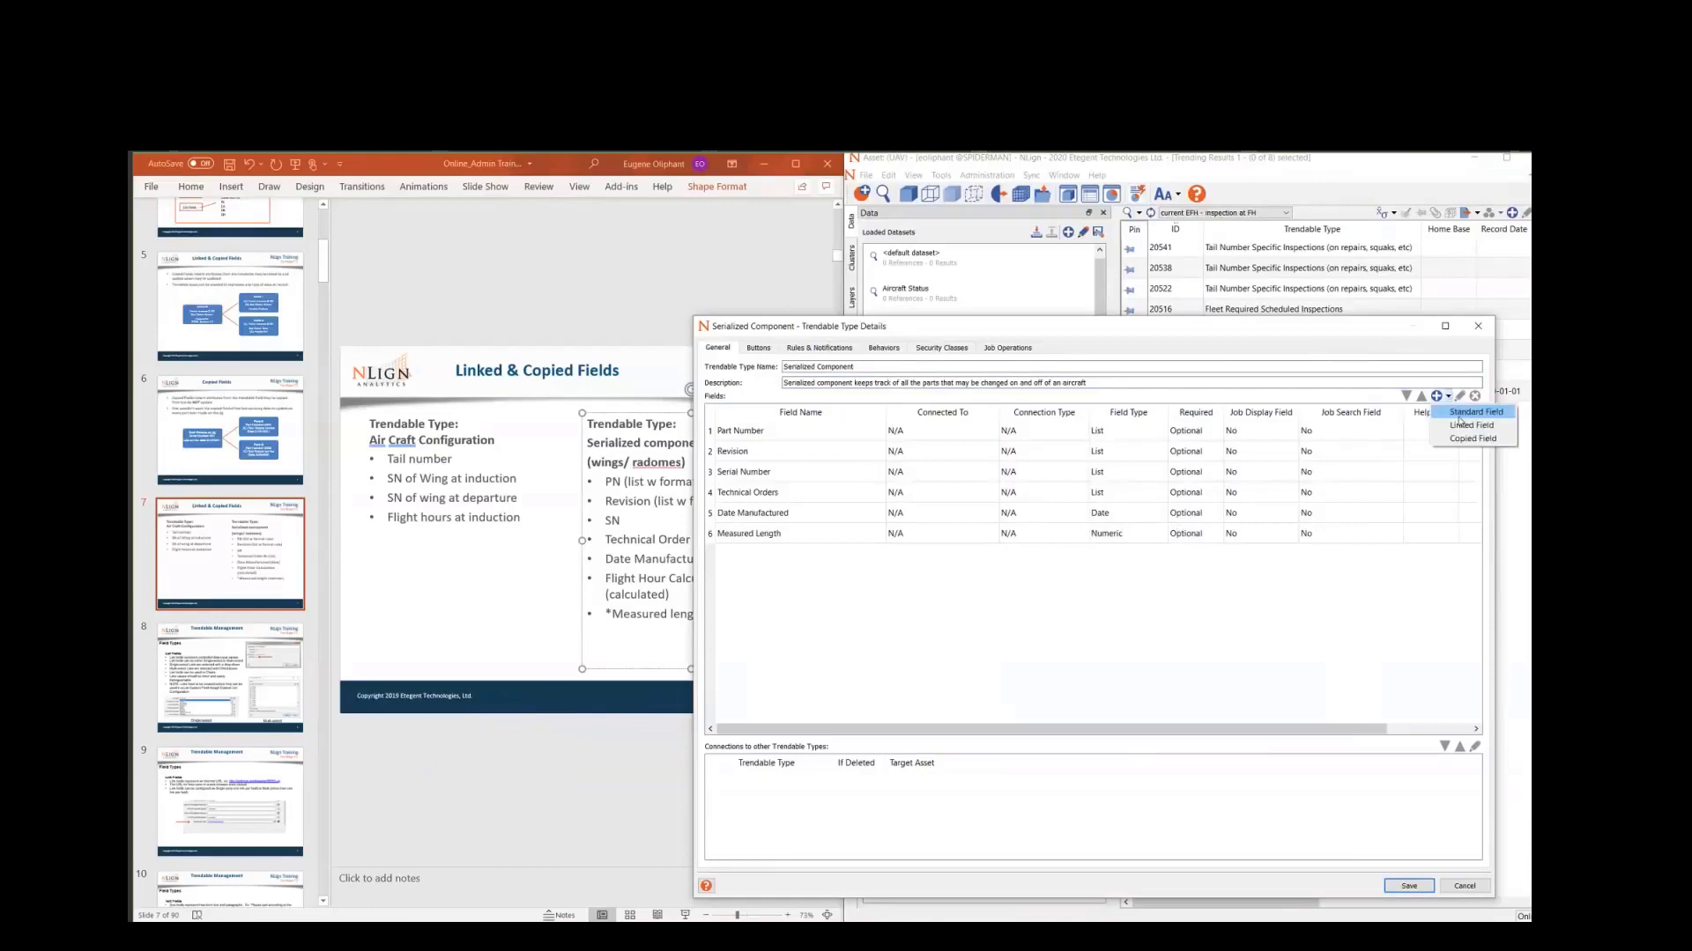
{"action": "left_click", "coordinate": [1460, 419]}
{"action": "type", "text": "des"}
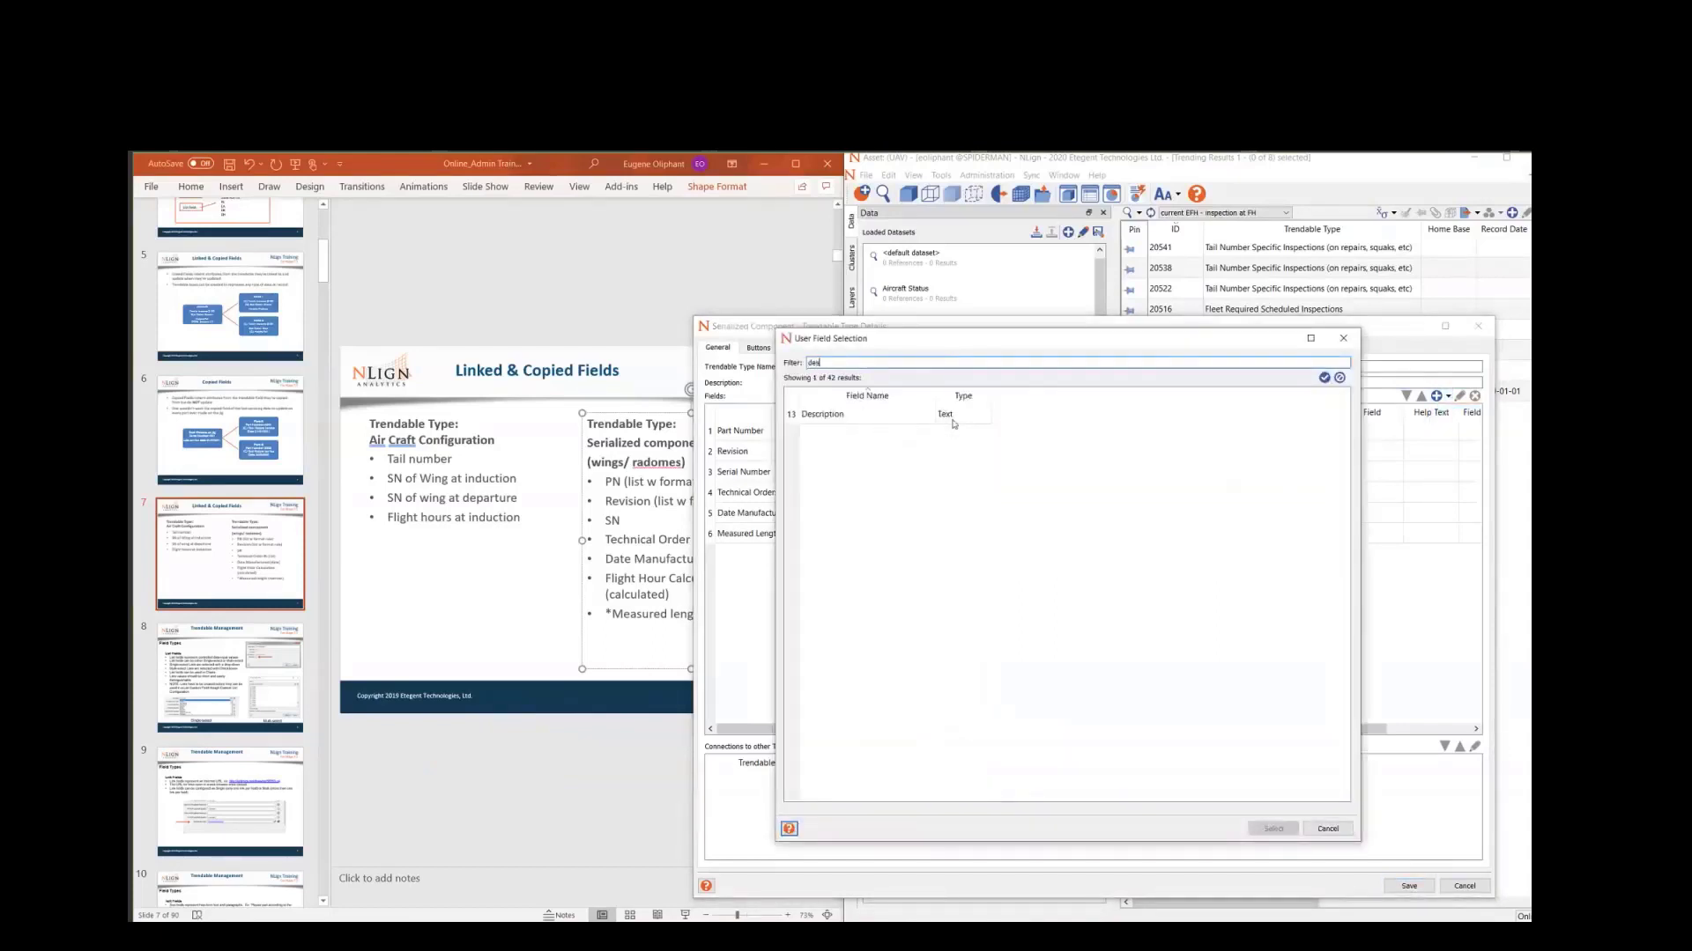
{"action": "double_click", "coordinate": [952, 416]}
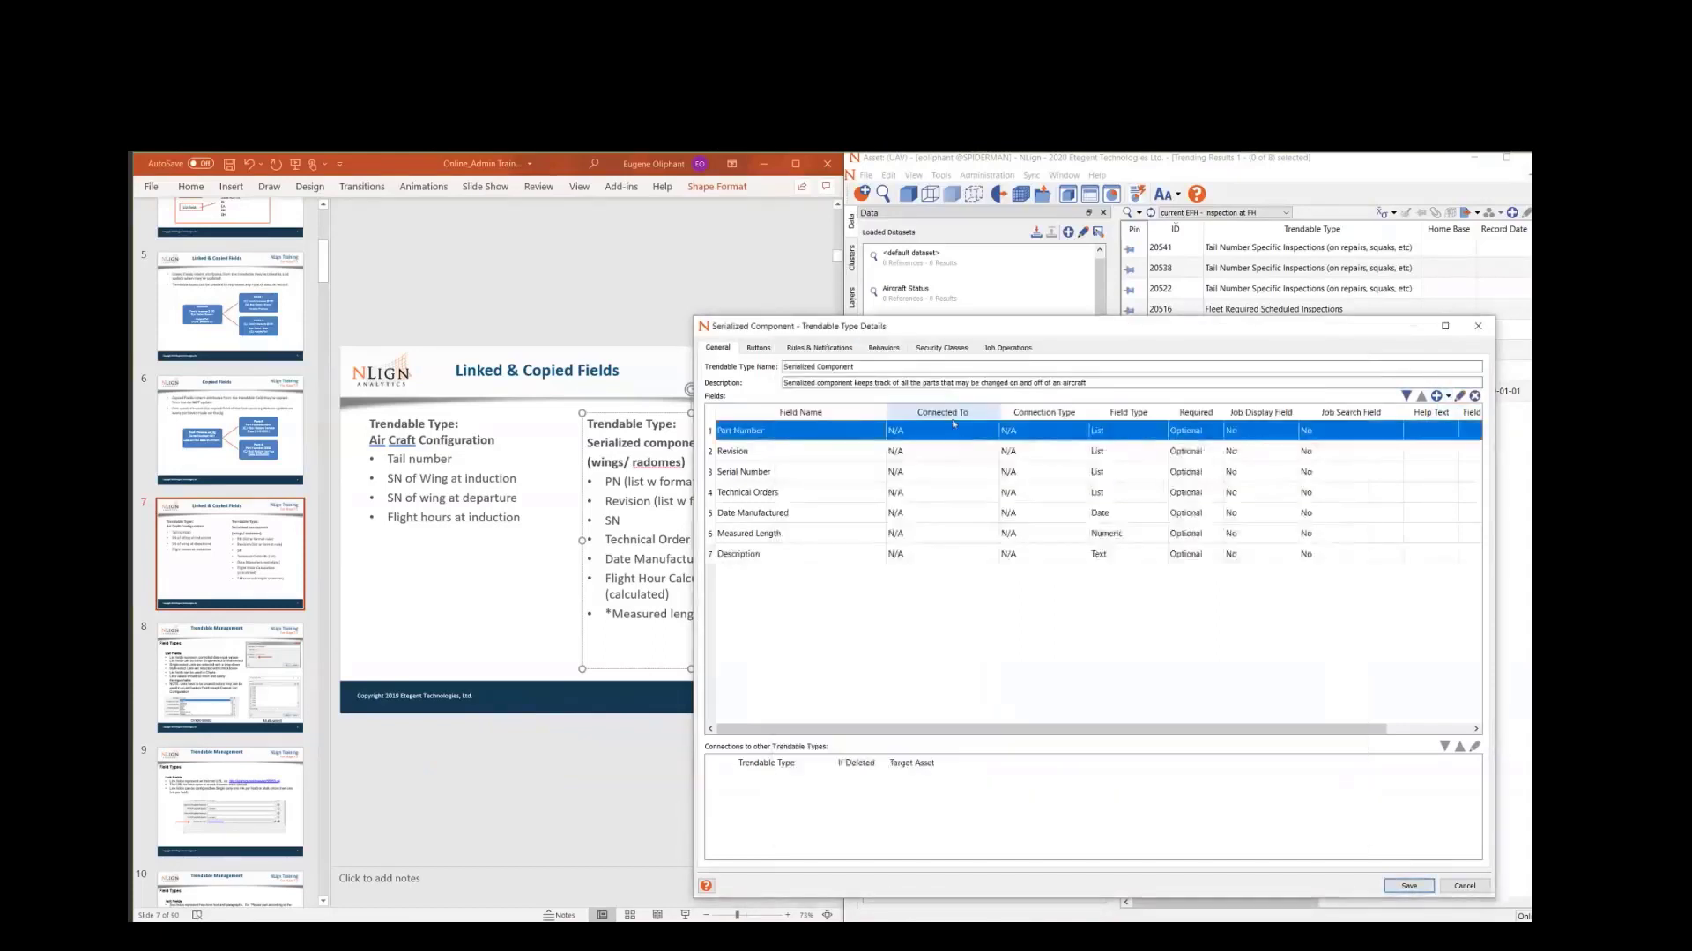
{"action": "left_click", "coordinate": [1127, 553]}
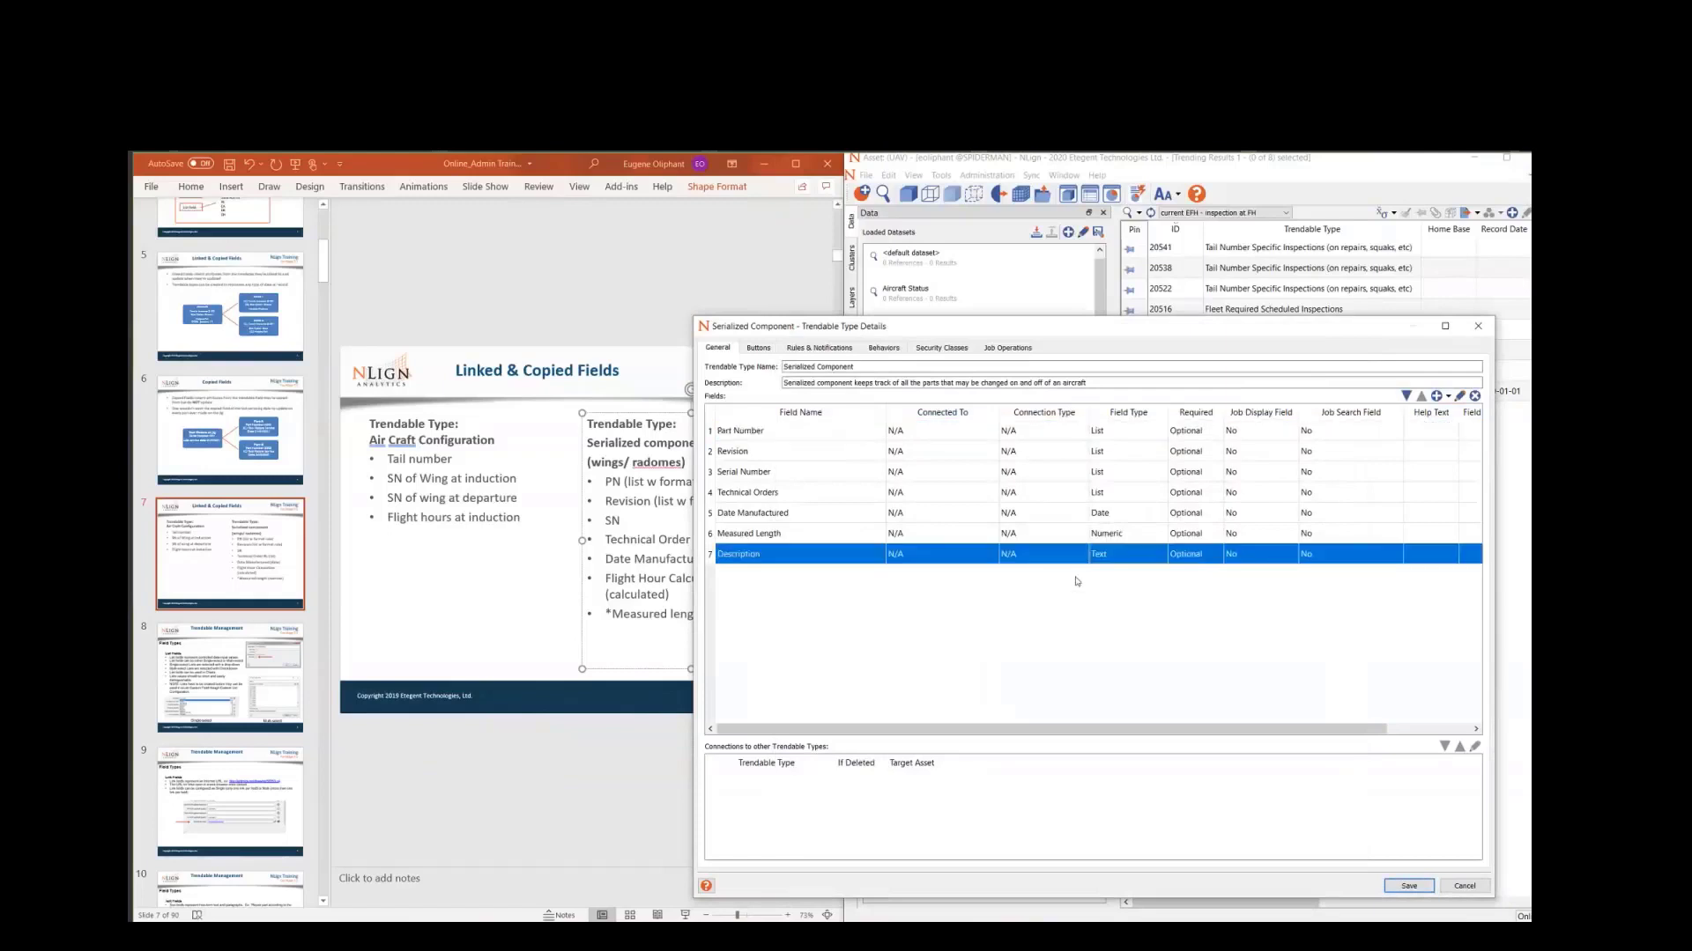
- Make the Part Number field required and give it the help text "Look under the part for the stamped Part Number"
{"action": "left_click", "coordinate": [1189, 436]}
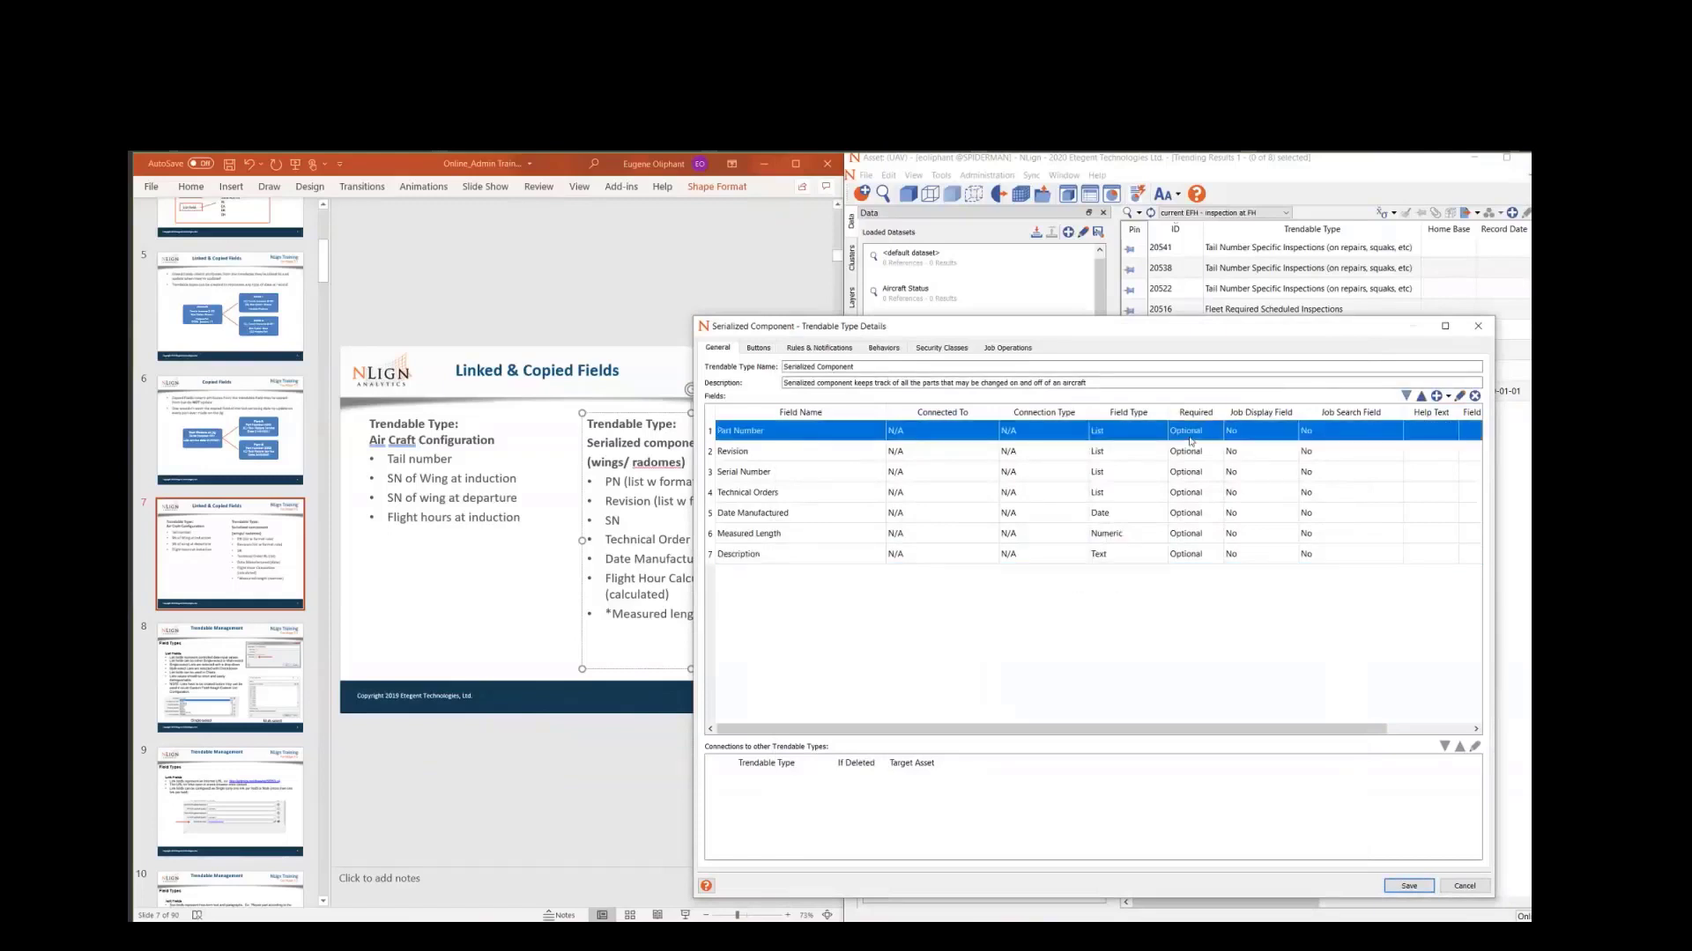
{"action": "double_click", "coordinate": [1191, 440]}
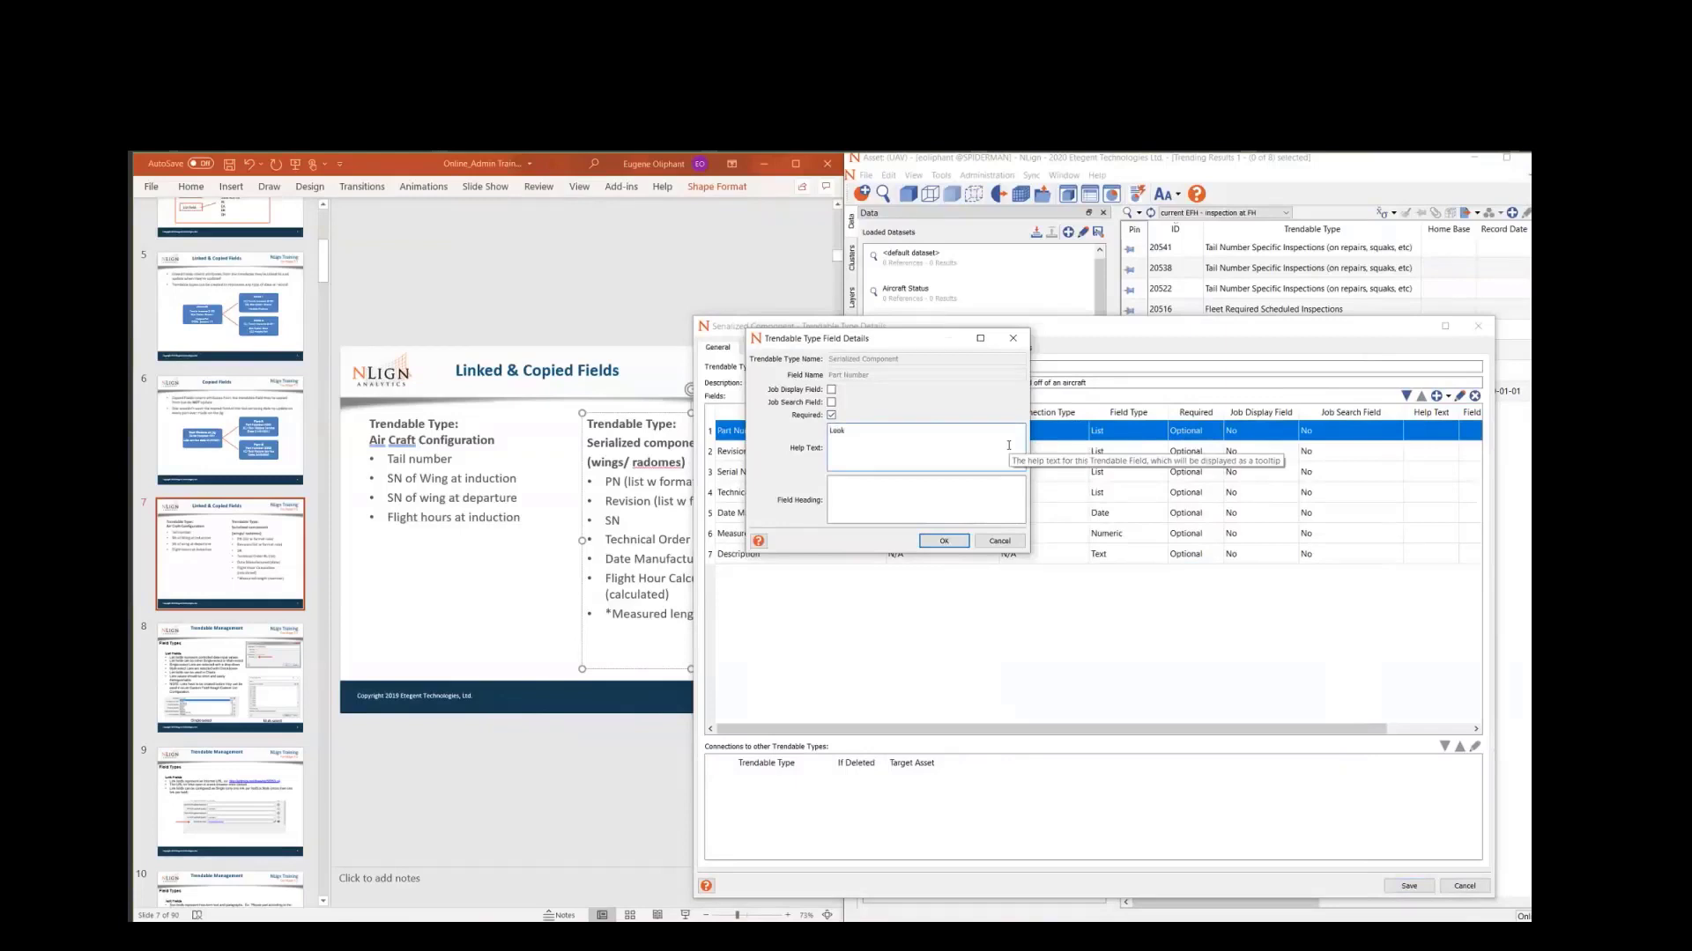
{"action": "type", "text": "under the part for the stamped Part N"}
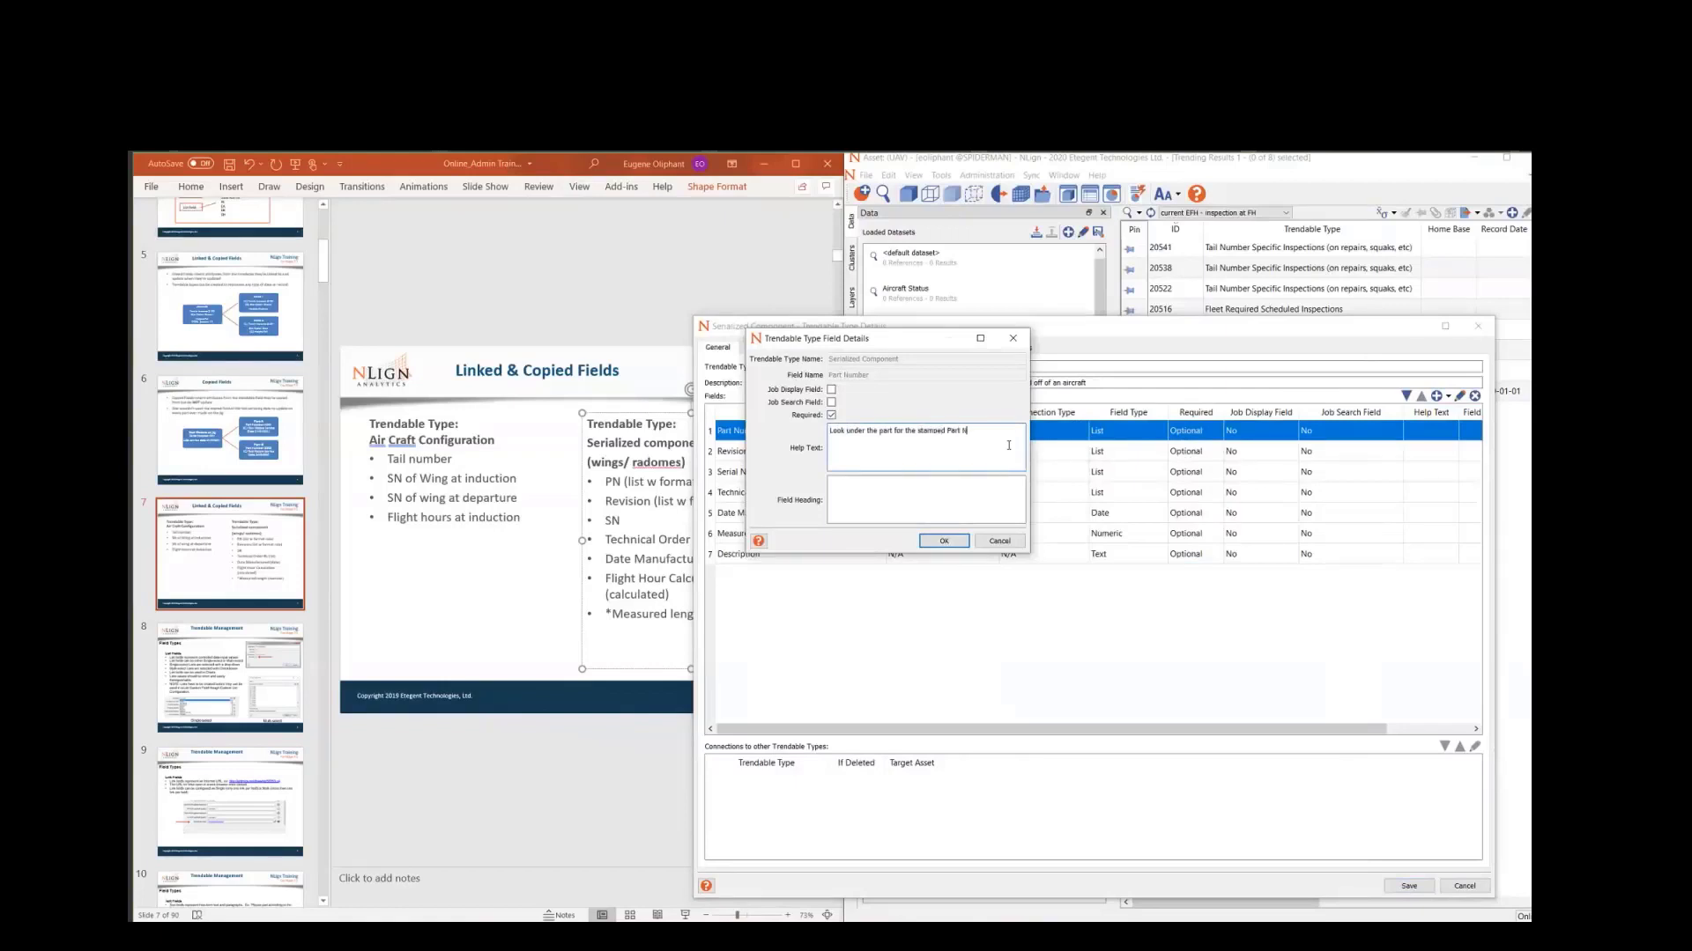
{"action": "type", "text": "umber"}
{"action": "left_click", "coordinate": [943, 541]}
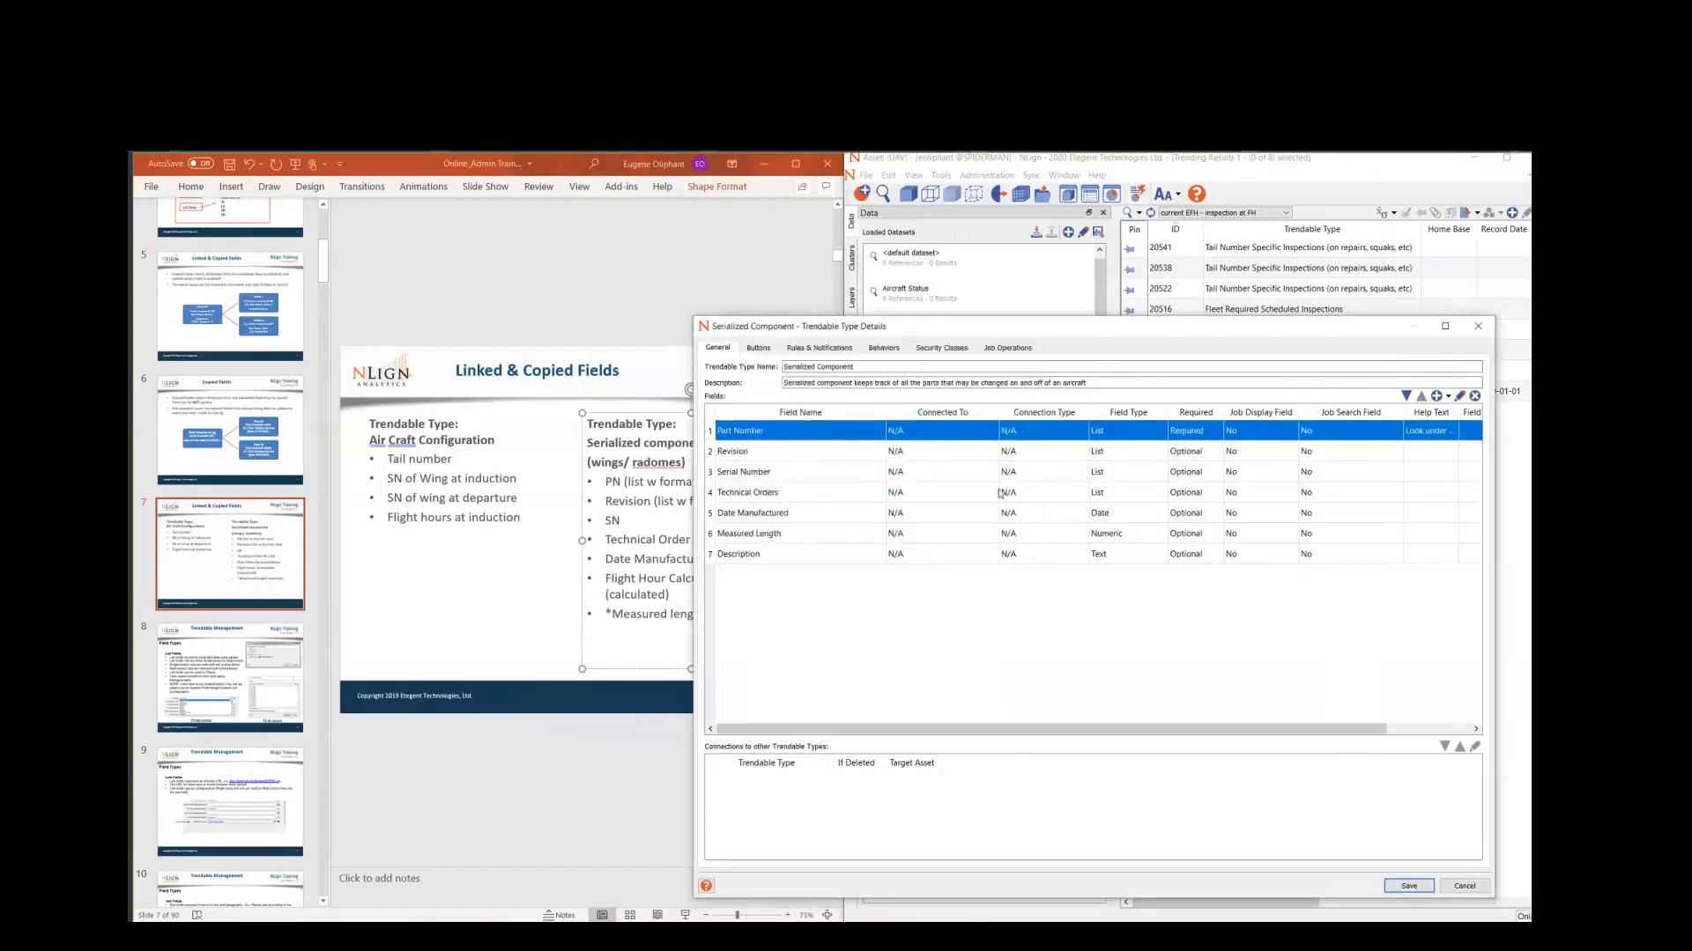
- Make the Serial Number field required, save the Serialized Component type and close the trendable type configuration
{"action": "double_click", "coordinate": [1167, 477]}
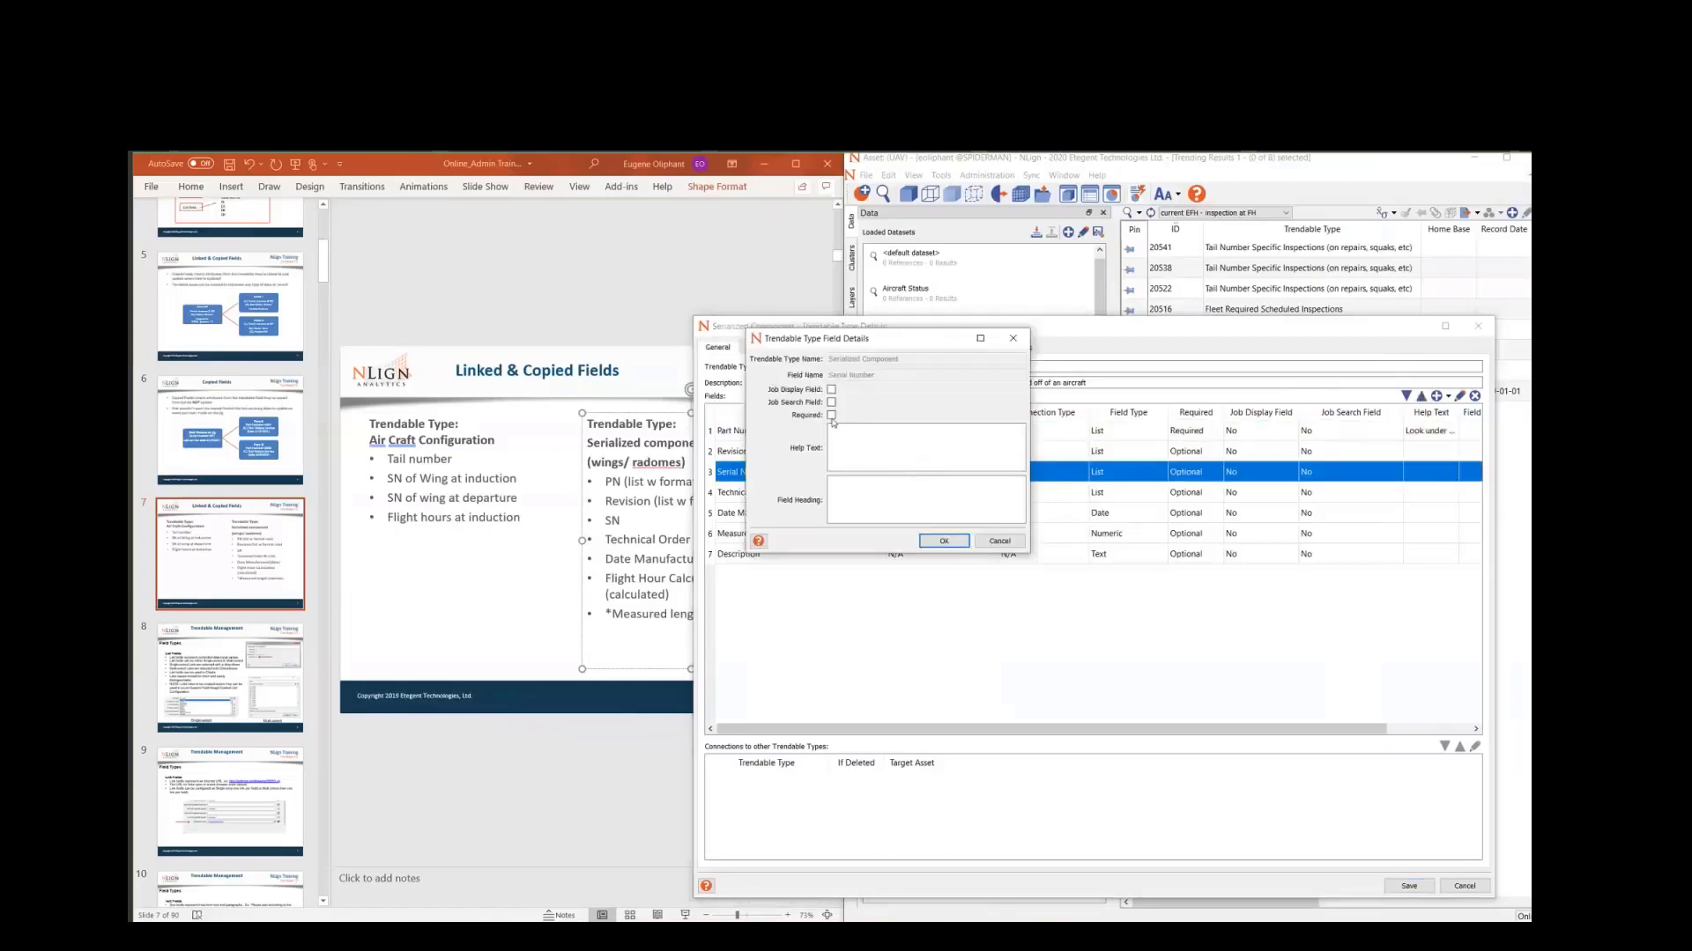
{"action": "left_click", "coordinate": [943, 543]}
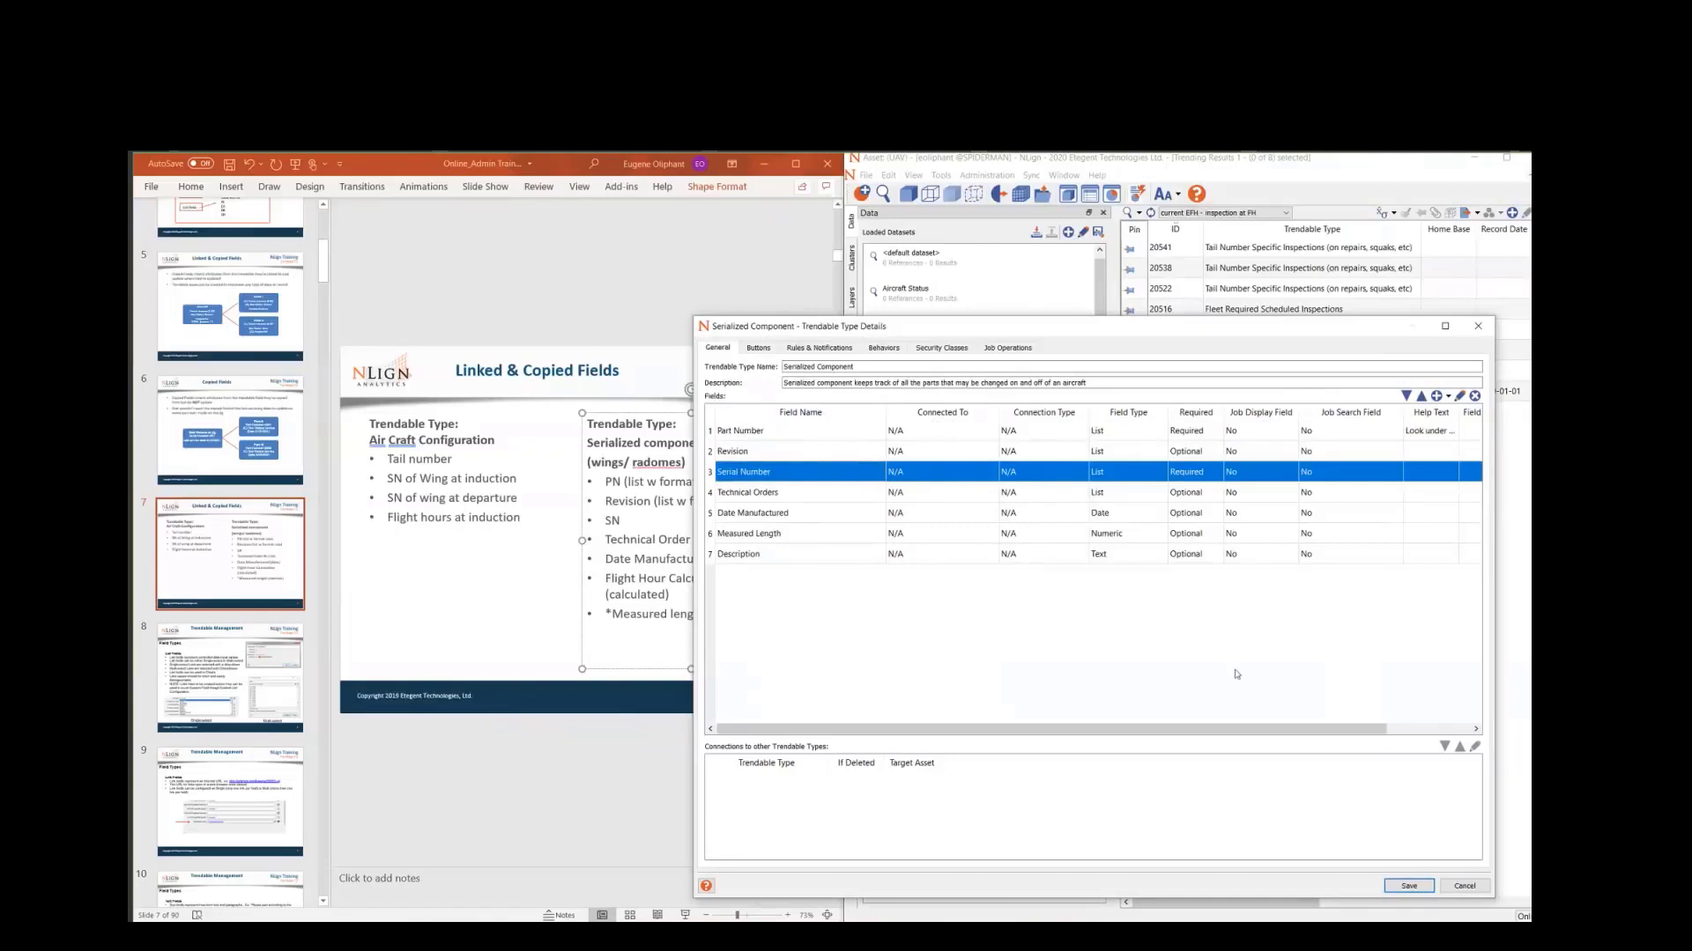
{"action": "left_click", "coordinate": [1406, 886]}
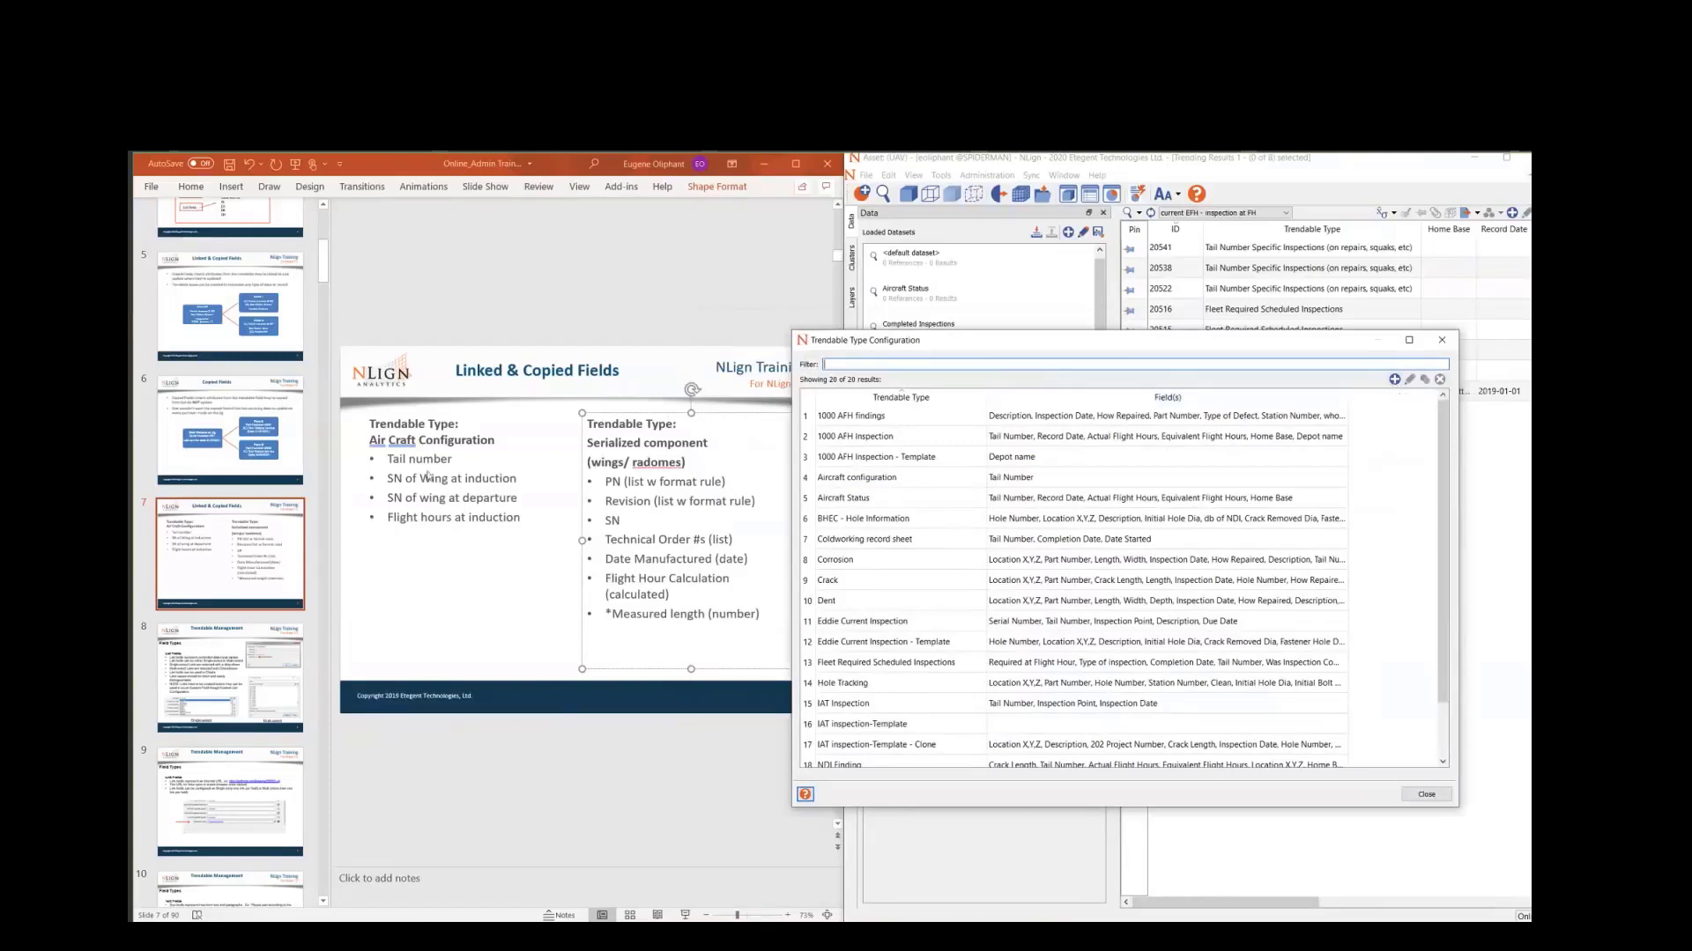
{"action": "left_click", "coordinate": [1434, 795]}
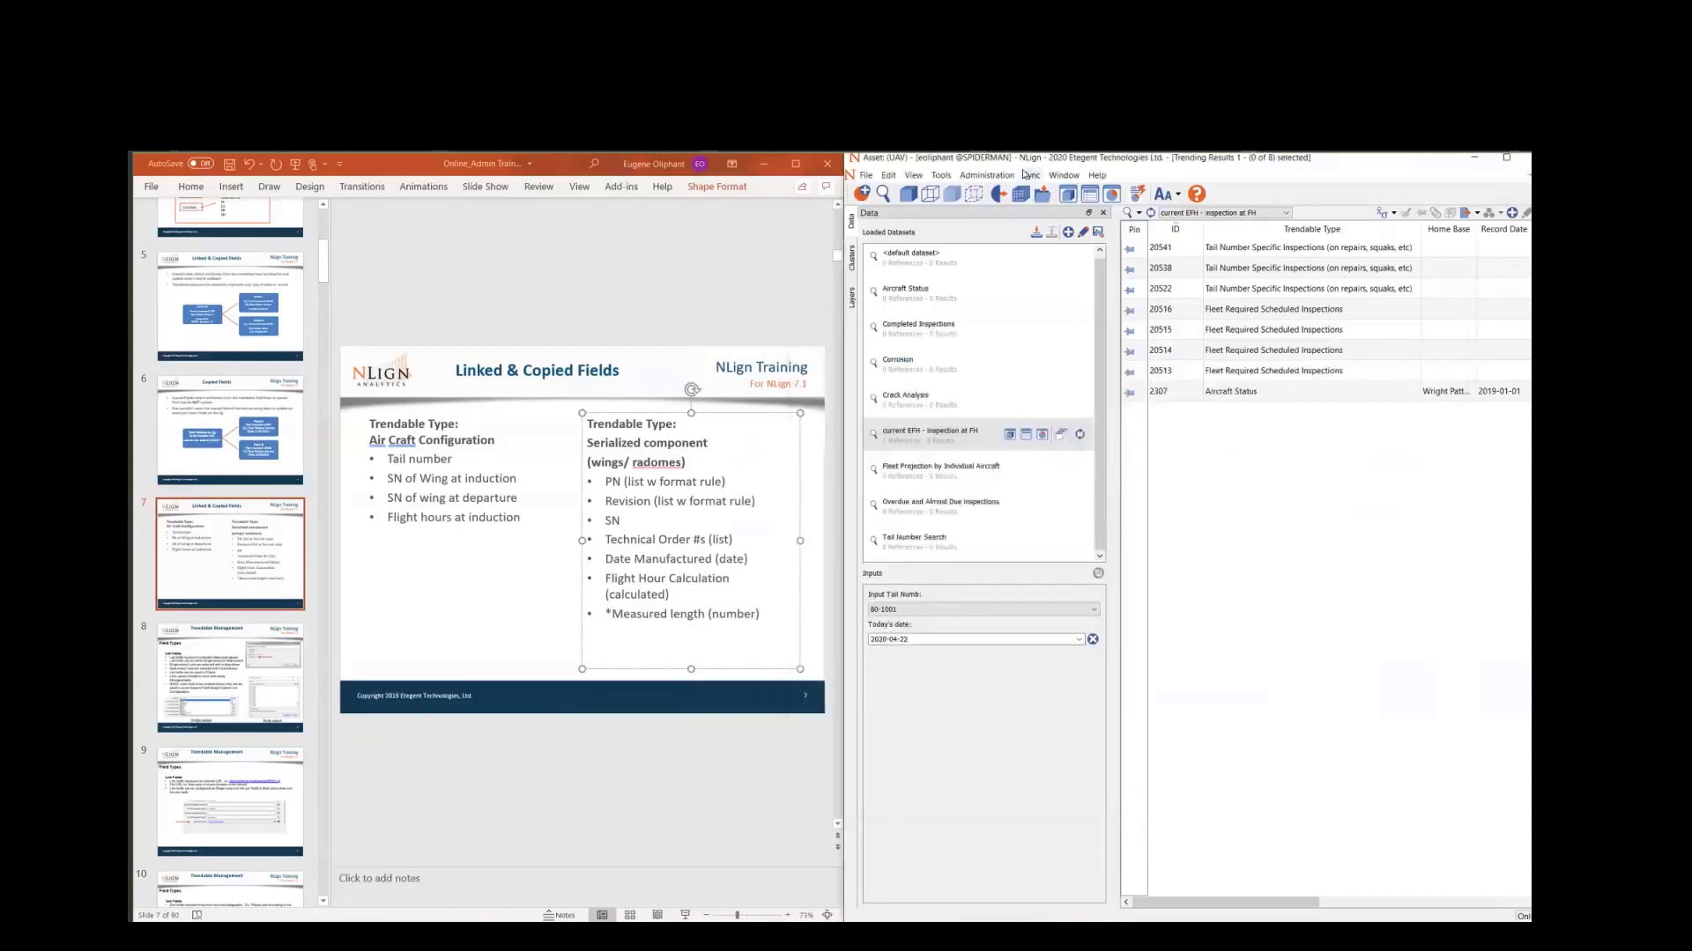
- Check the custom field configuration for a Tail Number field and close it without changes
{"action": "left_click", "coordinate": [1011, 176]}
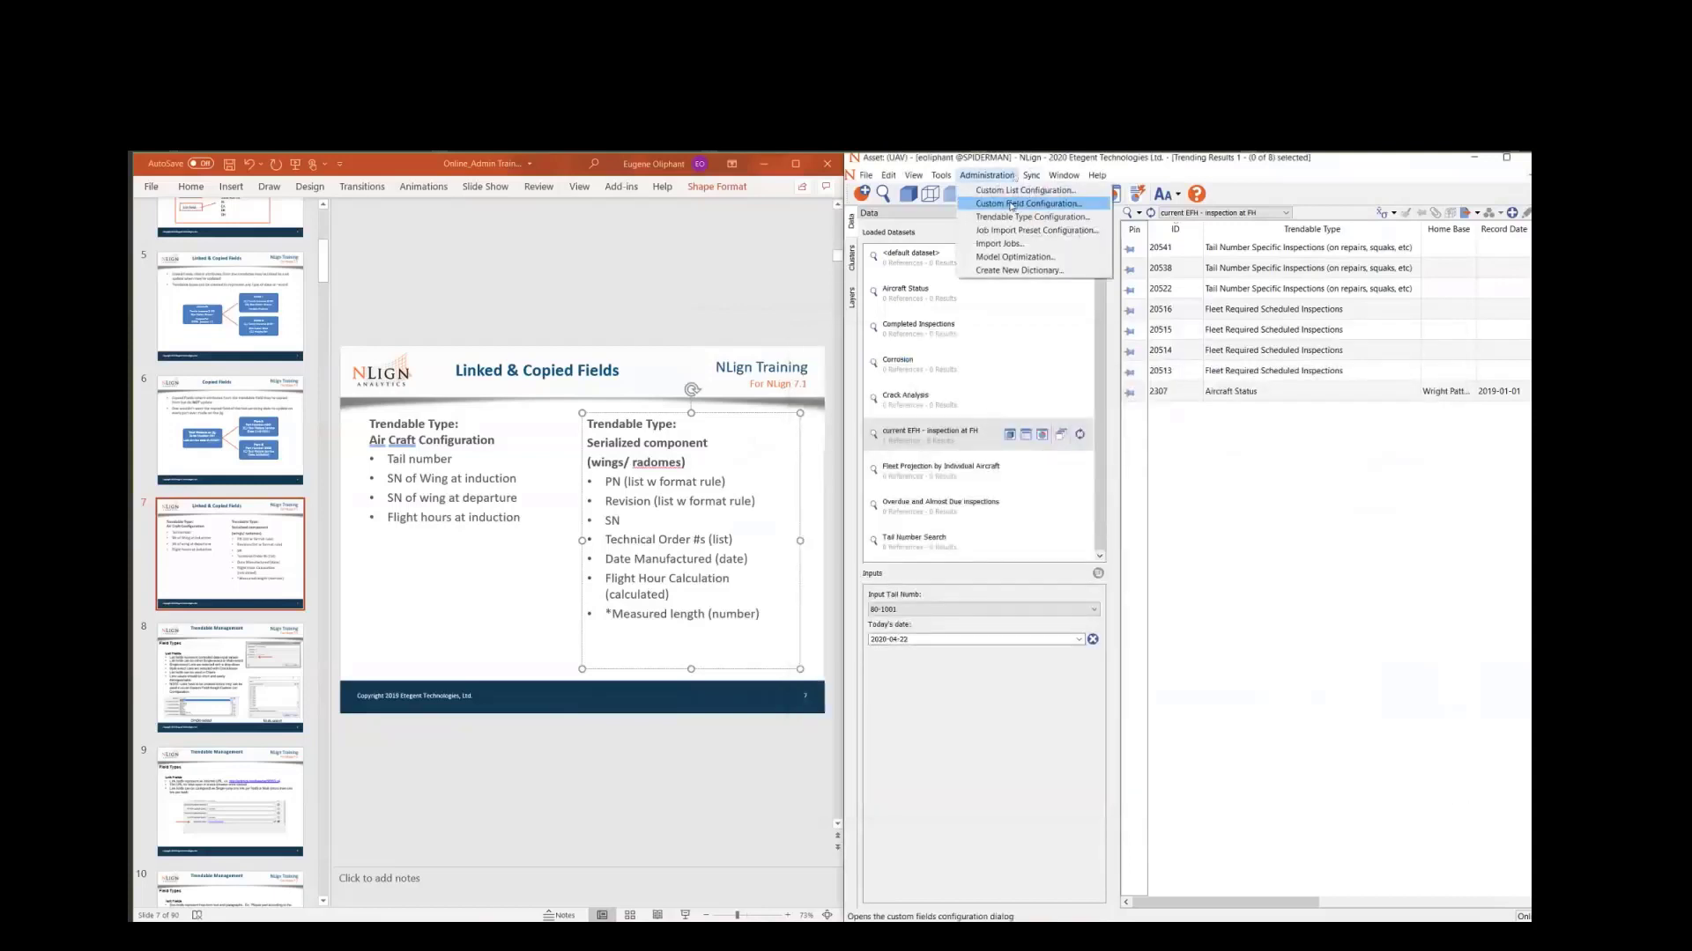
{"action": "left_click", "coordinate": [1011, 205]}
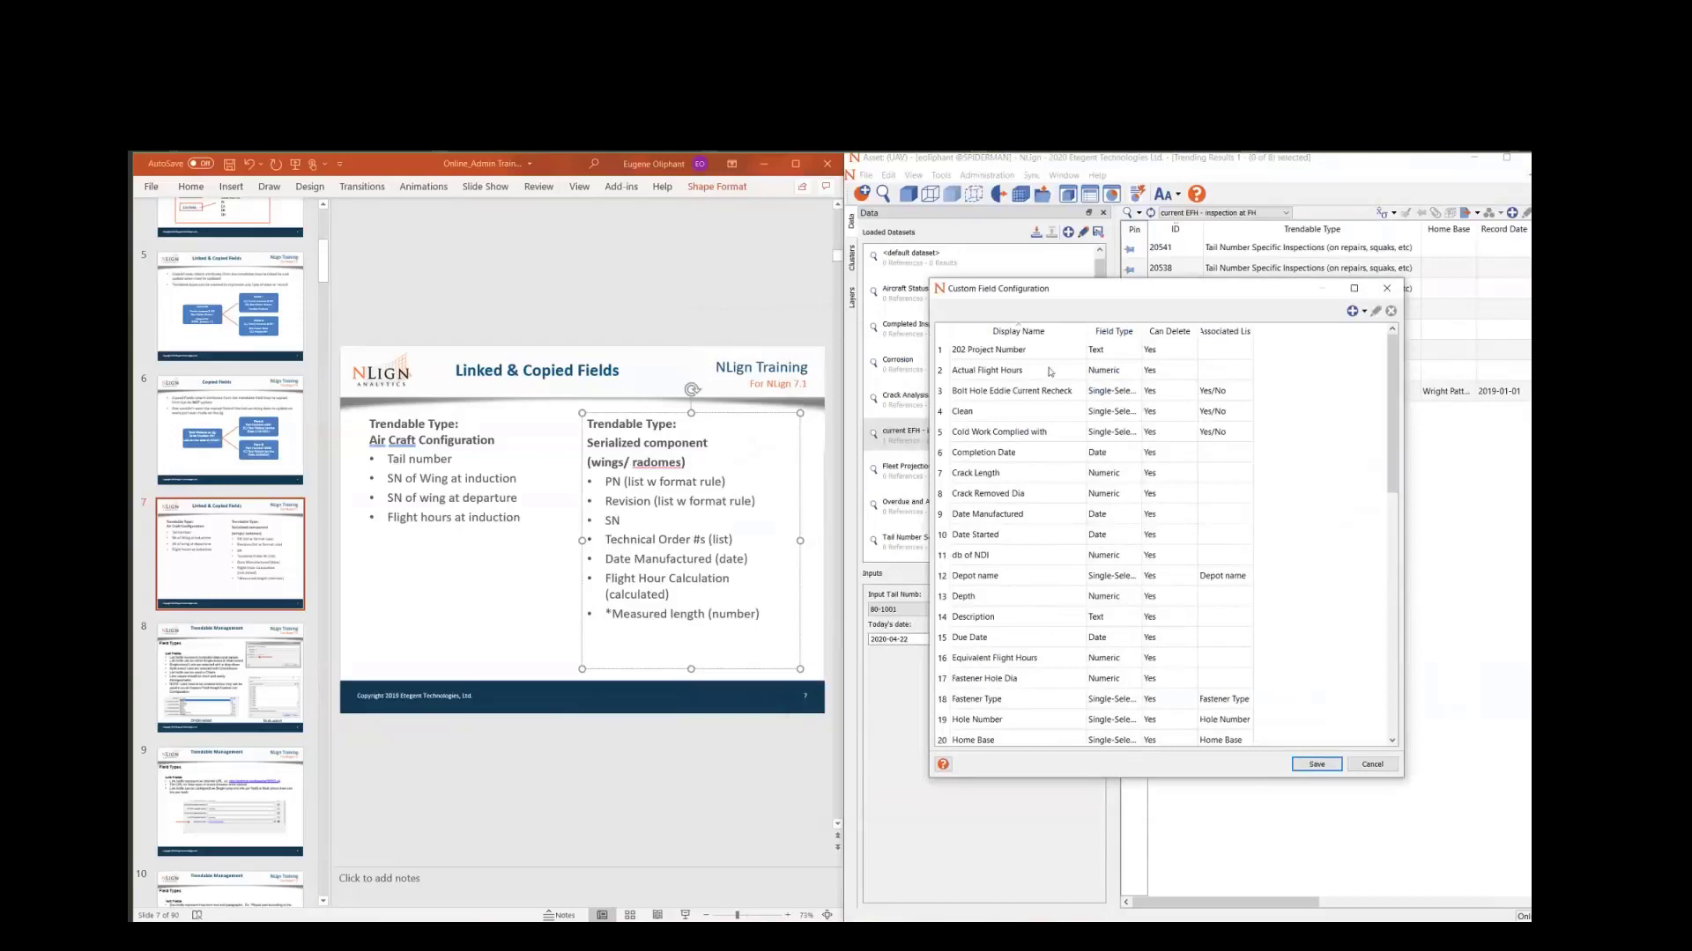
{"action": "scroll", "coordinate": [1042, 494], "scroll_direction": "down", "scroll_amount": 7}
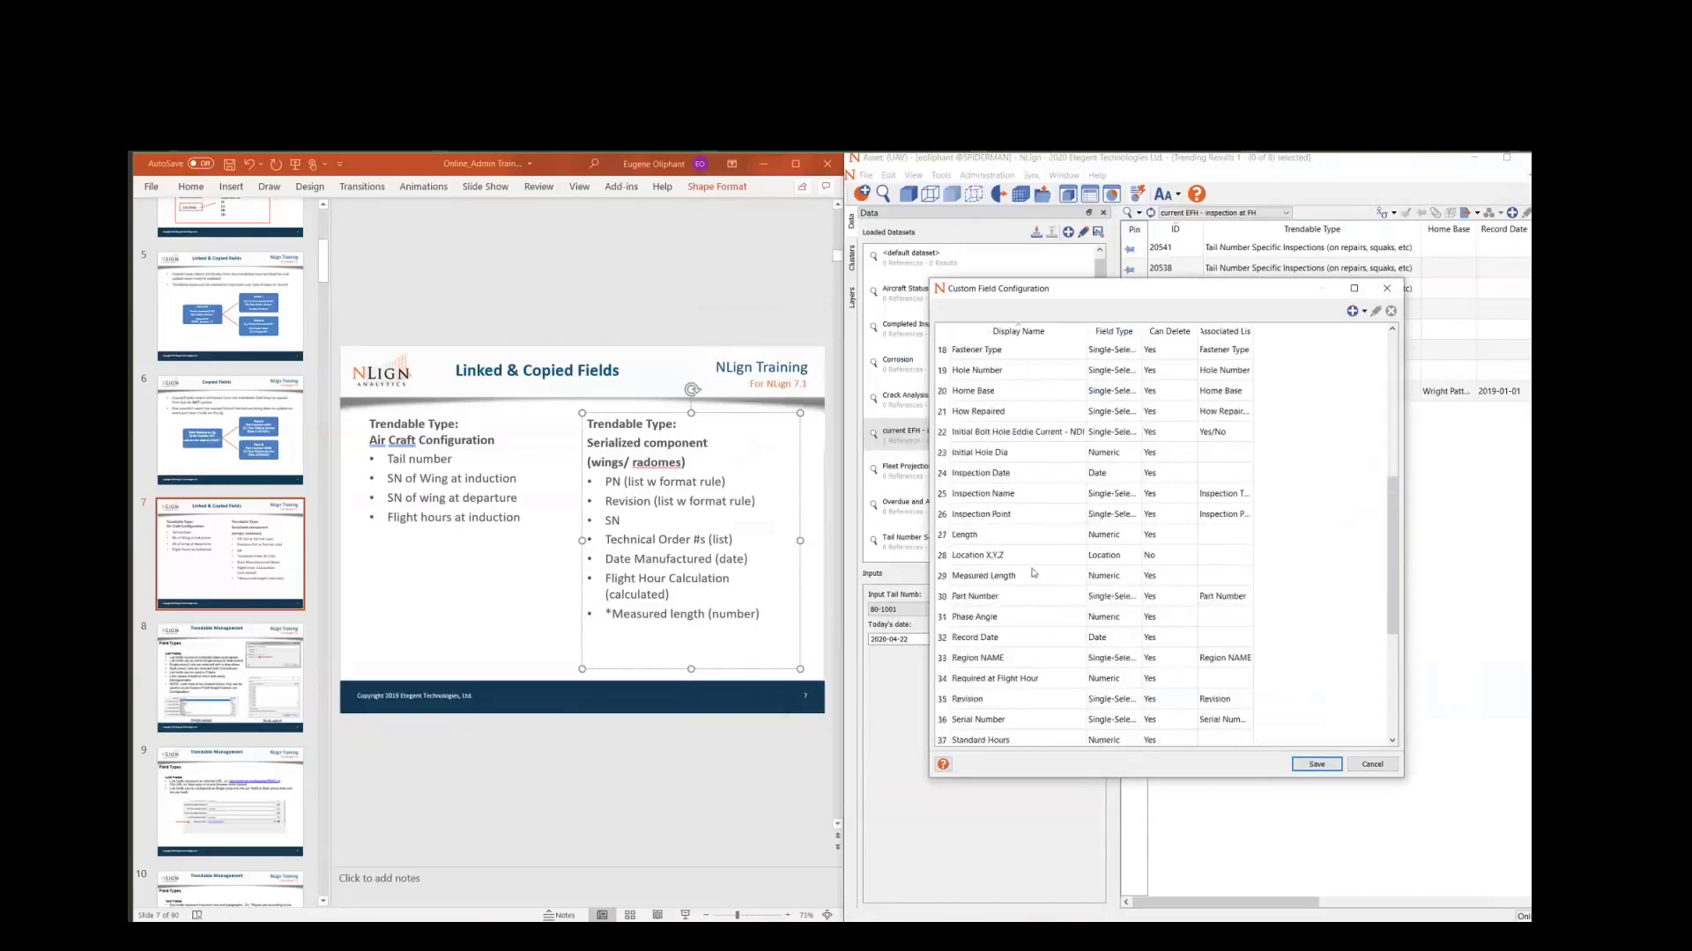
{"action": "key", "text": "t"}
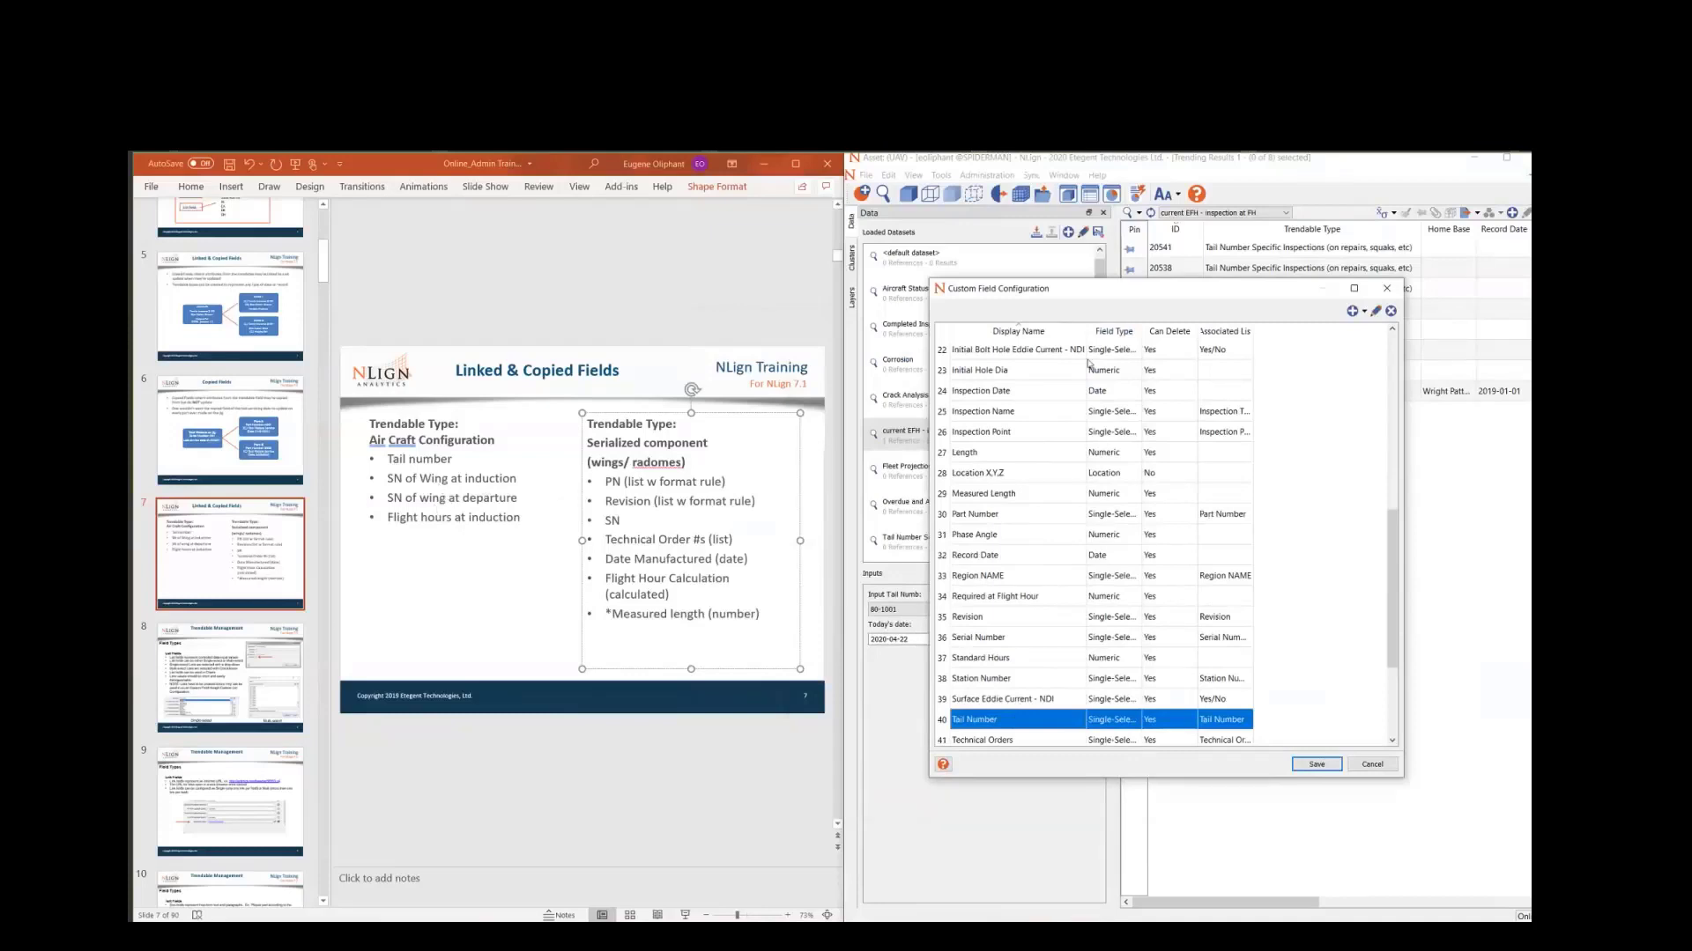
{"action": "left_click", "coordinate": [1386, 288]}
- Open the trendable type configuration, filter the types by "tai" and clear the filter
{"action": "left_click", "coordinate": [987, 175]}
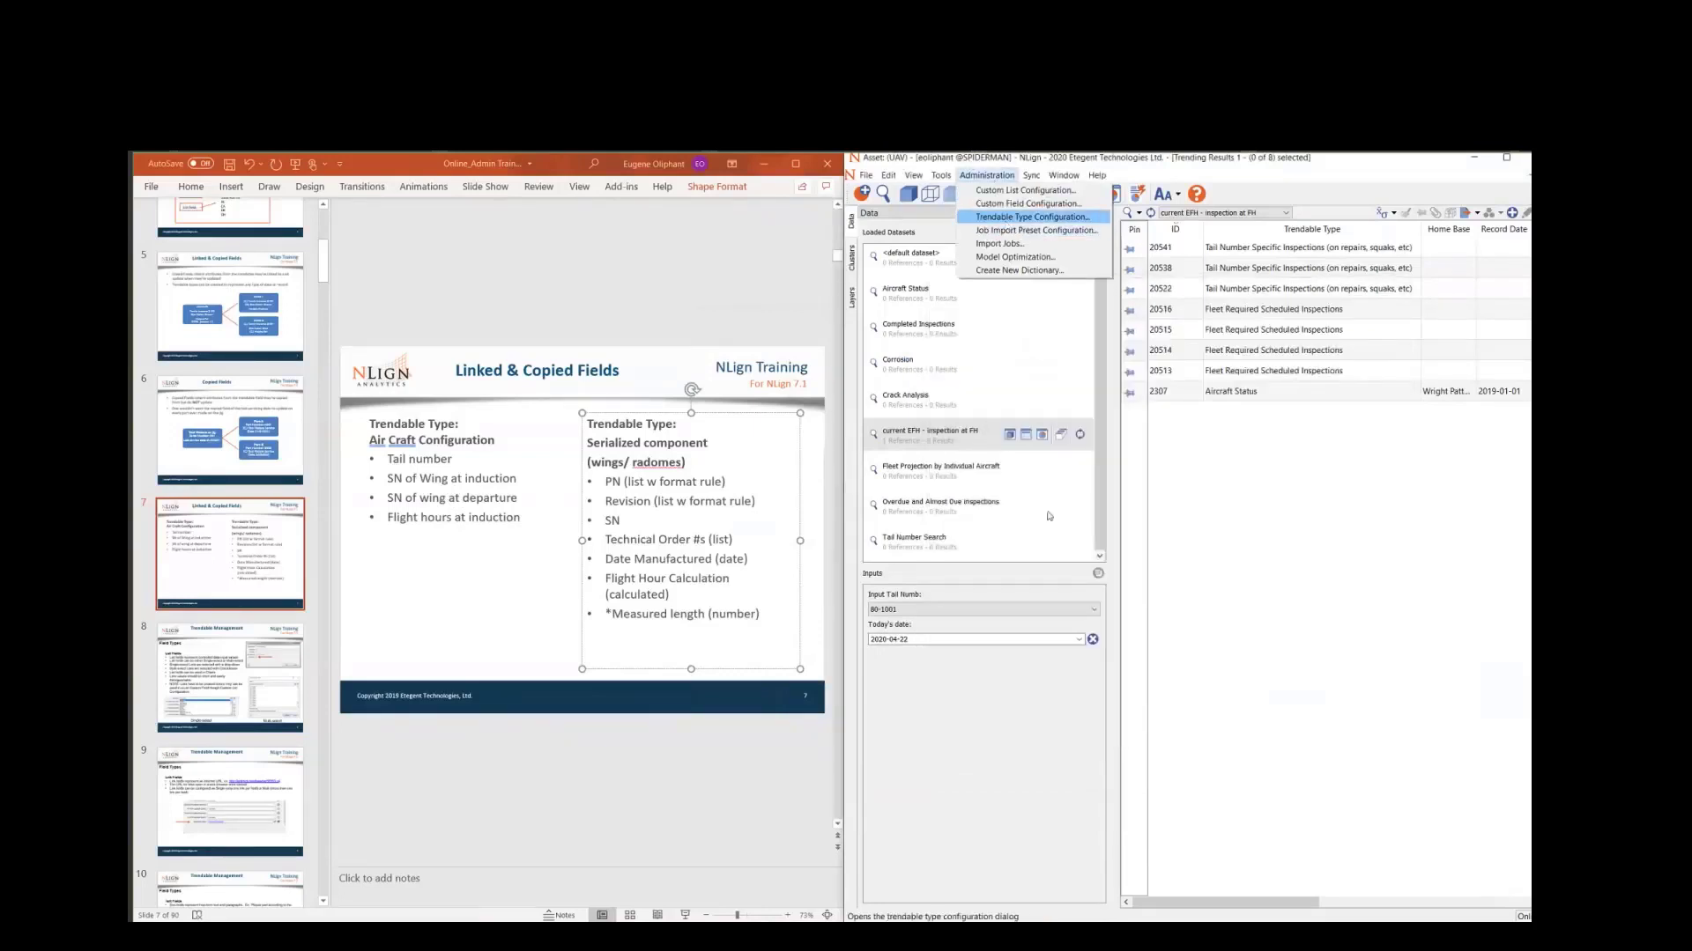
{"action": "key", "text": "Return"}
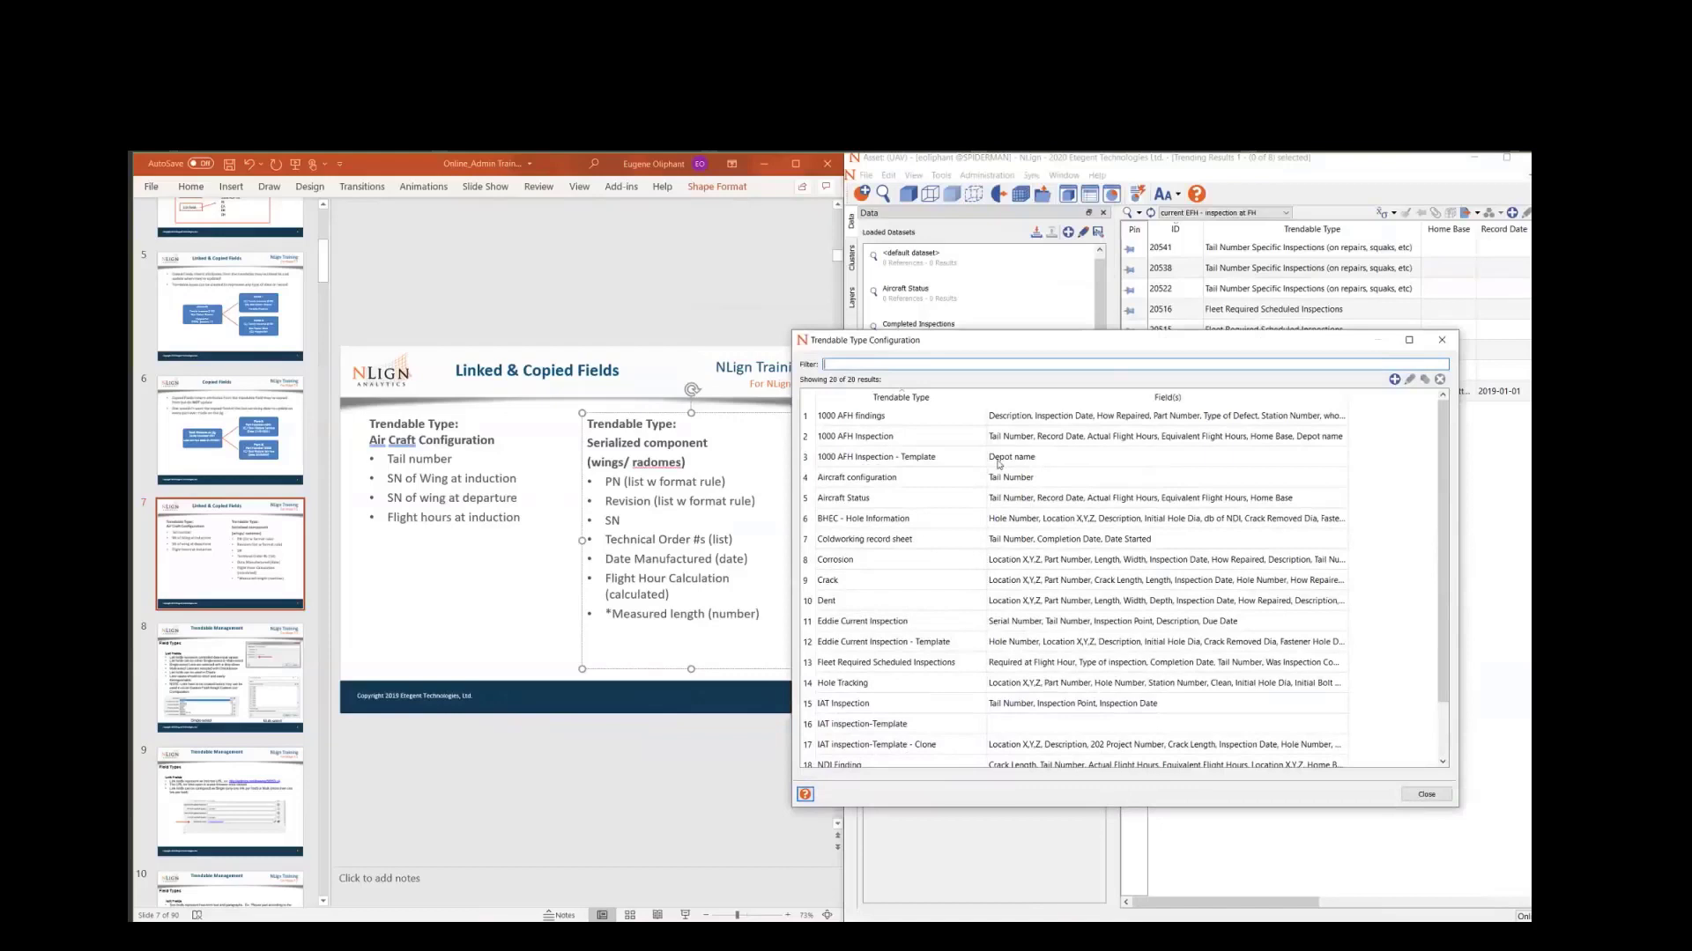
{"action": "type", "text": "tai"}
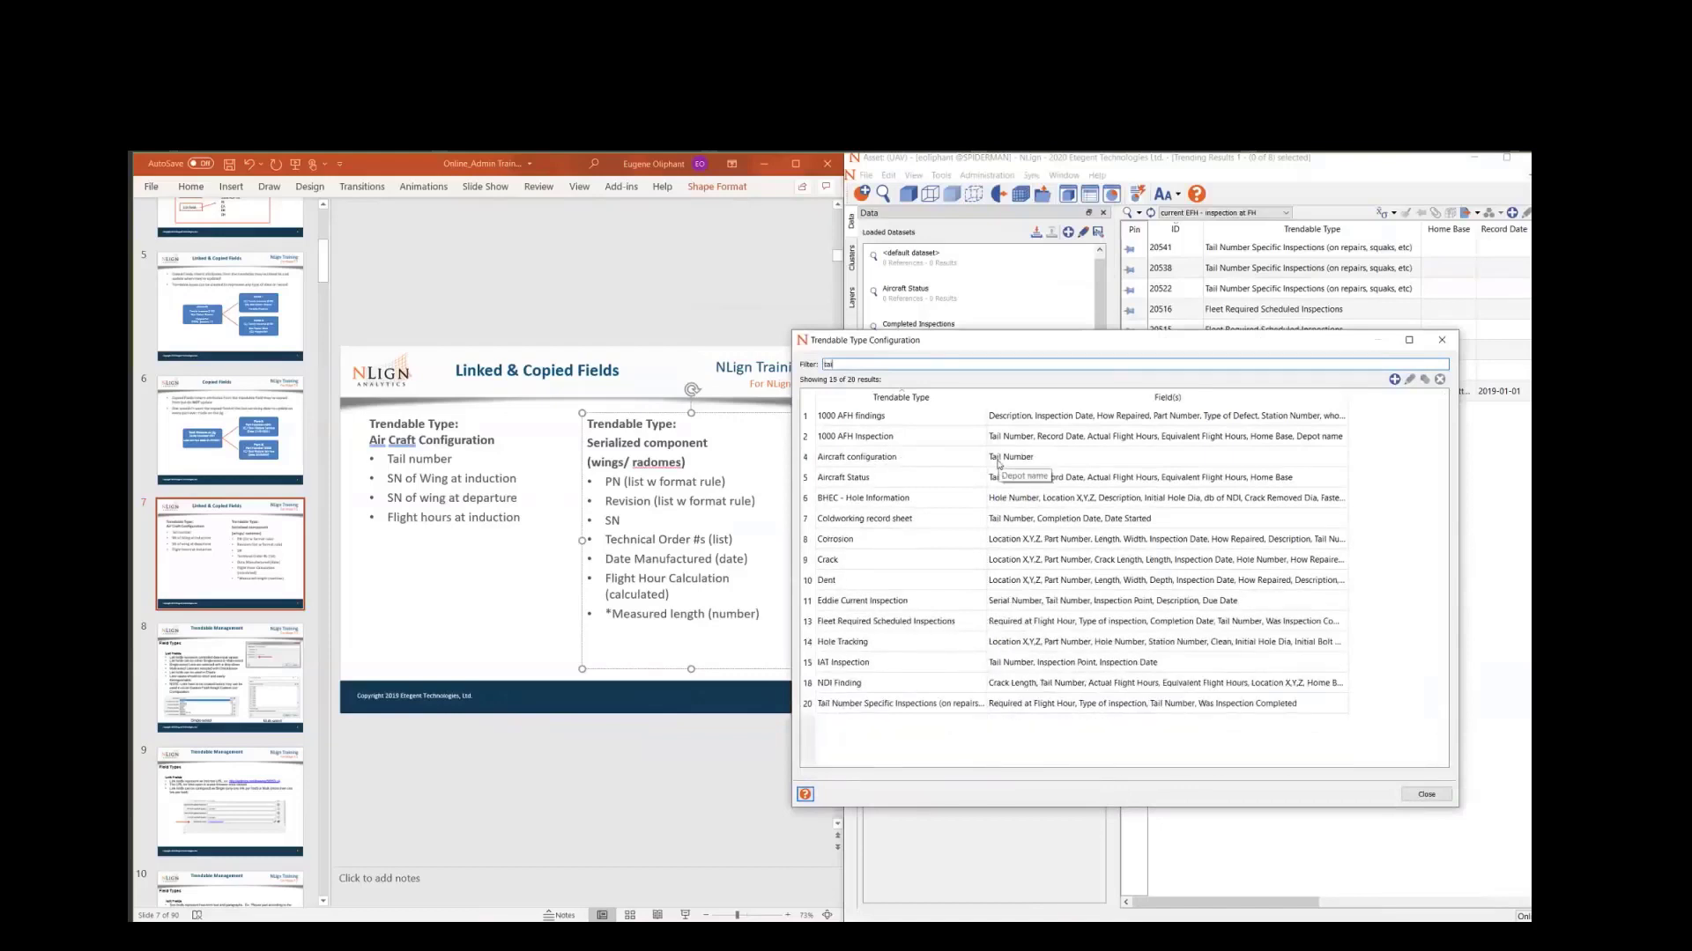
{"action": "key", "text": "BackSpace"}
{"action": "key", "text": "BackSpace"}
{"action": "key", "text": "BackSpace"}
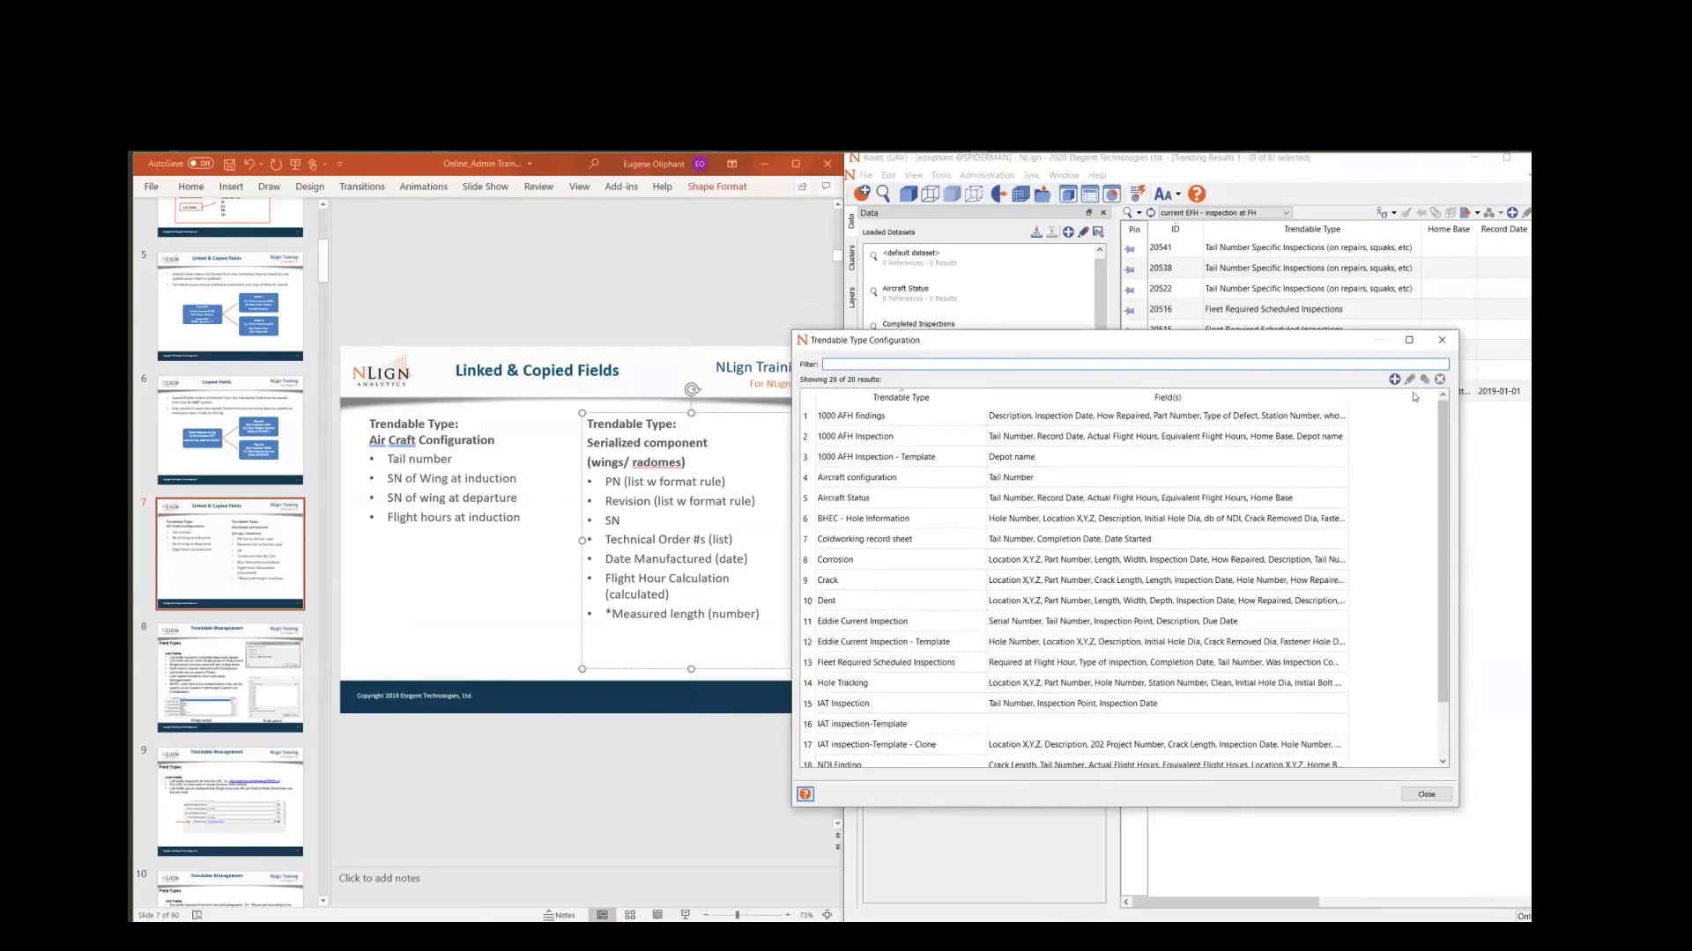
- Create a new trendable type named "Aircraft Configuration"
{"action": "left_click", "coordinate": [1394, 380]}
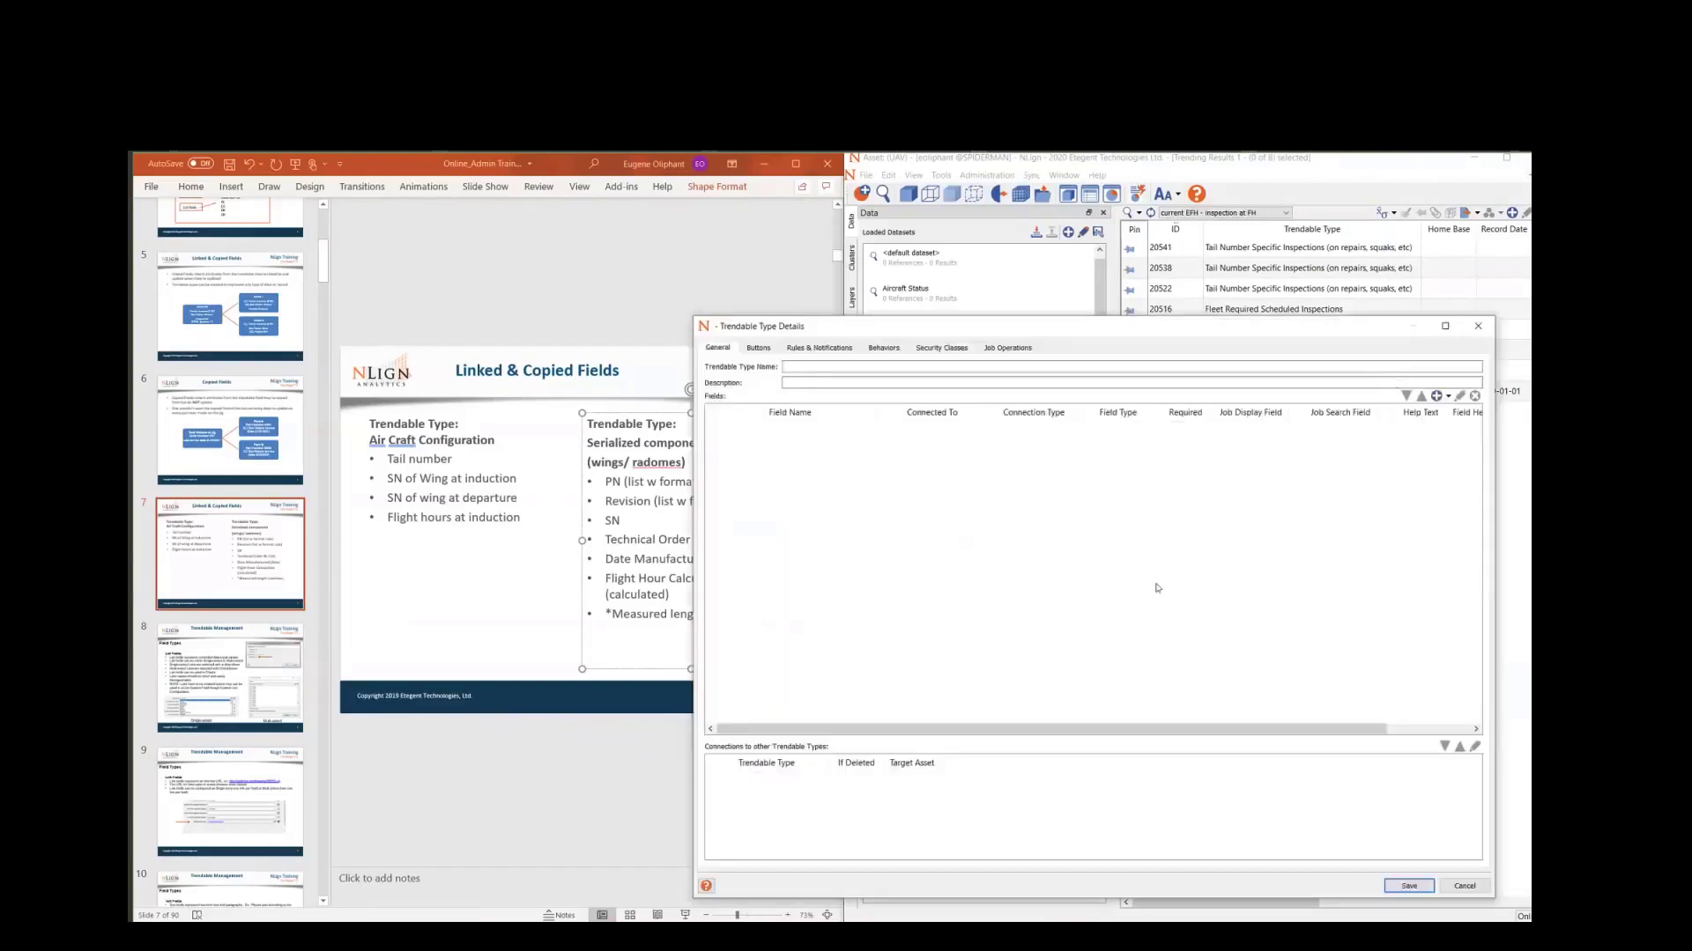
{"action": "left_click", "coordinate": [812, 365]}
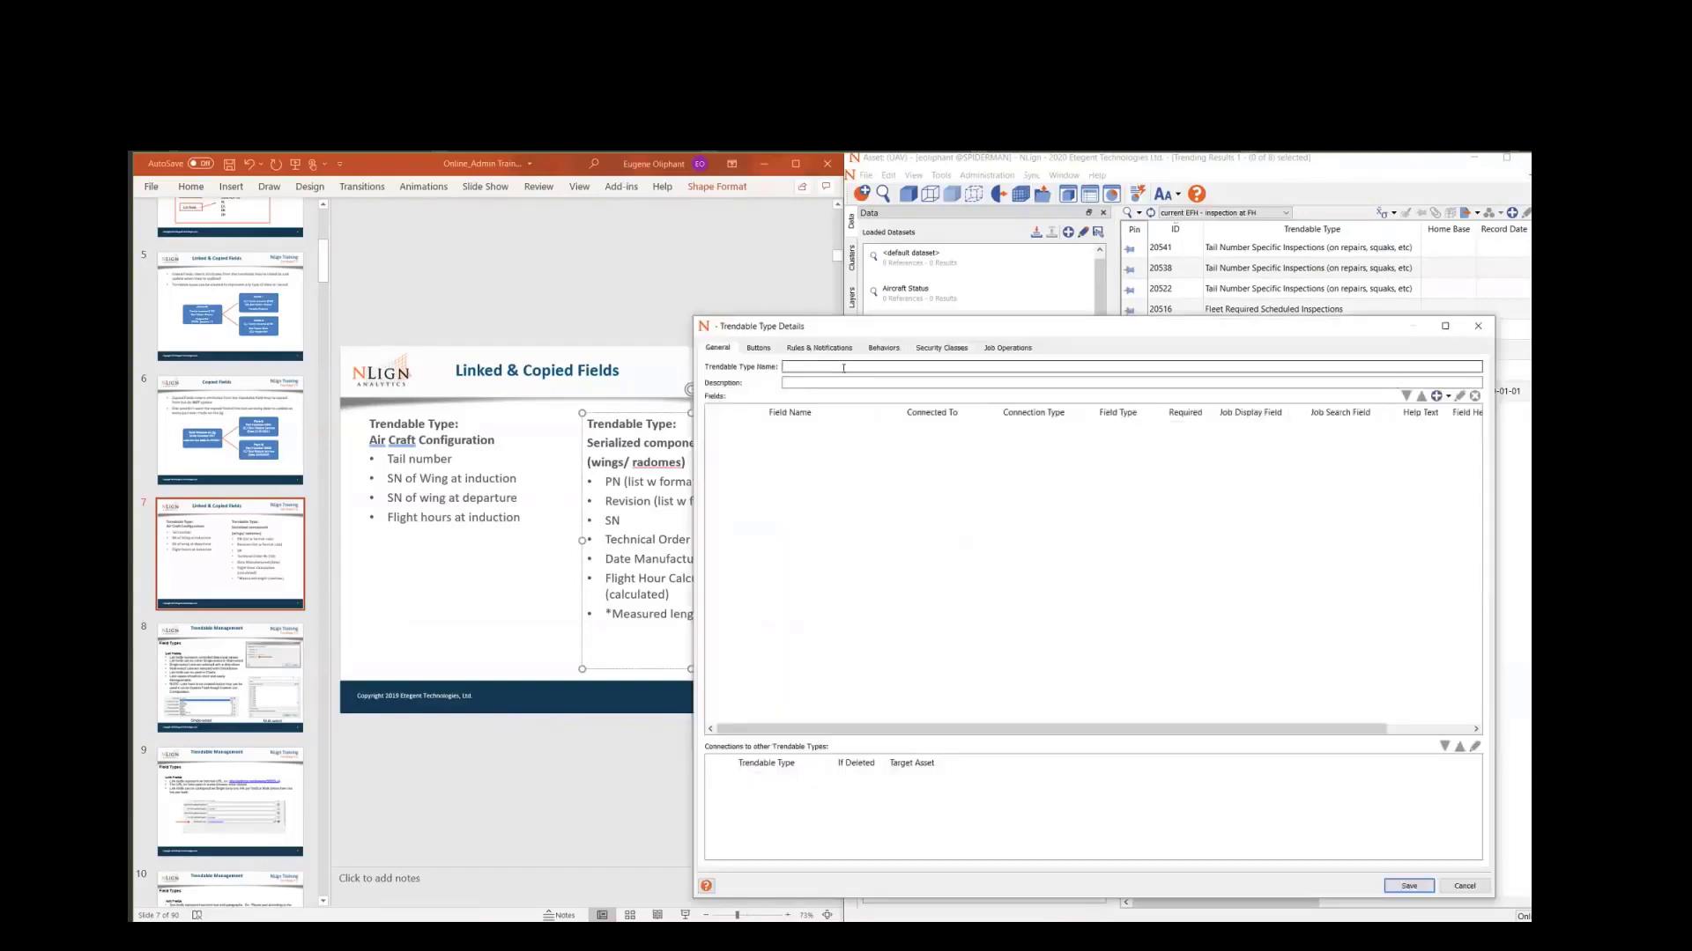
{"action": "type", "text": "Aircraft Confirguration"}
- Add the Tail Number list field and the Actual Flight Hours numeric field to the Aircraft Configuration type as standard fields
{"action": "left_click", "coordinate": [1447, 397]}
{"action": "left_click", "coordinate": [1462, 411]}
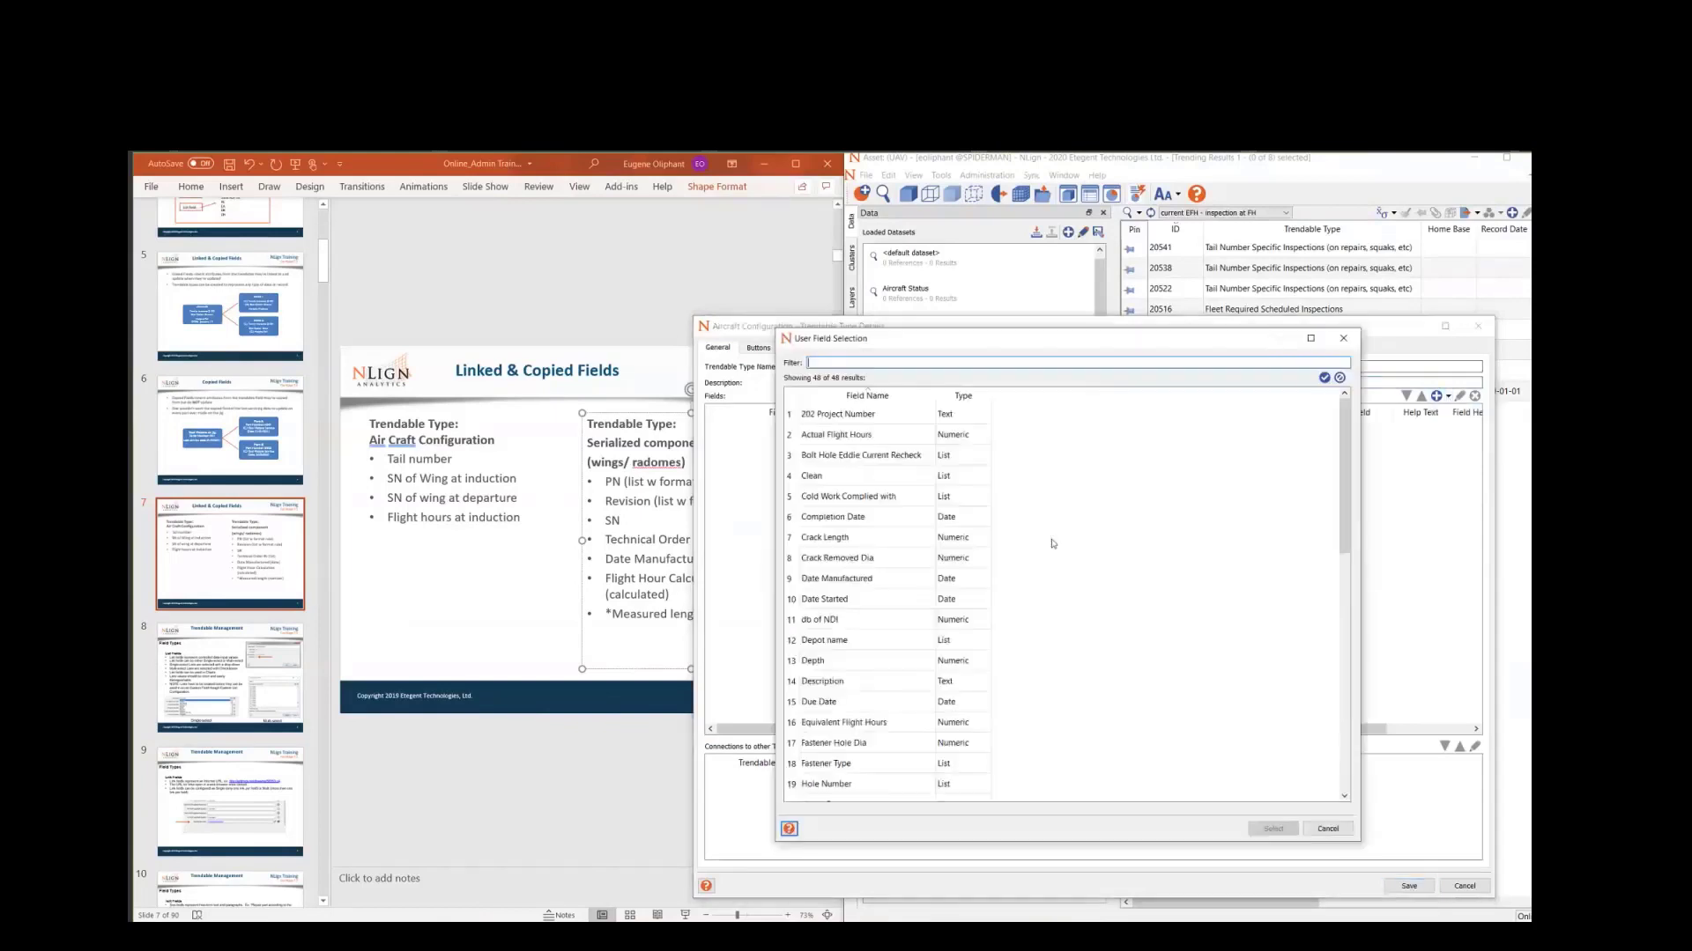
{"action": "type", "text": "ta"}
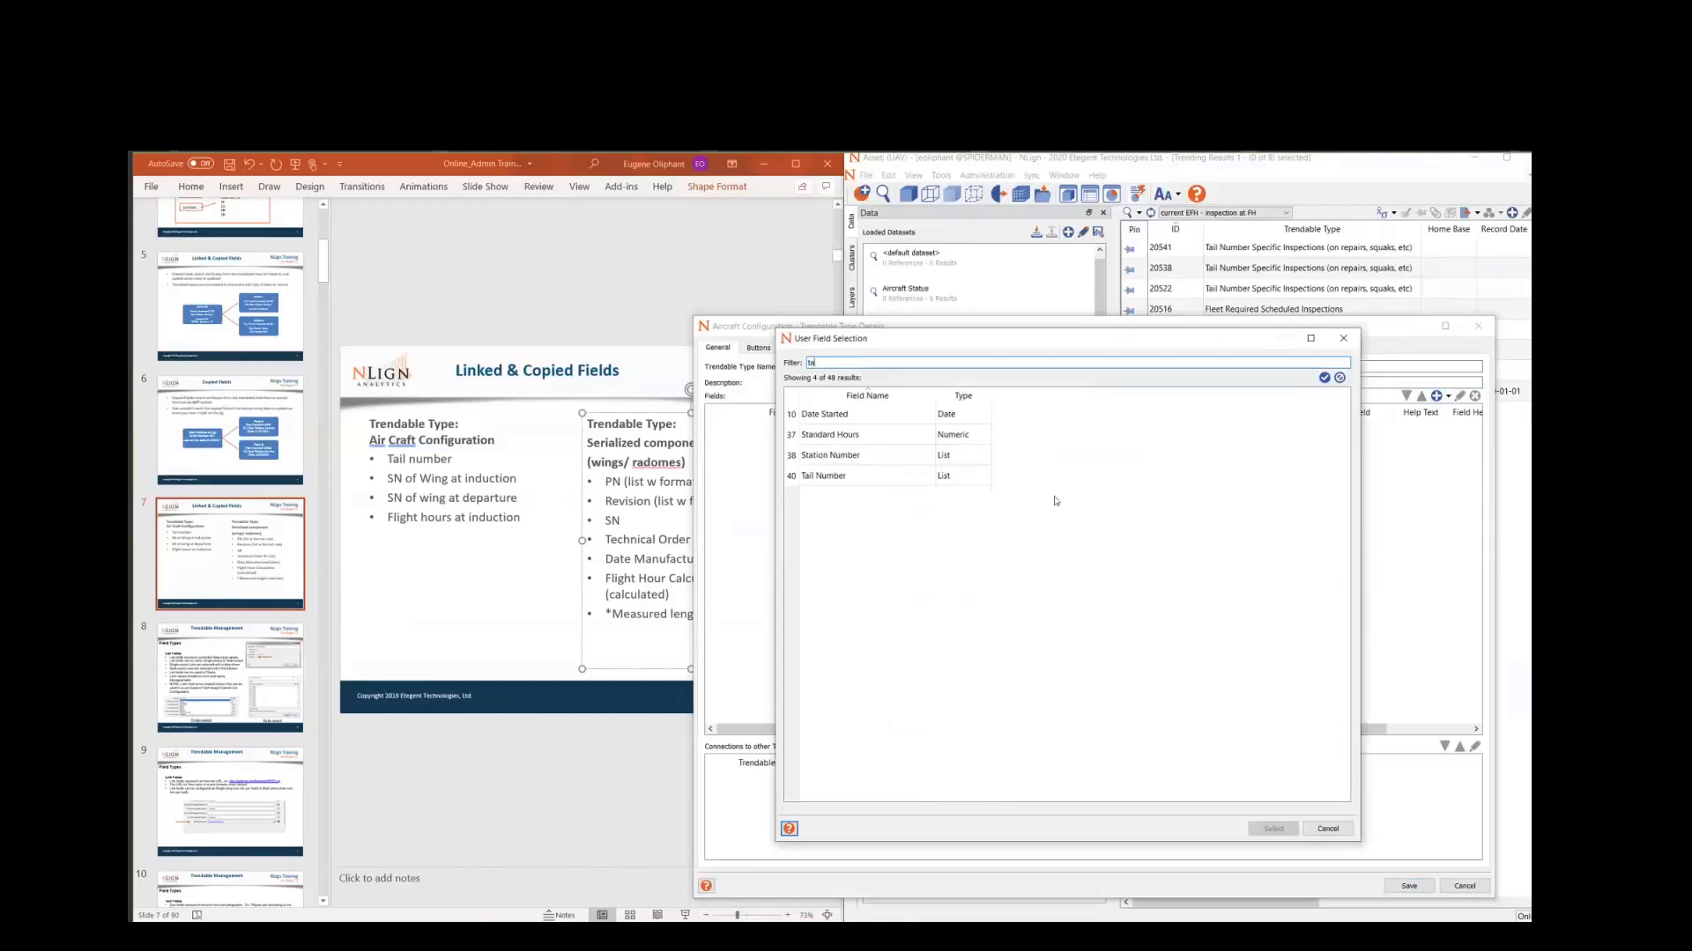
{"action": "double_click", "coordinate": [894, 476]}
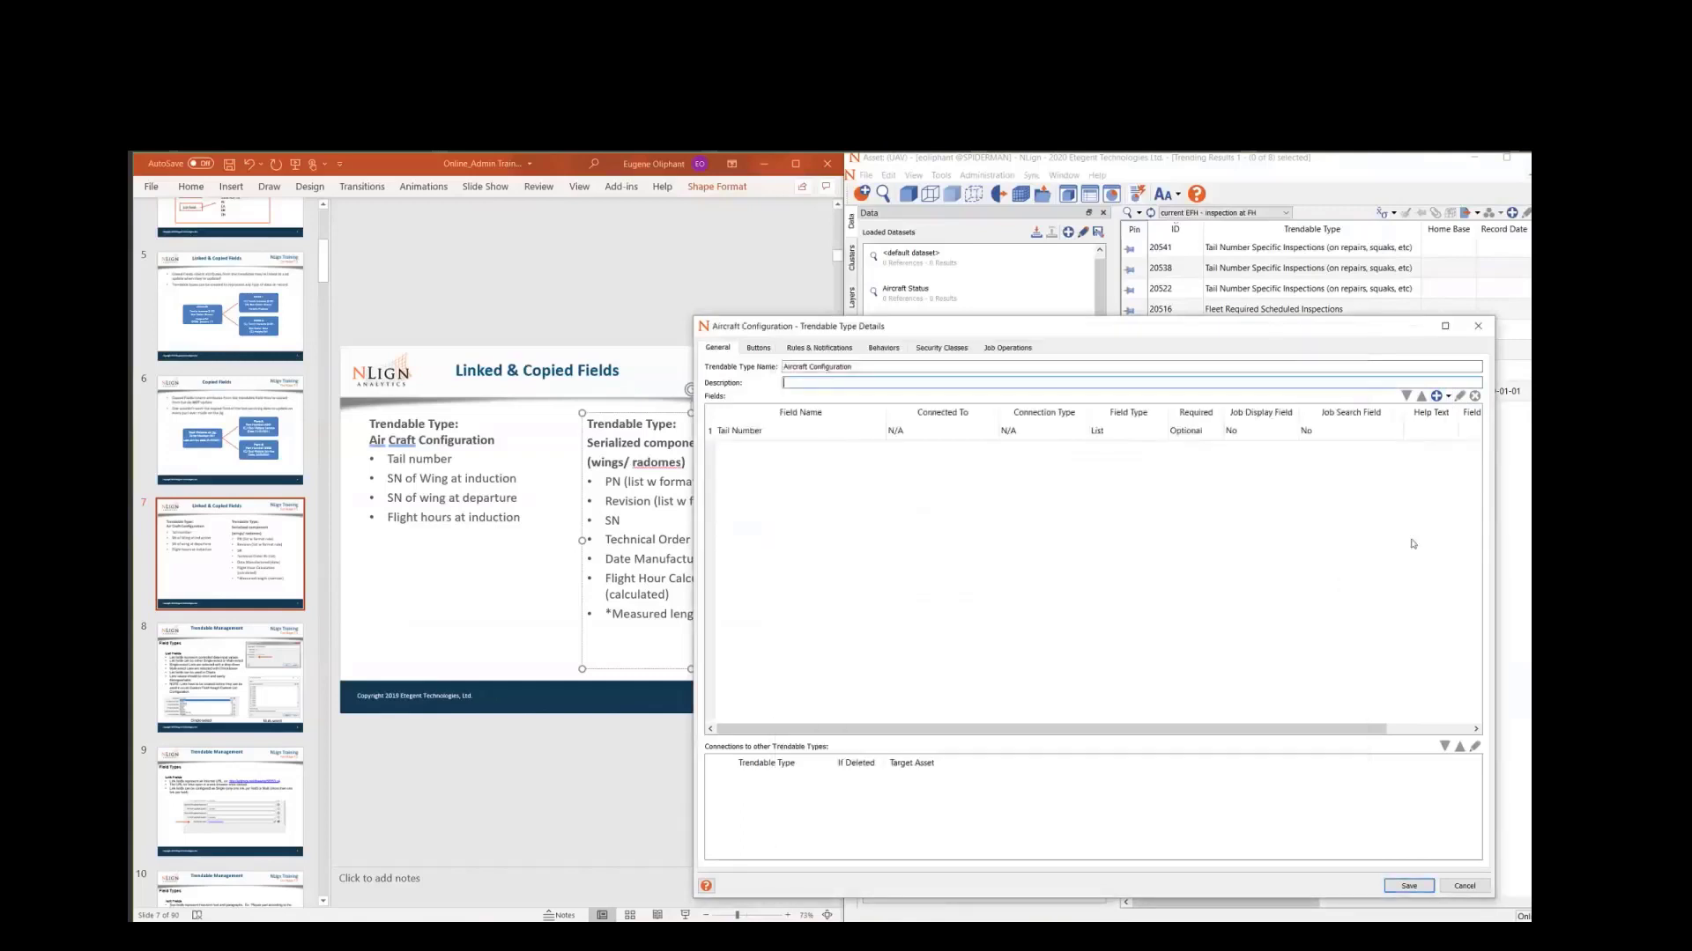
{"action": "left_click", "coordinate": [1448, 397]}
{"action": "left_click", "coordinate": [1447, 396]}
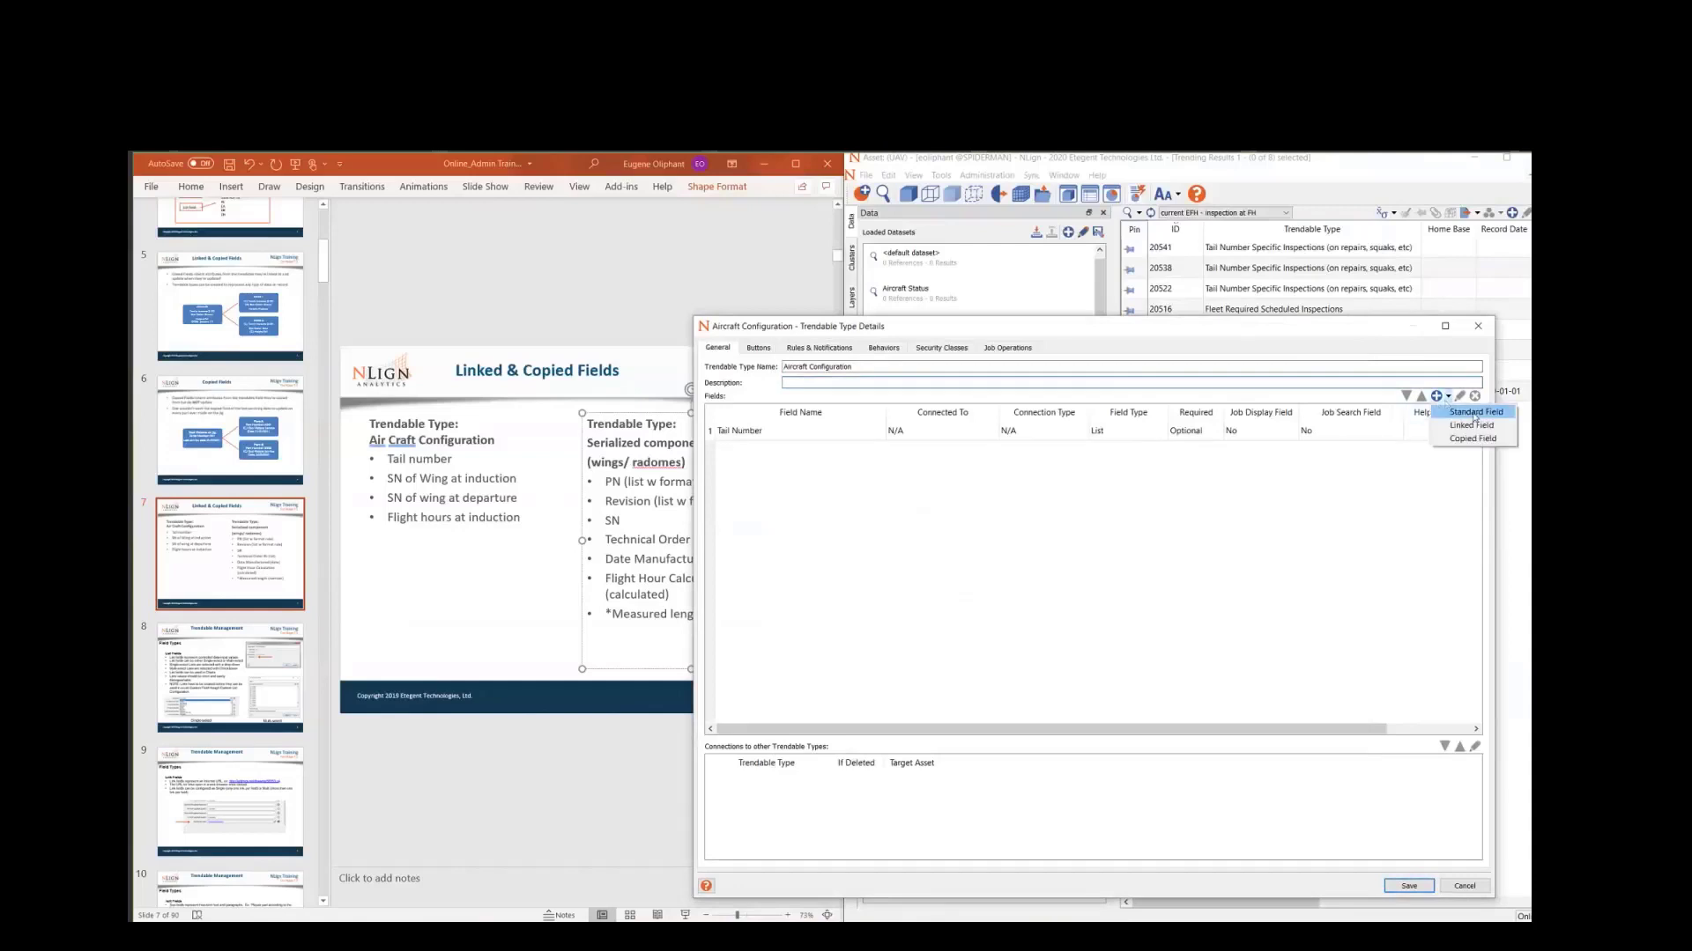
{"action": "left_click", "coordinate": [1473, 413]}
{"action": "type", "text": "ac"}
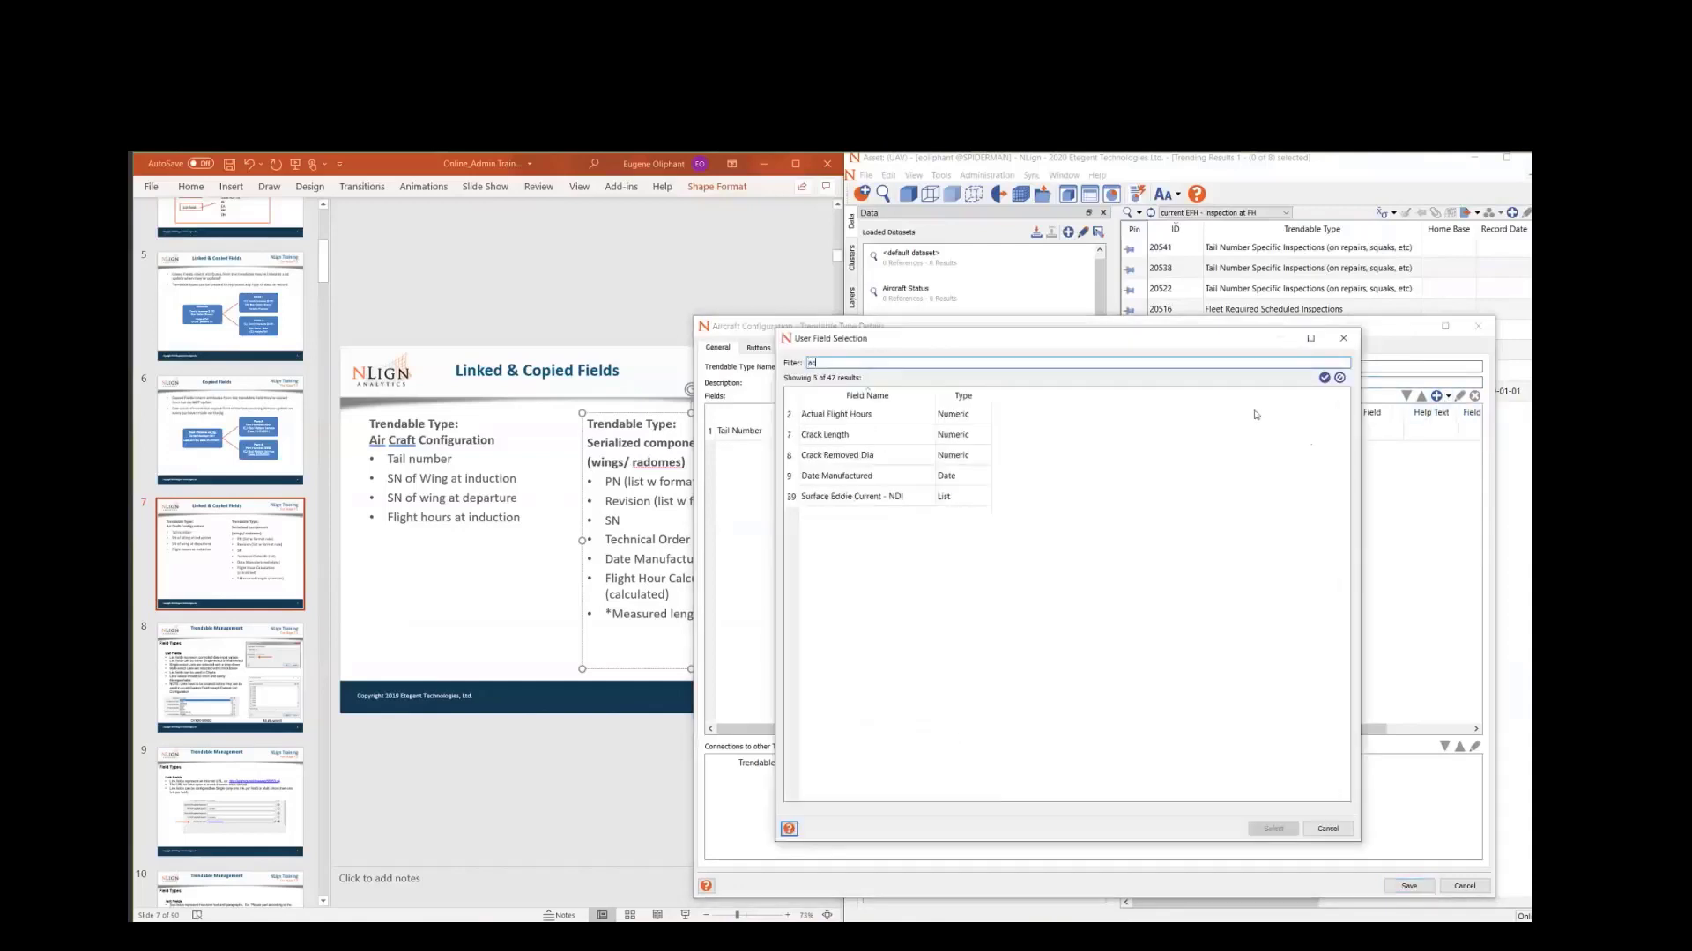
{"action": "double_click", "coordinate": [859, 414]}
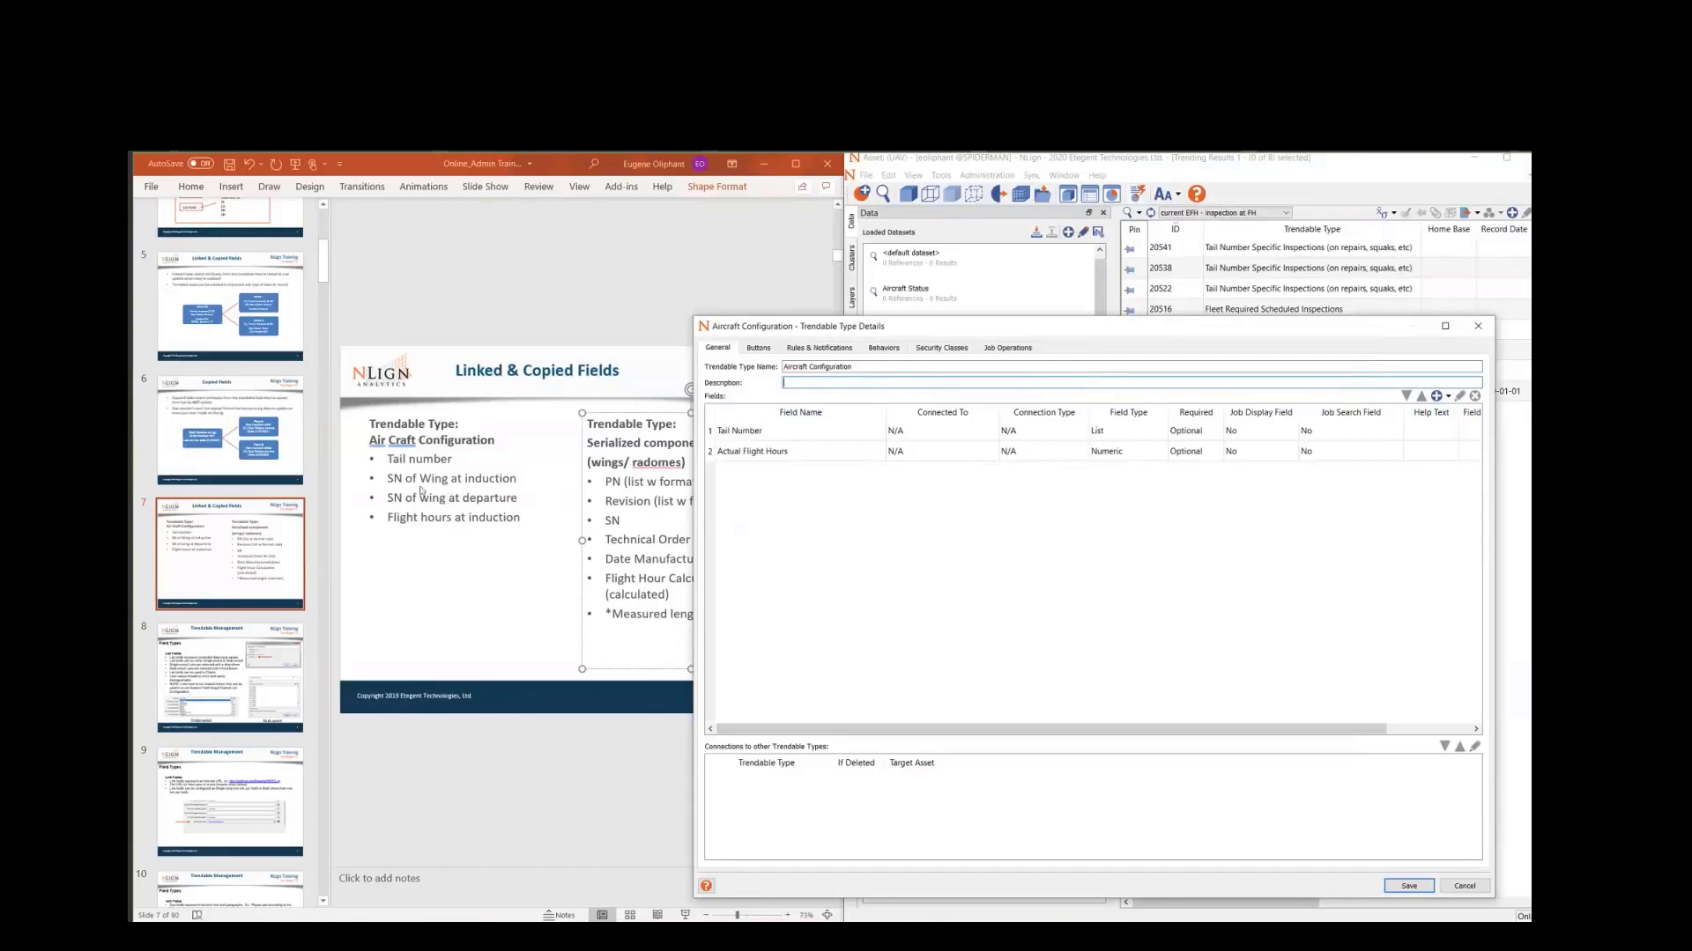
- Add the Serial Number field of the Serialized Component type to the Aircraft Configuration type as a linked field
{"action": "left_click", "coordinate": [1448, 397]}
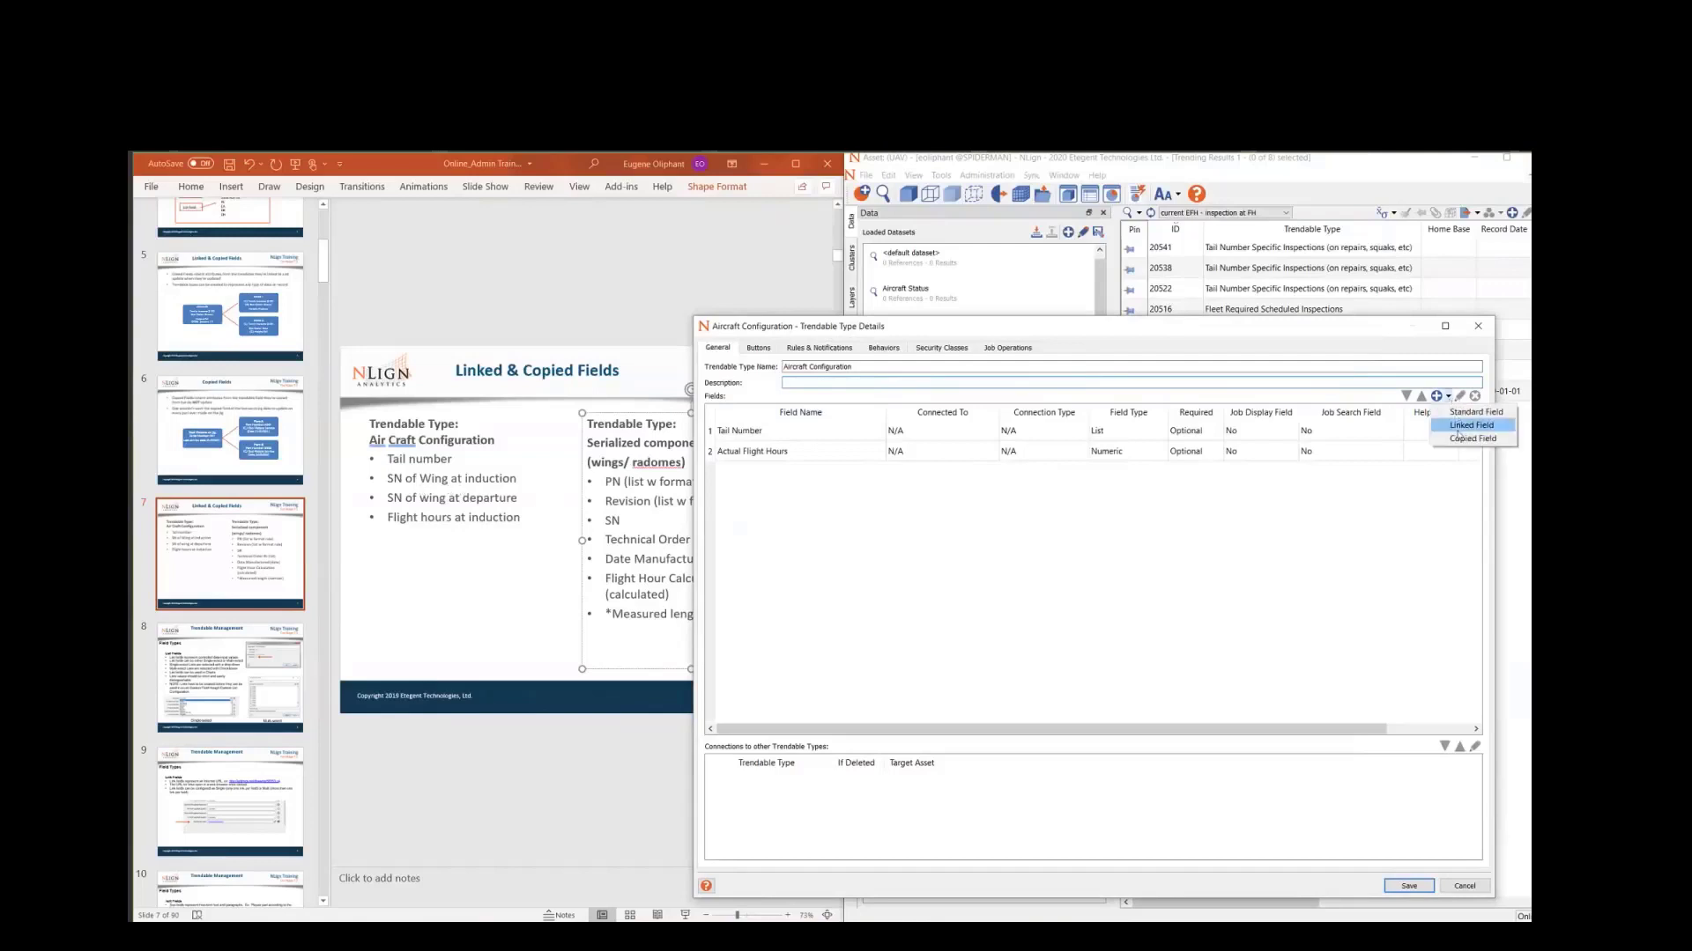
{"action": "left_click", "coordinate": [1465, 425]}
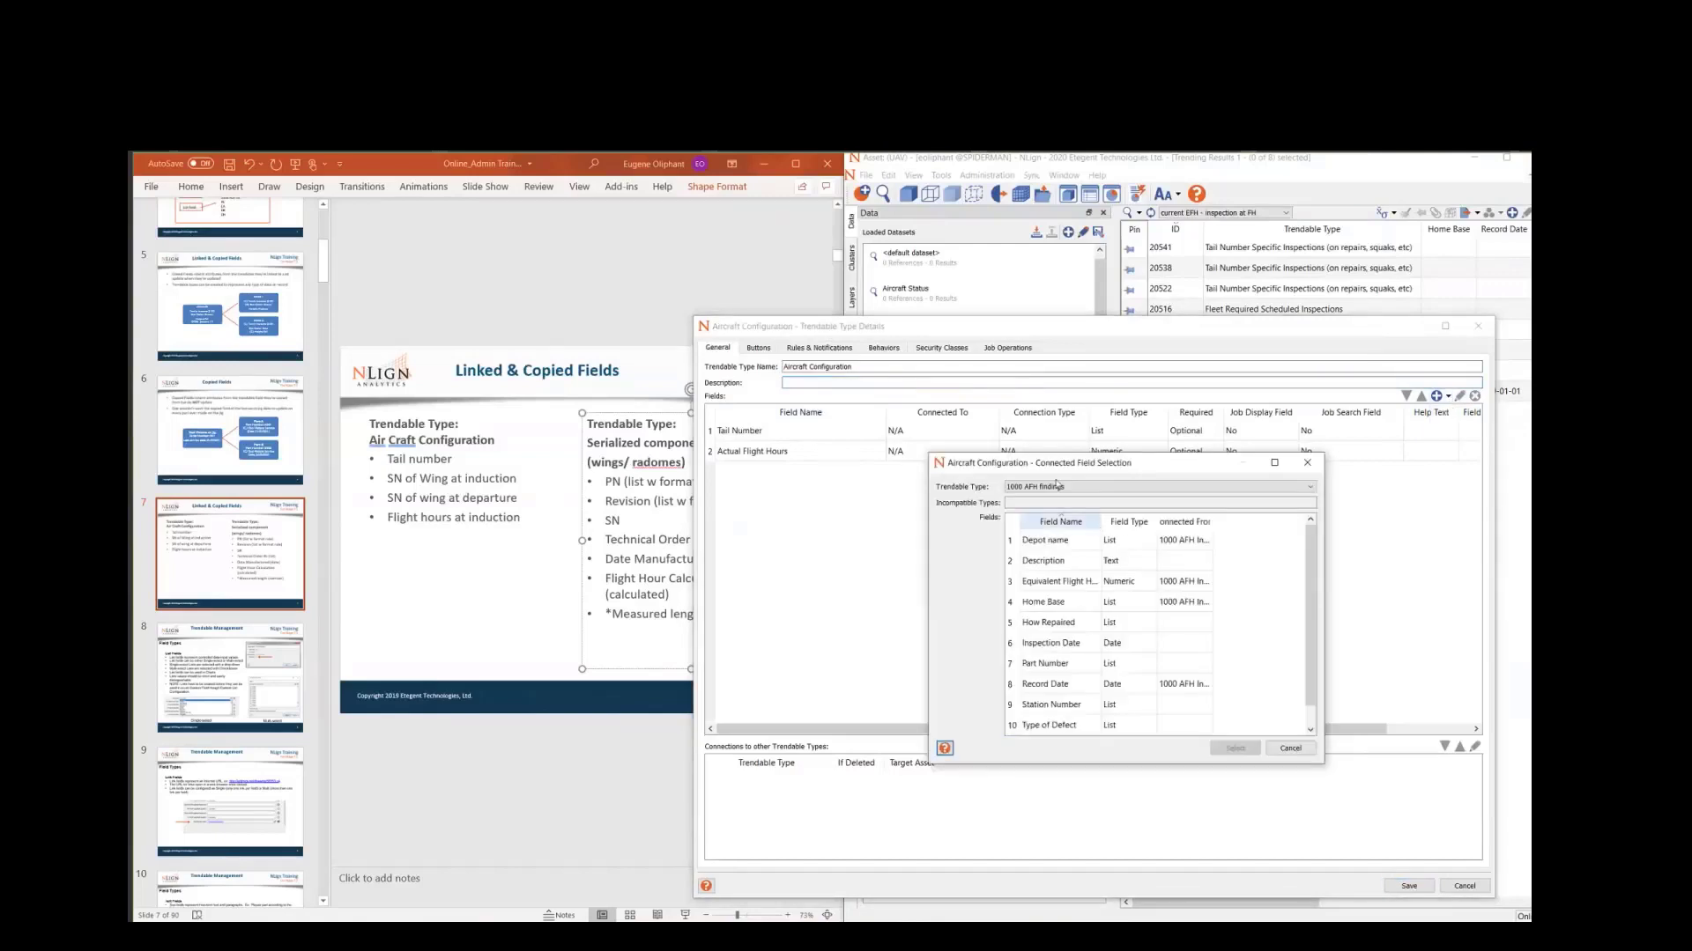
{"action": "left_click", "coordinate": [1068, 488]}
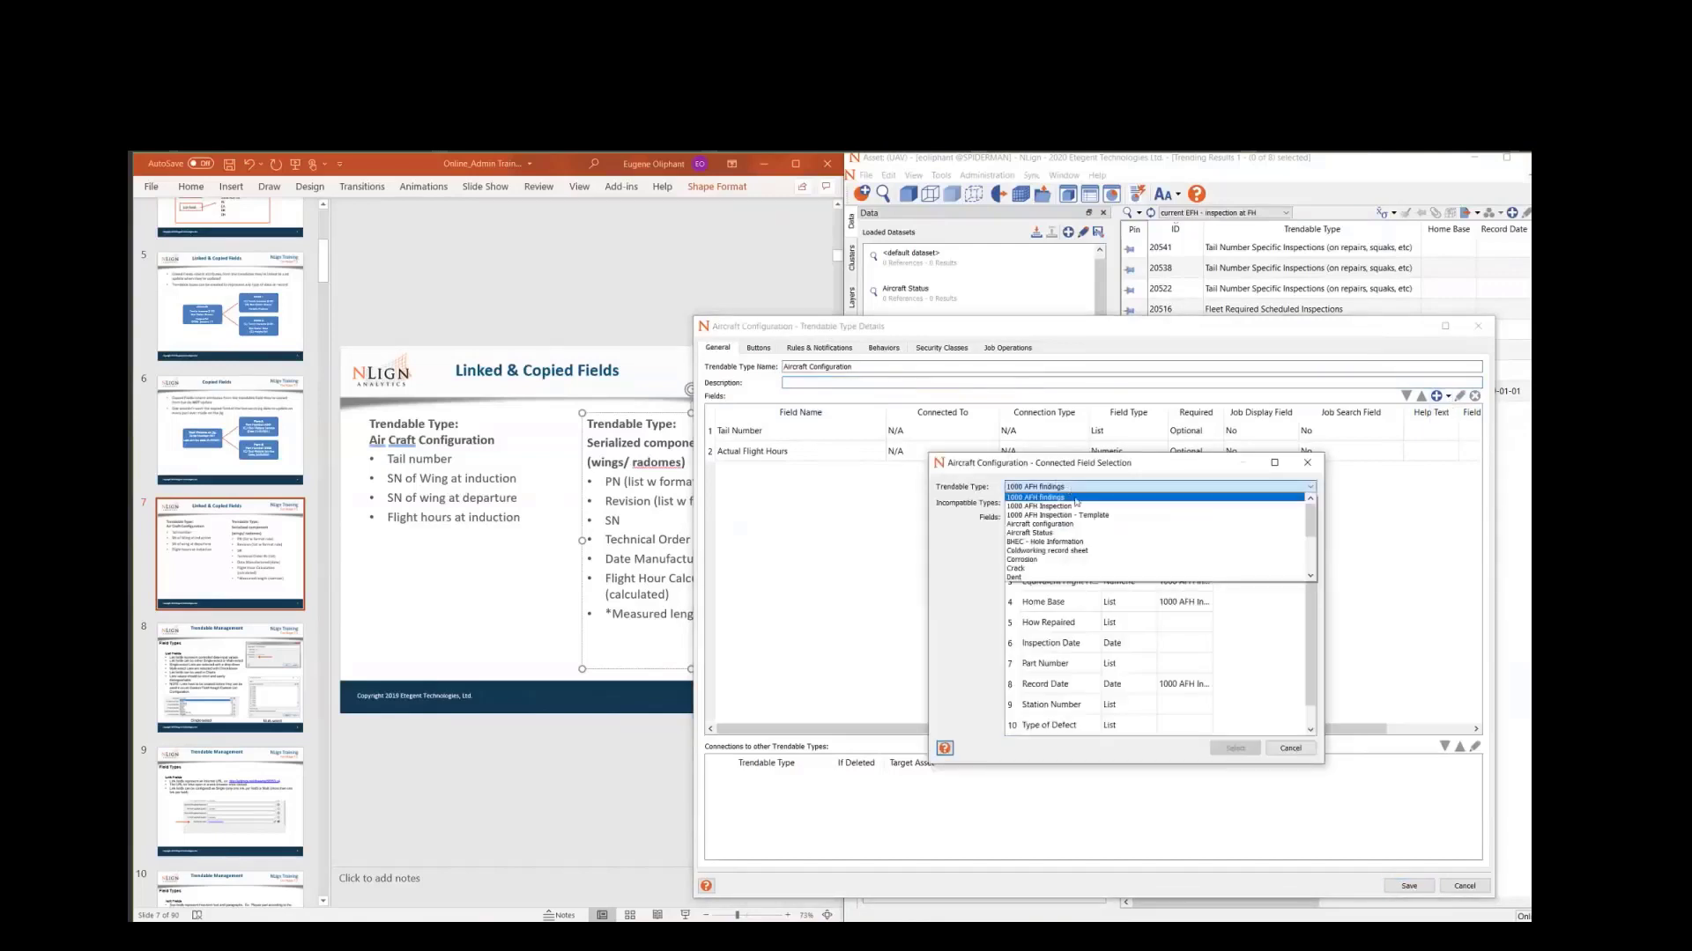
{"action": "scroll", "coordinate": [1071, 542], "scroll_direction": "down", "scroll_amount": 2}
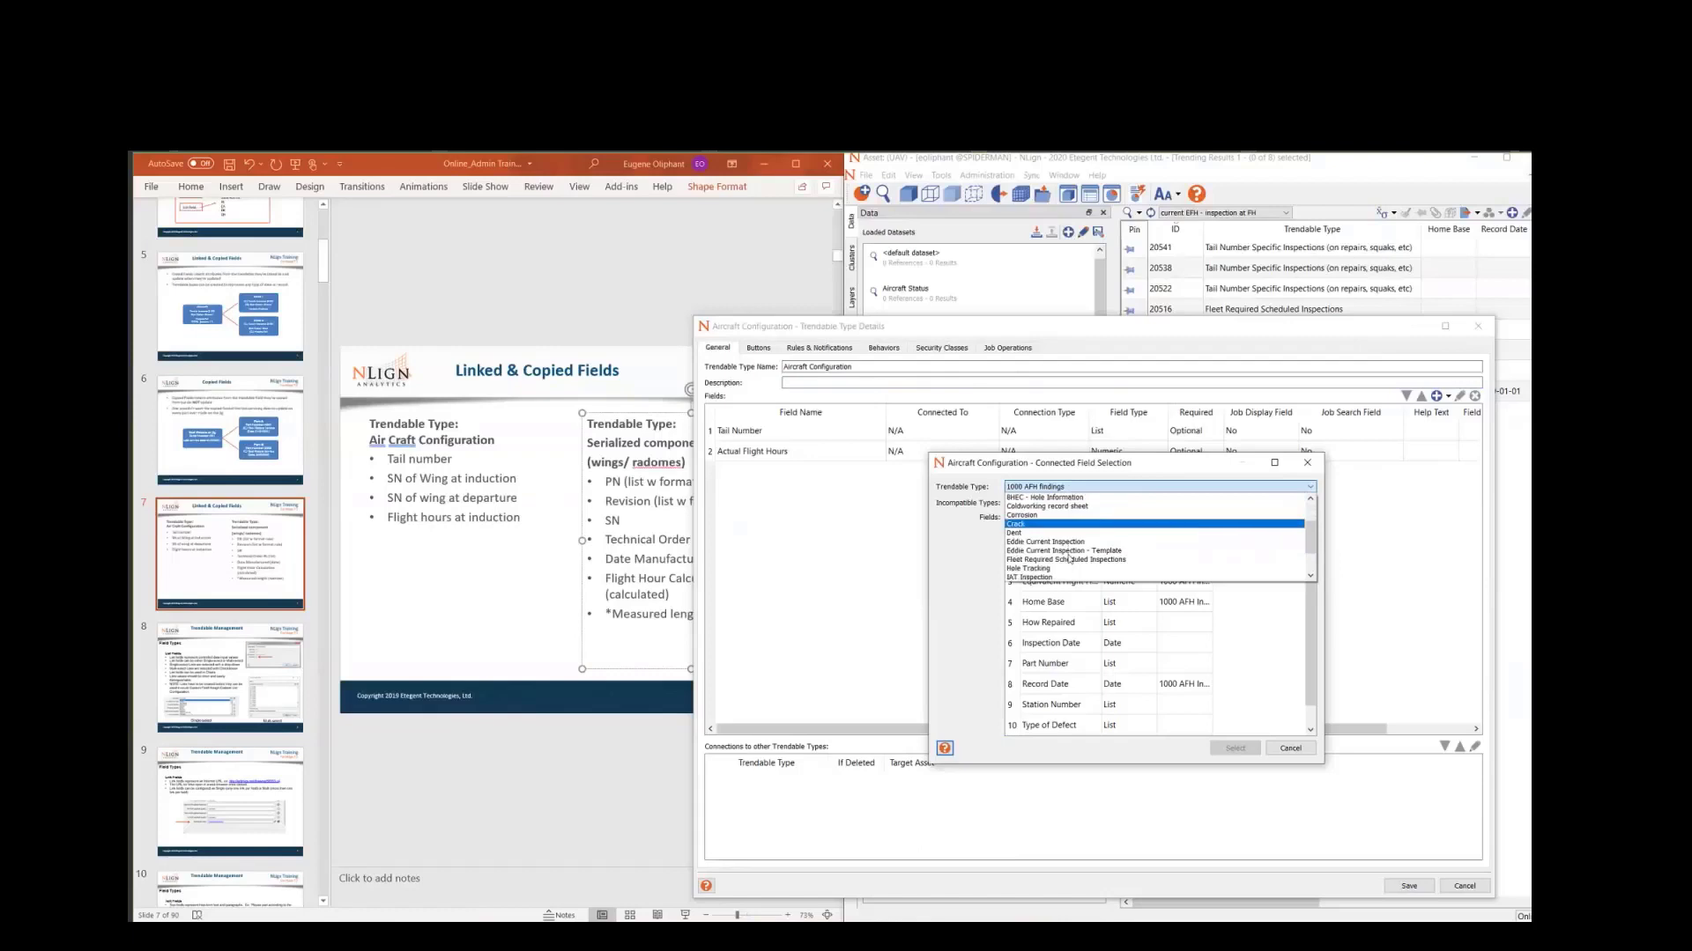
{"action": "scroll", "coordinate": [1069, 557], "scroll_direction": "down", "scroll_amount": 3}
{"action": "left_click", "coordinate": [1059, 571]}
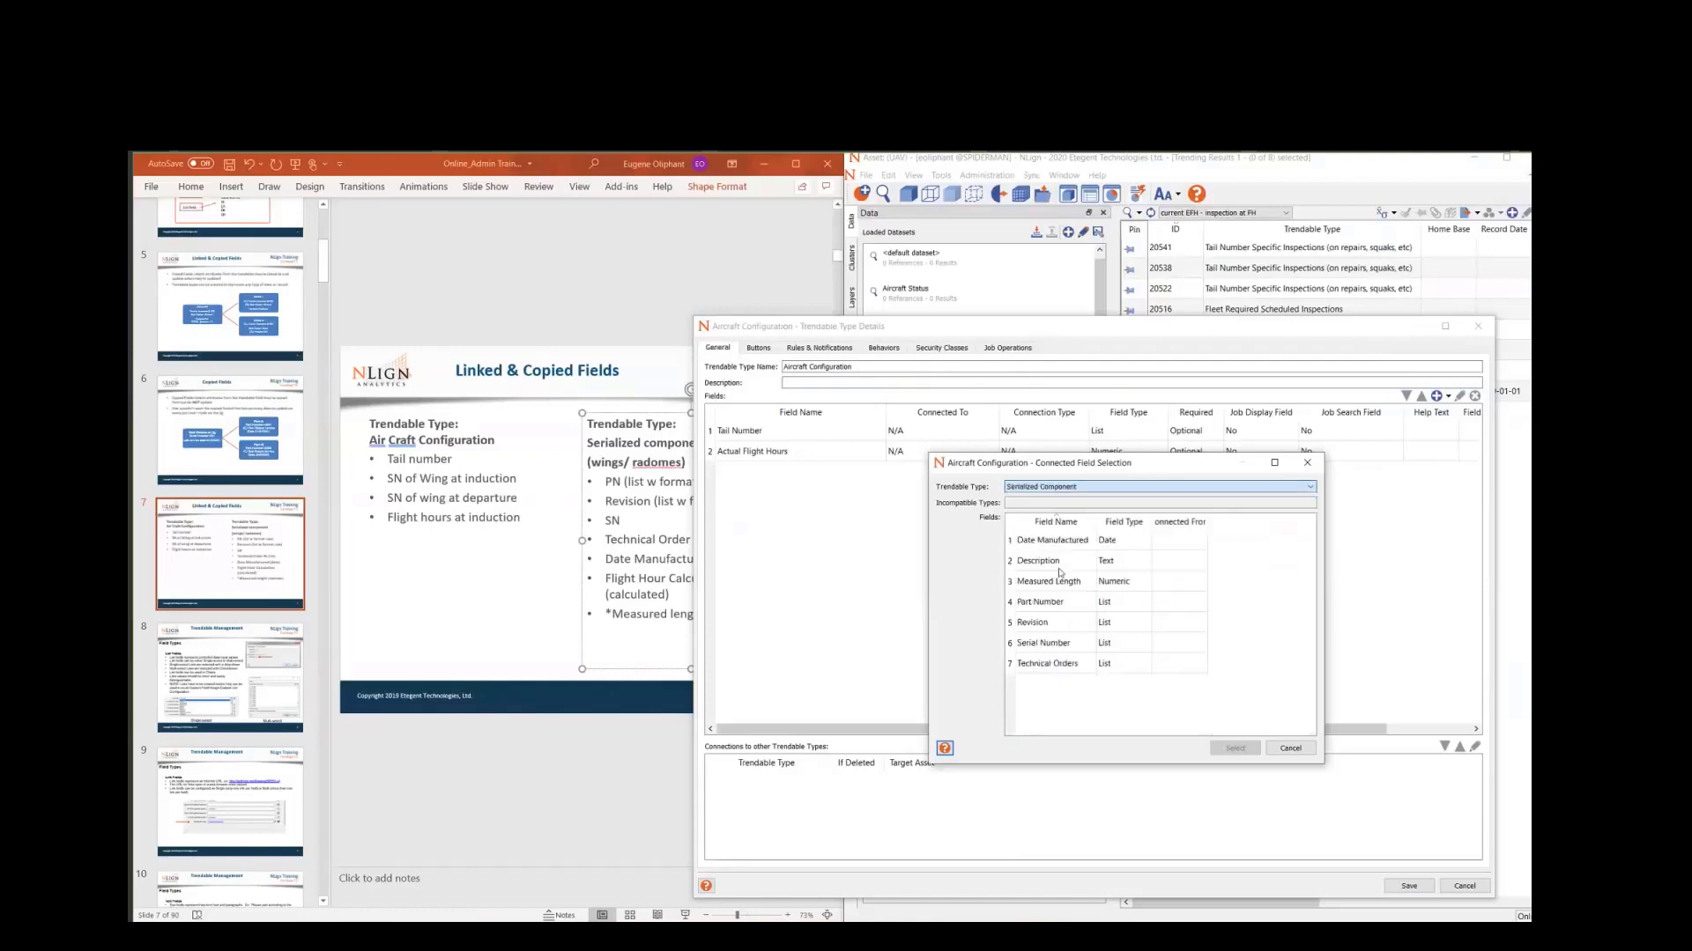
{"action": "left_click", "coordinate": [1073, 546]}
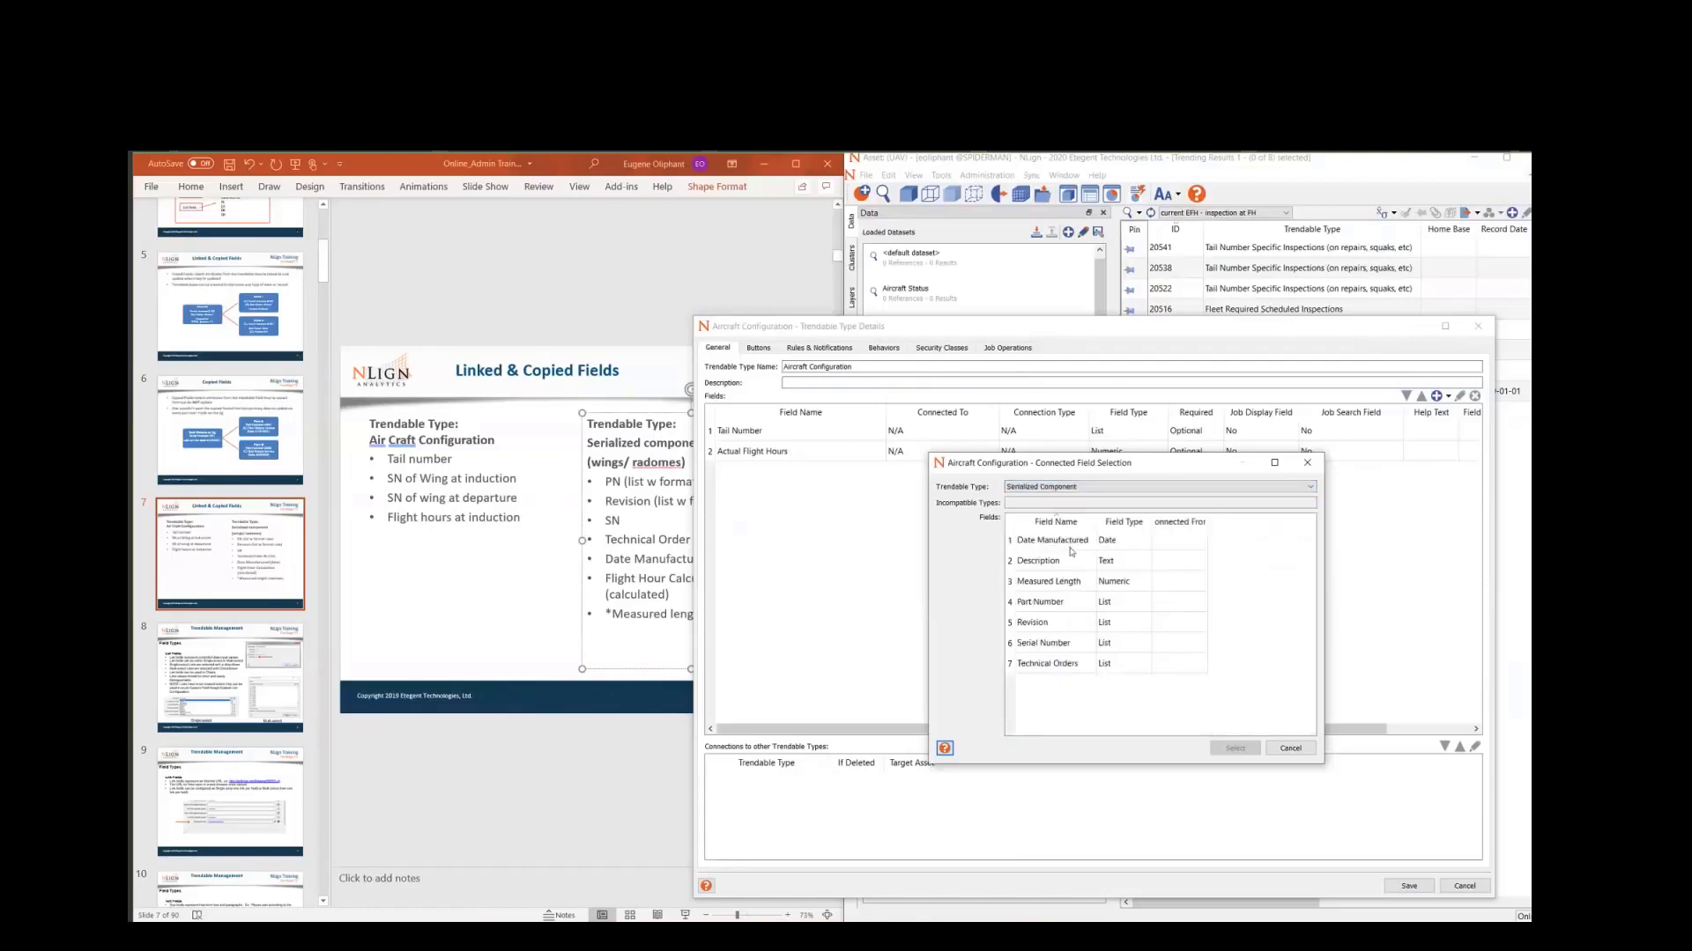
{"action": "double_click", "coordinate": [1060, 649]}
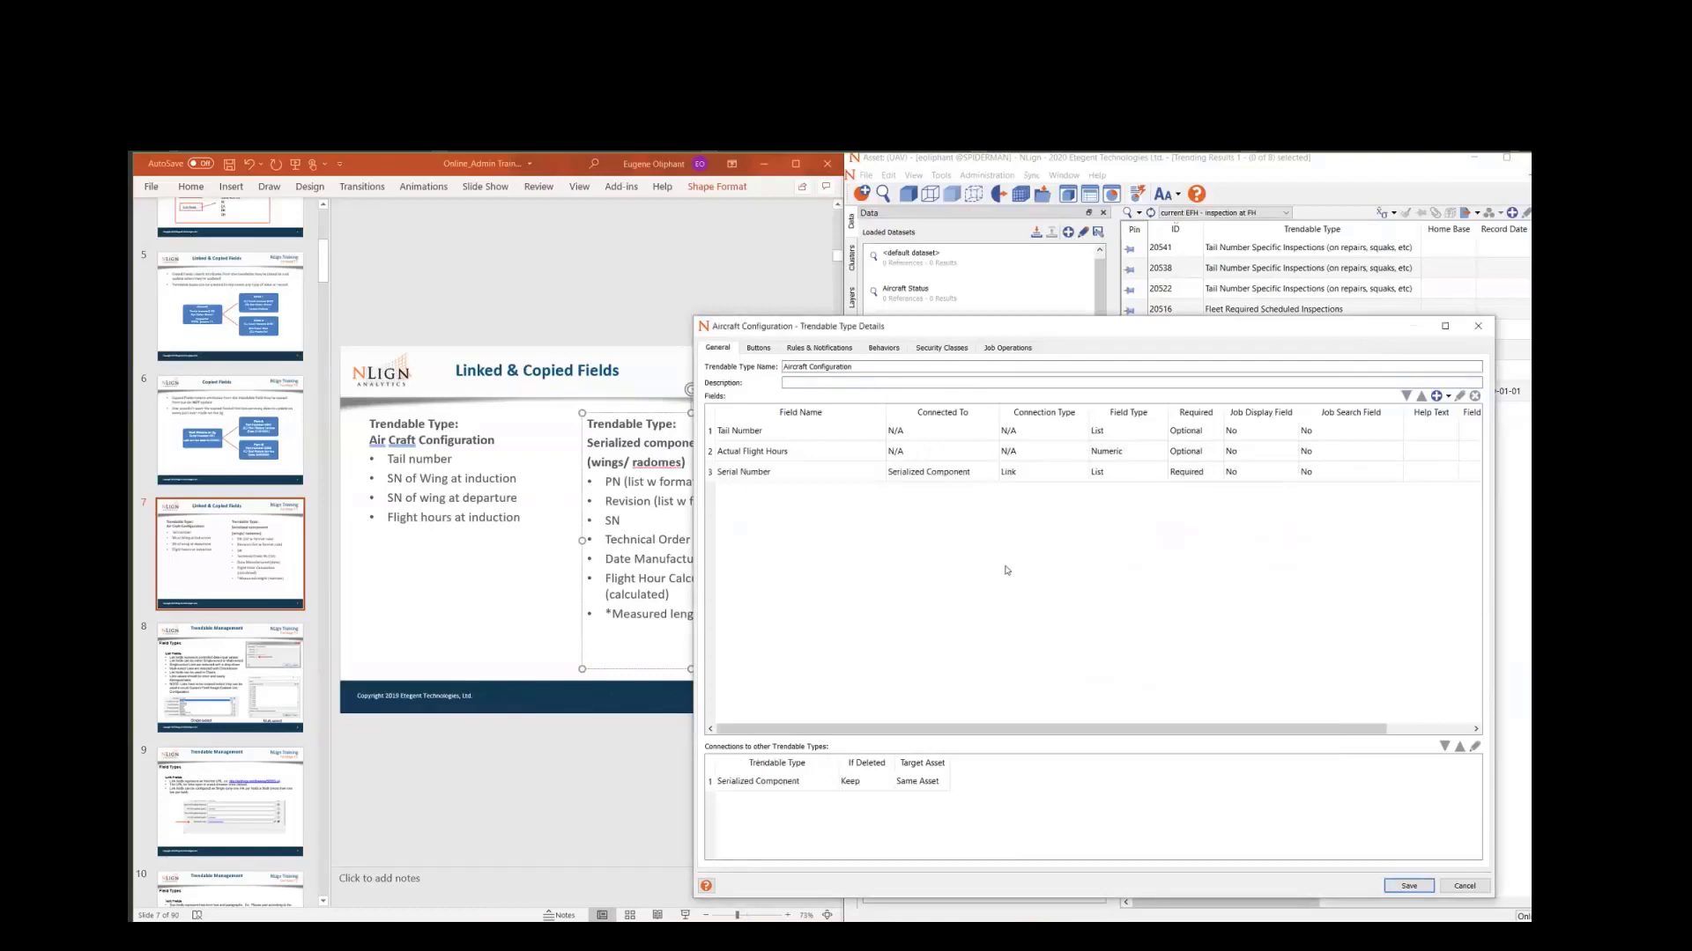
- Connect the Revision field of Serialized Component to the Aircraft Configuration type
{"action": "left_click", "coordinate": [1446, 399]}
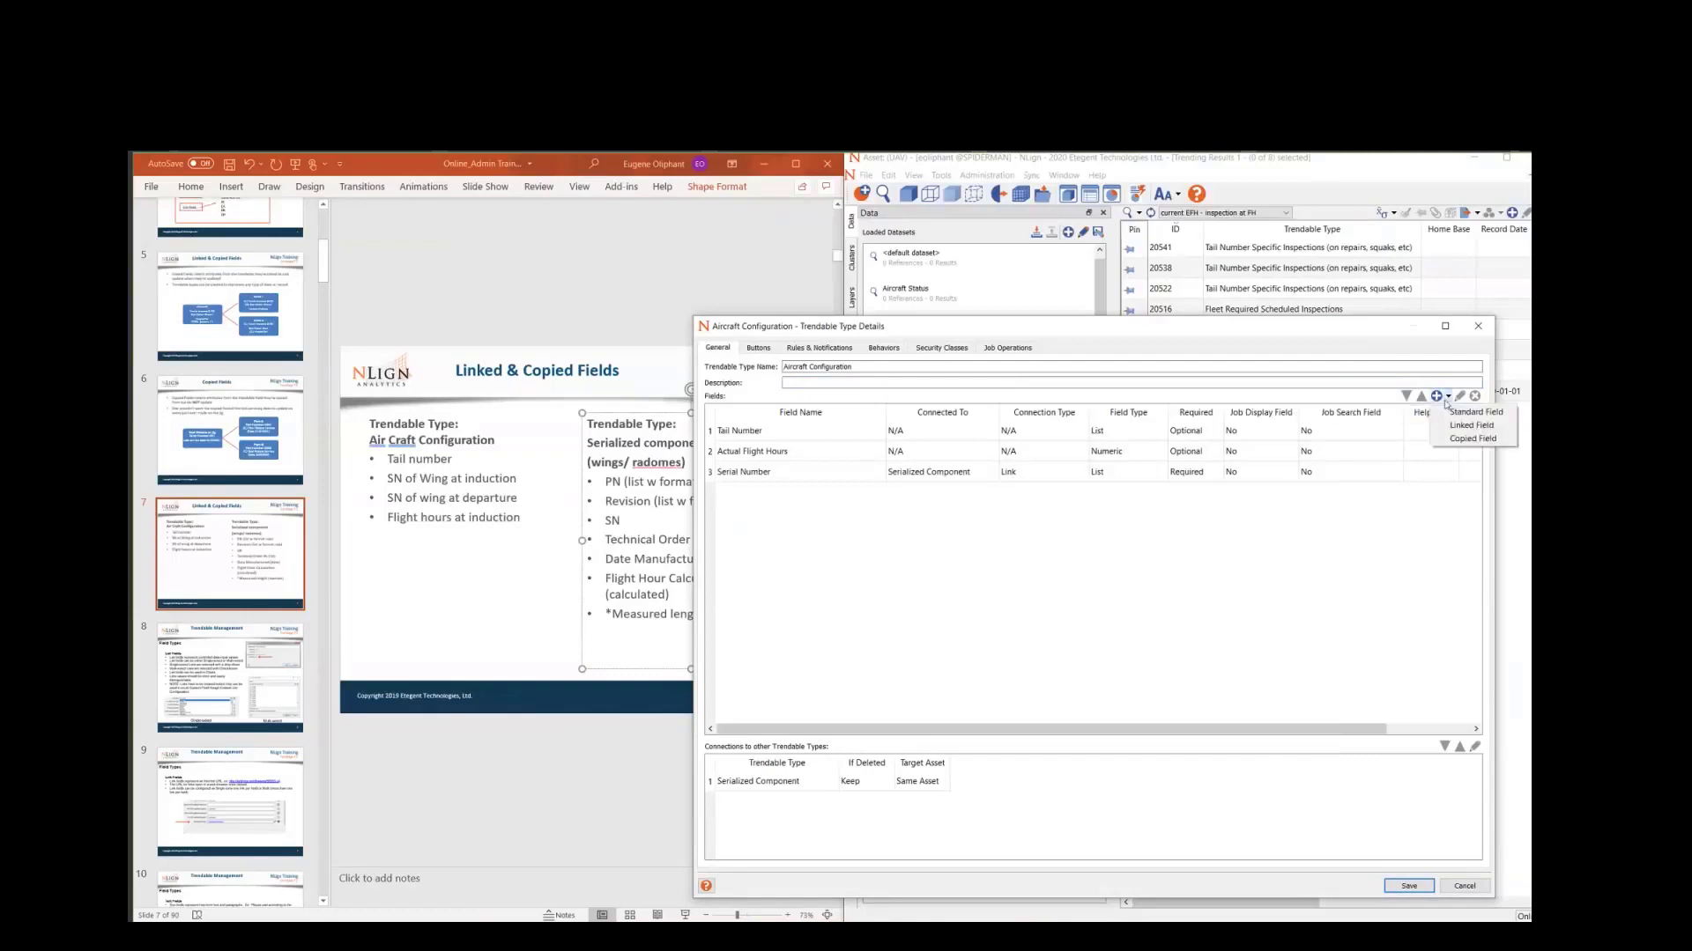
{"action": "left_click", "coordinate": [1468, 438]}
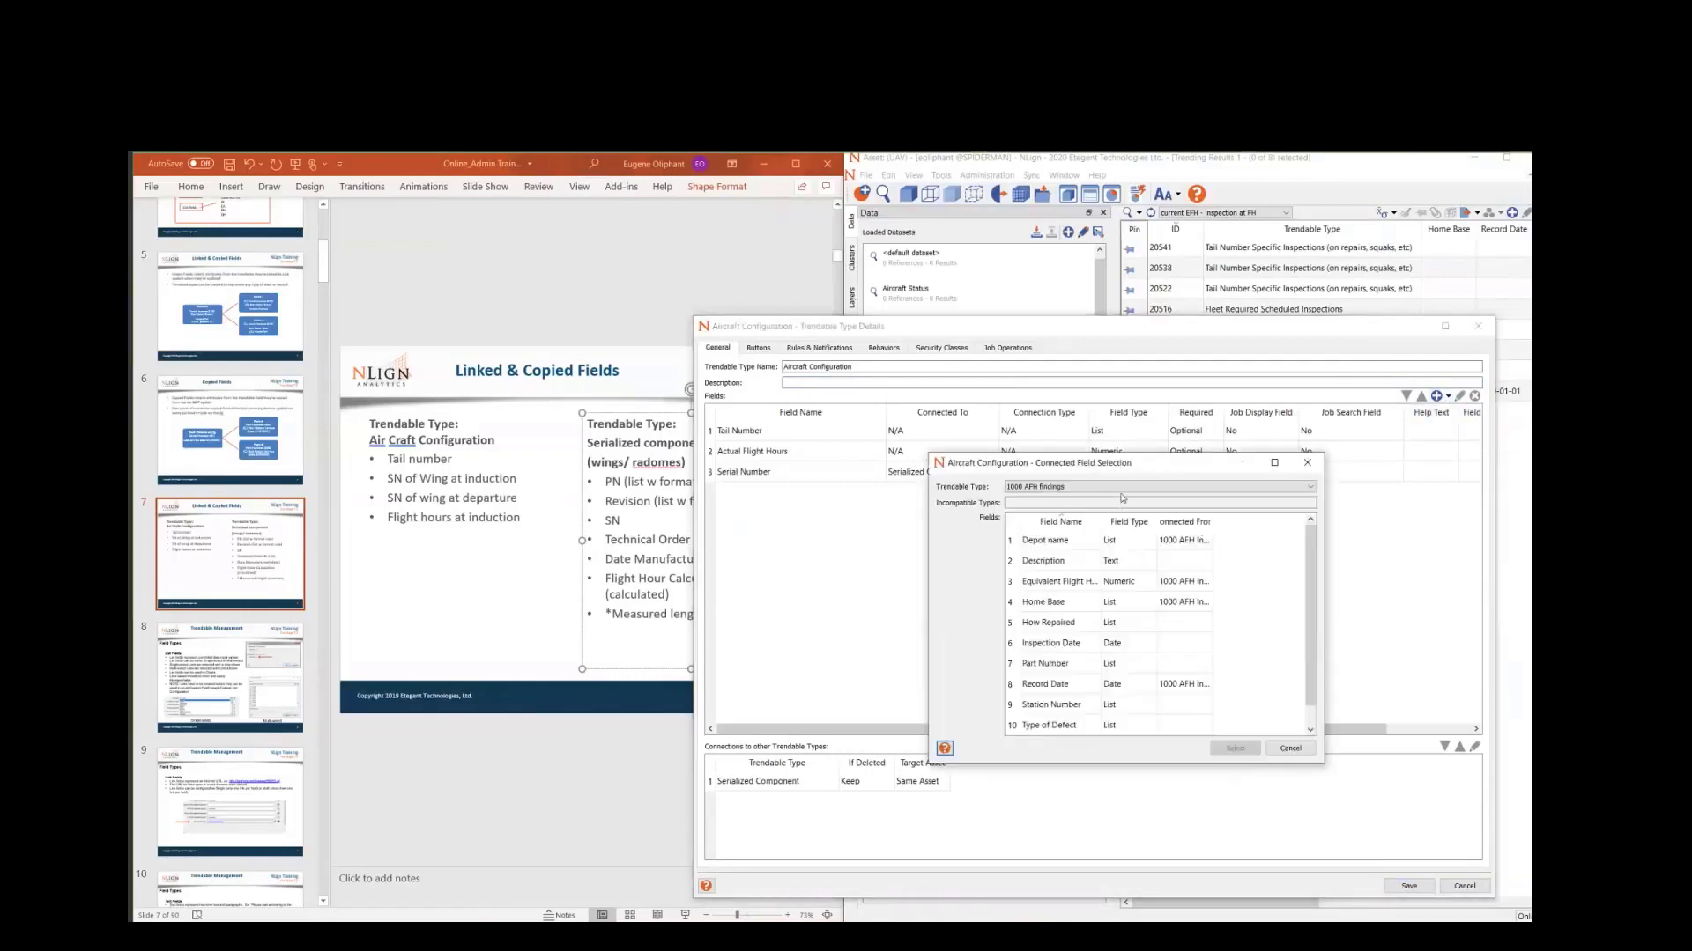
{"action": "left_click", "coordinate": [1122, 487]}
{"action": "scroll", "coordinate": [1087, 555], "scroll_direction": "down", "scroll_amount": 3}
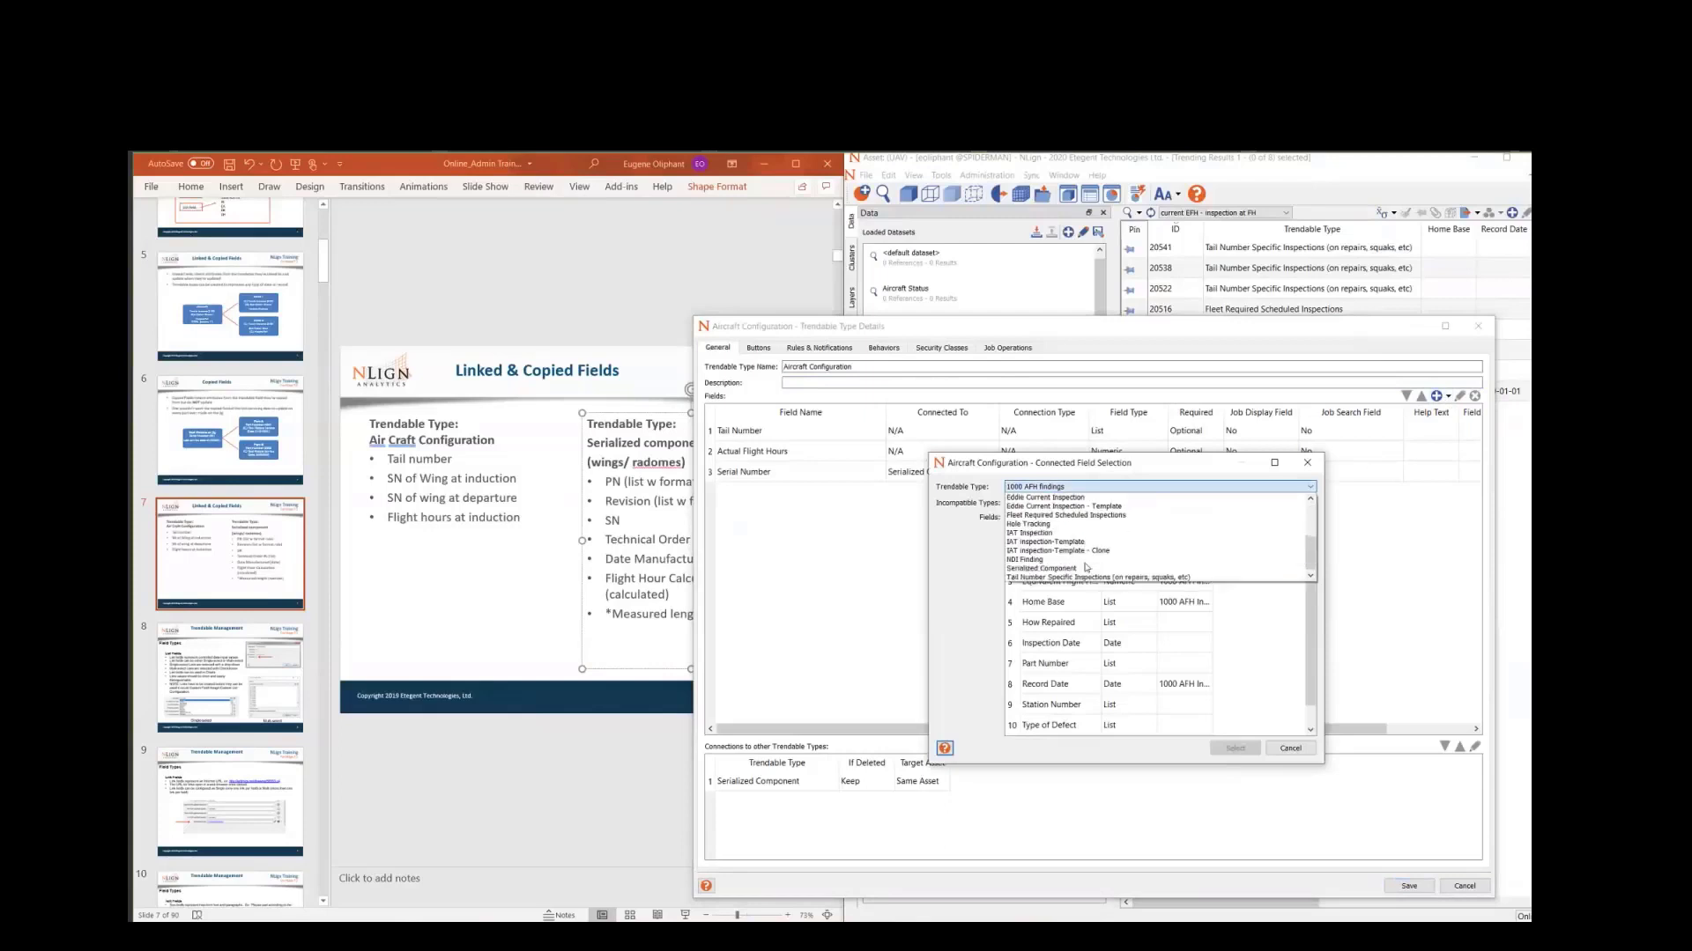
{"action": "left_click", "coordinate": [1084, 568]}
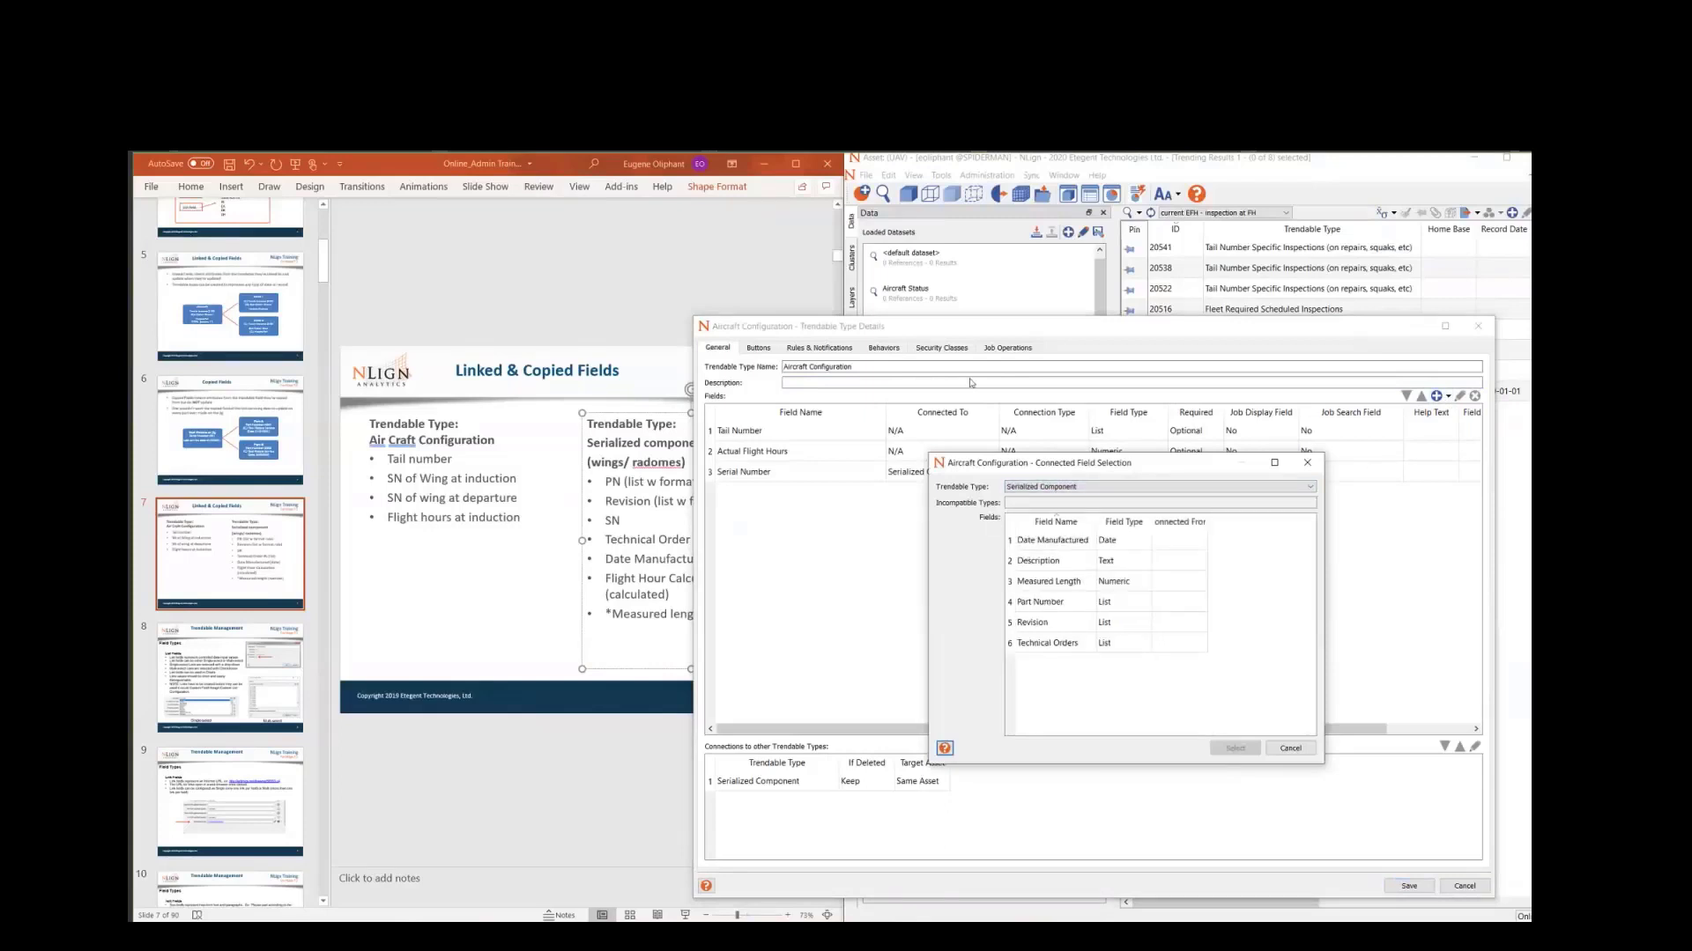
{"action": "double_click", "coordinate": [1057, 623]}
- Connect the Part Number field of Serialized Component to the Aircraft Configuration type and check the connected field rows
{"action": "left_click", "coordinate": [1447, 396]}
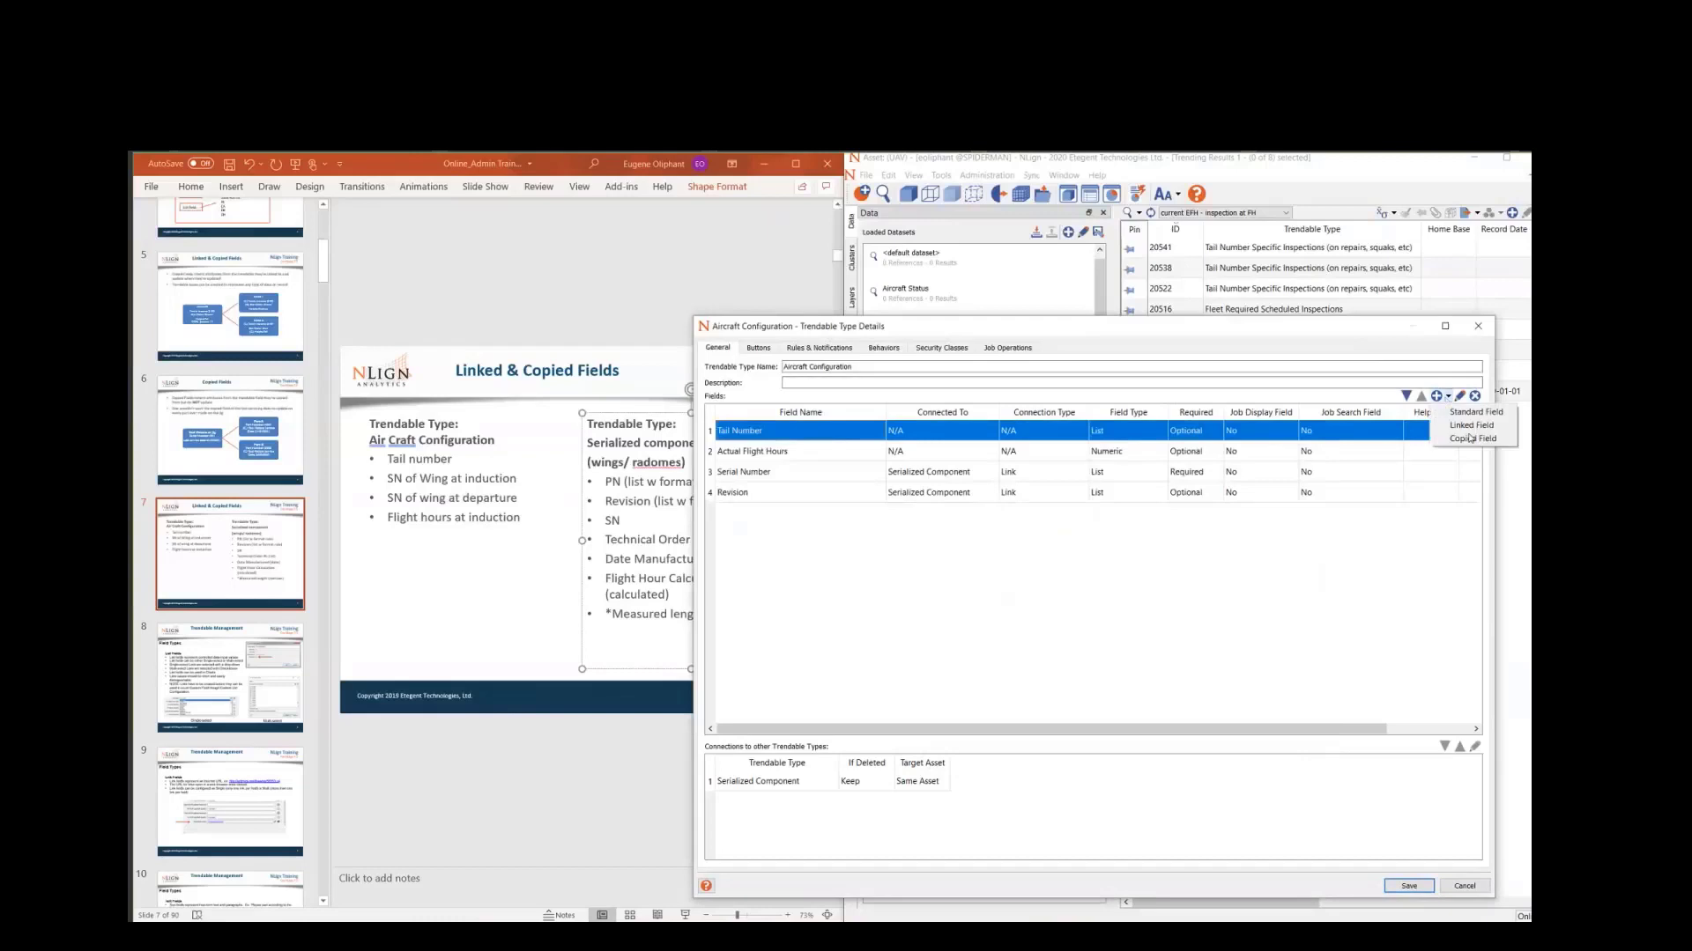
{"action": "left_click", "coordinate": [1471, 439]}
{"action": "left_click", "coordinate": [1096, 568]}
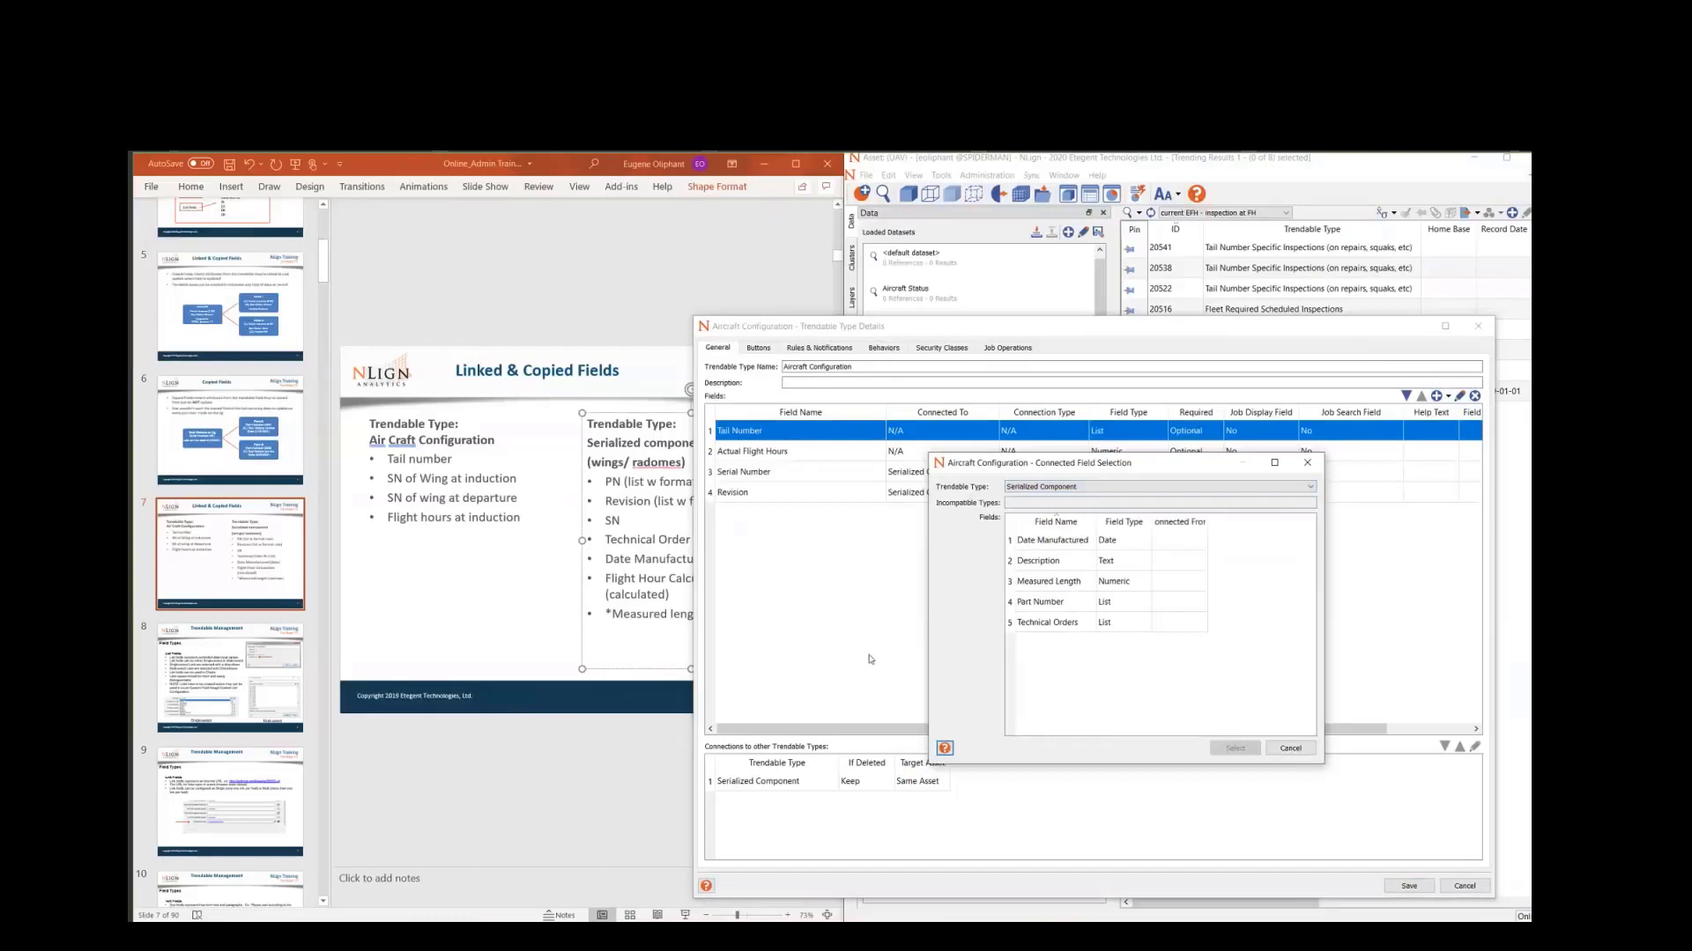
{"action": "double_click", "coordinate": [1059, 601]}
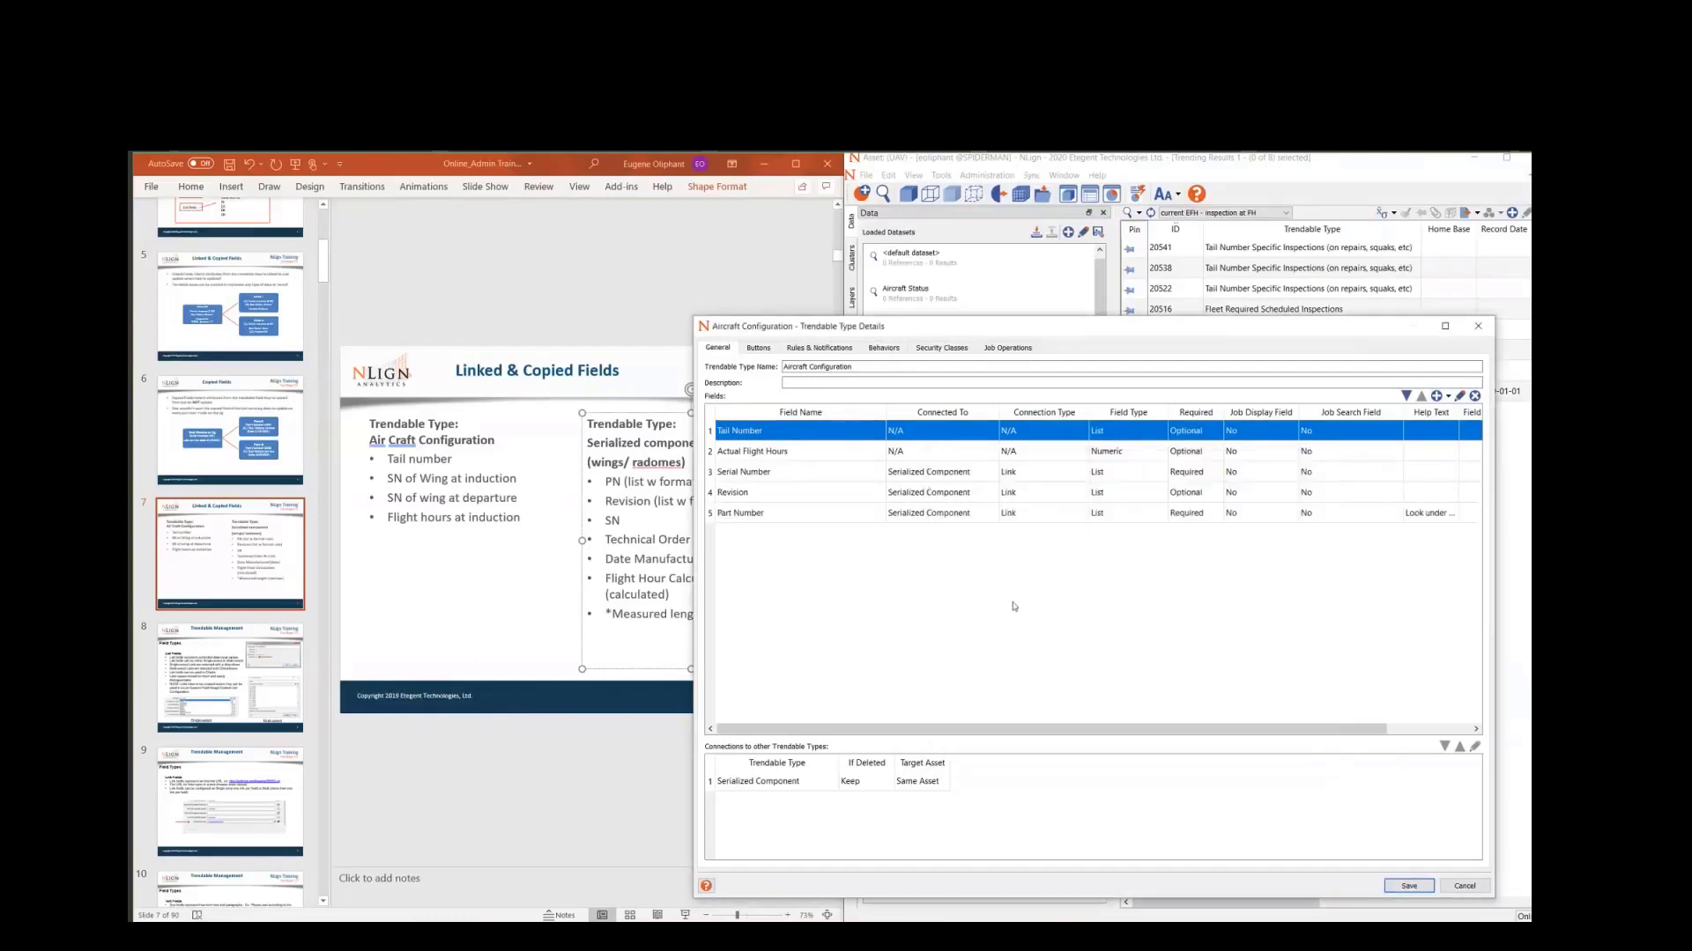
{"action": "left_click", "coordinate": [1046, 472]}
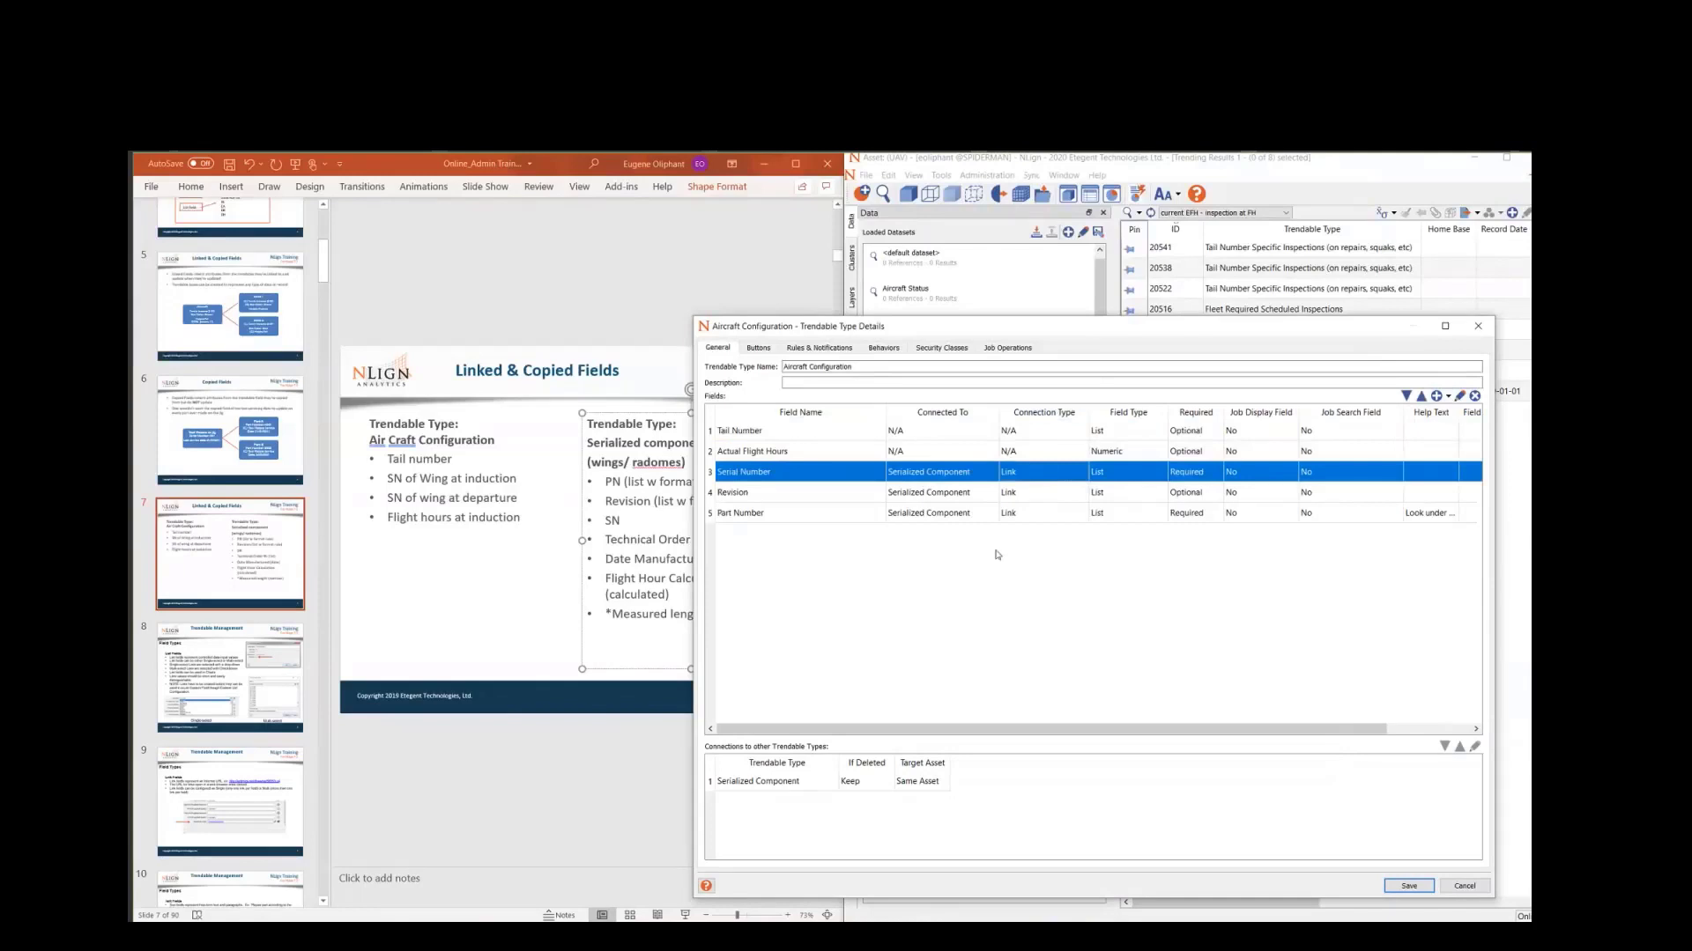
{"action": "left_click", "coordinate": [991, 518]}
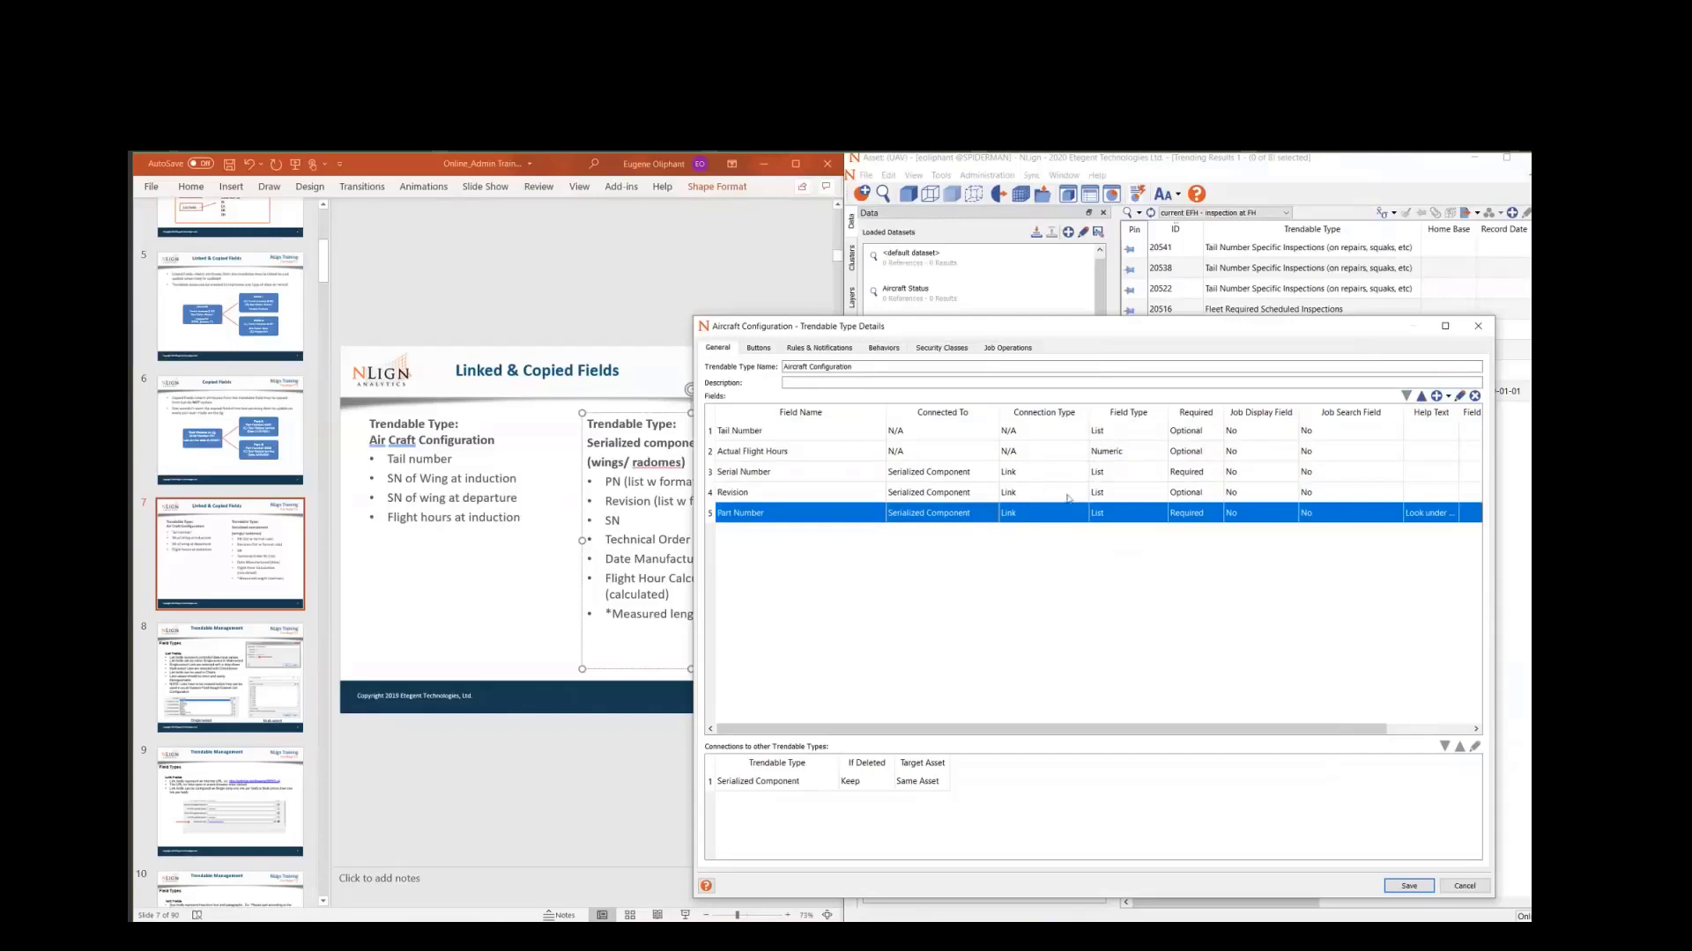
- Describe the type as "Tracks the configuration of parts that are on this specific aircraft" and save it as Aircraft Part Configuration
{"action": "left_click", "coordinate": [798, 782]}
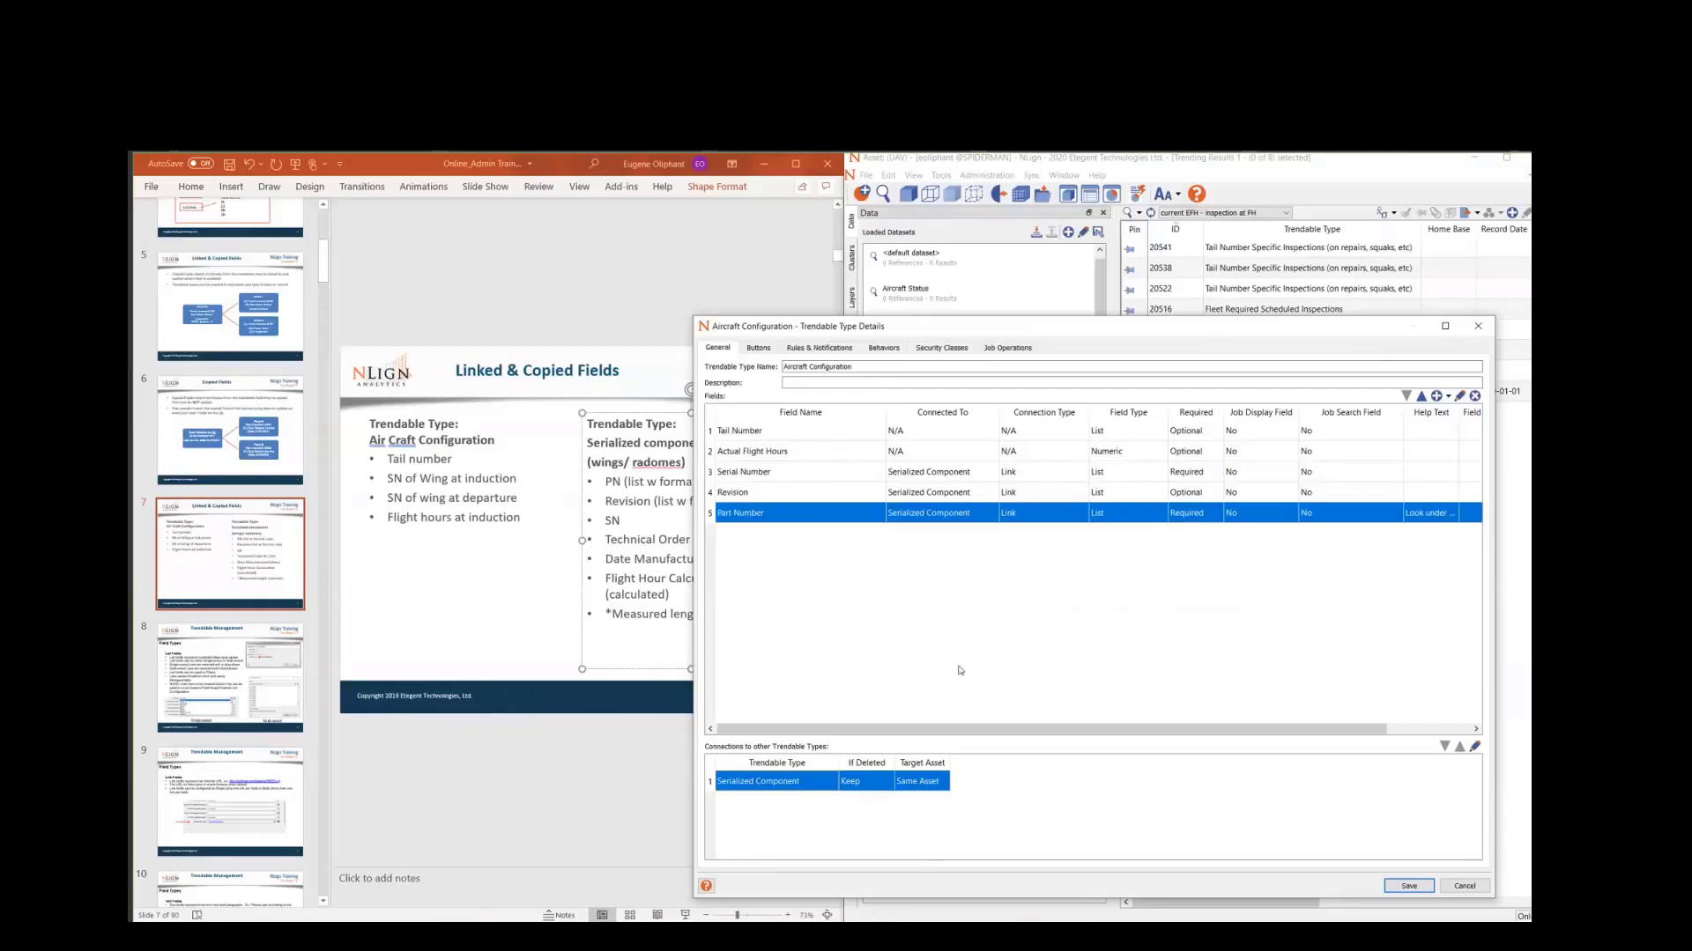
{"action": "left_click", "coordinate": [867, 382]}
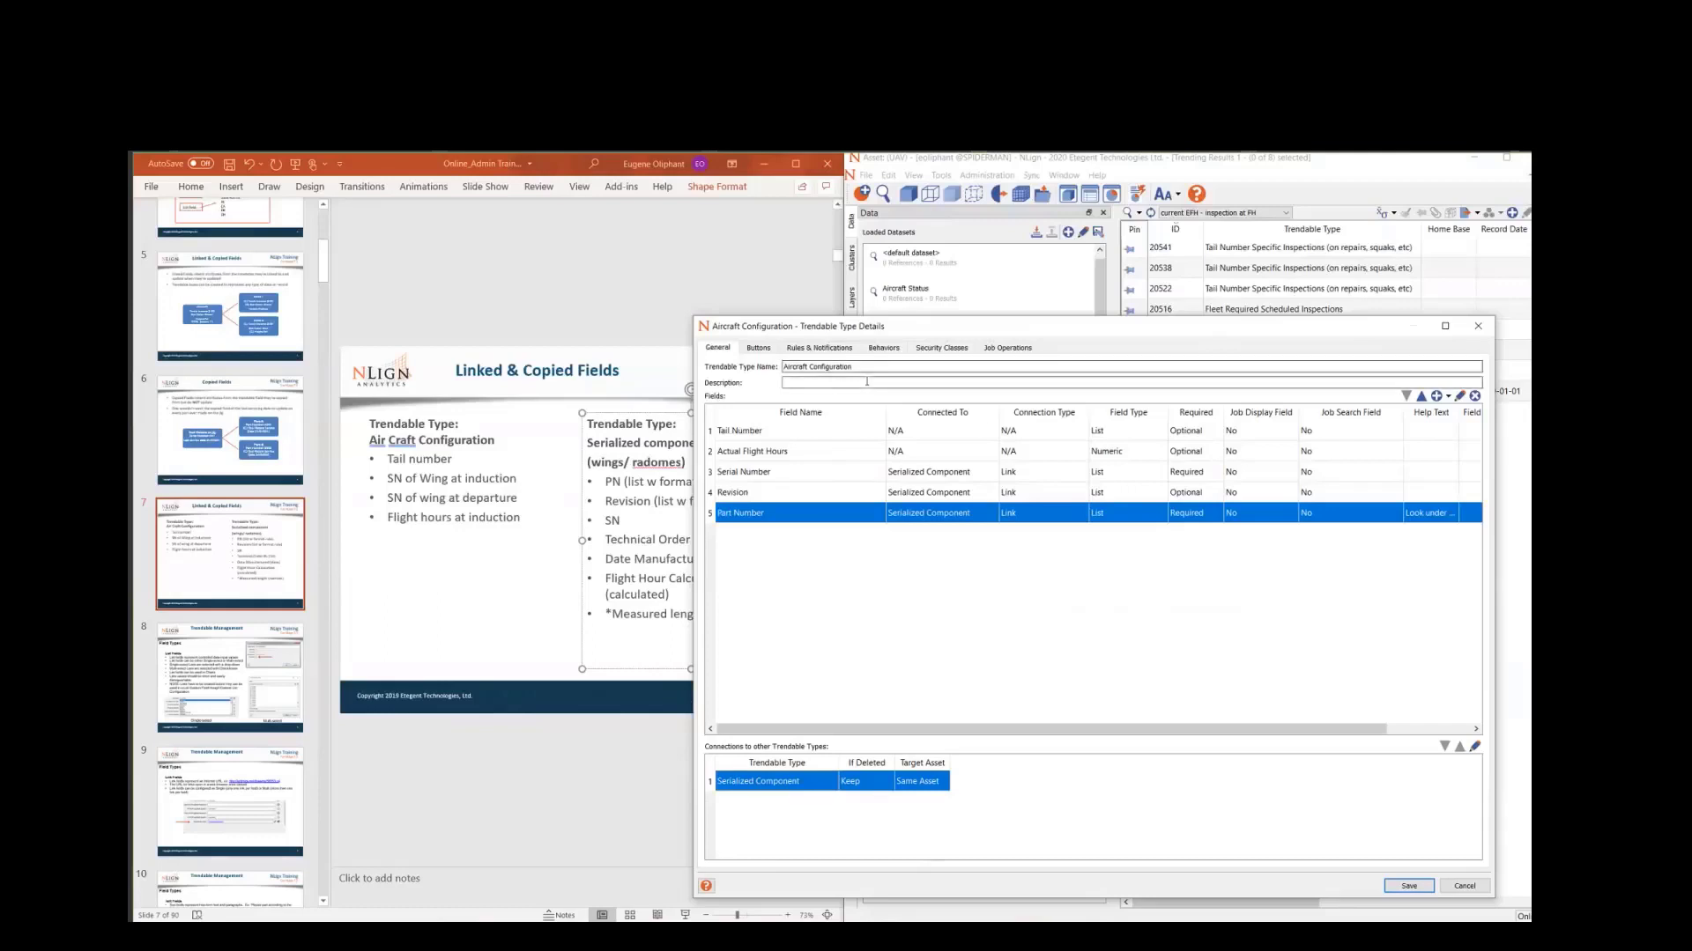
{"action": "type", "text": "T"}
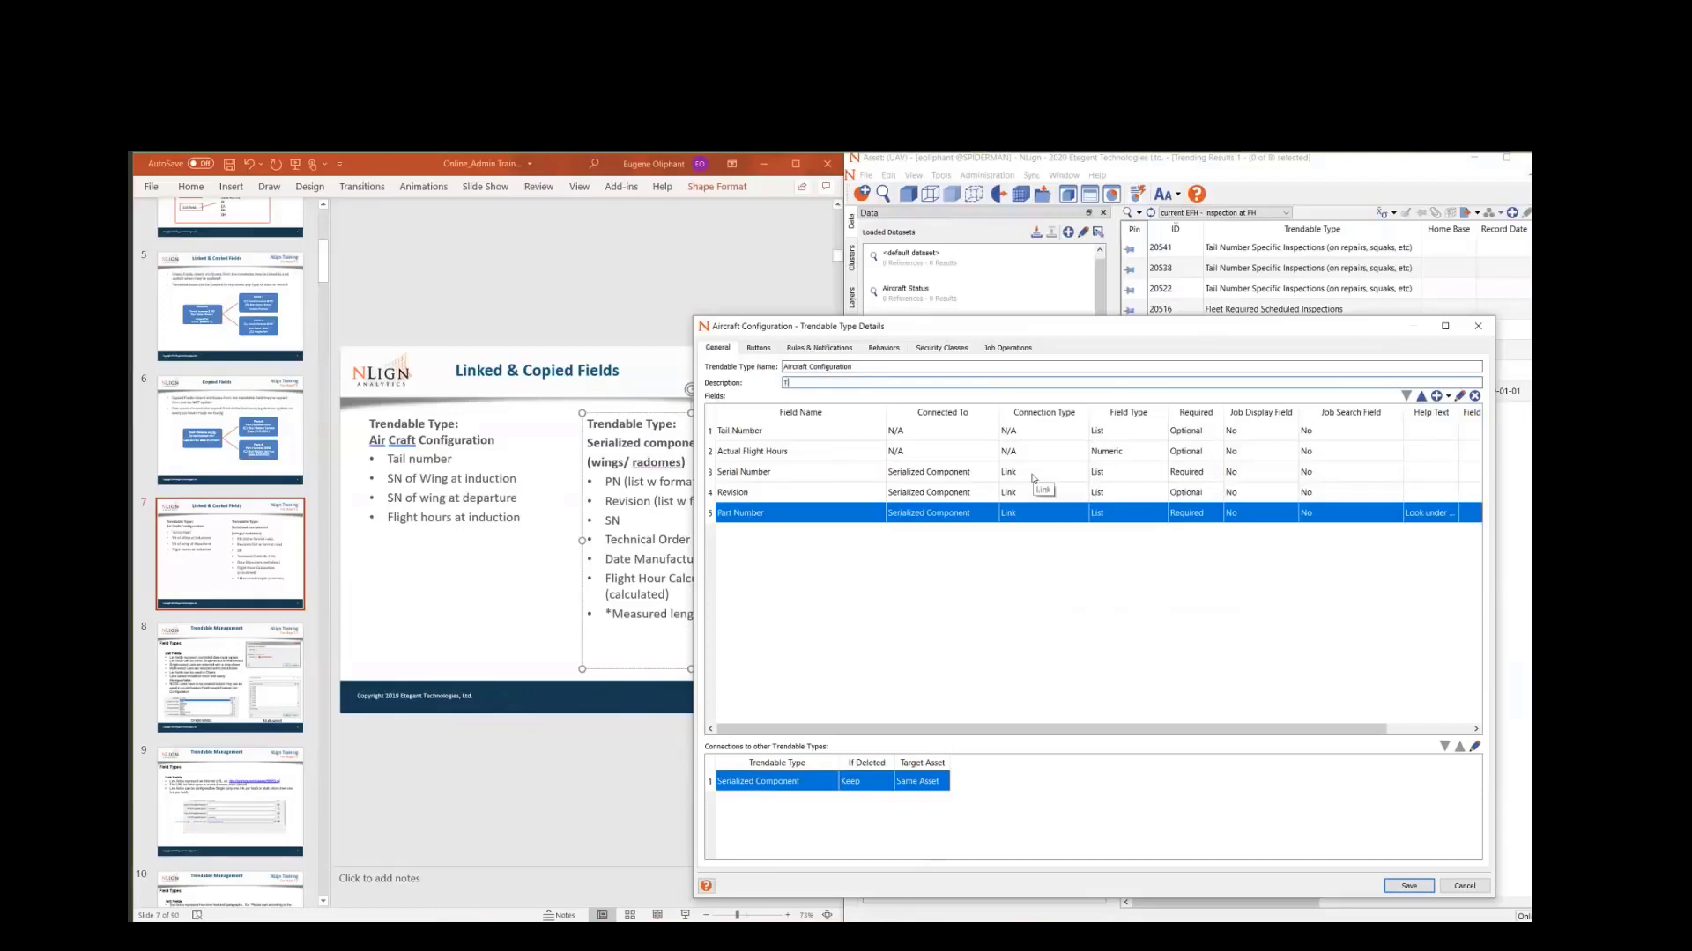
{"action": "type", "text": "racks the configuration of parts that are on this specific aircraft"}
{"action": "left_click", "coordinate": [1409, 887]}
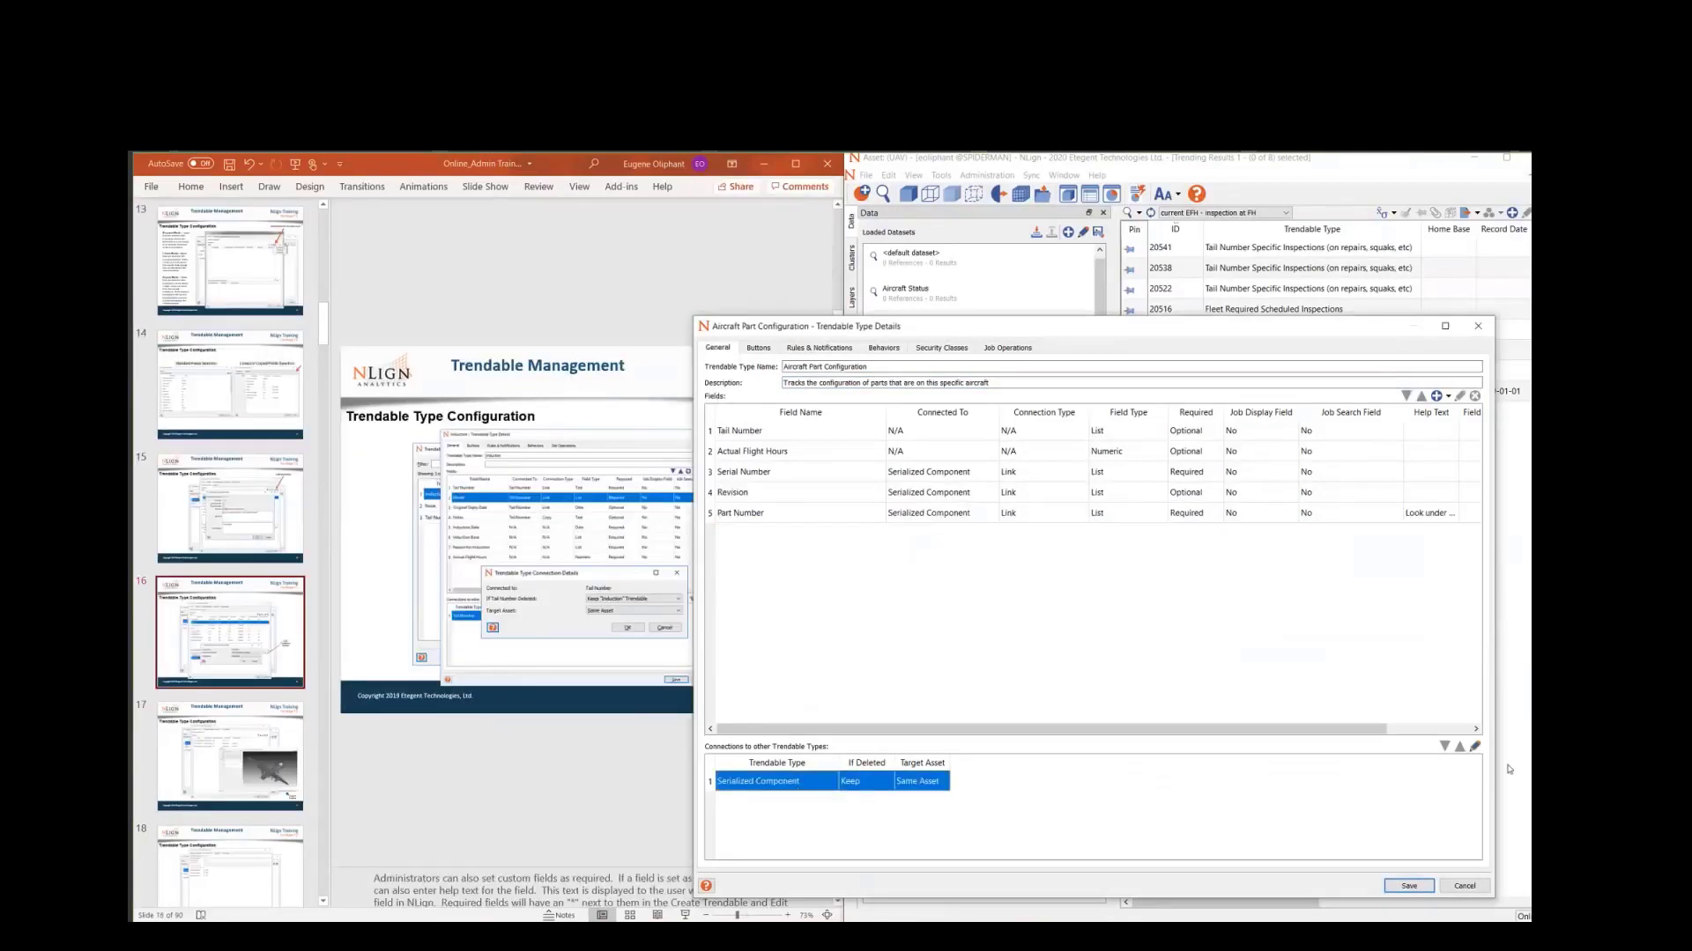
- Set the Serialized Component connection to keep the Aircraft Part Configuration trendable on deletion with Same Asset as target, and open the custom button settings
{"action": "left_click", "coordinate": [1474, 747]}
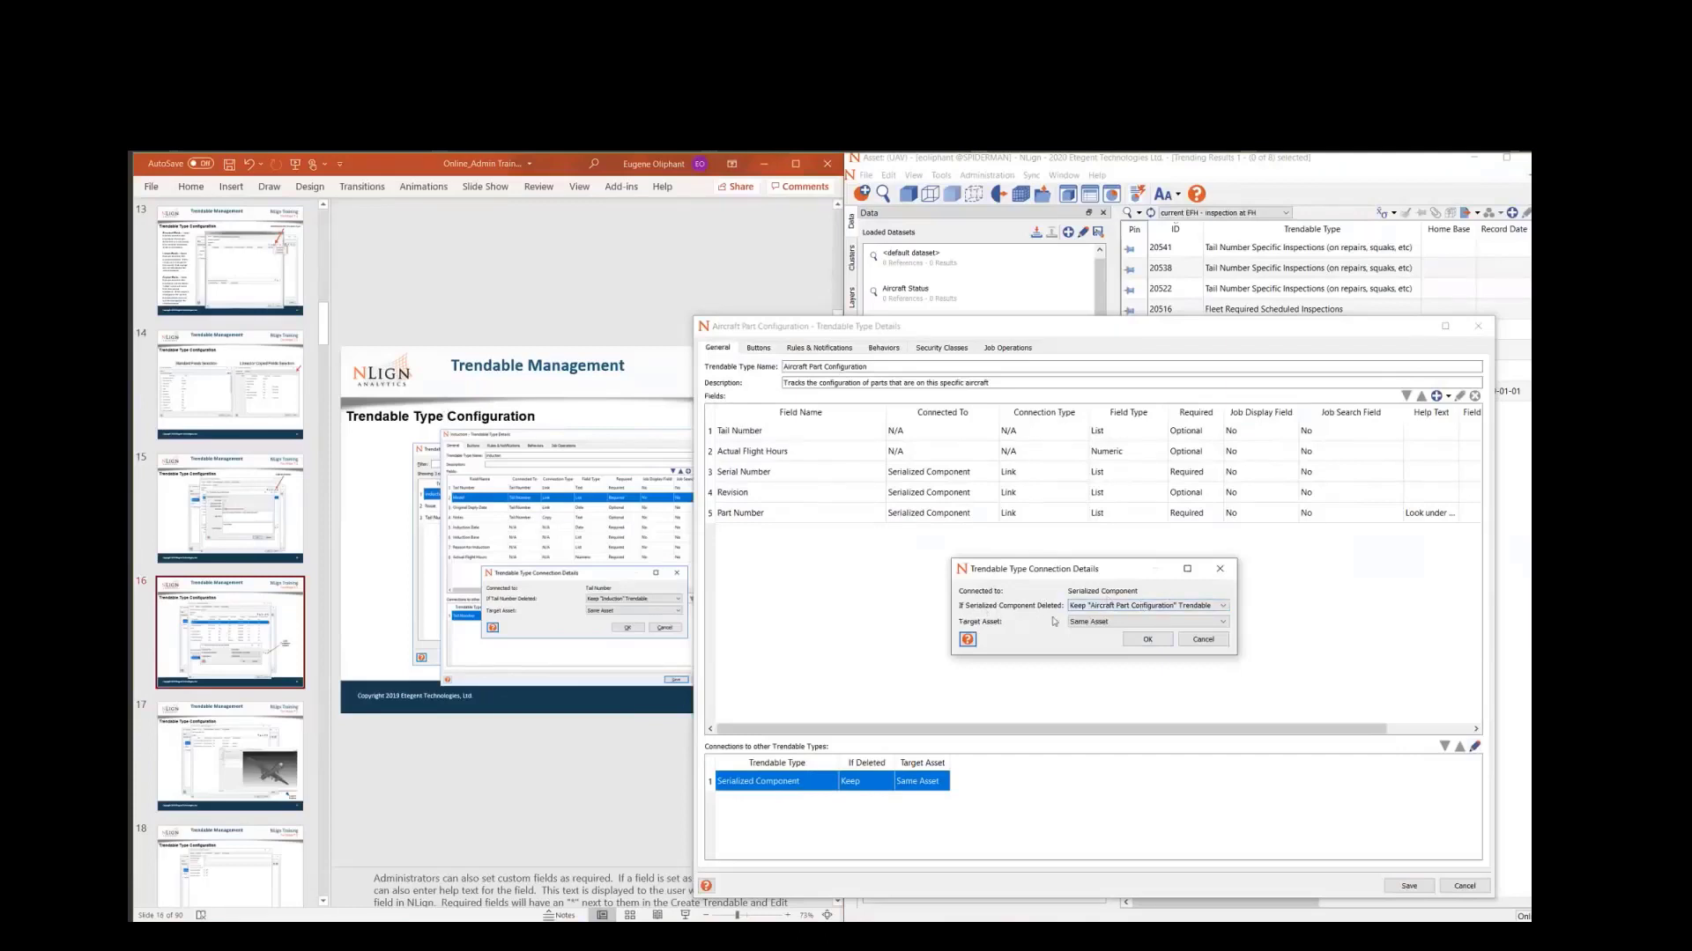
{"action": "left_click", "coordinate": [1204, 608]}
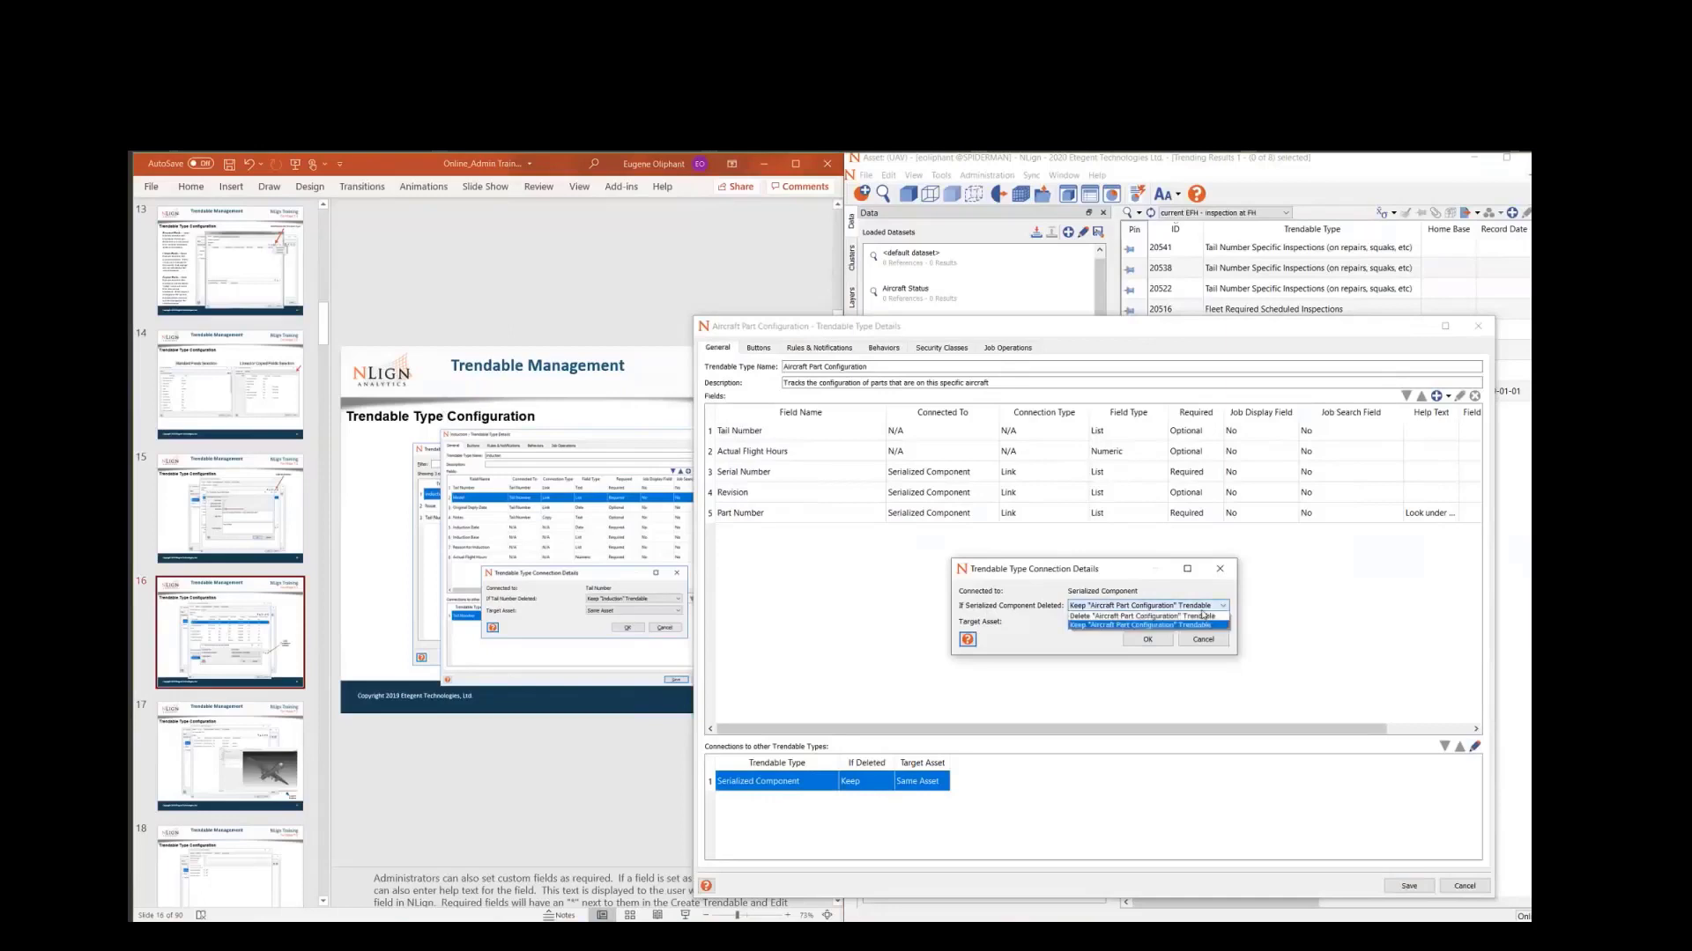
{"action": "left_click", "coordinate": [1110, 625]}
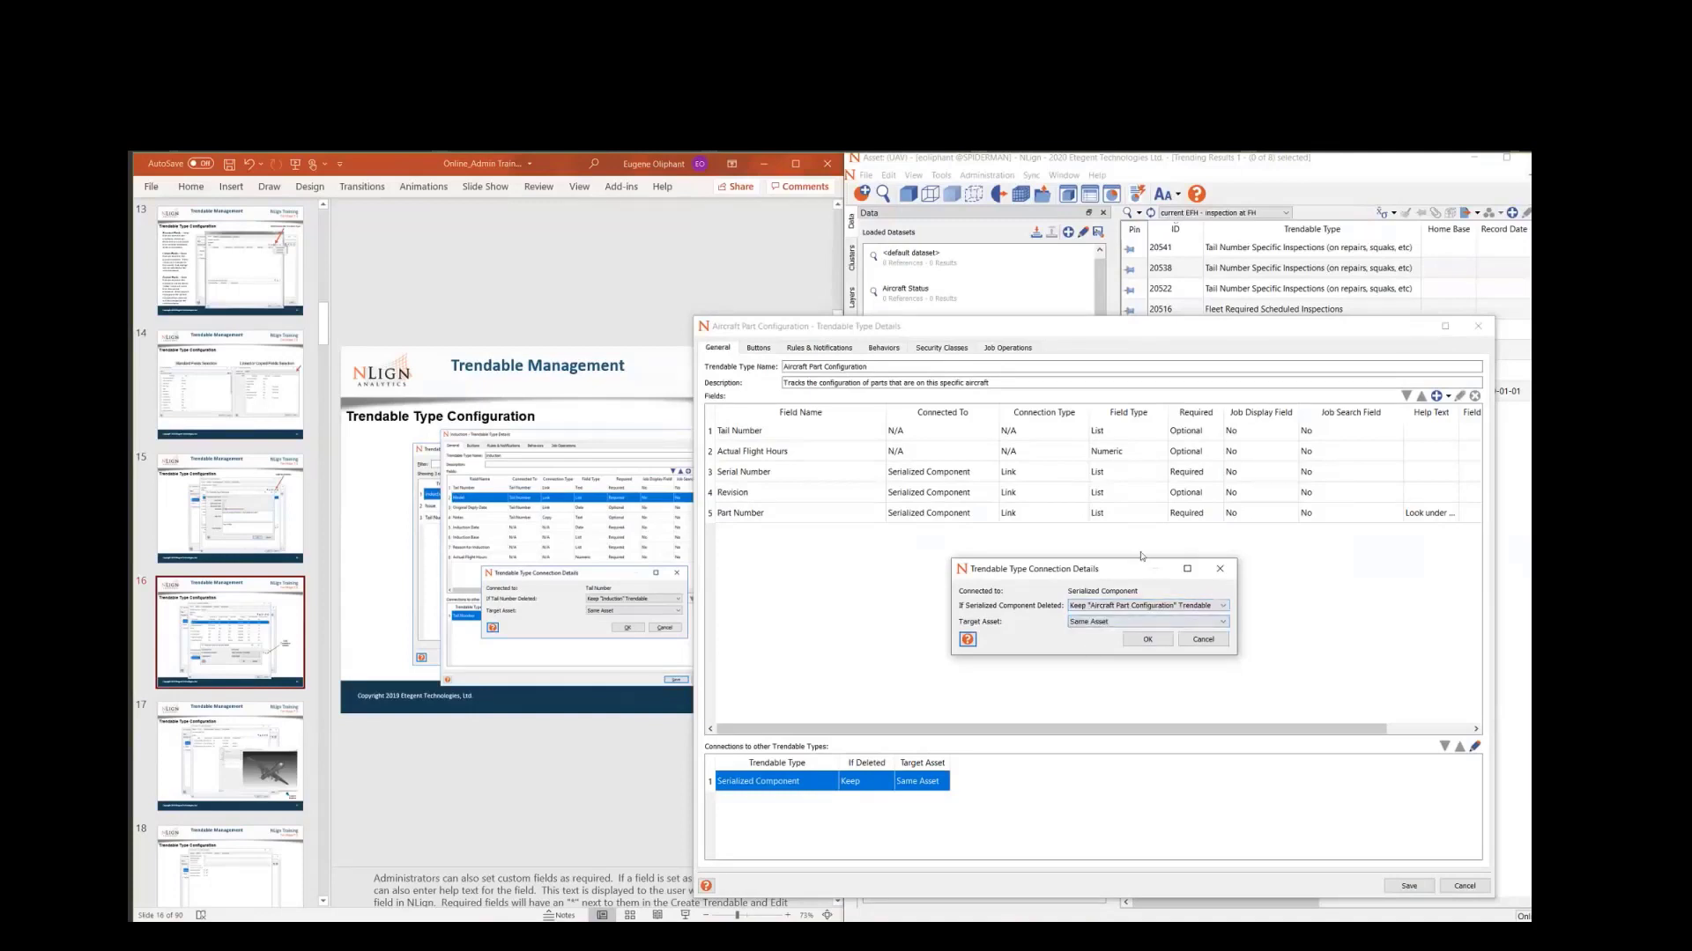
{"action": "left_click", "coordinate": [1150, 639]}
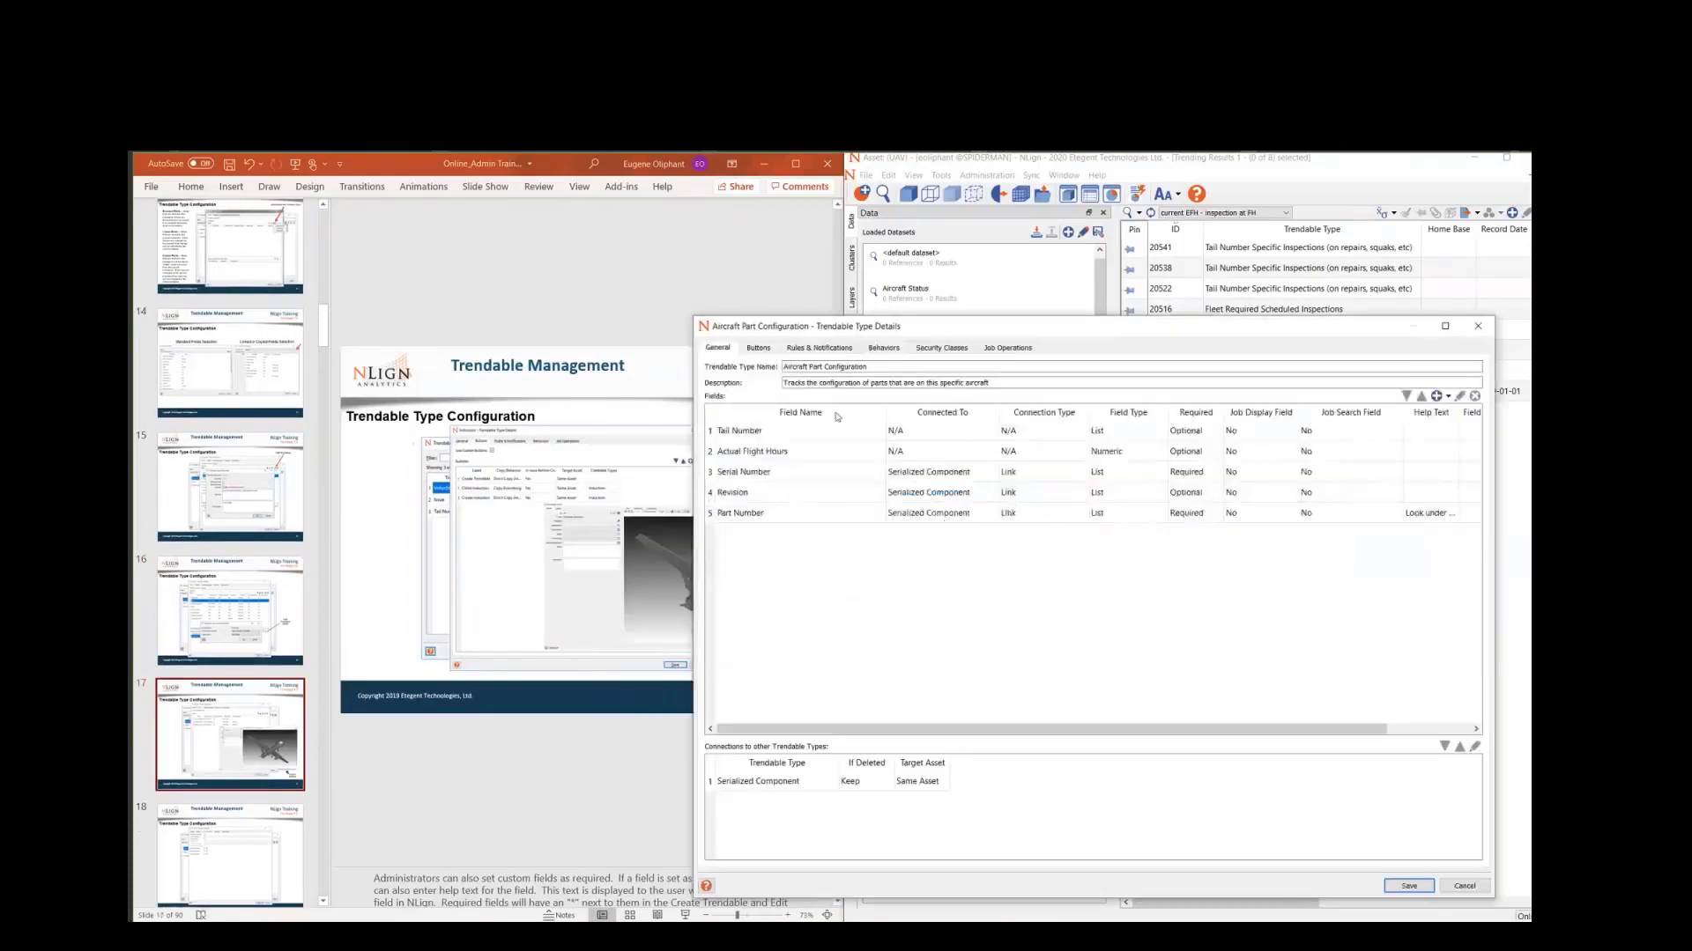
{"action": "left_click", "coordinate": [765, 350]}
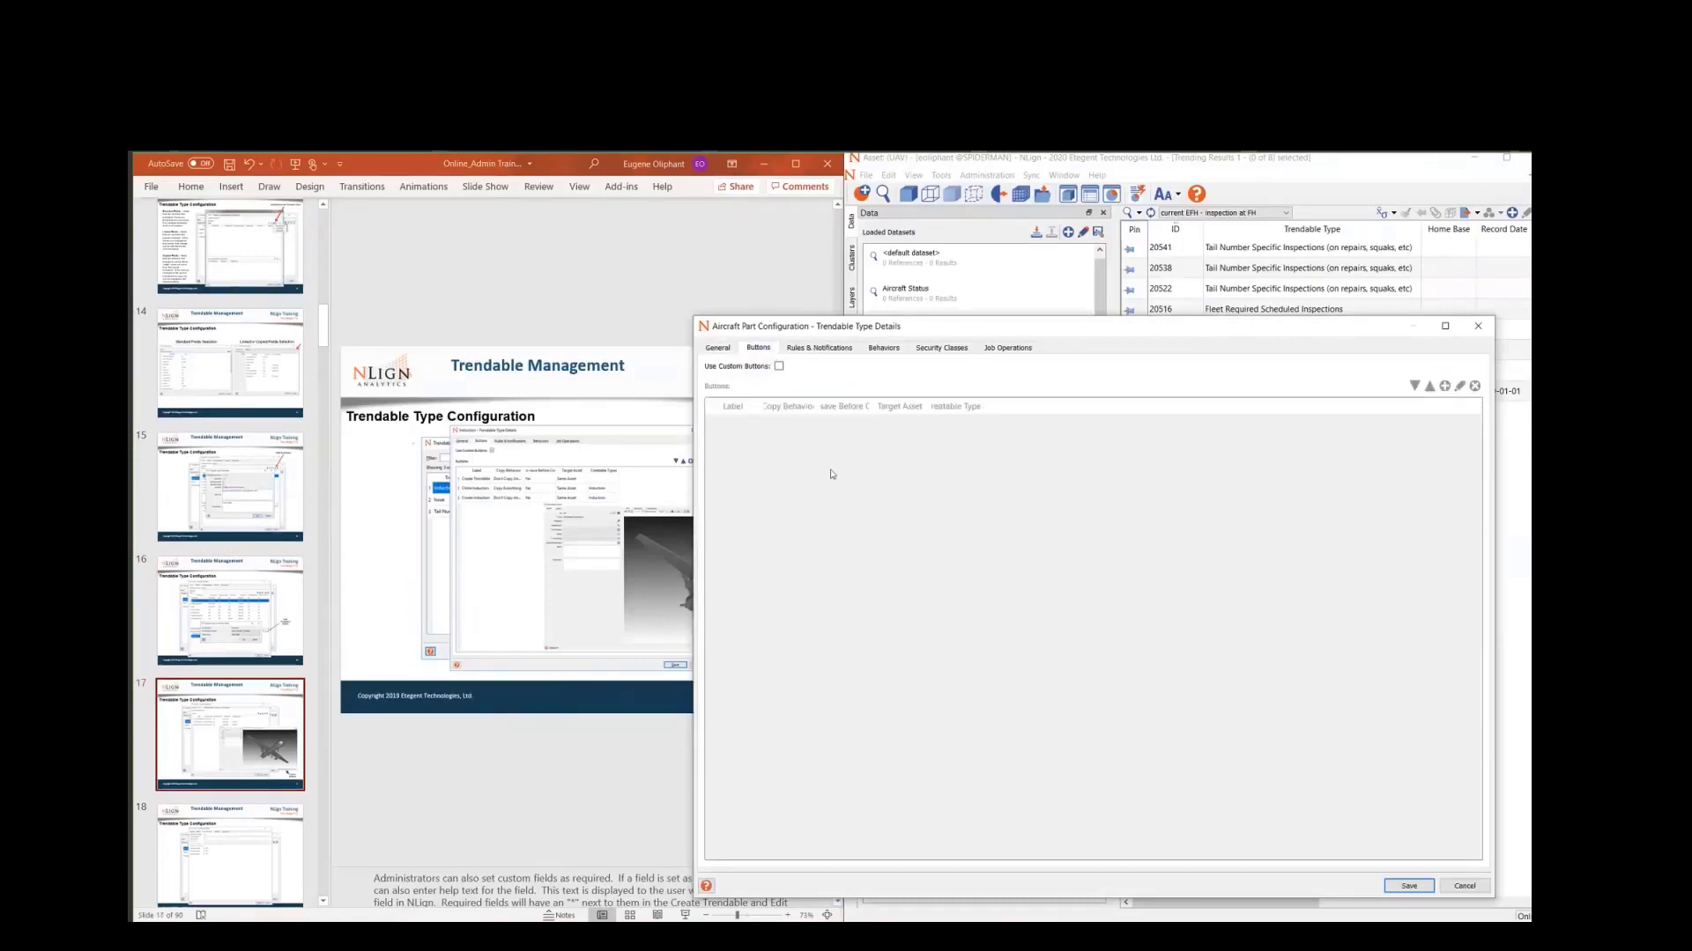
- Start creating a new trendable of the Serialized Component type
{"action": "left_click", "coordinate": [674, 733]}
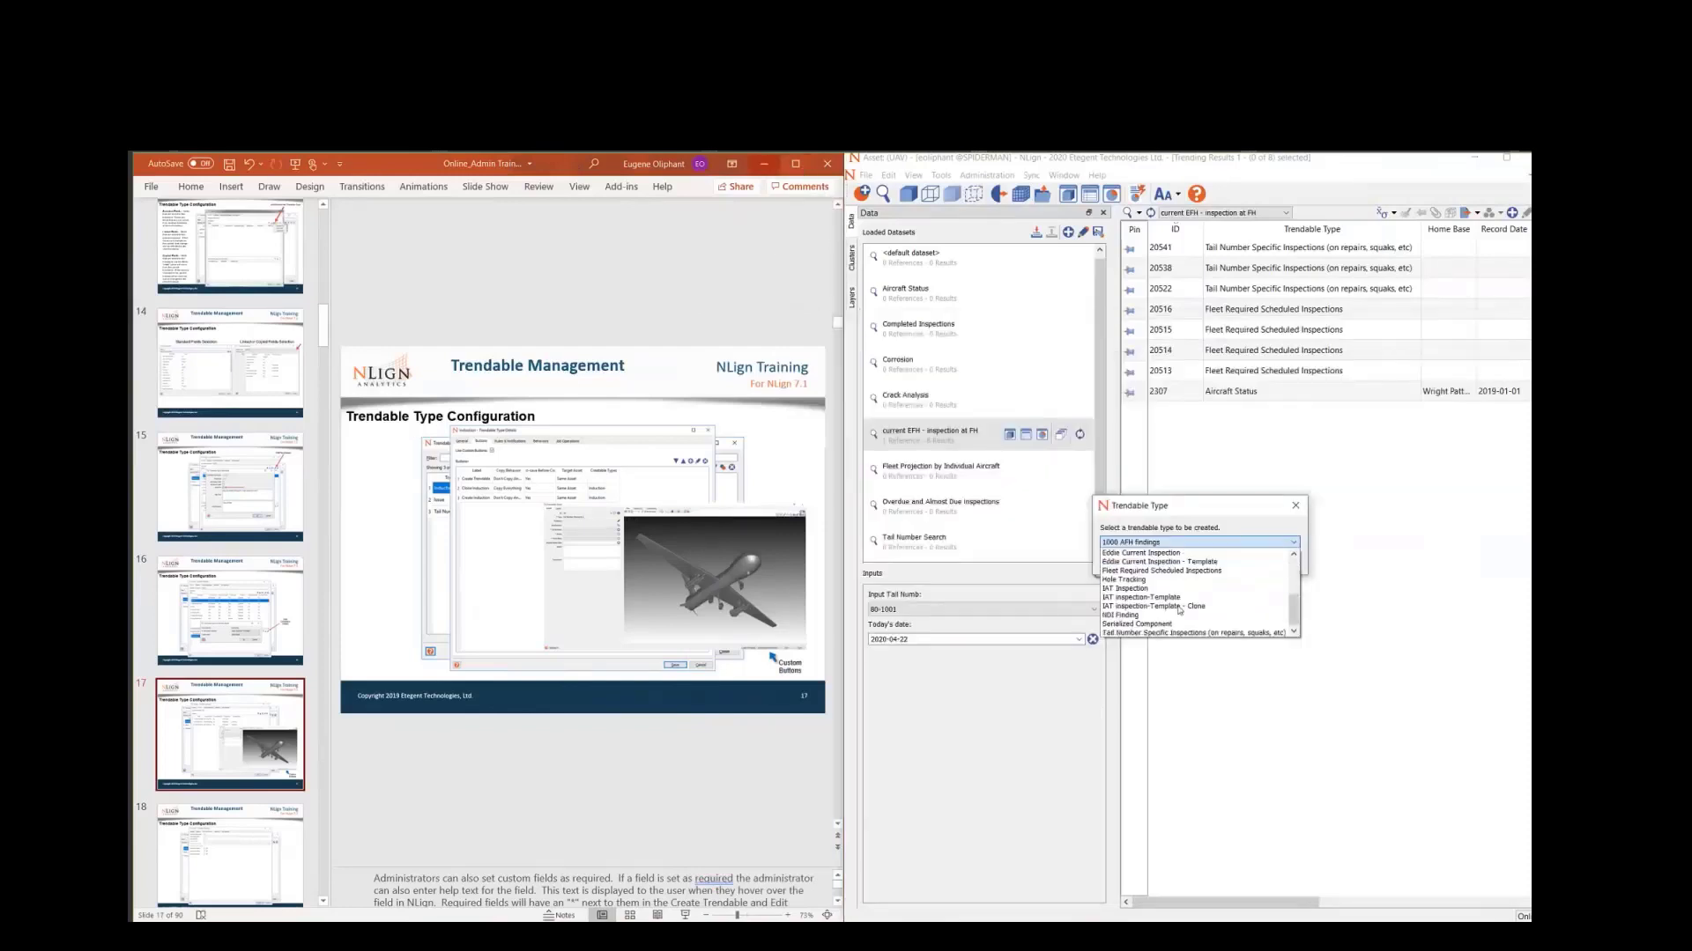
{"action": "left_click", "coordinate": [1200, 625]}
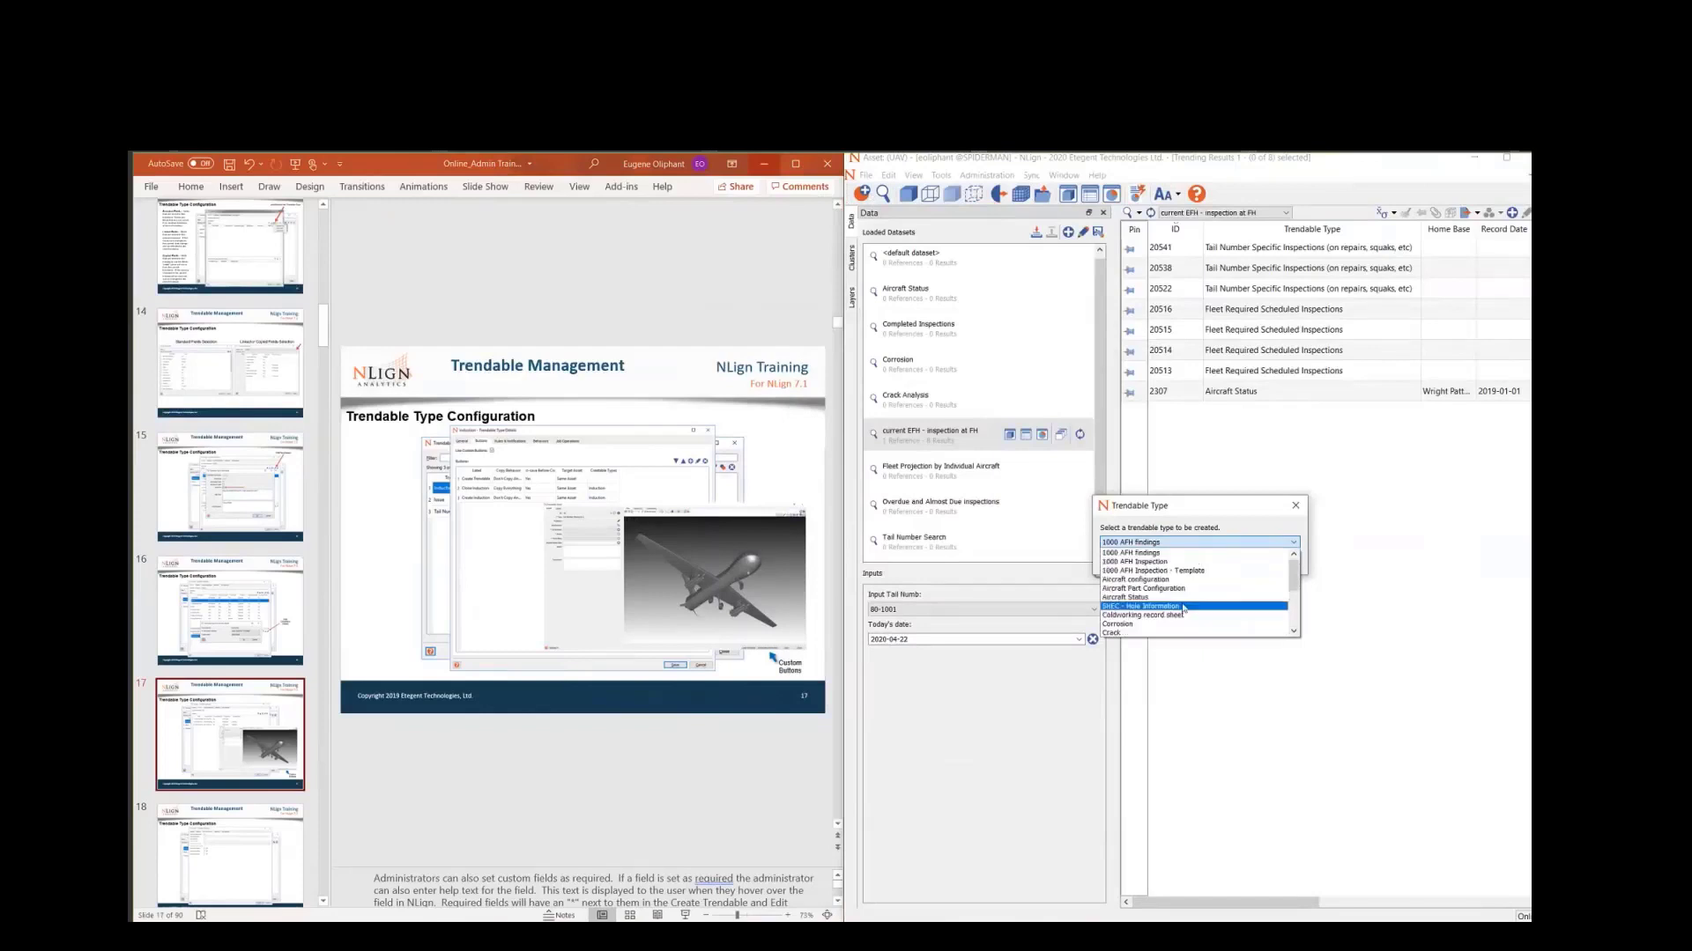
{"action": "left_click", "coordinate": [1338, 763]}
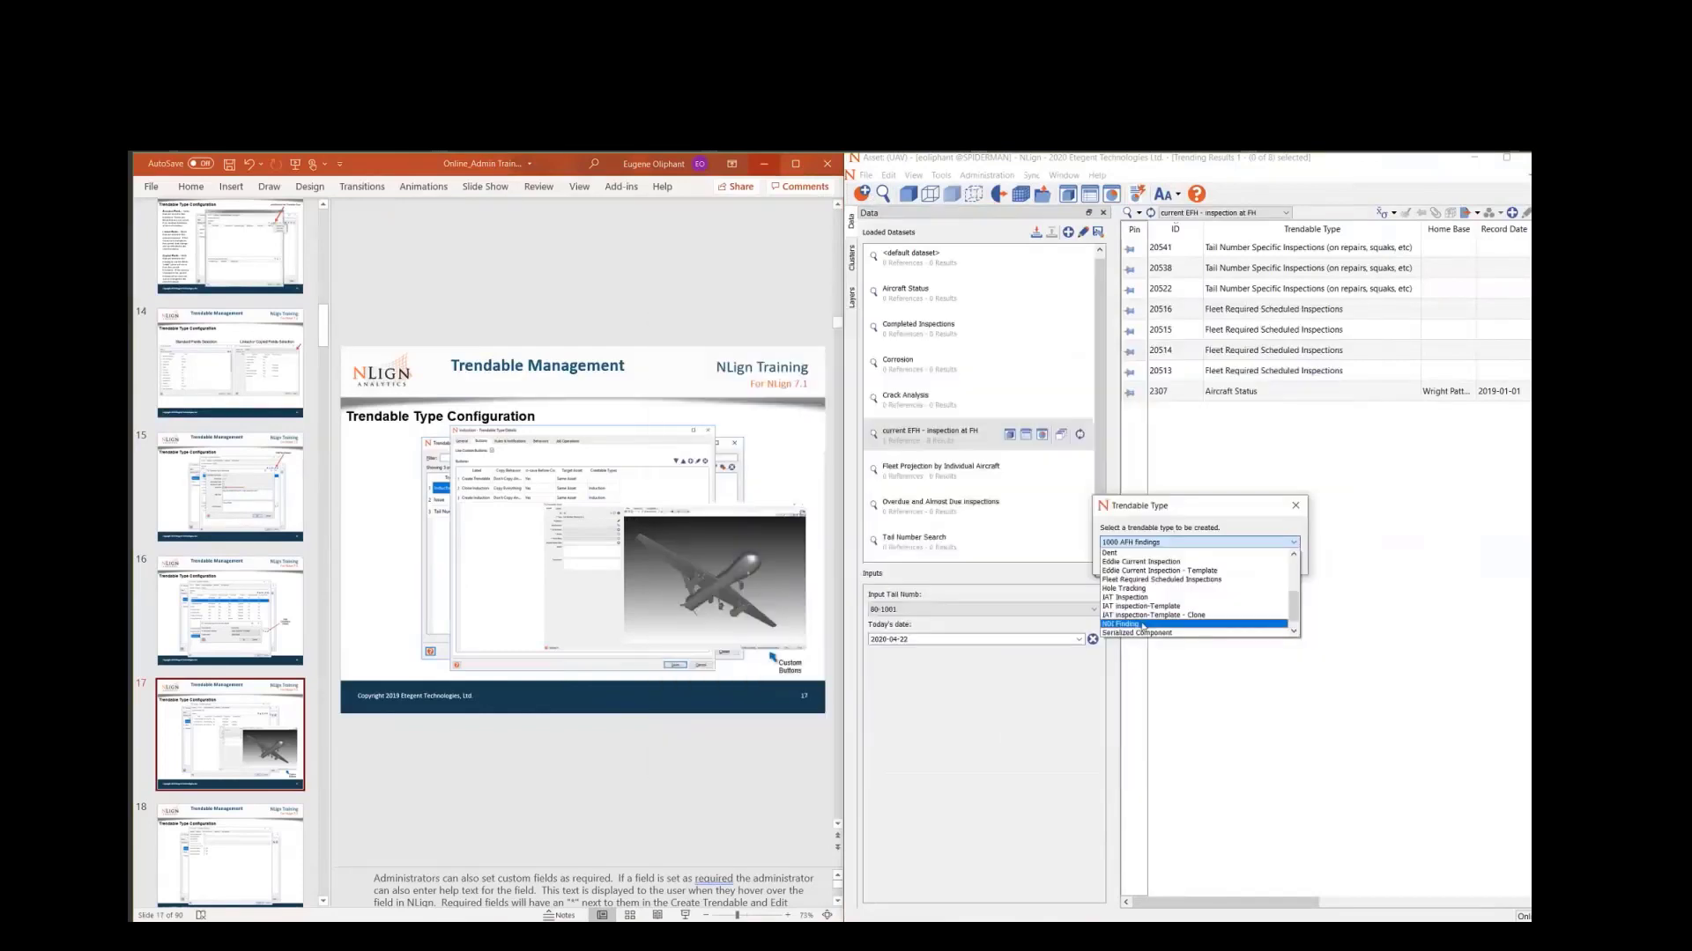
{"action": "left_click", "coordinate": [1159, 613]}
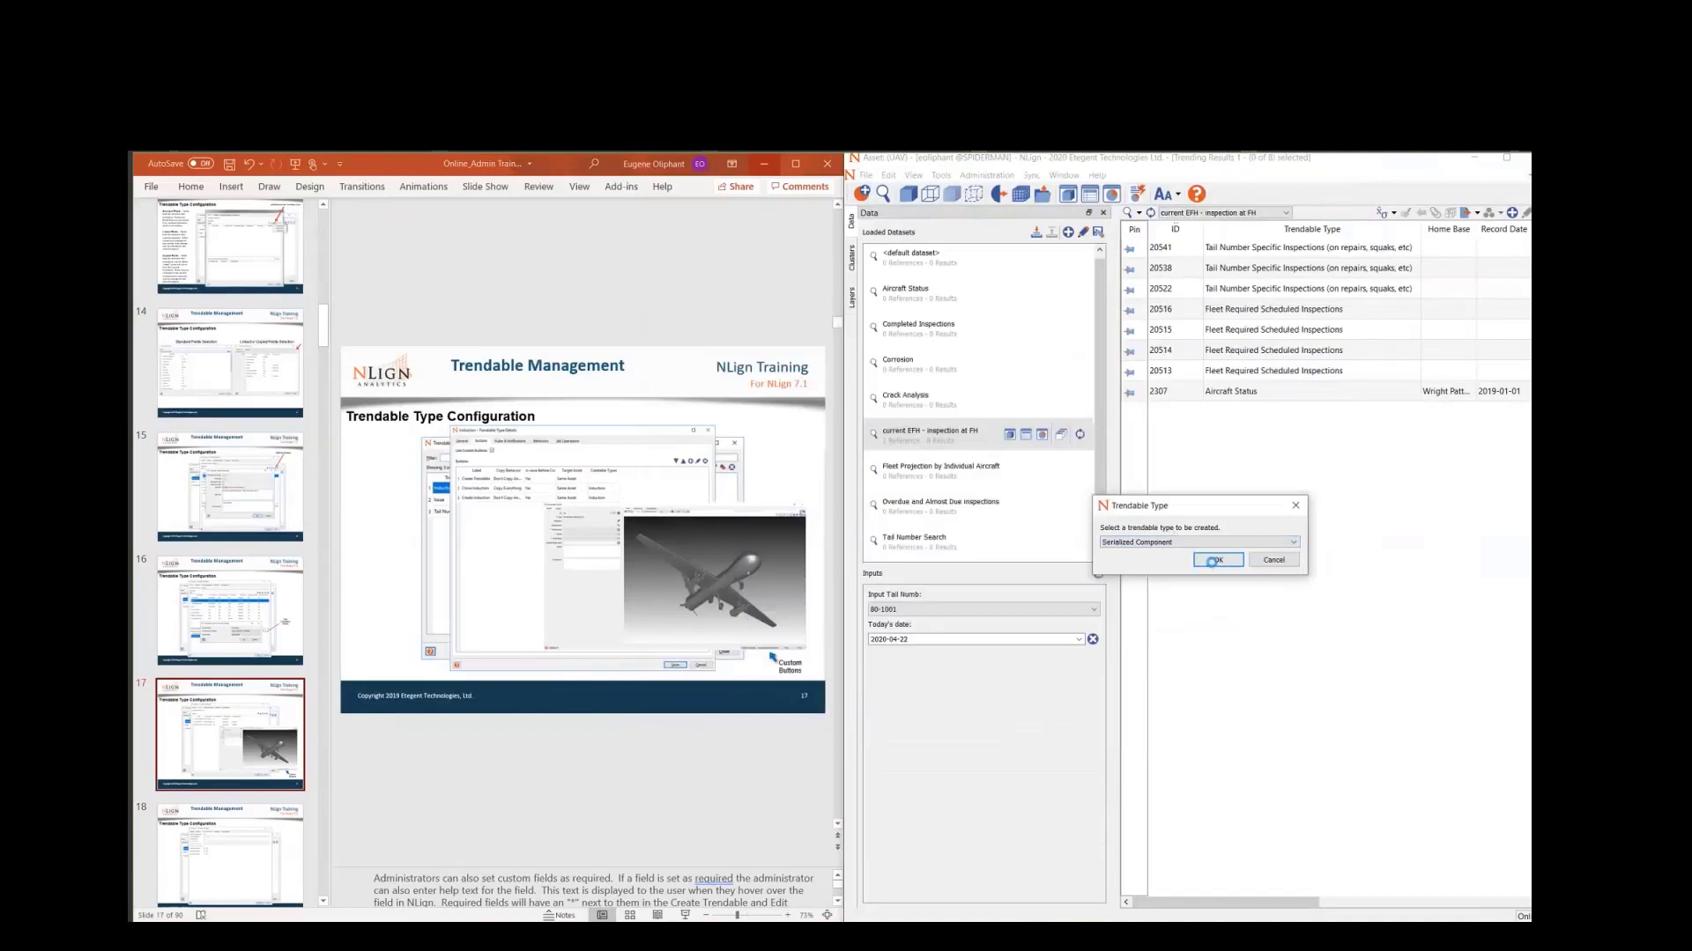
{"action": "left_click", "coordinate": [1214, 562]}
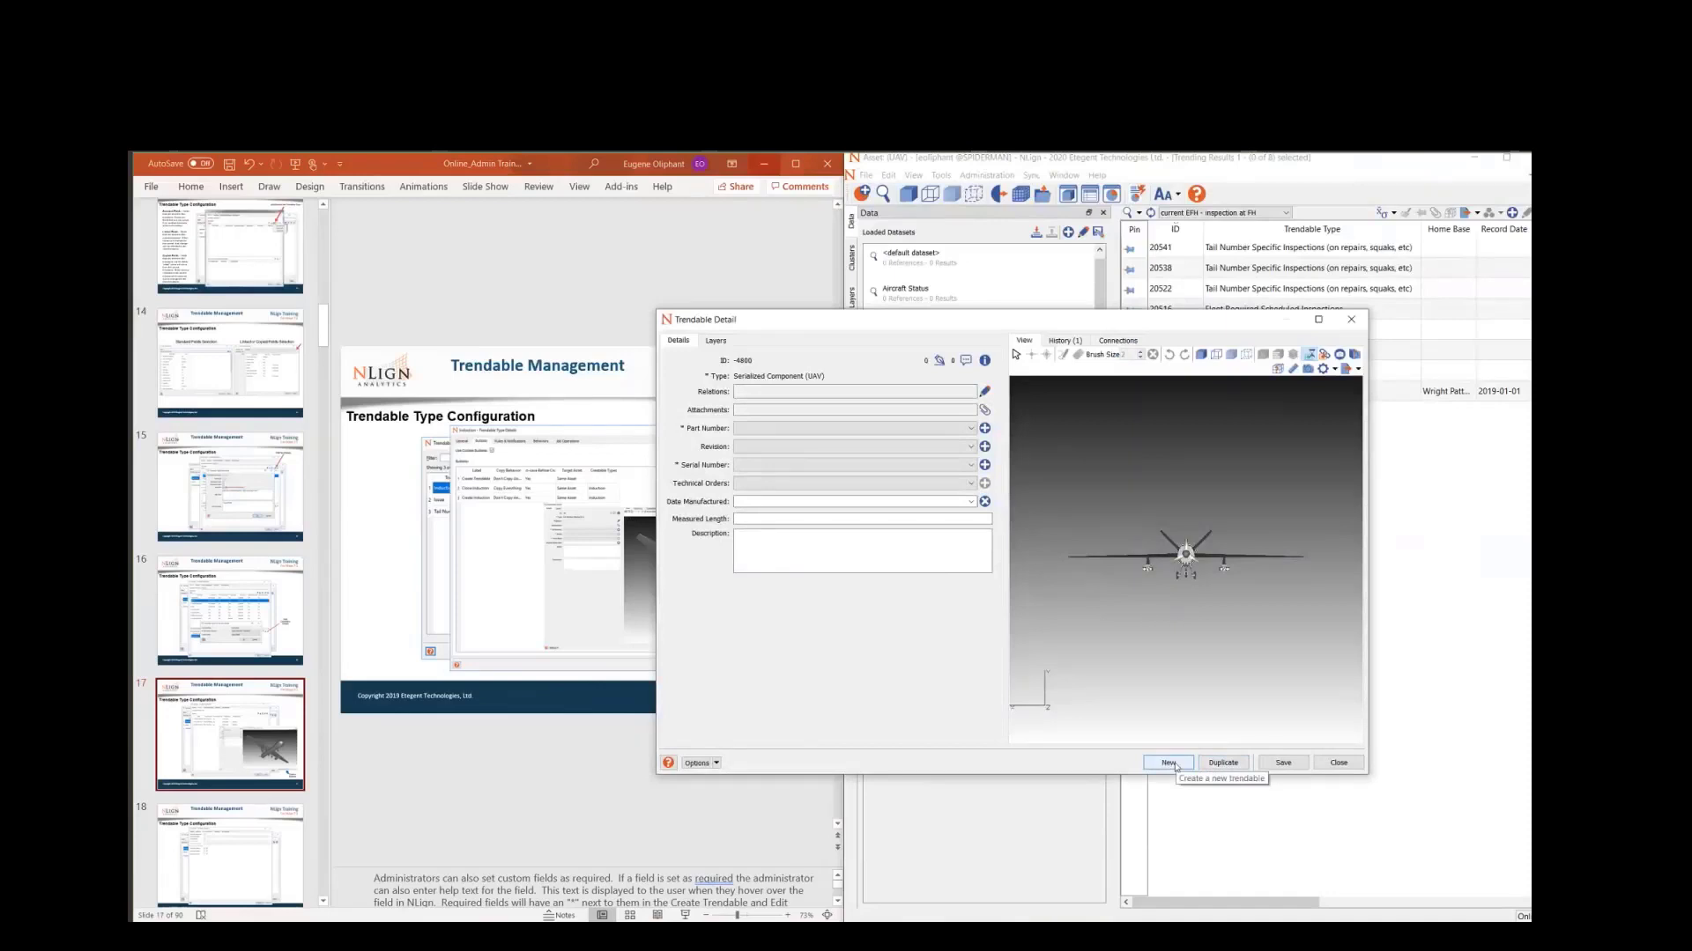
- Choose part number 68A-2851 and the serial number beginning with A1234 for the new Serialized Component, leaving the revision unset
{"action": "left_click", "coordinate": [804, 429]}
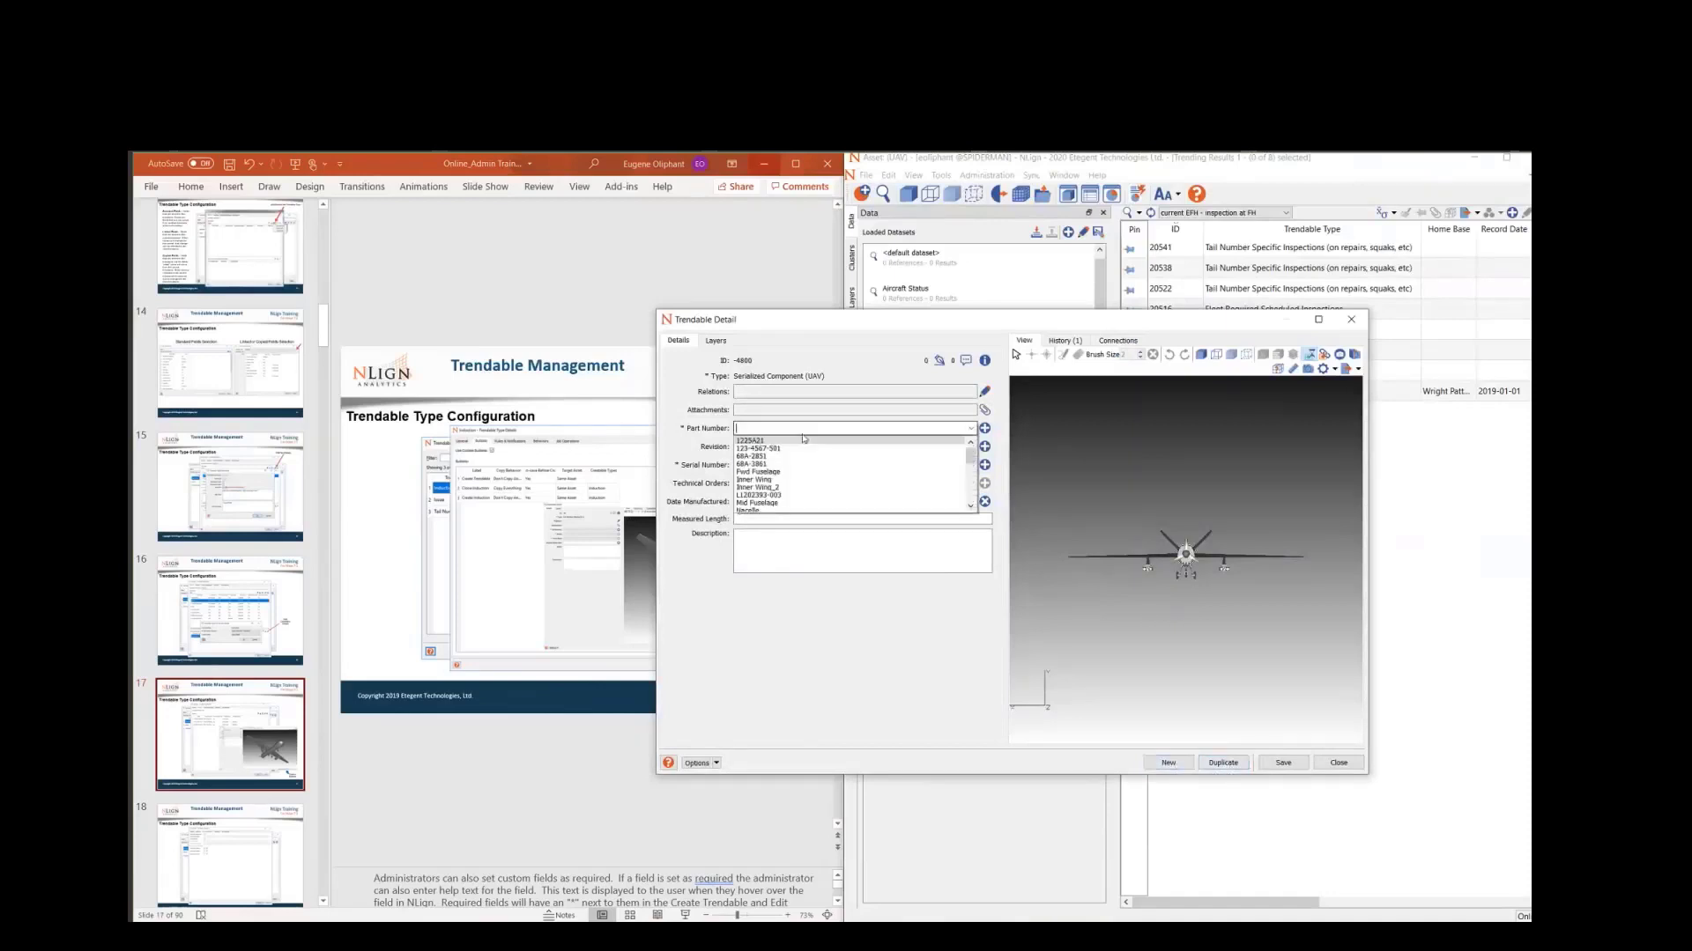
{"action": "left_click", "coordinate": [806, 458]}
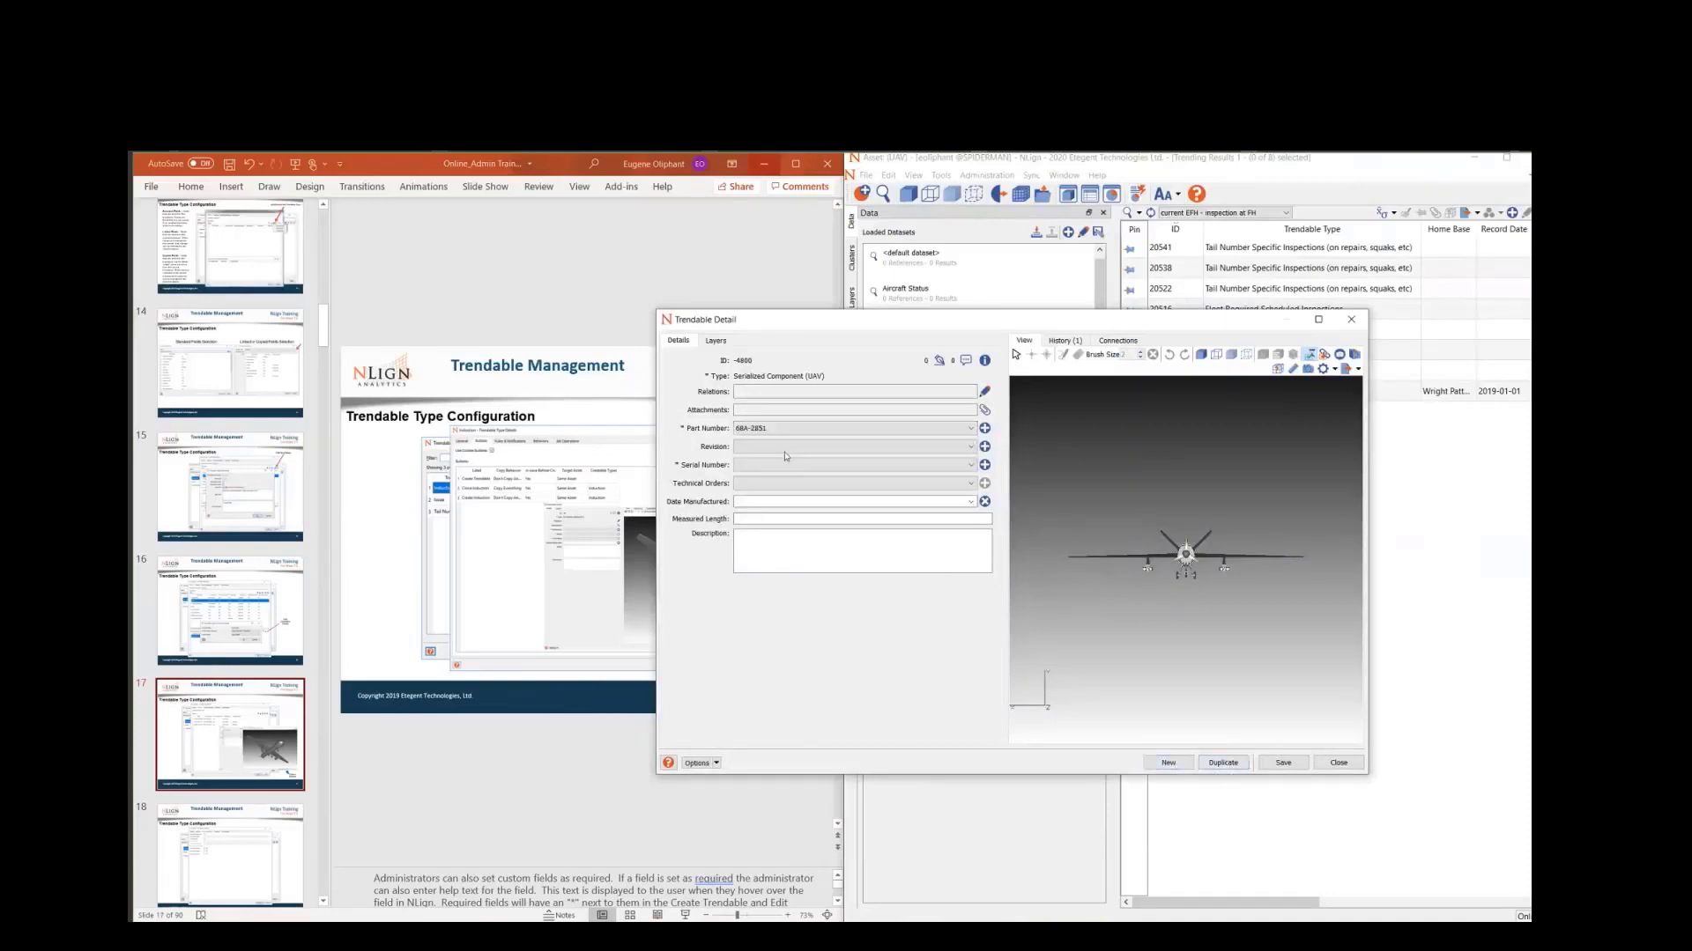
{"action": "left_click", "coordinate": [760, 447]}
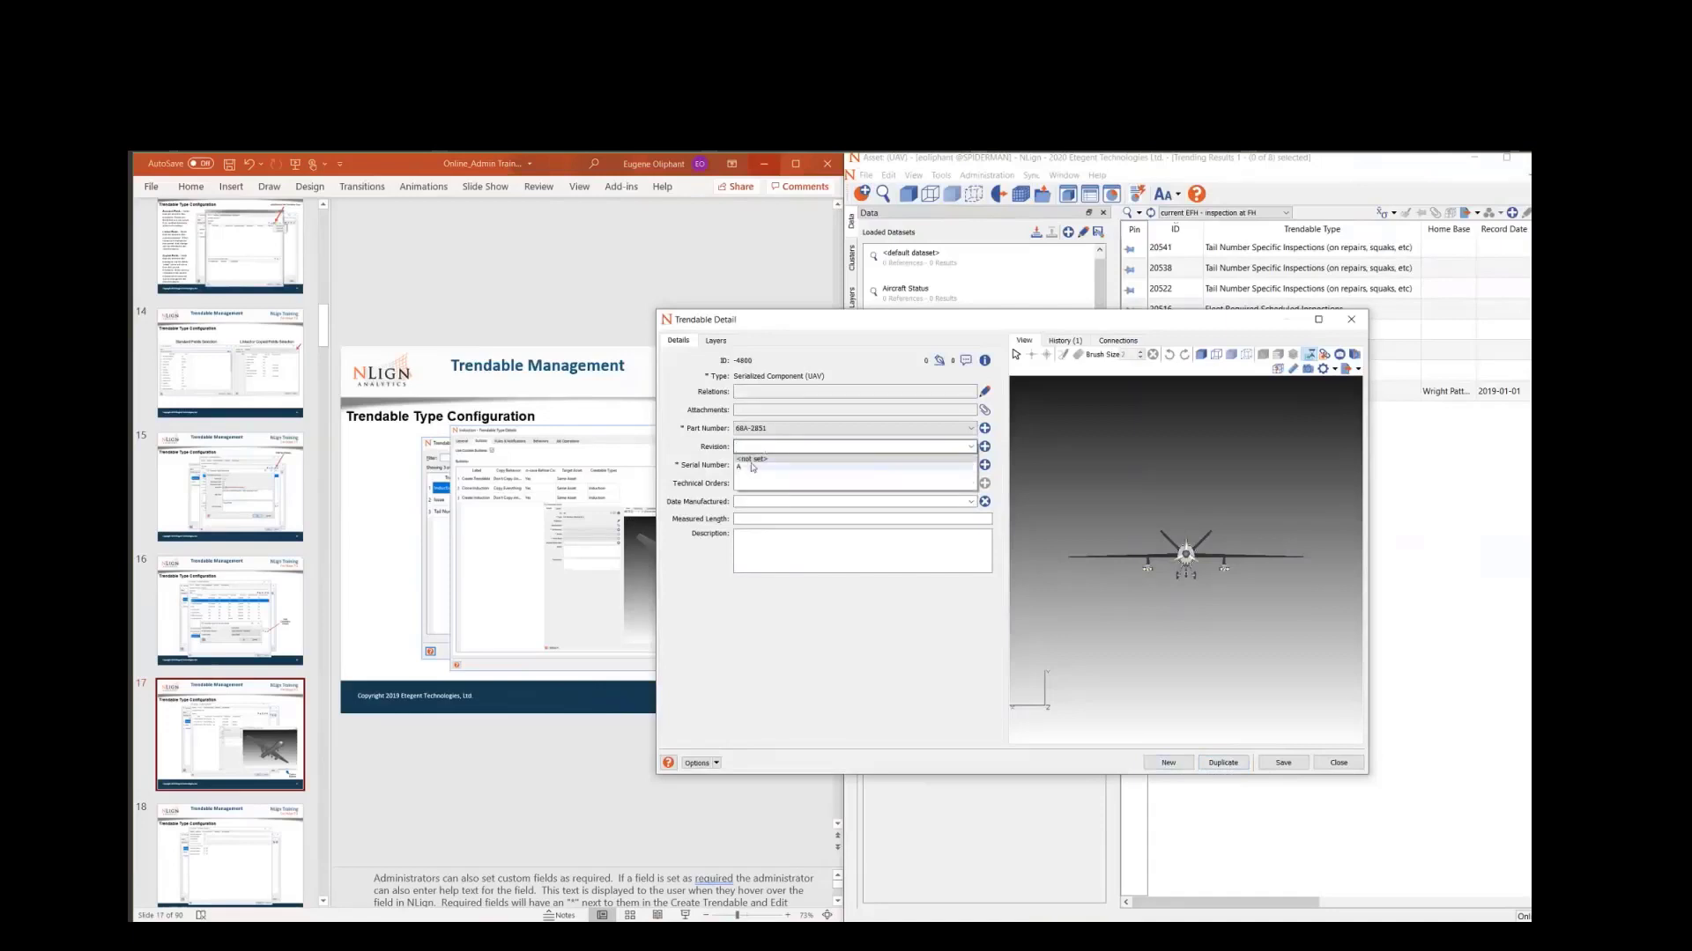
{"action": "type", "text": "B"}
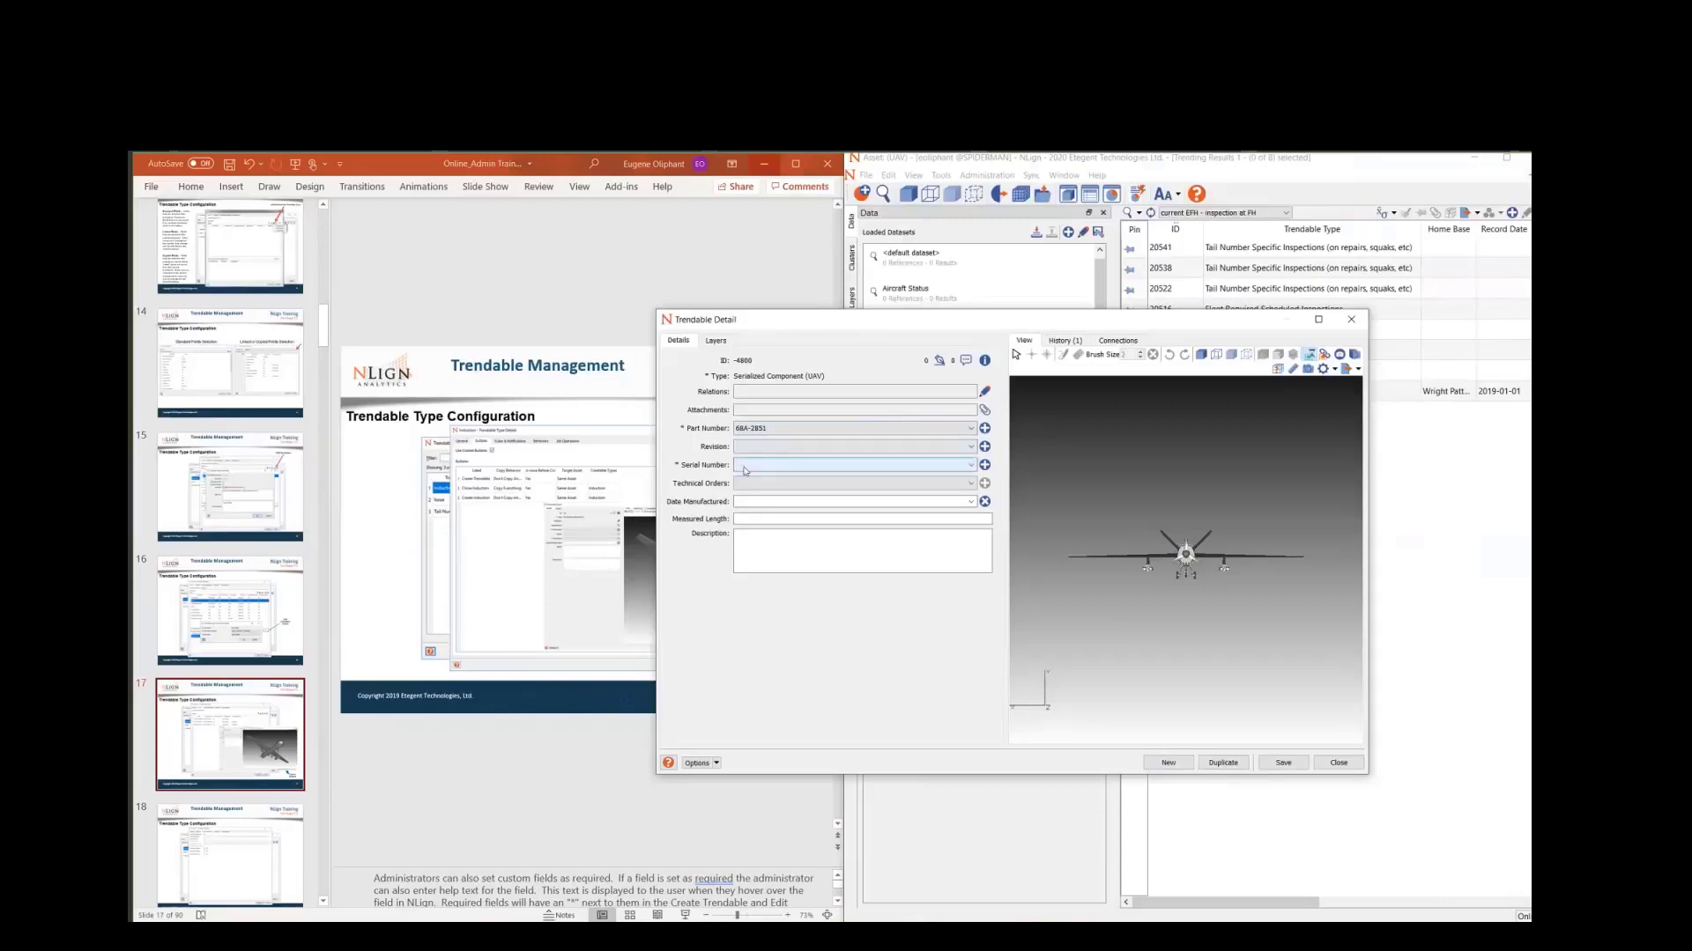
{"action": "left_click", "coordinate": [753, 466]}
{"action": "left_click", "coordinate": [753, 478]}
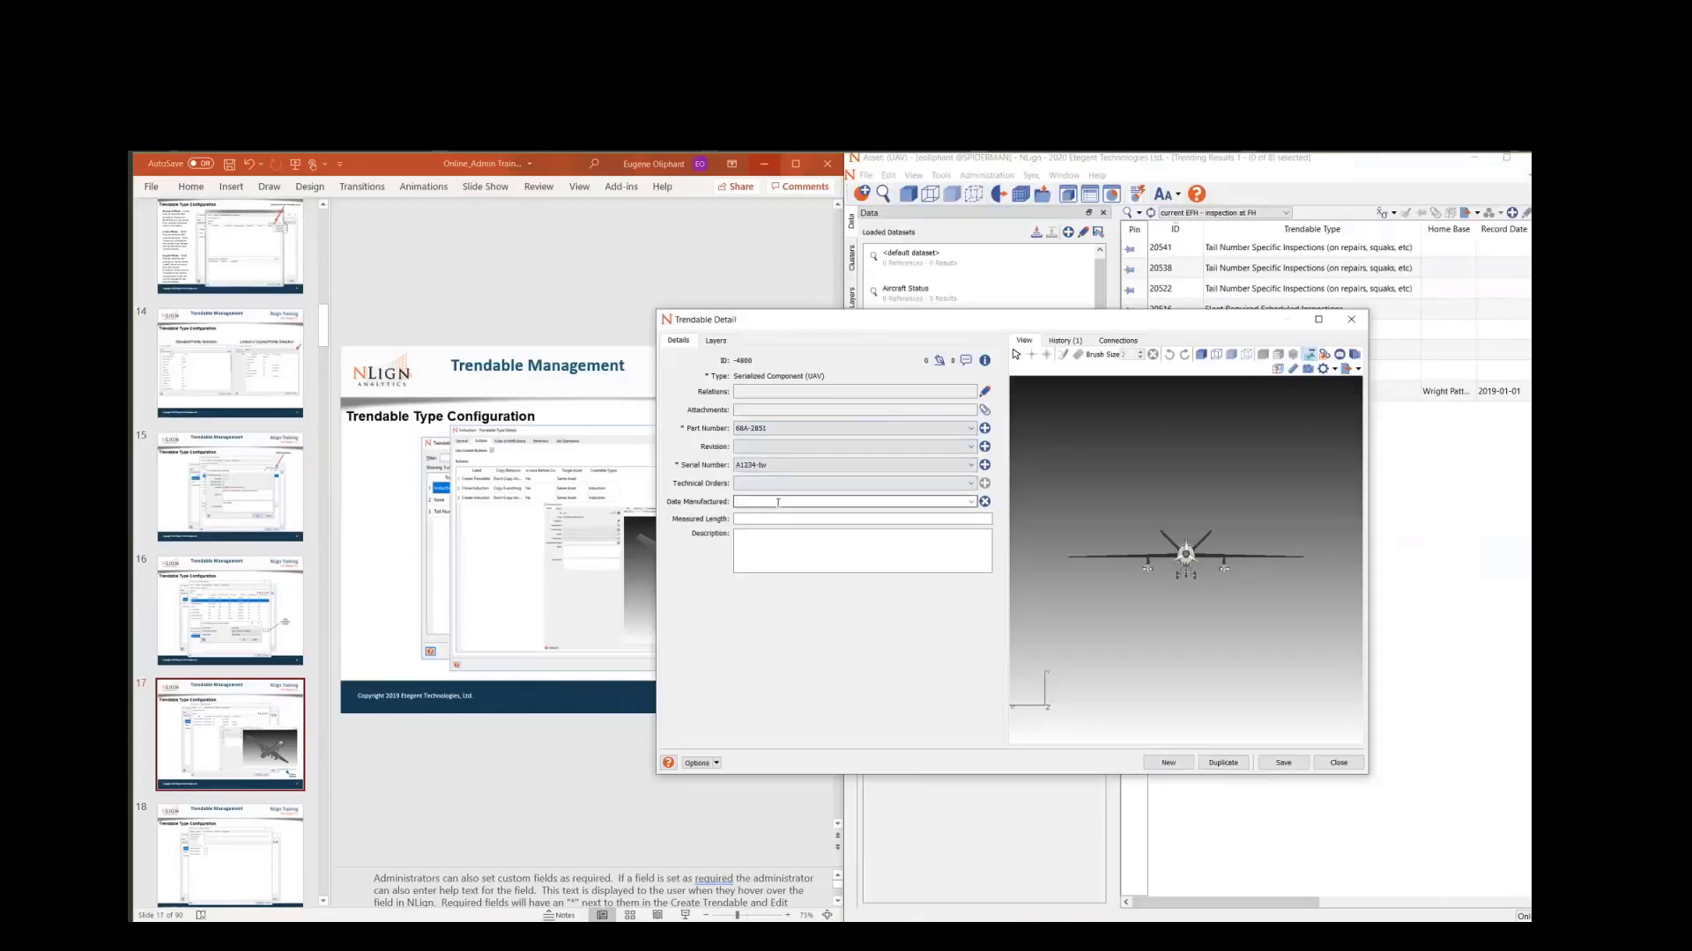
- Set the component's technical order to 139-304, the date manufactured to 2020-04-22 and the measured length to 2.1
{"action": "left_click", "coordinate": [762, 483]}
{"action": "left_click", "coordinate": [769, 519]}
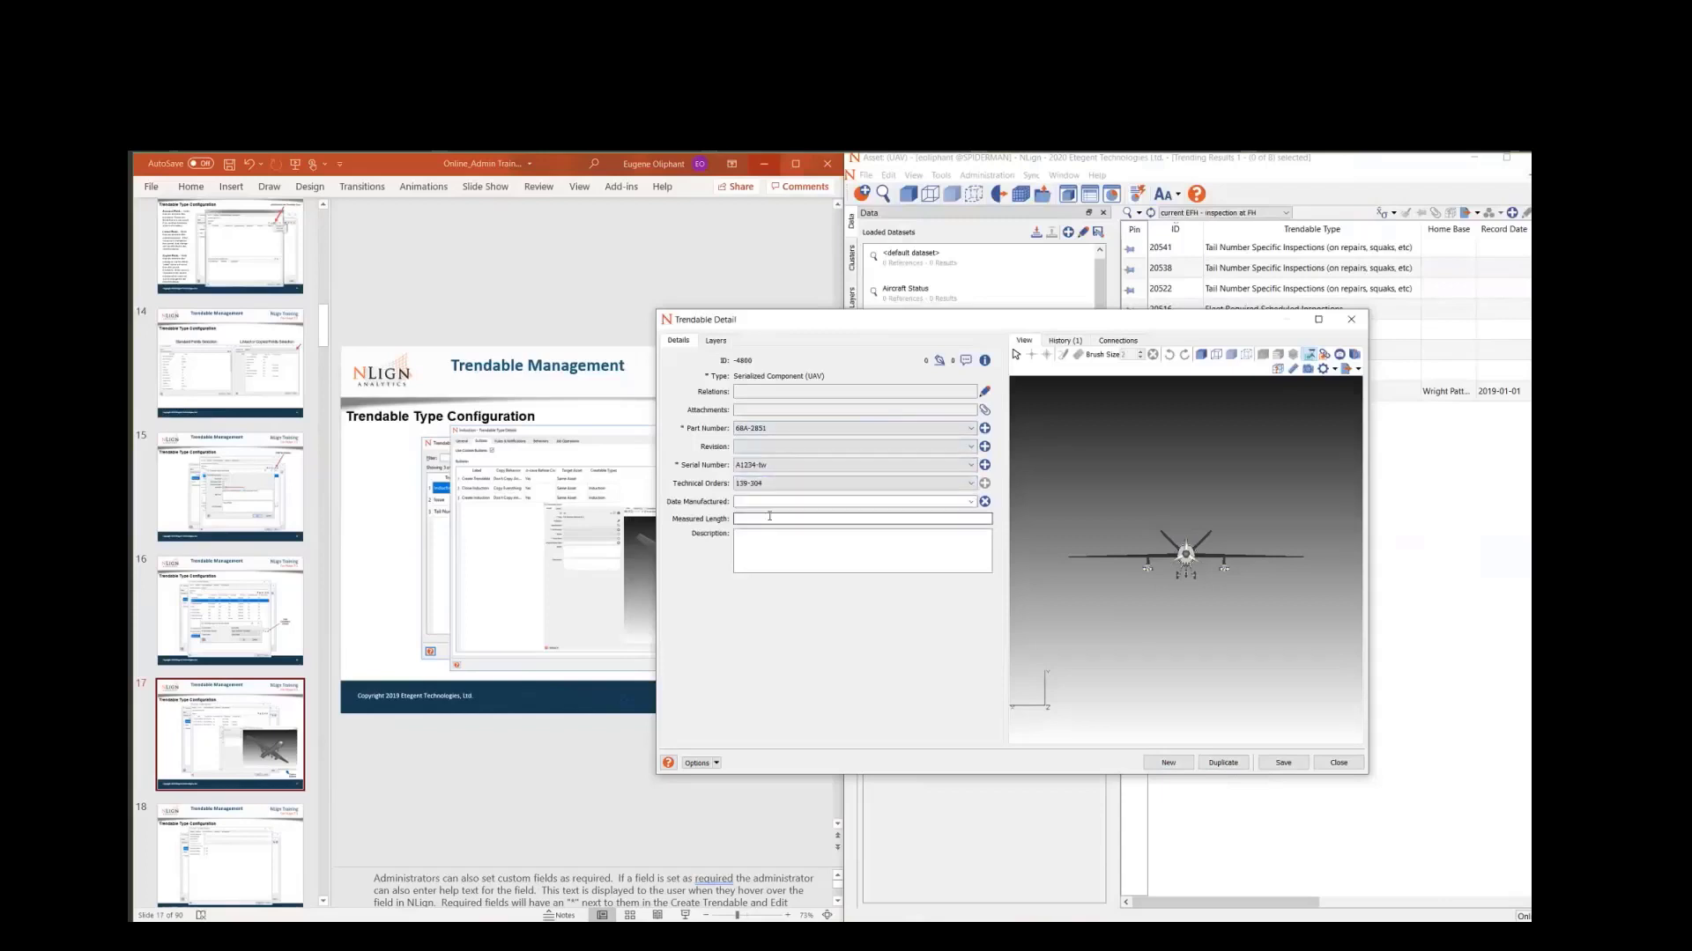
{"action": "left_click", "coordinate": [767, 501]}
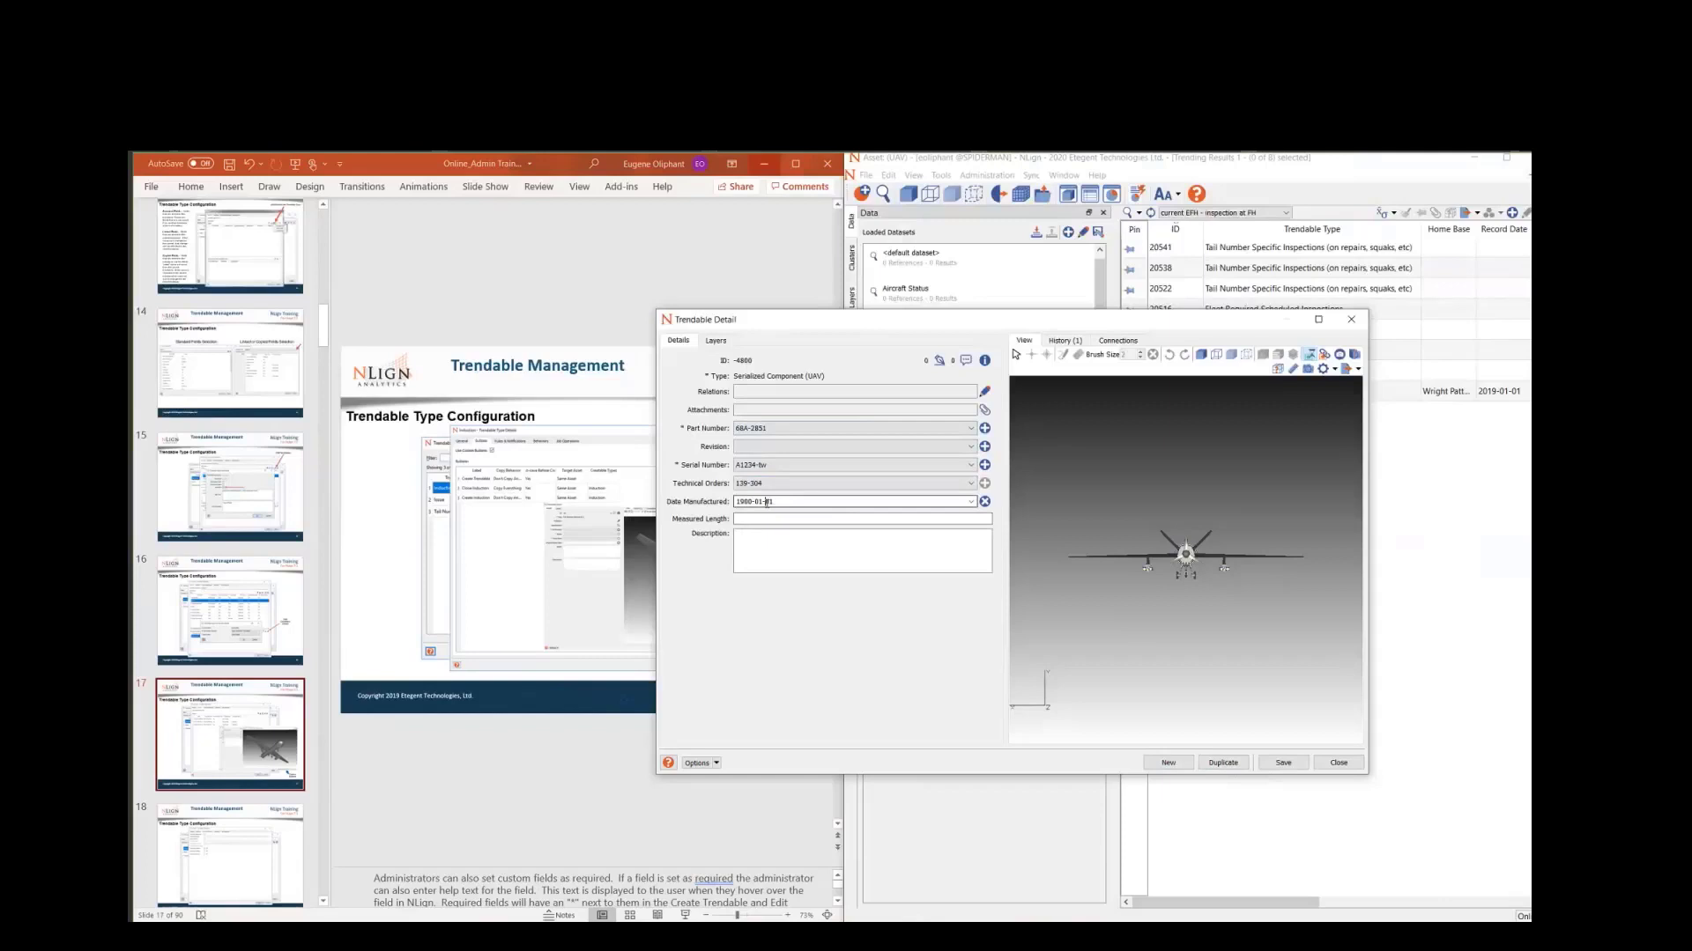
{"action": "left_click", "coordinate": [970, 501]}
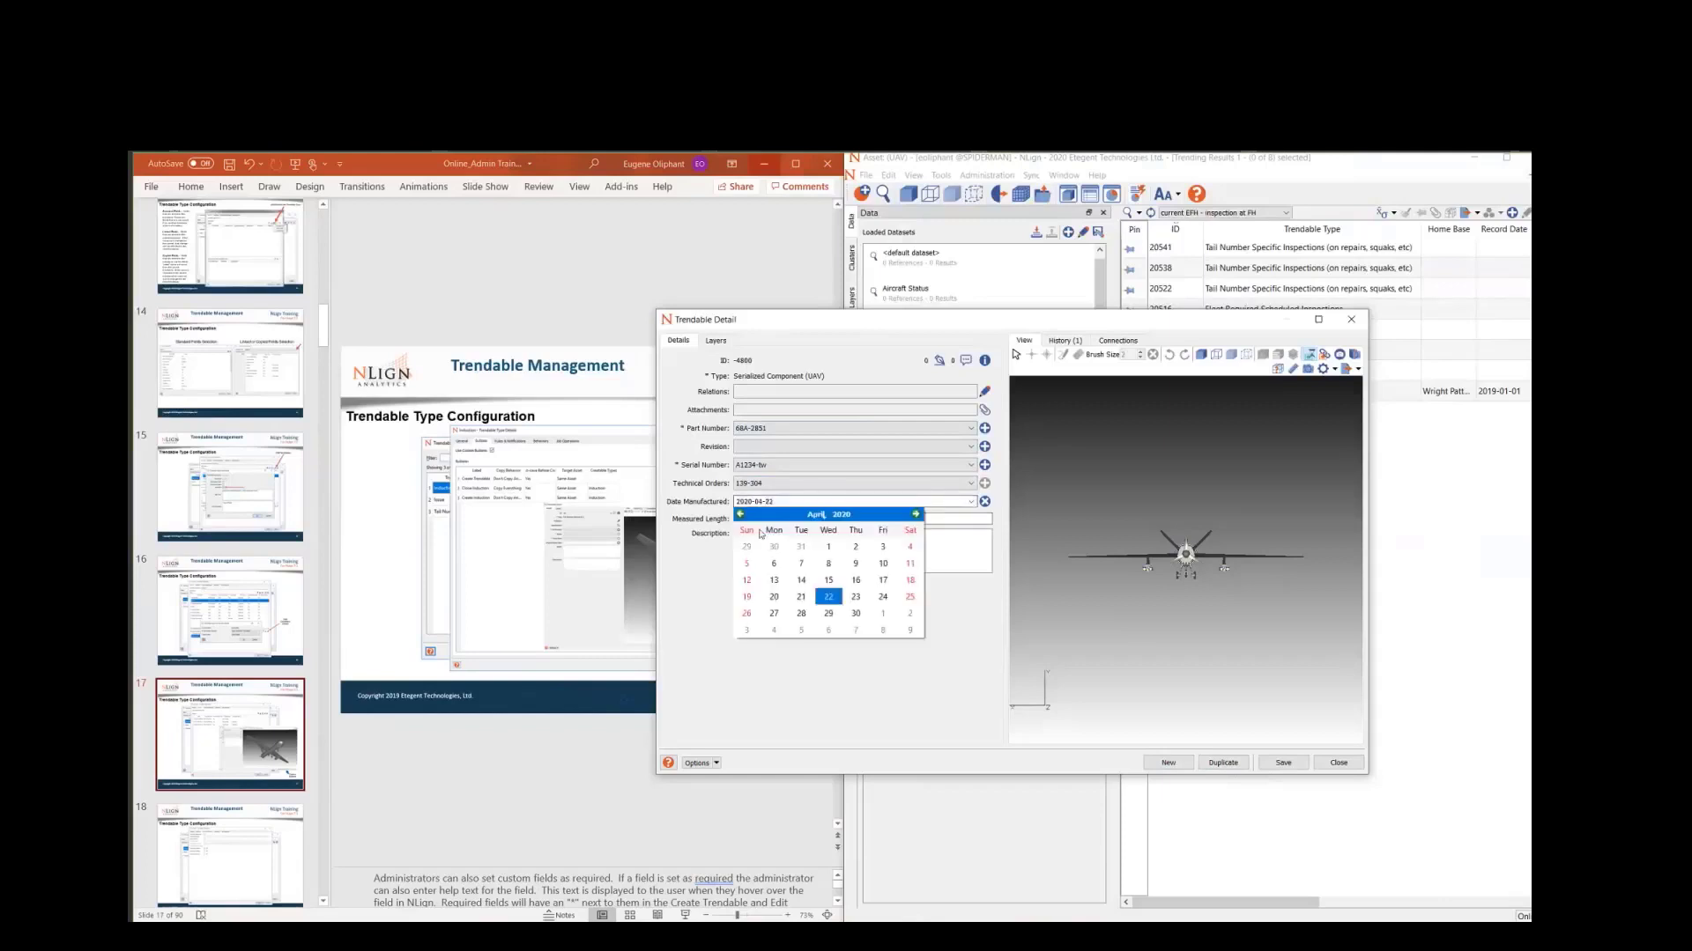
{"action": "key", "text": "Escape"}
{"action": "left_click", "coordinate": [823, 519]}
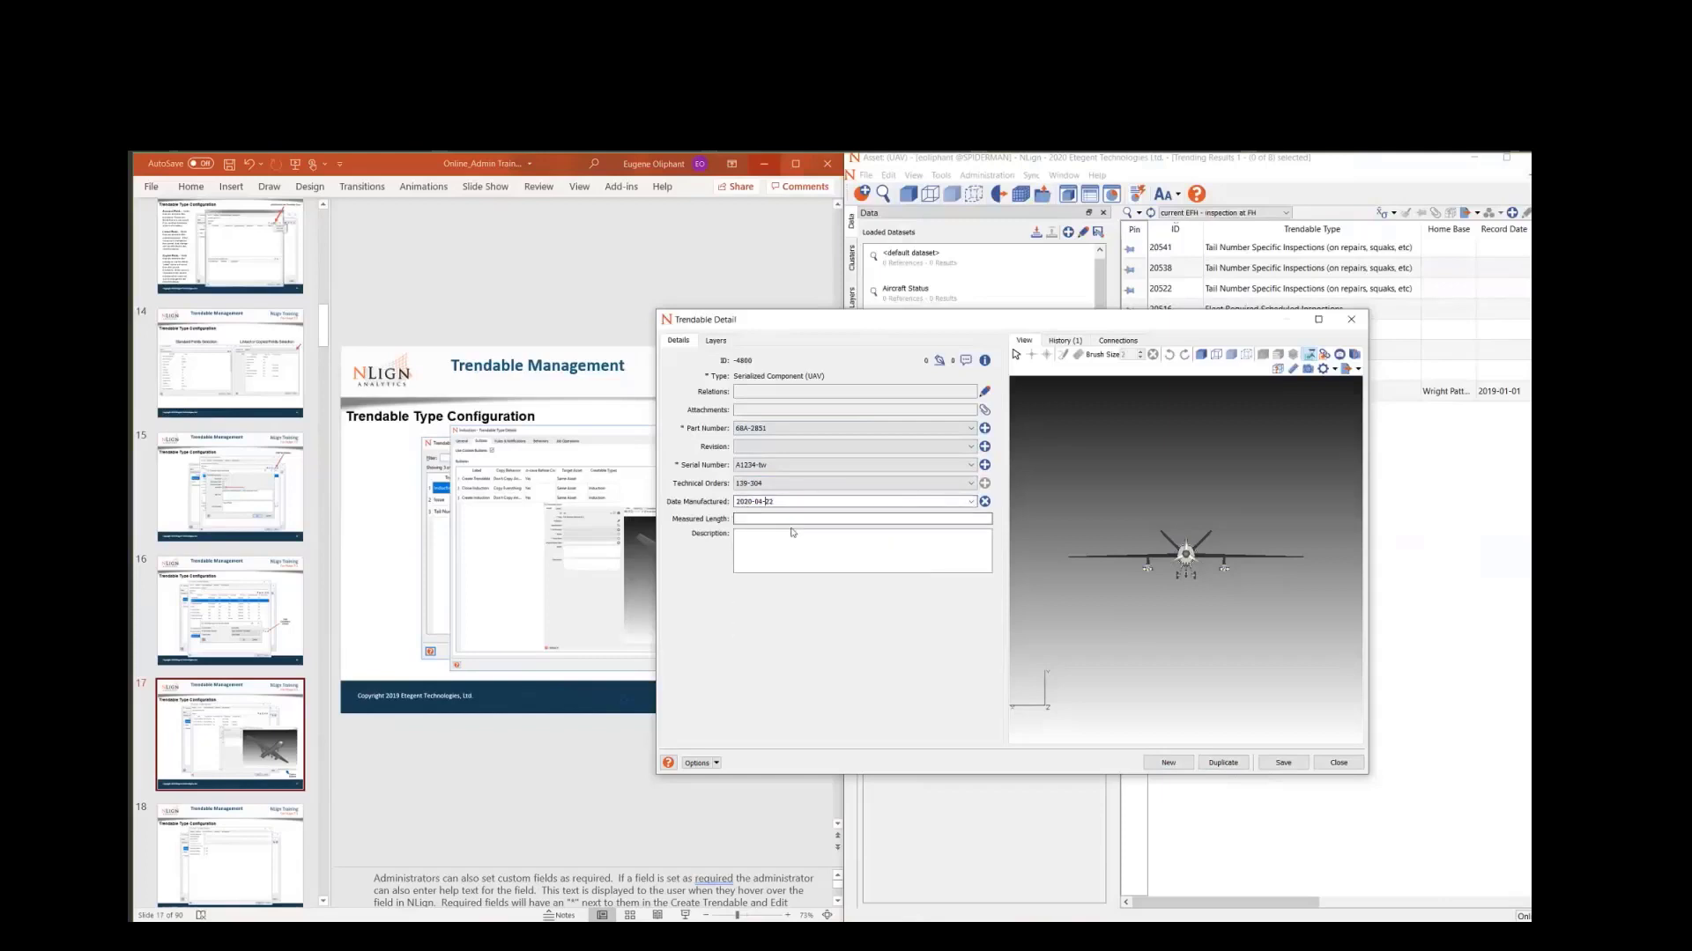
{"action": "left_click", "coordinate": [764, 501]}
{"action": "left_click", "coordinate": [894, 554]}
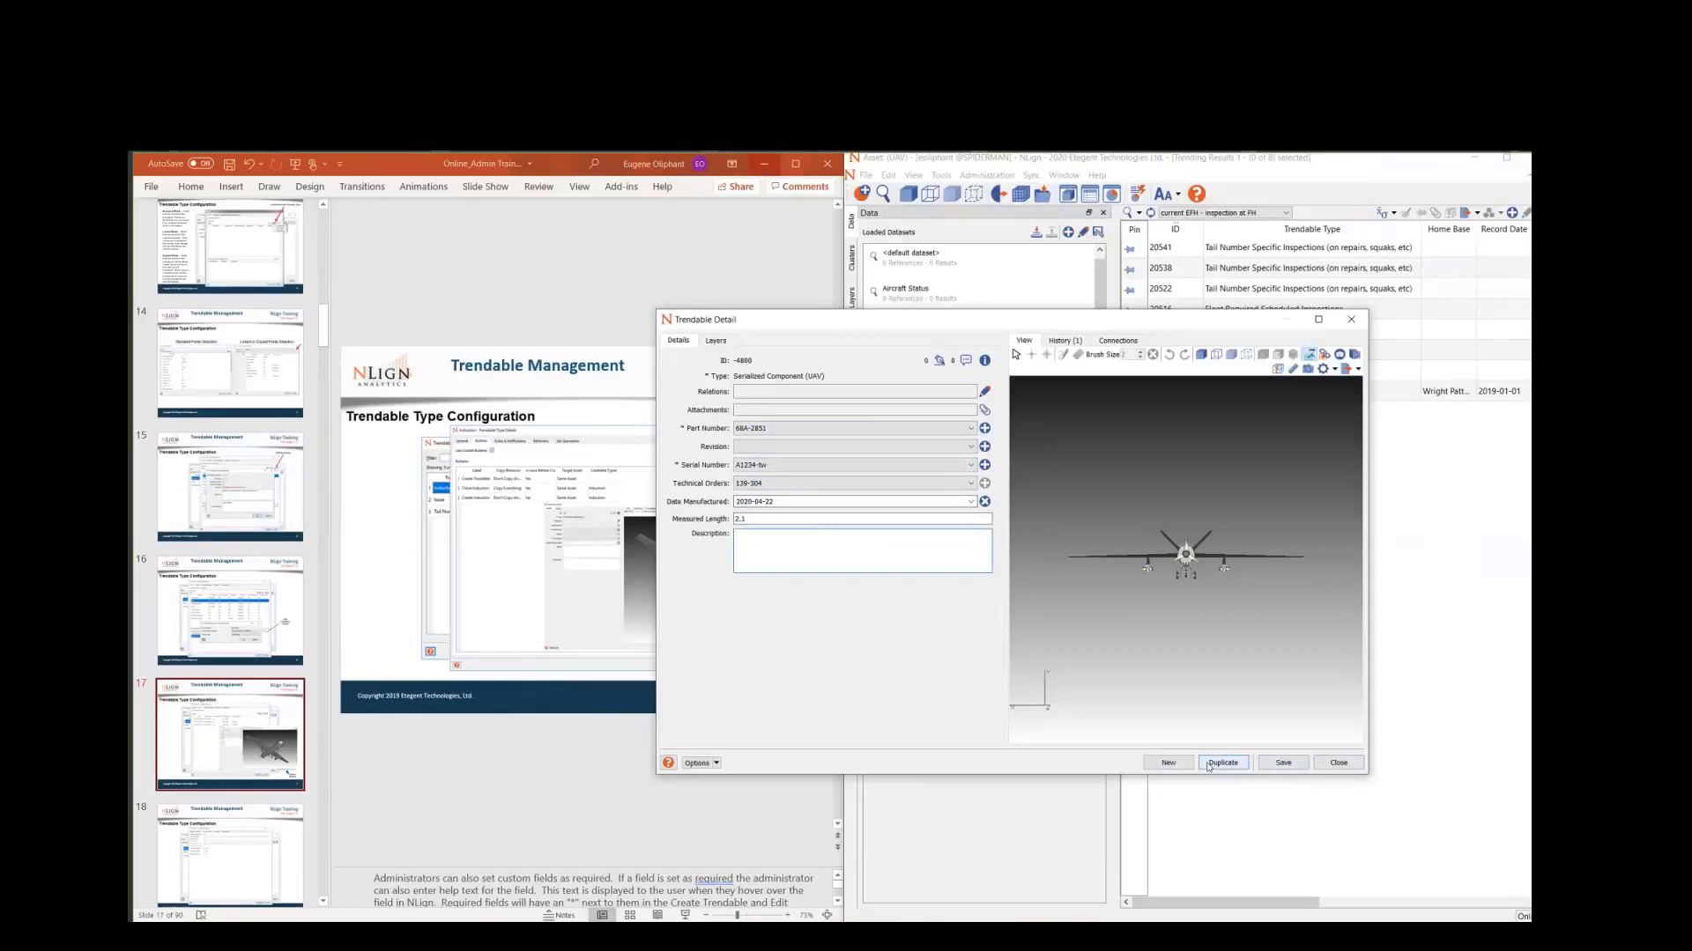
- Save the new Serialized Component trendable and duplicate it as the basis for another one
{"action": "left_click", "coordinate": [1209, 763]}
{"action": "left_click", "coordinate": [1128, 572]}
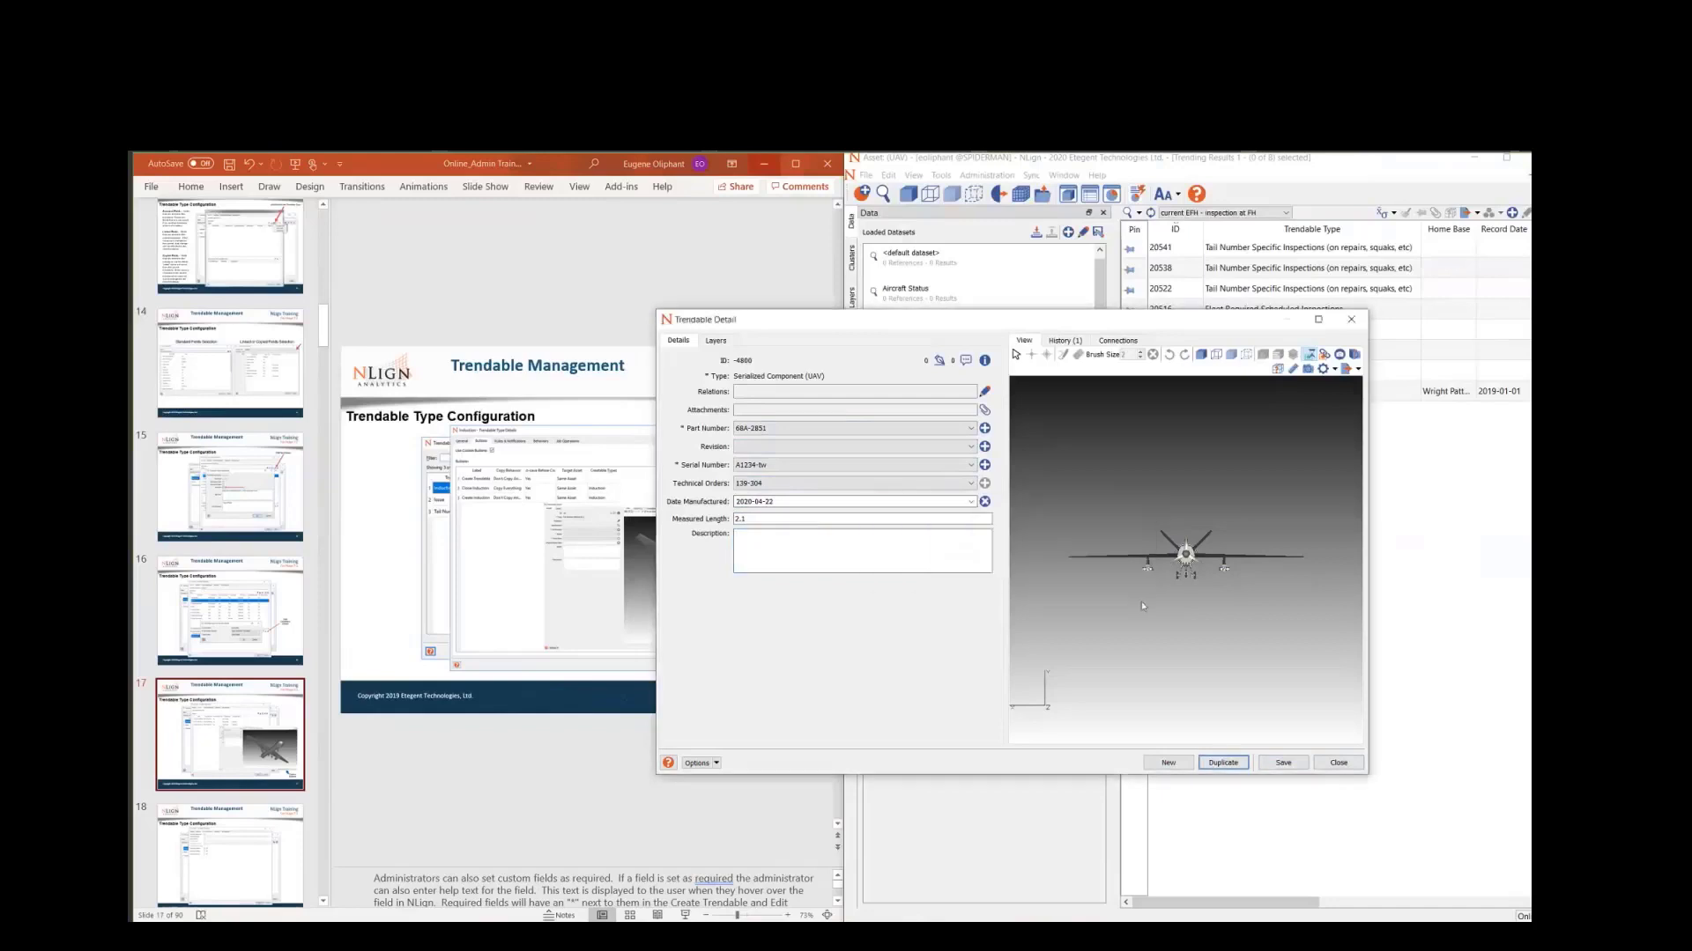
{"action": "left_click", "coordinate": [1285, 764]}
{"action": "left_click", "coordinate": [1220, 764]}
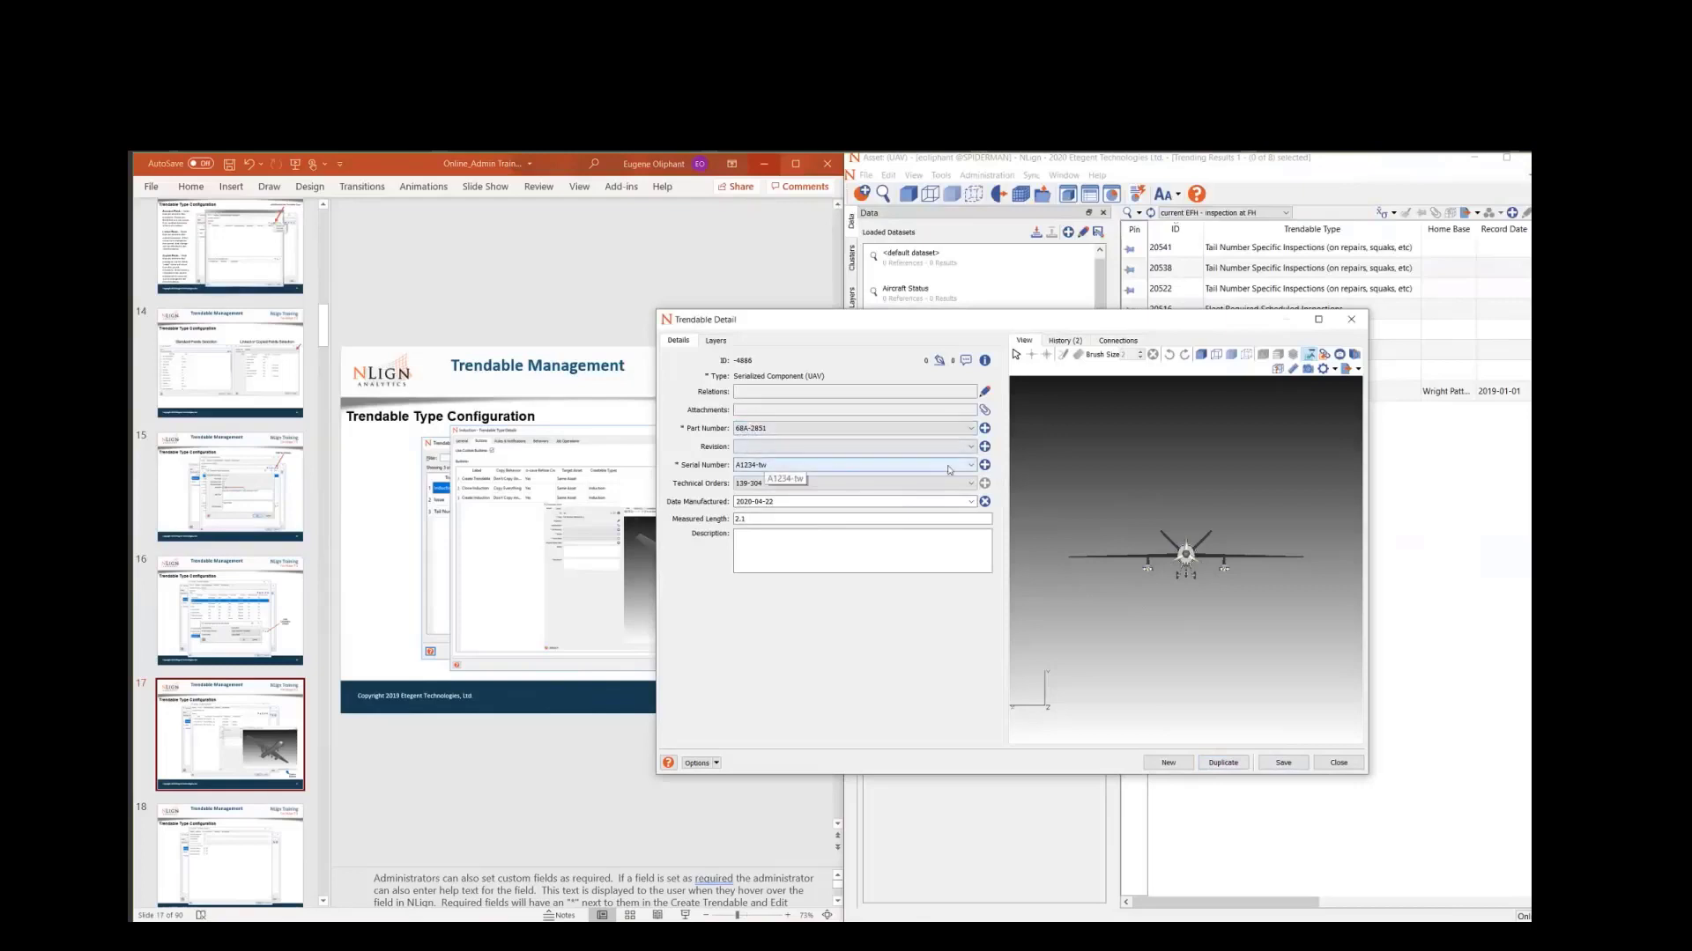
- Add A1341-cx as a new serial number list value and use it for the duplicated component
{"action": "left_click", "coordinate": [813, 468]}
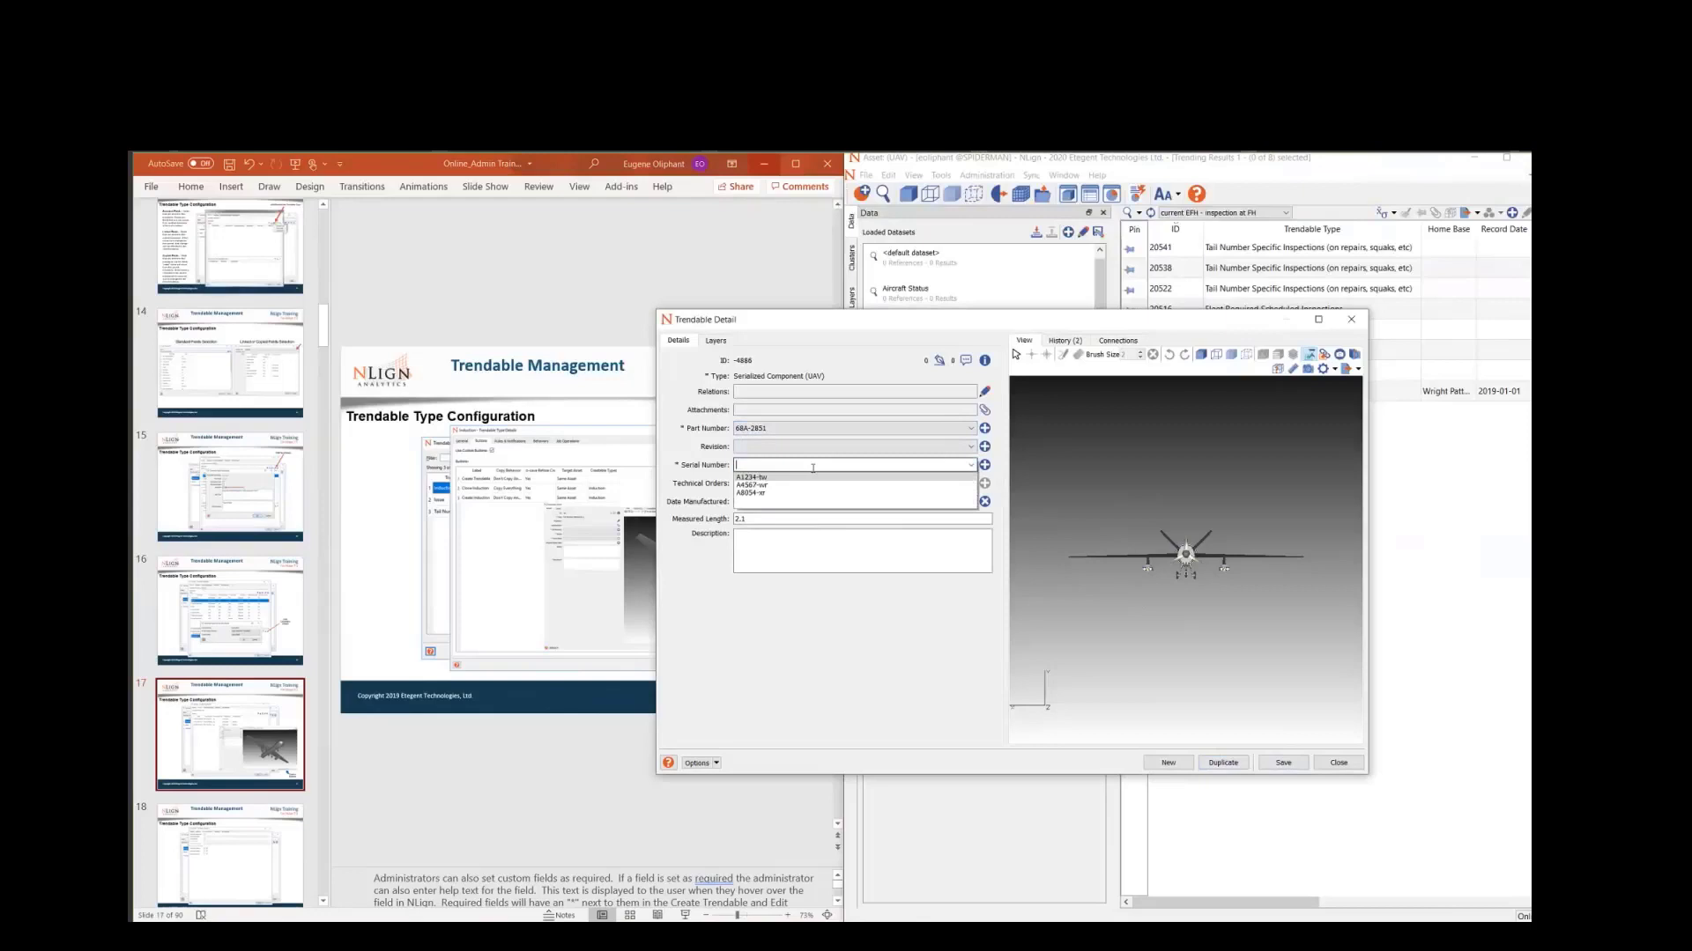
{"action": "left_click", "coordinate": [810, 478]}
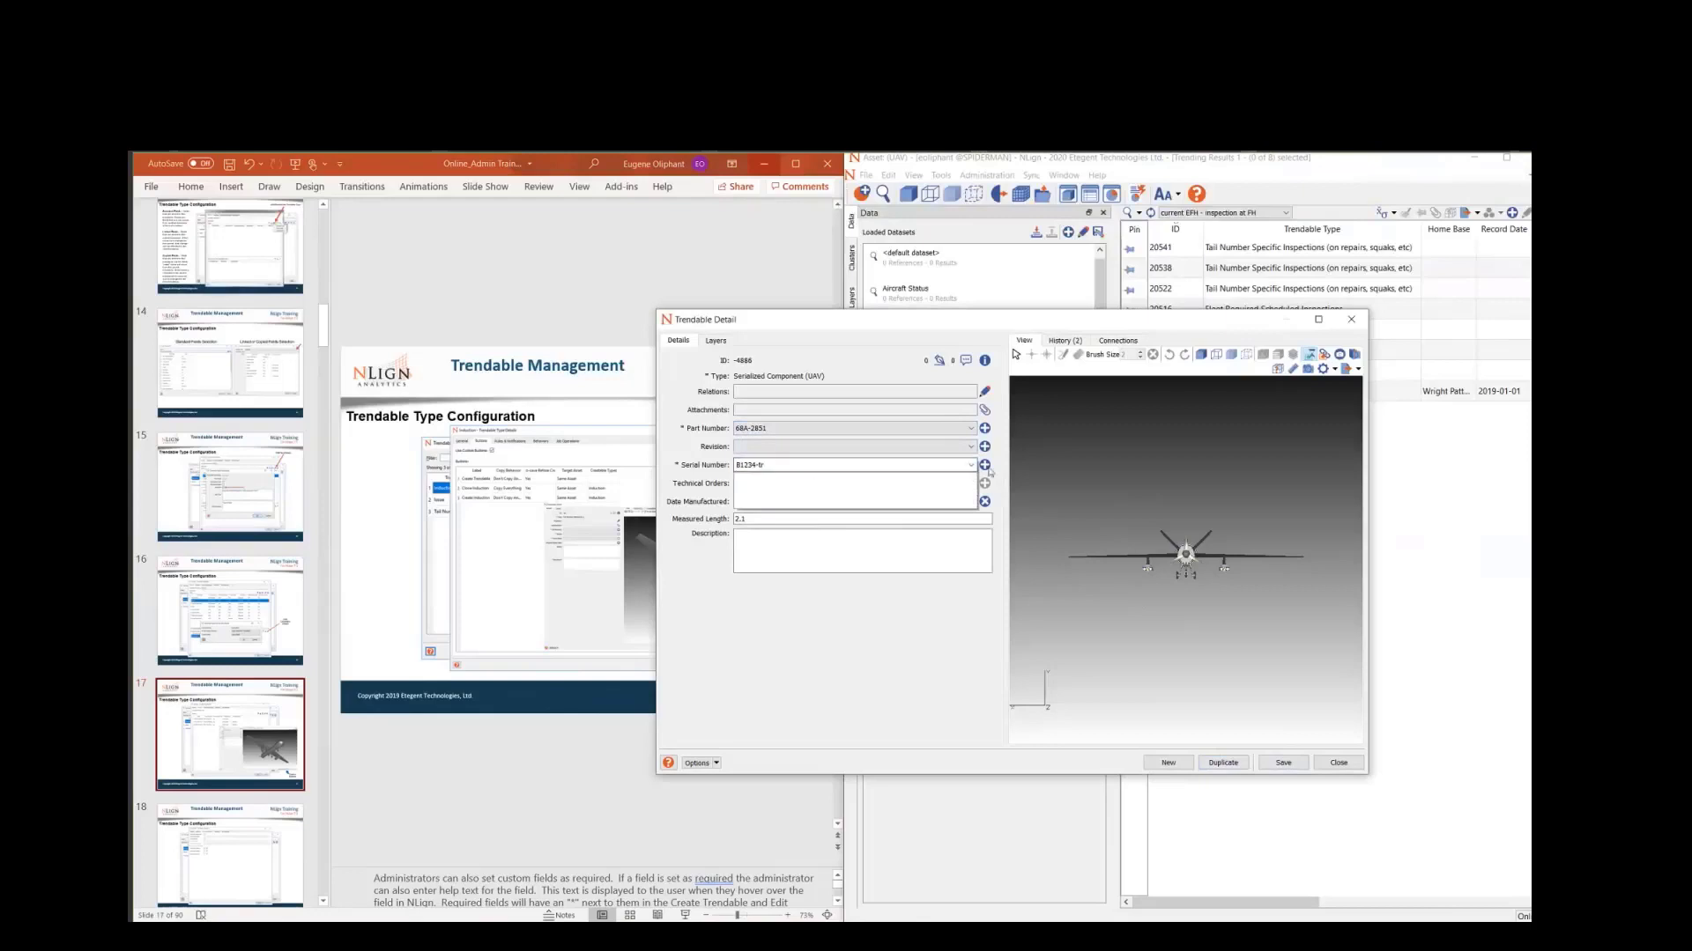
{"action": "left_click", "coordinate": [984, 464]}
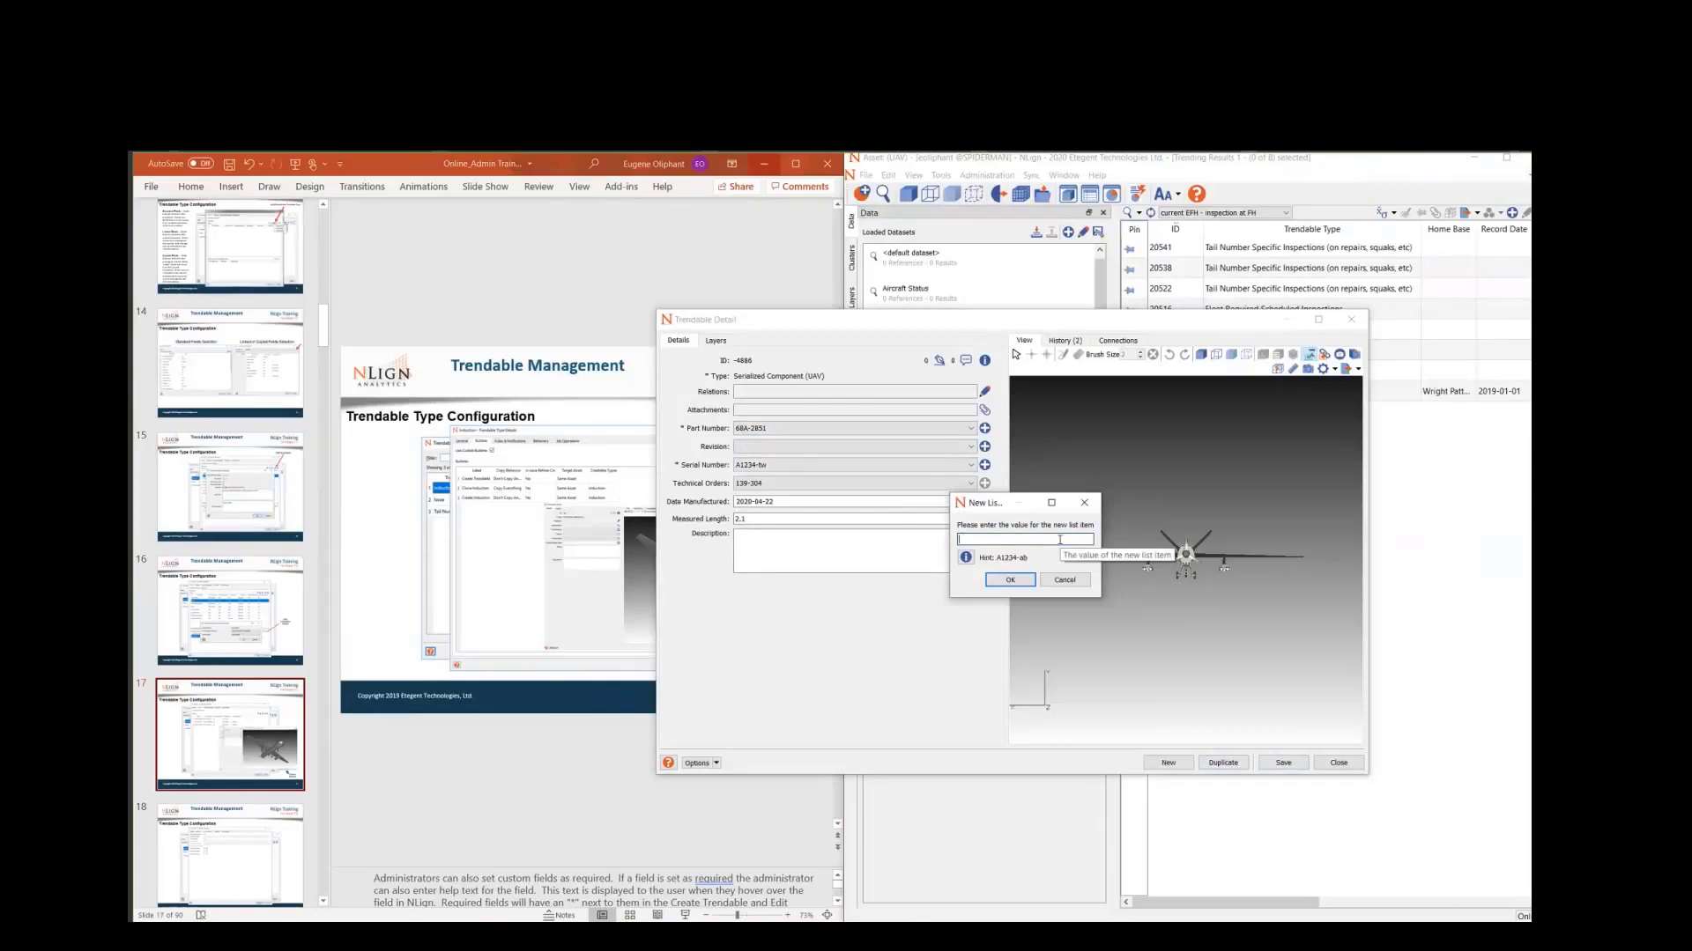
{"action": "type", "text": "A1341-cx"}
{"action": "left_click", "coordinate": [1010, 580]}
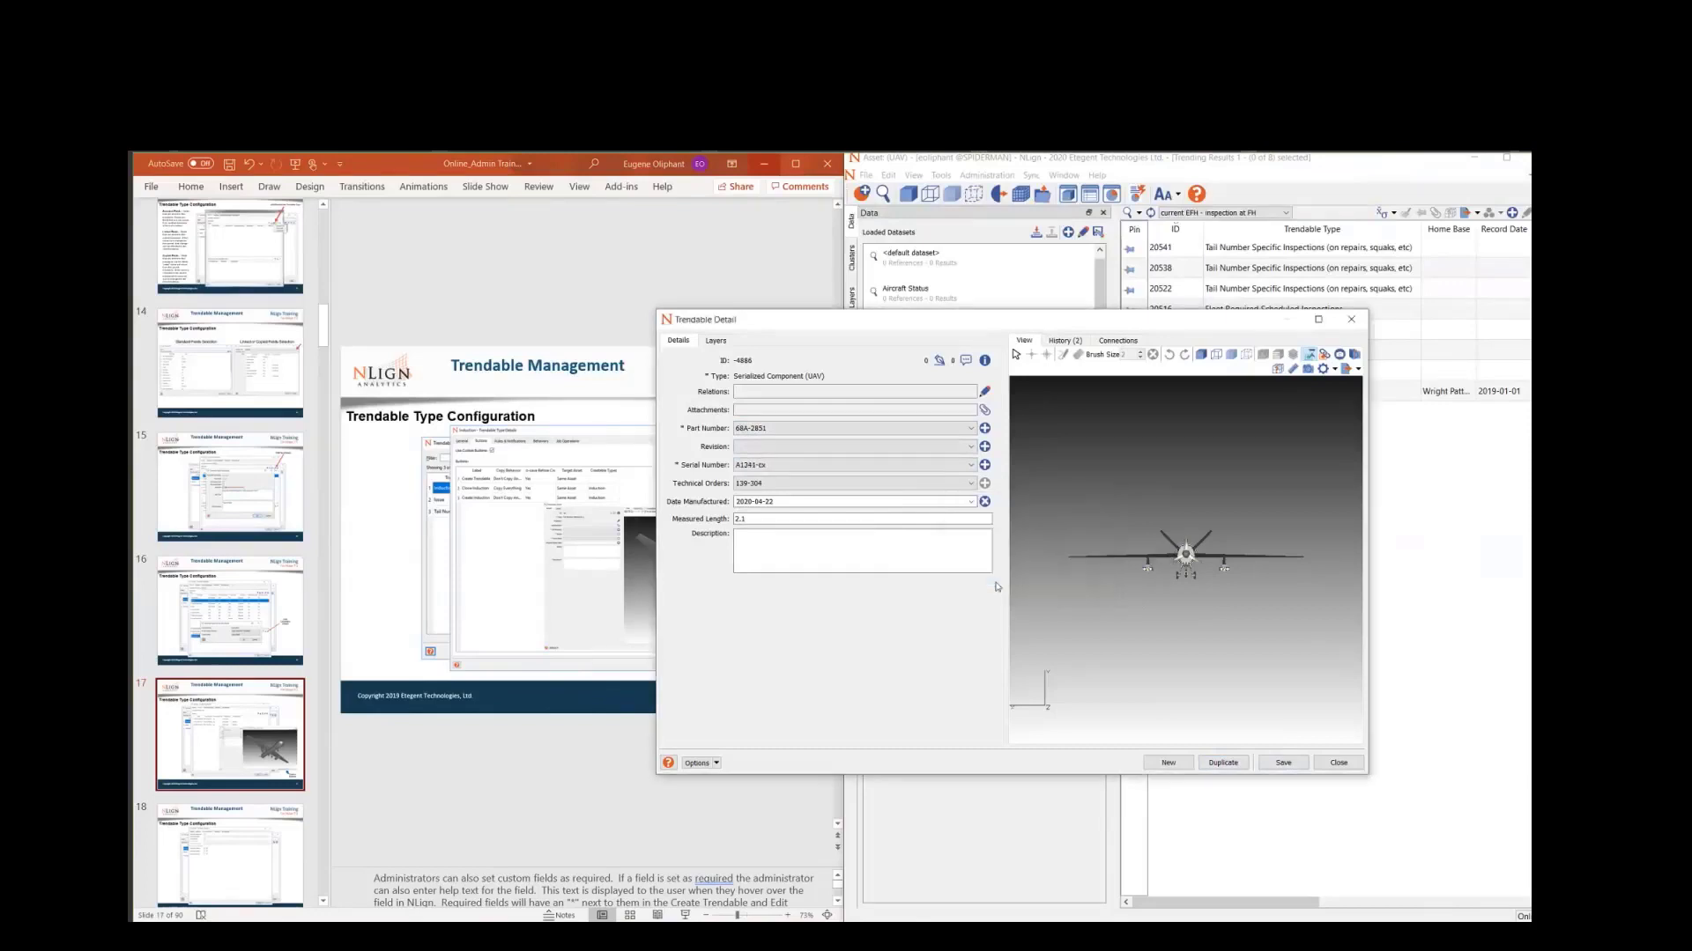
- Set the duplicated component's technical order to 123-509 and save the trendable
{"action": "left_click", "coordinate": [773, 482]}
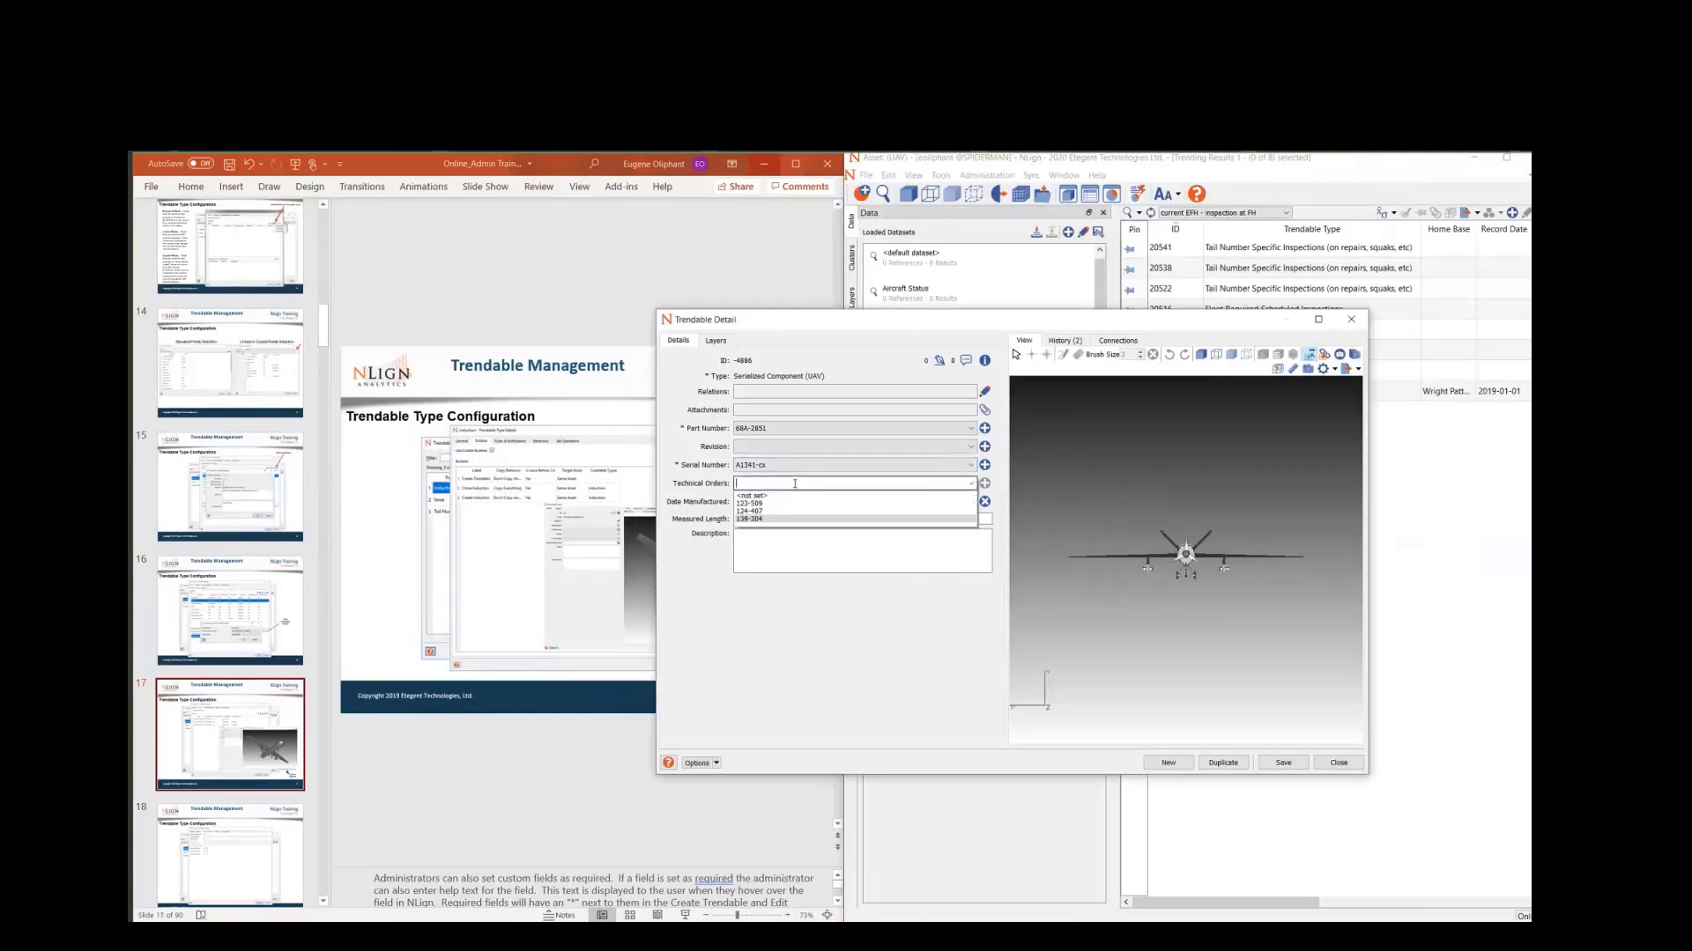
{"action": "left_click", "coordinate": [750, 503]}
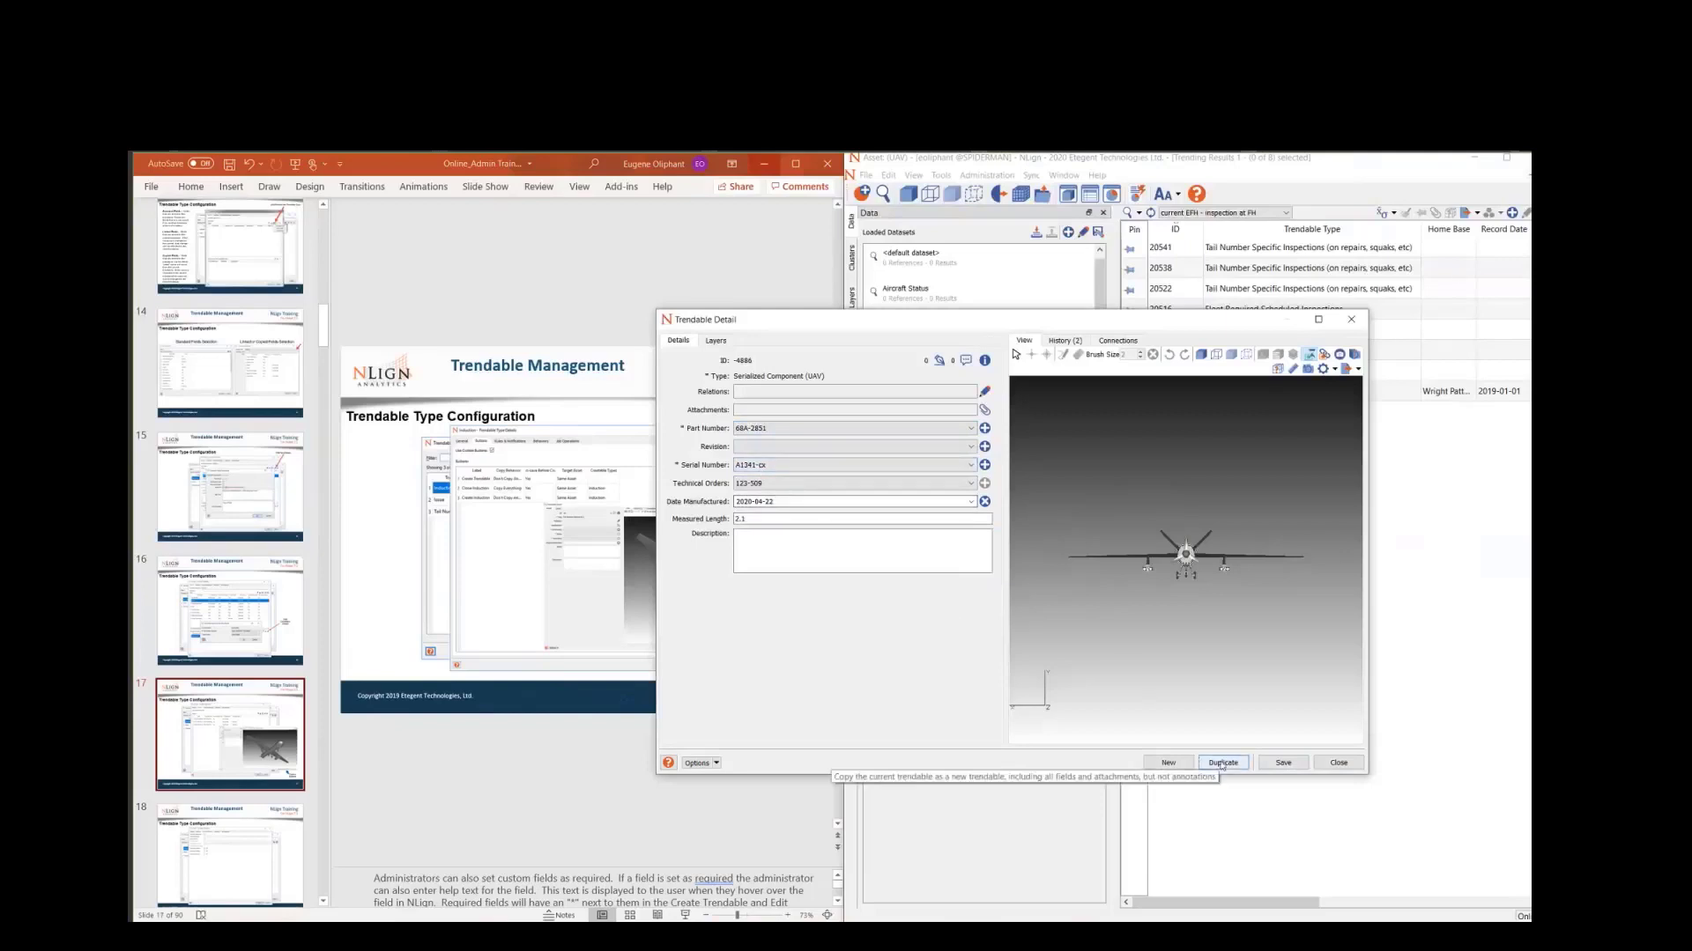
{"action": "left_click", "coordinate": [1283, 763]}
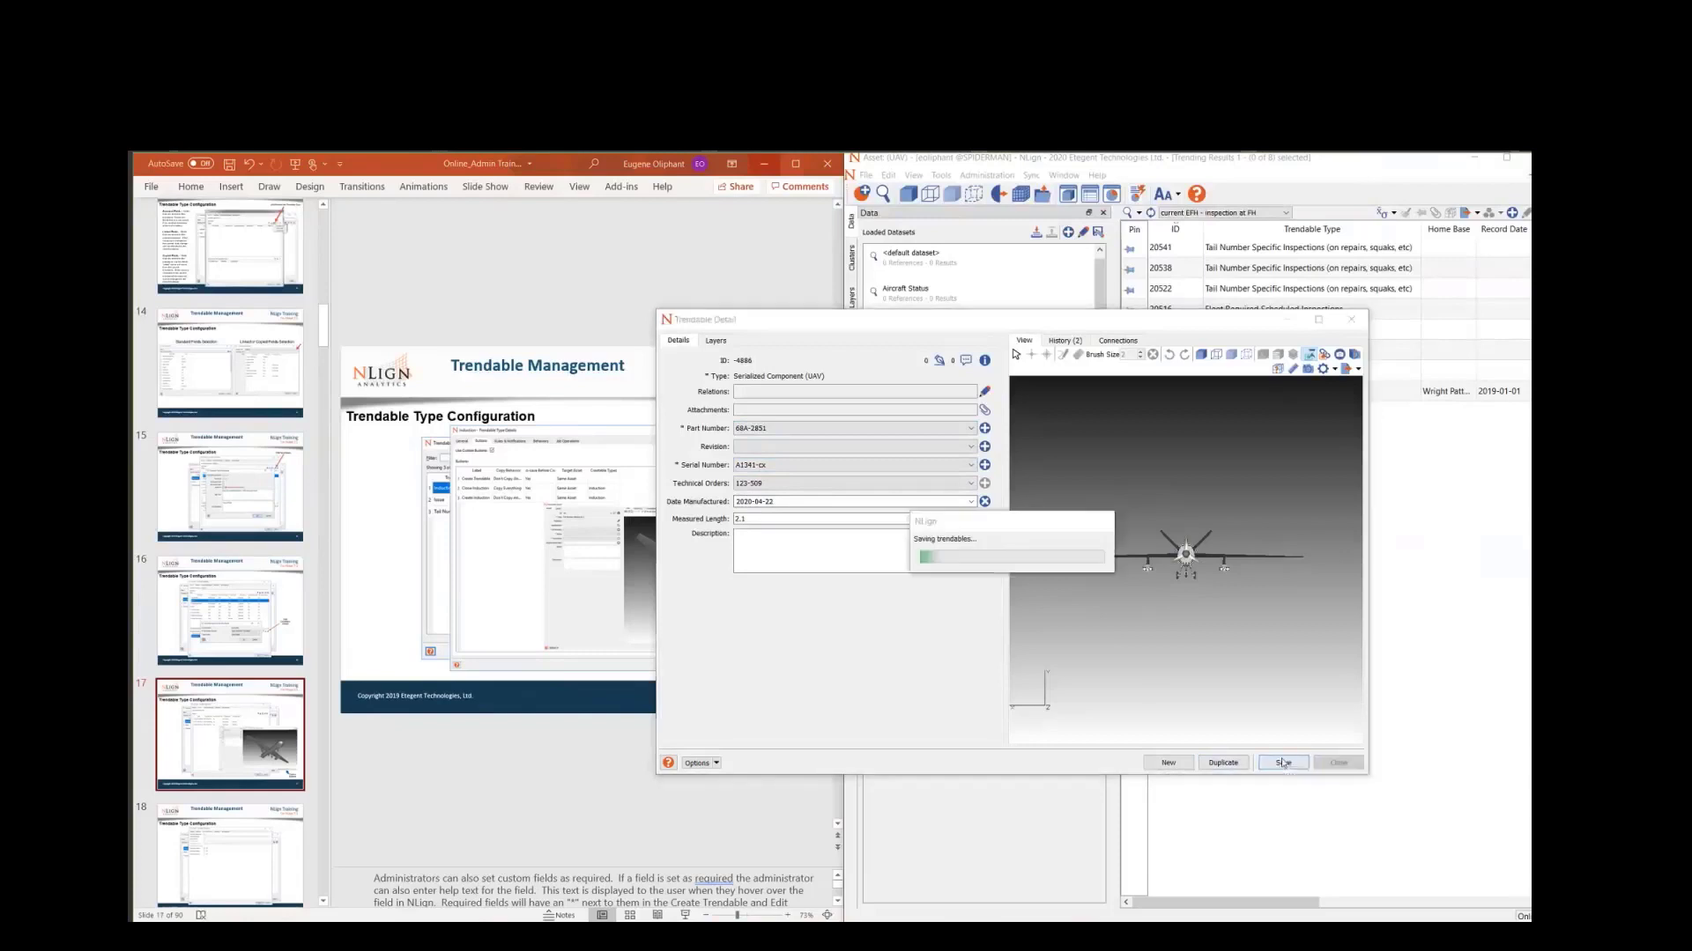
- Start another new trendable and look through the list of available trendable types
{"action": "left_click", "coordinate": [1169, 763]}
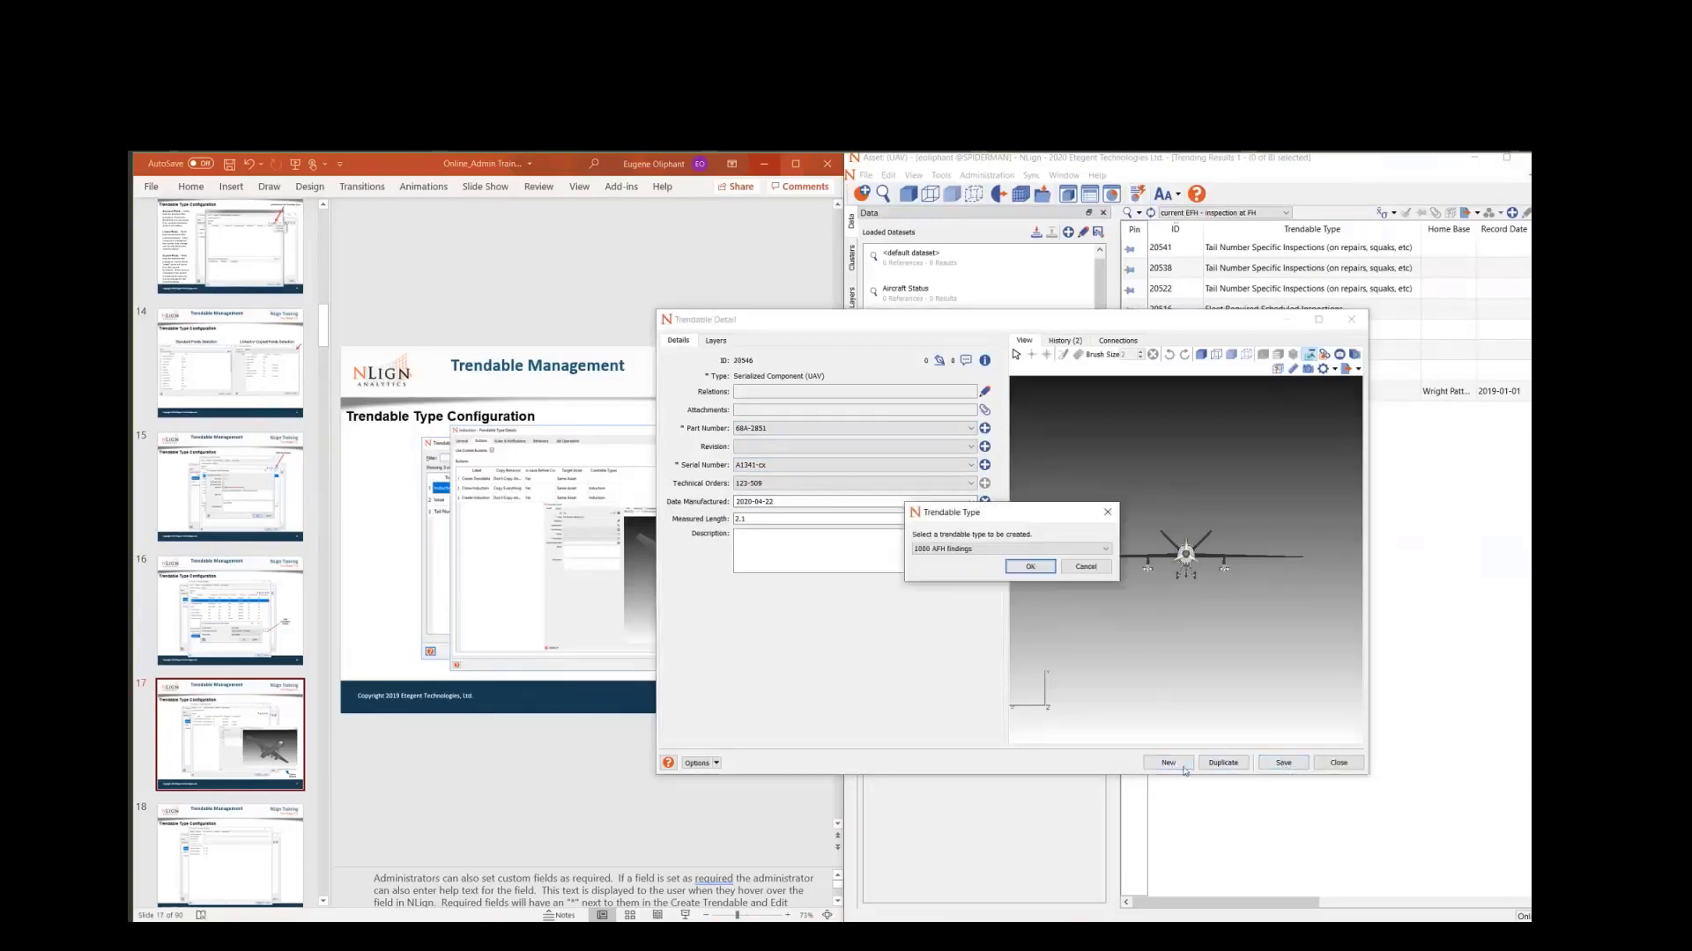
{"action": "left_click", "coordinate": [1009, 552]}
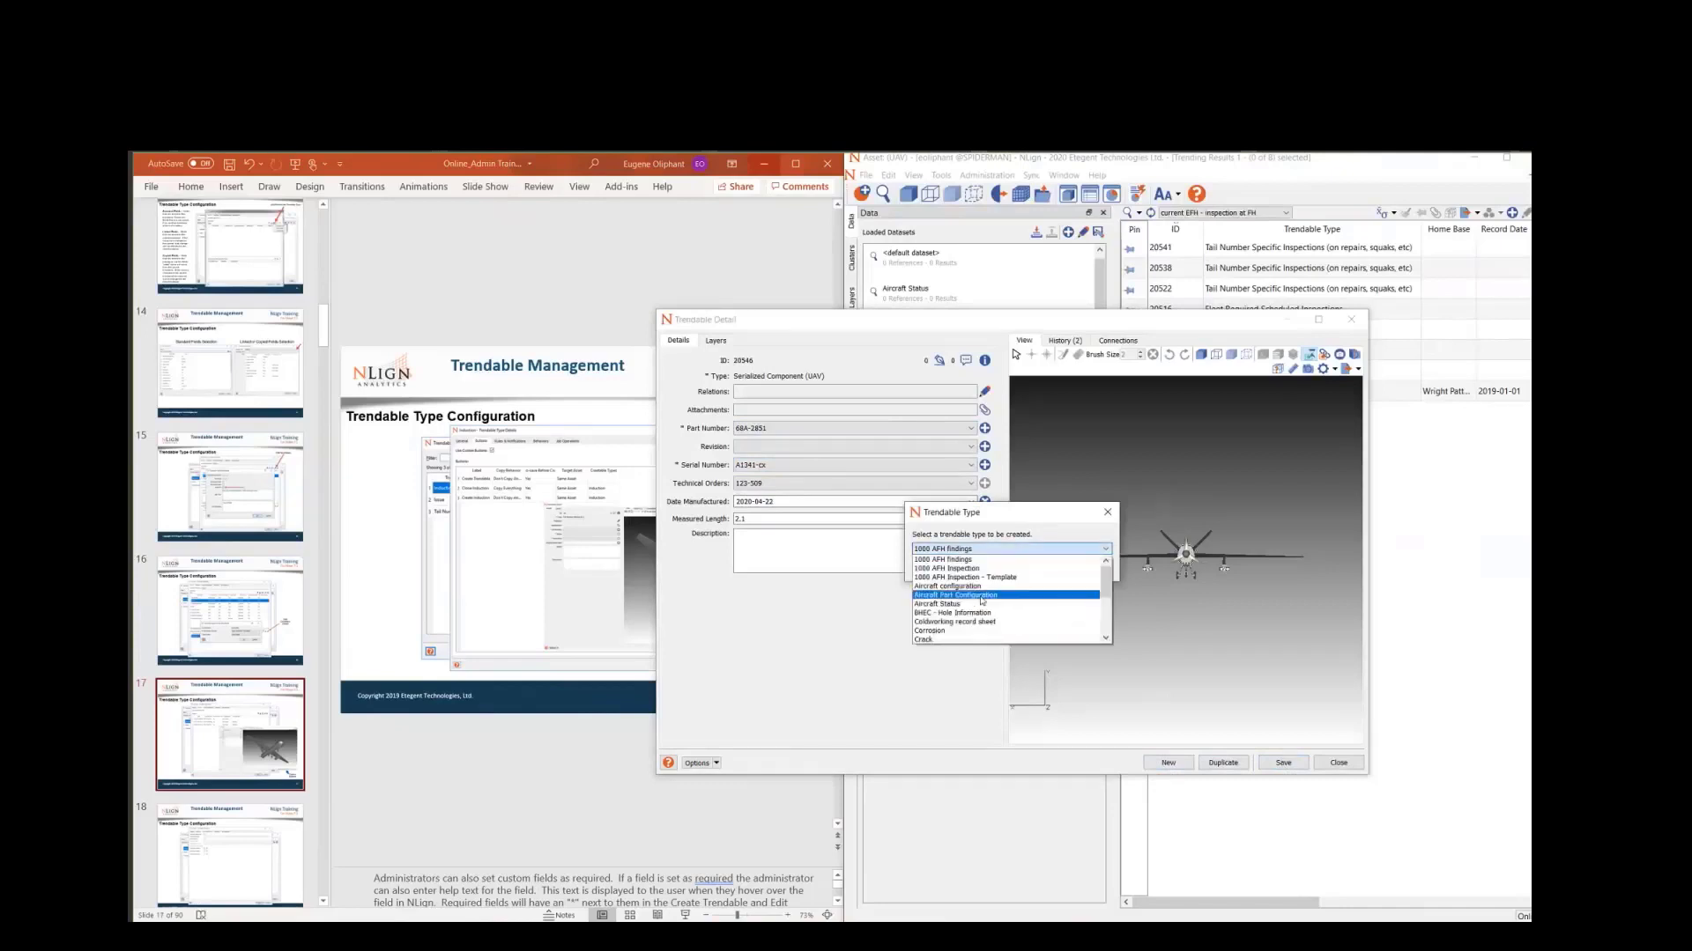
{"action": "scroll", "coordinate": [969, 621], "scroll_direction": "down", "scroll_amount": 2}
{"action": "scroll", "coordinate": [960, 622], "scroll_direction": "down", "scroll_amount": 2}
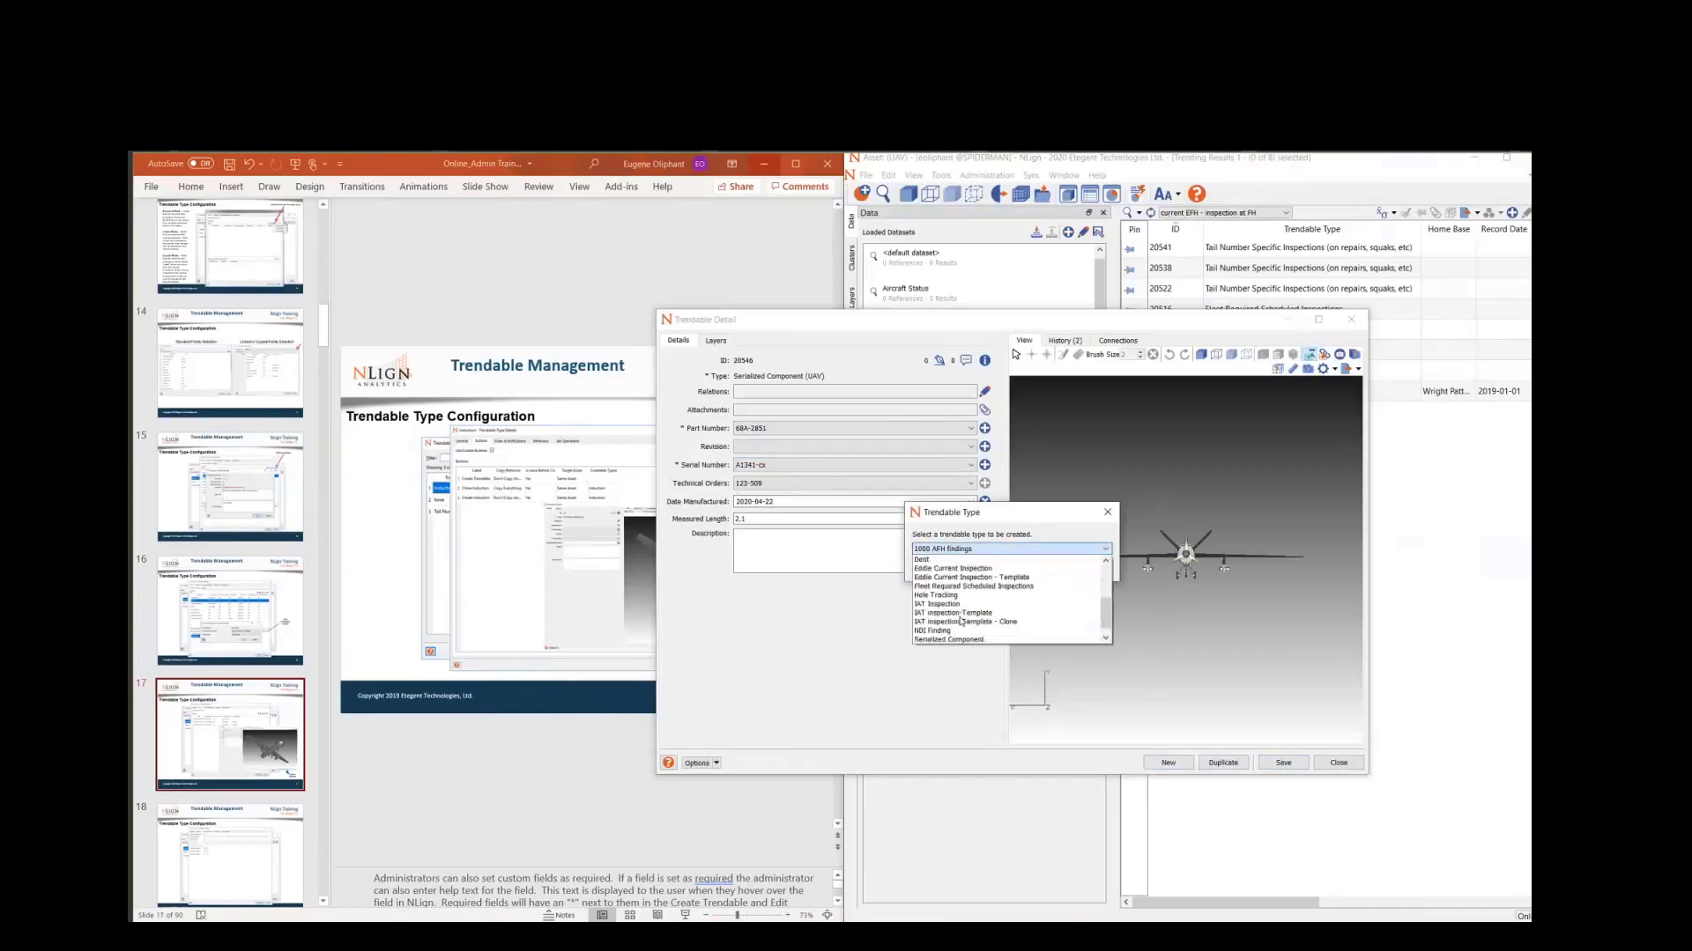
{"action": "left_click", "coordinate": [915, 666]}
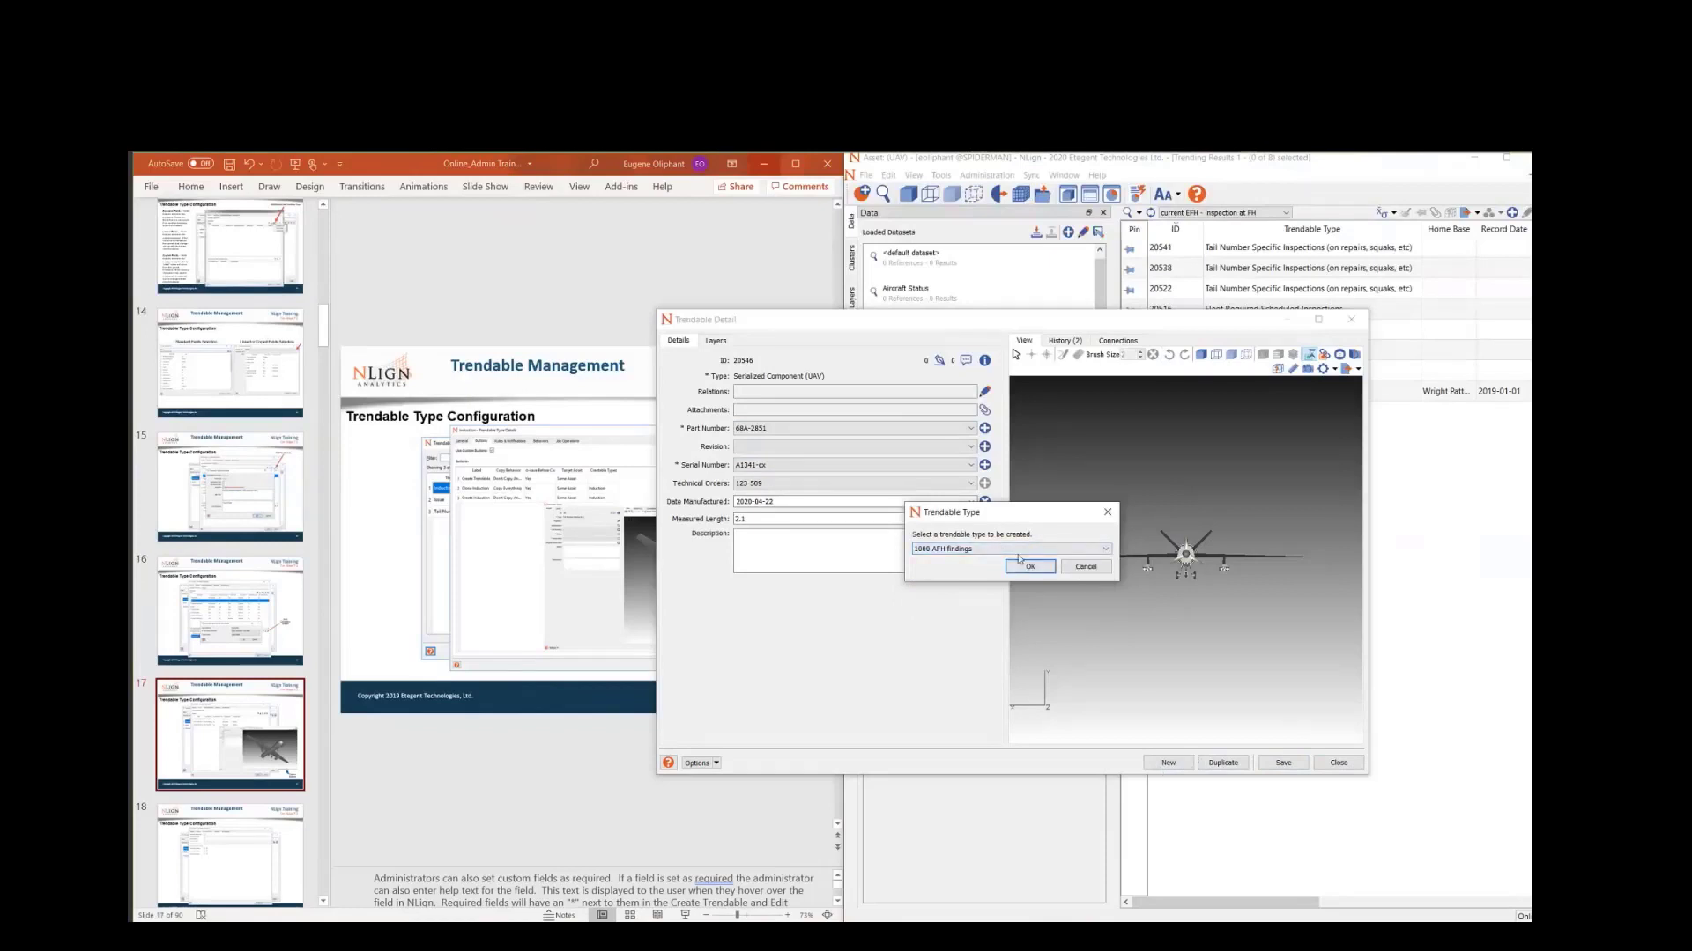
{"action": "left_click", "coordinate": [970, 549]}
{"action": "scroll", "coordinate": [970, 601], "scroll_direction": "down", "scroll_amount": 4}
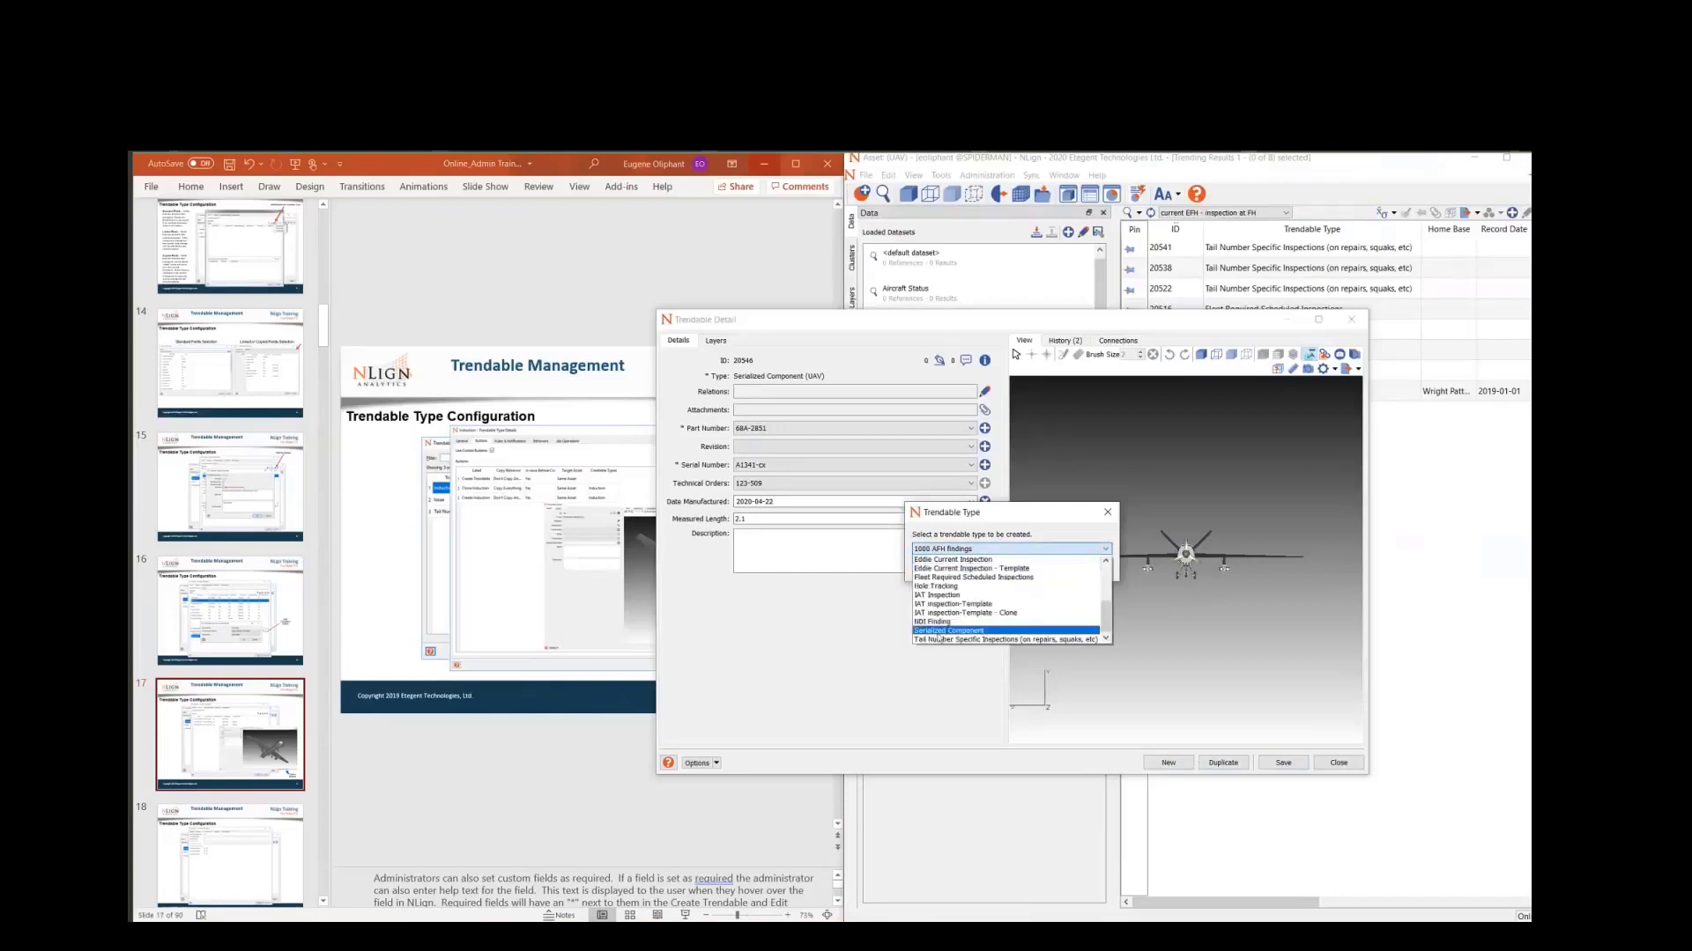
{"action": "scroll", "coordinate": [965, 589], "scroll_direction": "up", "scroll_amount": 2}
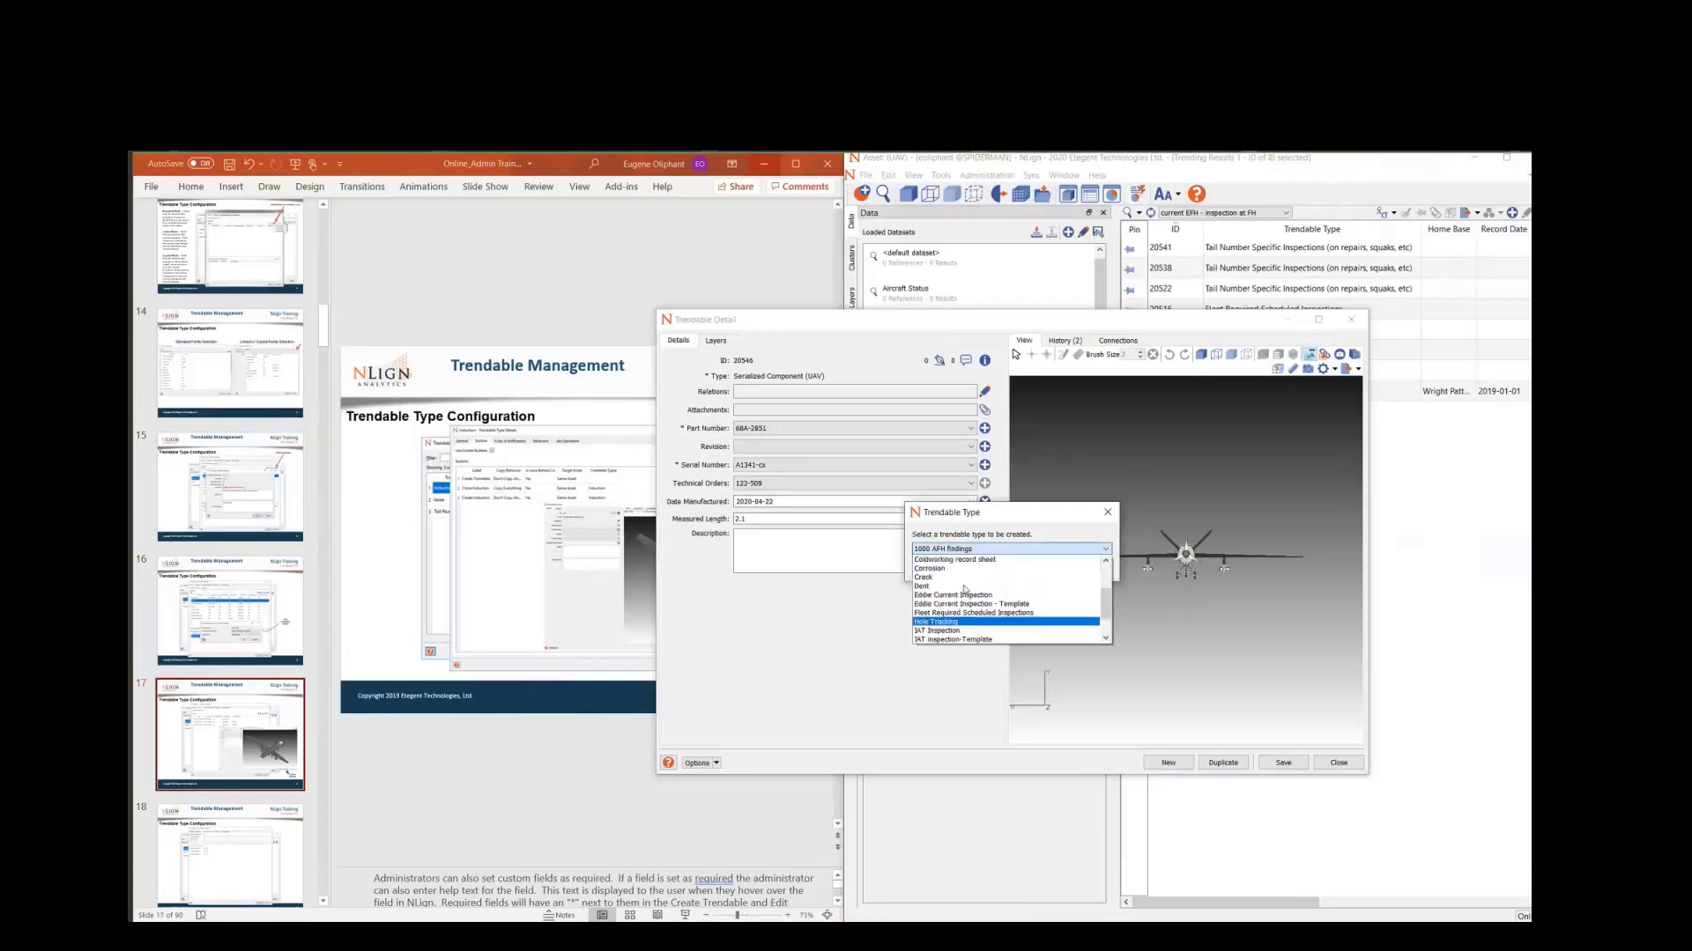
{"action": "scroll", "coordinate": [965, 589], "scroll_direction": "up", "scroll_amount": 1}
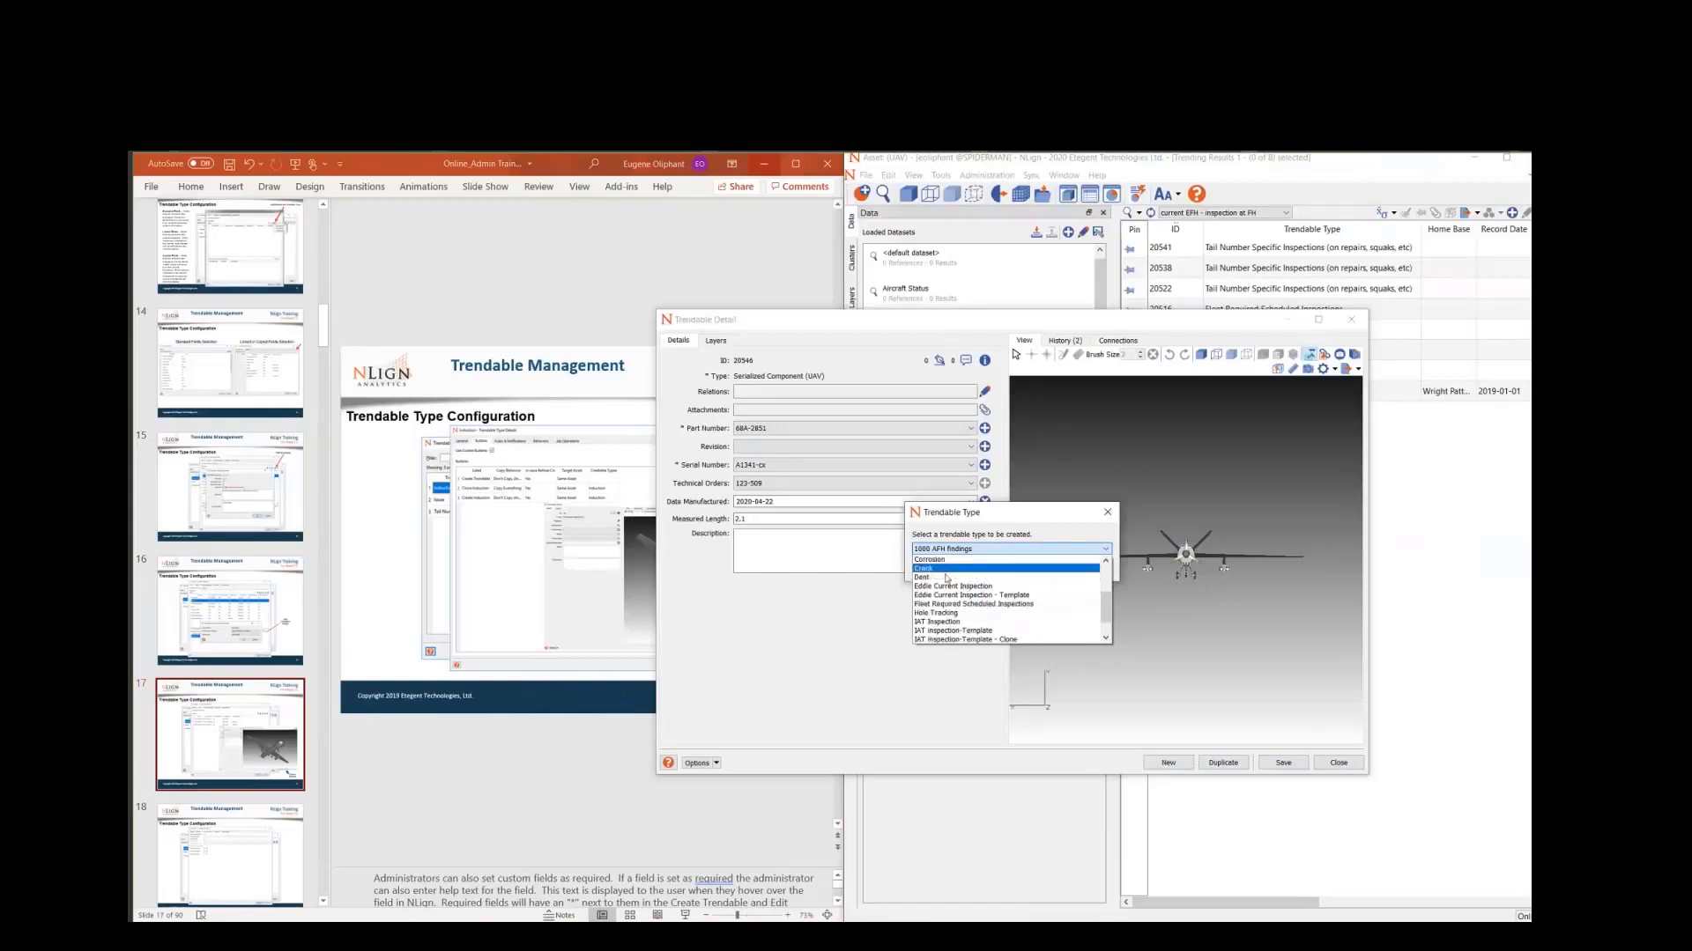
{"action": "scroll", "coordinate": [947, 579], "scroll_direction": "down", "scroll_amount": 3}
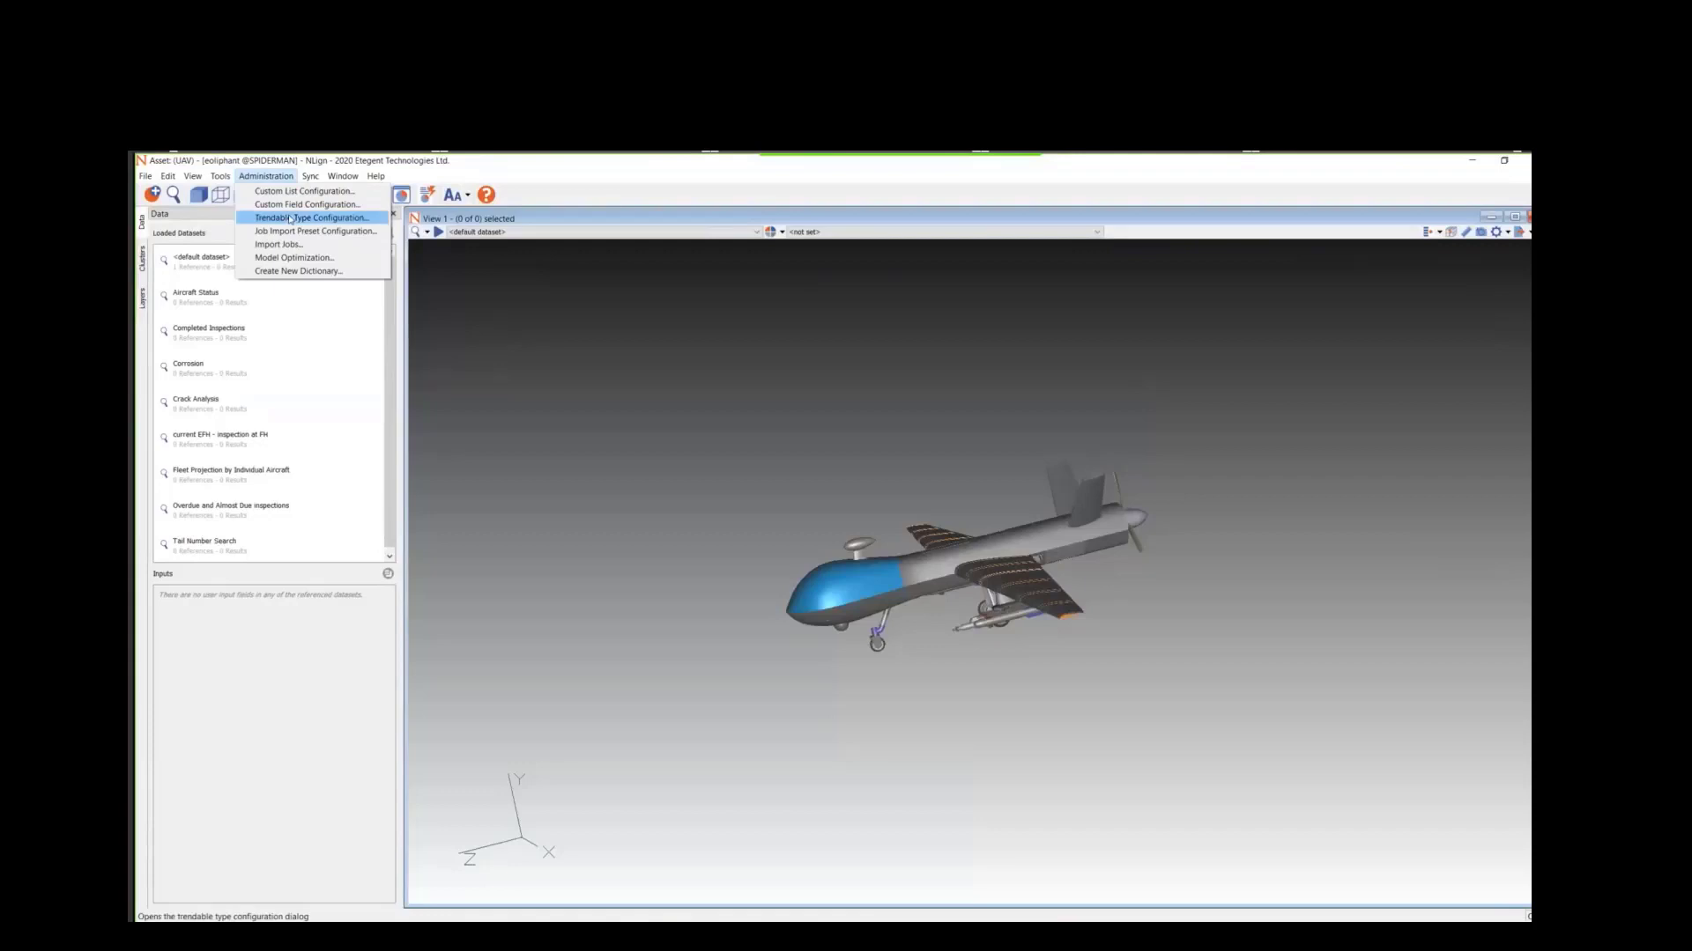
- Open the Aircraft Part Configuration trendable type for editing and enable custom buttons for it
{"action": "left_click", "coordinate": [291, 219]}
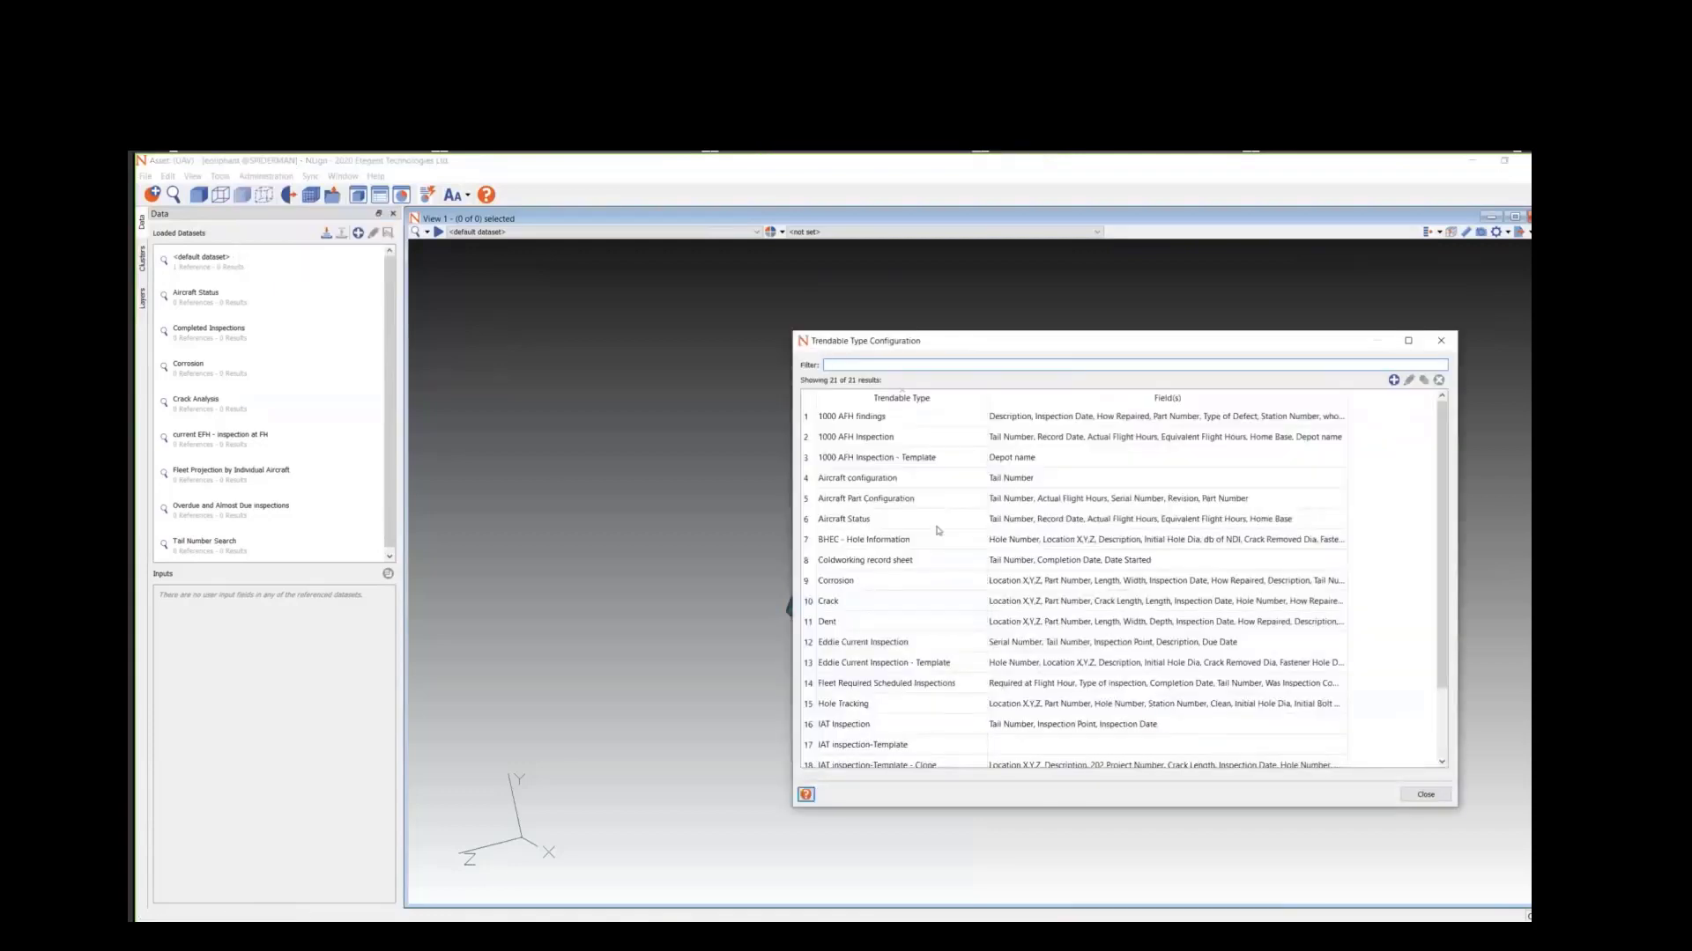
{"action": "double_click", "coordinate": [885, 505]}
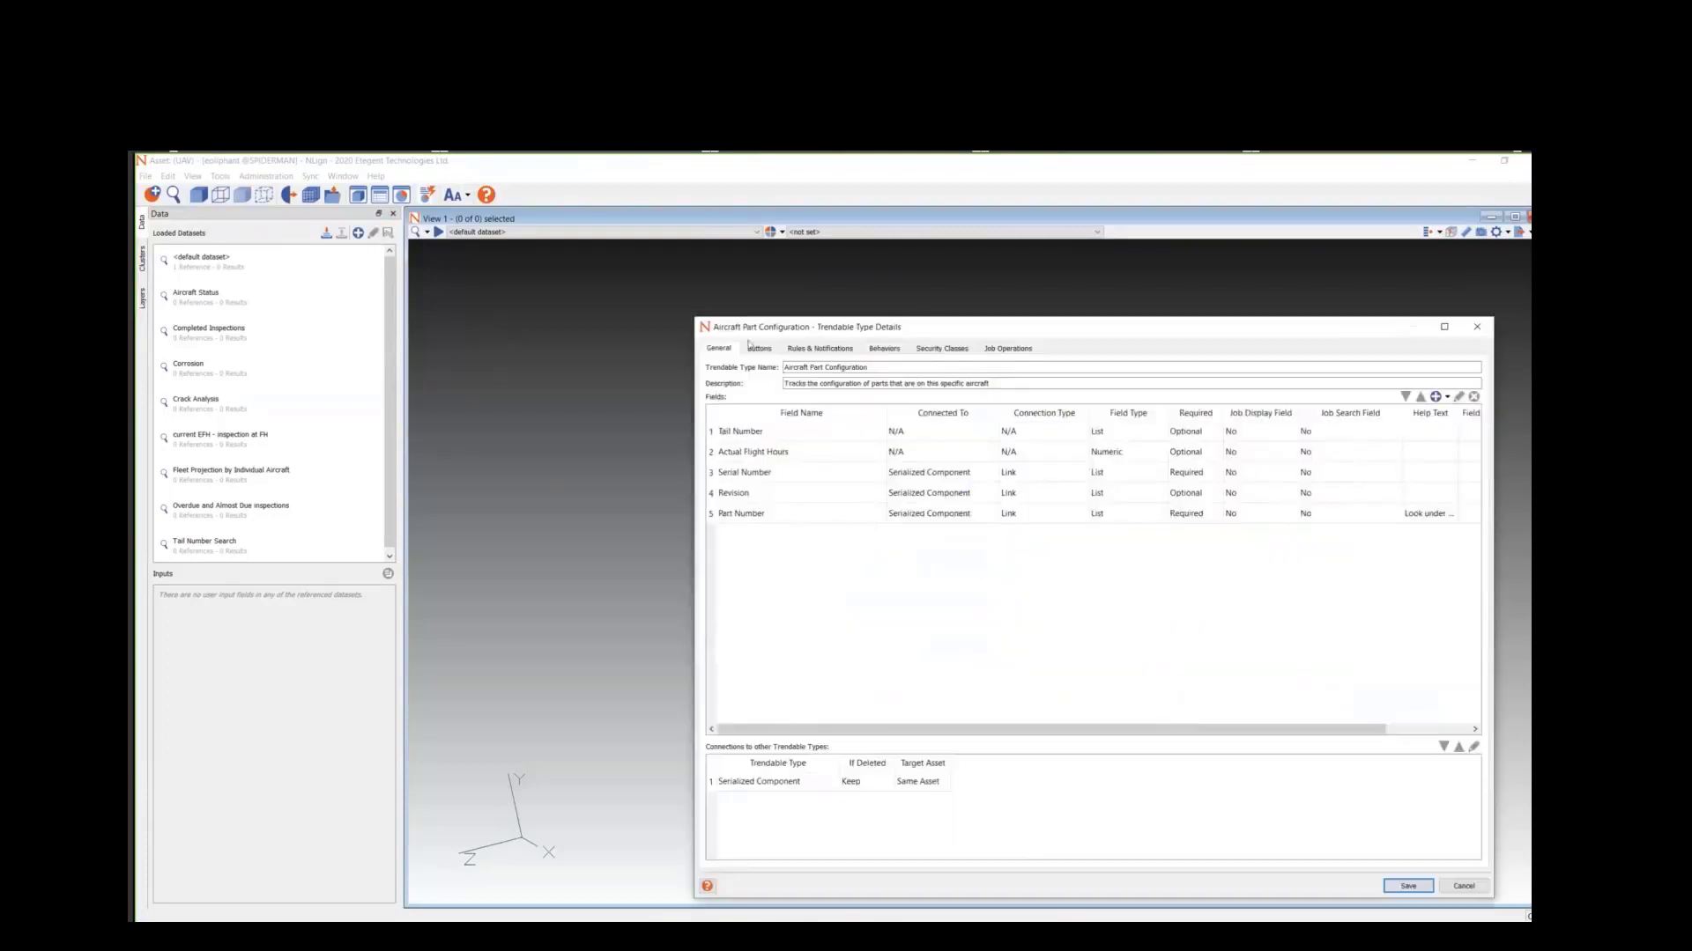
{"action": "left_click", "coordinate": [756, 348]}
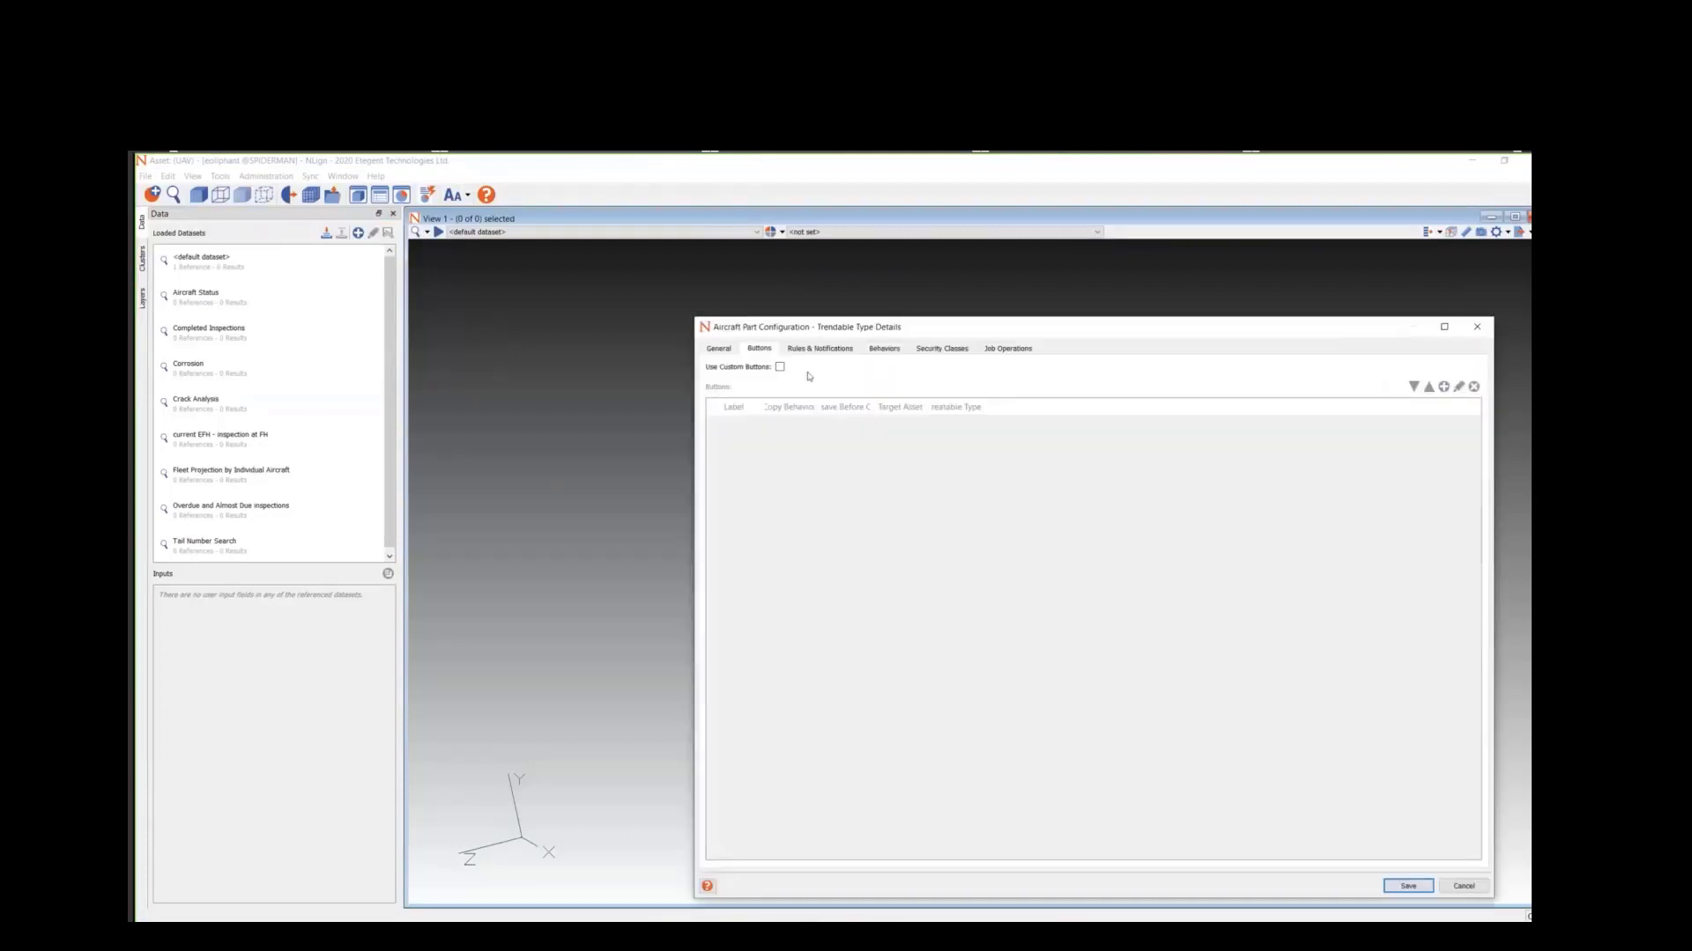
{"action": "left_click", "coordinate": [780, 369]}
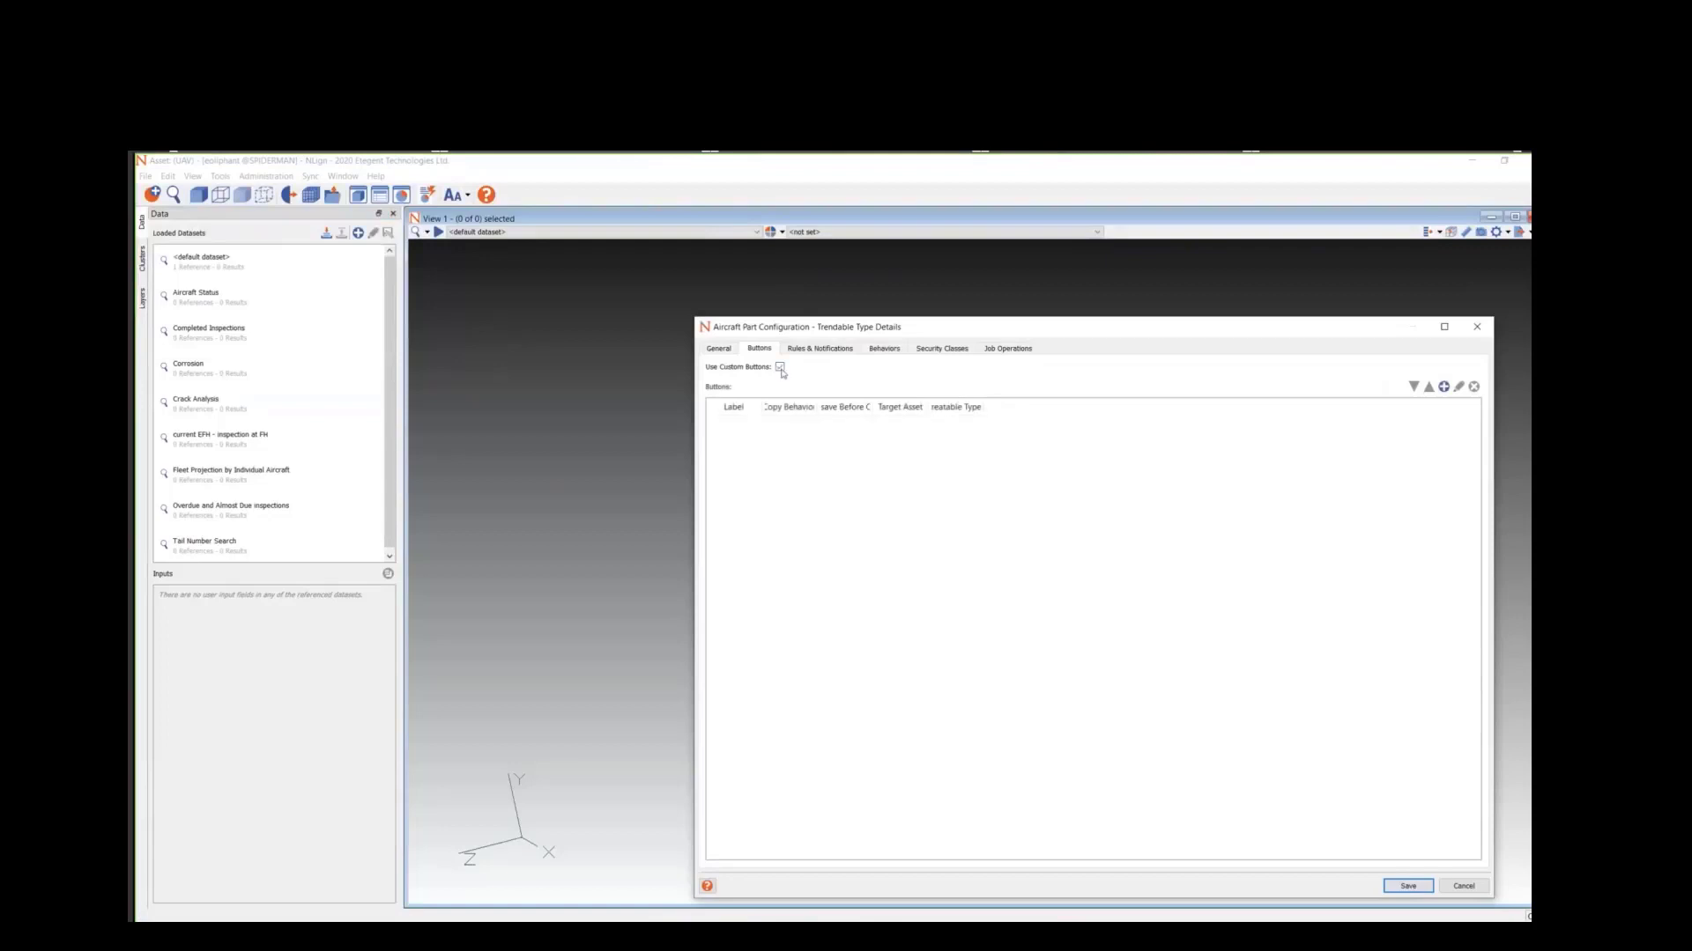
- Add a custom button to the type and label it "Create a New serialized component"
{"action": "left_click", "coordinate": [1444, 388]}
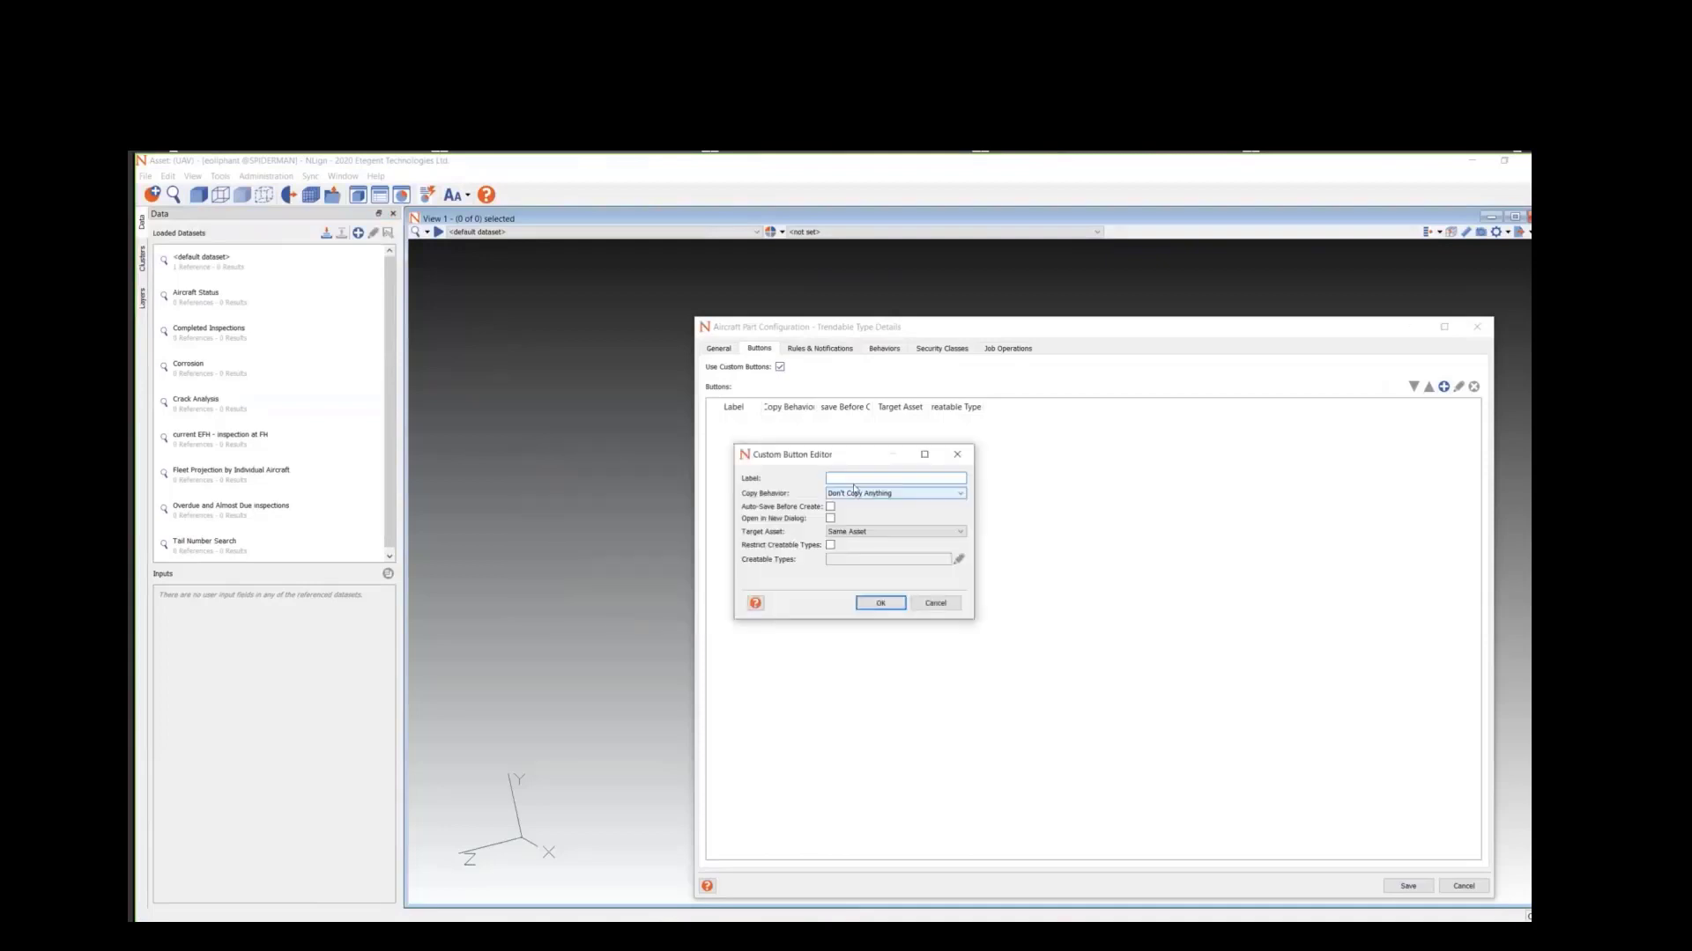
{"action": "left_click", "coordinate": [854, 482]}
{"action": "type", "text": "New"}
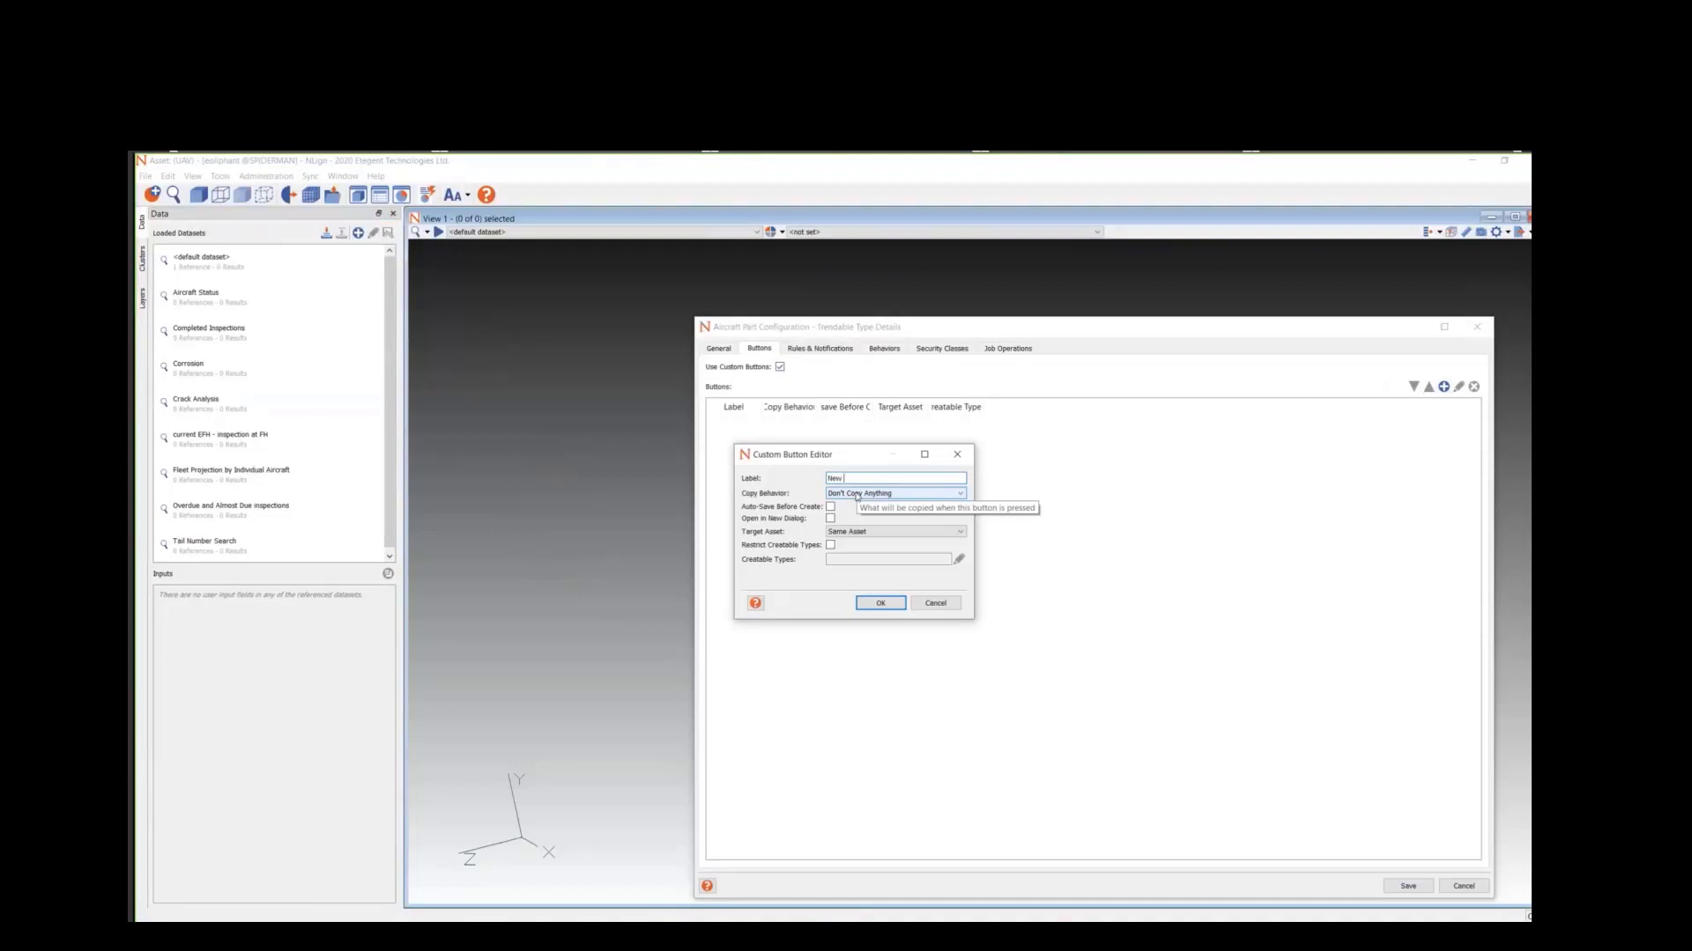
{"action": "type", "text": " dub"}
{"action": "key", "text": "BackSpace"}
{"action": "key", "text": "BackSpace"}
{"action": "key", "text": "BackSpace"}
{"action": "key", "text": "BackSpace"}
{"action": "key", "text": "BackSpace"}
{"action": "key", "text": "BackSpace"}
{"action": "key", "text": "BackSpace"}
{"action": "type", "text": "Create a New cra"}
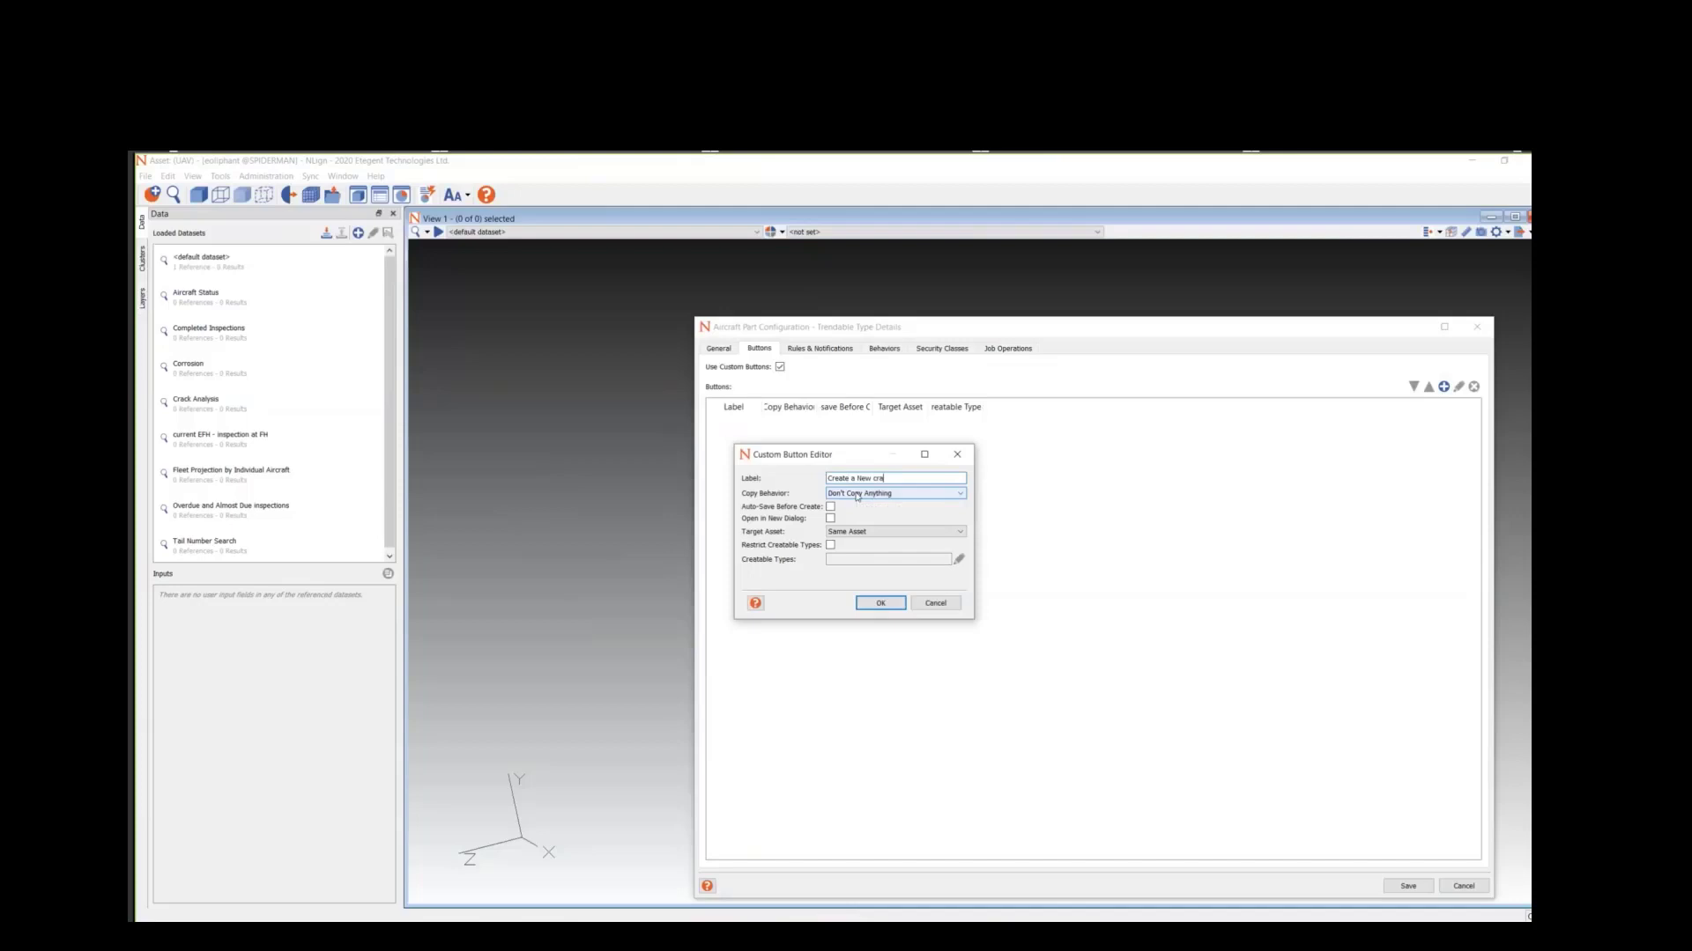
{"action": "key", "text": "BackSpace"}
{"action": "key", "text": "BackSpace"}
{"action": "key", "text": "BackSpace"}
{"action": "type", "text": "serialized component"}
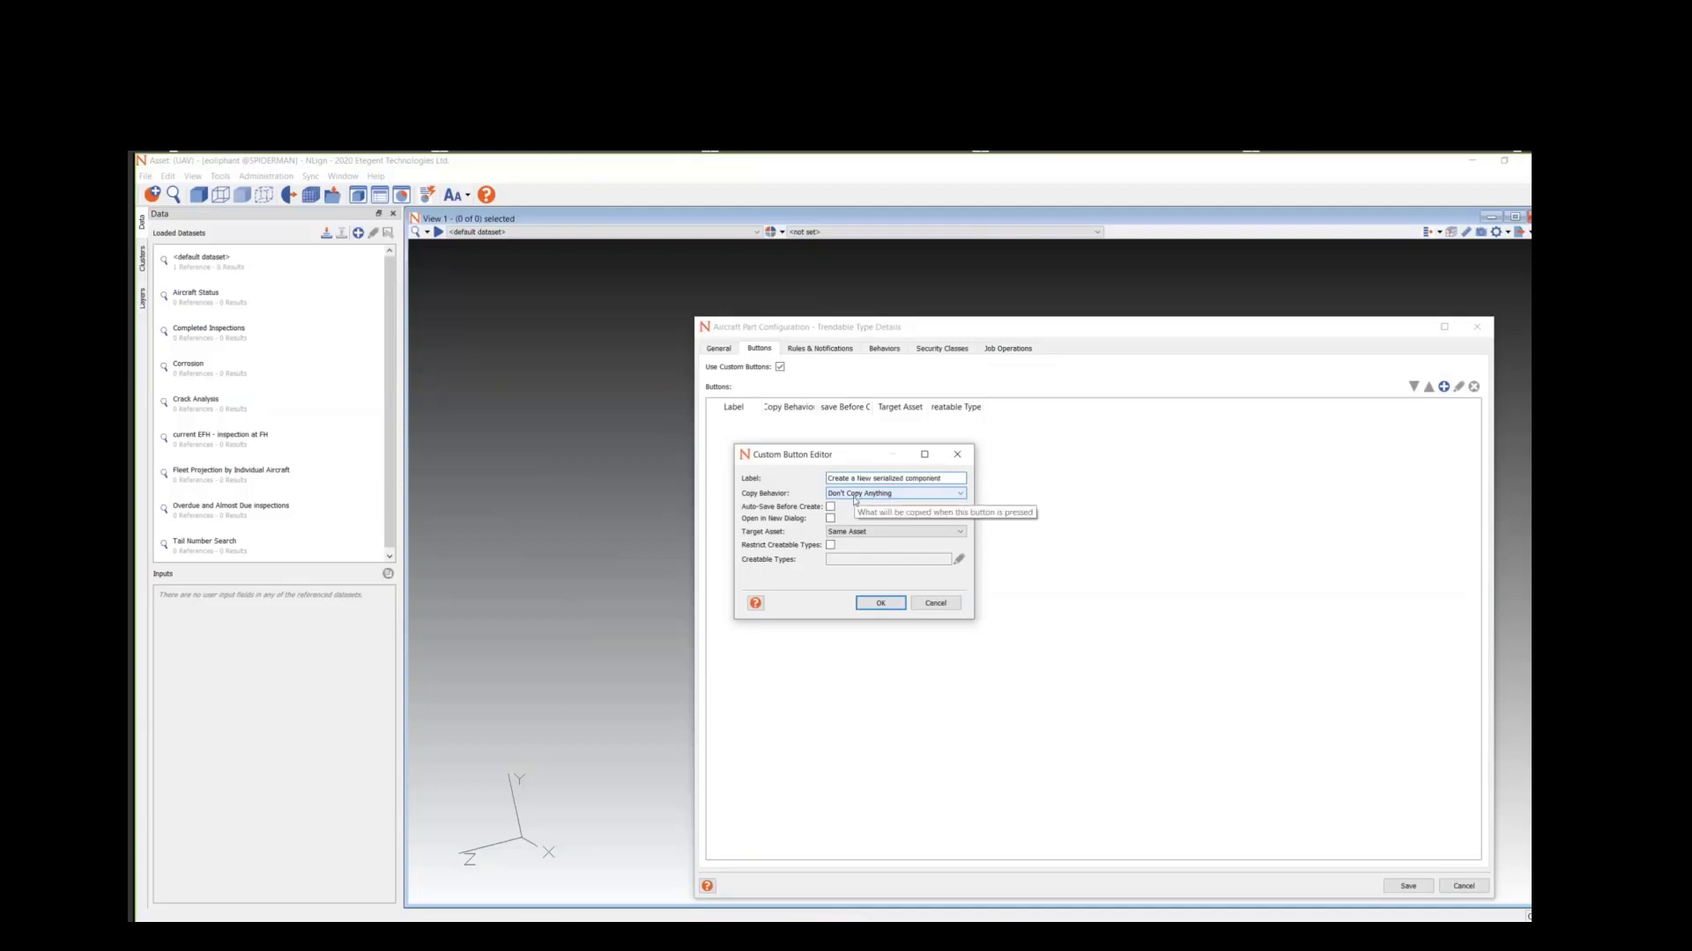
- Keep the button's copy behavior as Don't Copy Anything and target asset as Same Asset, and turn on the creatable types restriction
{"action": "left_click", "coordinate": [899, 495]}
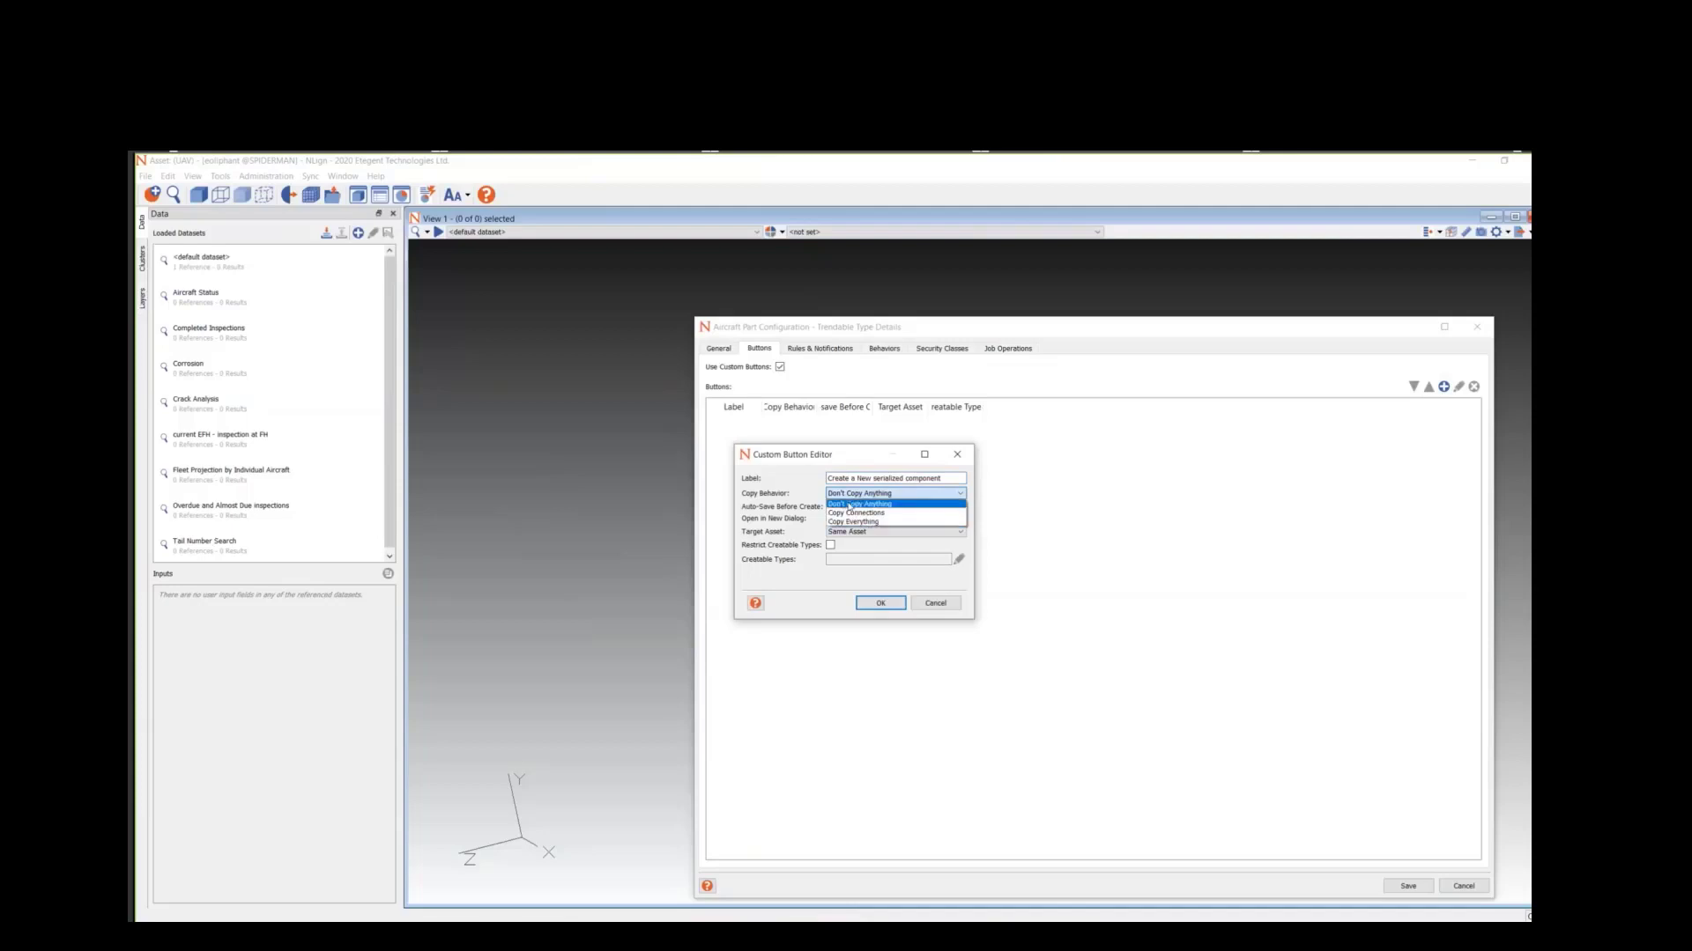
{"action": "left_click", "coordinate": [794, 507]}
{"action": "left_click", "coordinate": [870, 532]}
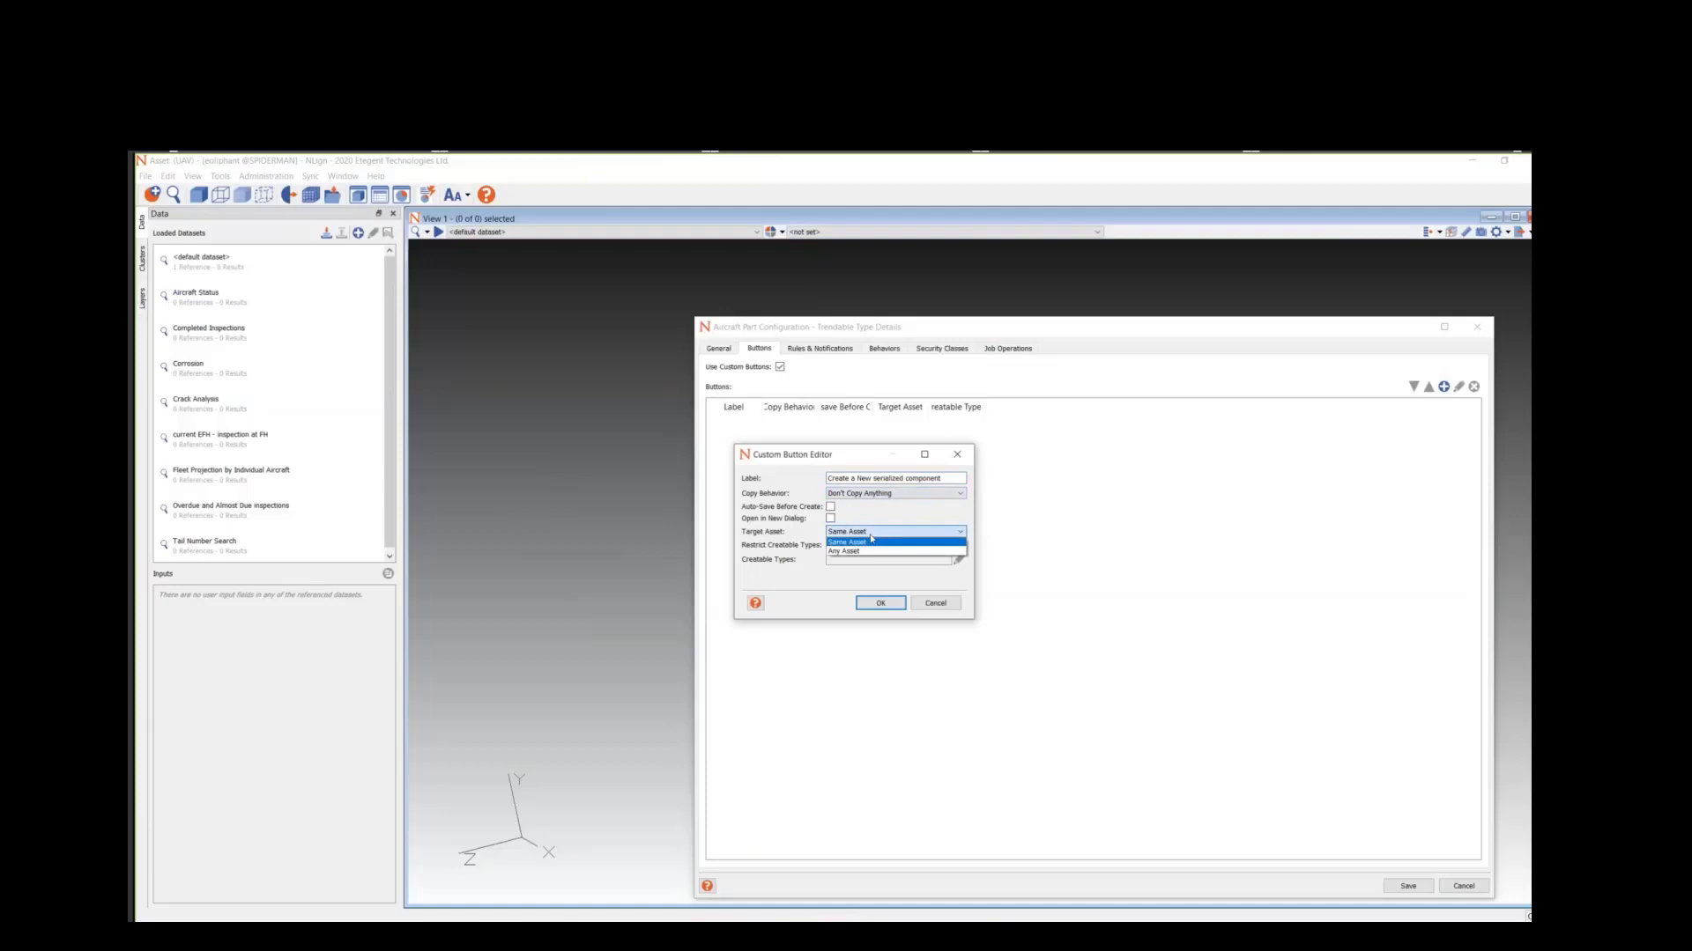
{"action": "left_click", "coordinate": [871, 540]}
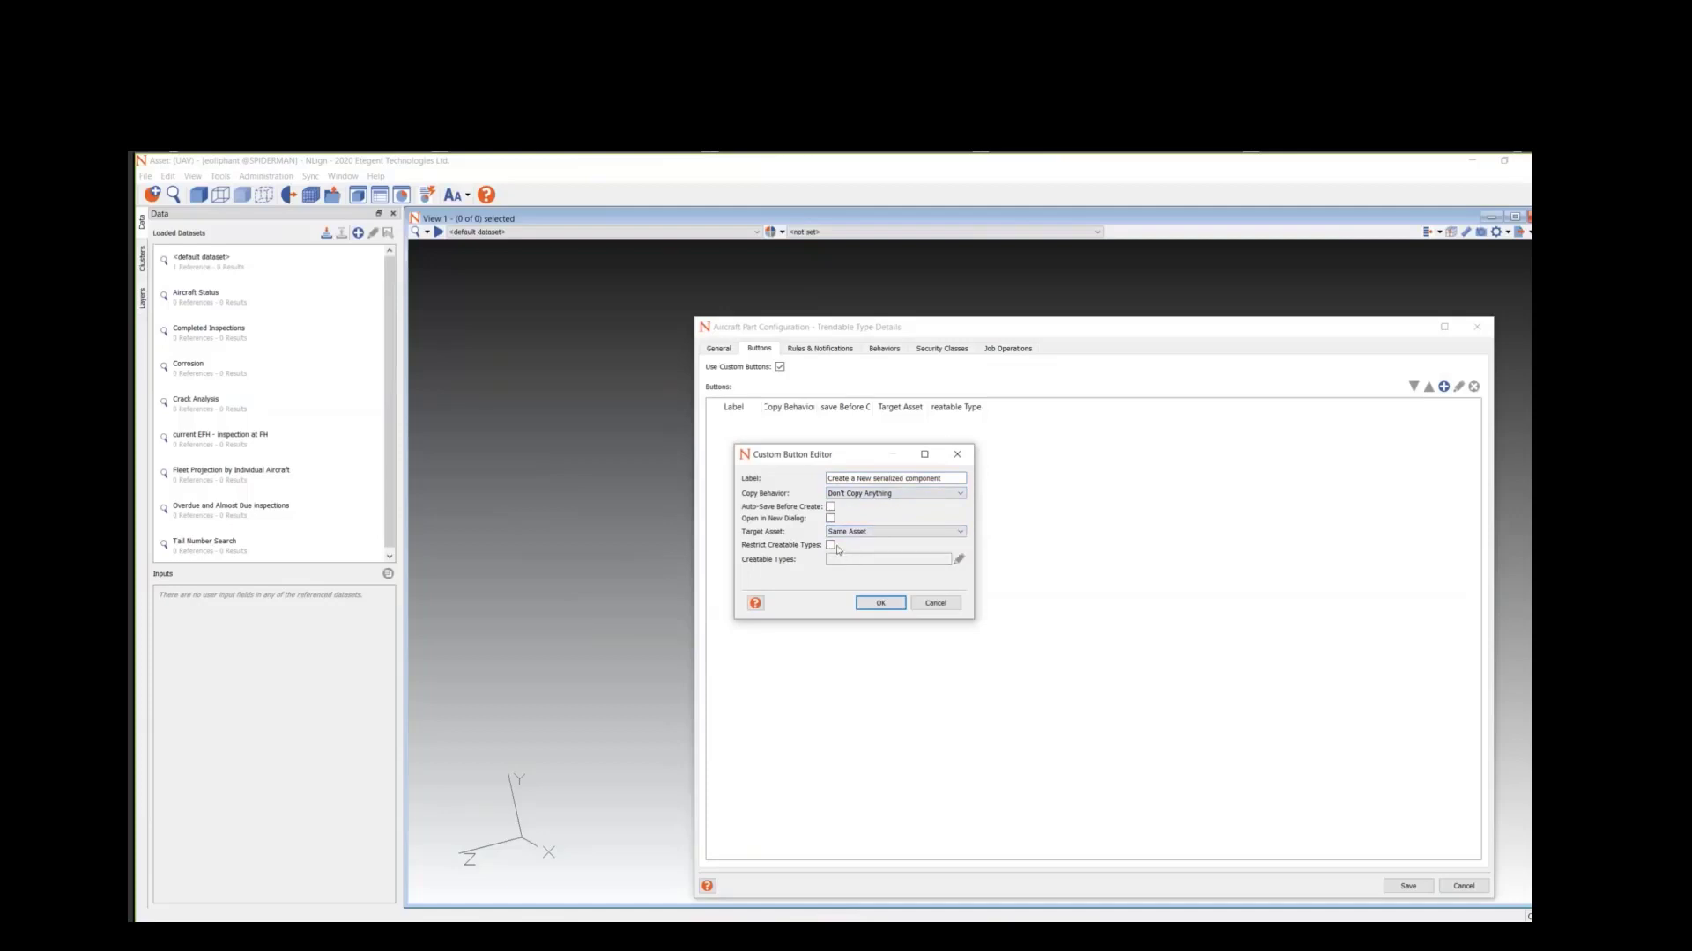
{"action": "left_click", "coordinate": [830, 545]}
- Relabel the custom button "New SN component", restrict its creatable types to Serialized Component, and accept the button
{"action": "key", "text": "shift+Home"}
{"action": "key", "text": "BackSpace"}
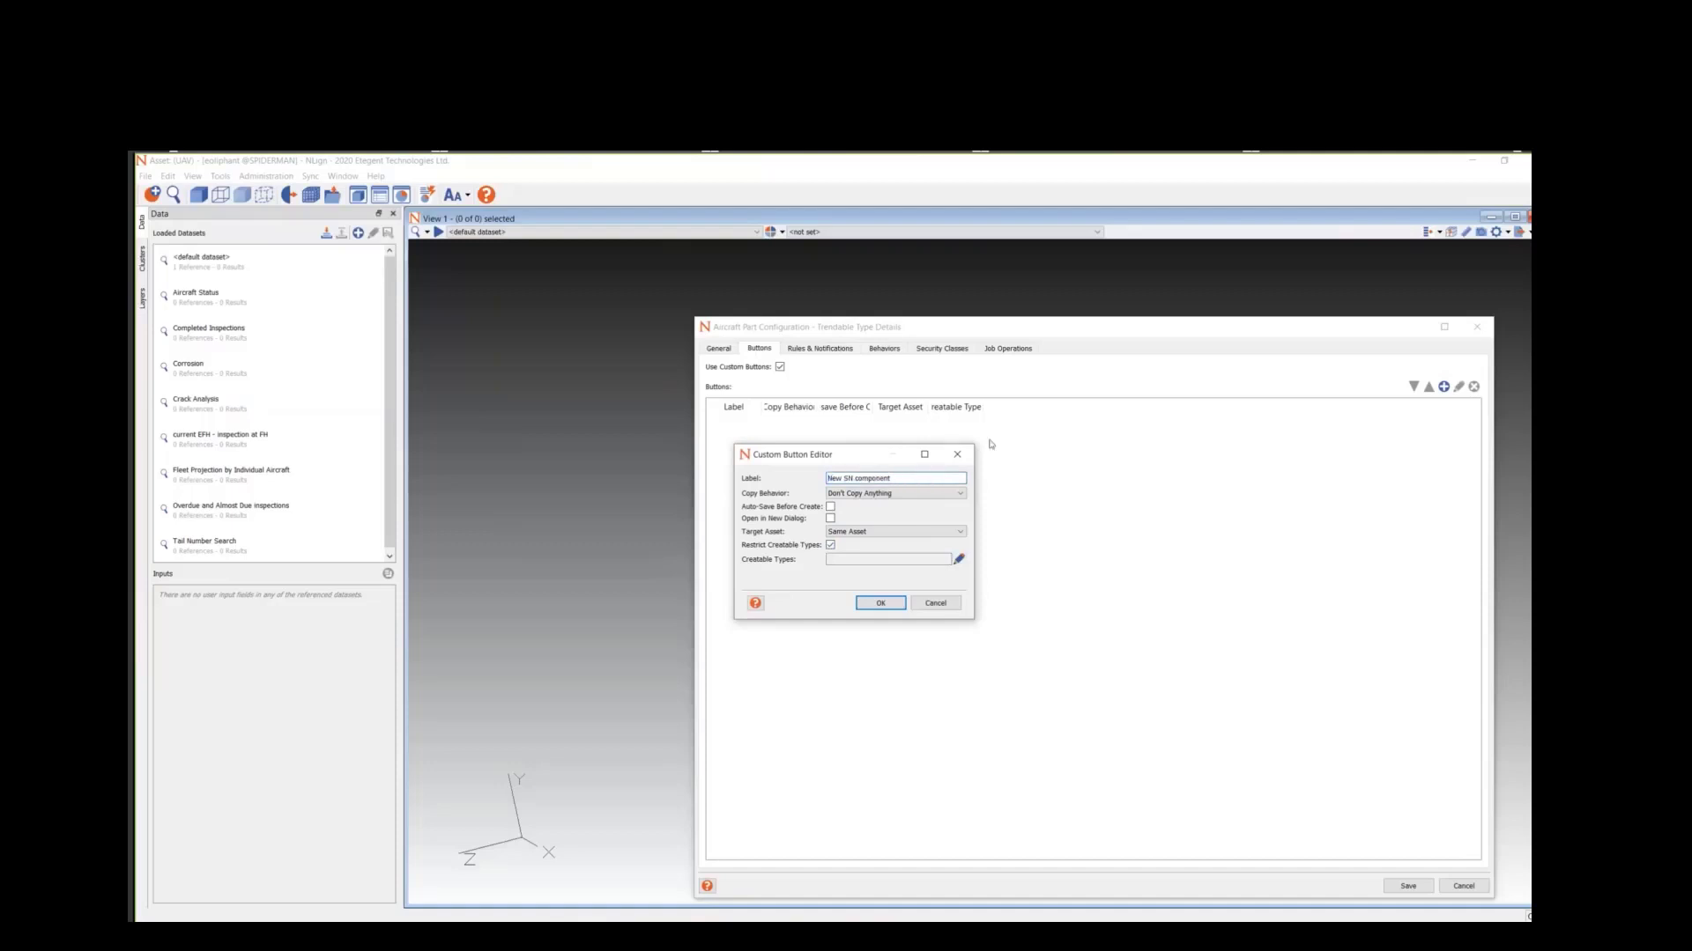
{"action": "left_click", "coordinate": [958, 558]}
{"action": "scroll", "coordinate": [1081, 509], "scroll_direction": "down", "scroll_amount": 2}
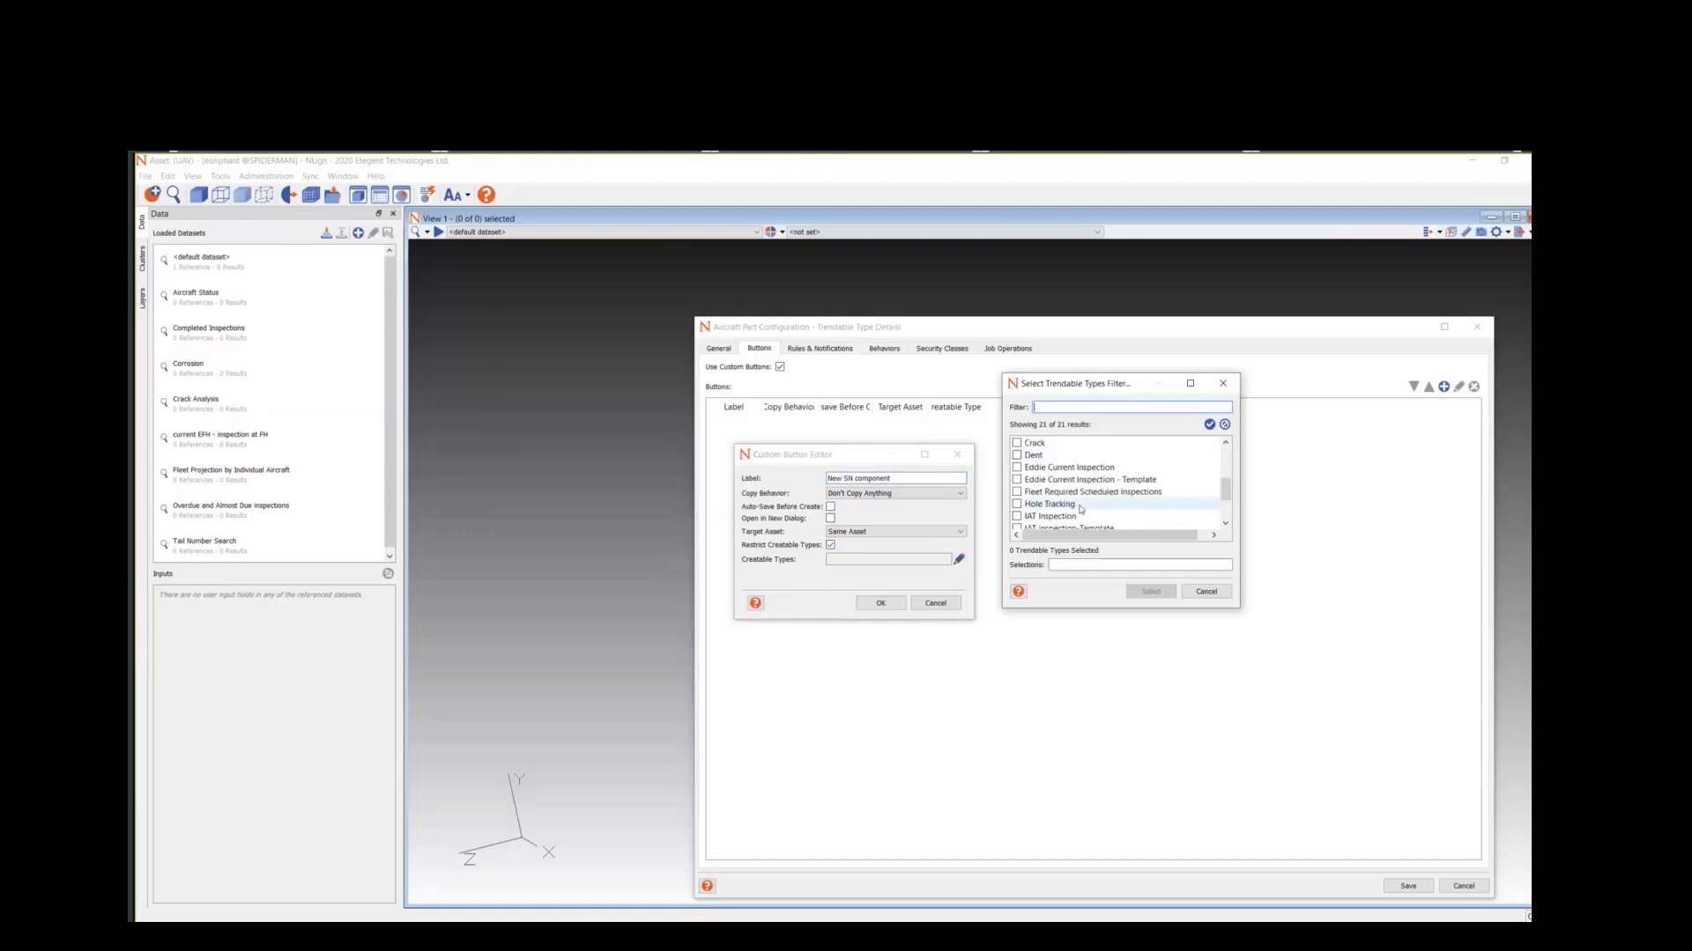
{"action": "scroll", "coordinate": [1081, 509], "scroll_direction": "down", "scroll_amount": 2}
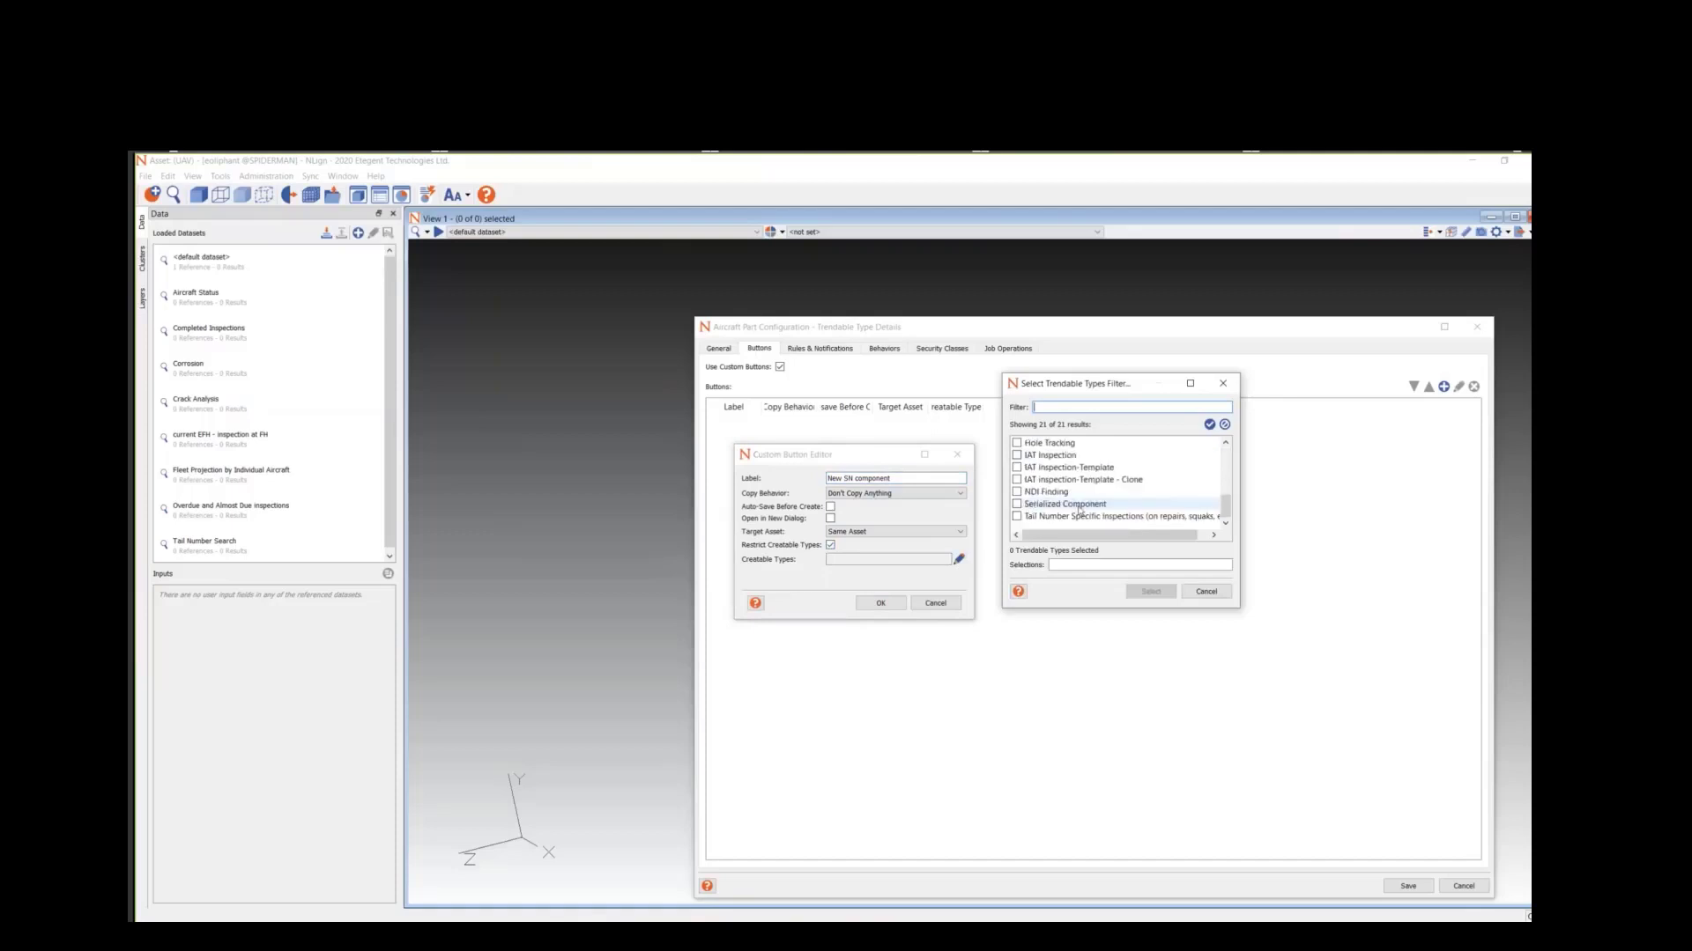
{"action": "left_click", "coordinate": [1017, 505]}
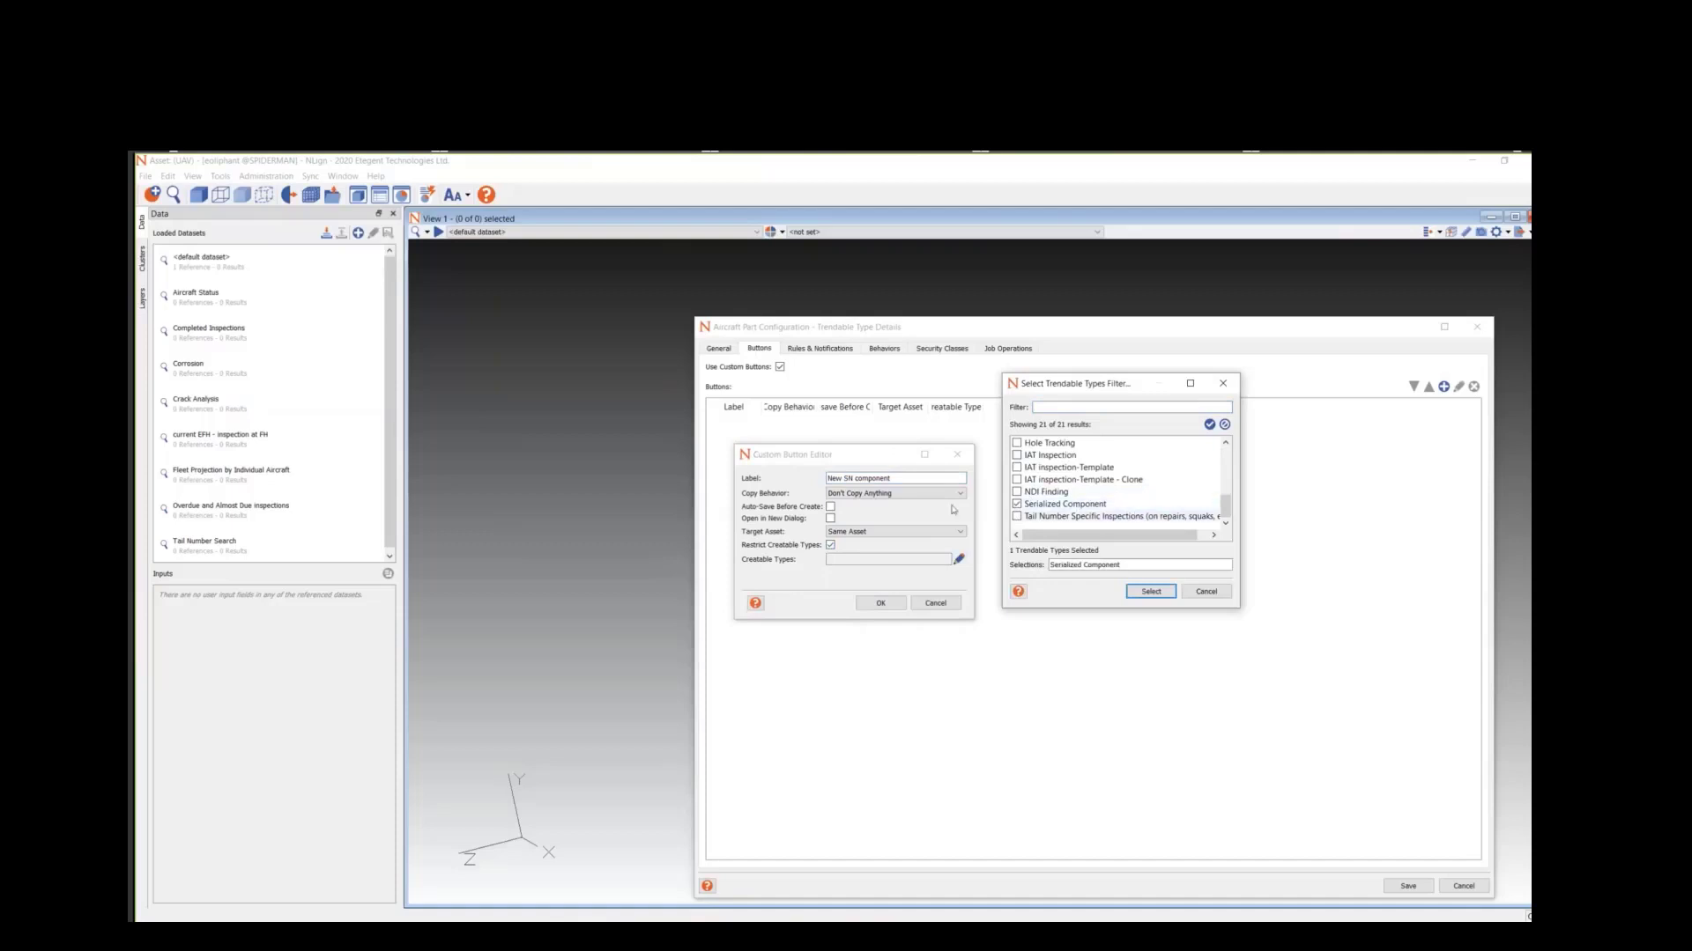
{"action": "left_click", "coordinate": [1161, 597]}
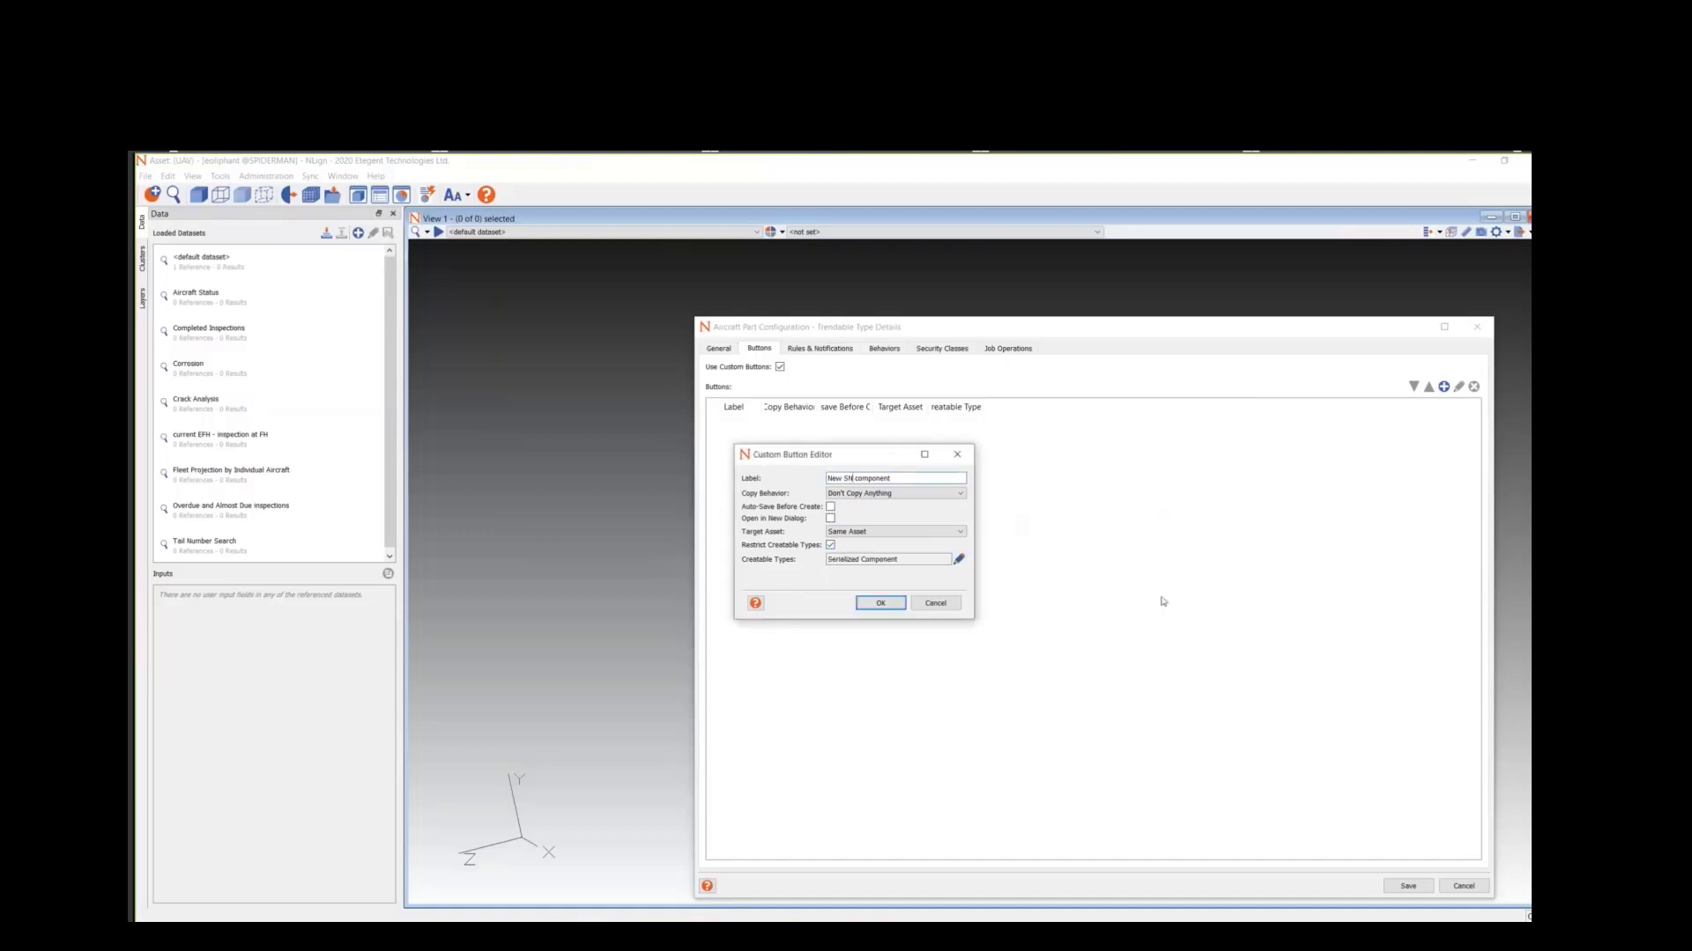
{"action": "left_click", "coordinate": [881, 603]}
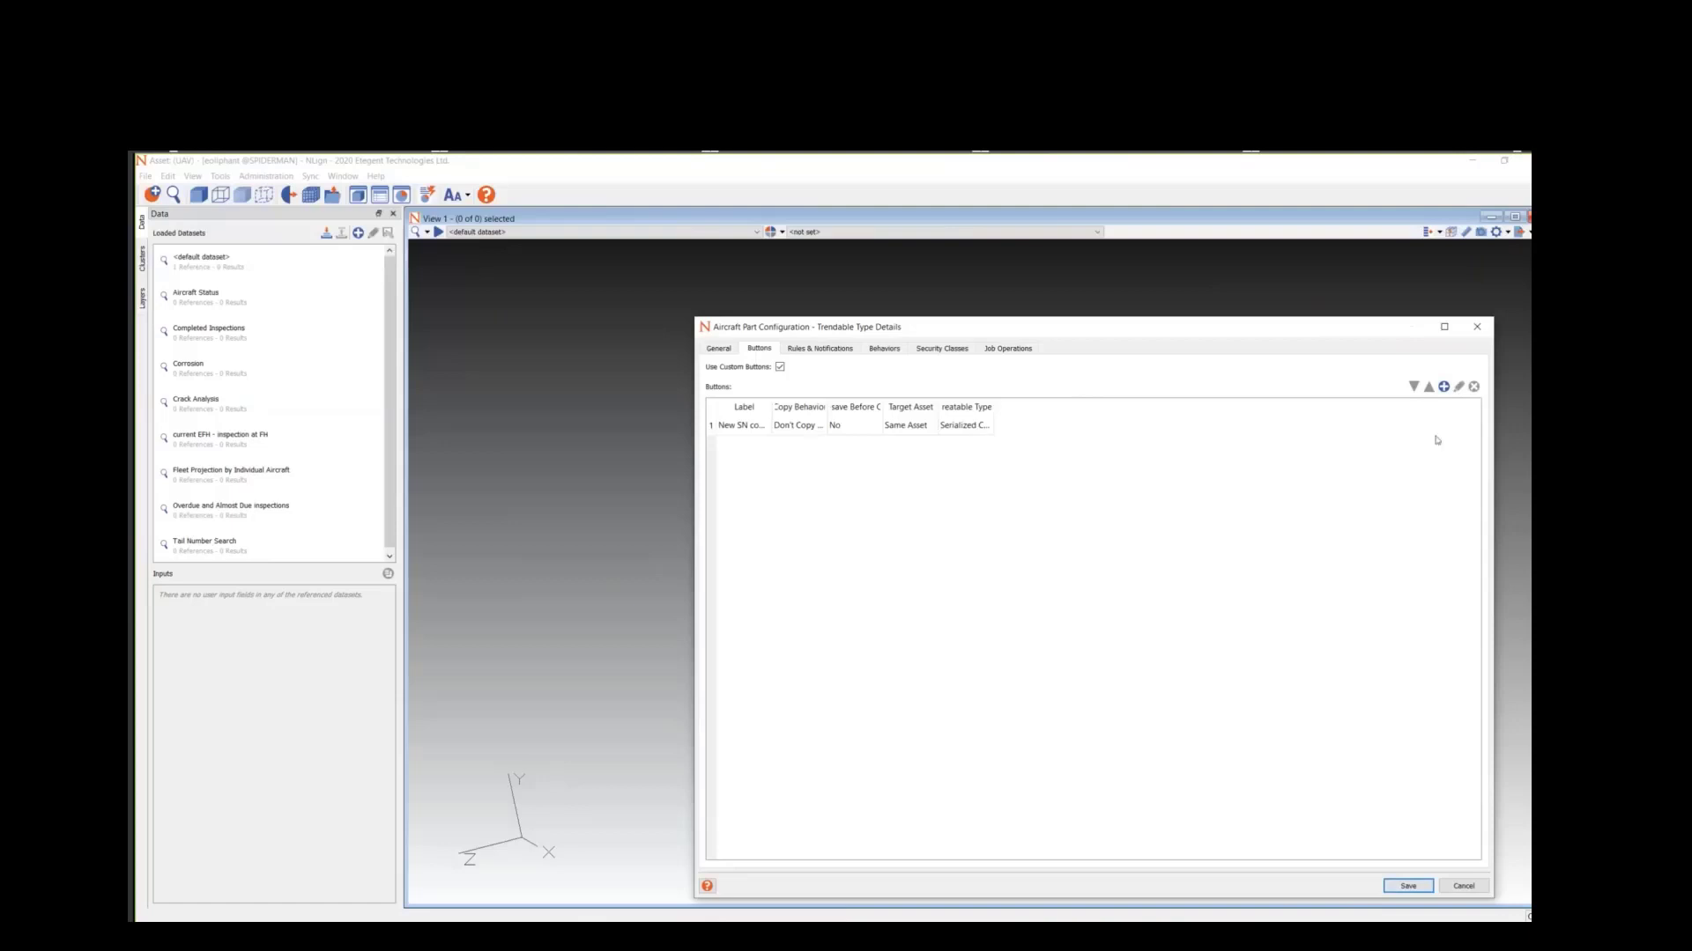
- Add a second custom button labelled "Duplicate" and set its copy behavior to Copy Everything
{"action": "left_click", "coordinate": [1443, 387]}
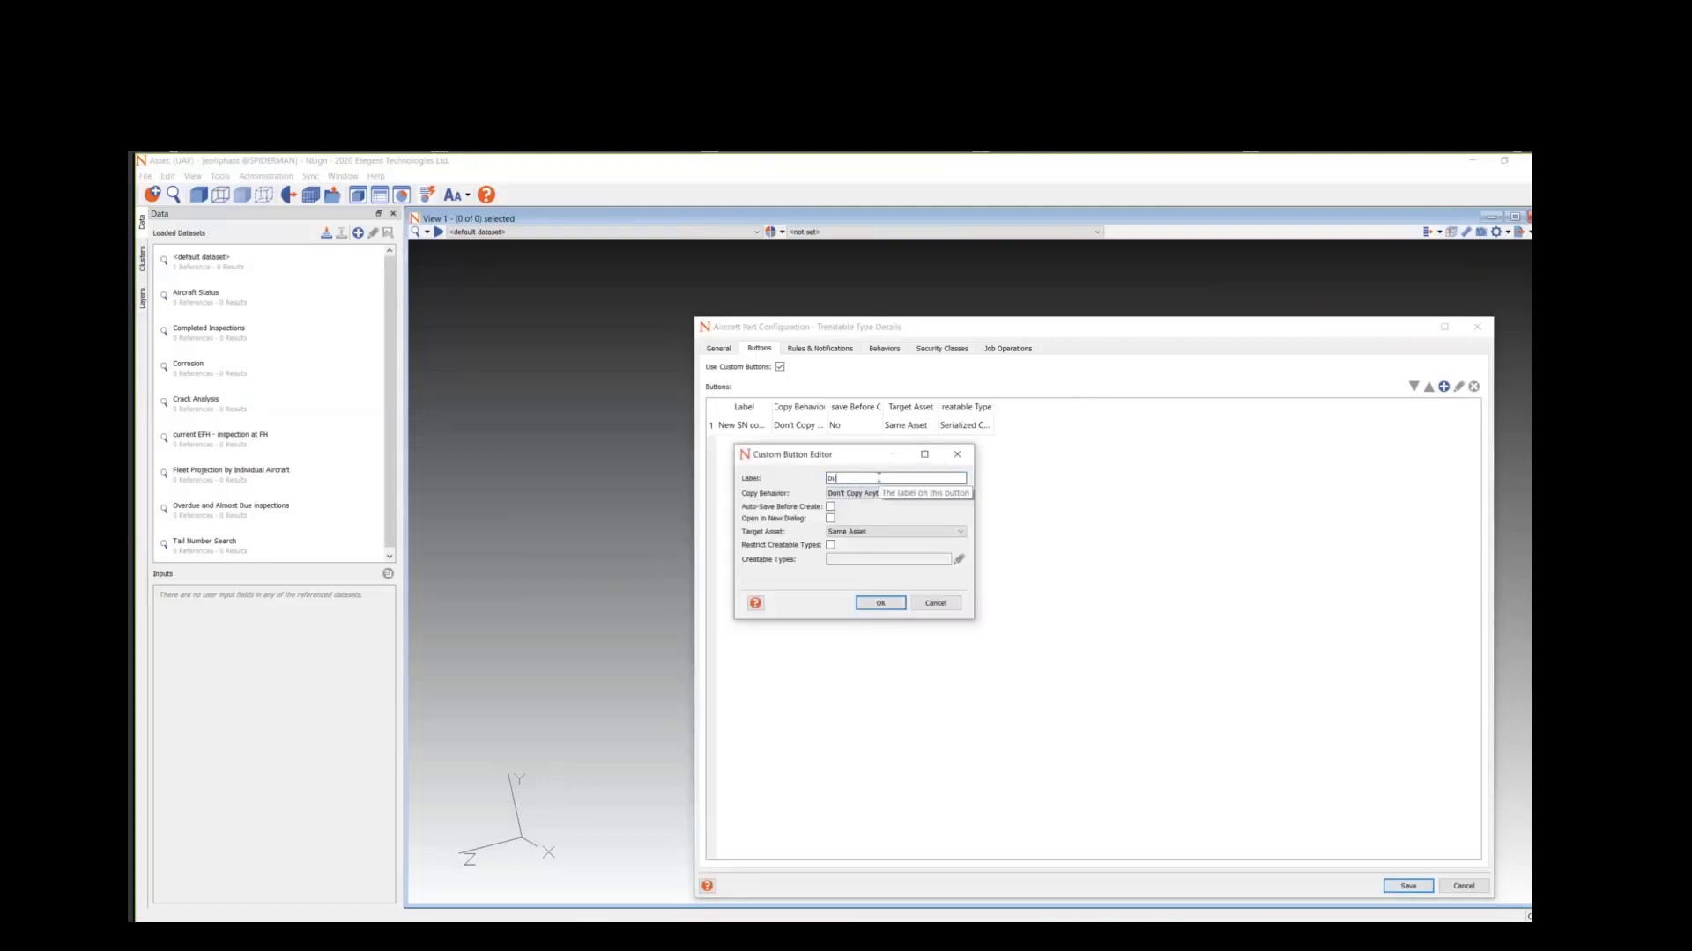
{"action": "type", "text": "Duplicate"}
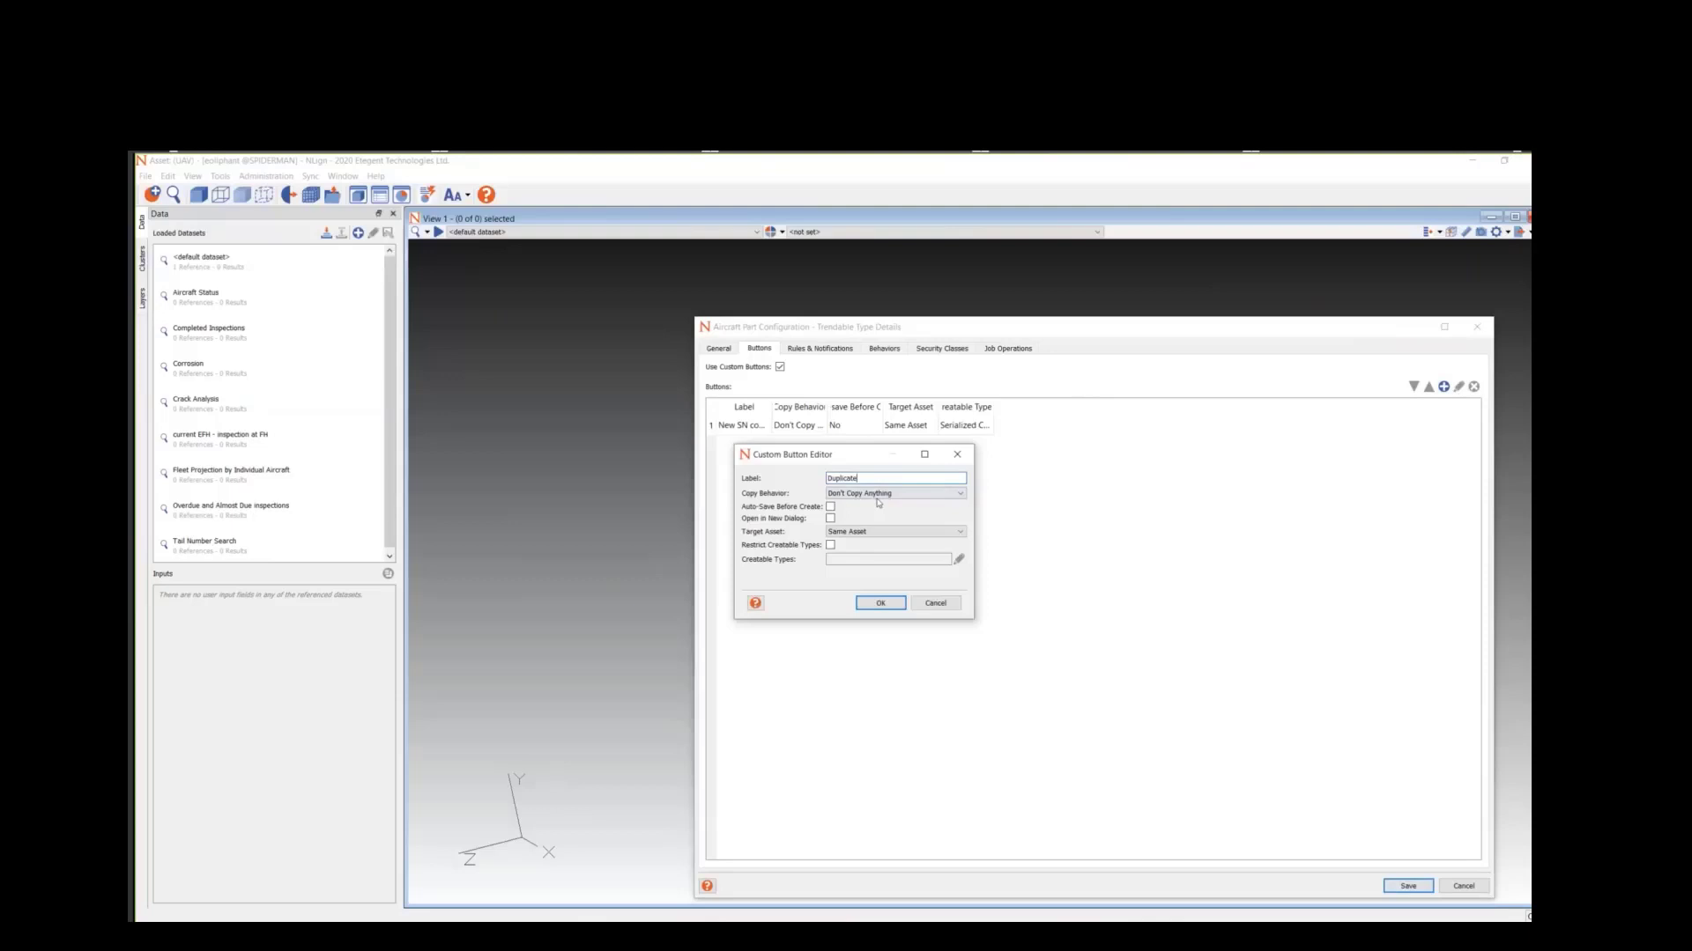
{"action": "left_click", "coordinate": [878, 494]}
{"action": "left_click", "coordinate": [869, 509]}
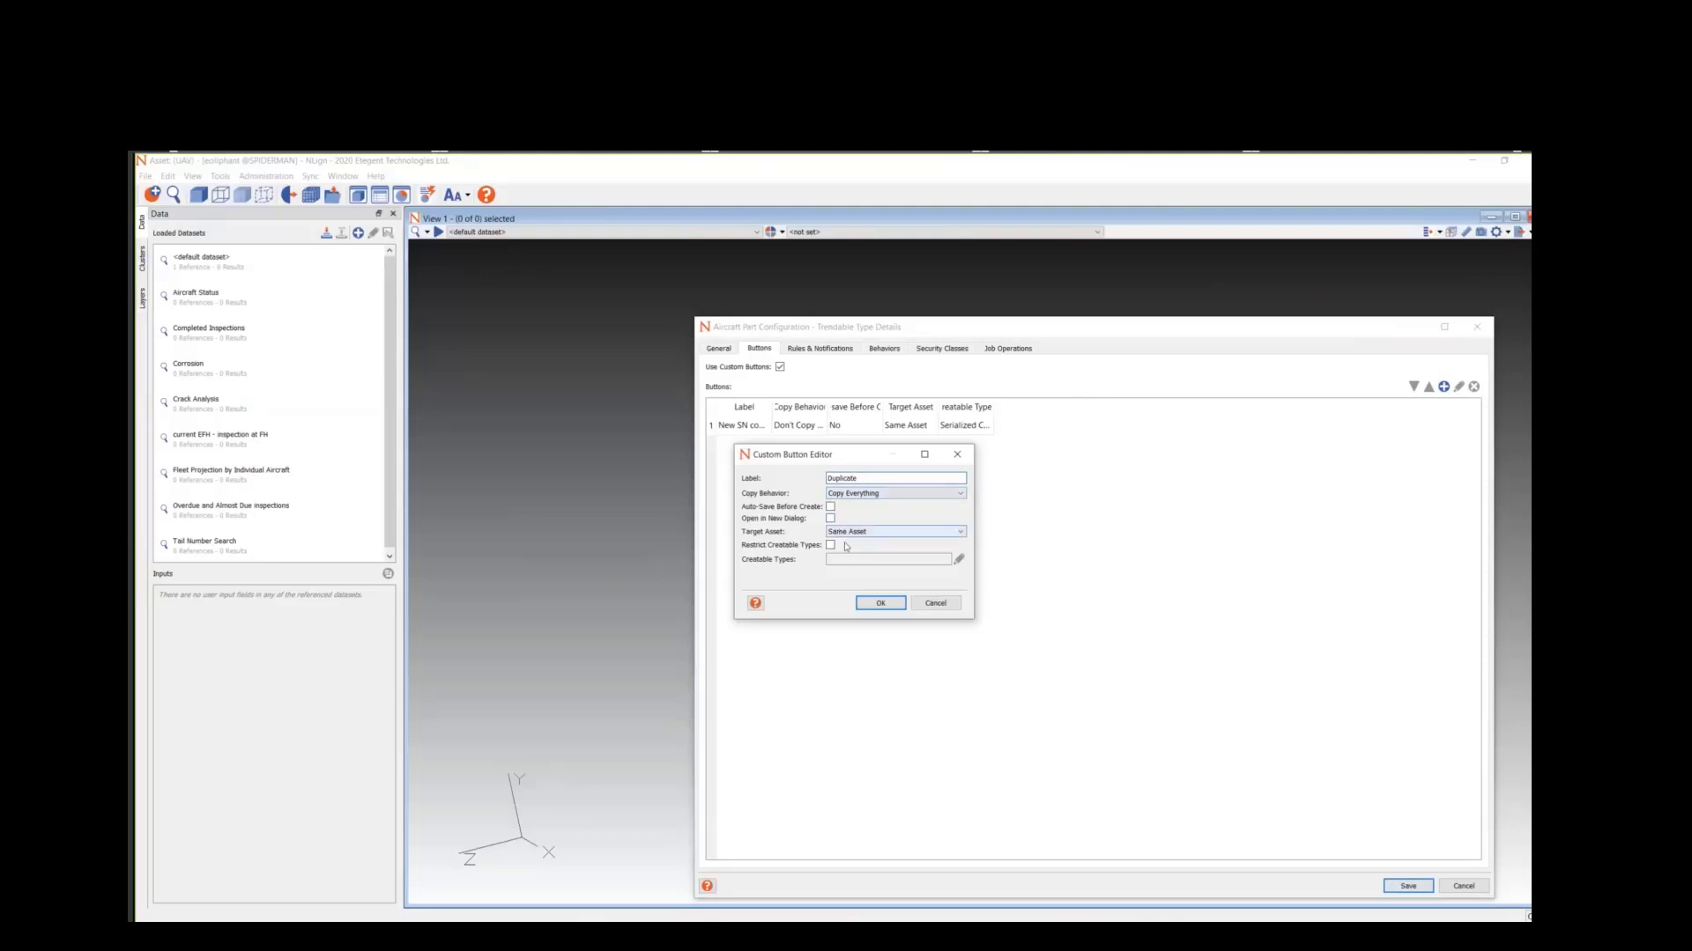
- Restrict the Duplicate button's creatable types to Aircraft Part Configuration and accept the button
{"action": "left_click", "coordinate": [829, 545]}
{"action": "left_click", "coordinate": [958, 561]}
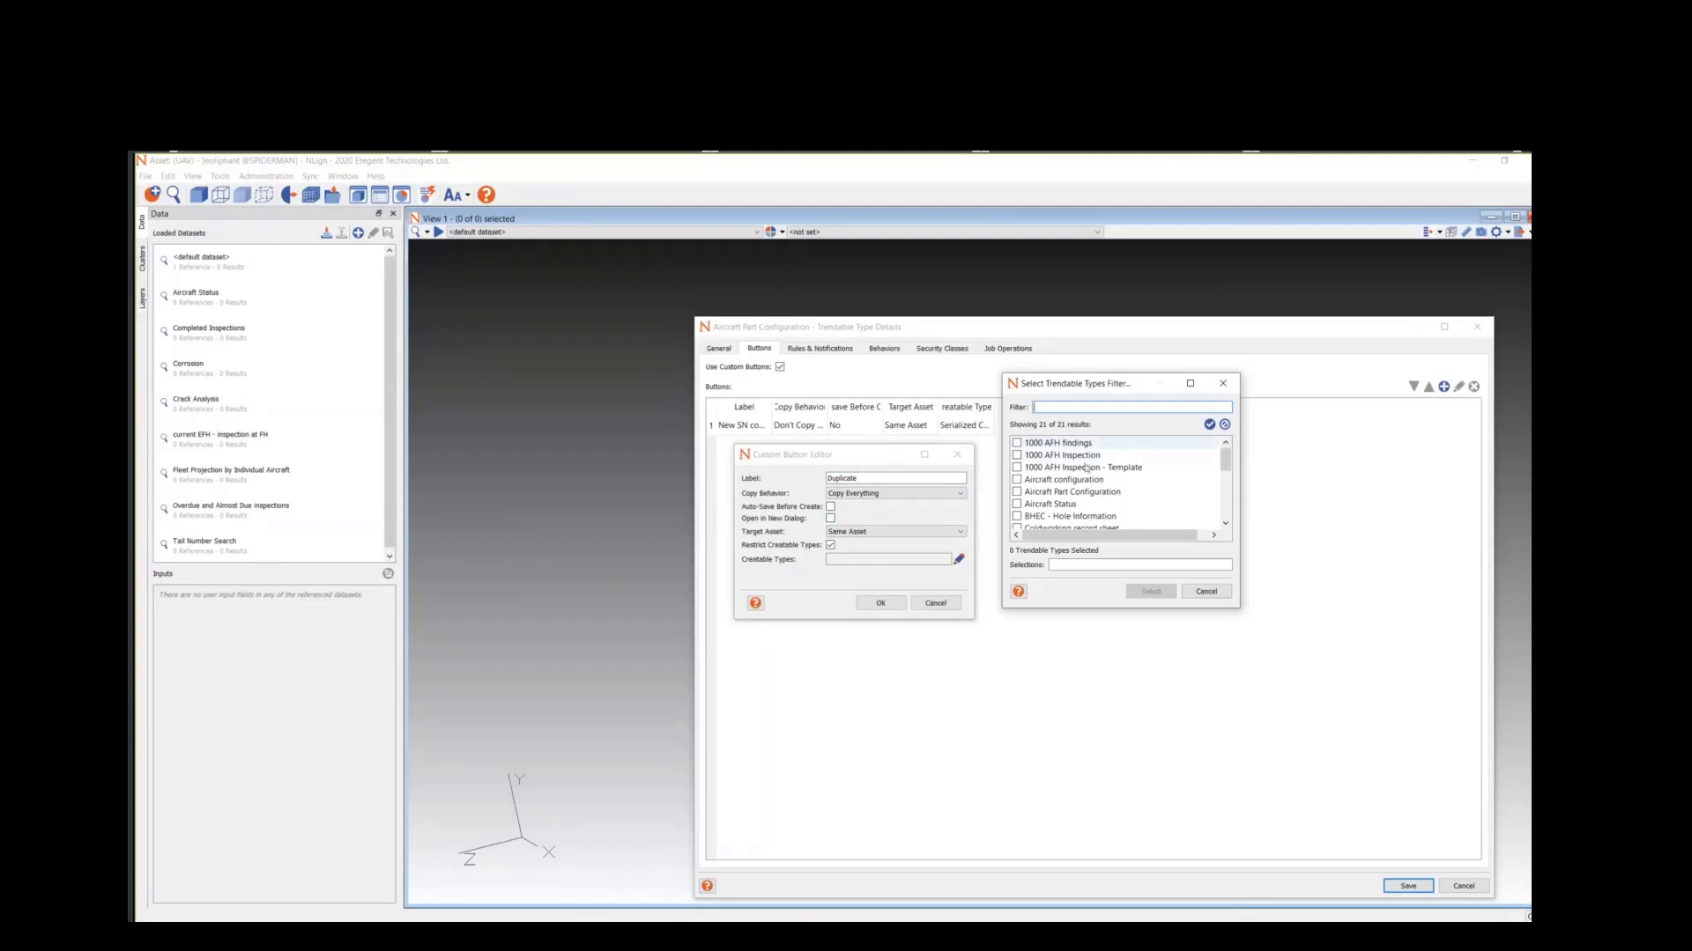
{"action": "left_click", "coordinate": [1029, 495]}
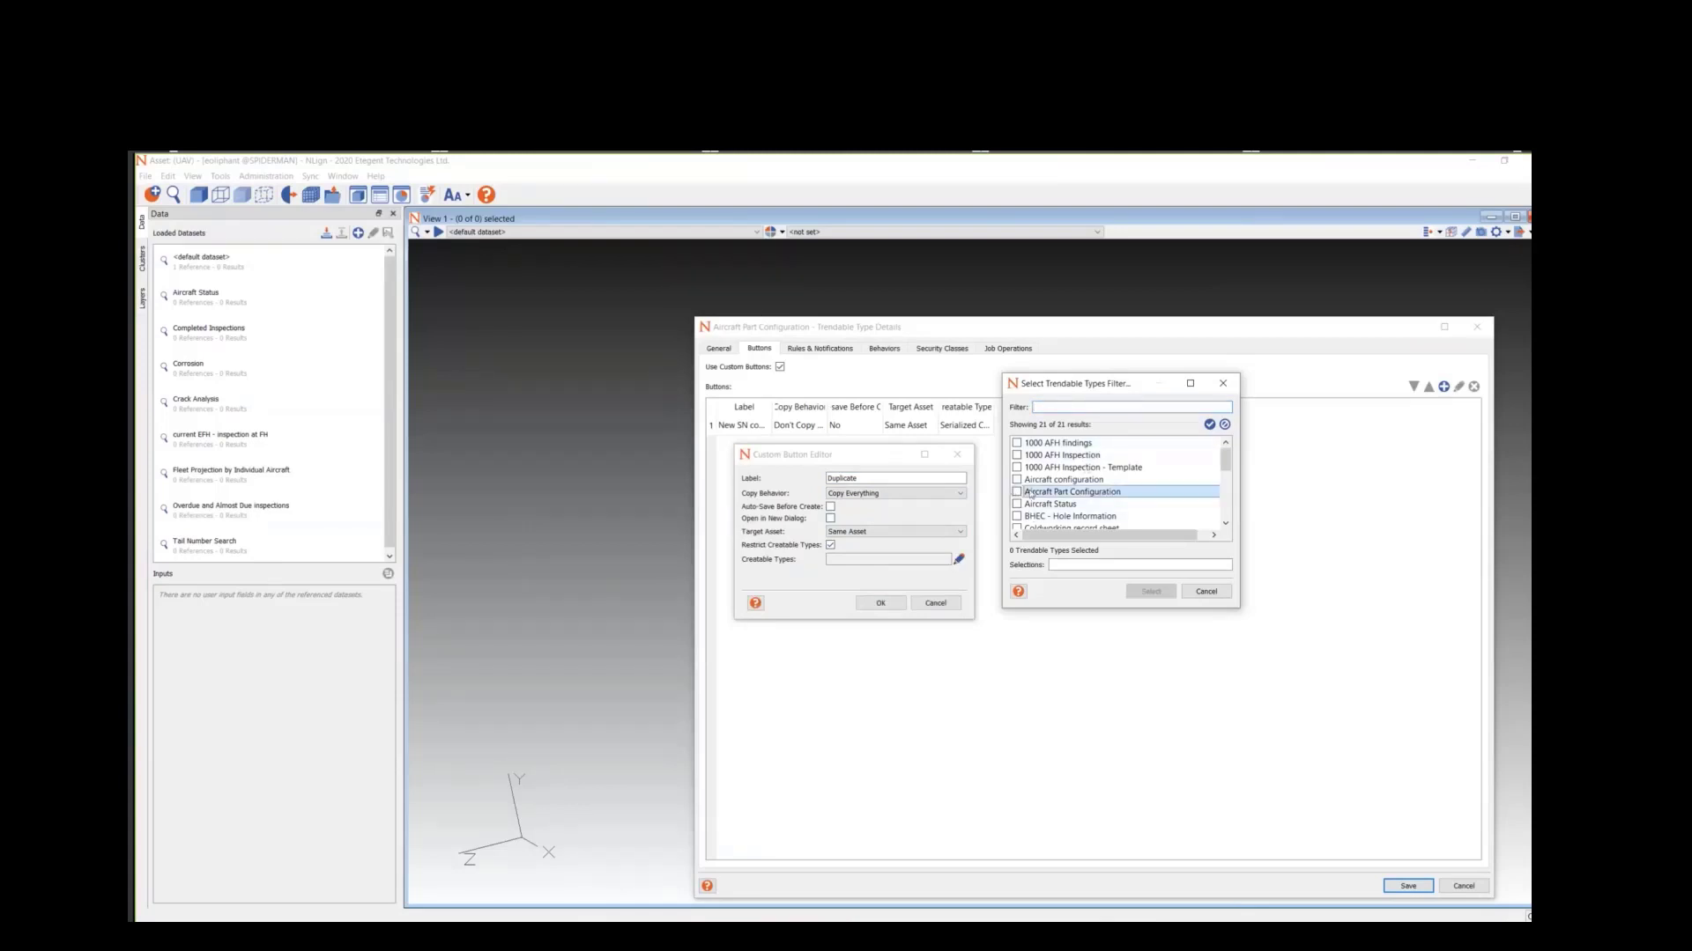
{"action": "left_click", "coordinate": [1017, 492]}
{"action": "left_click", "coordinate": [1150, 591]}
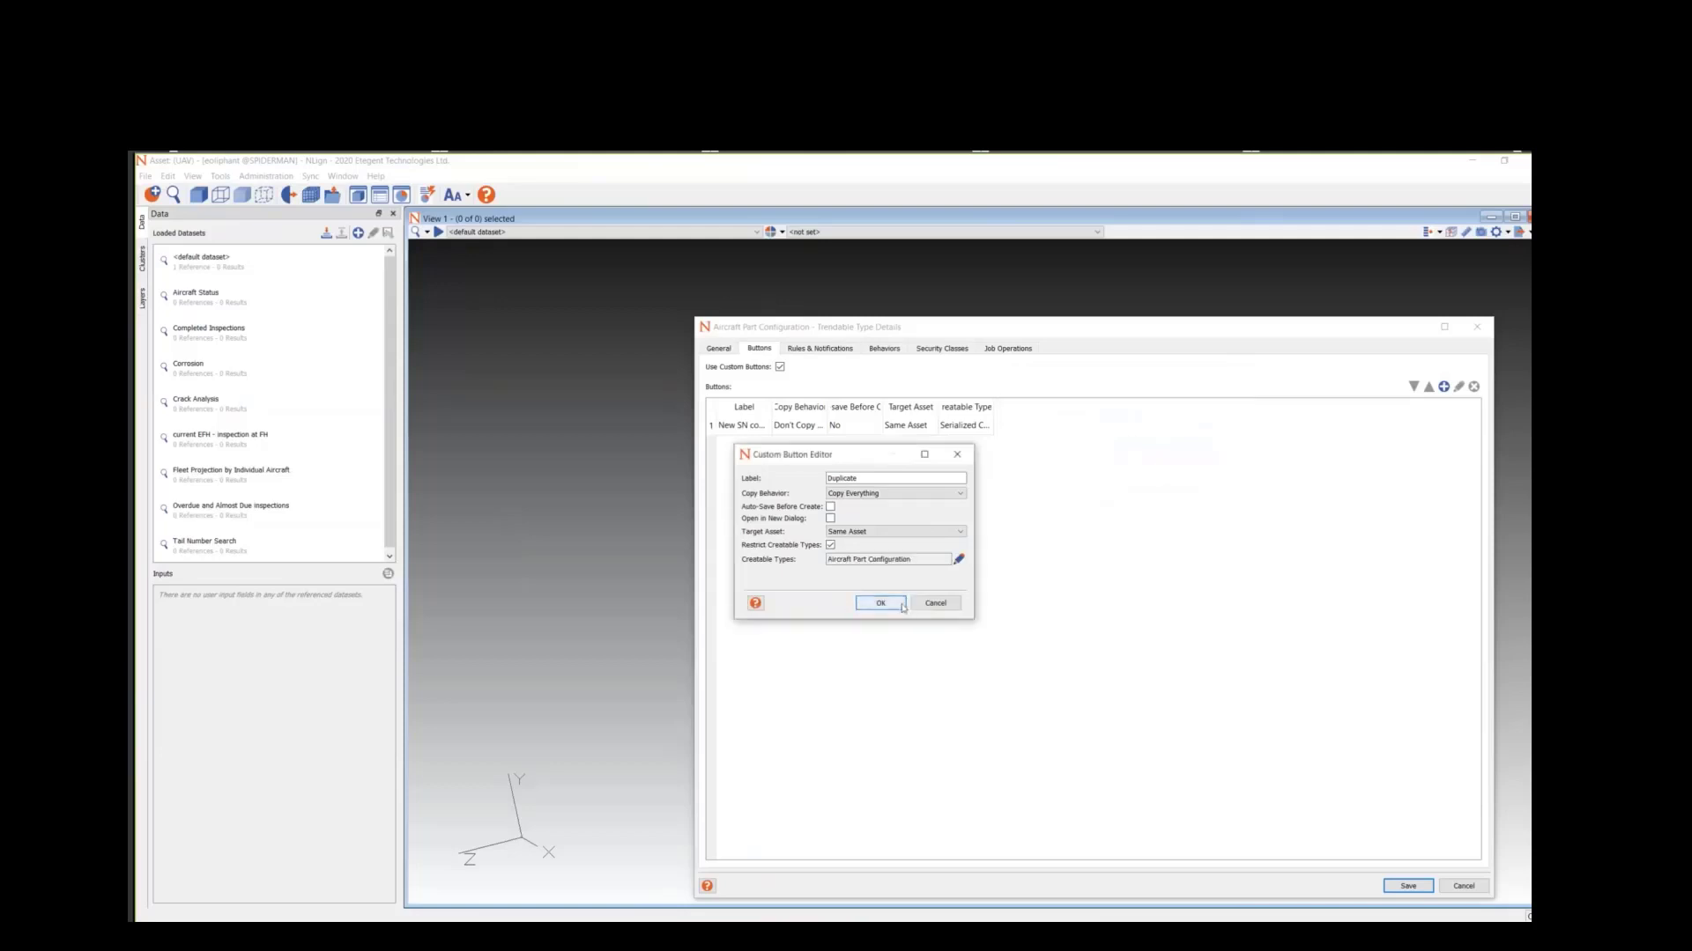
{"action": "left_click", "coordinate": [881, 604]}
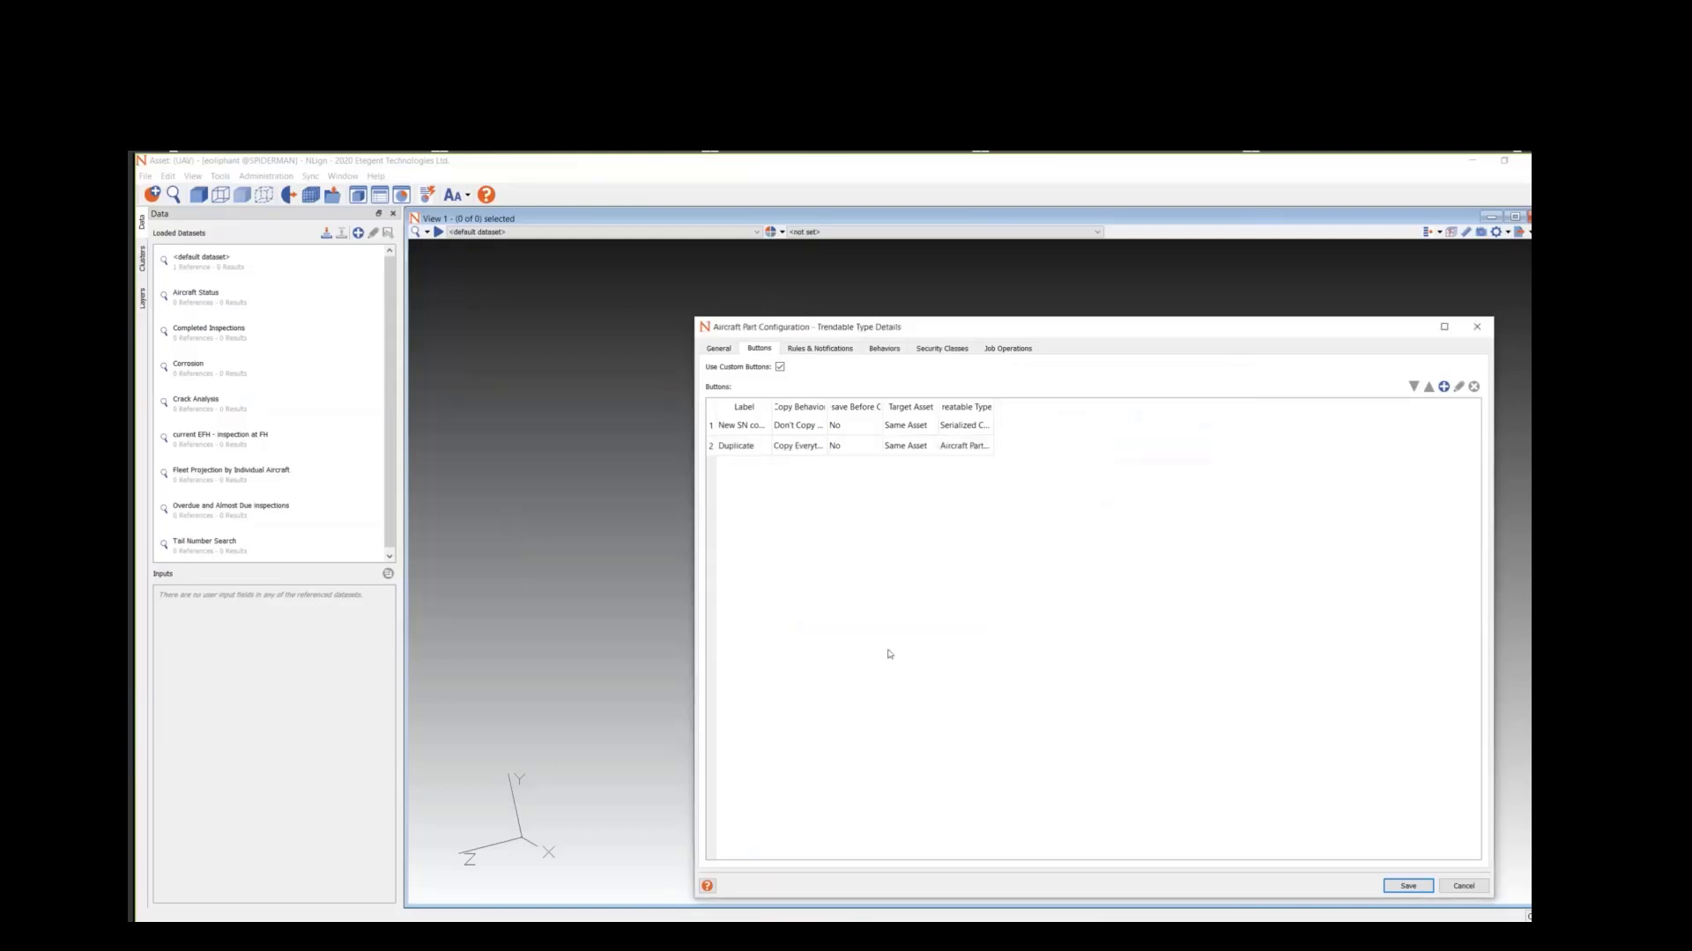
- Save the Aircraft Part Configuration type with its custom buttons and close the trendable type configuration
{"action": "left_click", "coordinate": [758, 446]}
{"action": "key", "text": "Up"}
{"action": "key", "text": "Down"}
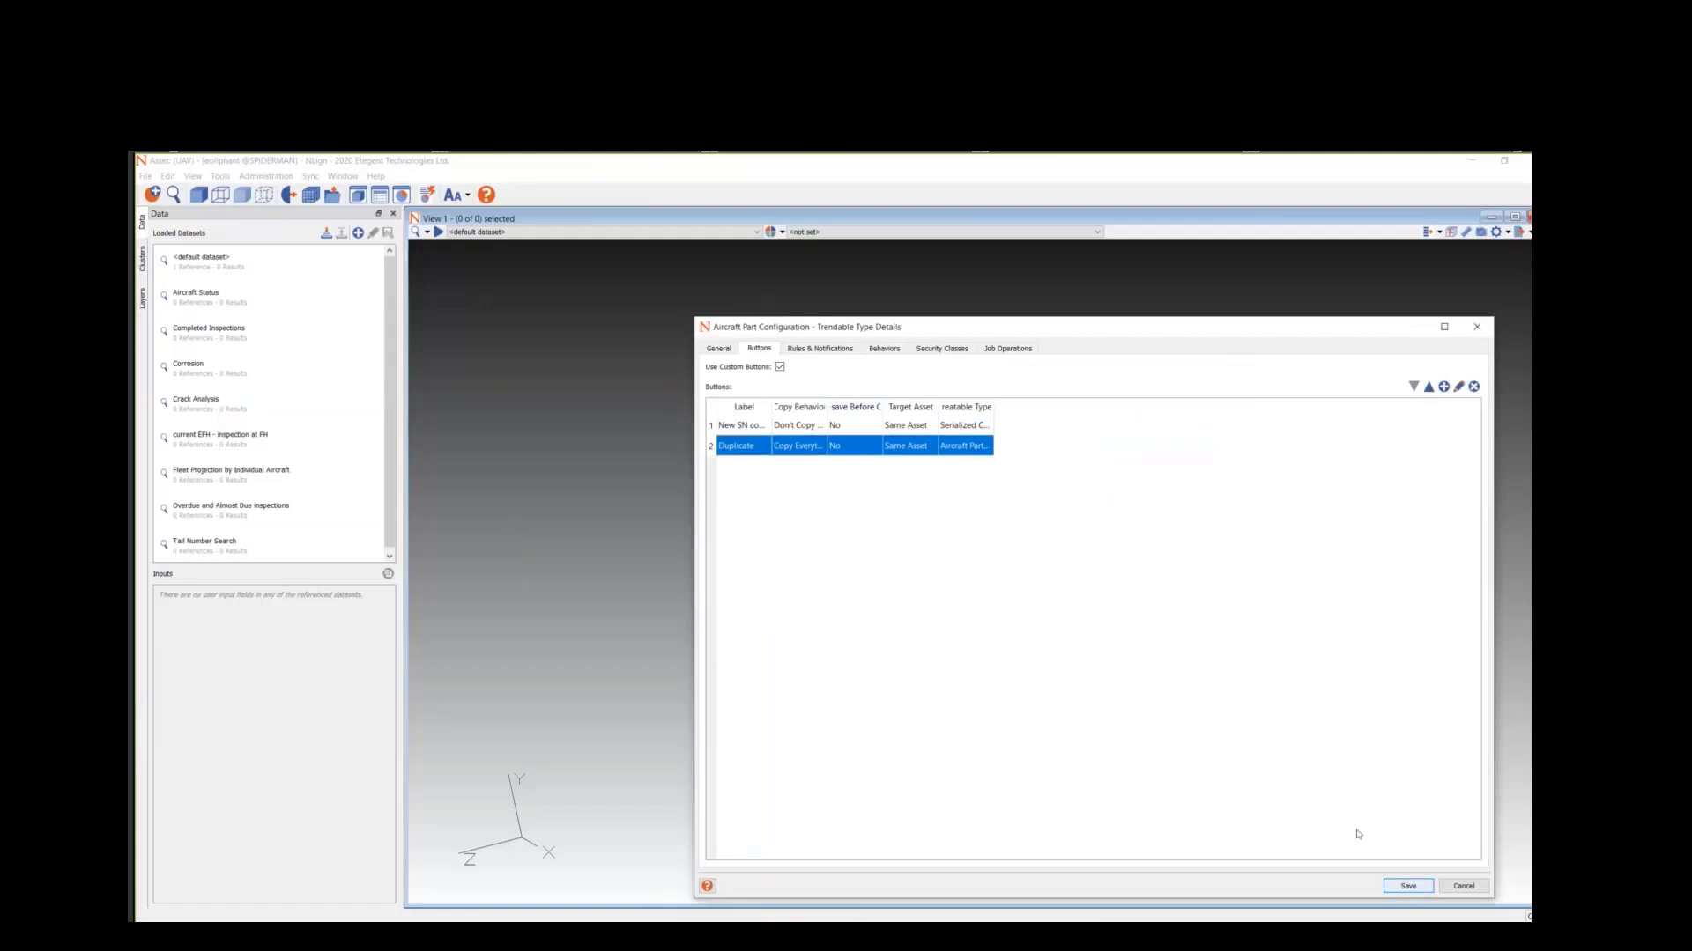
{"action": "key", "text": "Return"}
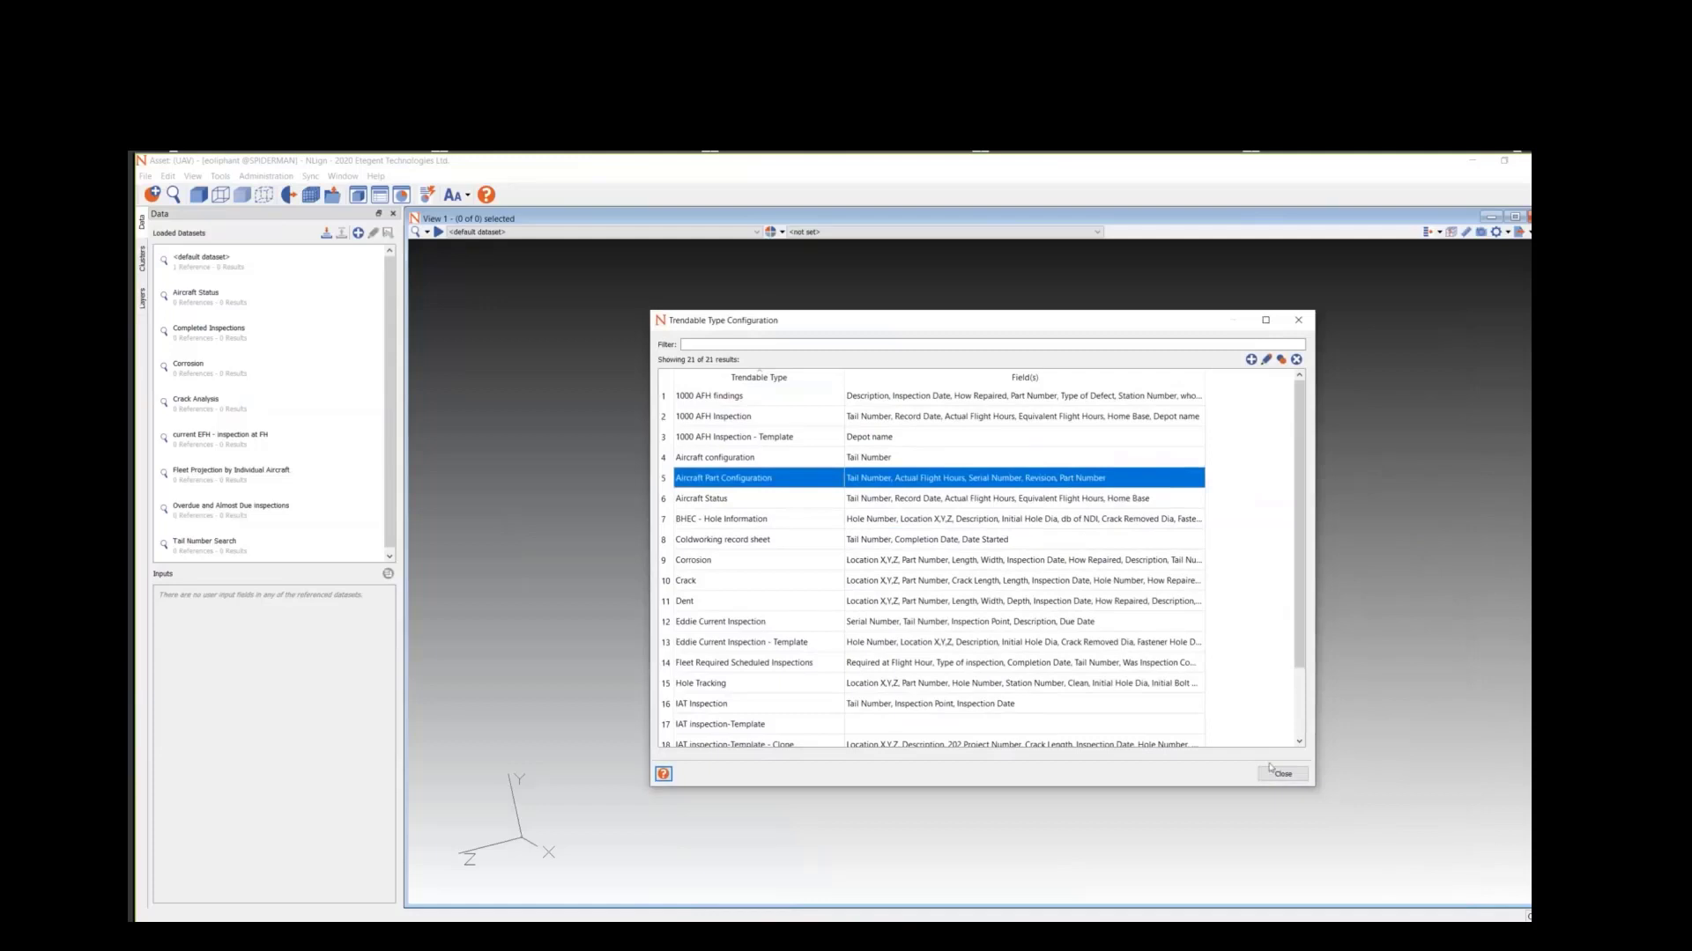
{"action": "left_click", "coordinate": [1425, 795]}
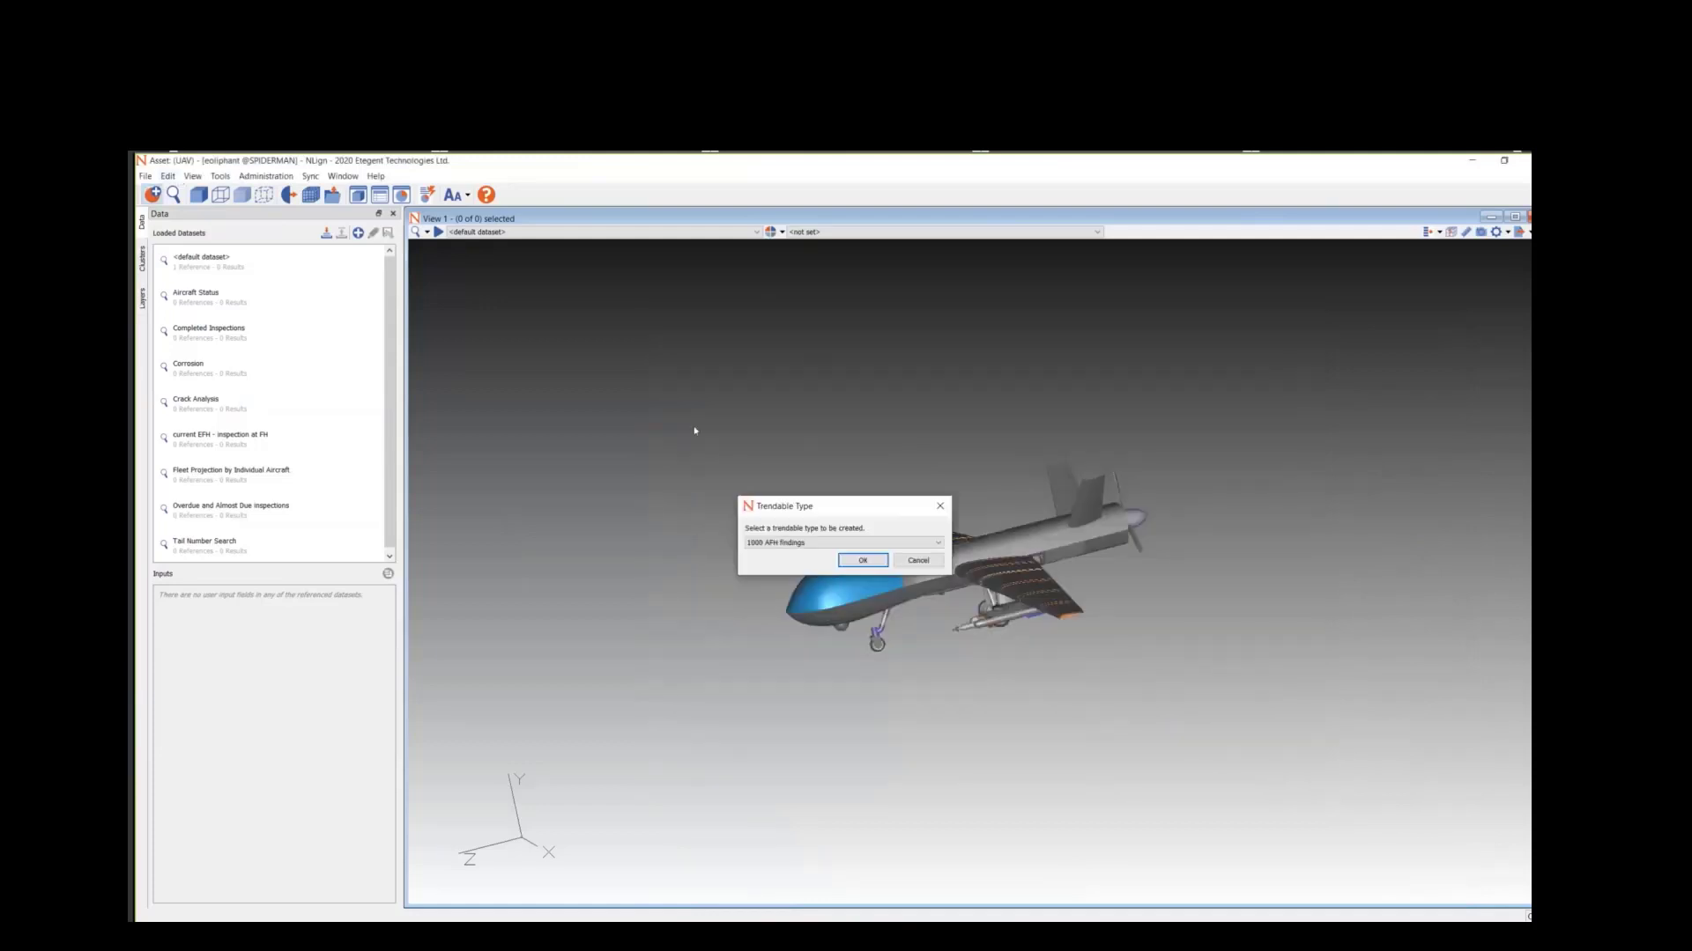
- Open a new Aircraft Part Configuration trendable and view the serialized components available for it
{"action": "left_click", "coordinate": [812, 541]}
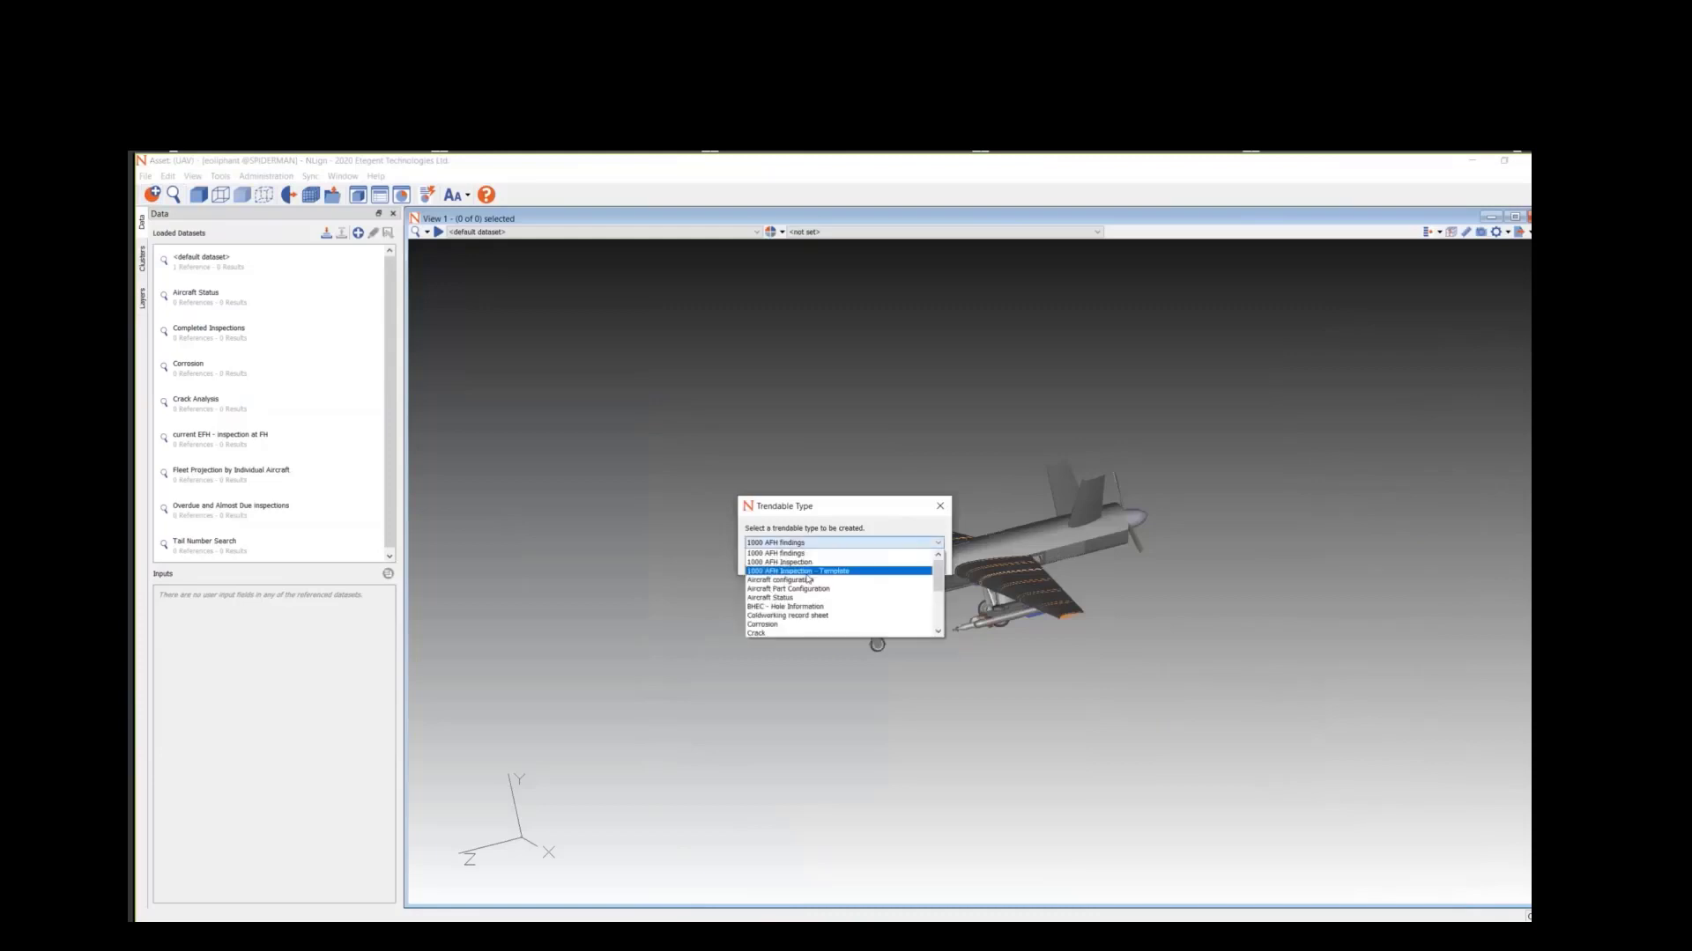
{"action": "left_click", "coordinate": [793, 561]}
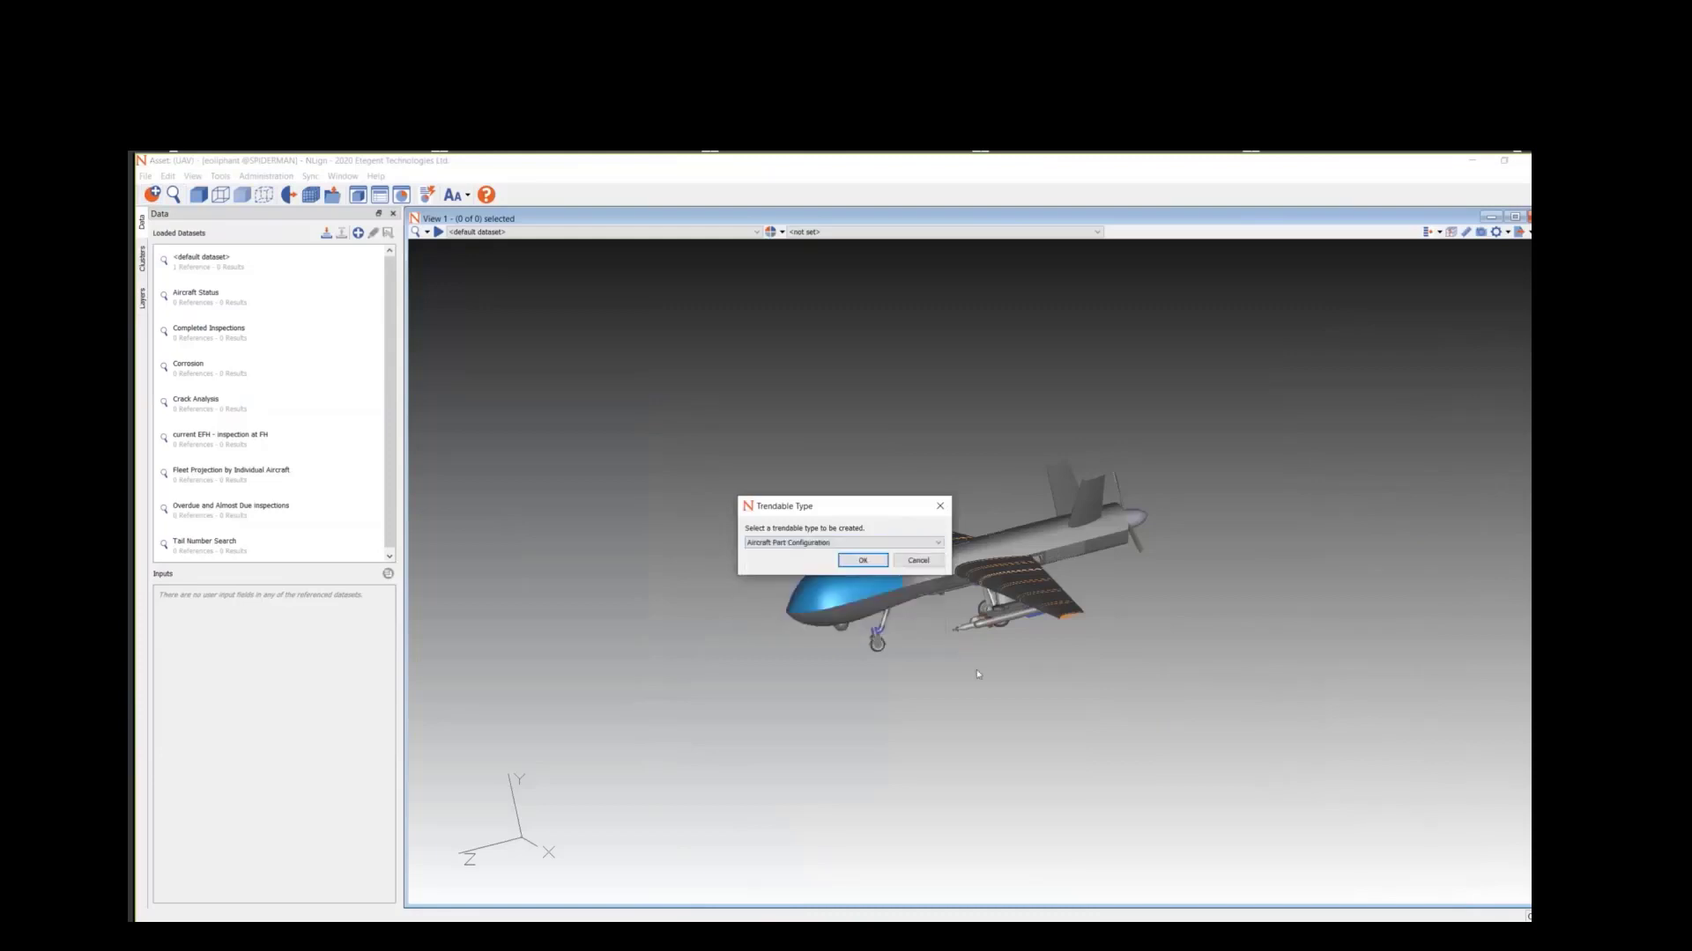
{"action": "left_click", "coordinate": [864, 565]}
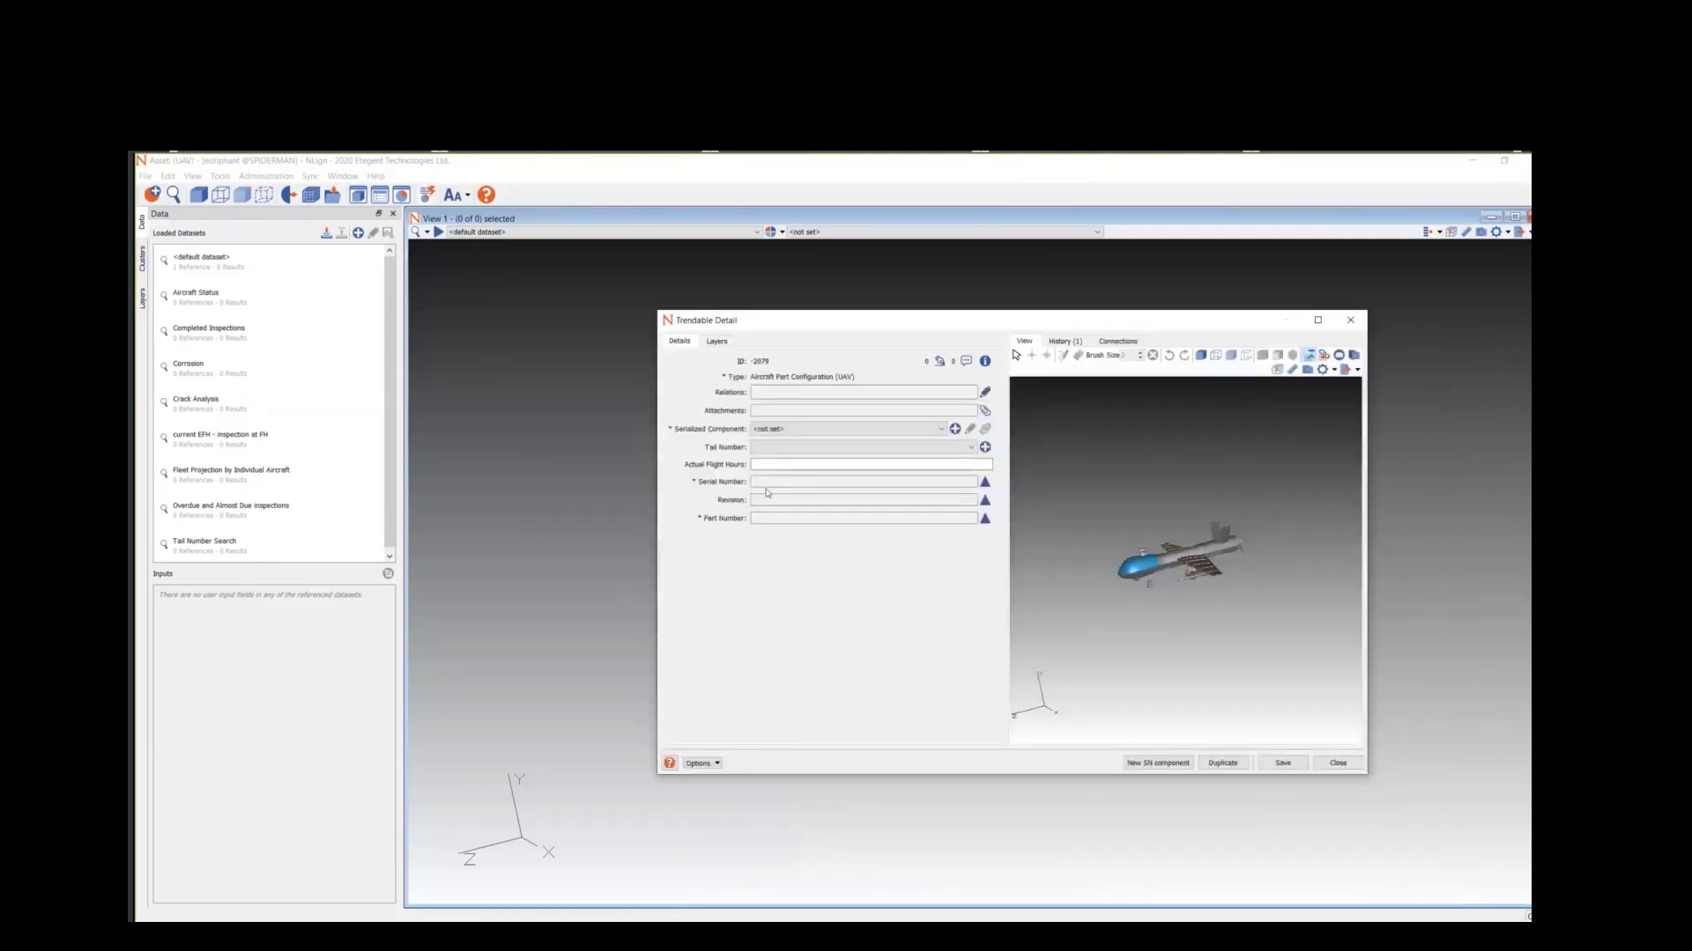
{"action": "left_click", "coordinate": [913, 430]}
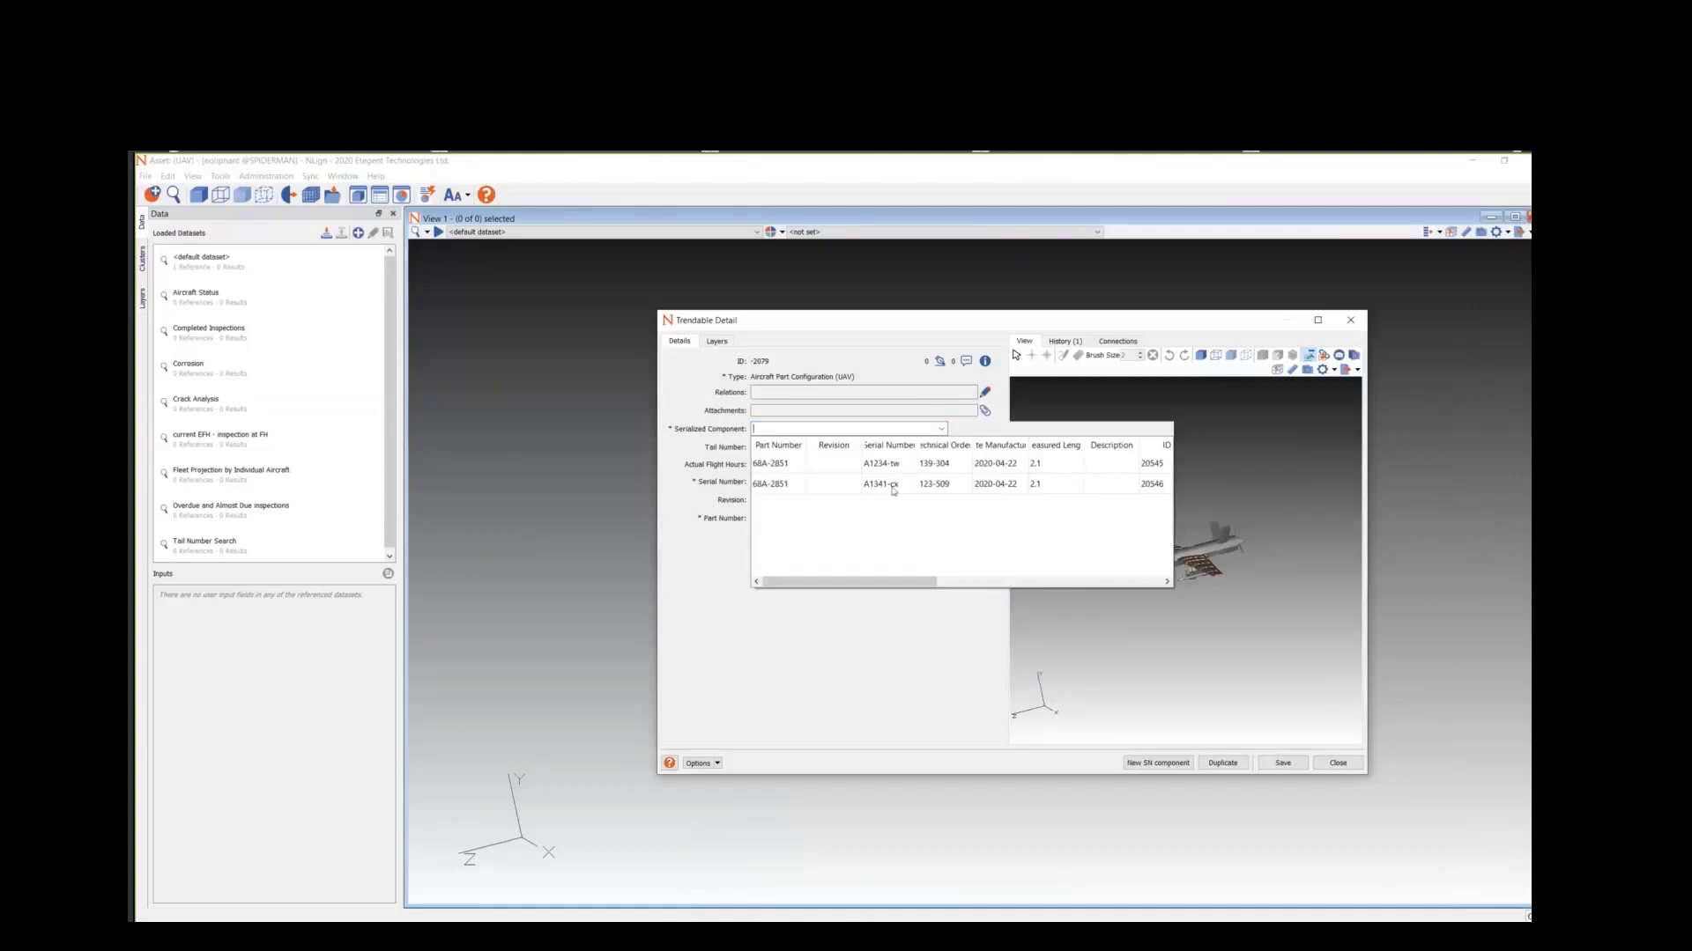
{"action": "key", "text": "Escape"}
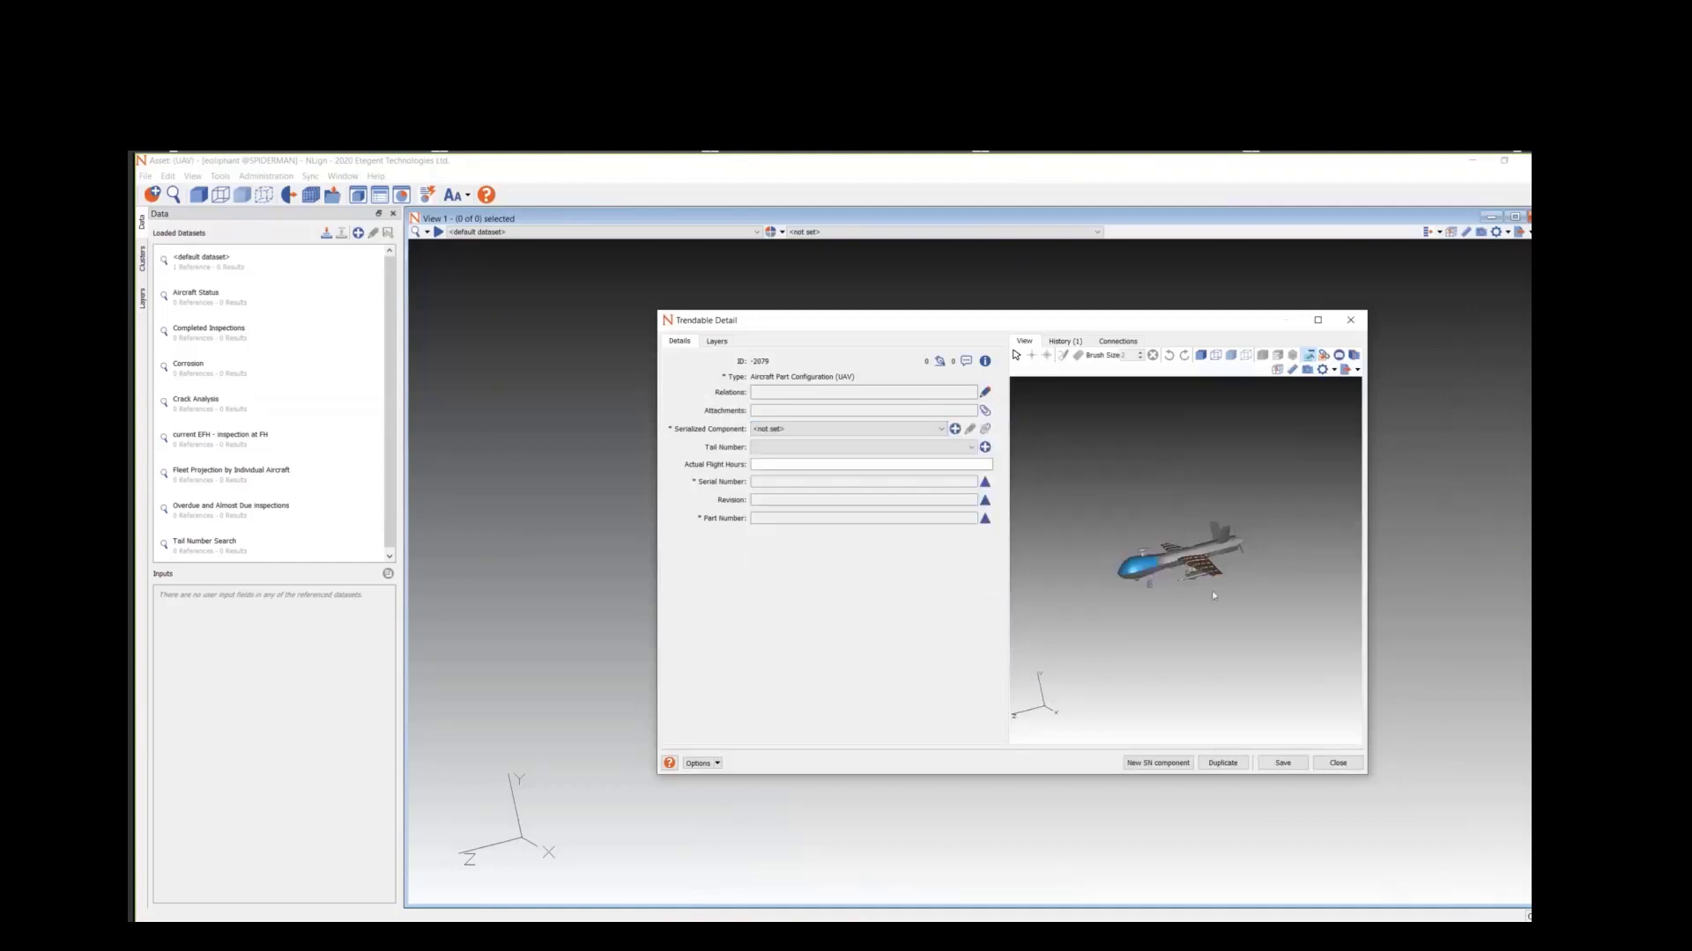
- Try the New SN component button, discarding unsaved changes, and close the blank Serialized Component form without saving
{"action": "left_click", "coordinate": [1159, 763]}
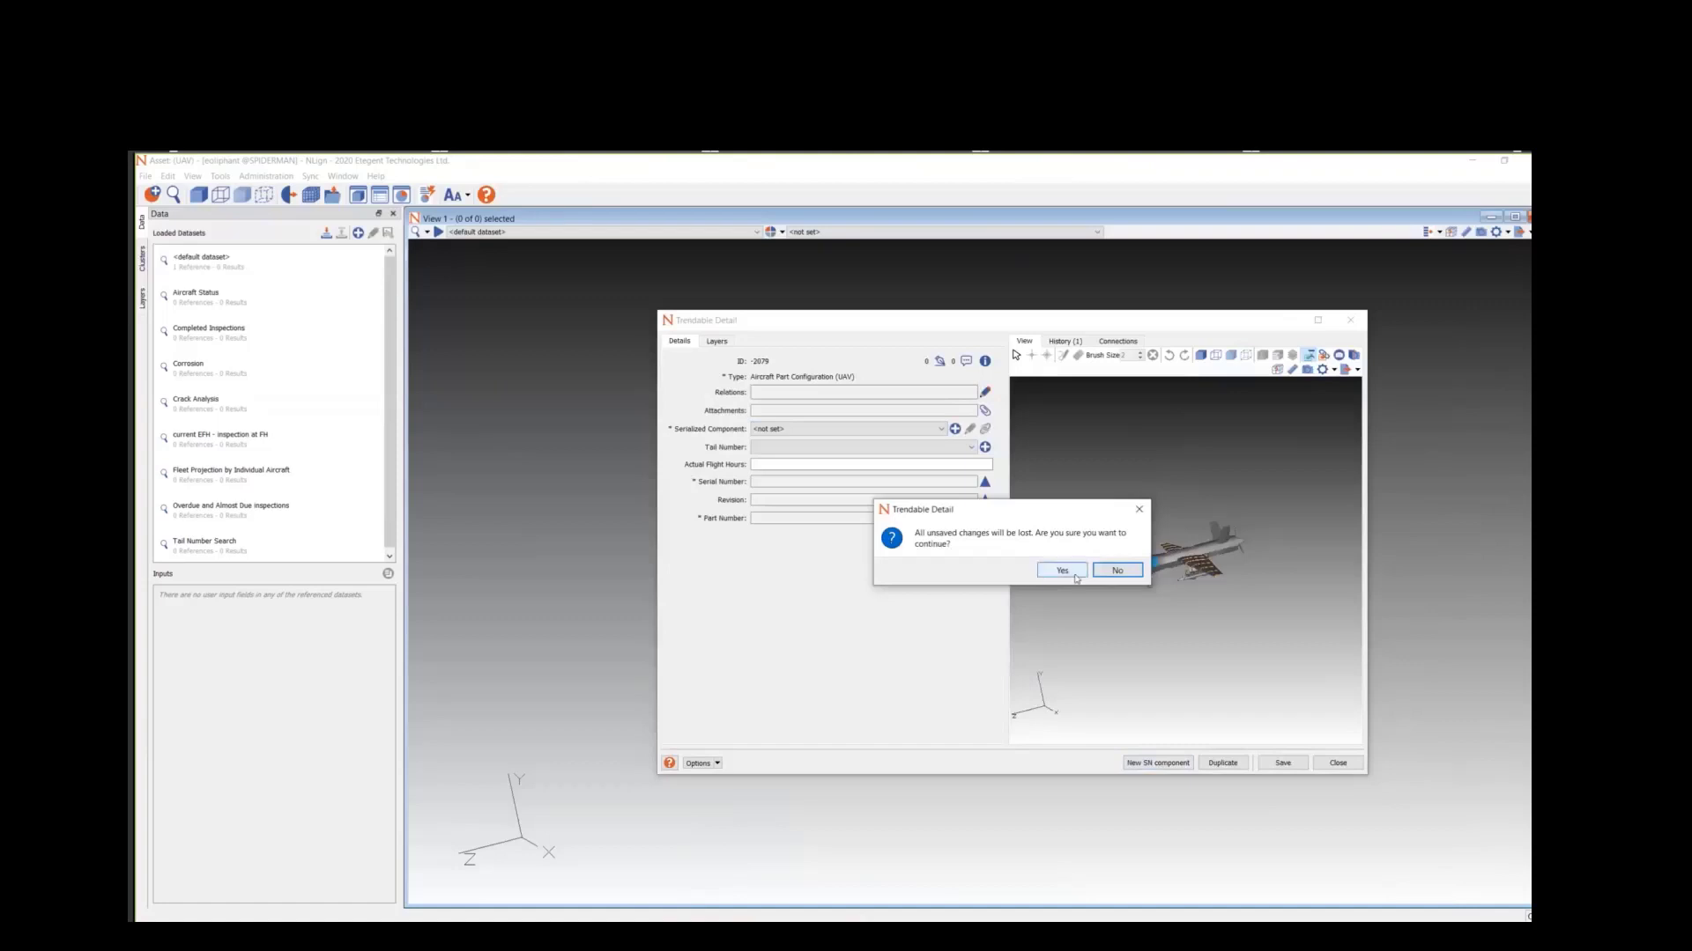
{"action": "left_click", "coordinate": [1042, 570]}
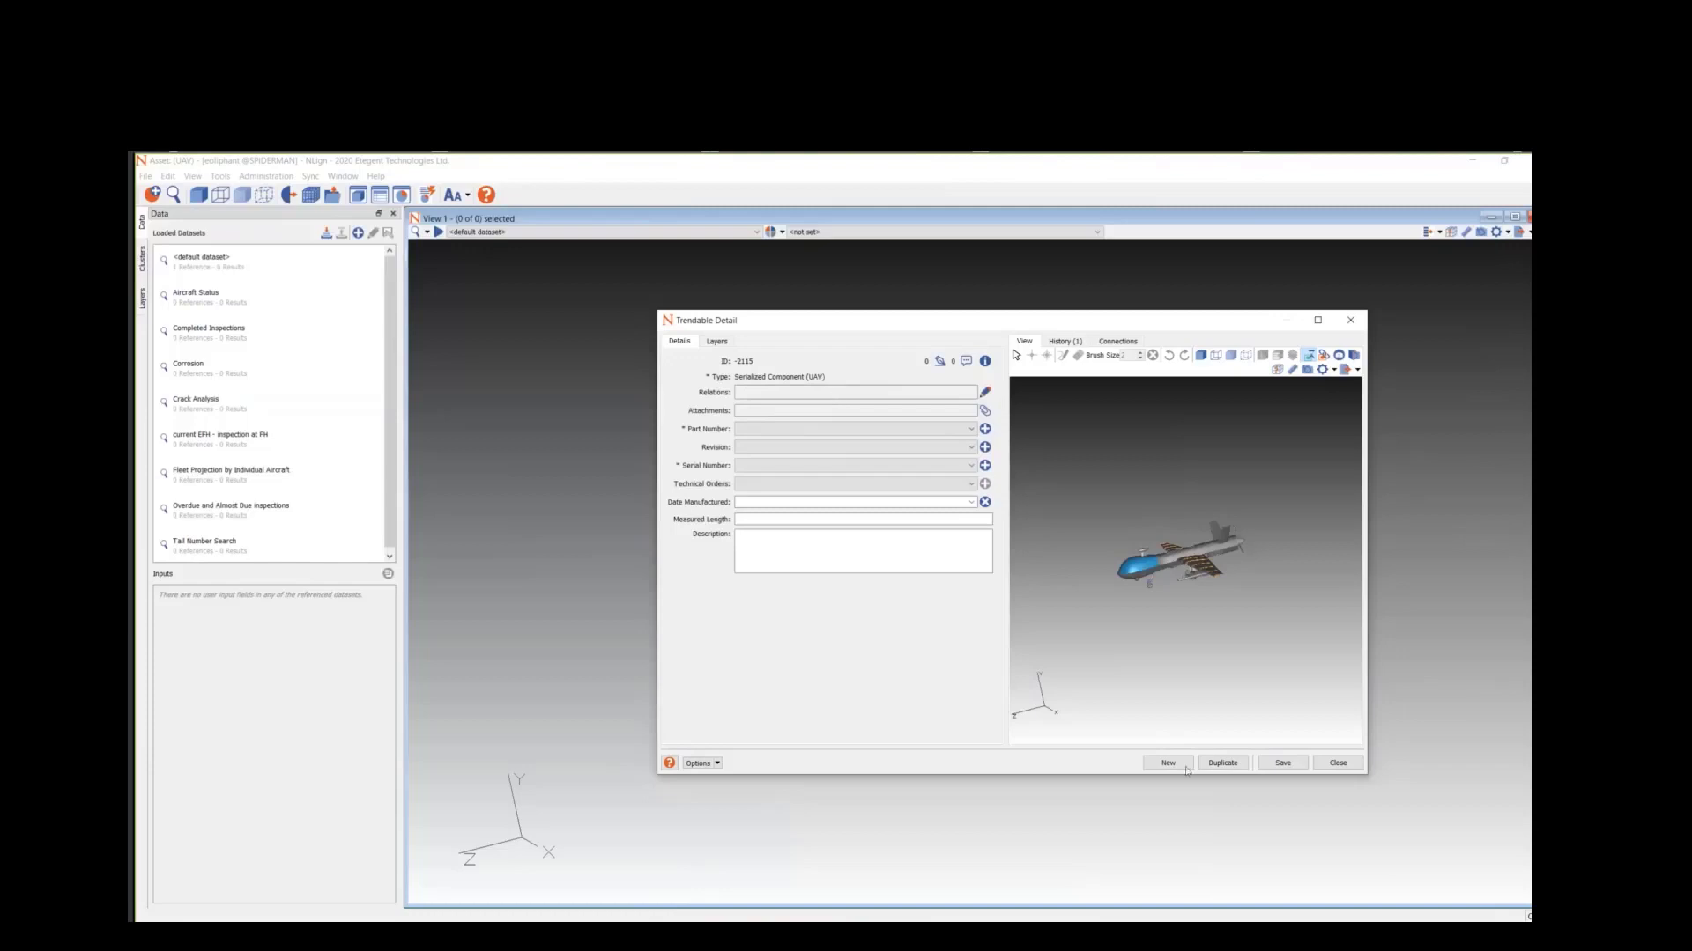
{"action": "left_click", "coordinate": [1338, 763]}
{"action": "left_click", "coordinate": [1097, 569]}
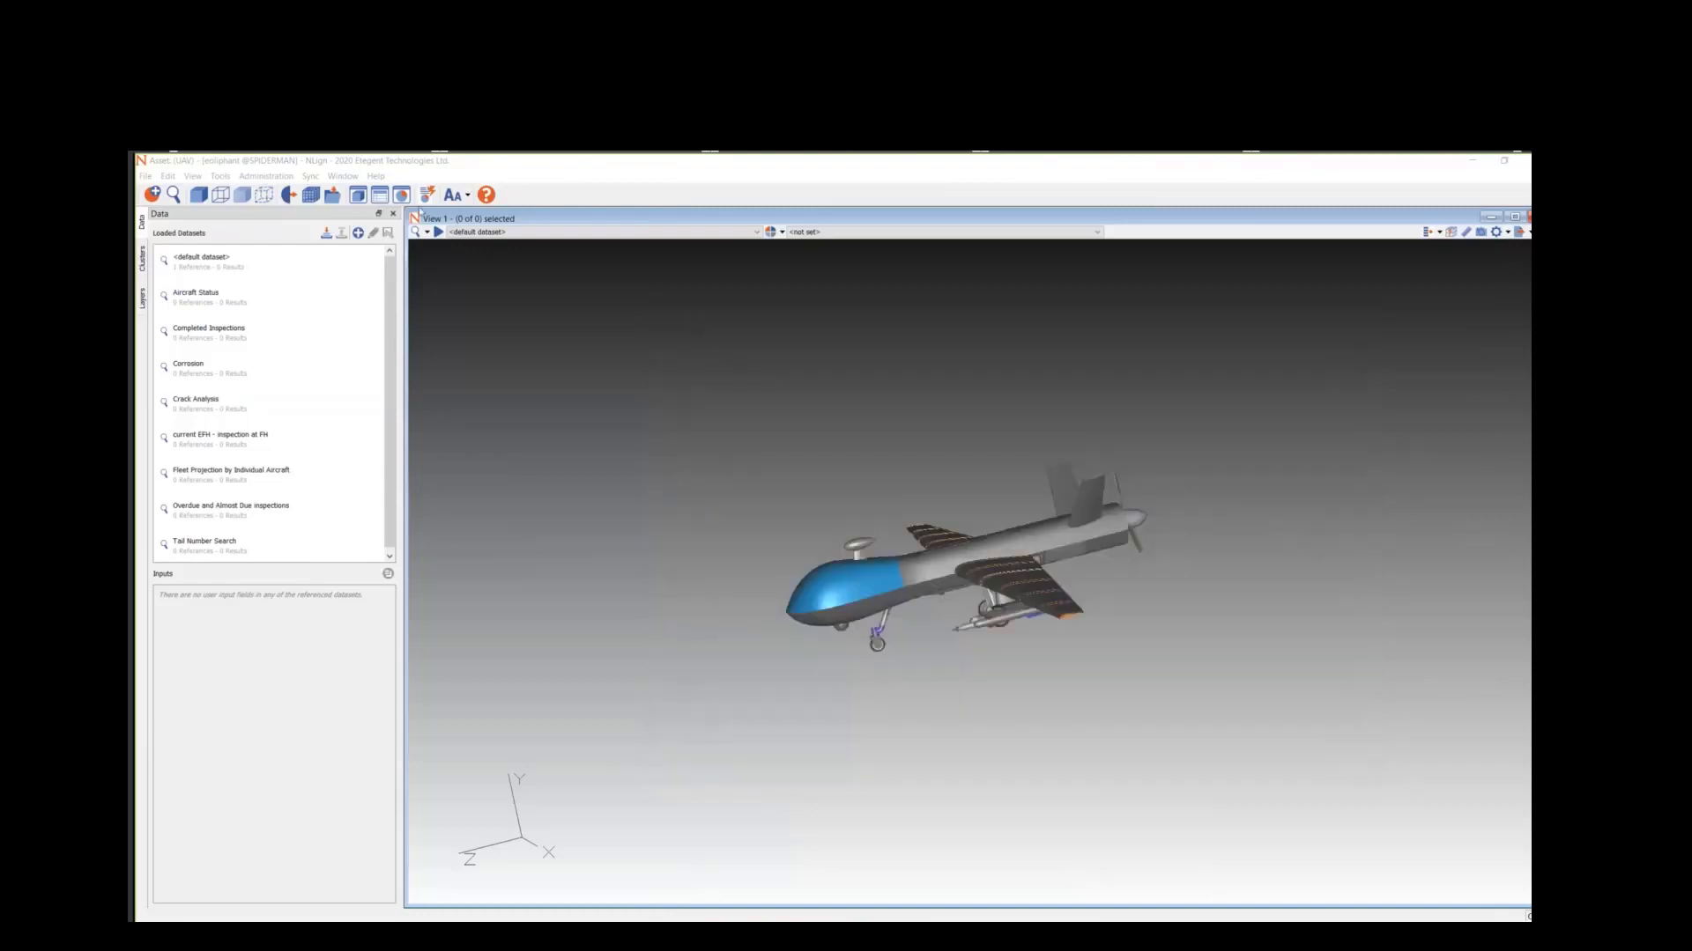
- Open another new Aircraft Part Configuration trendable to check its custom buttons, and close it without saving
{"action": "left_click", "coordinate": [240, 178]}
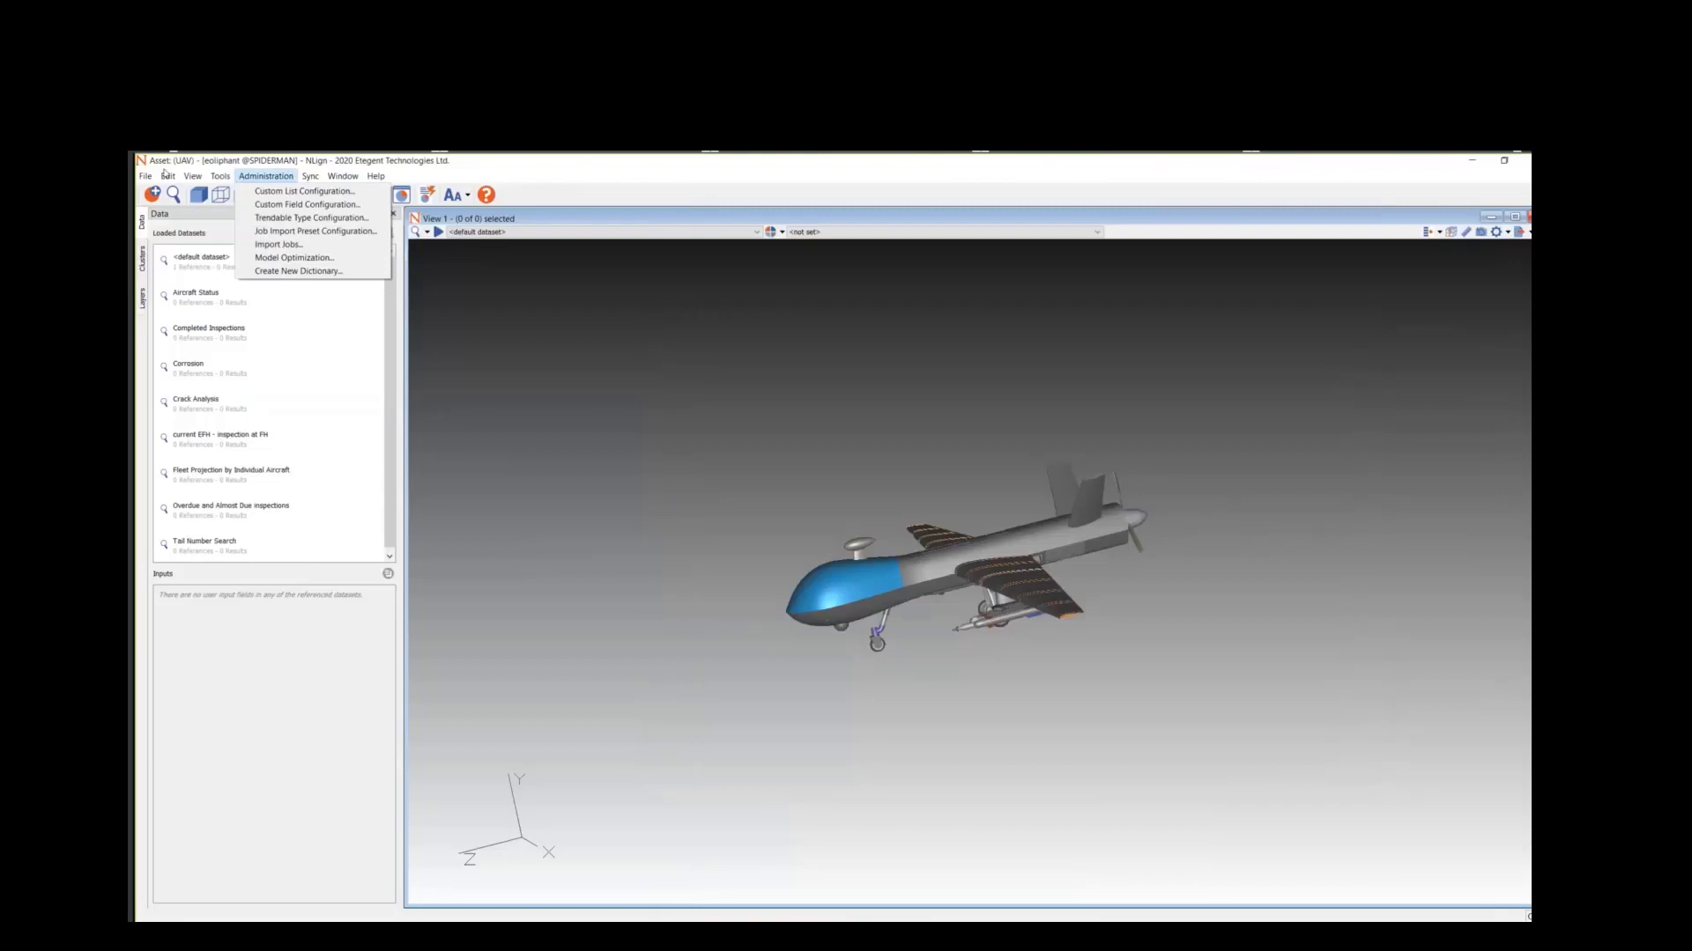
{"action": "left_click", "coordinate": [311, 218]}
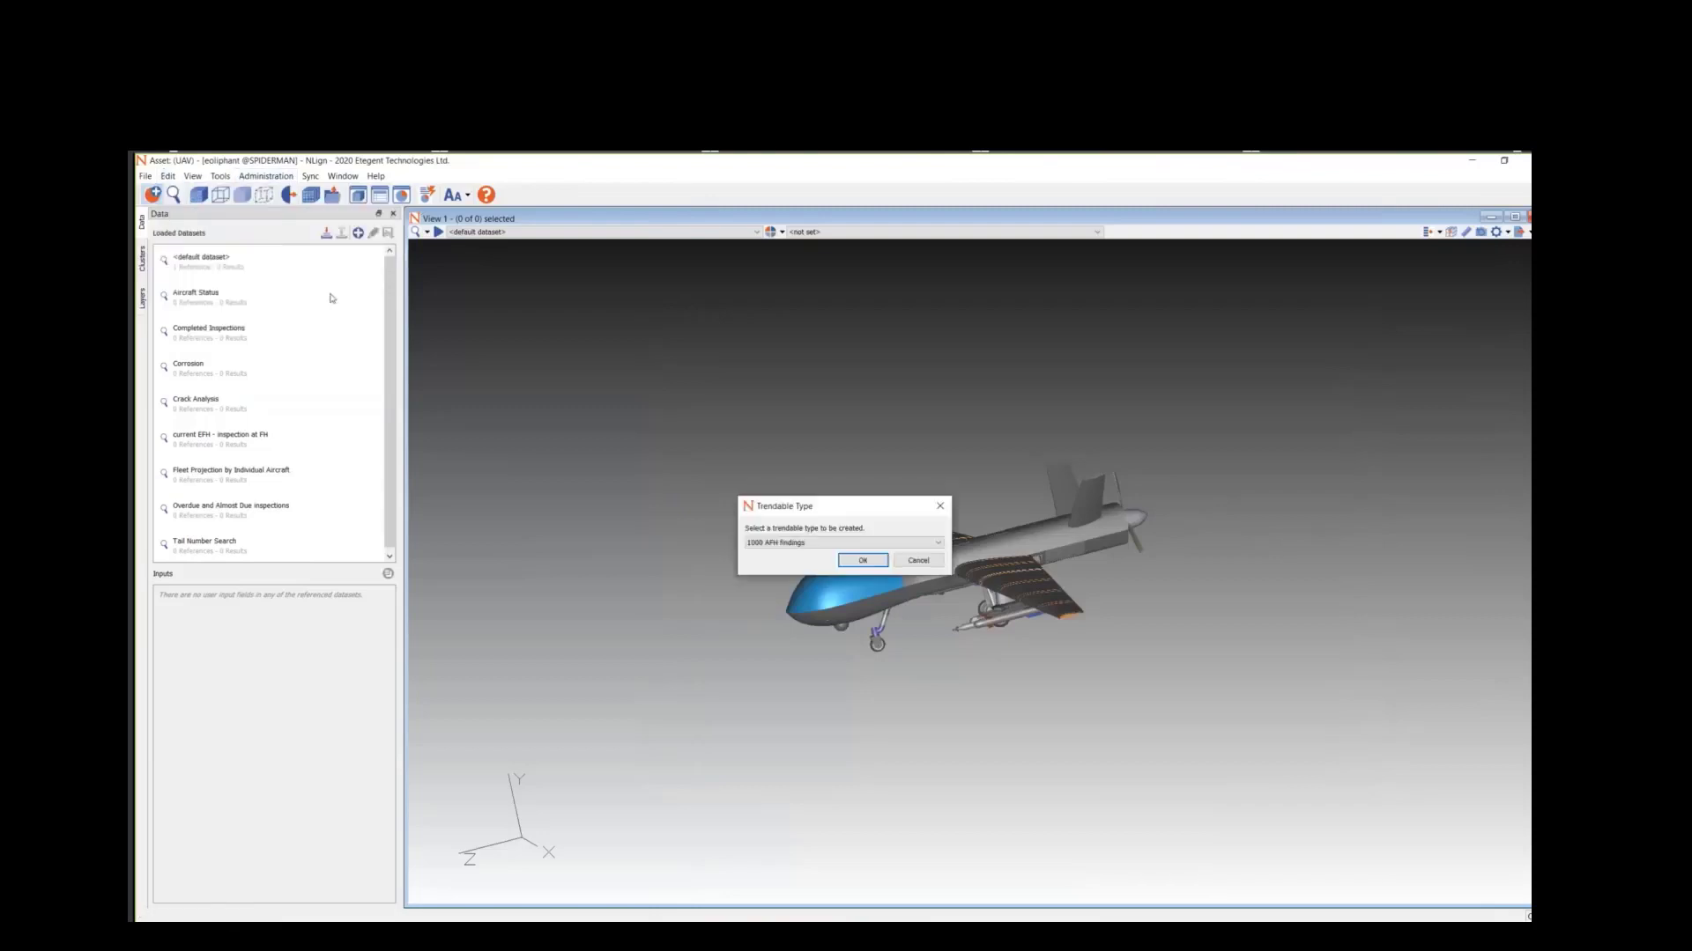
{"action": "left_click", "coordinate": [846, 541]}
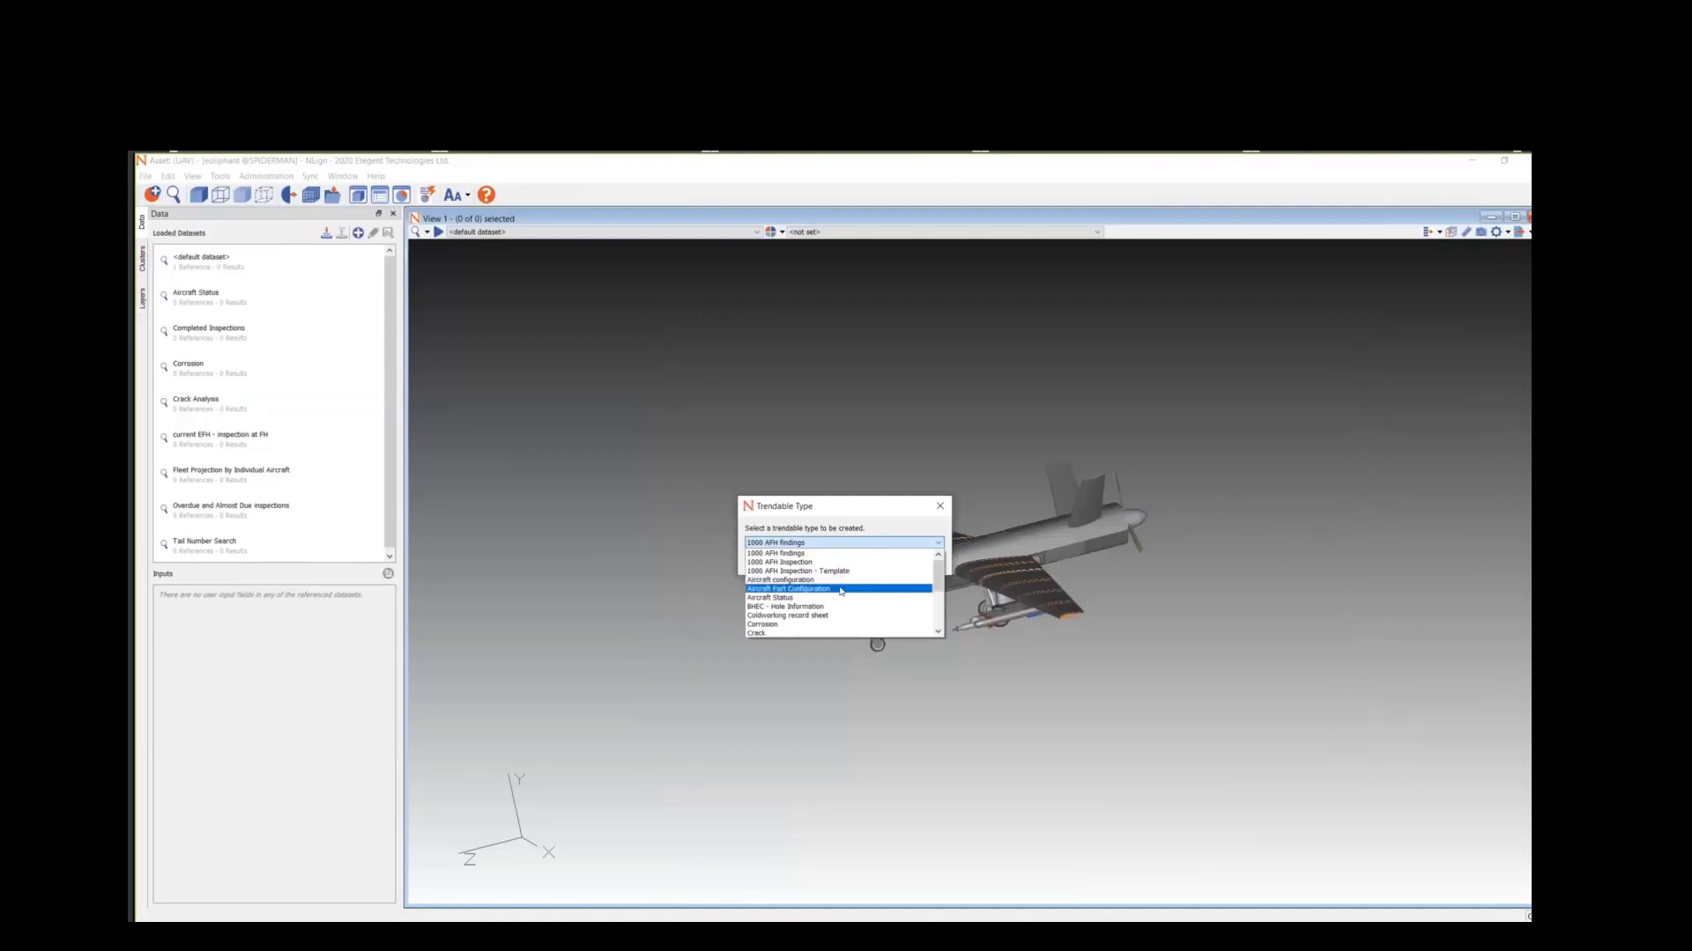
{"action": "left_click", "coordinate": [843, 589]}
{"action": "key", "text": "Return"}
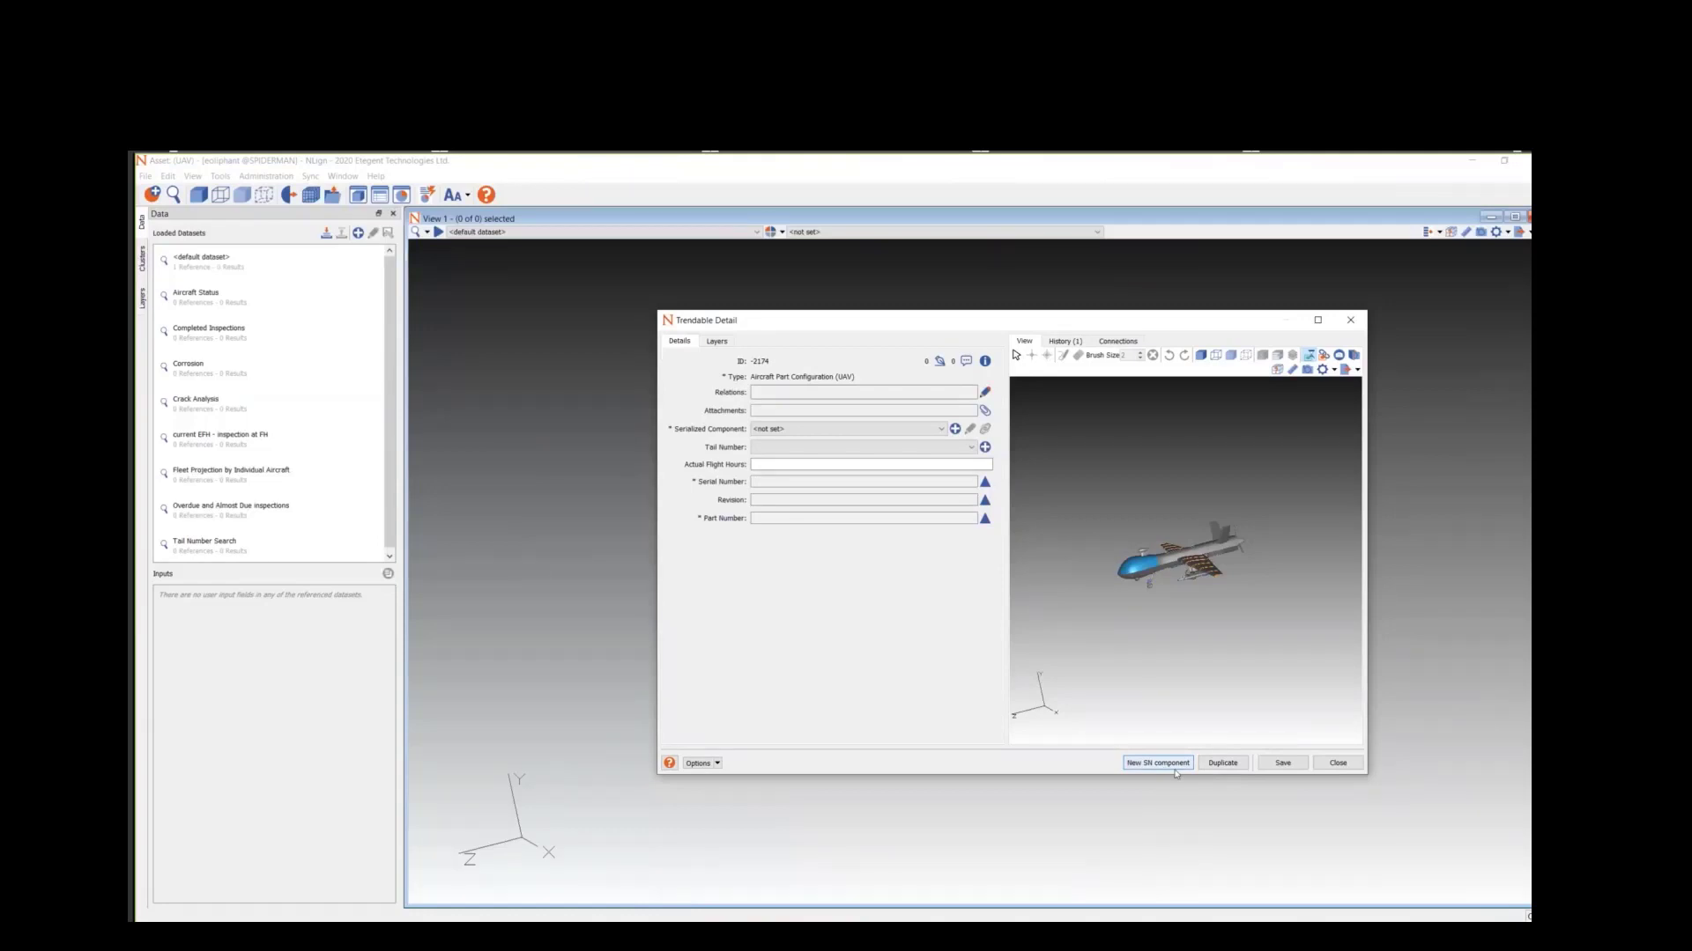
{"action": "left_click", "coordinate": [1172, 767]}
{"action": "left_click", "coordinate": [1351, 769]}
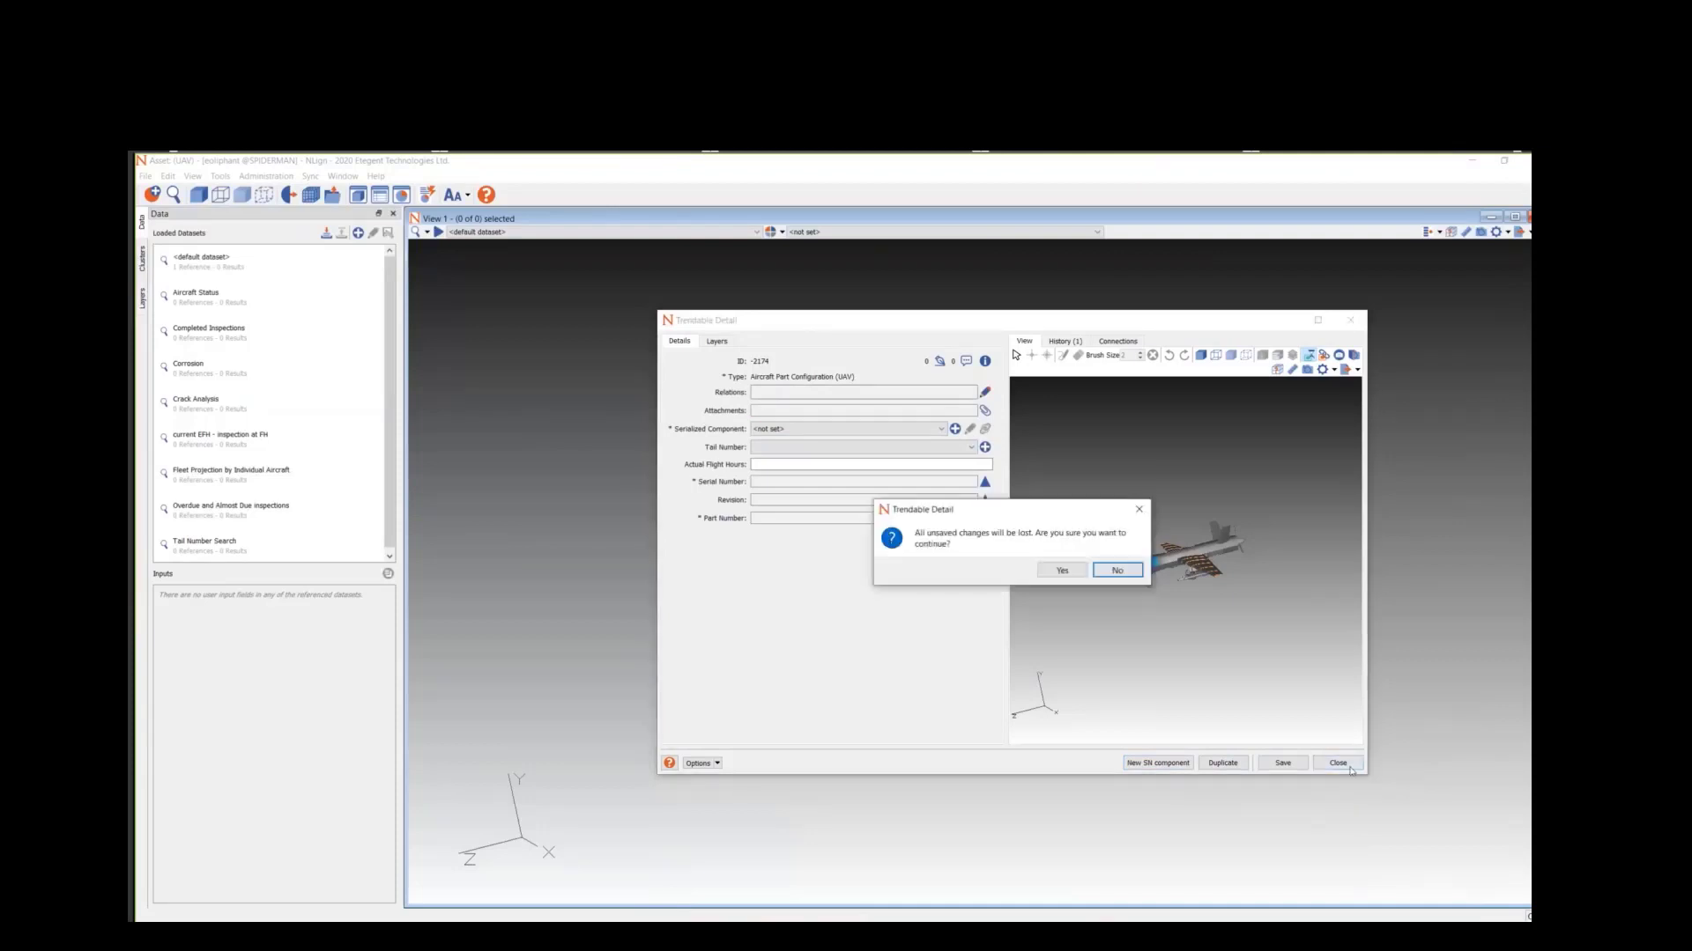
{"action": "left_click", "coordinate": [1058, 570]}
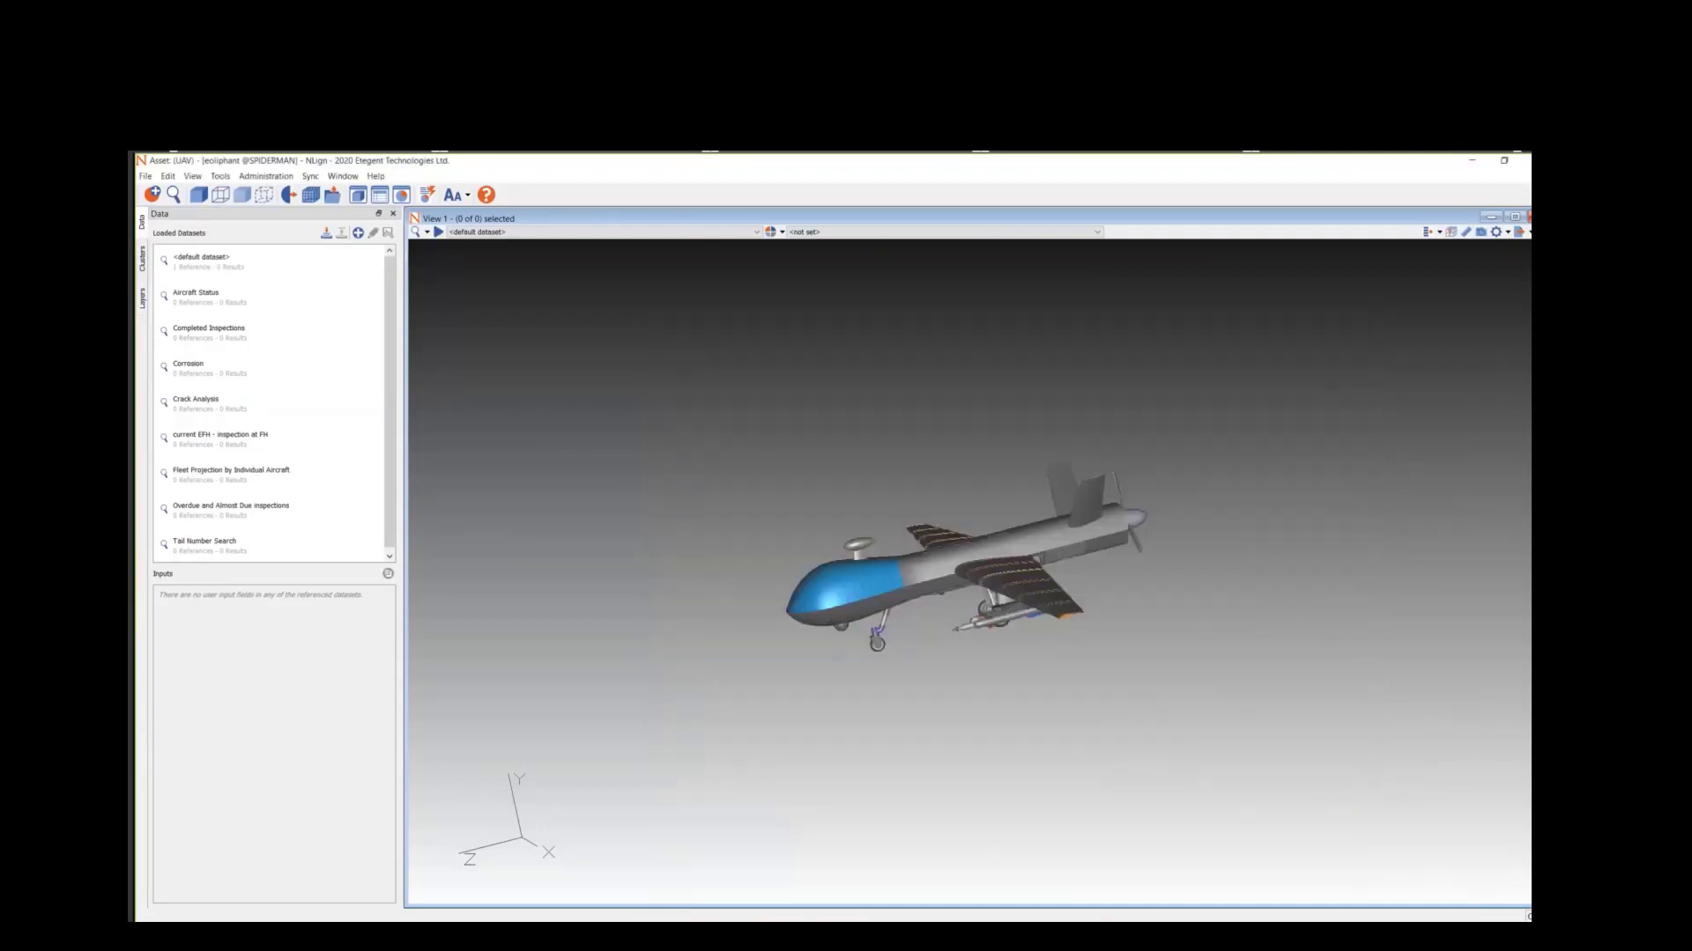
- Switch to the PowerPoint training deck and show slide 18 on Trendable Type Configuration
{"action": "mouse_move", "coordinate": [802, 933]}
{"action": "left_click", "coordinate": [802, 872]}
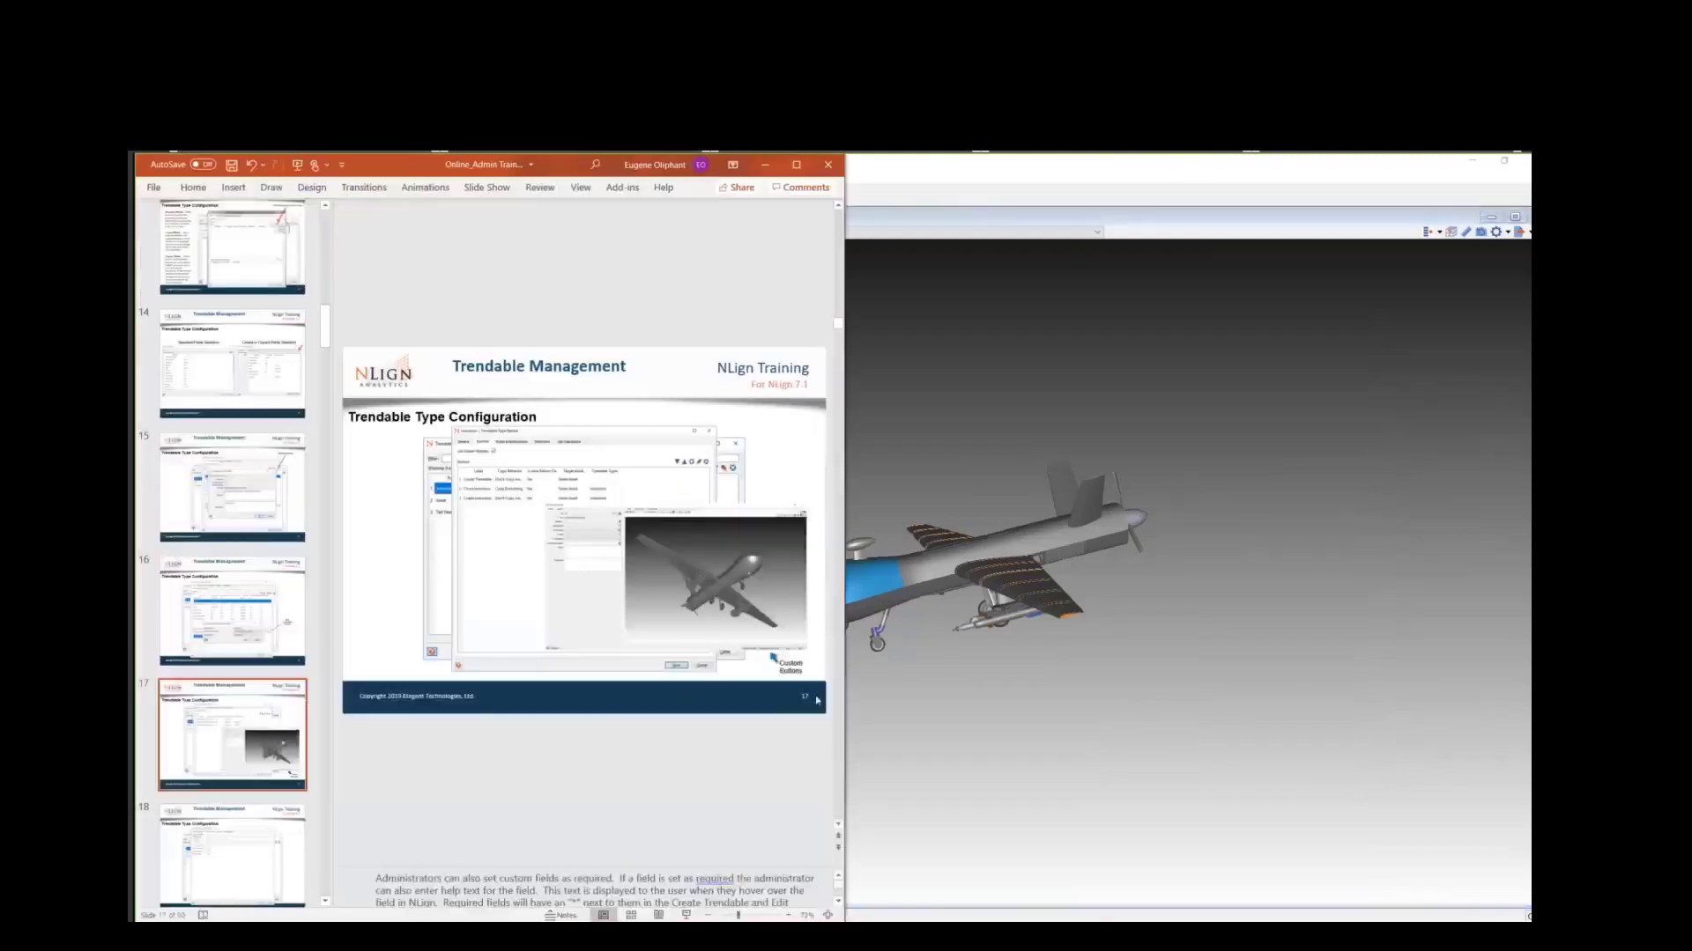
{"action": "scroll", "coordinate": [233, 679], "scroll_direction": "down", "scroll_amount": 2}
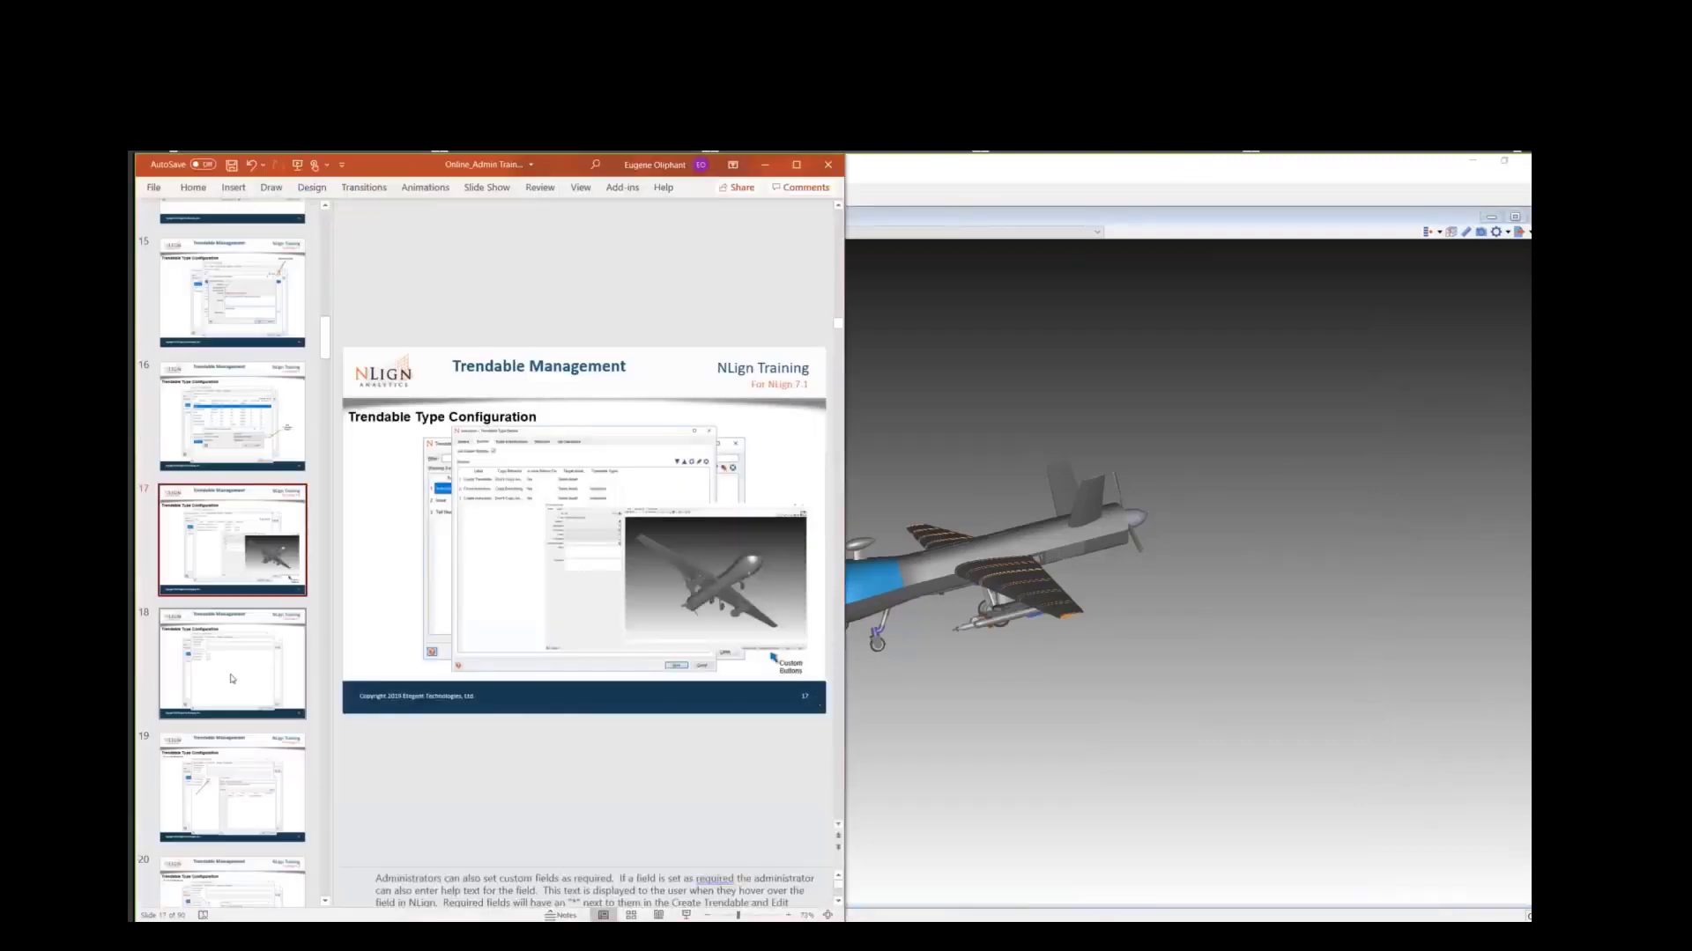
{"action": "left_click", "coordinate": [233, 679]}
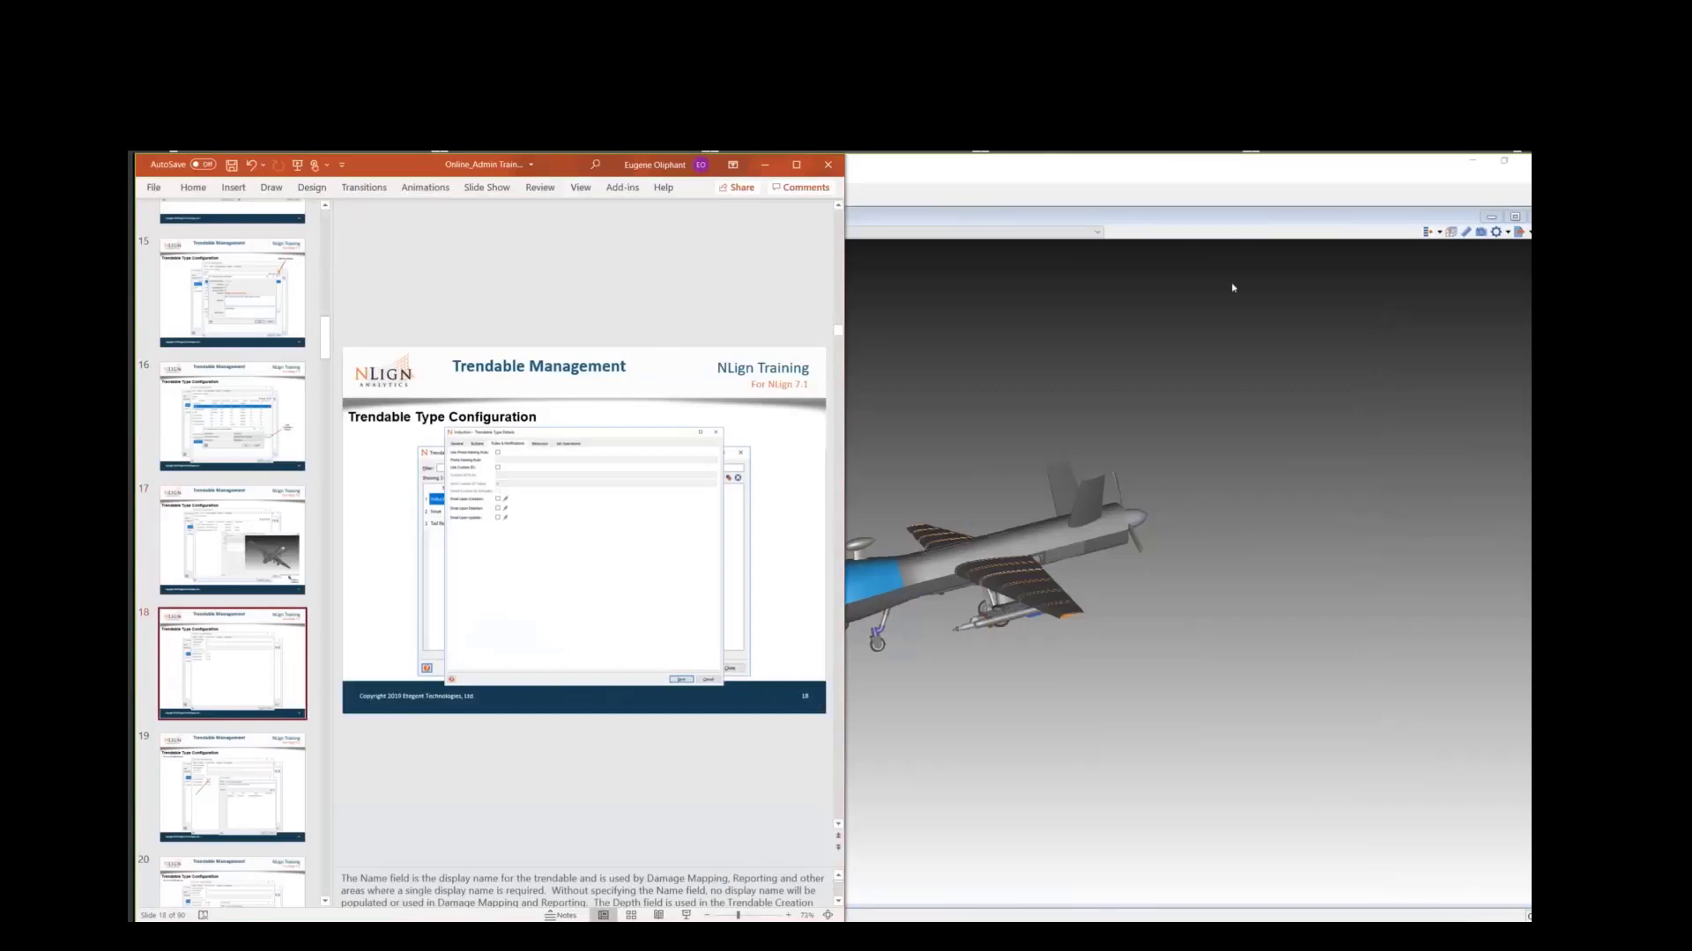
- Switch back to NLign and restore its maximized window to a smaller size beside the slides
{"action": "left_click", "coordinate": [1149, 184]}
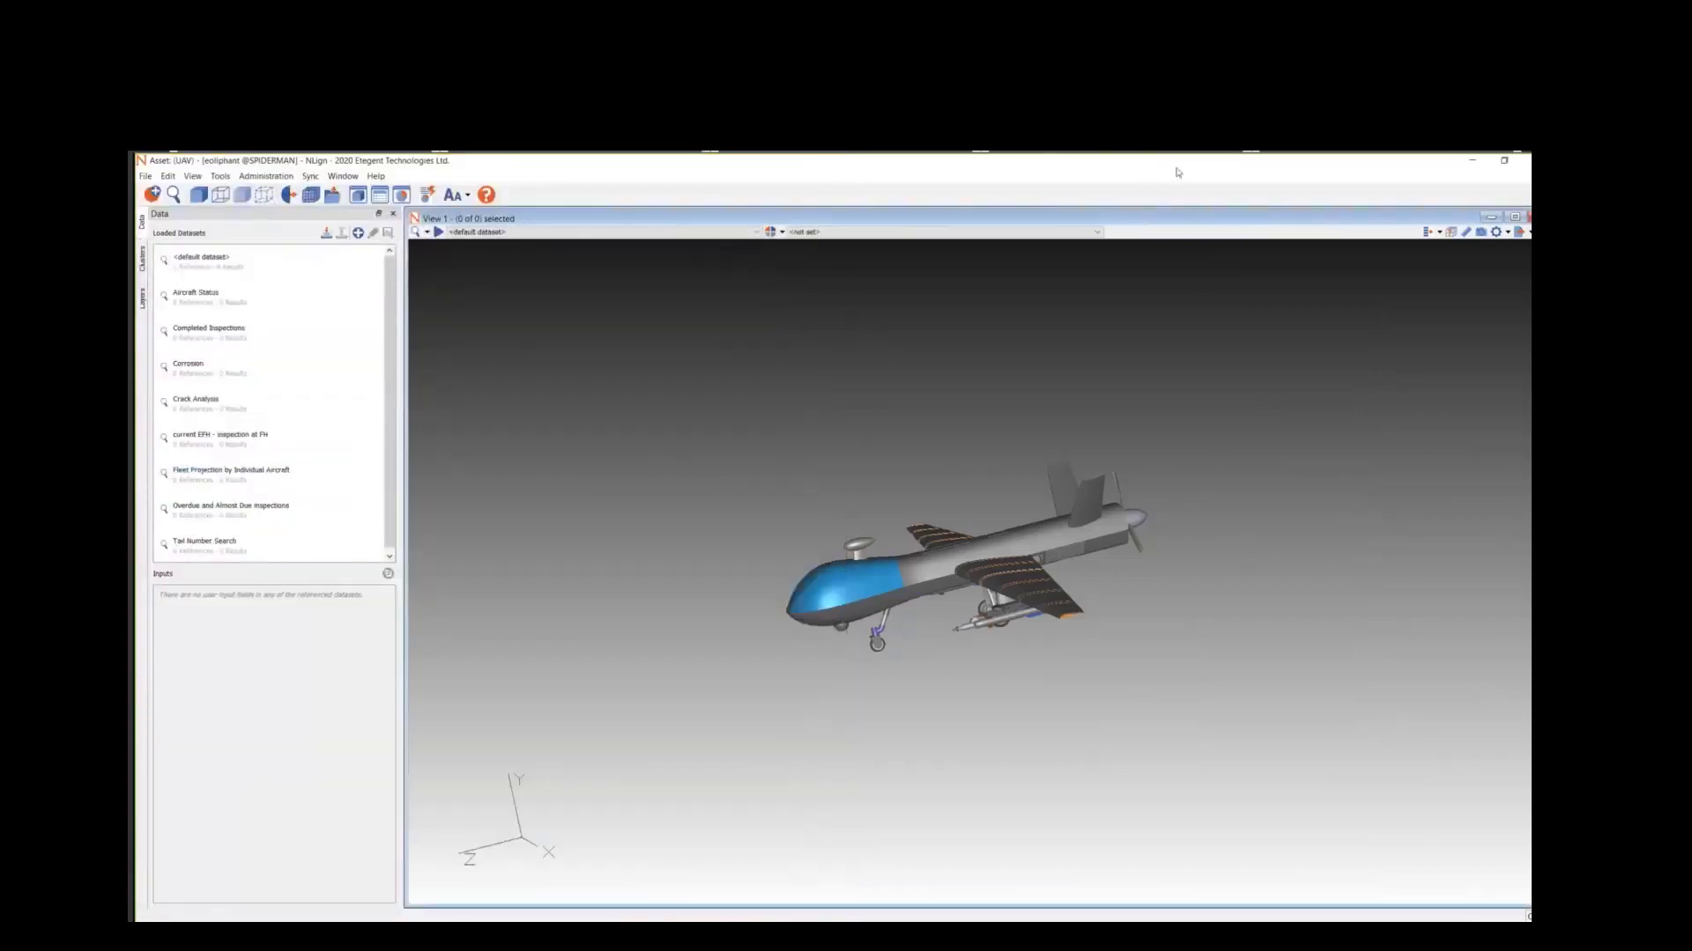
{"action": "double_click", "coordinate": [1177, 173]}
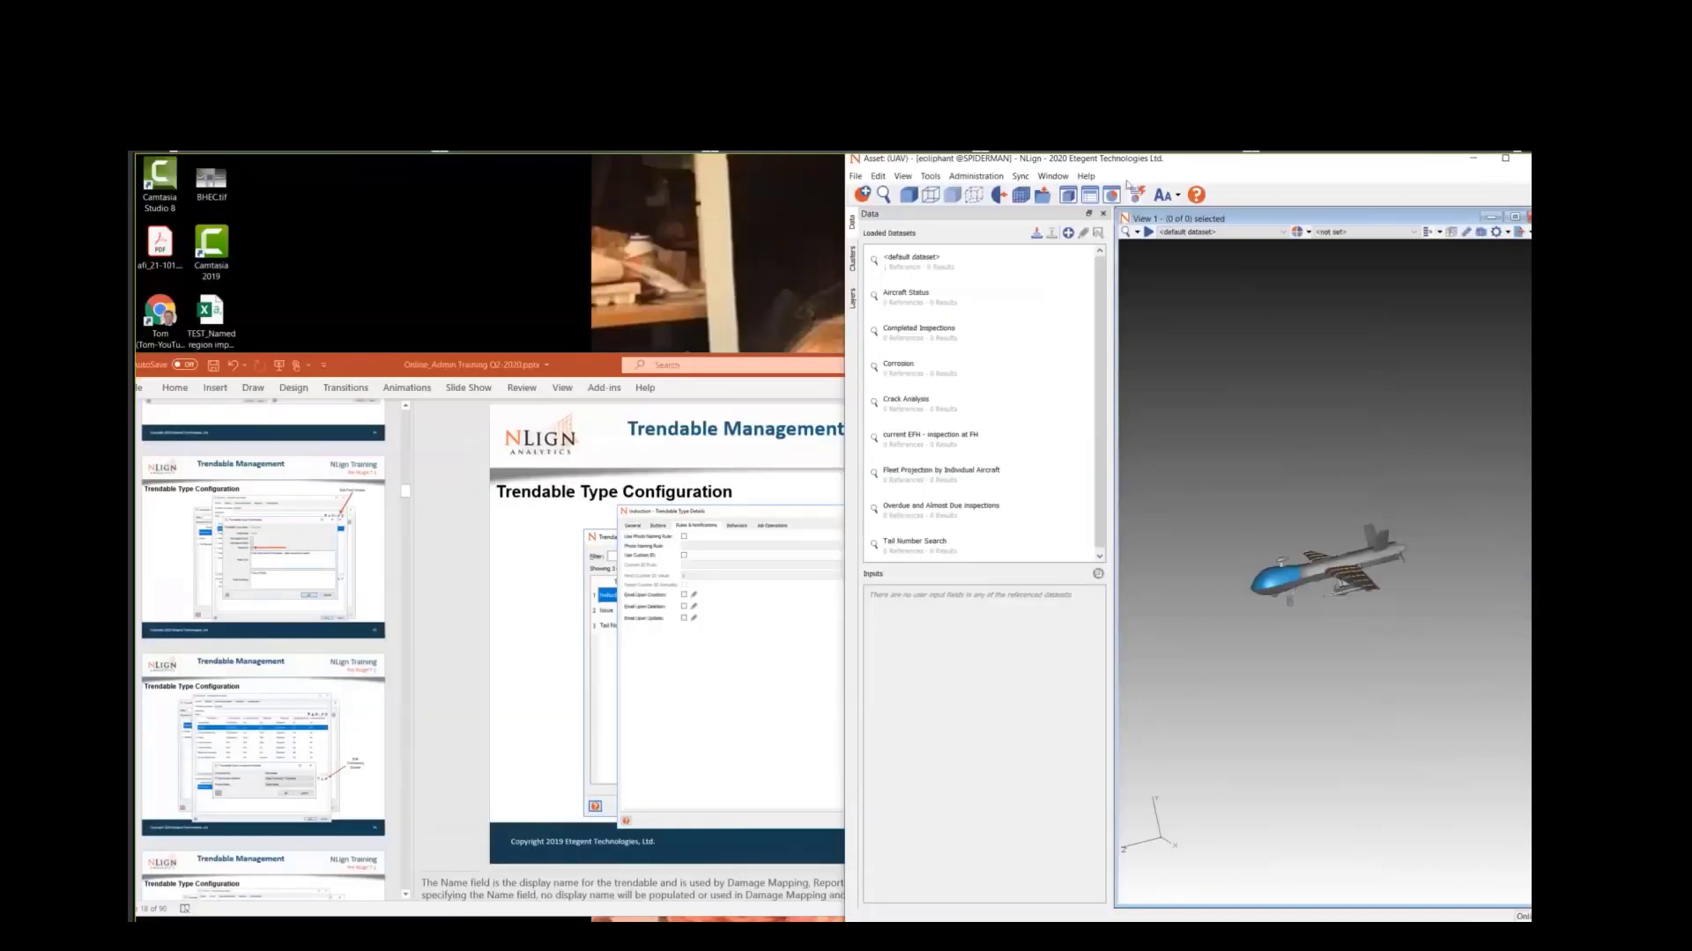
- Arrange the PowerPoint training deck and the NLign window side by side, each filling half of the screen
{"action": "left_click", "coordinate": [598, 361]}
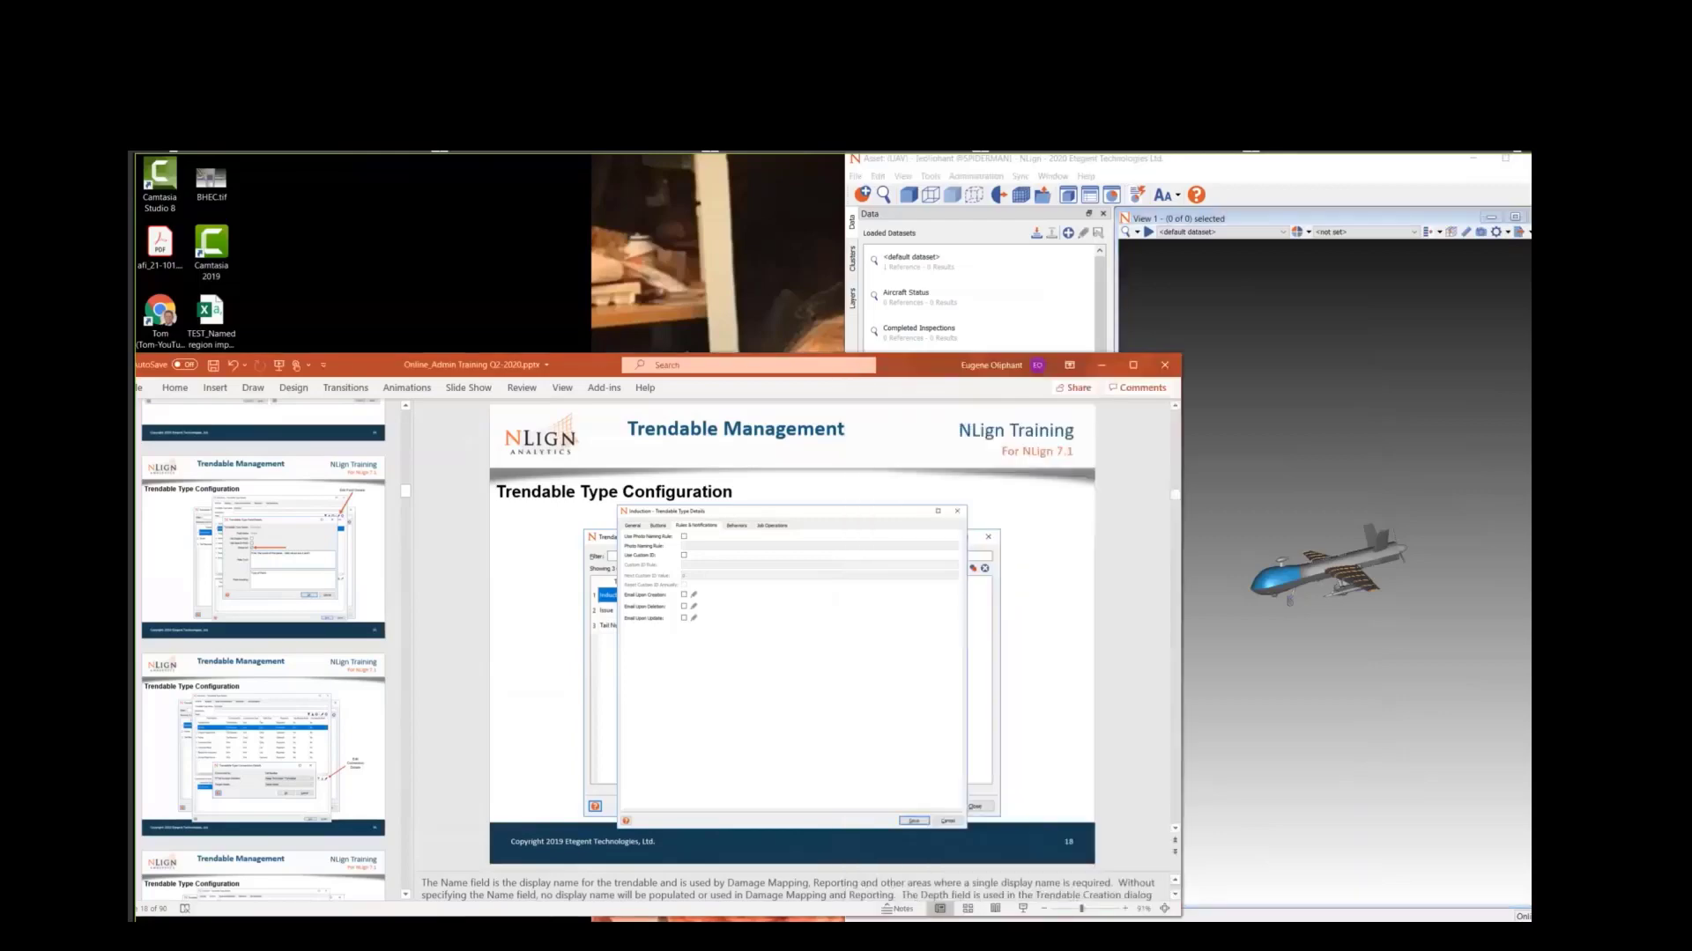
{"action": "key", "text": "super+Left"}
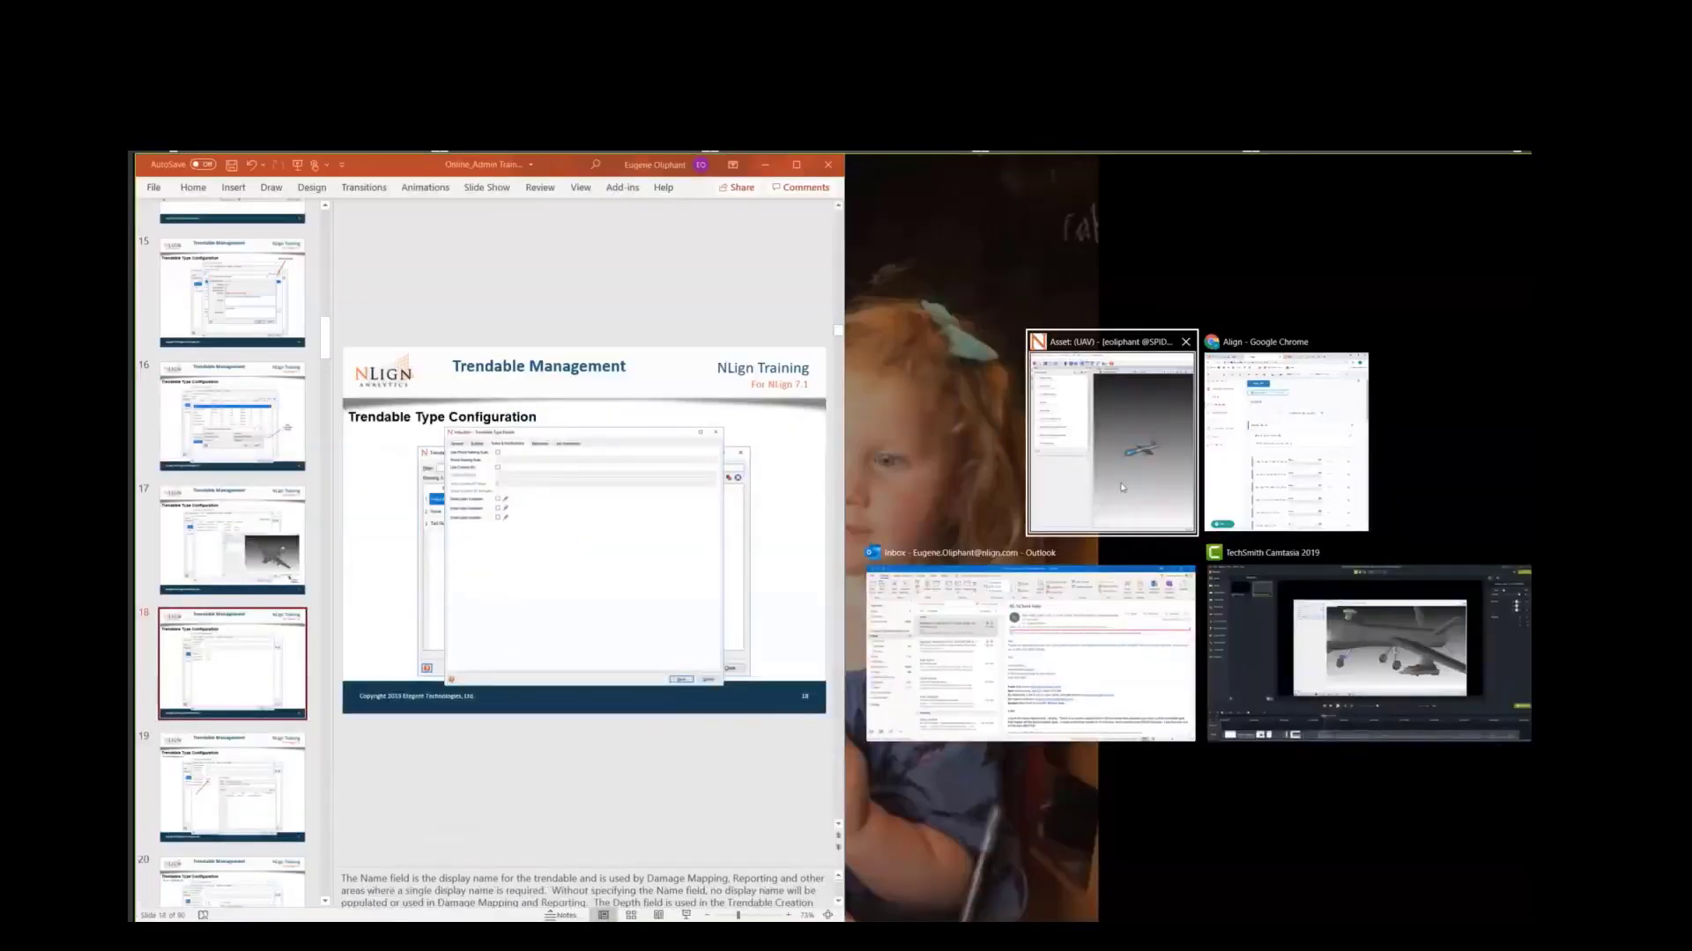
{"action": "left_click", "coordinate": [1112, 432]}
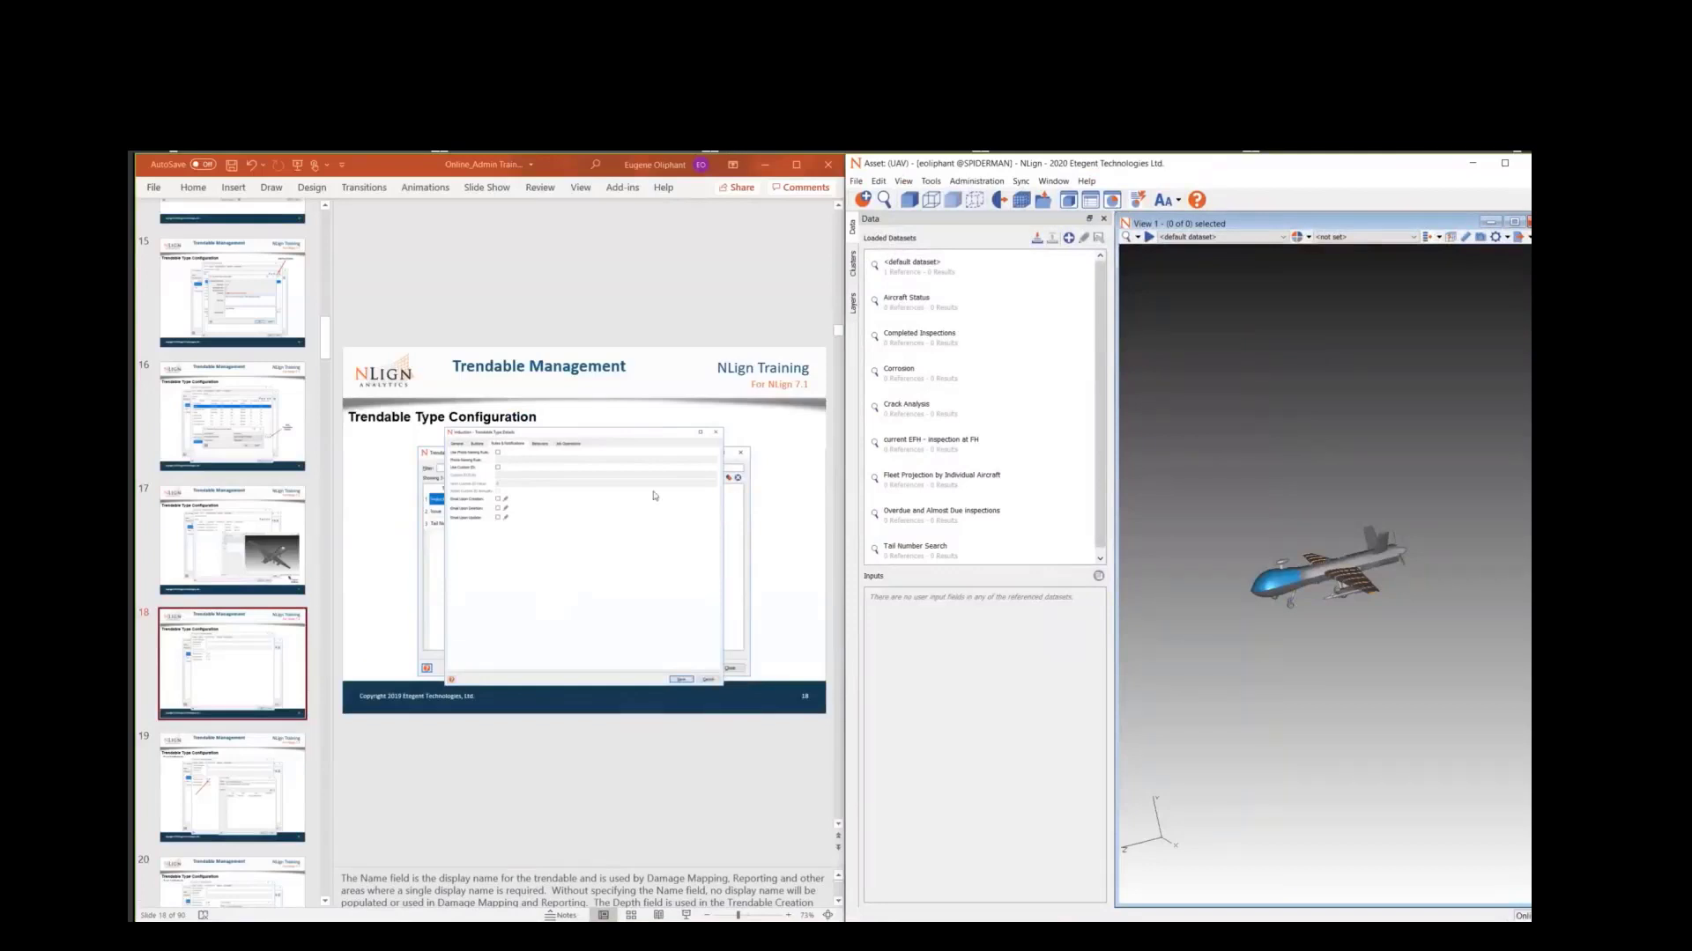
- Open the Aircraft Part Configuration trendable type for editing and enable Email Upon Creation in its rules and notifications
{"action": "left_click", "coordinate": [976, 181]}
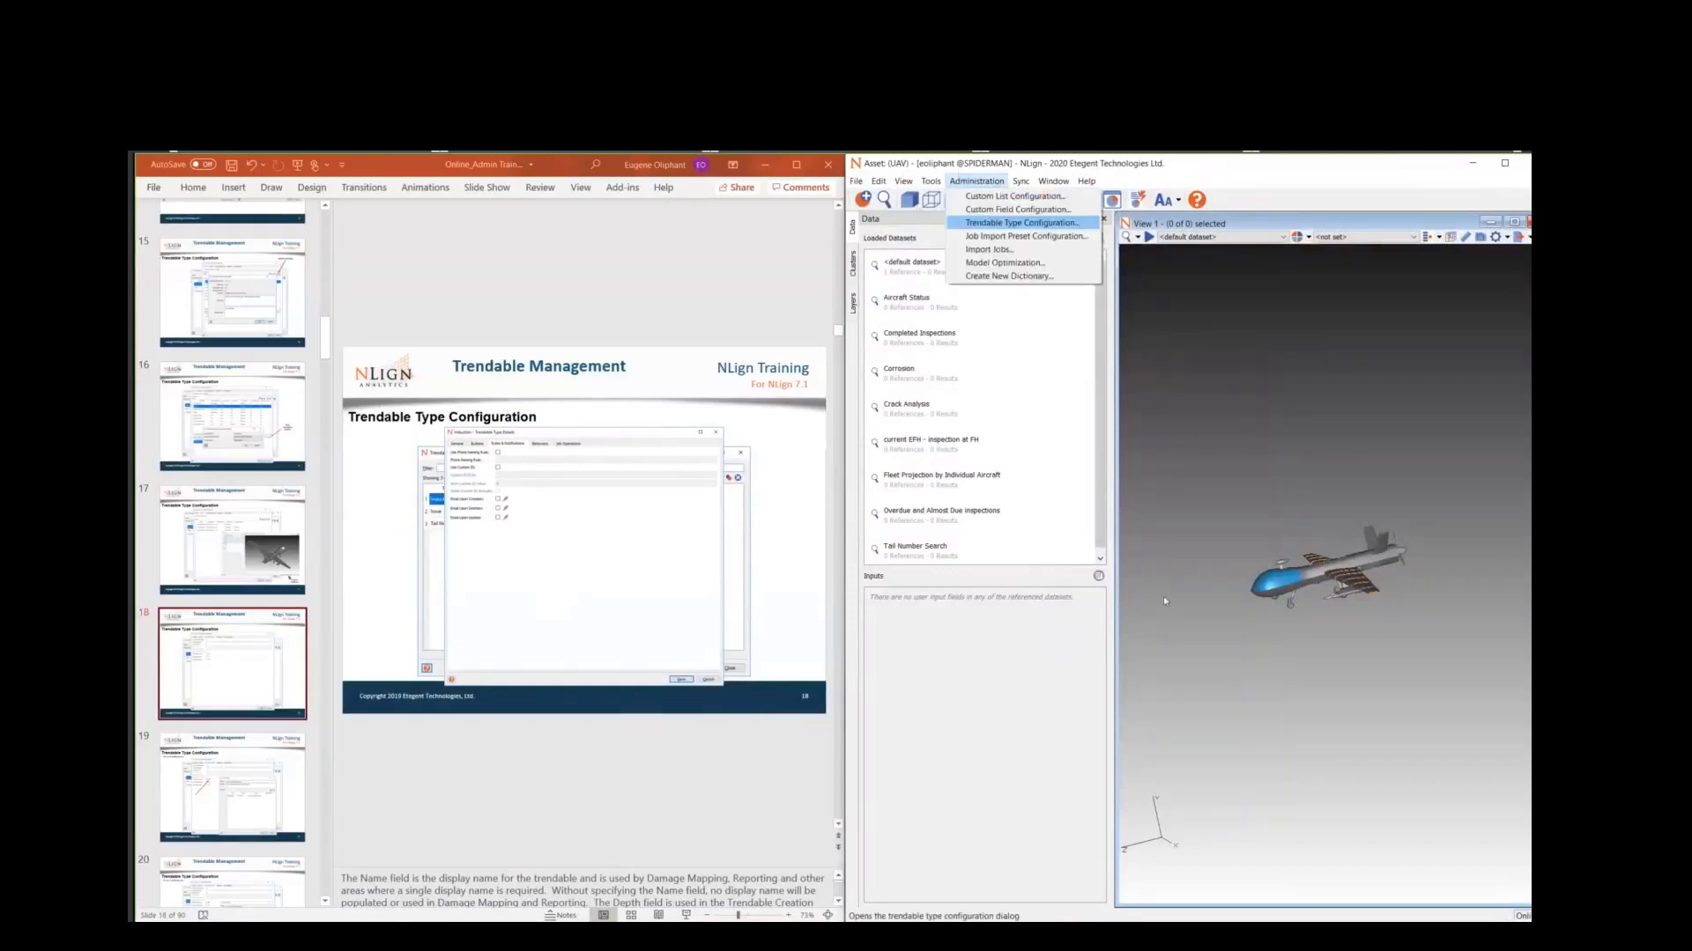
{"action": "left_click", "coordinate": [1022, 223]}
{"action": "double_click", "coordinate": [981, 477]}
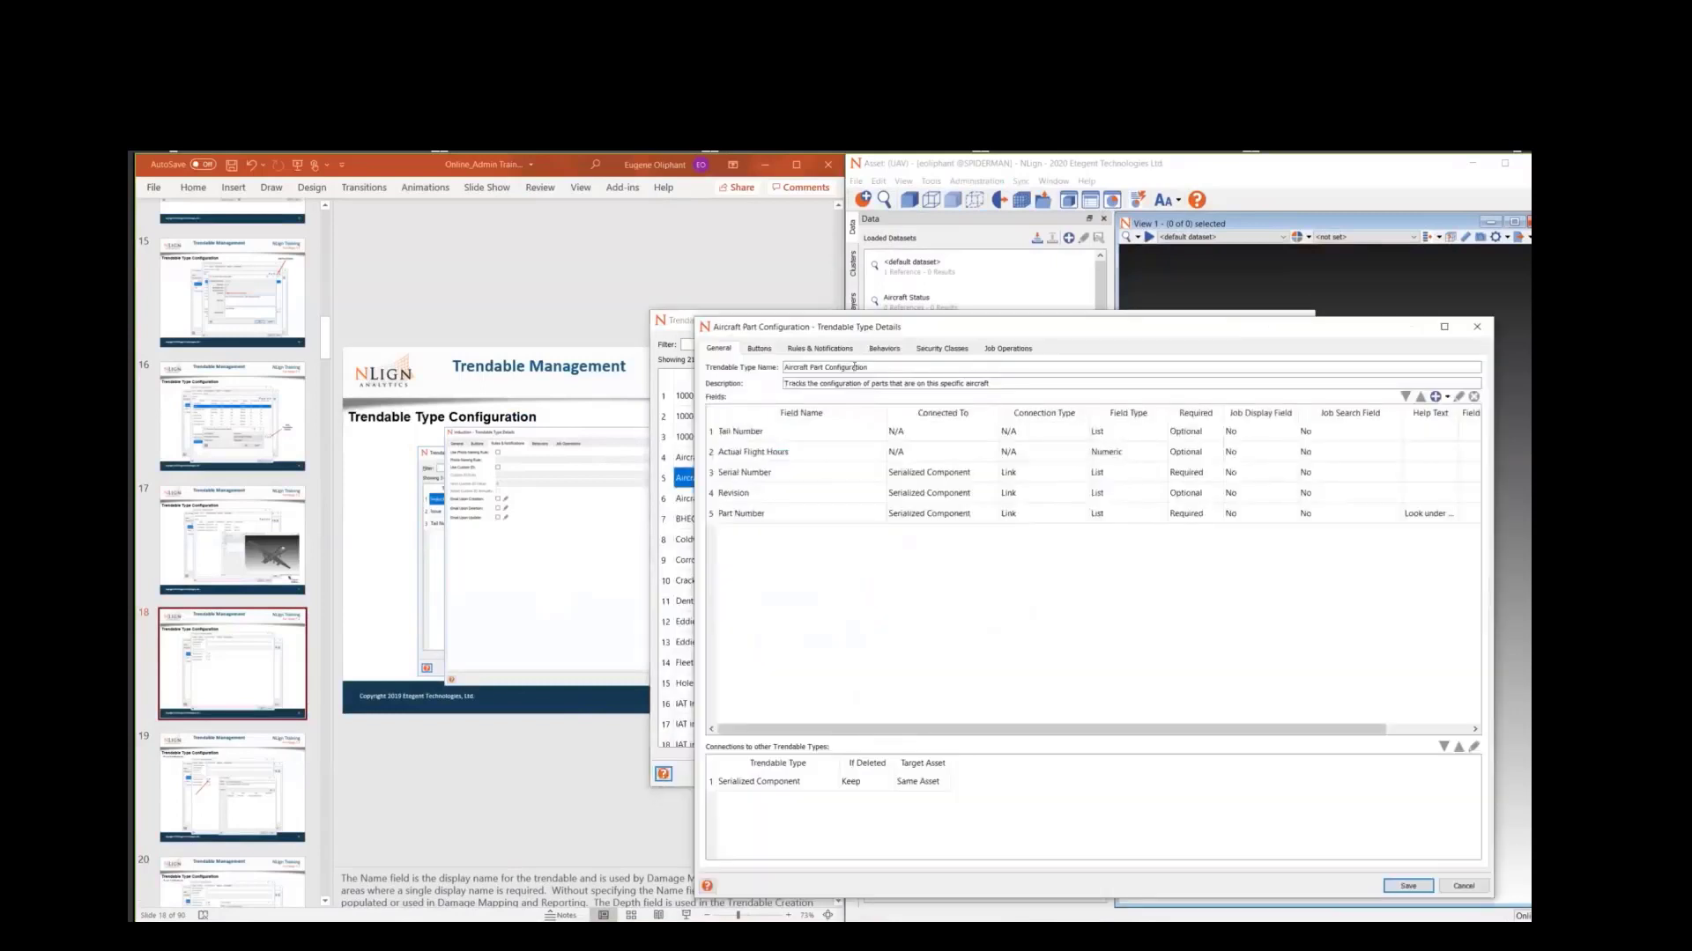
{"action": "left_click", "coordinate": [759, 352]}
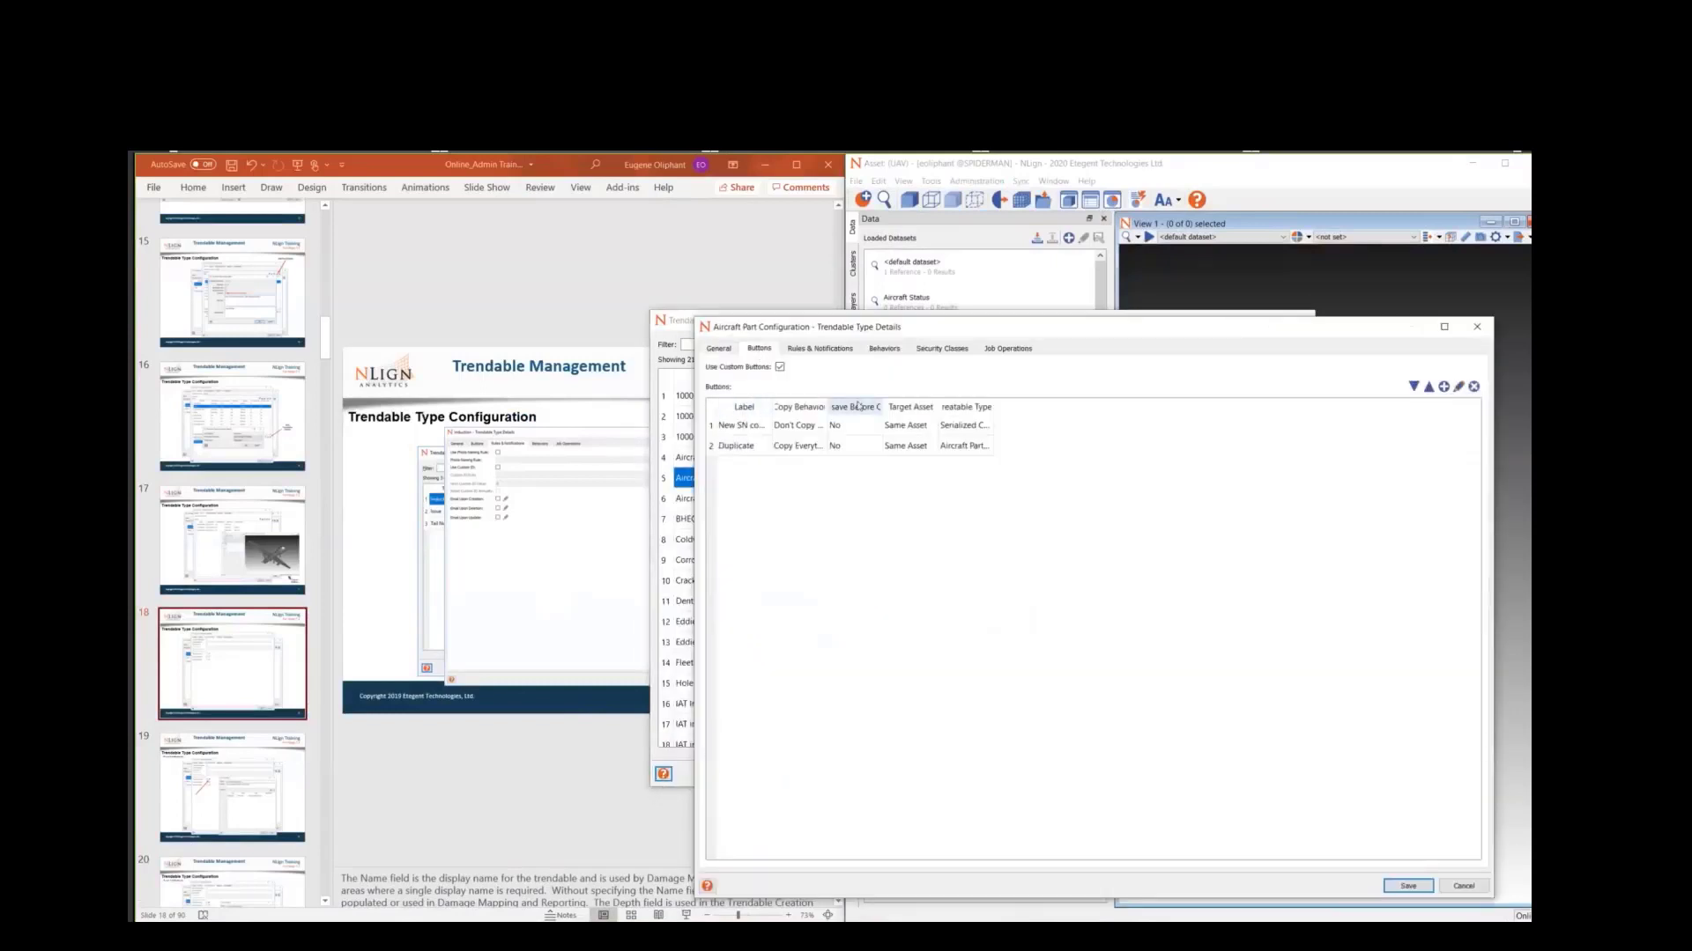
{"action": "key", "text": "ctrl+Tab"}
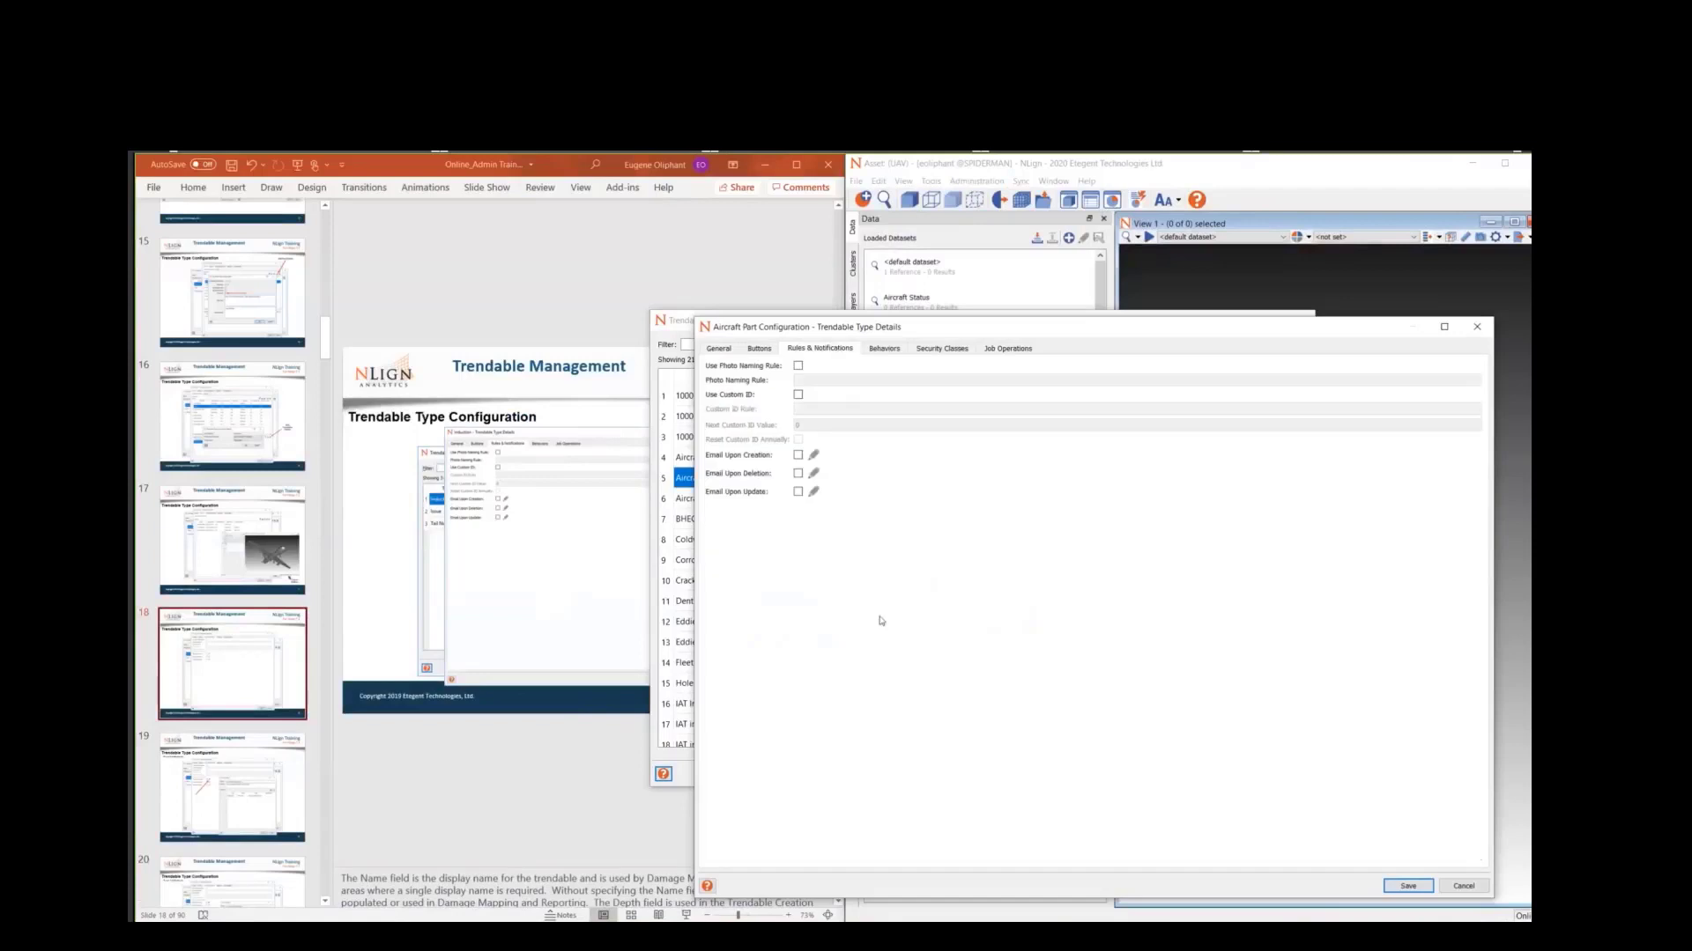
{"action": "left_click", "coordinate": [798, 456]}
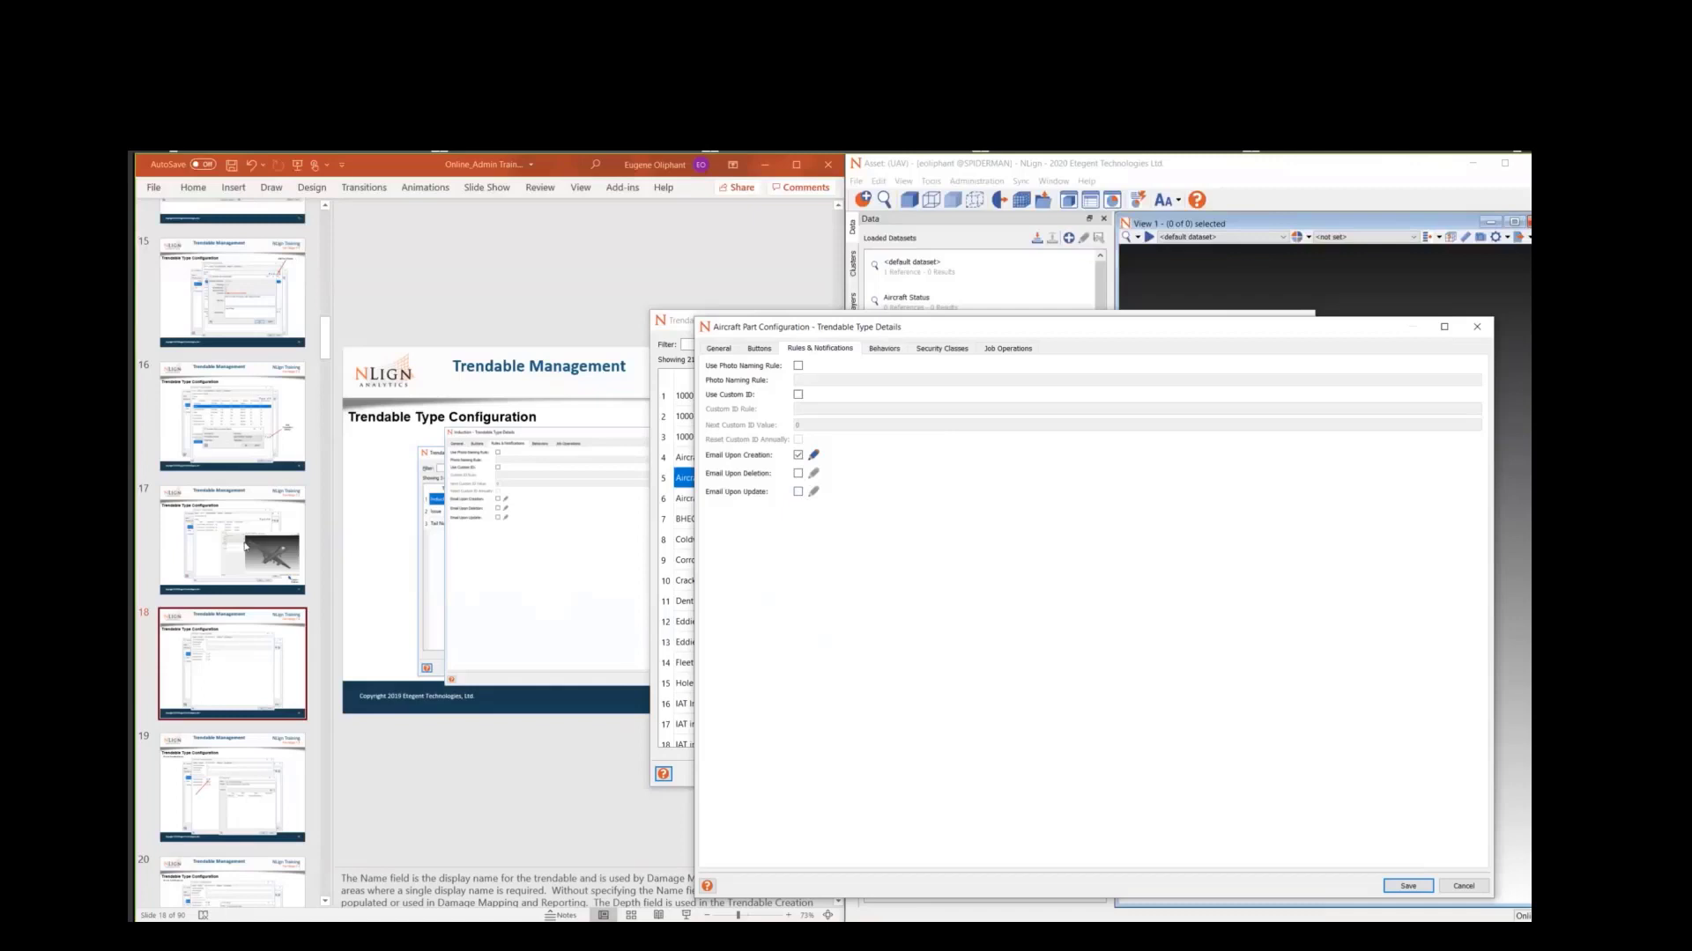
- Advance the training deck to slide 22 on Document ID Rules and enable Use Custom ID for the Aircraft Part Configuration type
{"action": "left_click", "coordinate": [224, 777]}
{"action": "scroll", "coordinate": [404, 729], "scroll_direction": "down", "scroll_amount": 1}
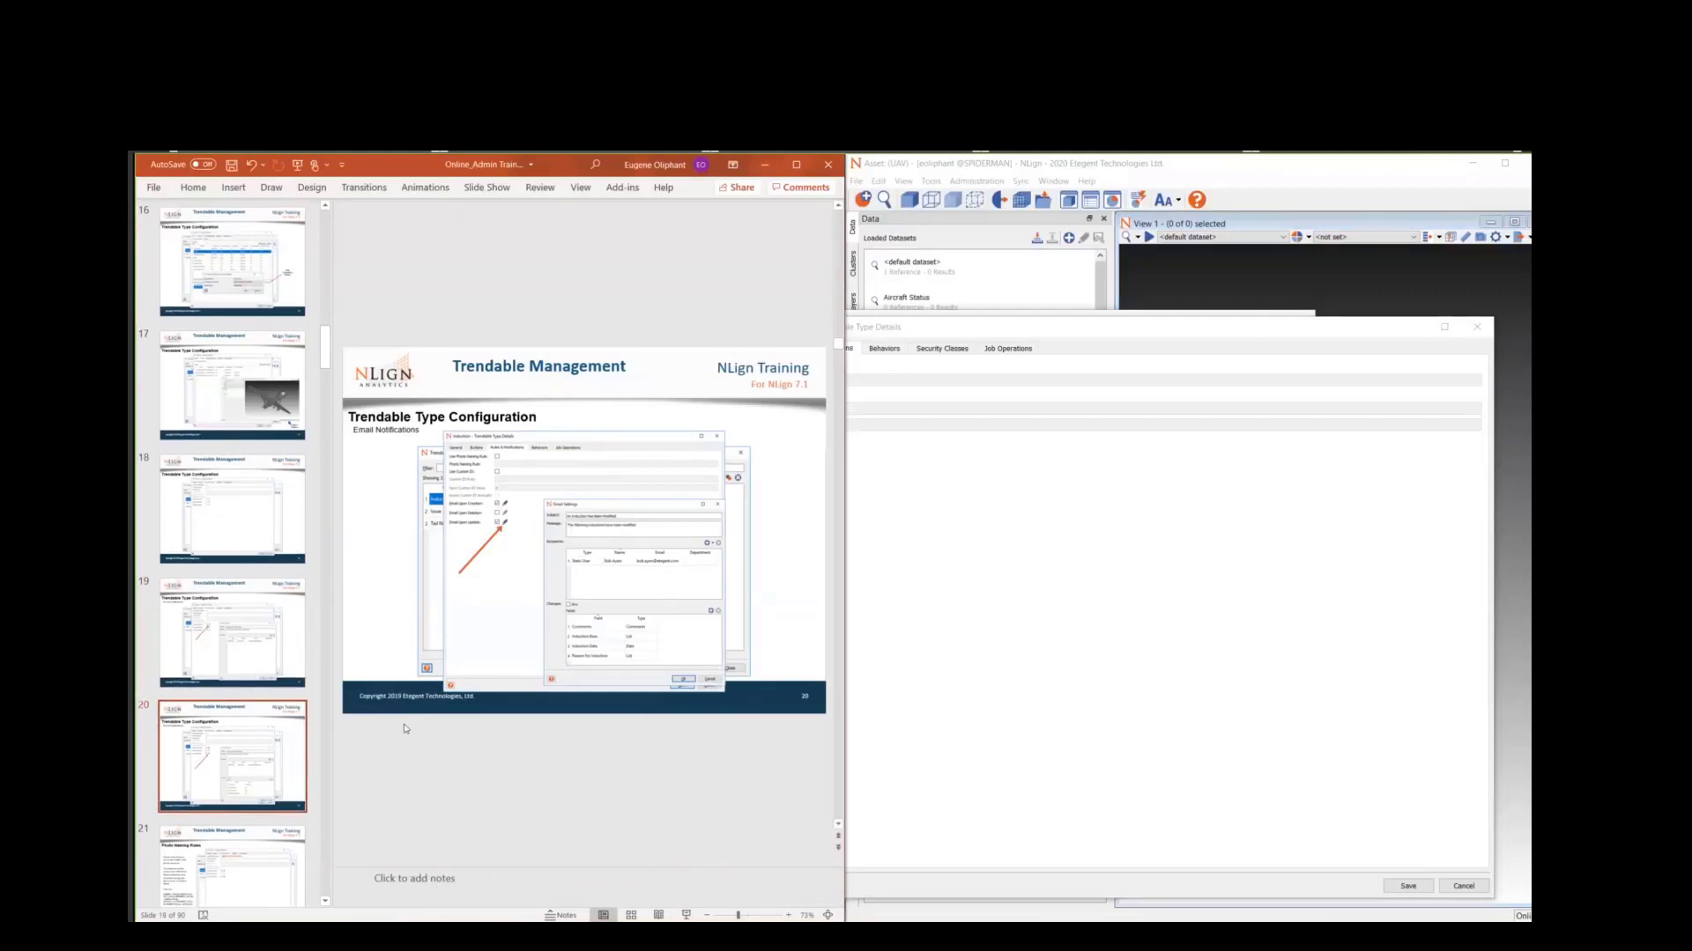
{"action": "scroll", "coordinate": [404, 728], "scroll_direction": "down", "scroll_amount": 1}
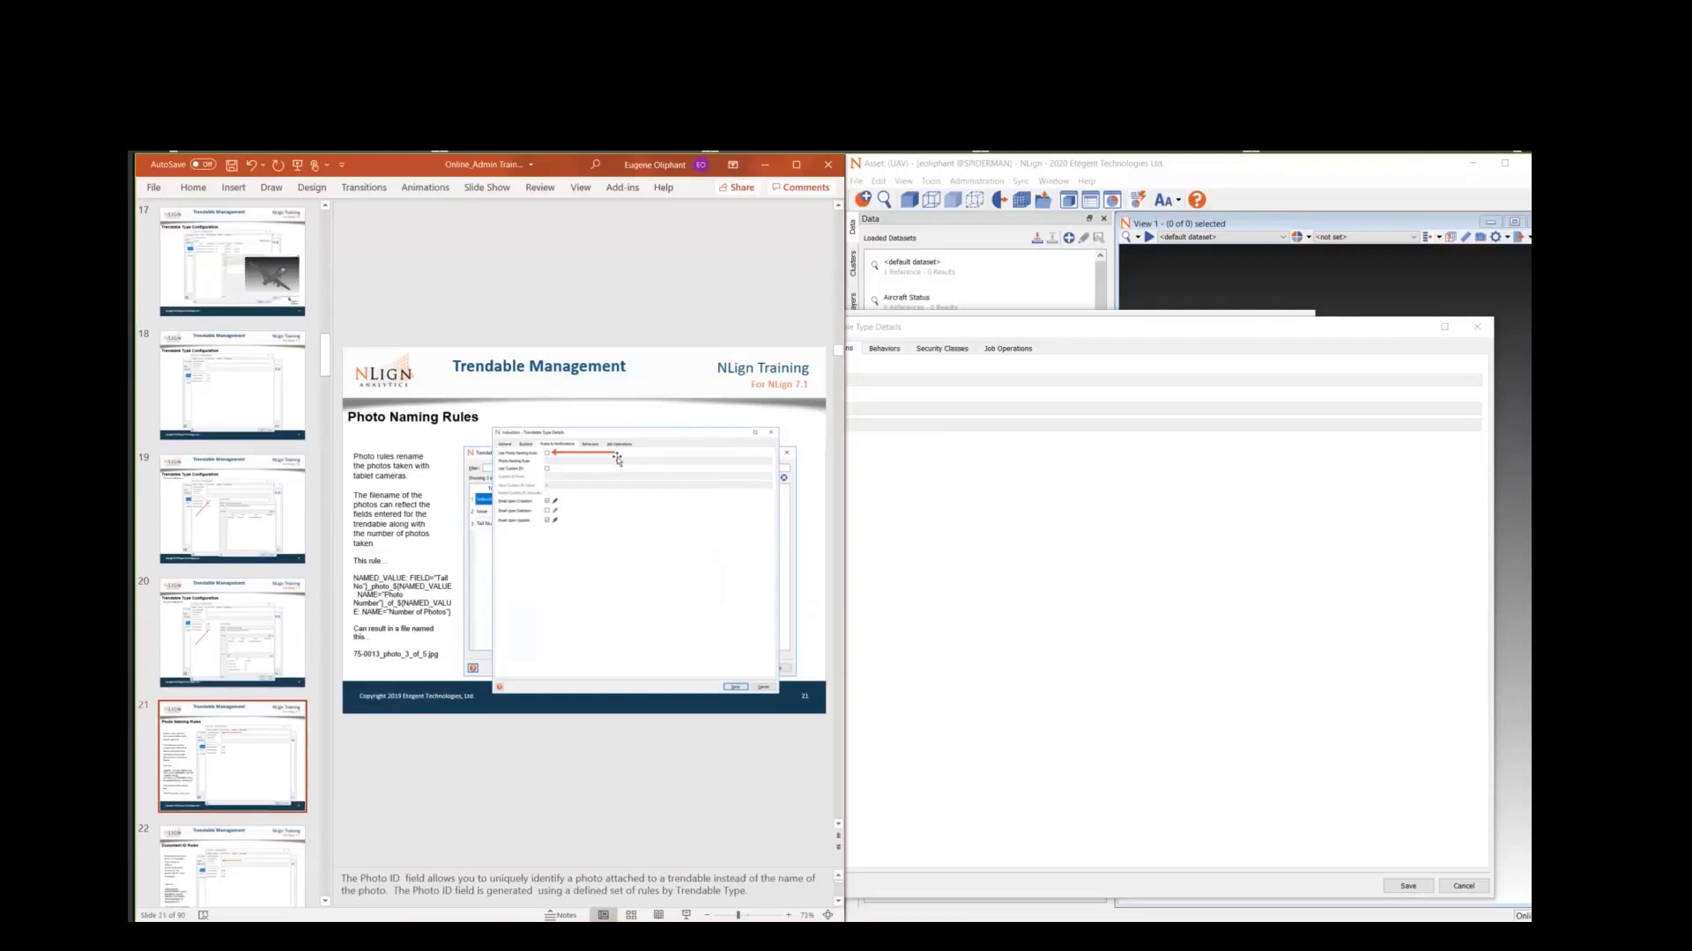
{"action": "key", "text": "Down"}
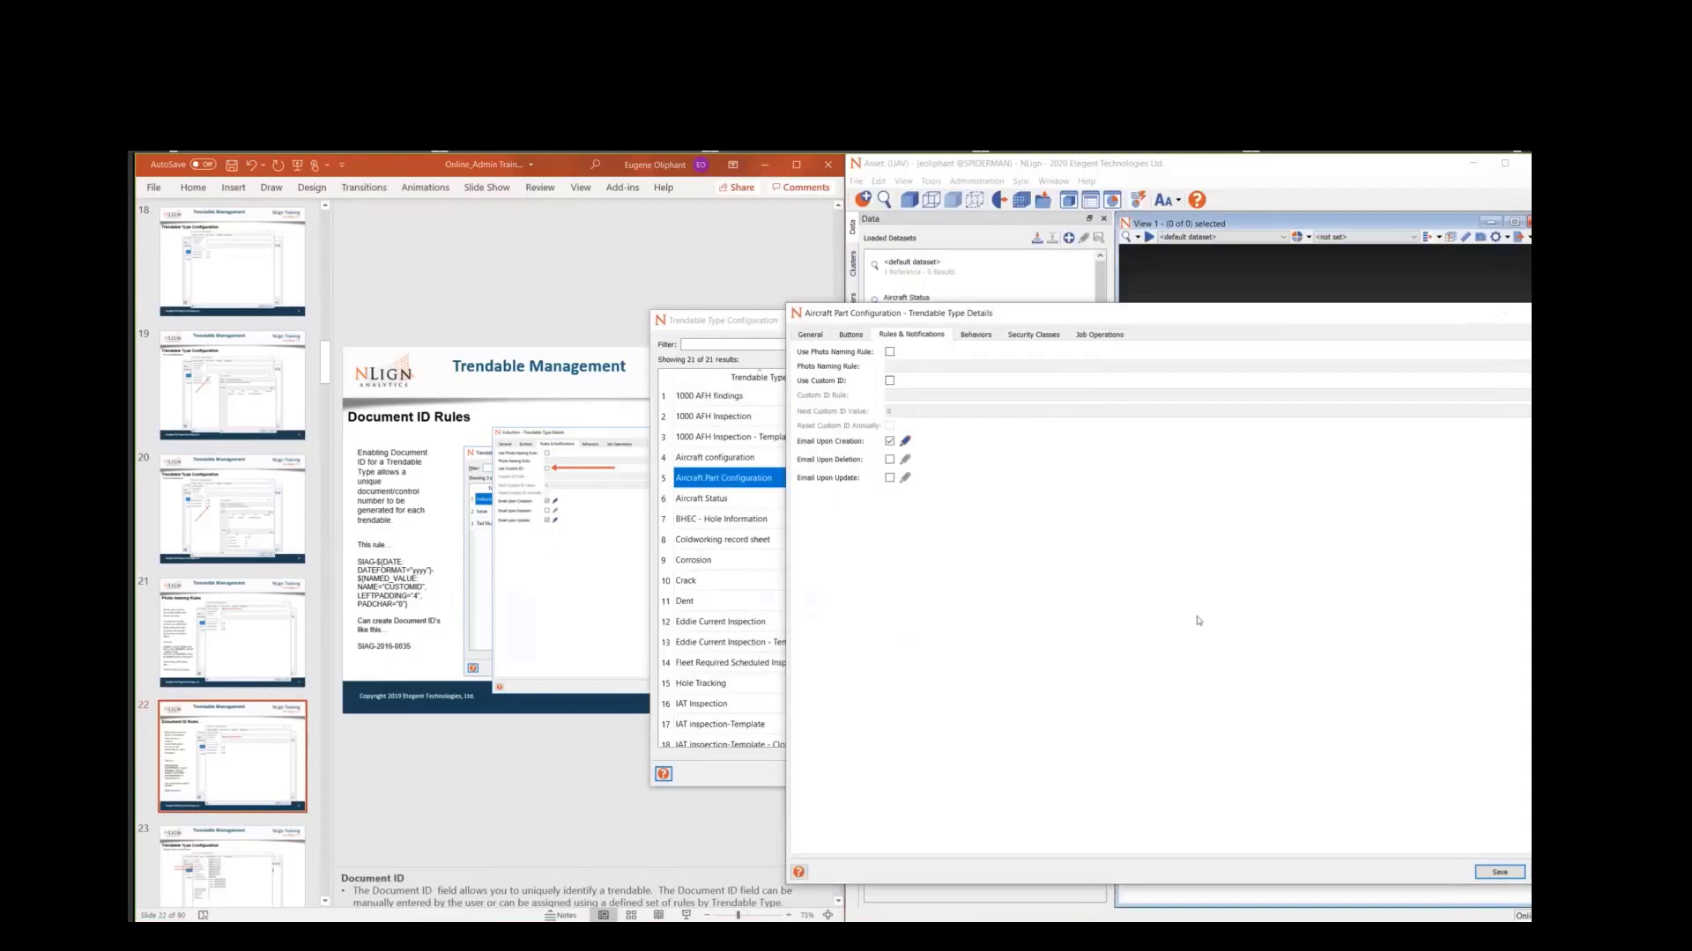
{"action": "left_click", "coordinate": [890, 381]}
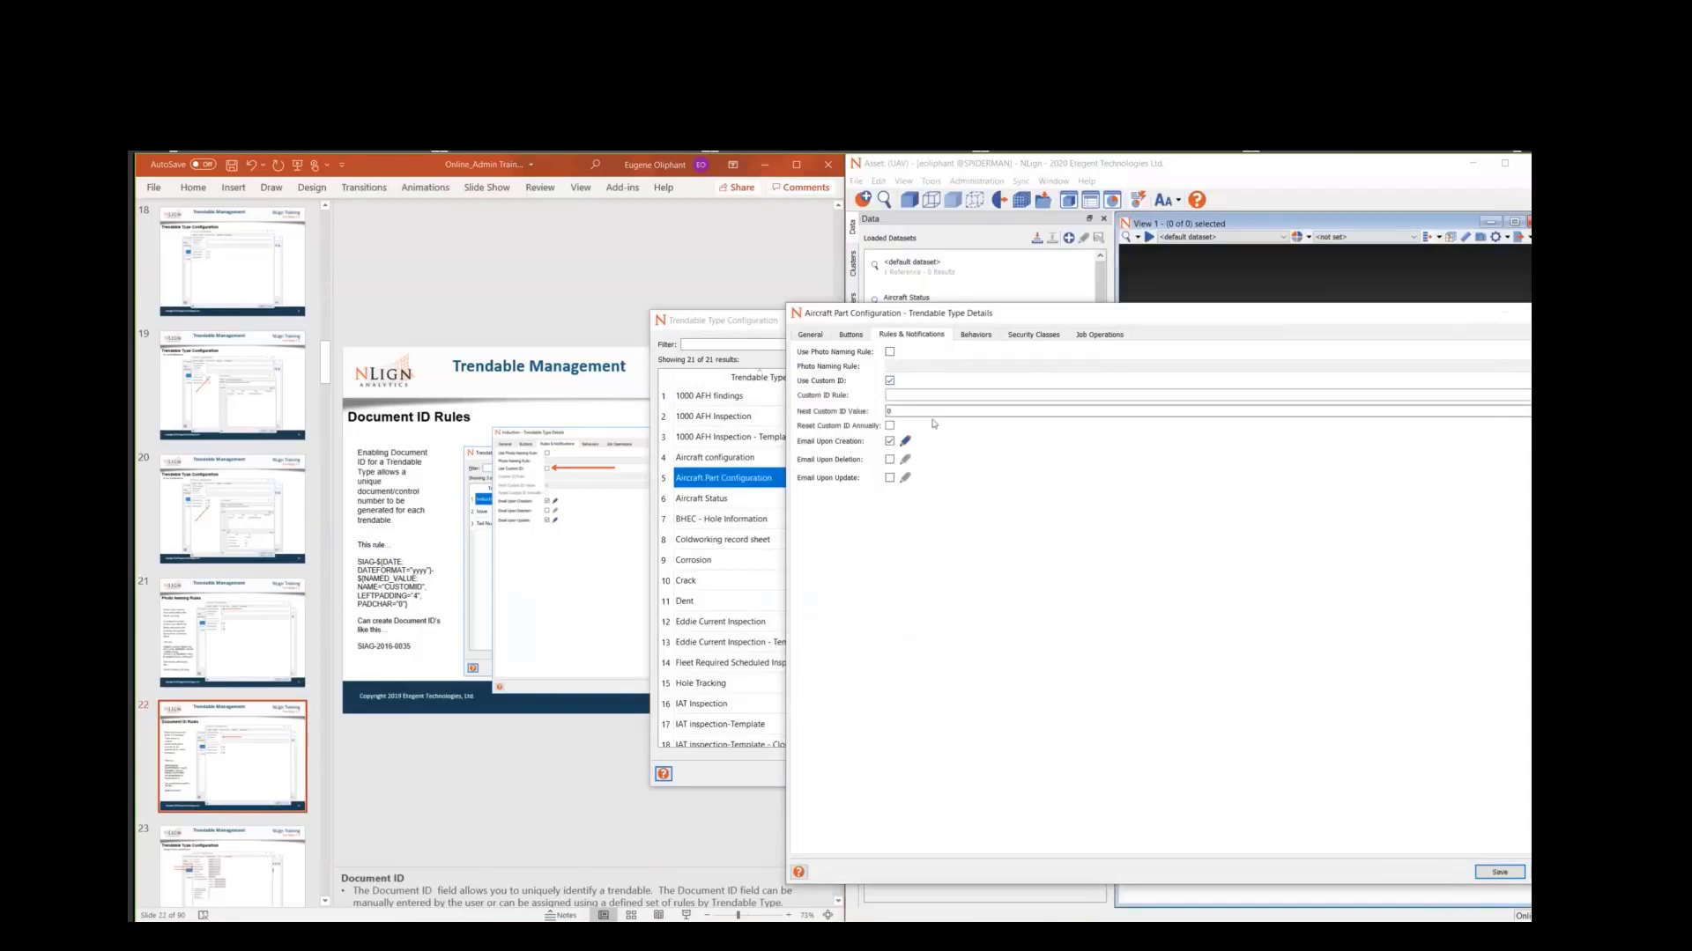
- Show slide 23 on Region Name and Shape and view the matching behavior settings of the Aircraft Part Configuration type
{"action": "left_click", "coordinate": [508, 765]}
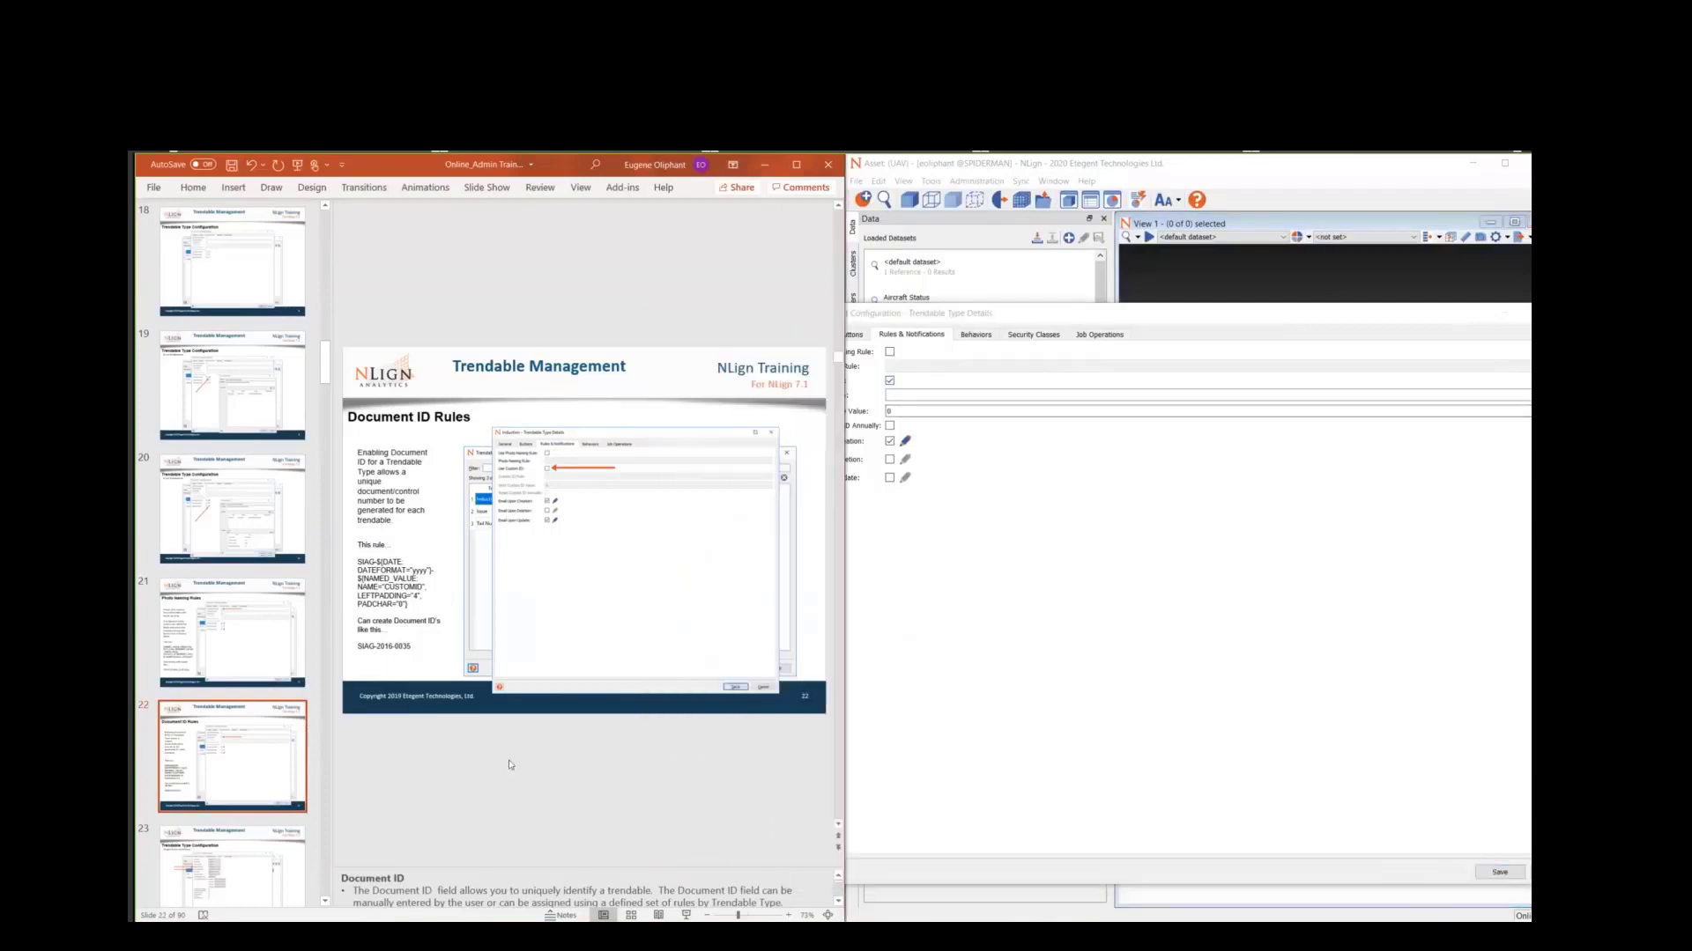
{"action": "key", "text": "Down"}
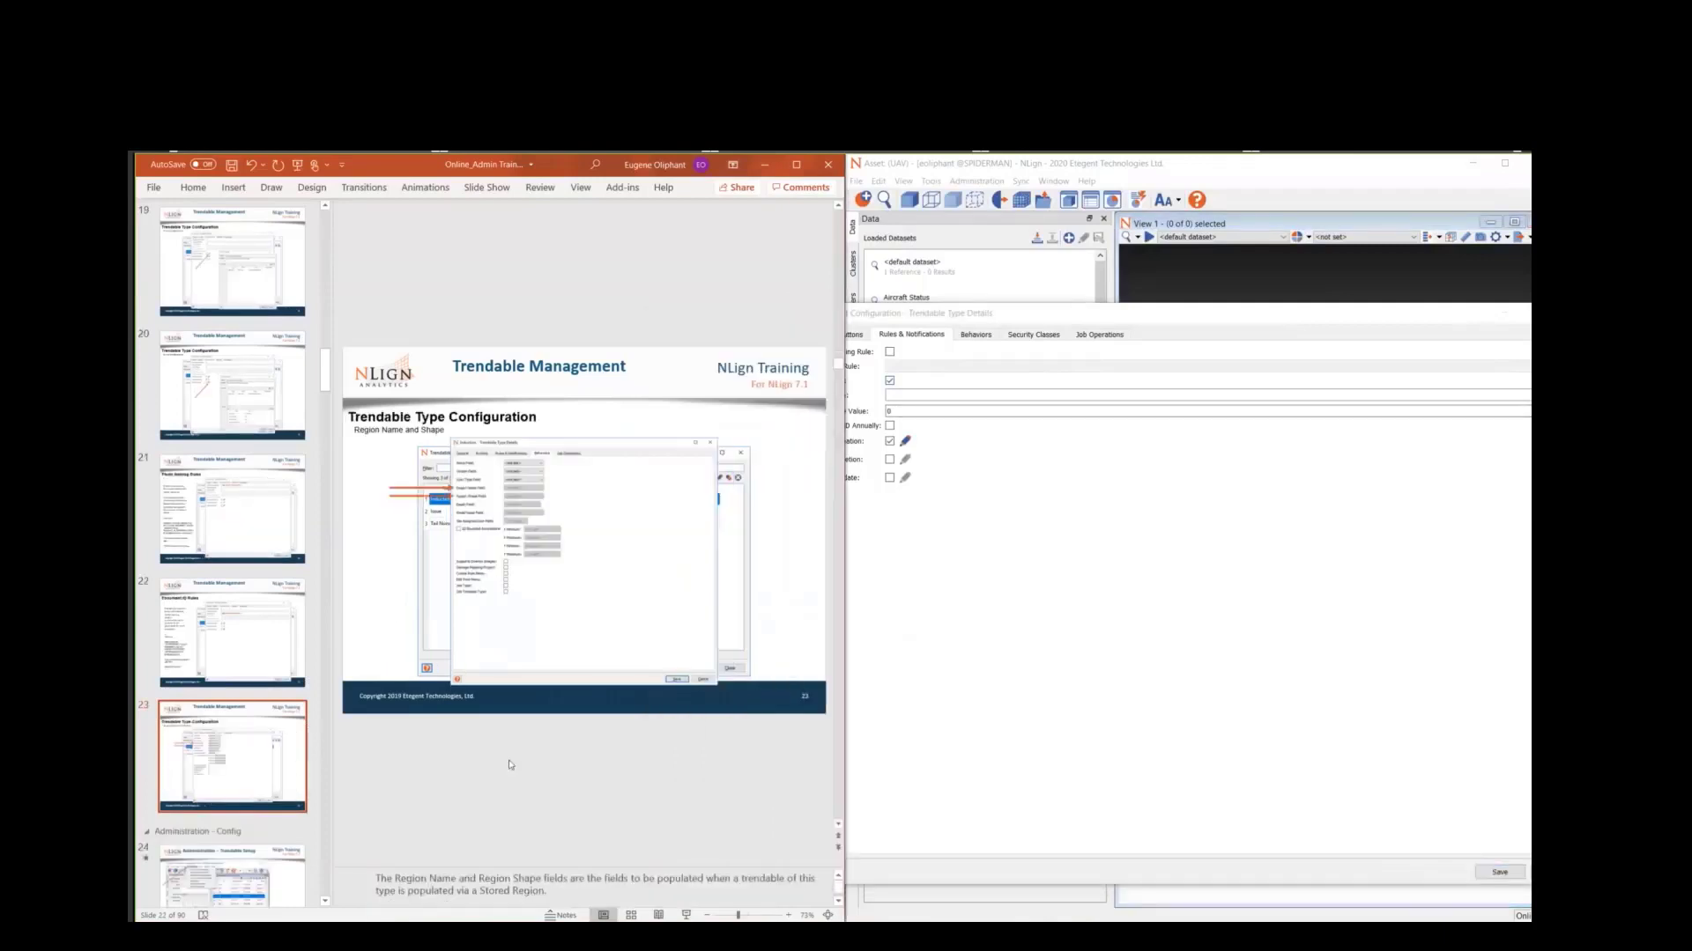
{"action": "left_click", "coordinate": [988, 337]}
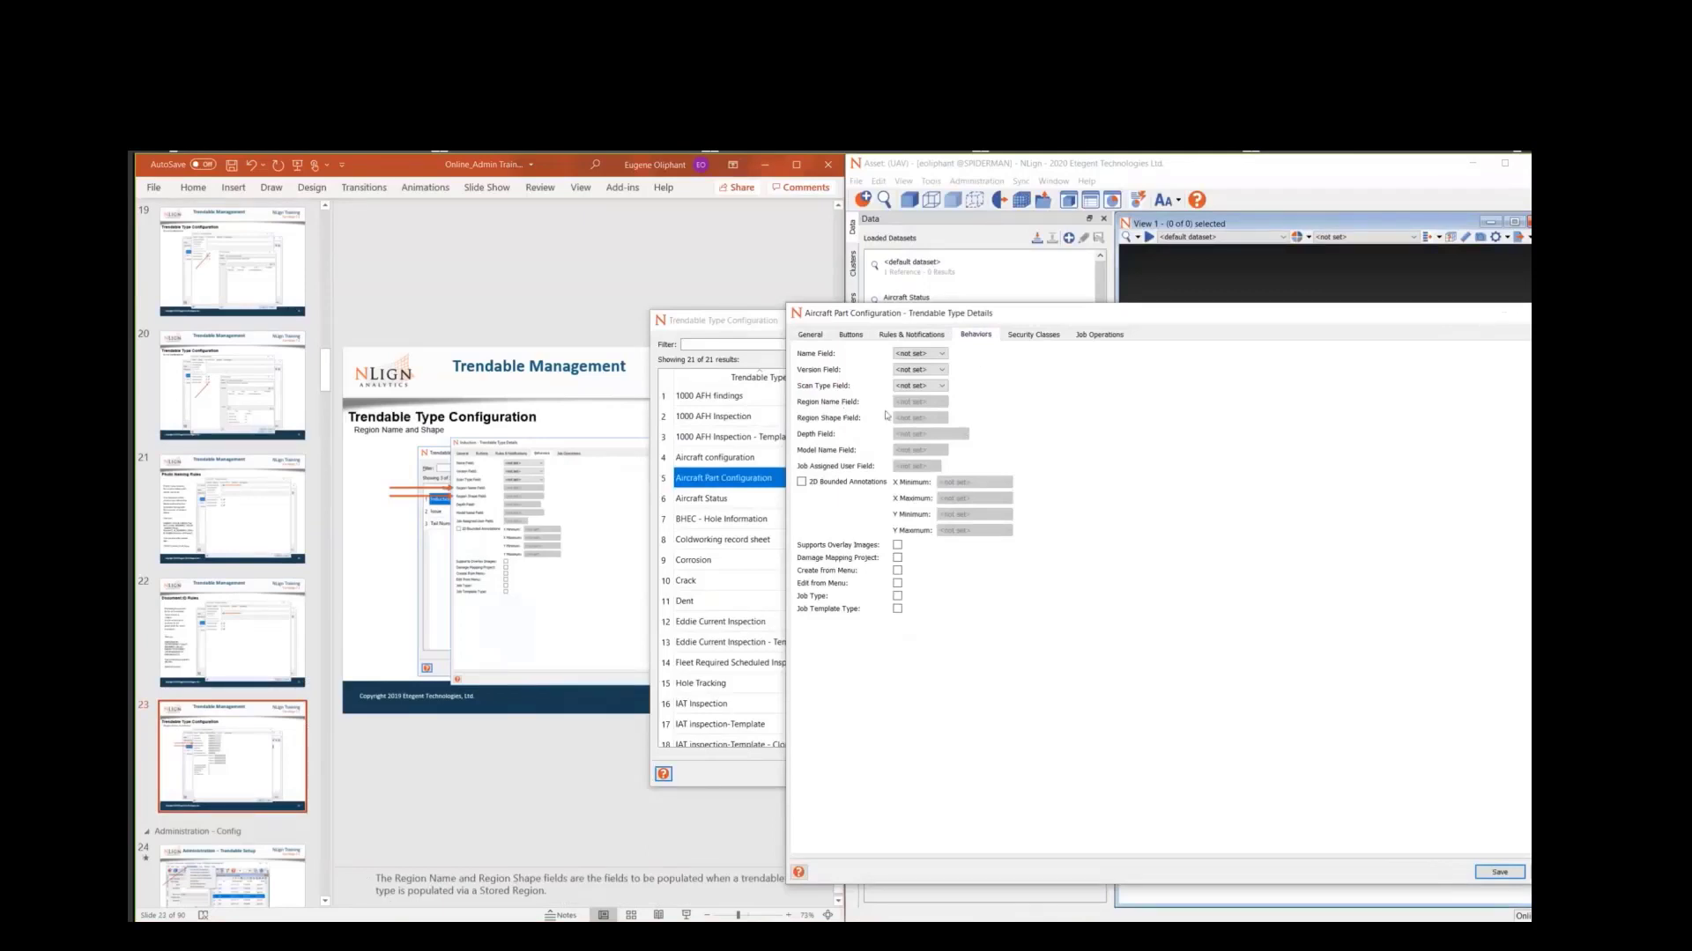
{"action": "mouse_move", "coordinate": [937, 404]}
- Add the standard field Location X,Y,Z to the Aircraft Part Configuration trendable type
{"action": "left_click", "coordinate": [810, 335]}
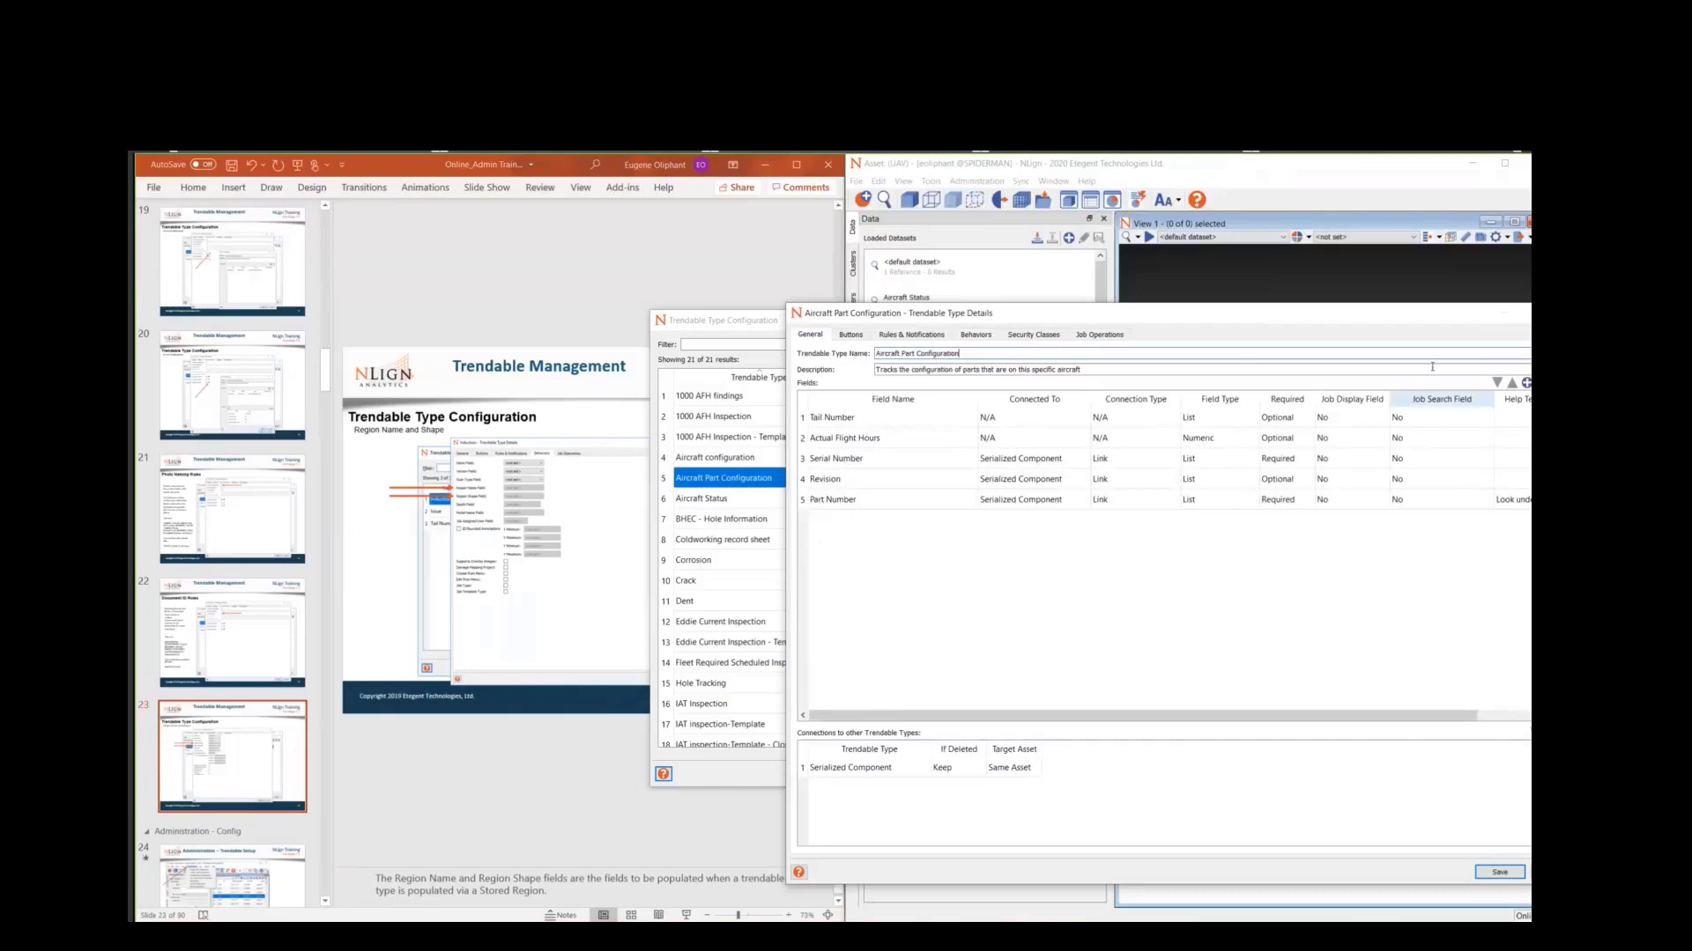
{"action": "left_click_drag", "start_coordinate": [1396, 317], "coordinate": [1209, 310]}
{"action": "left_click", "coordinate": [1352, 377]}
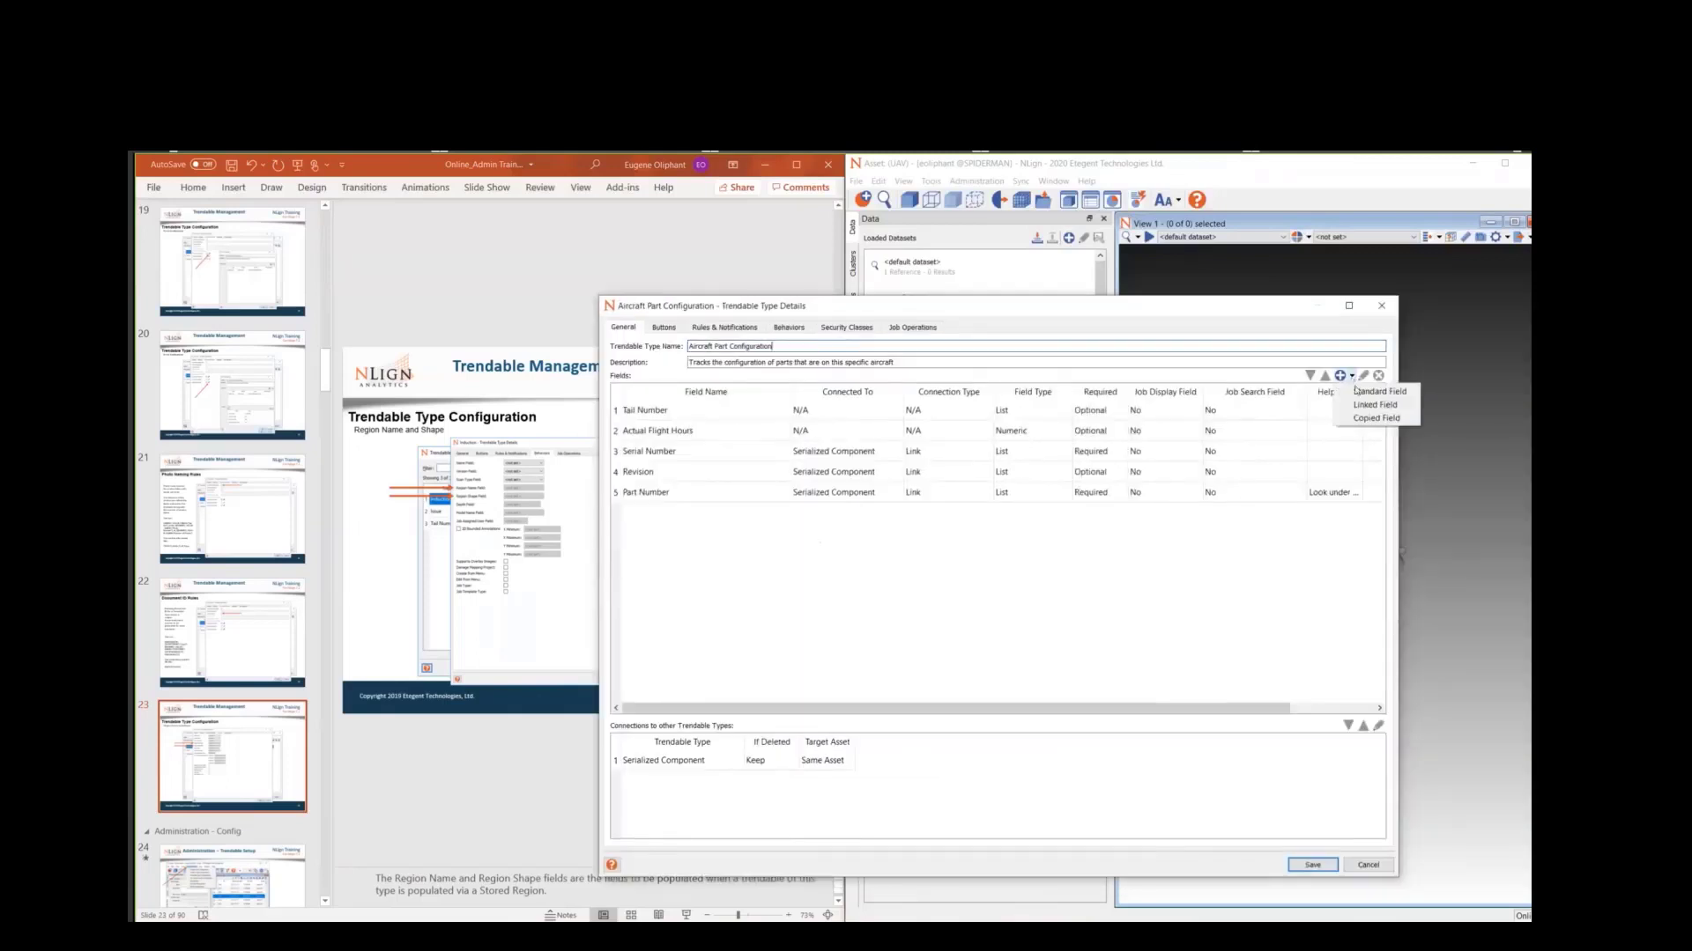
{"action": "left_click", "coordinate": [1370, 391]}
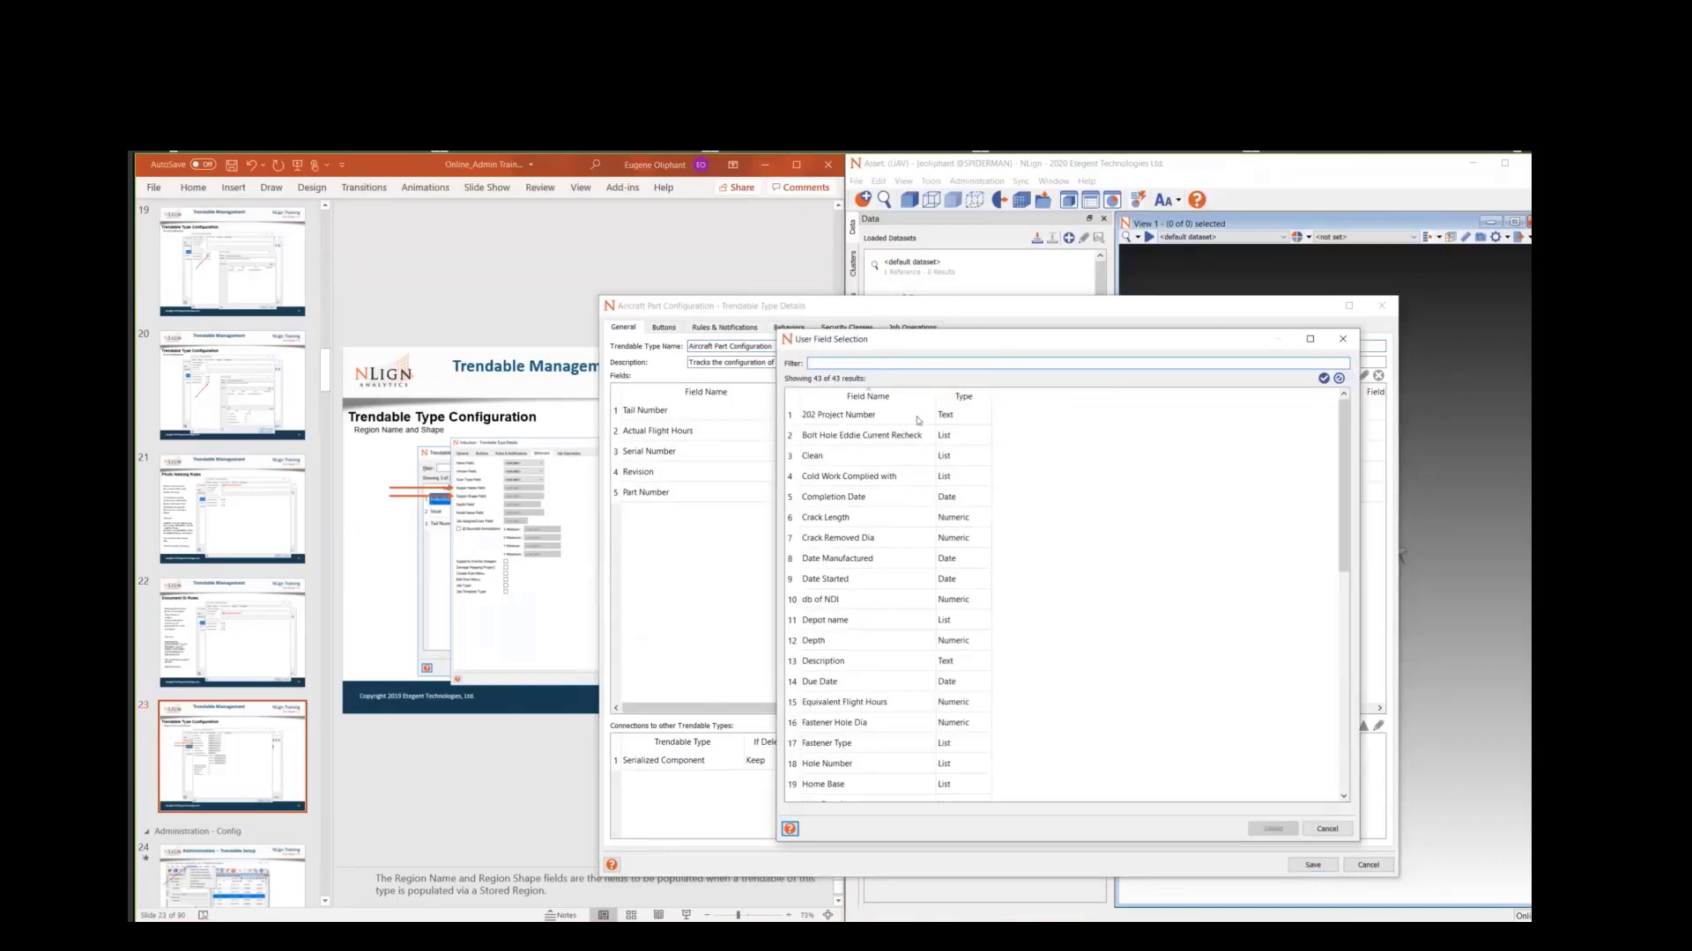
{"action": "double_click", "coordinate": [917, 415]}
- Check the choices offered for the Region Name, Region Shape and Model Name fields in the type's behavior settings
{"action": "left_click", "coordinate": [790, 329]}
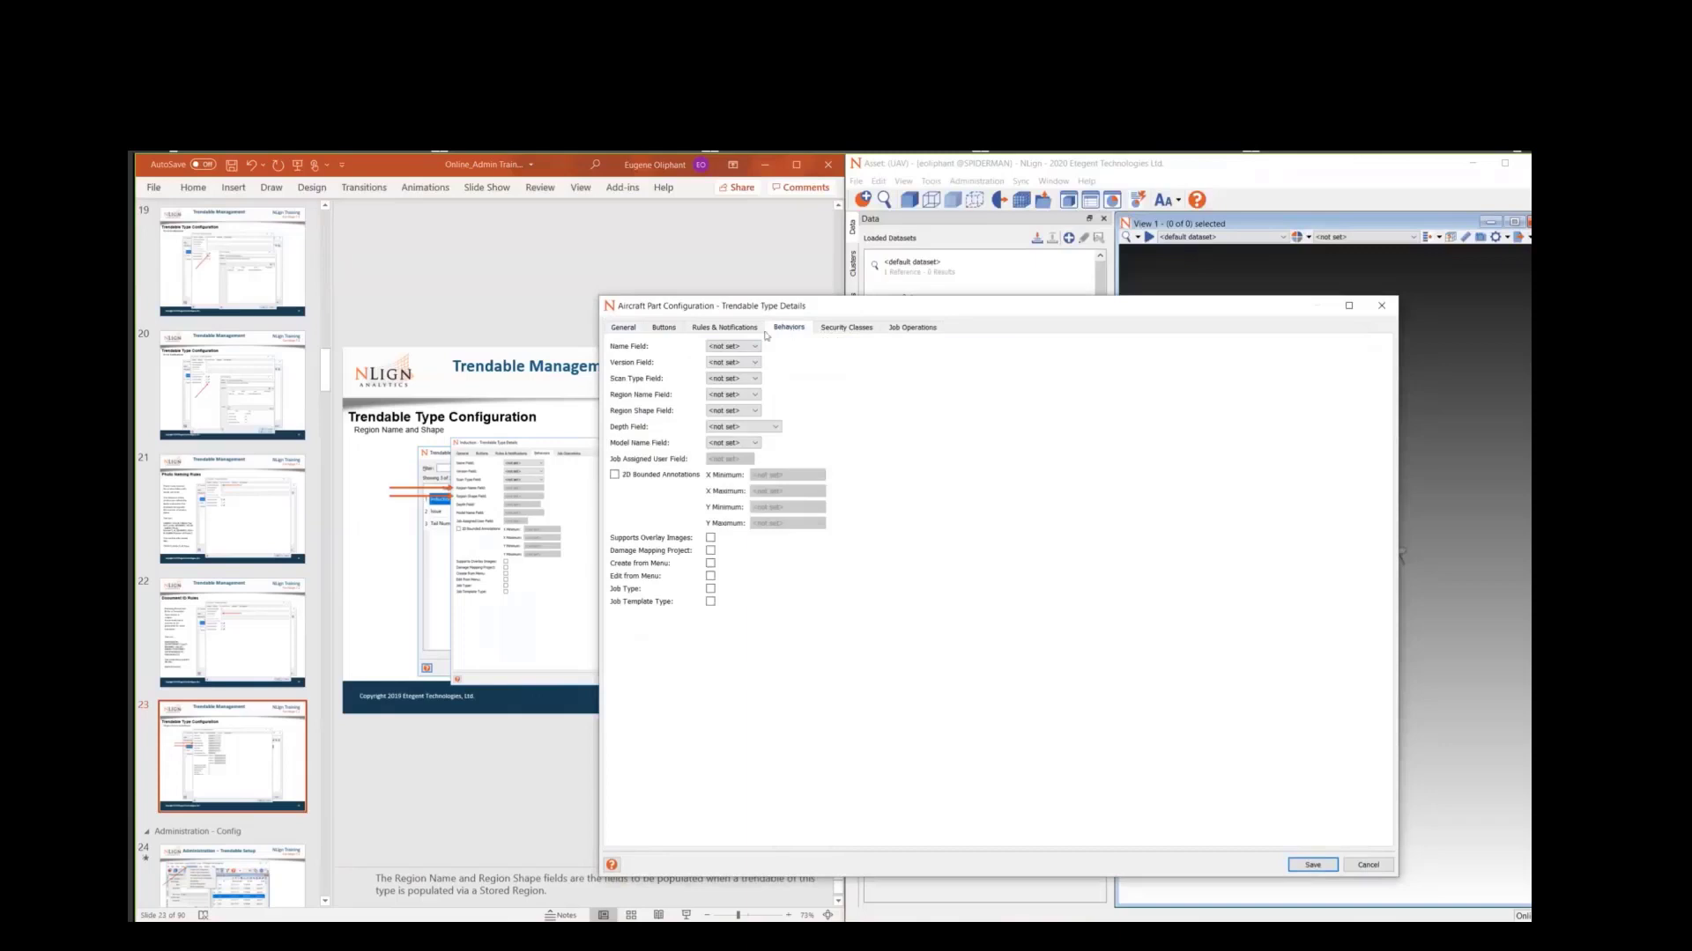
{"action": "left_click", "coordinate": [747, 394]}
{"action": "left_click", "coordinate": [827, 397]}
{"action": "left_click", "coordinate": [749, 411]}
{"action": "left_click", "coordinate": [628, 421]}
{"action": "left_click", "coordinate": [724, 443]}
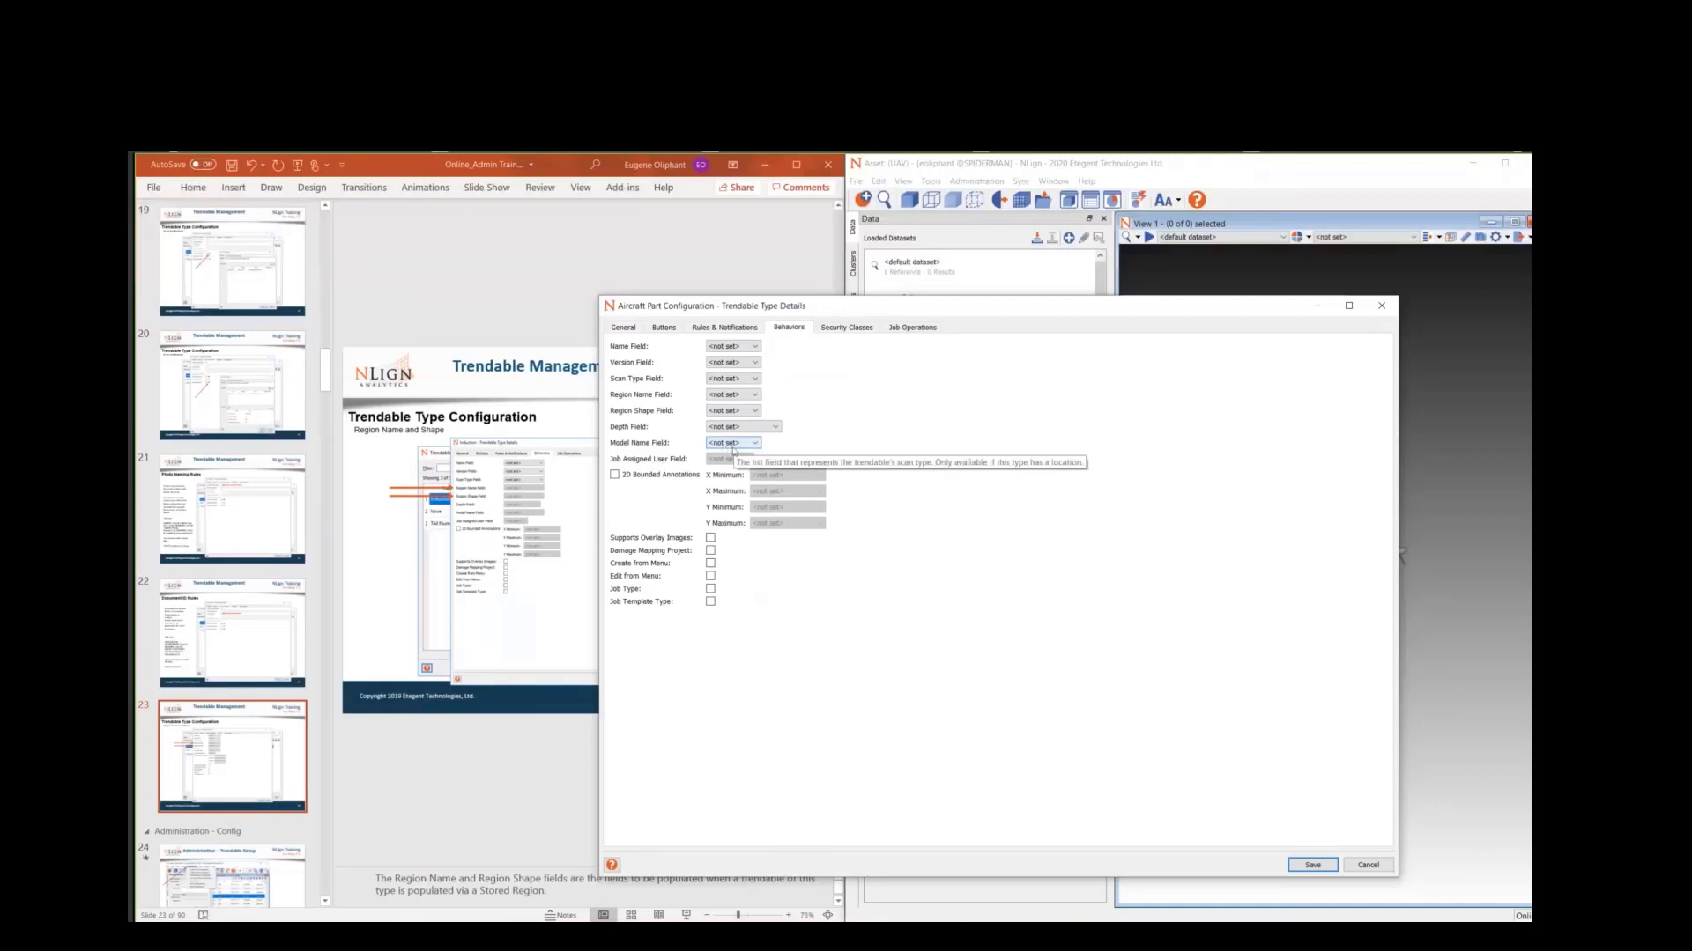
{"action": "left_click", "coordinate": [885, 458]}
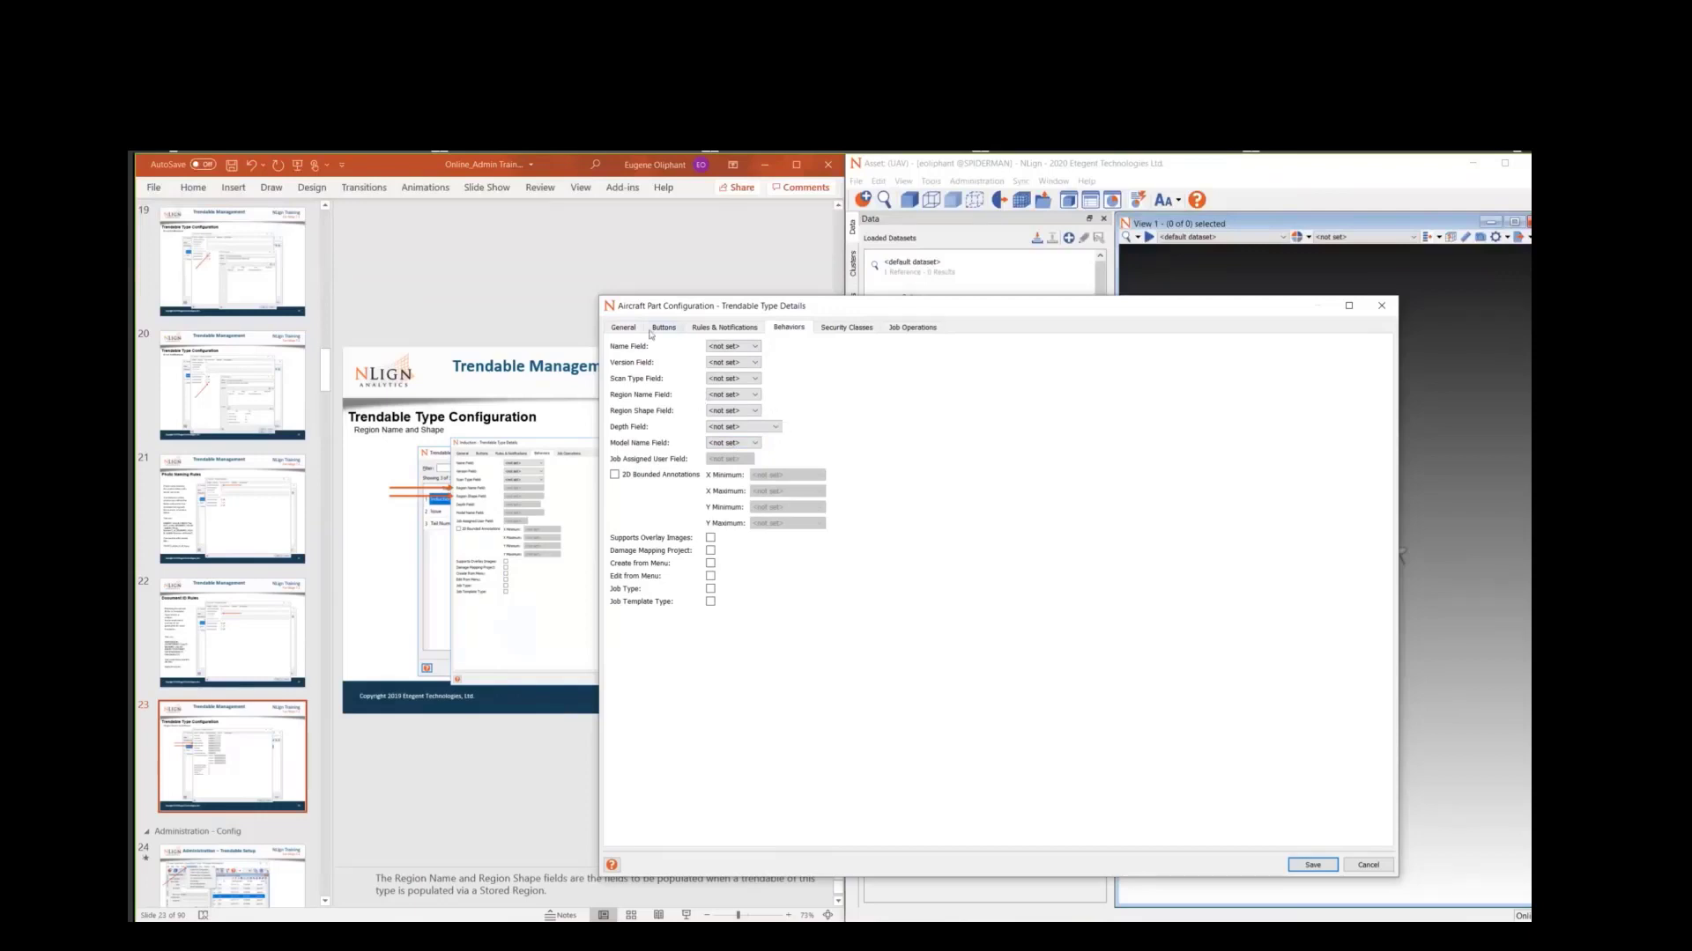
- Compare the type's field list with the choices offered for its Name, Scan Type and Region Name behavior fields
{"action": "left_click", "coordinate": [623, 326]}
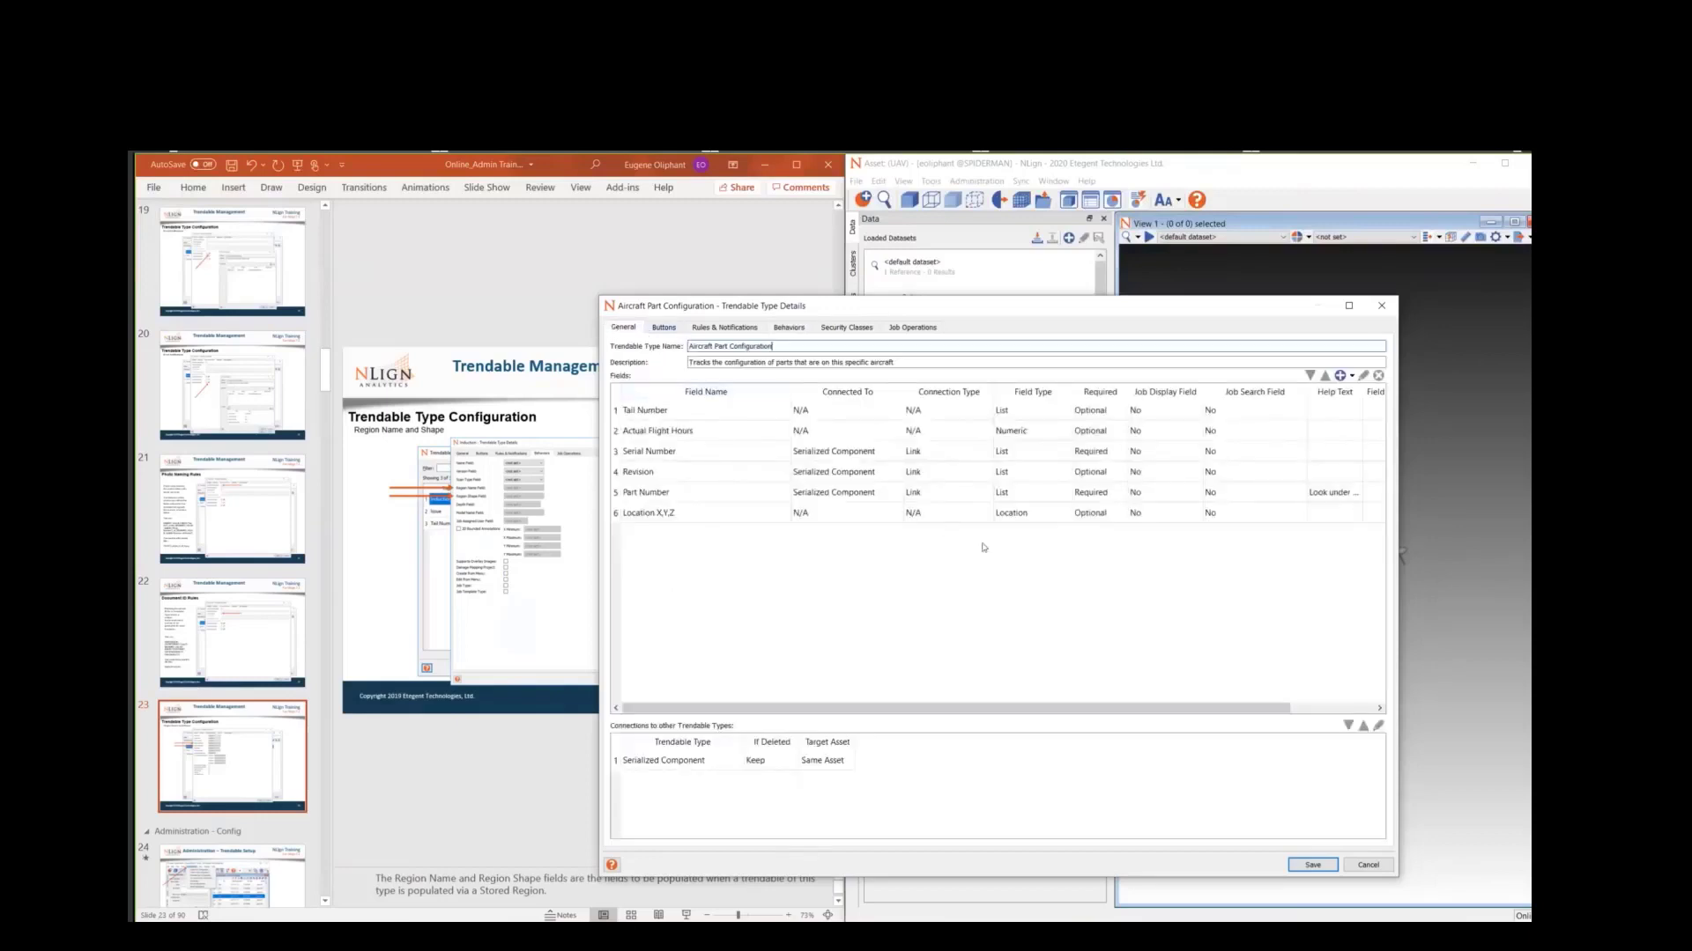
{"action": "left_click", "coordinate": [1021, 413]}
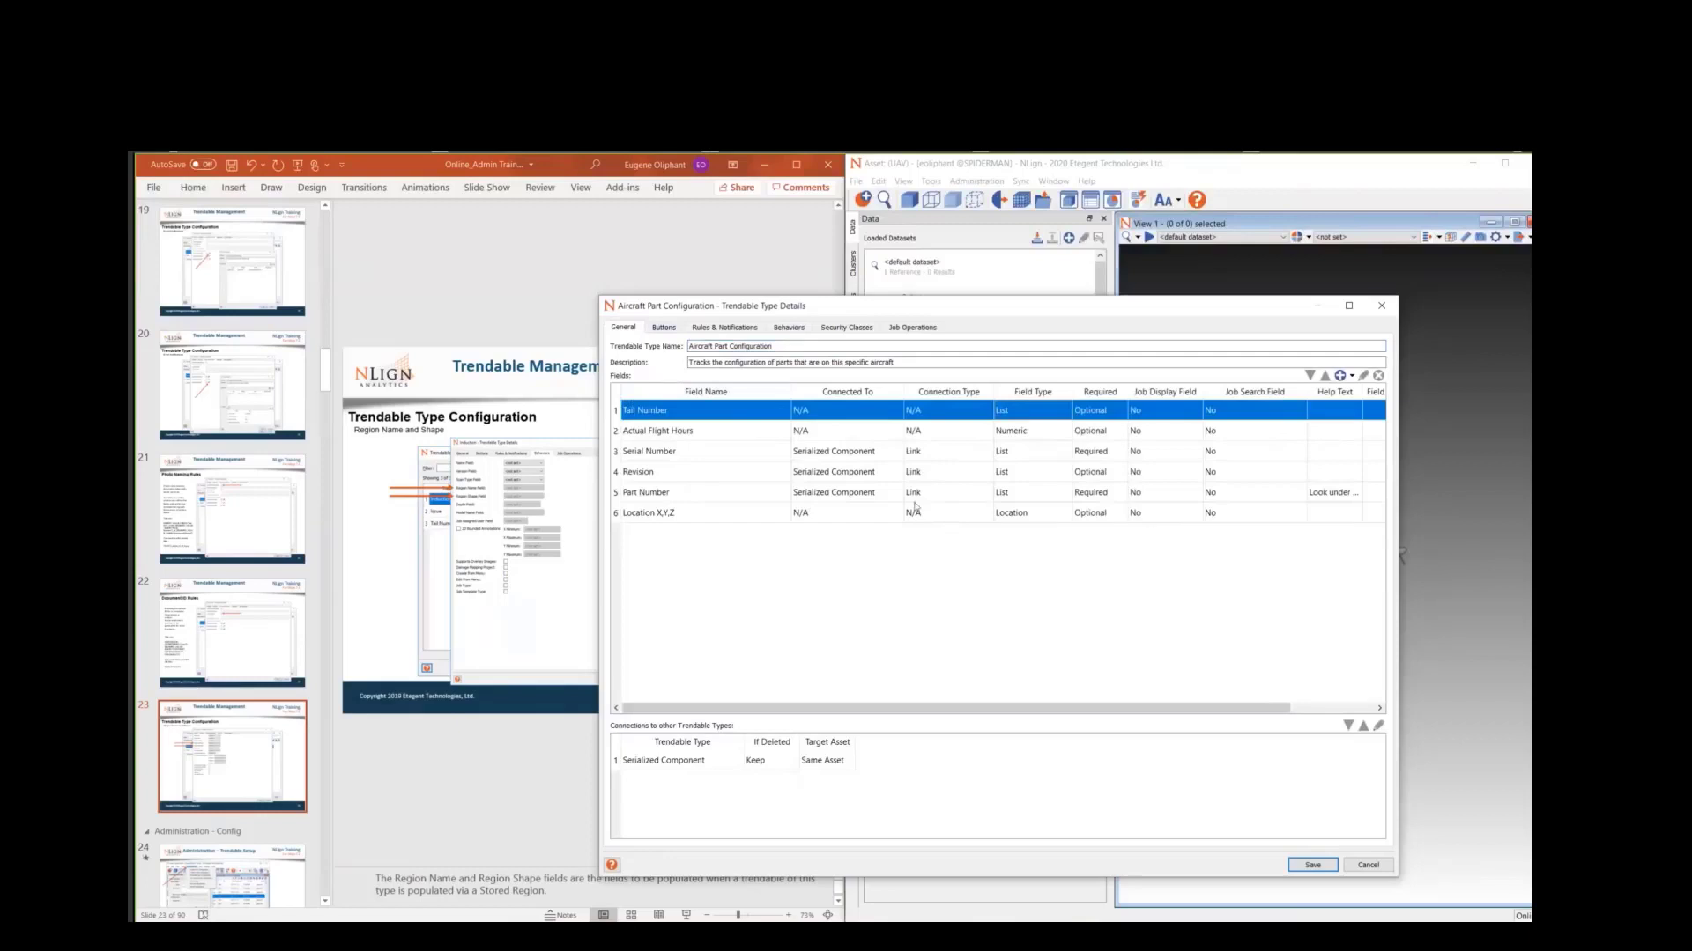
{"action": "left_click", "coordinate": [788, 326]}
{"action": "left_click", "coordinate": [733, 349]}
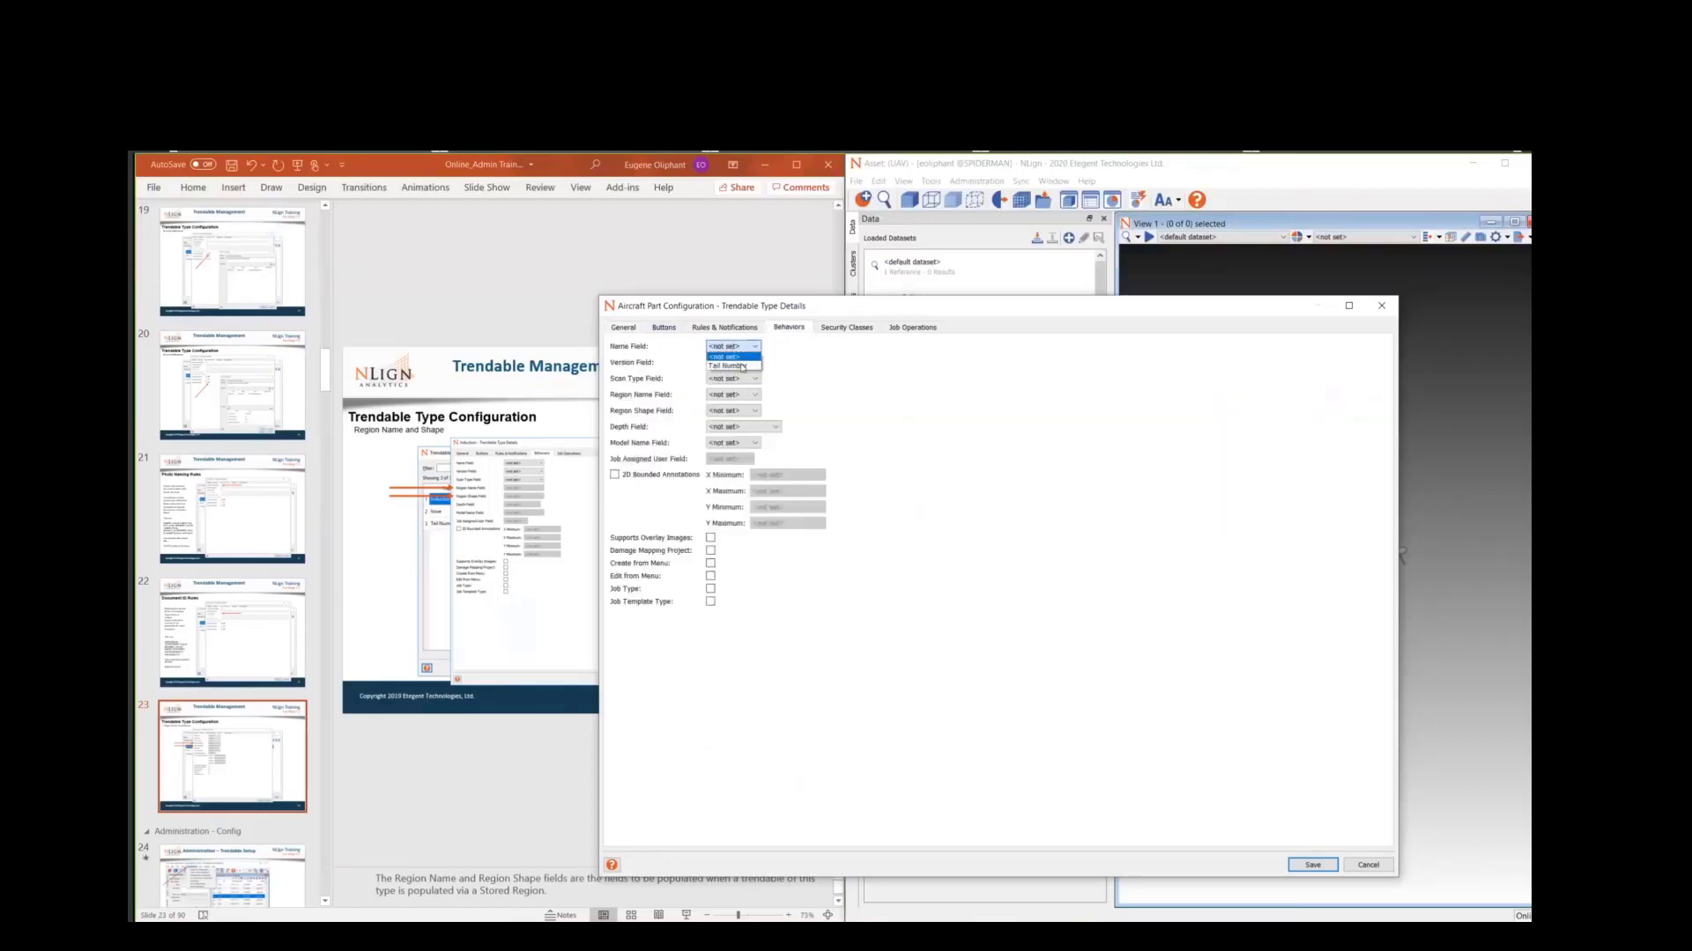
{"action": "left_click", "coordinate": [749, 378]}
{"action": "left_click", "coordinate": [744, 396]}
- View the type's Security Classes and Job Operations settings, and return to its behavior settings
{"action": "left_click", "coordinate": [868, 325]}
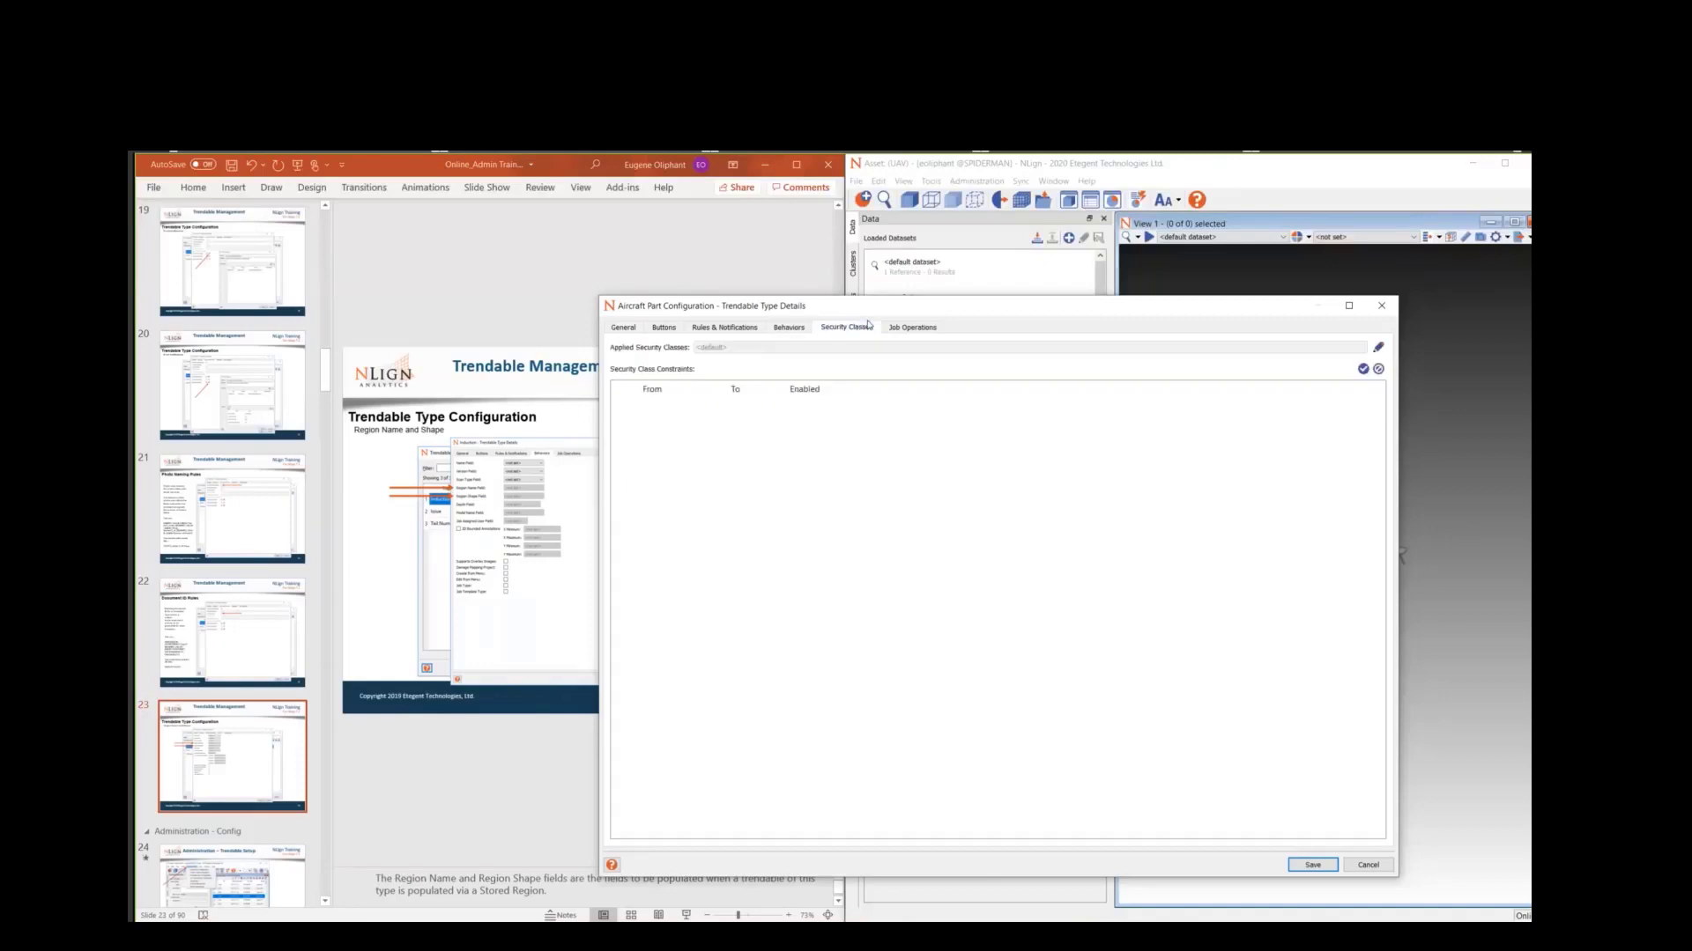
{"action": "left_click", "coordinate": [247, 746]}
{"action": "left_click", "coordinate": [843, 326]}
{"action": "left_click", "coordinate": [895, 327]}
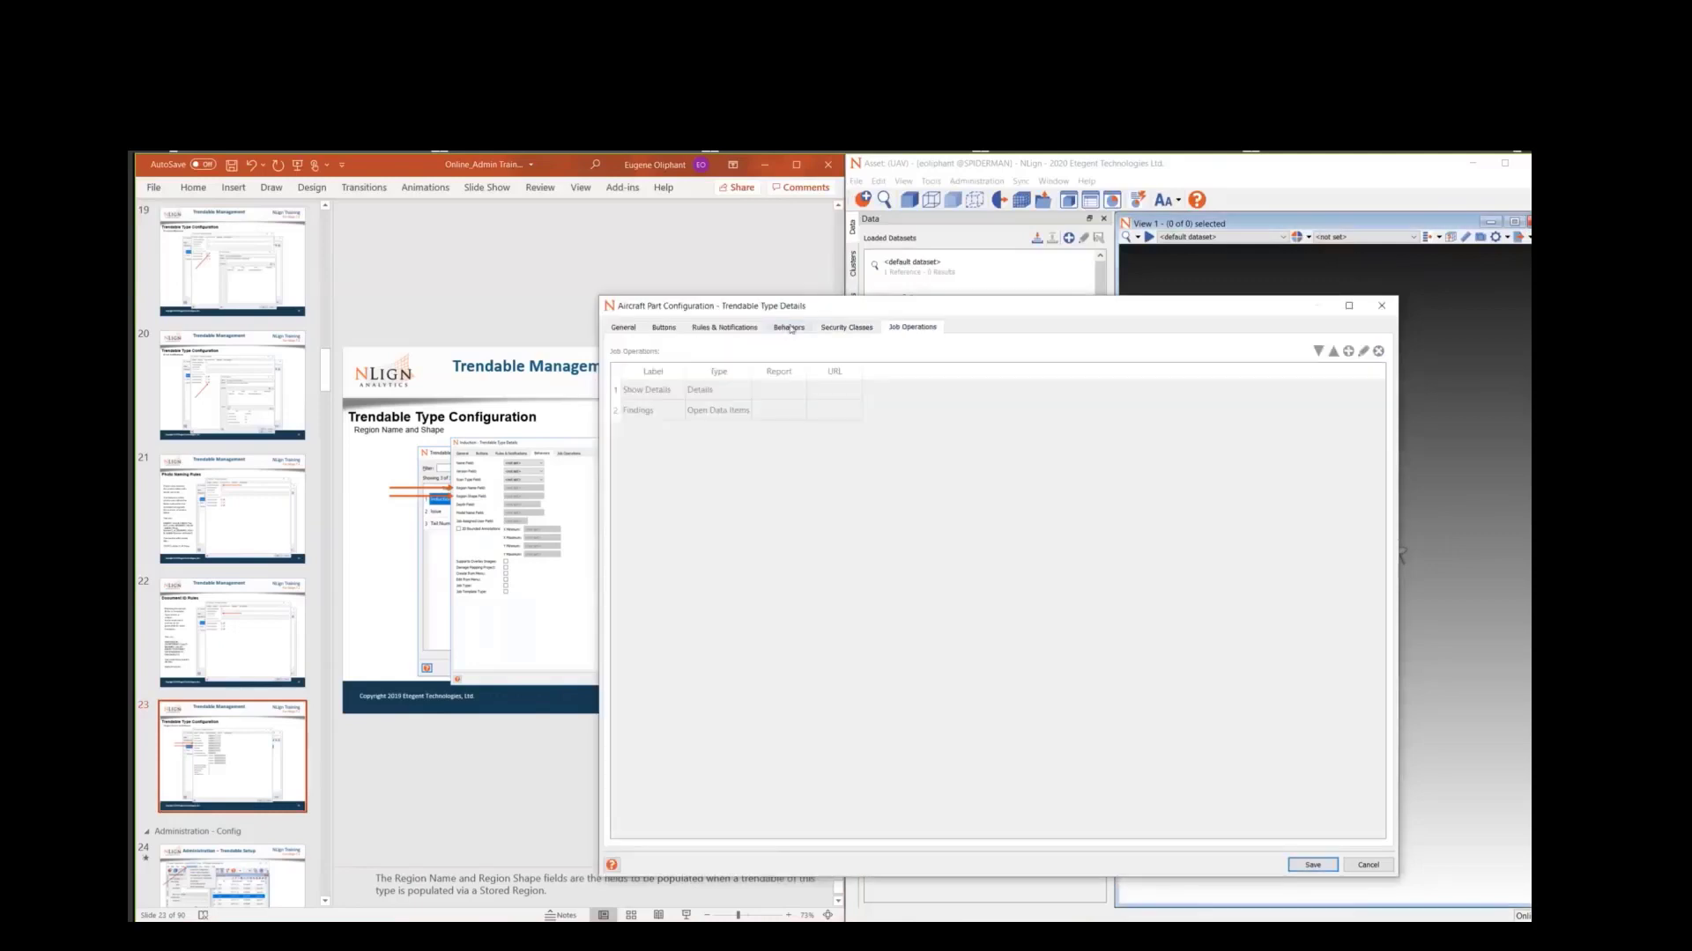
{"action": "left_click", "coordinate": [789, 328]}
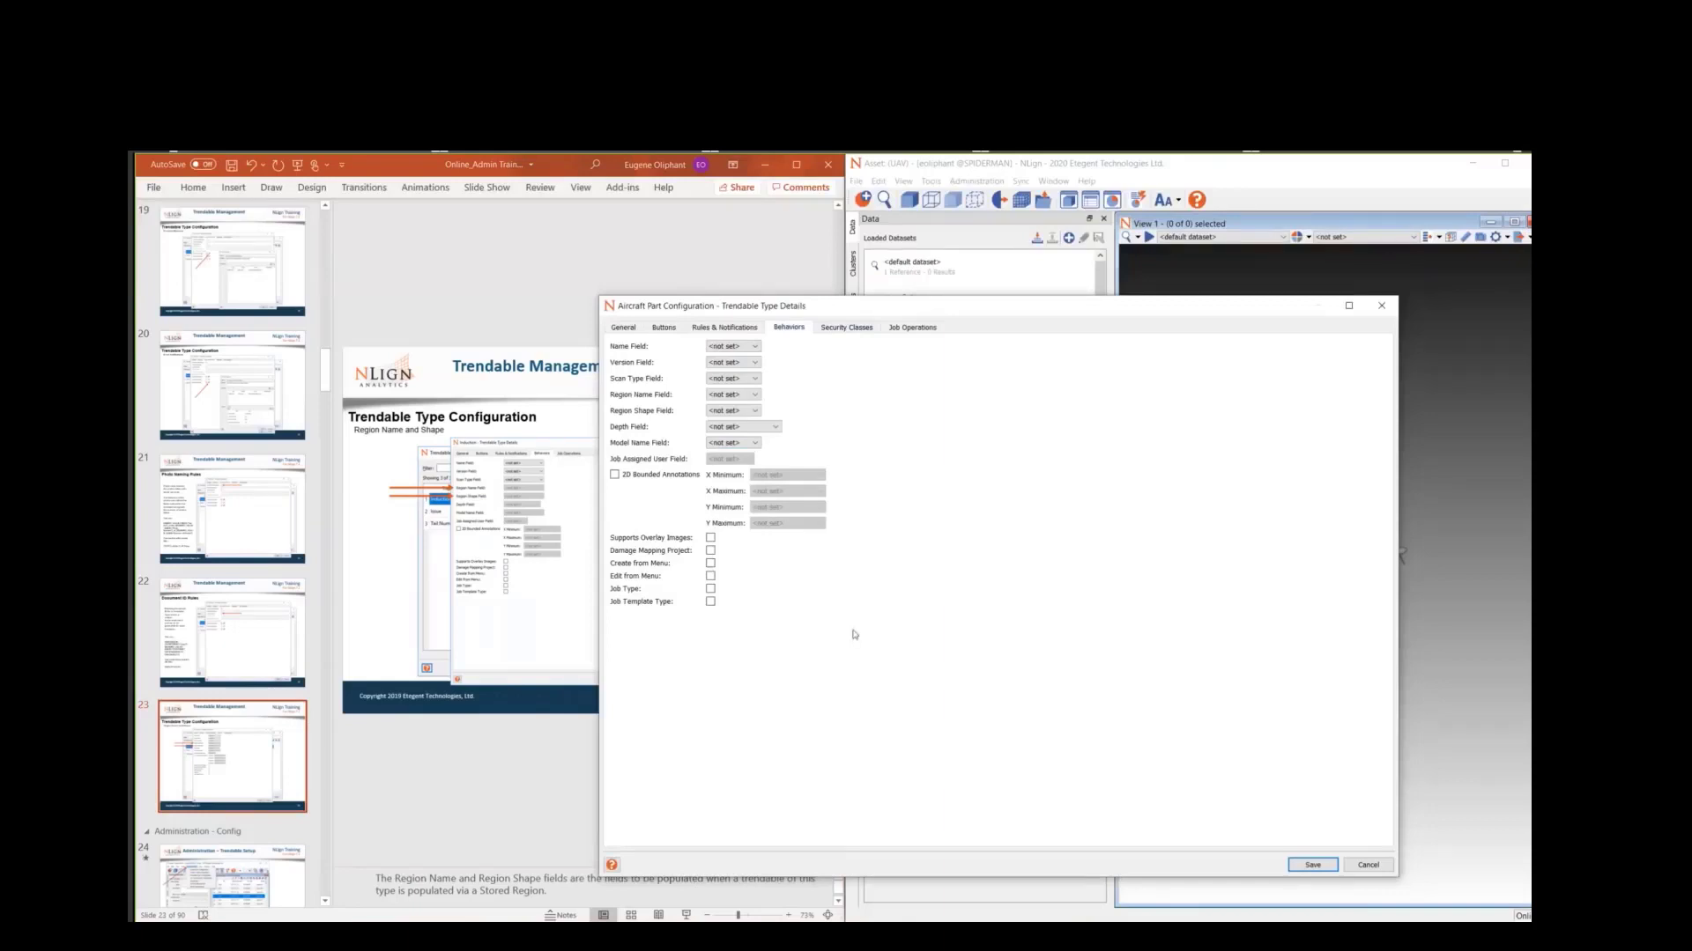
- Enable Email Upon Creation and enter the email subject "New FOD was found on the floor"
{"action": "left_click", "coordinate": [614, 329]}
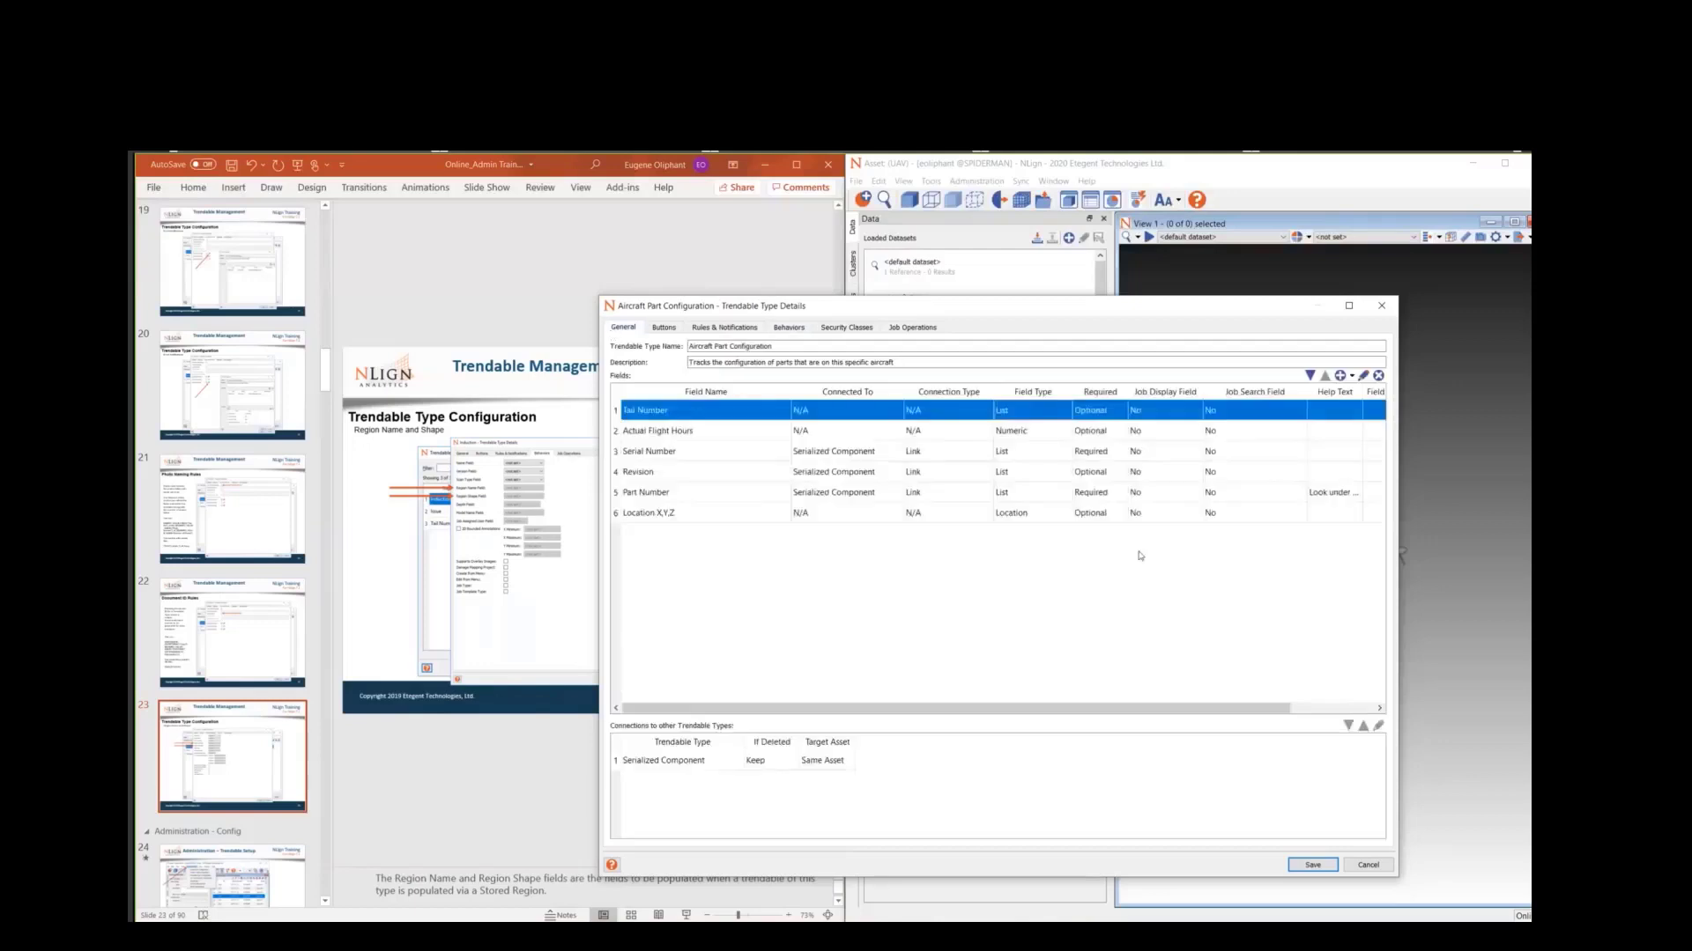
{"action": "left_click", "coordinate": [706, 329]}
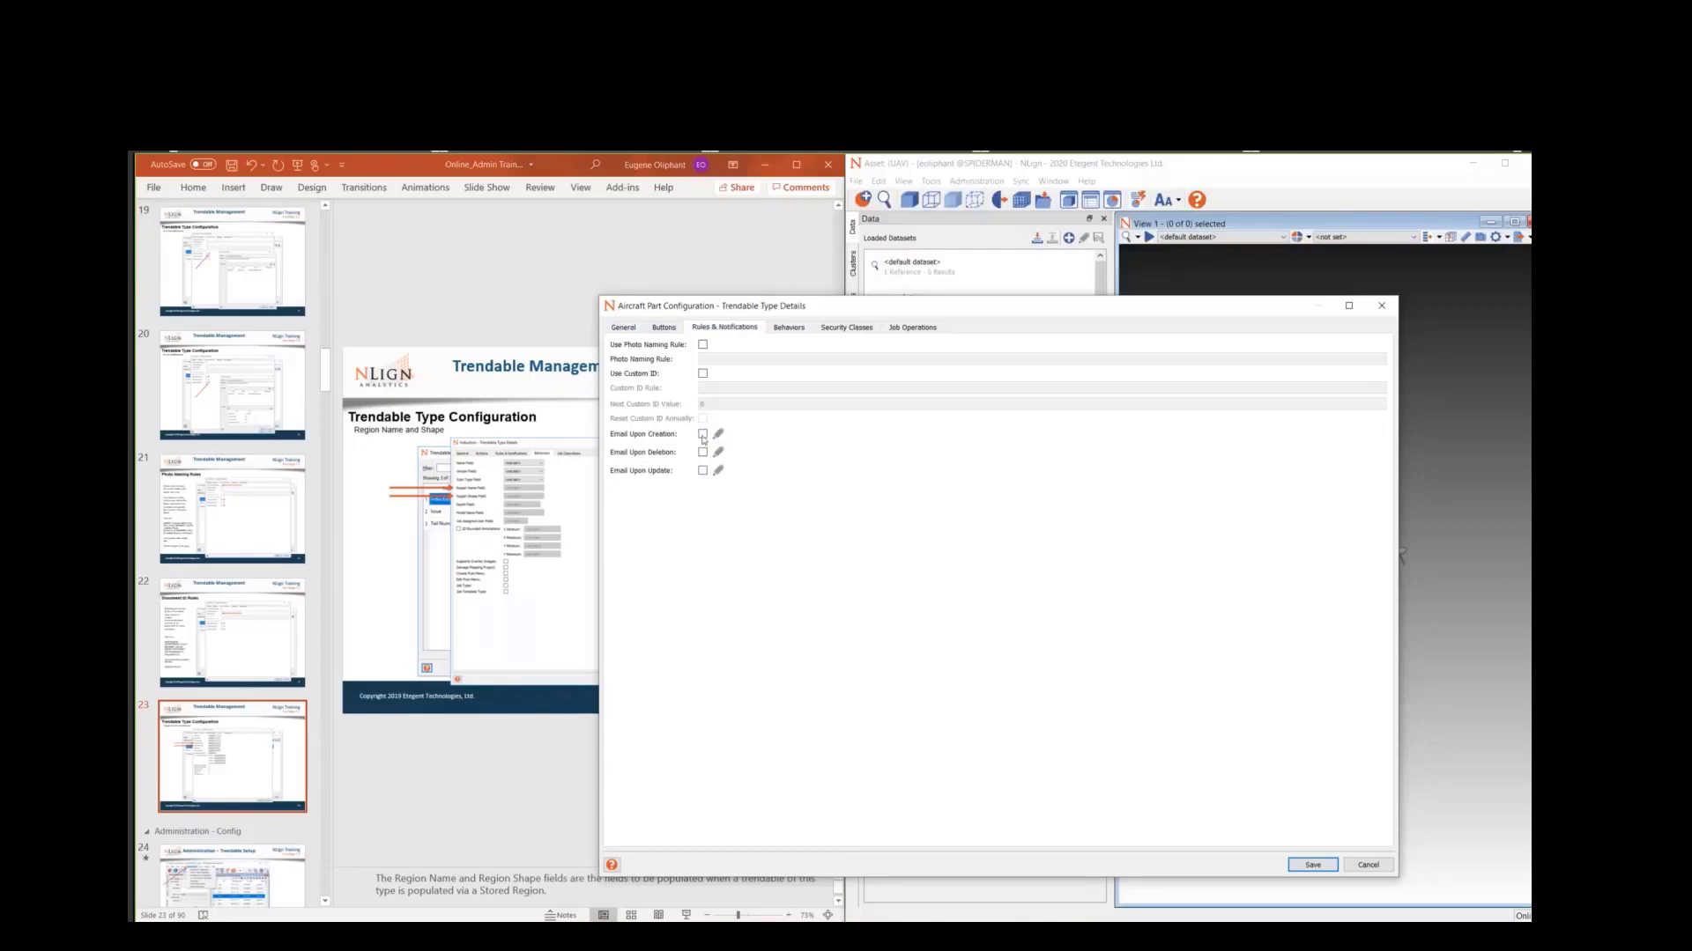
{"action": "left_click", "coordinate": [703, 434]}
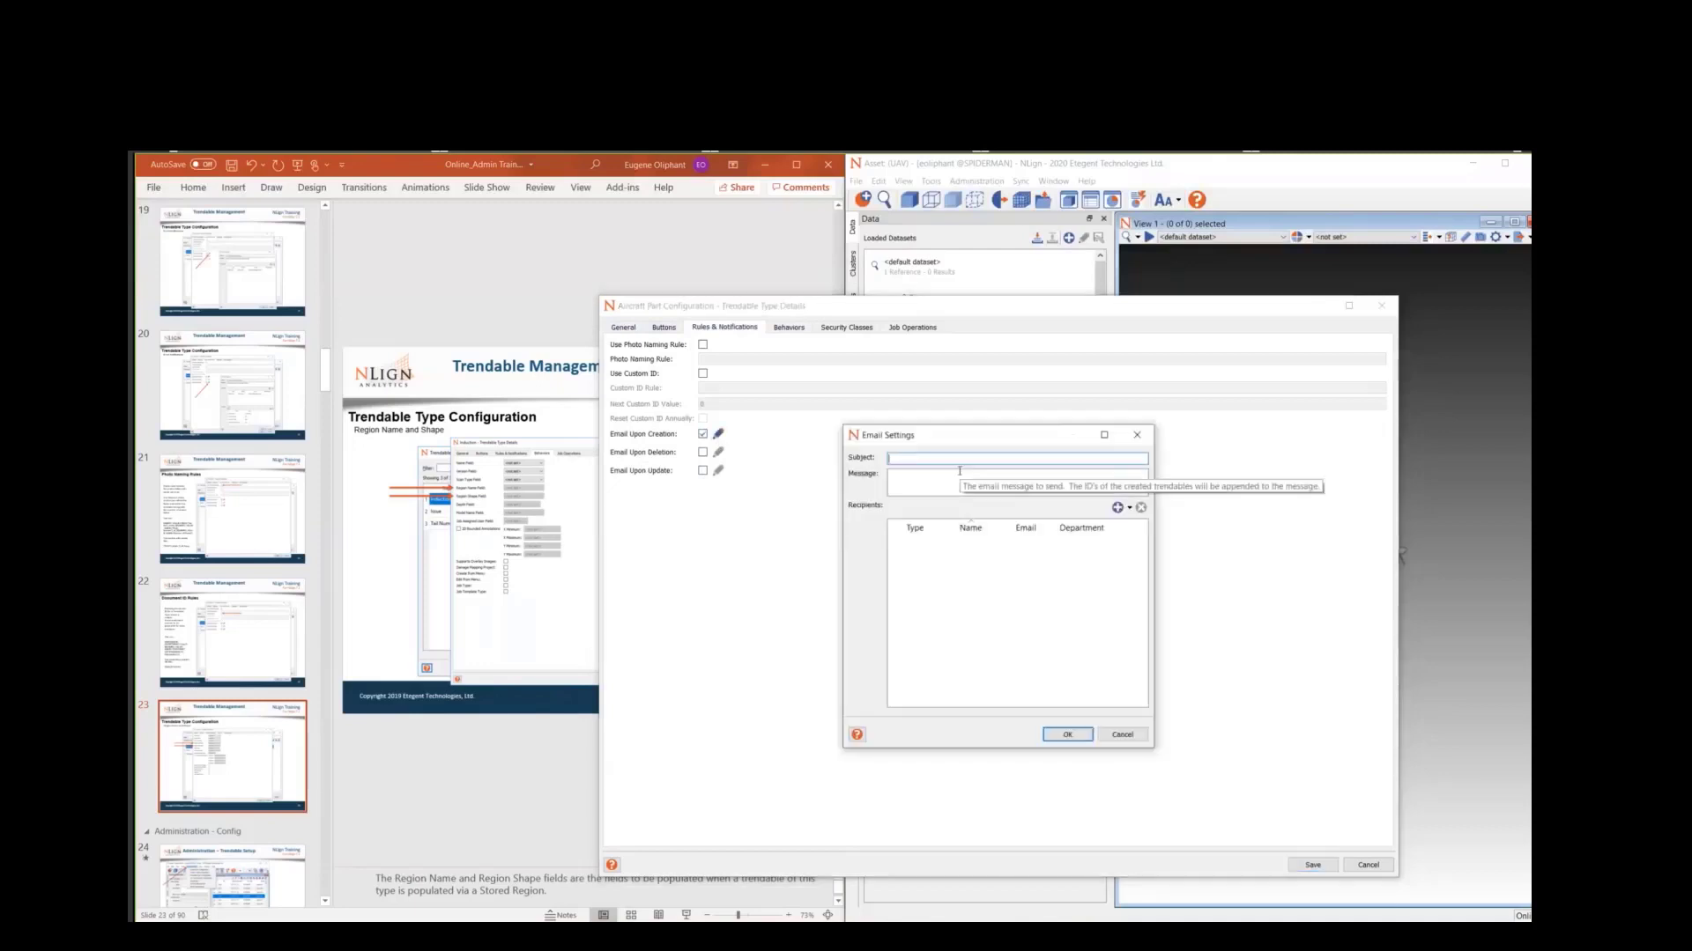
{"action": "type", "text": "New FOD was found on the floo"}
{"action": "left_click", "coordinate": [959, 471]}
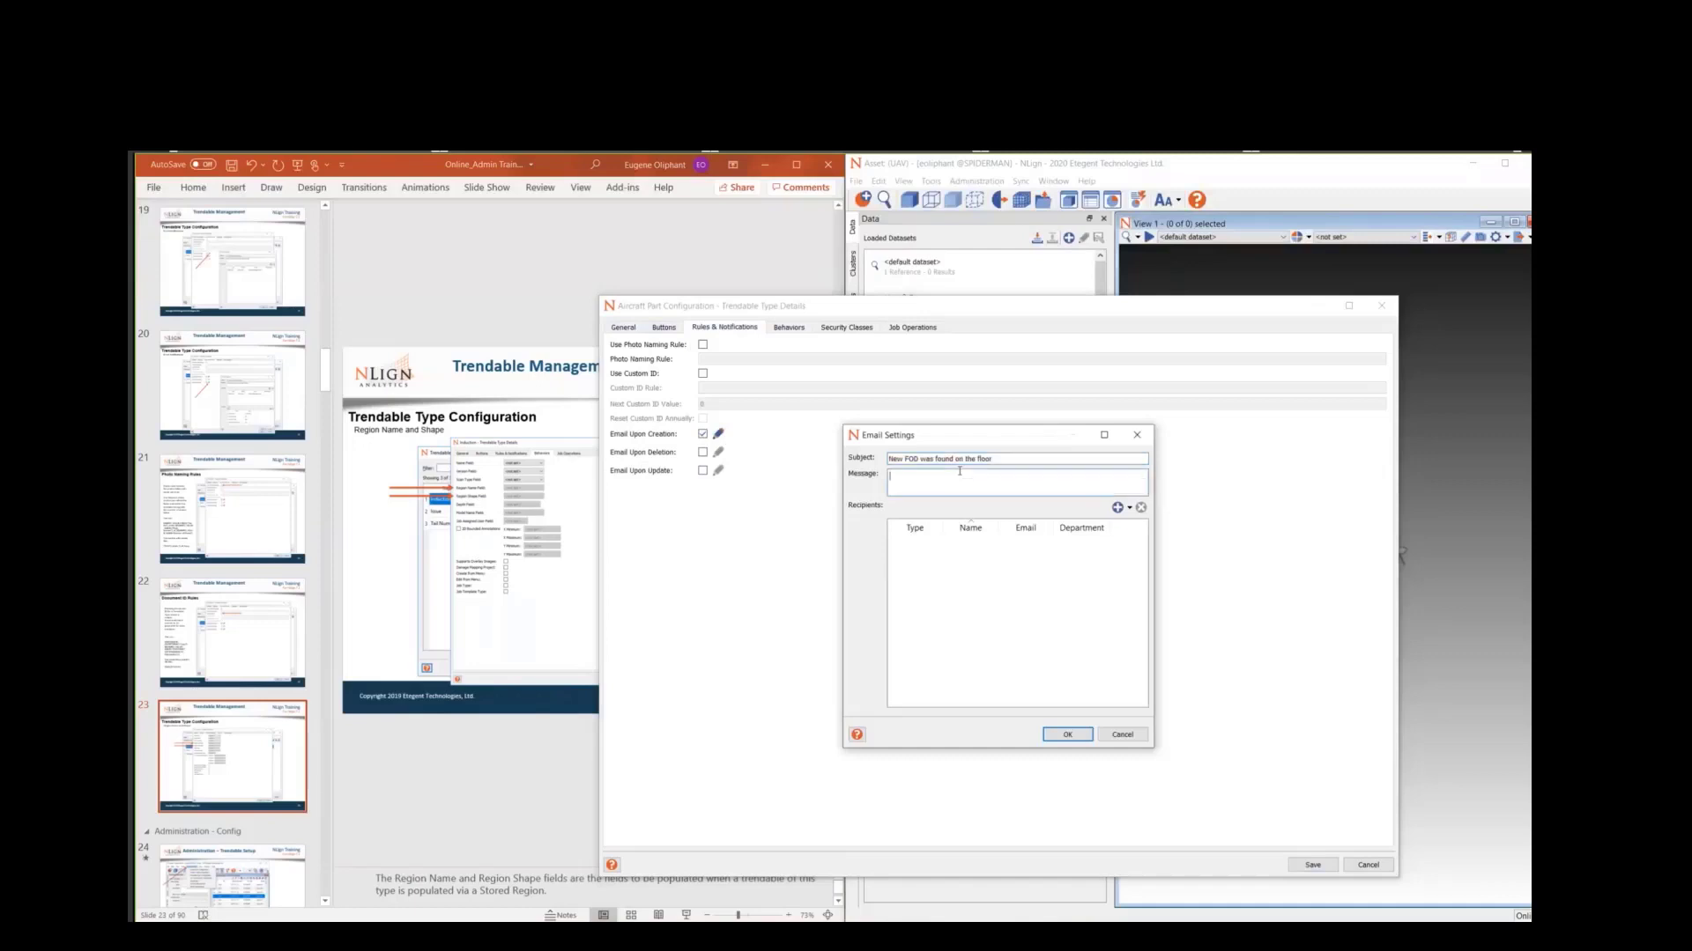
- Add the first user in the user list as a static recipient of the creation email
{"action": "left_click", "coordinate": [1123, 509]}
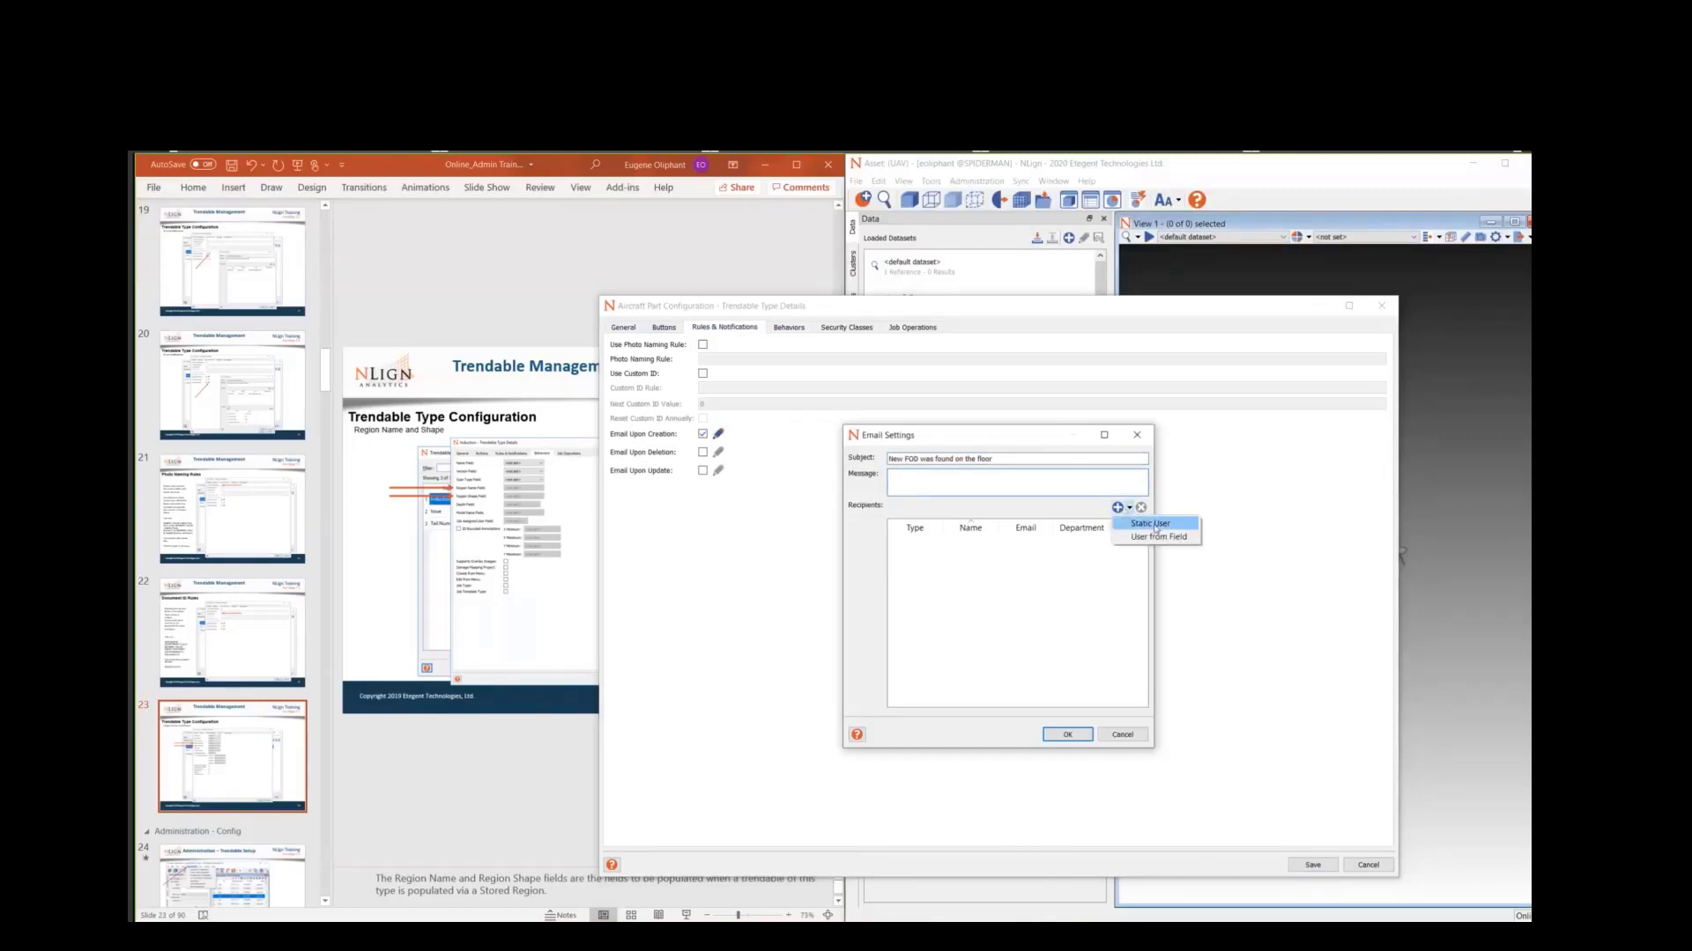
{"action": "left_click", "coordinate": [1150, 525]}
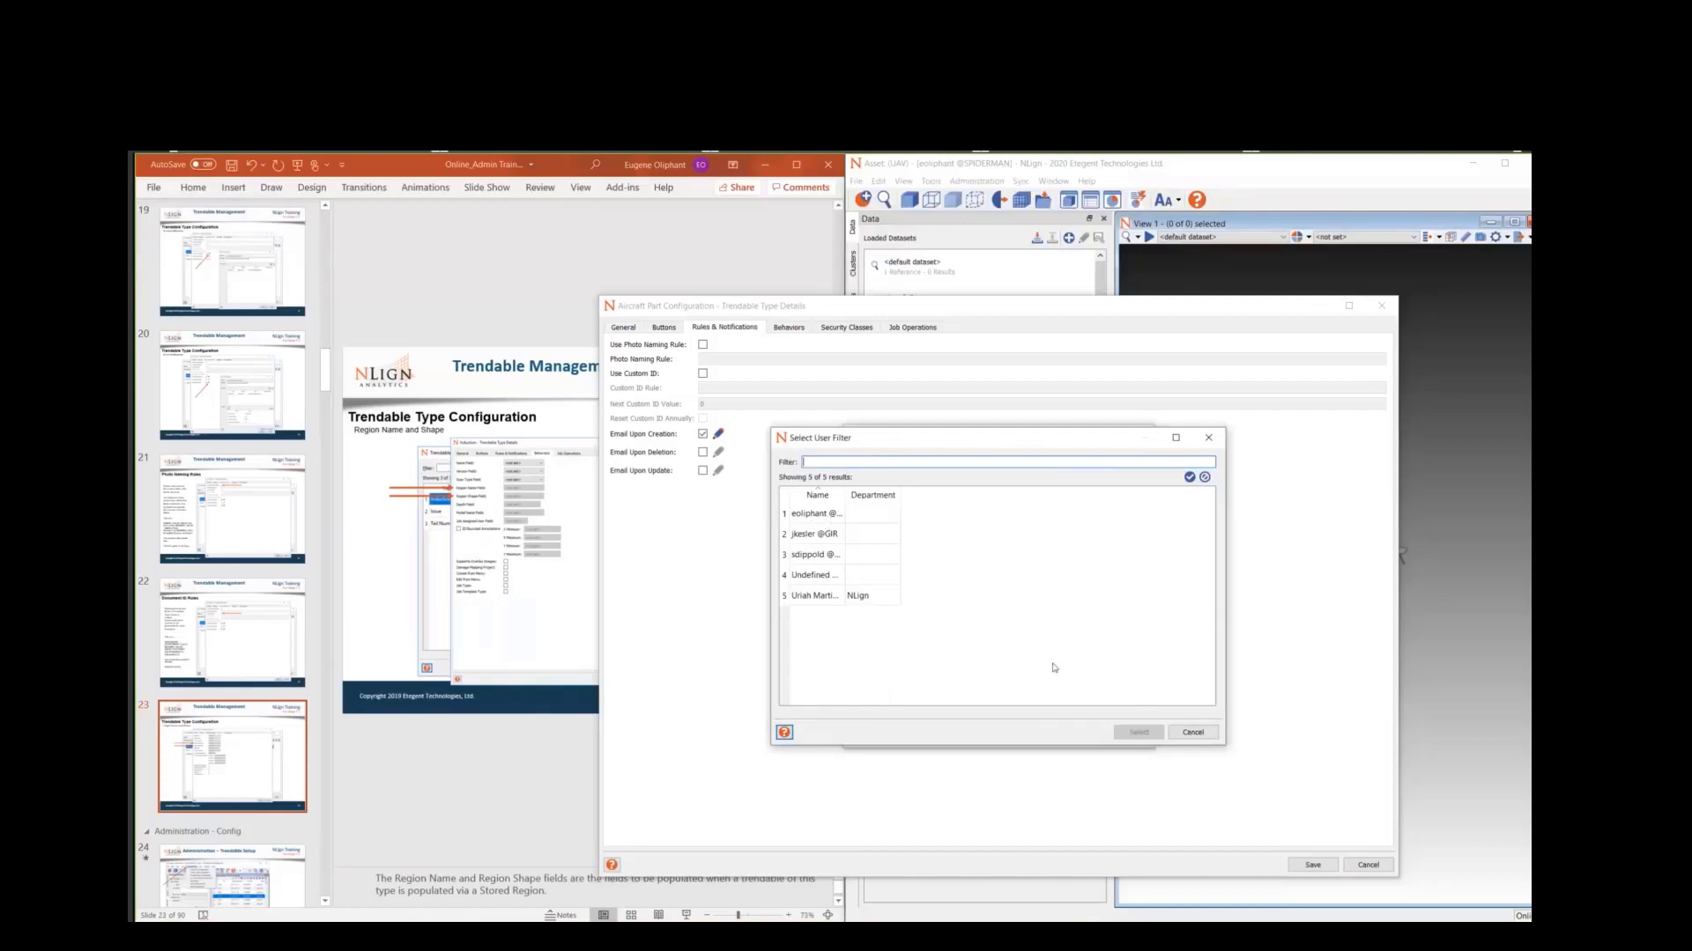
{"action": "key", "text": "Escape"}
{"action": "left_click", "coordinate": [1129, 510]}
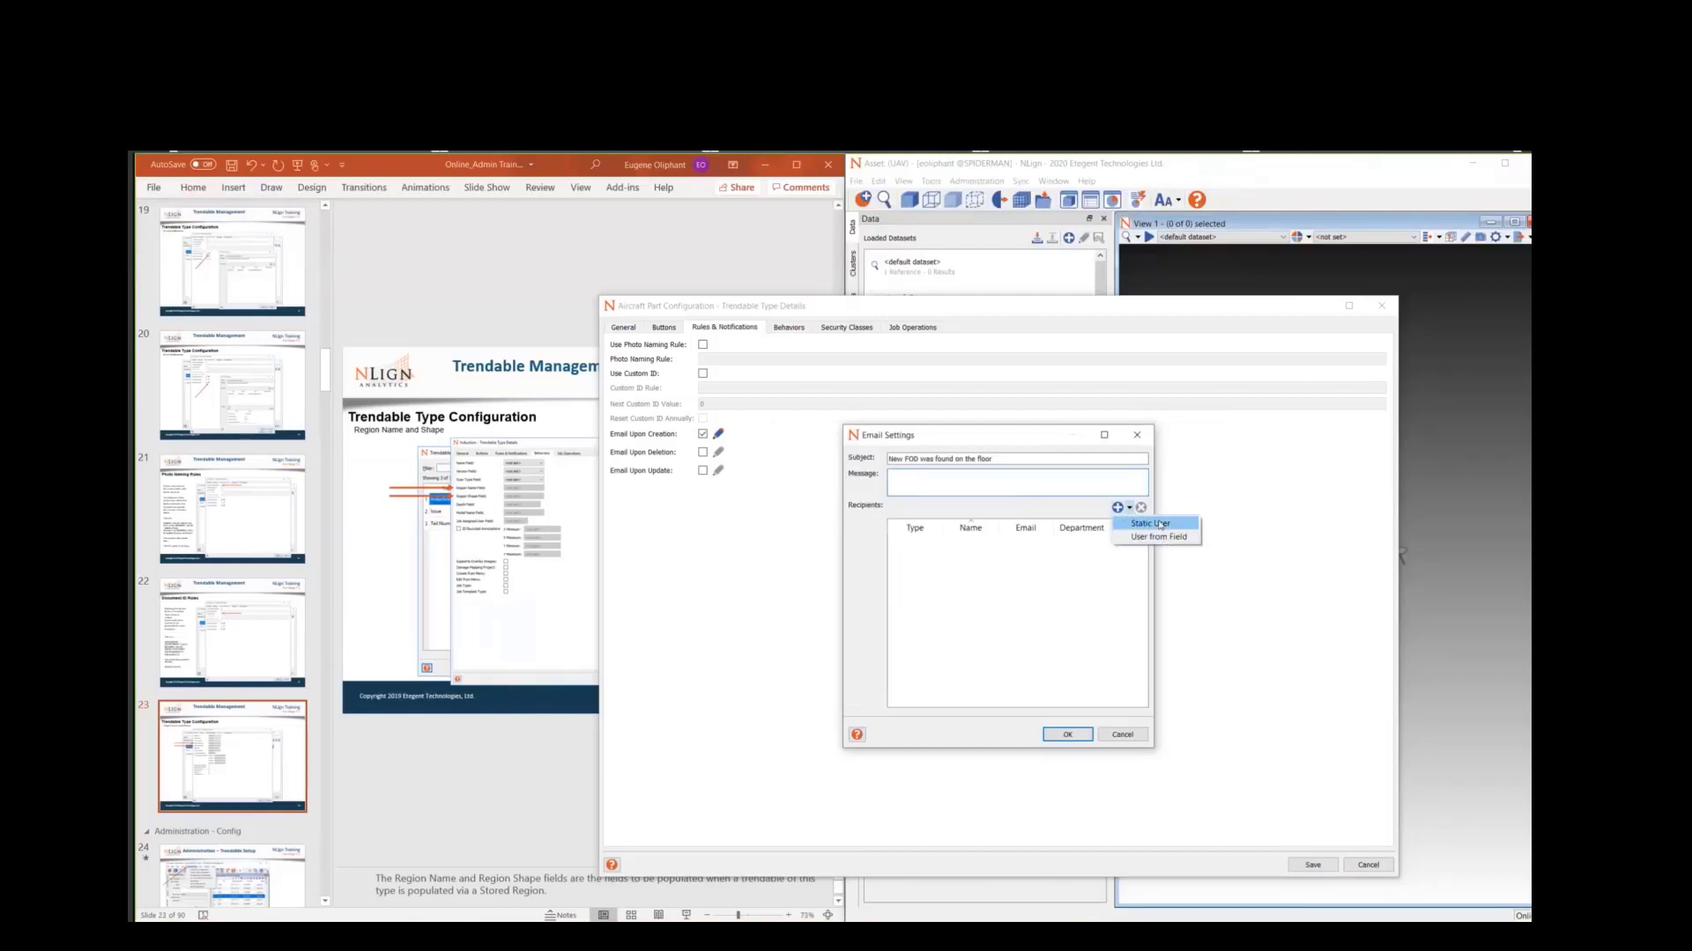
{"action": "left_click", "coordinate": [1149, 523]}
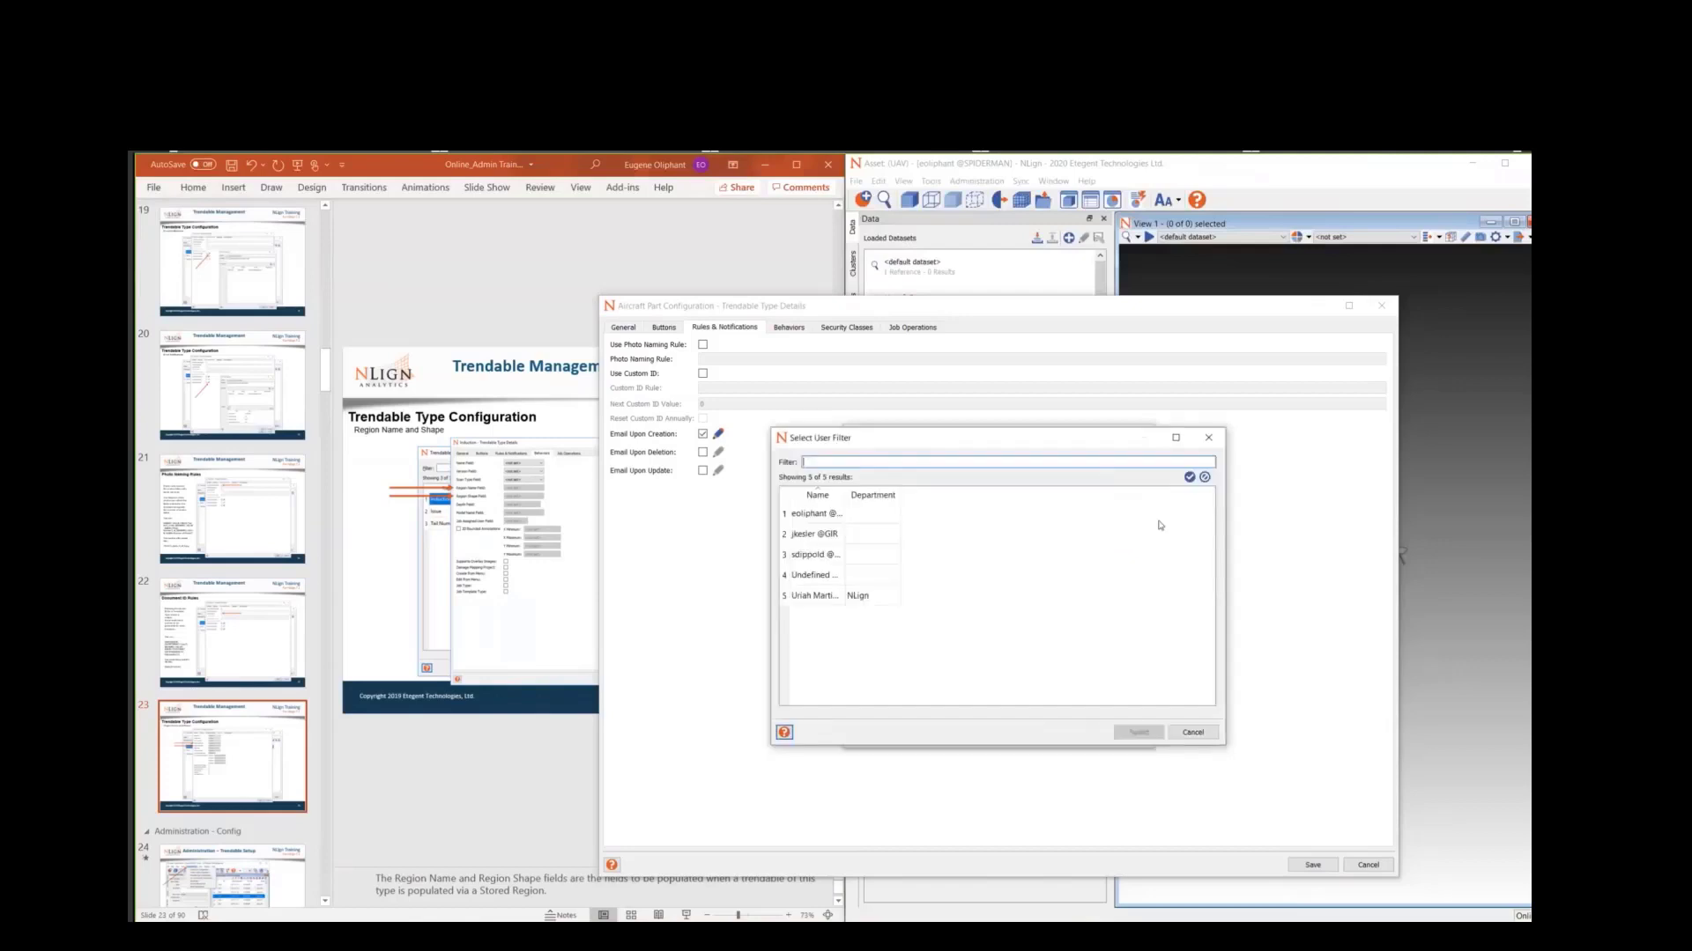
{"action": "left_click", "coordinate": [837, 516]}
{"action": "left_click", "coordinate": [1141, 732]}
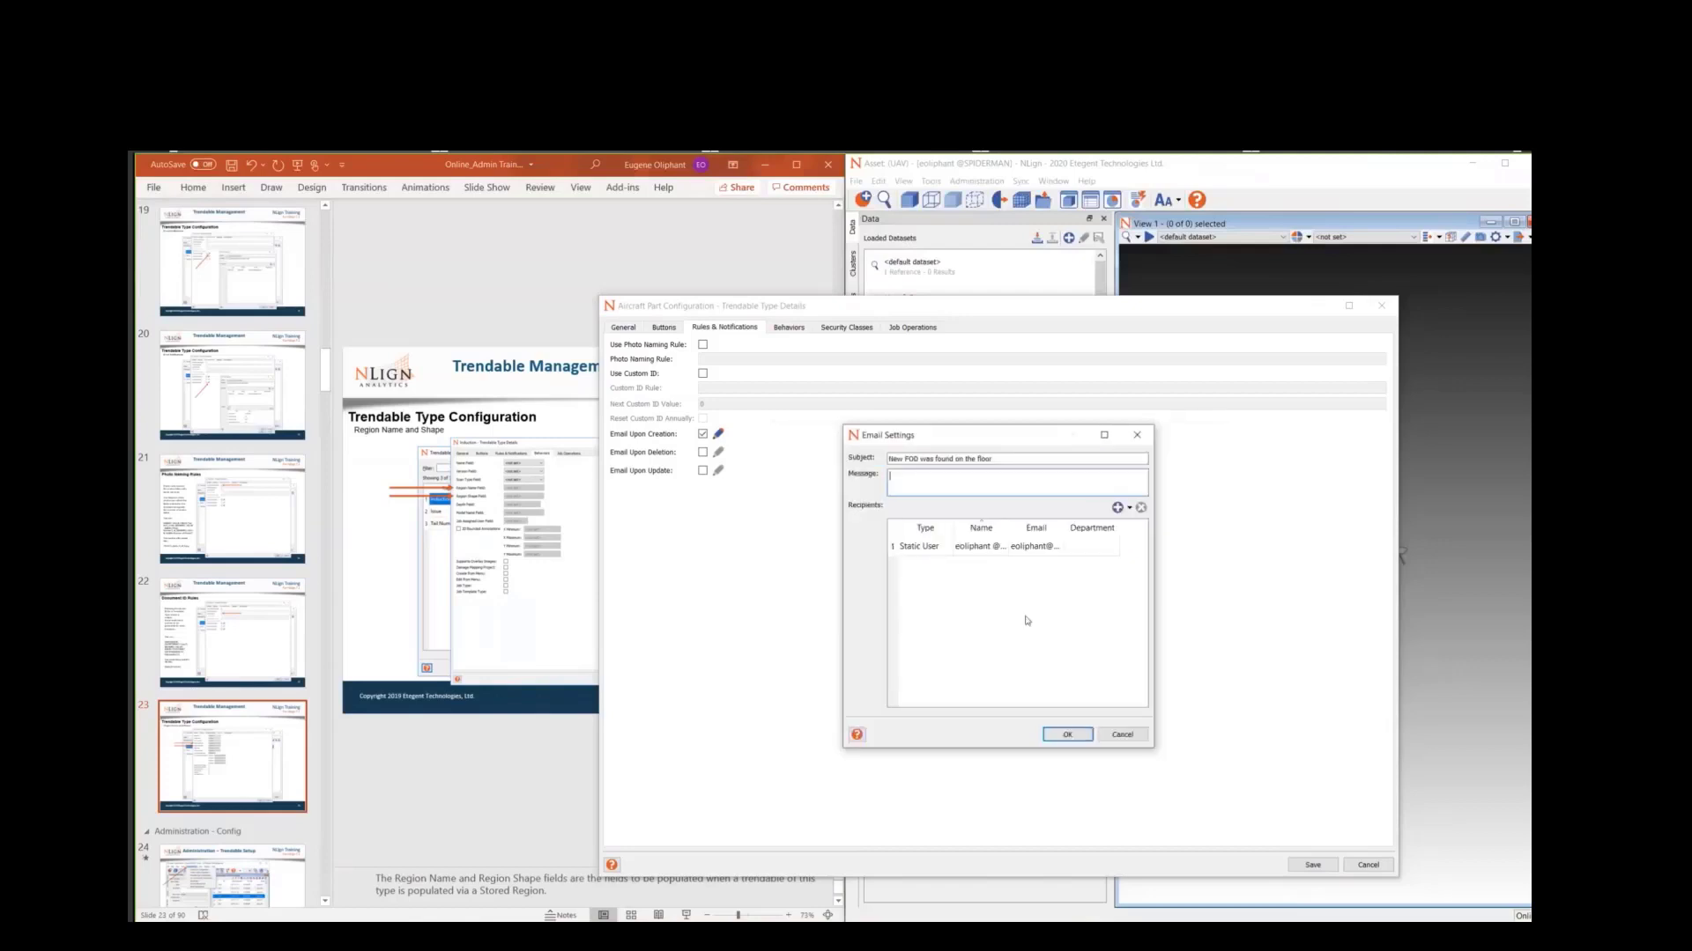
- Check which user fields are offered as email recipients, discard the email settings and turn off Email Upon Creation
{"action": "left_click", "coordinate": [1128, 508]}
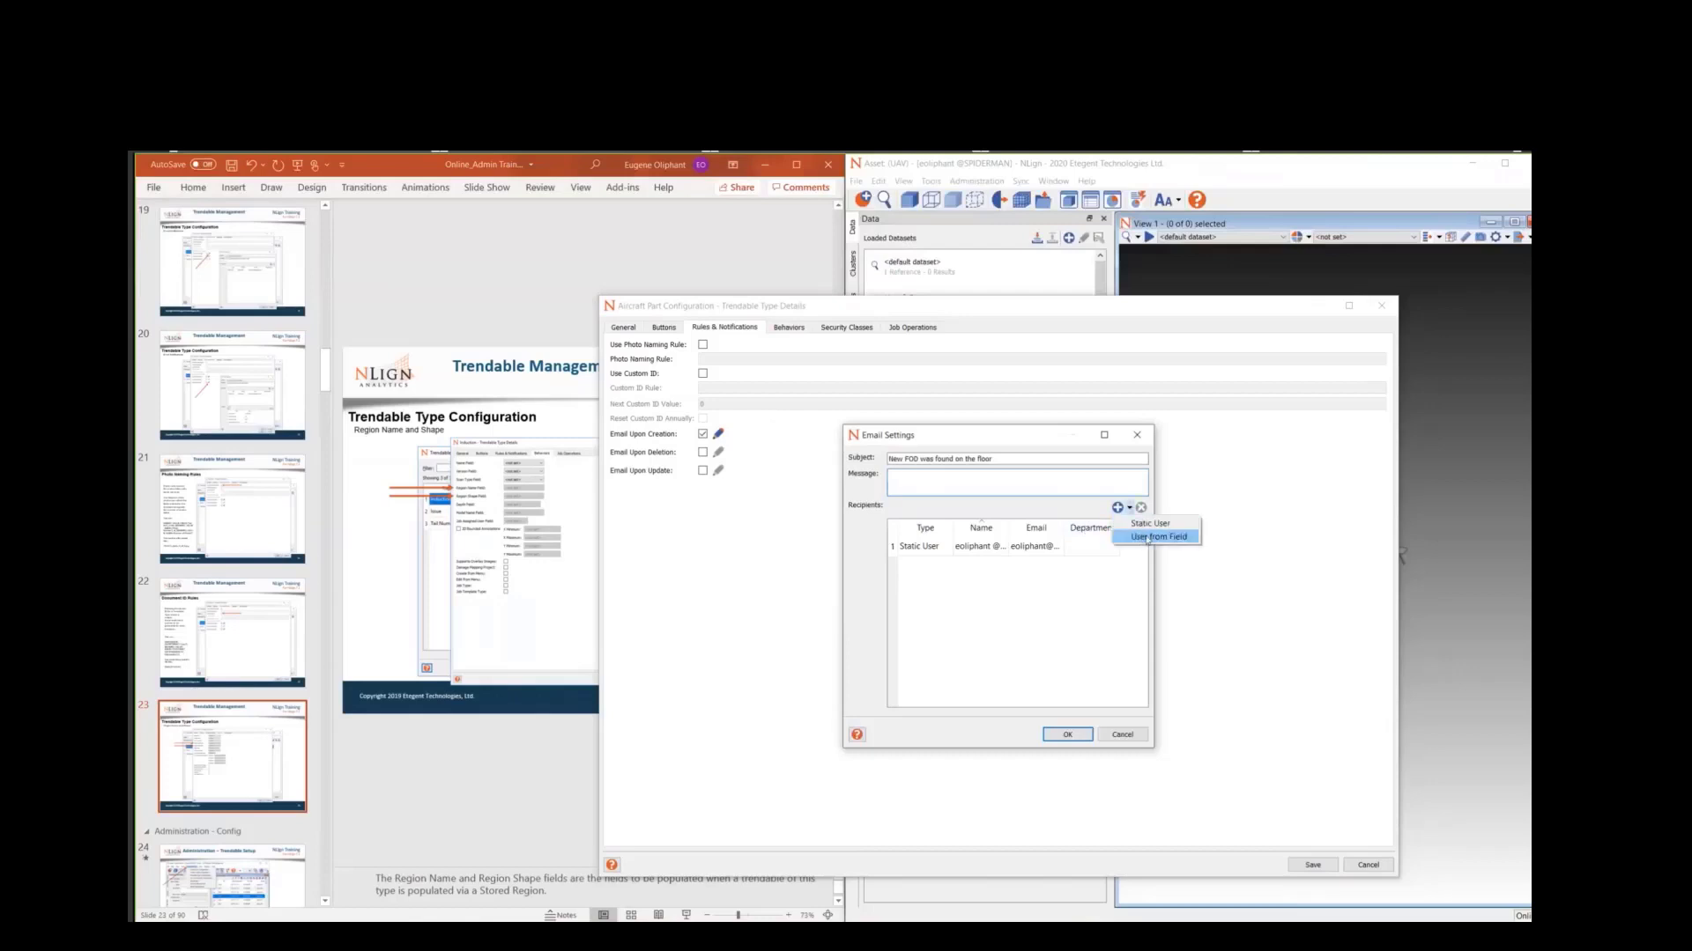
{"action": "left_click", "coordinate": [1146, 537]}
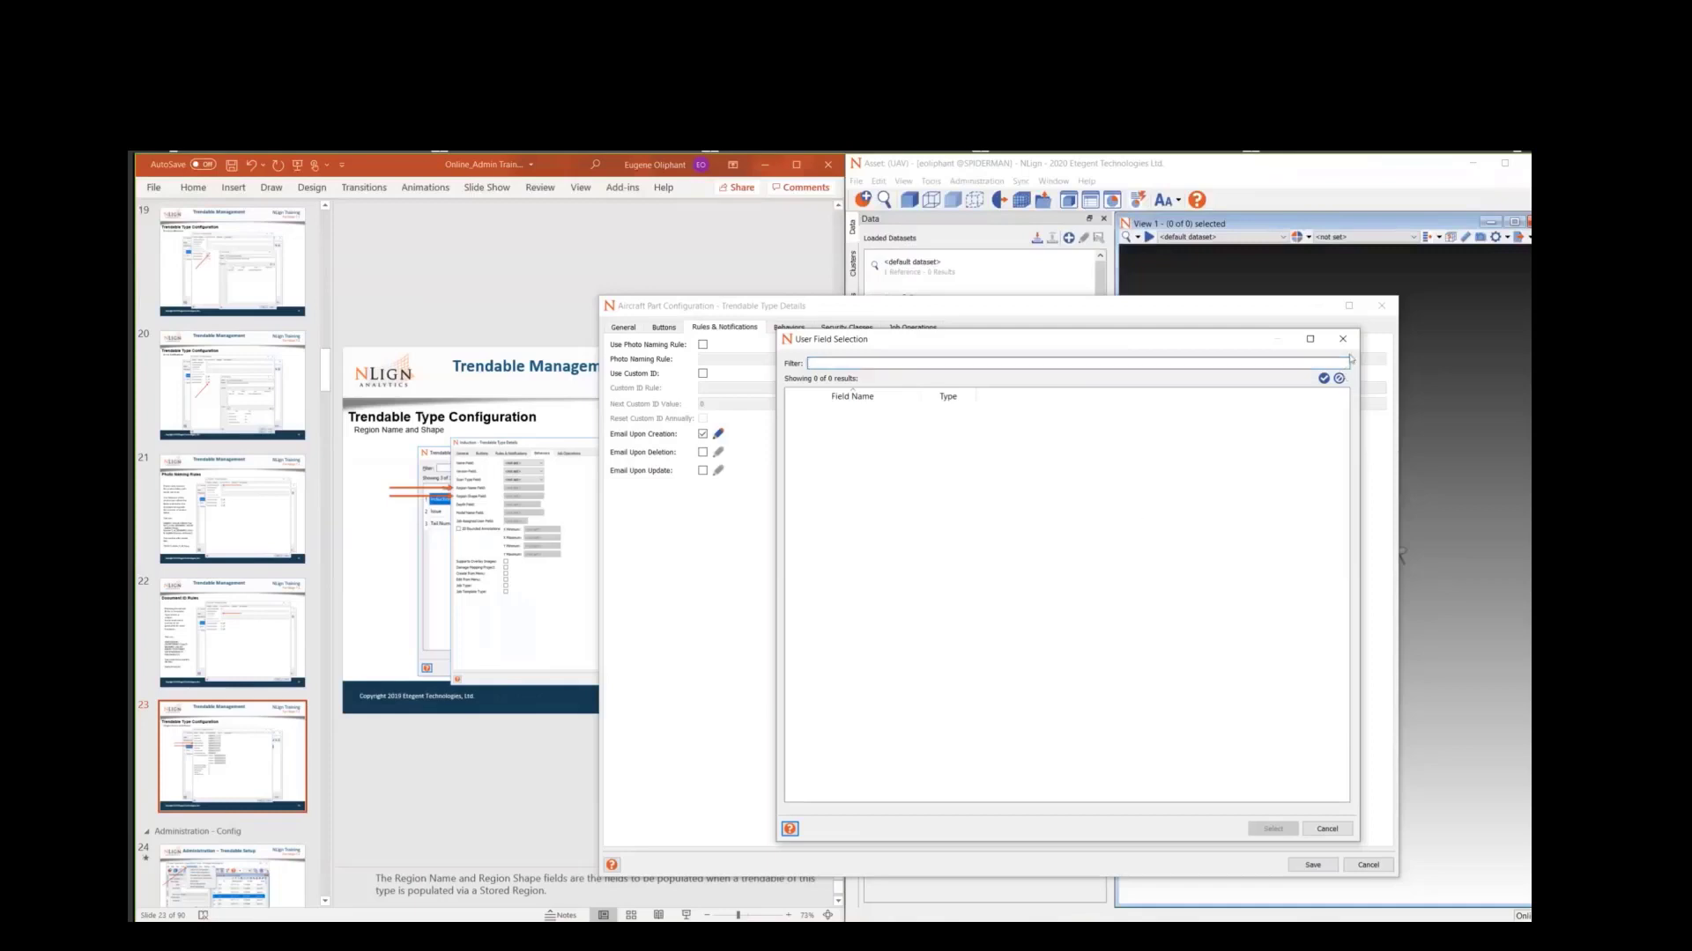
{"action": "key", "text": "Escape"}
{"action": "left_click", "coordinate": [1122, 735]}
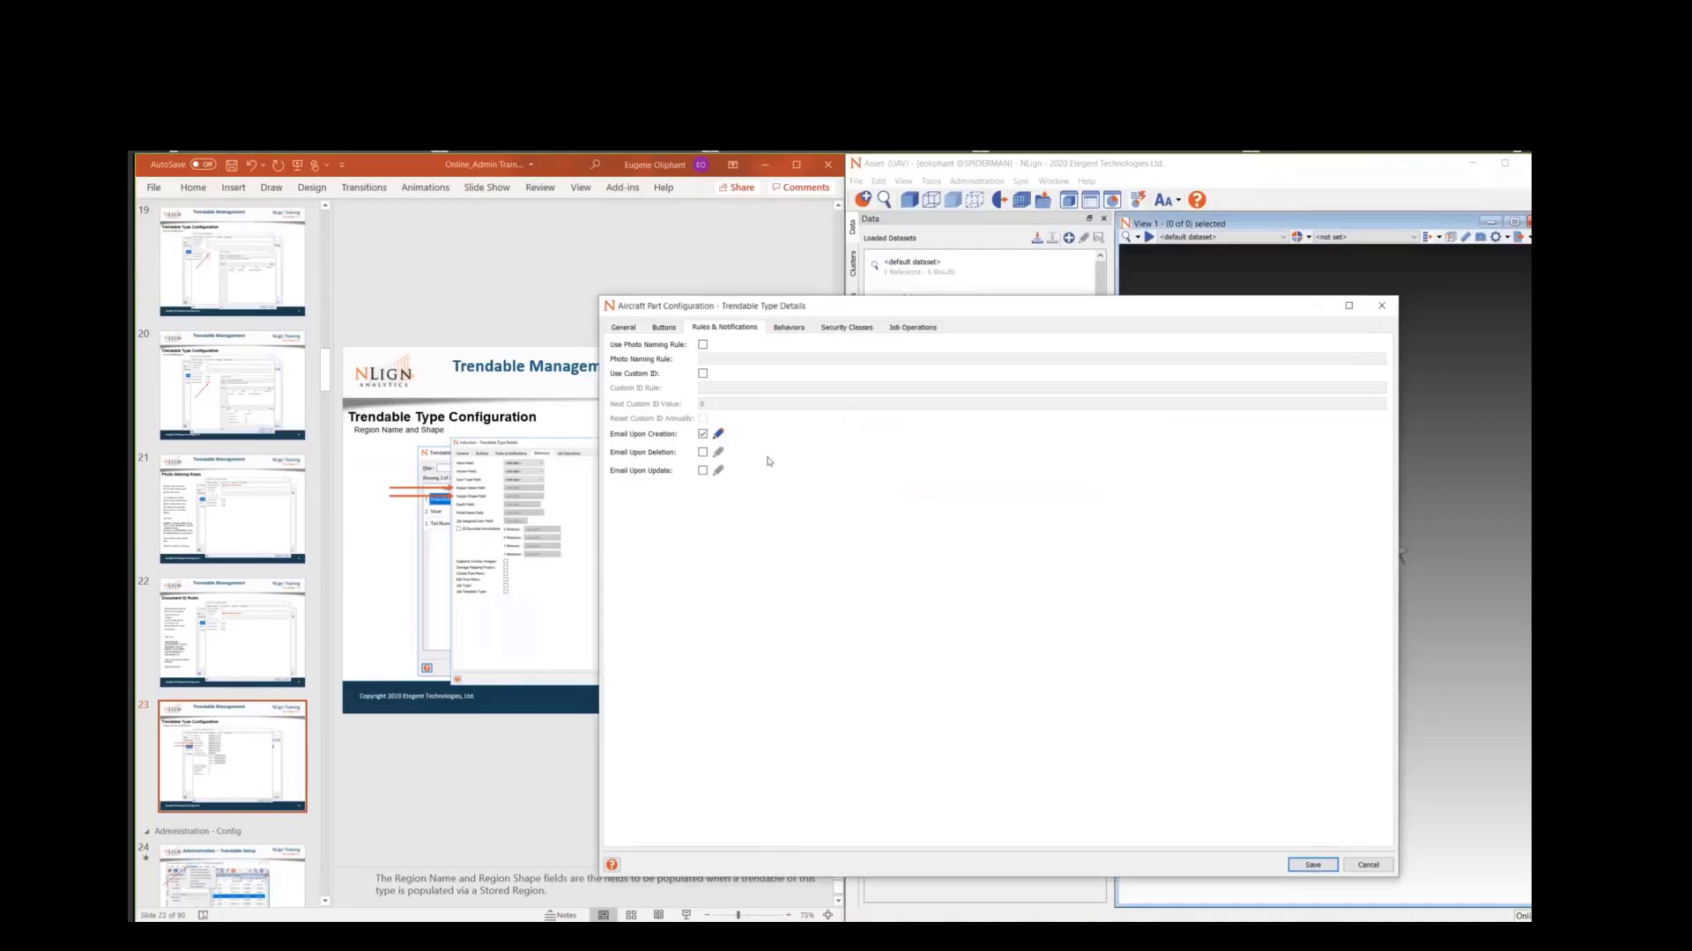
{"action": "left_click", "coordinate": [702, 435]}
- Show the Linked & Copied Fields slide in PowerPoint and view the standard fields available for Aircraft Part Configuration in NLign
{"action": "left_click", "coordinate": [621, 329]}
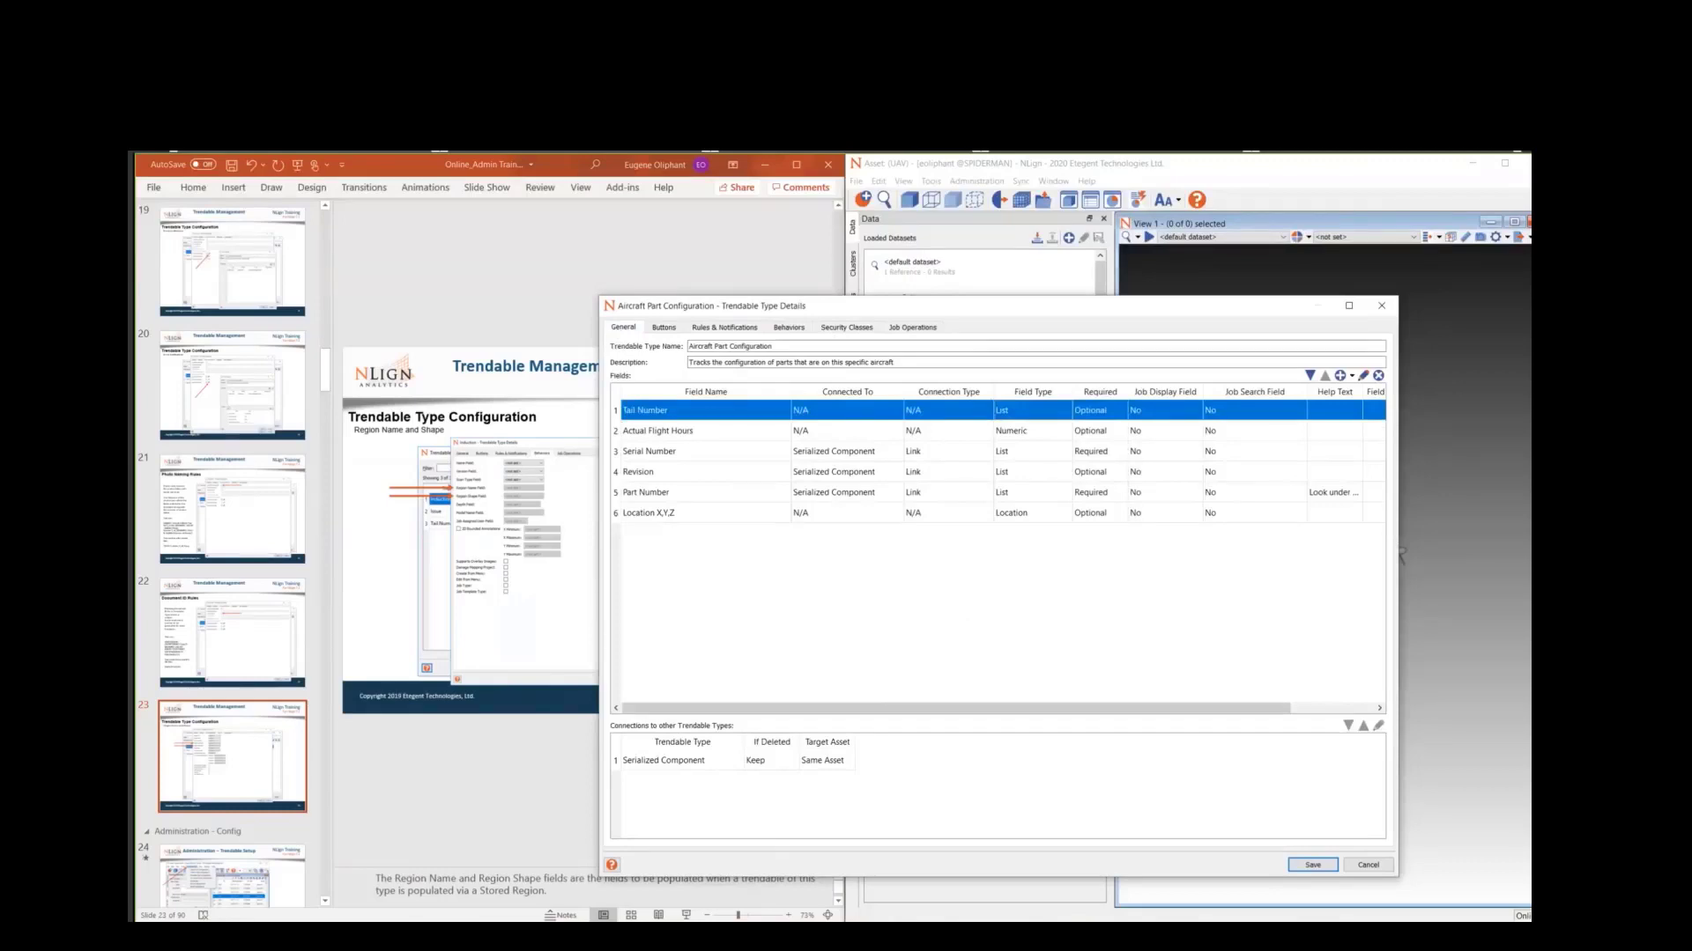
{"action": "key", "text": "alt+Tab"}
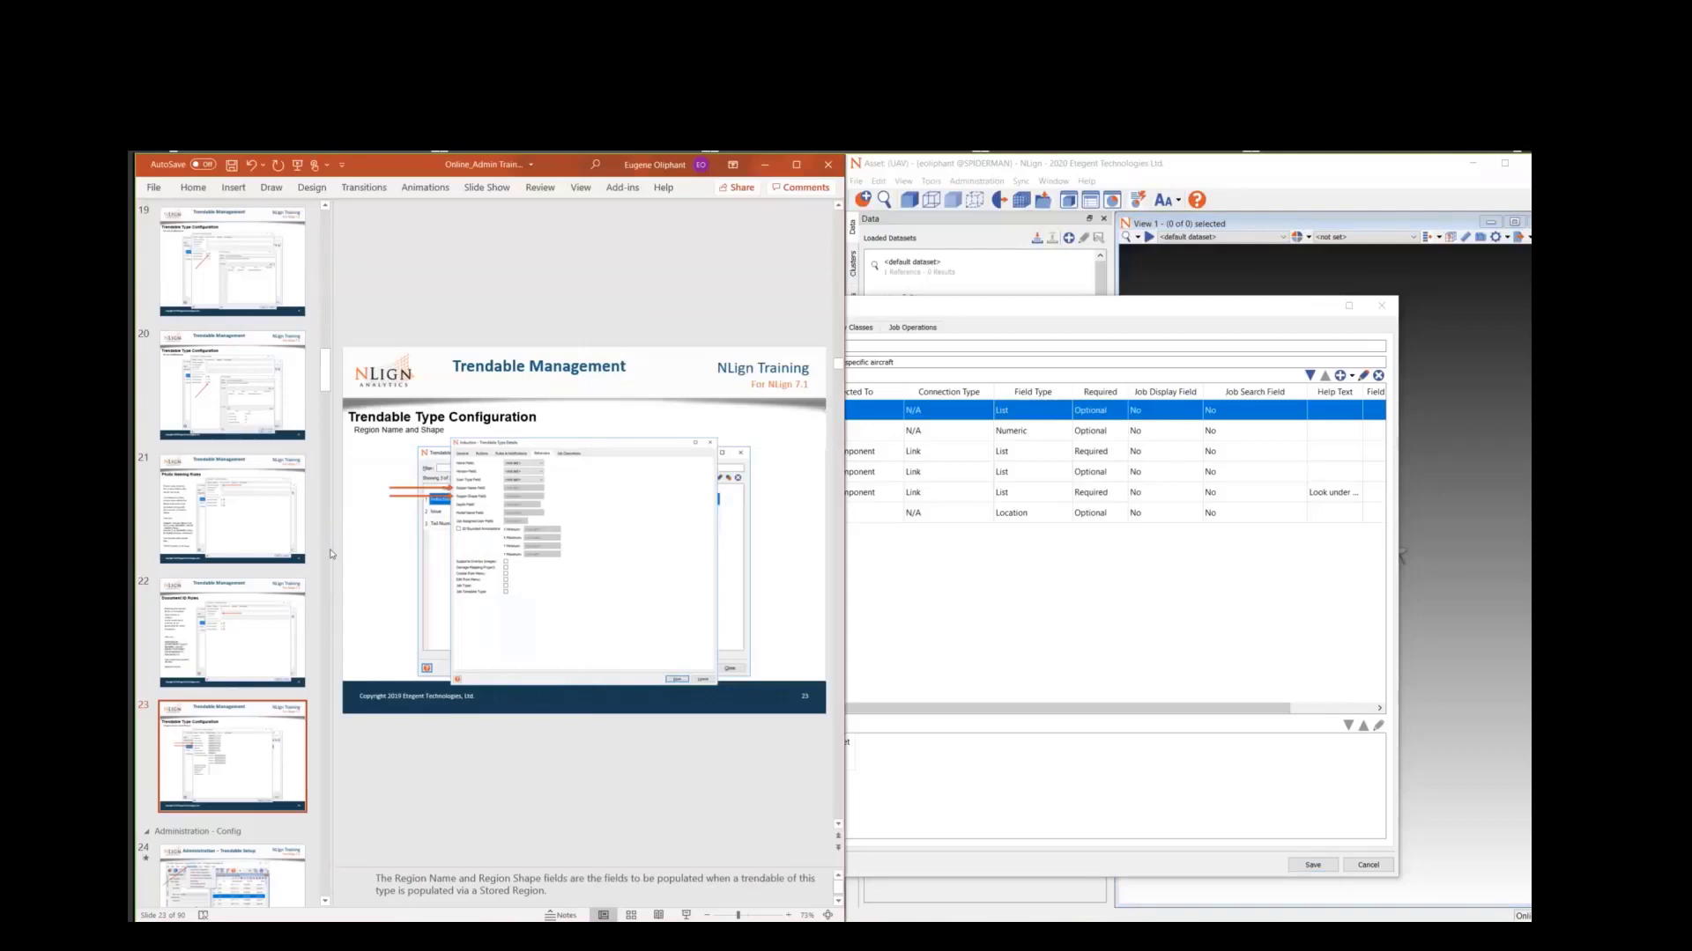
{"action": "scroll", "coordinate": [670, 627], "scroll_direction": "up", "scroll_amount": 16}
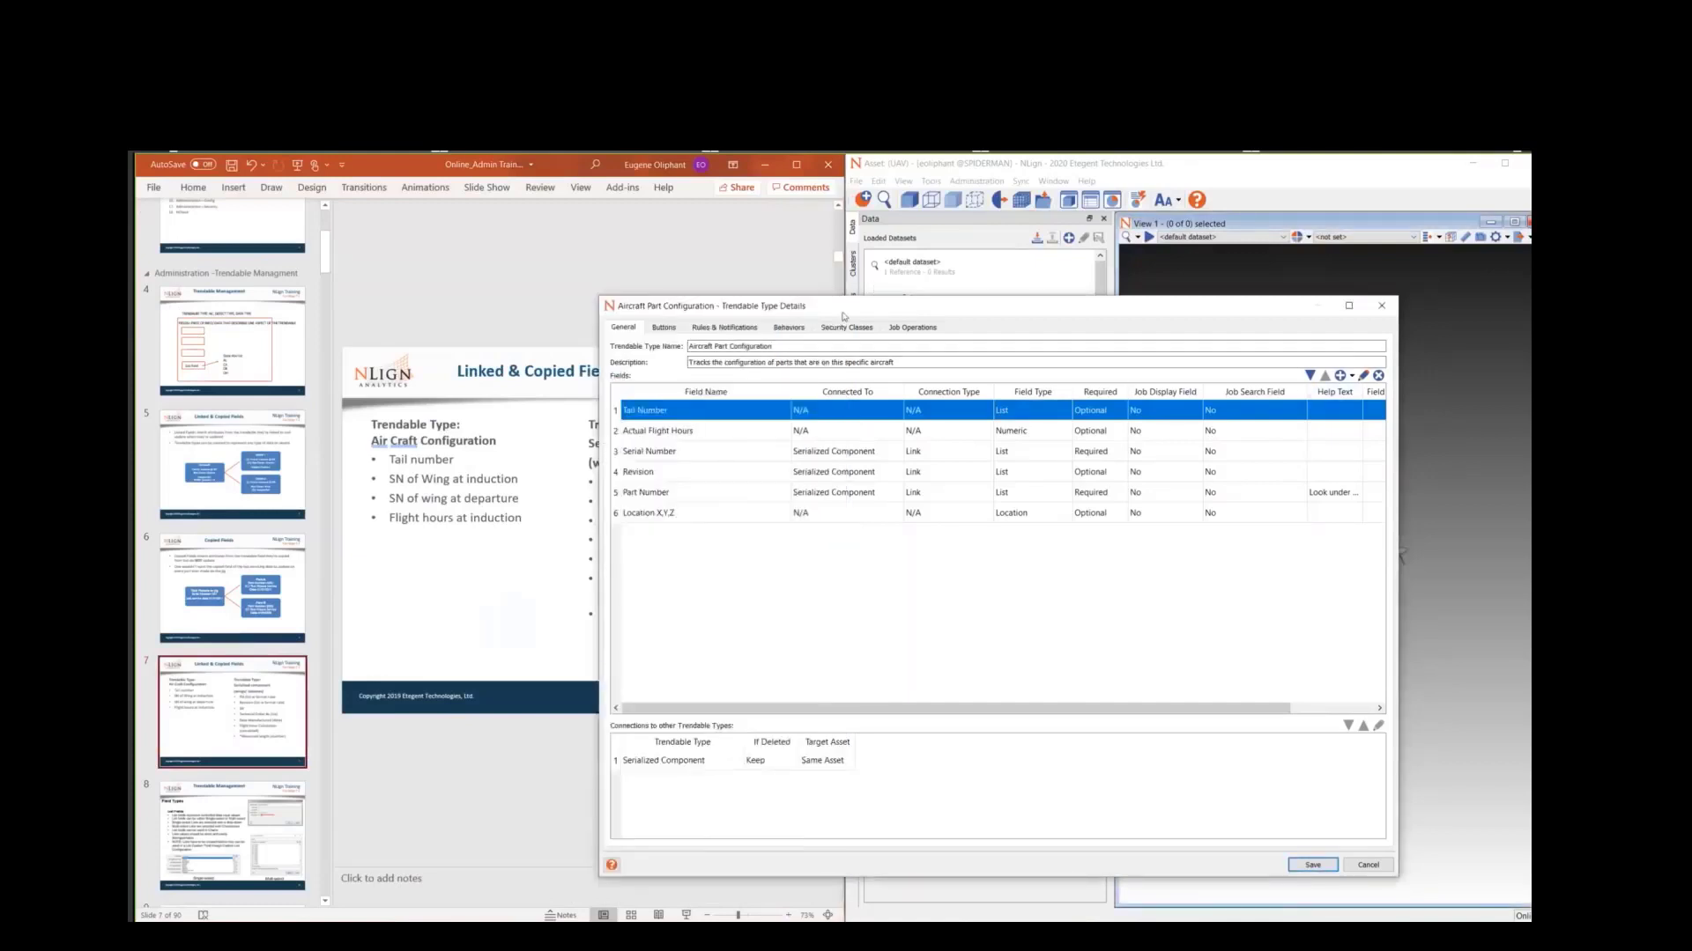
{"action": "left_click", "coordinate": [1352, 375]}
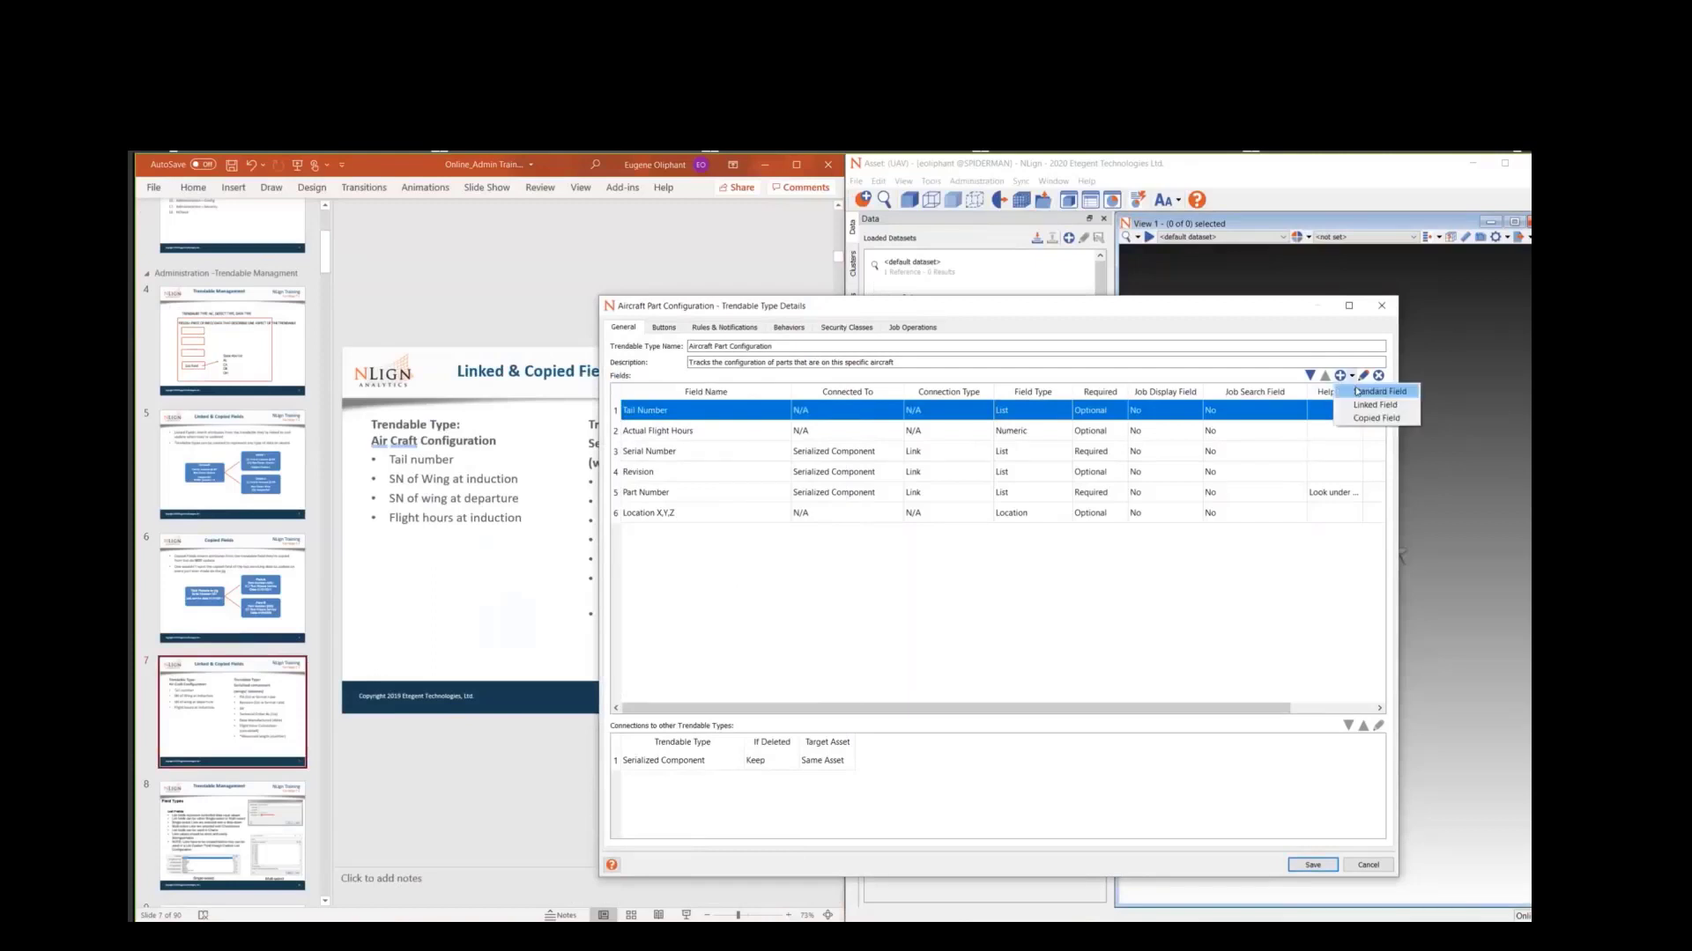
{"action": "left_click", "coordinate": [1357, 392]}
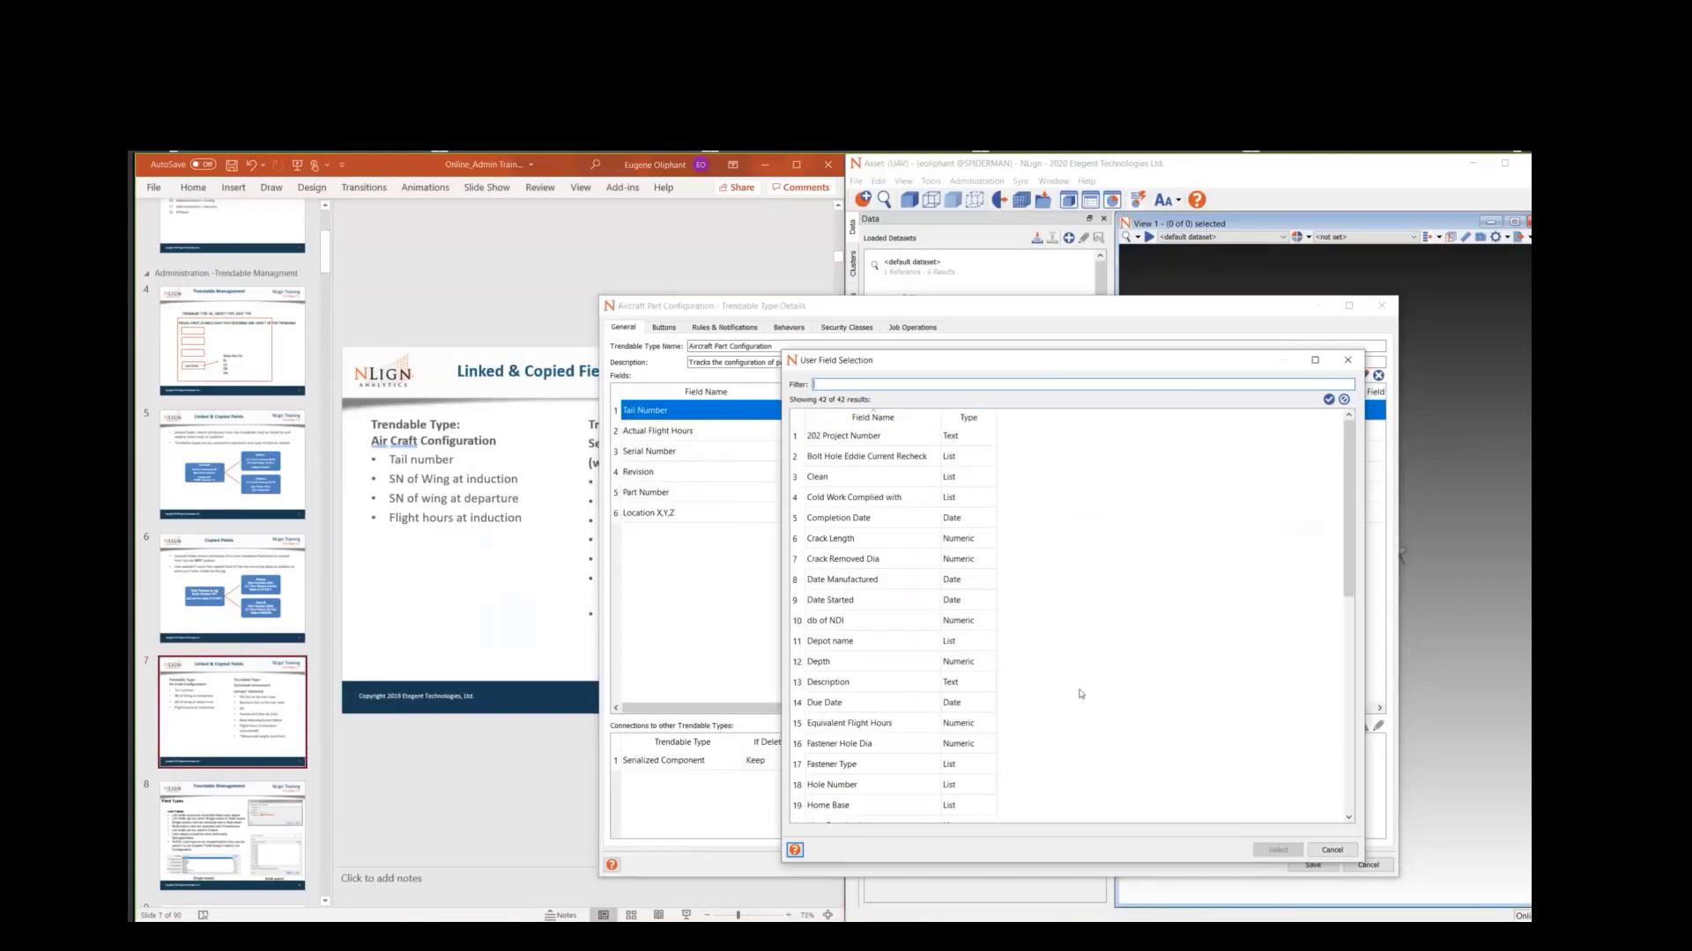
{"action": "left_click", "coordinate": [1331, 850]}
- Discard the unsaved changes to Aircraft Part Configuration and close the trendable type list
{"action": "left_click", "coordinate": [1367, 865]}
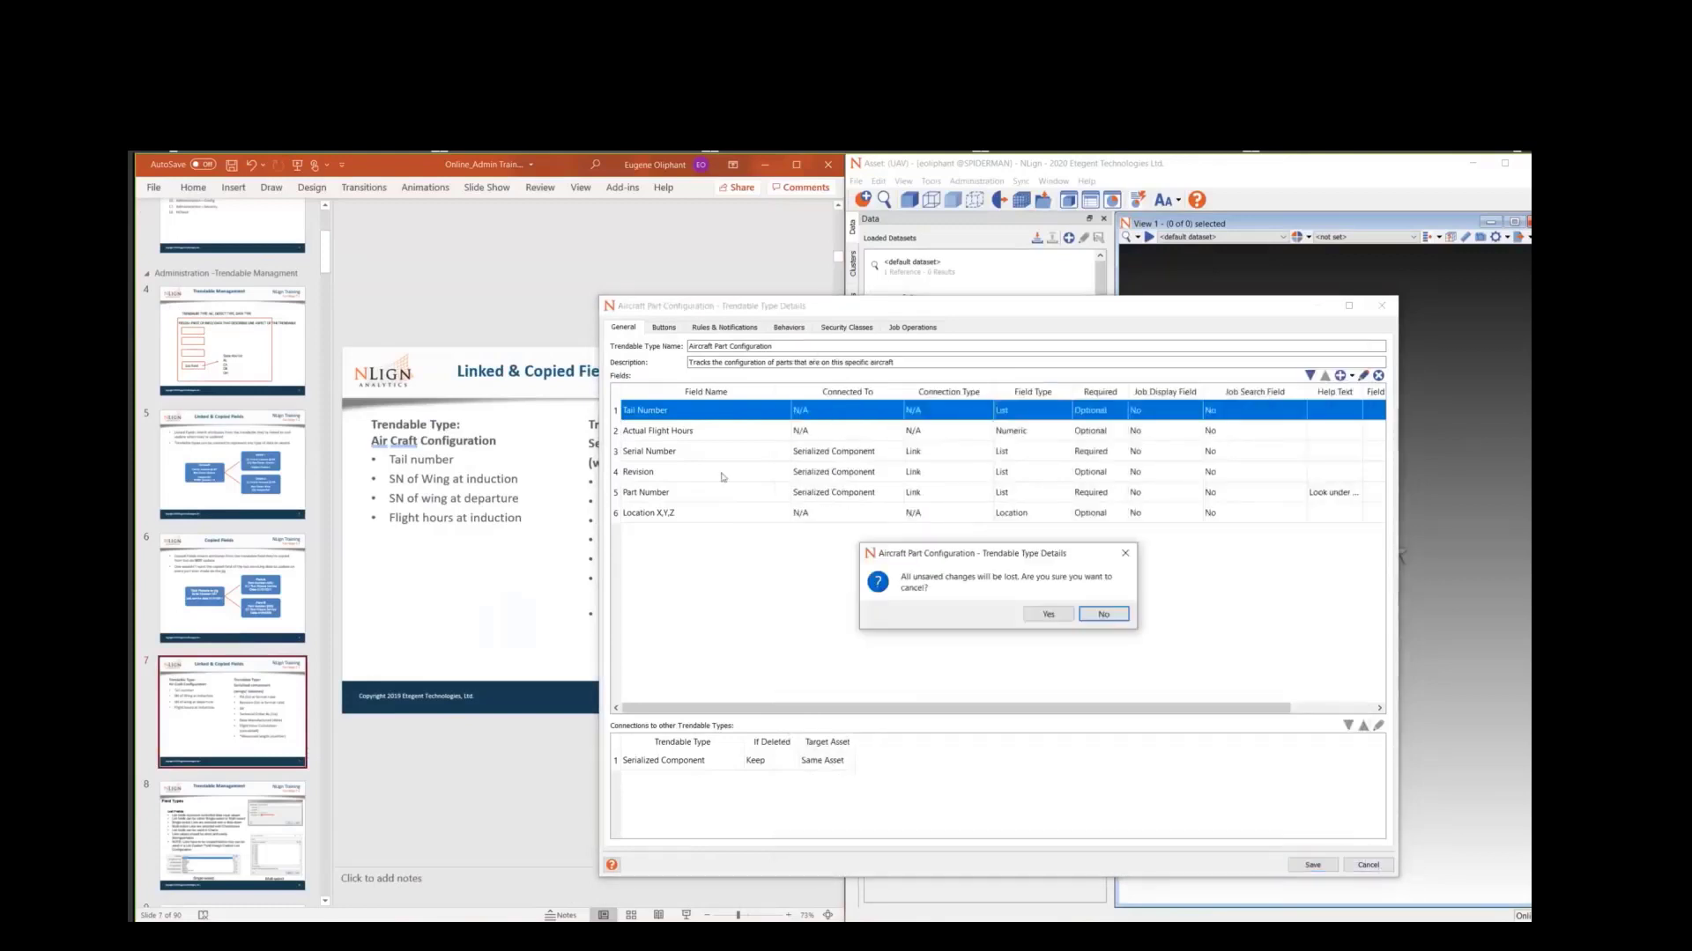
{"action": "left_click", "coordinate": [1049, 614]}
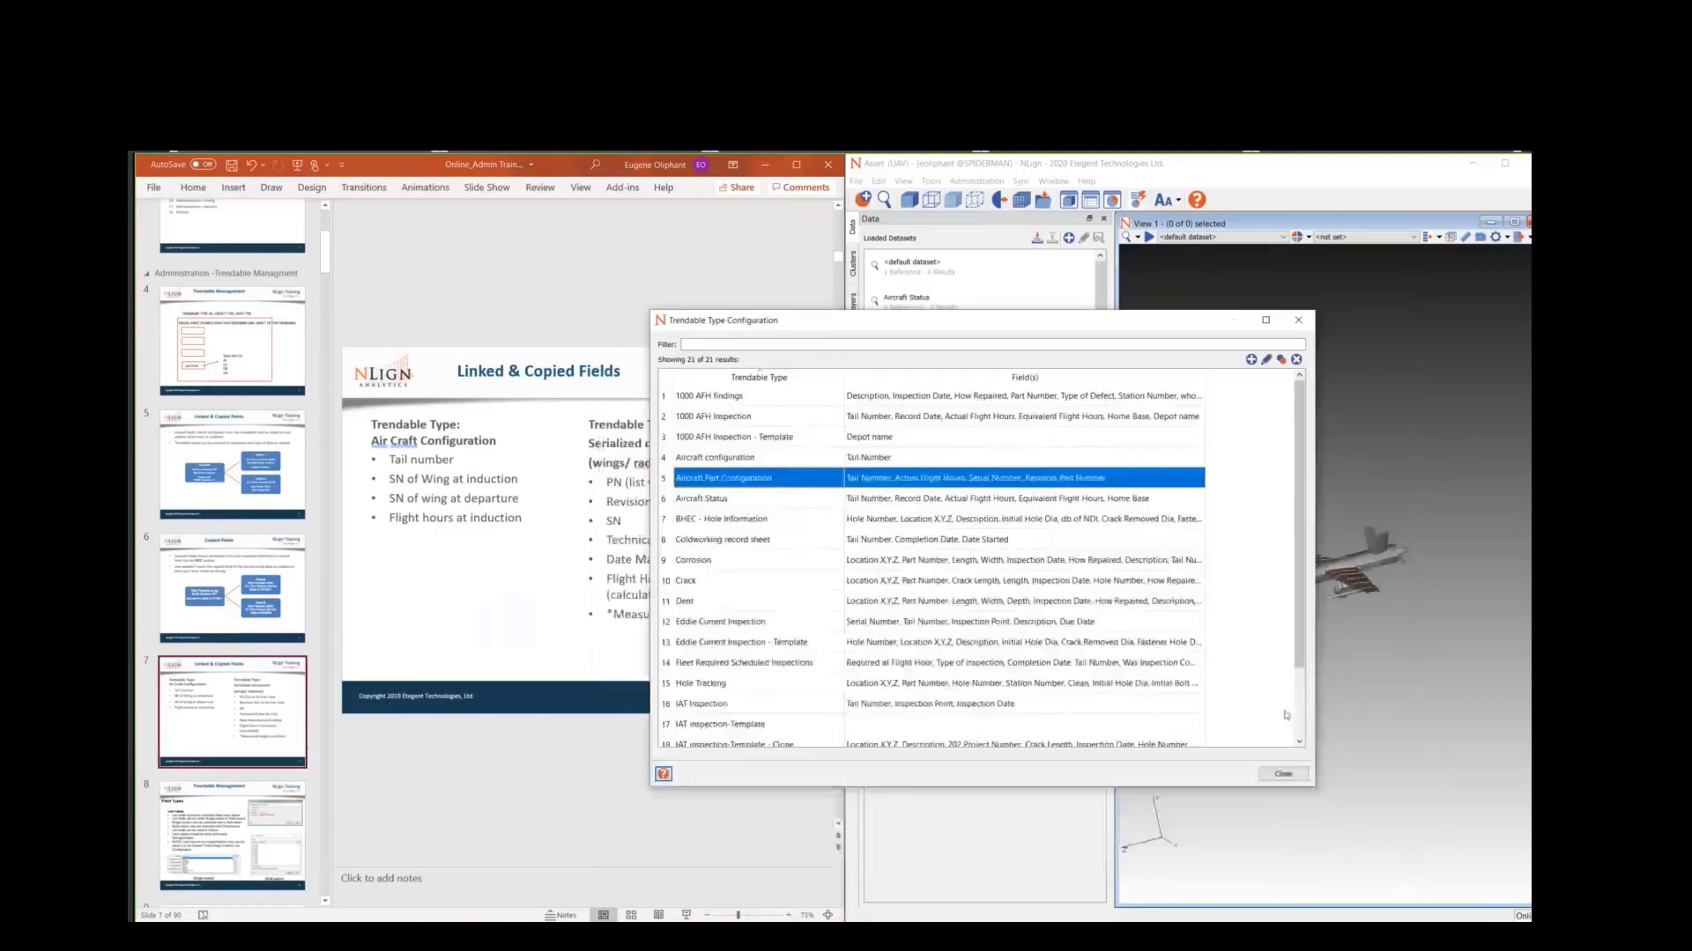
{"action": "left_click", "coordinate": [1282, 774]}
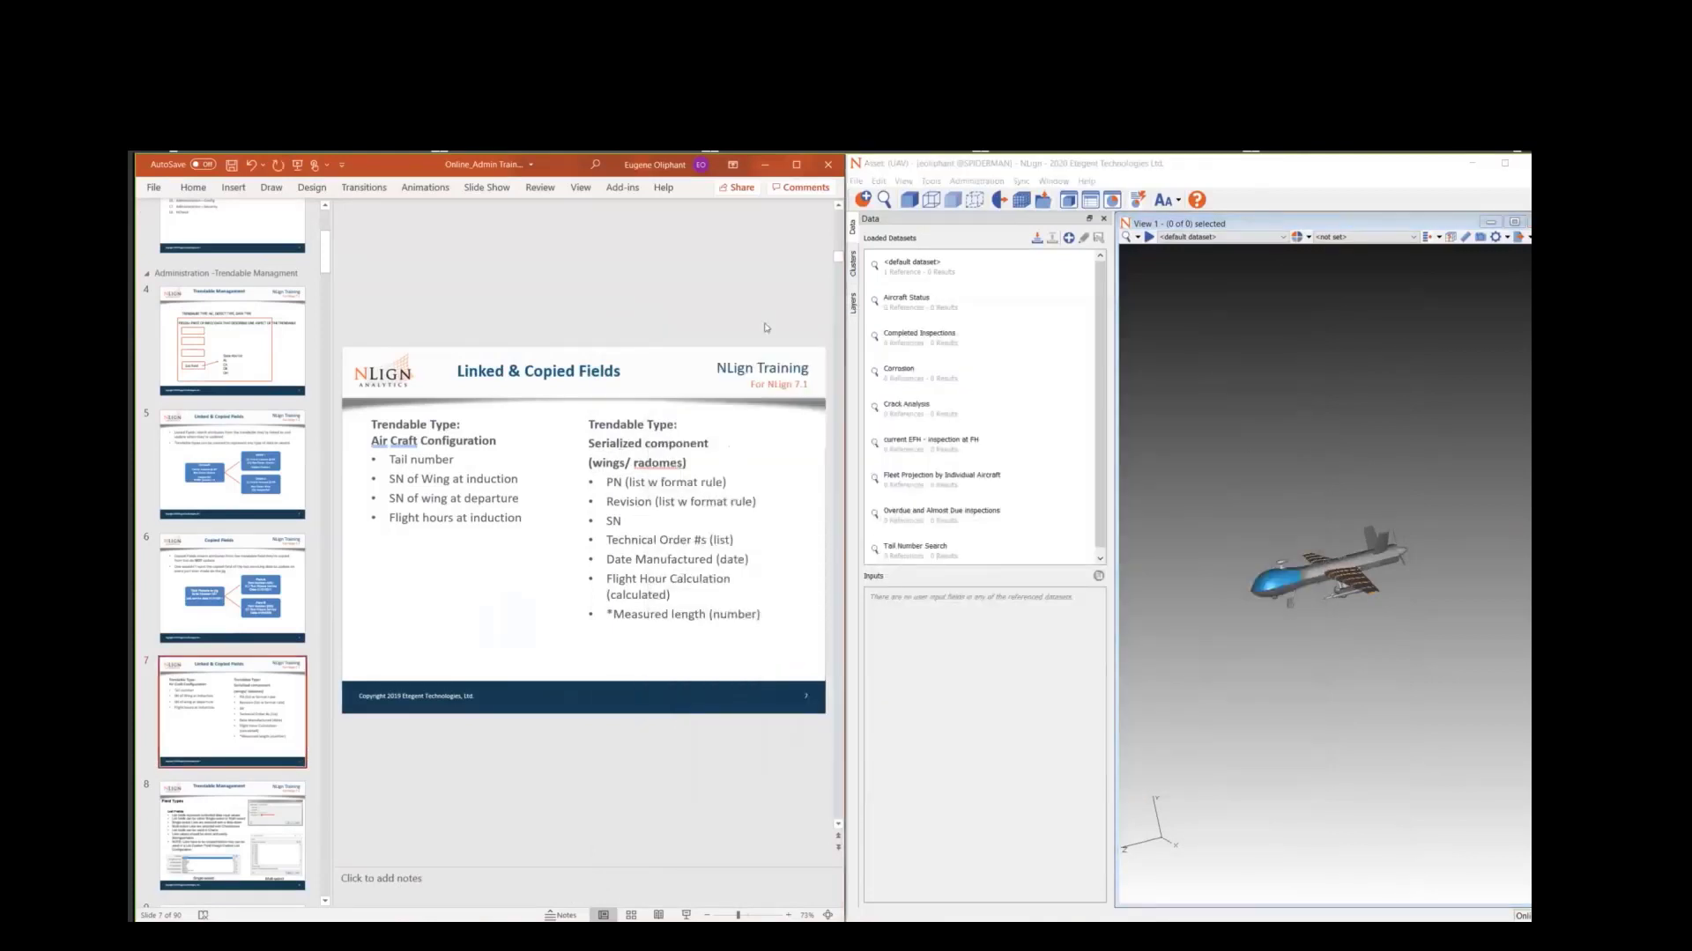
- On the PowerPoint slide, label the Serialized component type heading "(parent)" and the Air Craft Configuration type heading "(child)"
{"action": "left_click", "coordinate": [976, 180]}
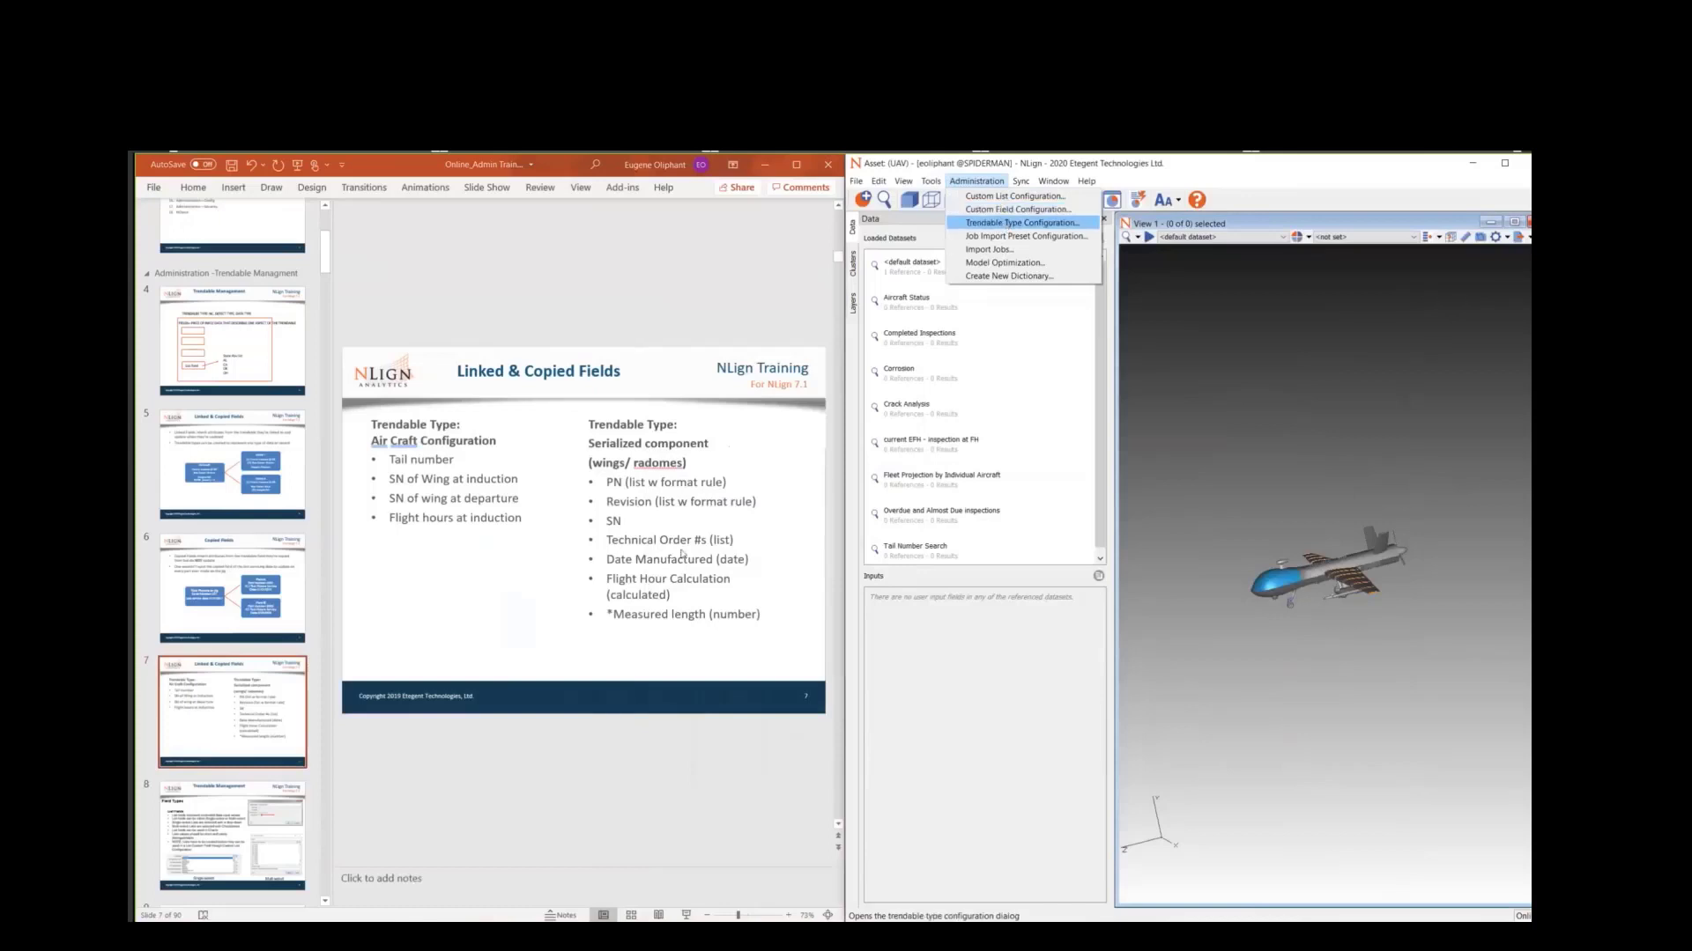
{"action": "left_click", "coordinate": [681, 553]}
{"action": "mouse_move", "coordinate": [707, 429]}
{"action": "left_mouse_down"}
{"action": "mouse_move", "coordinate": [758, 616]}
{"action": "mouse_move", "coordinate": [707, 429]}
{"action": "left_mouse_up"}
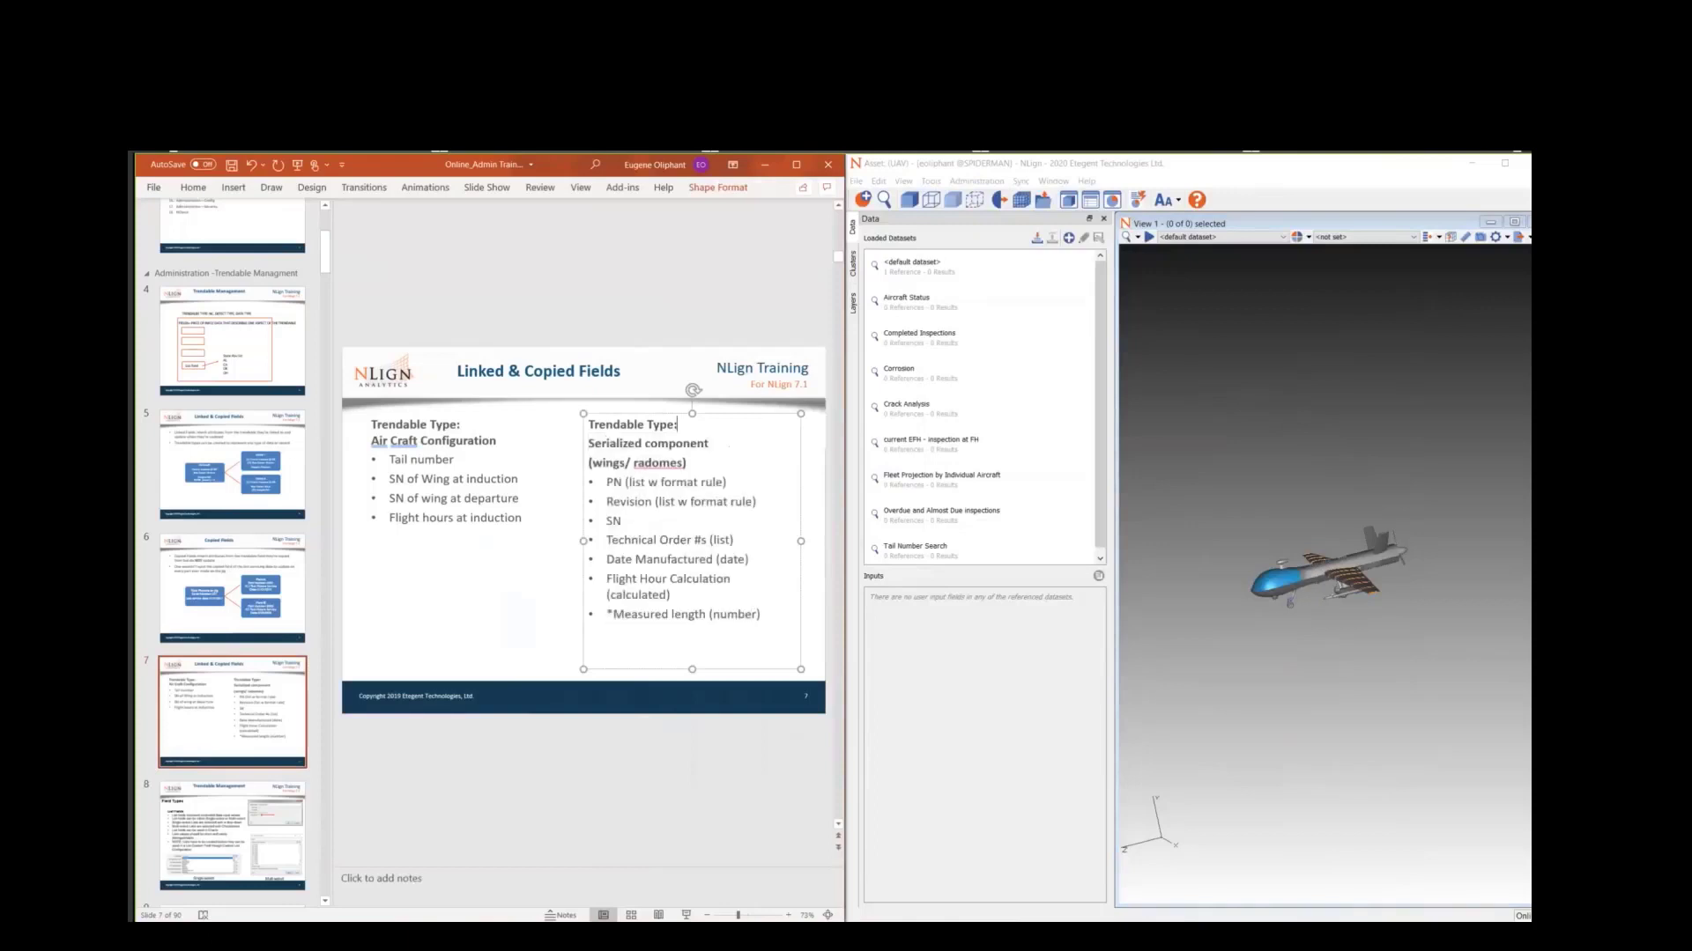
{"action": "type", "text": "(parent)"}
{"action": "left_click", "coordinate": [463, 426]}
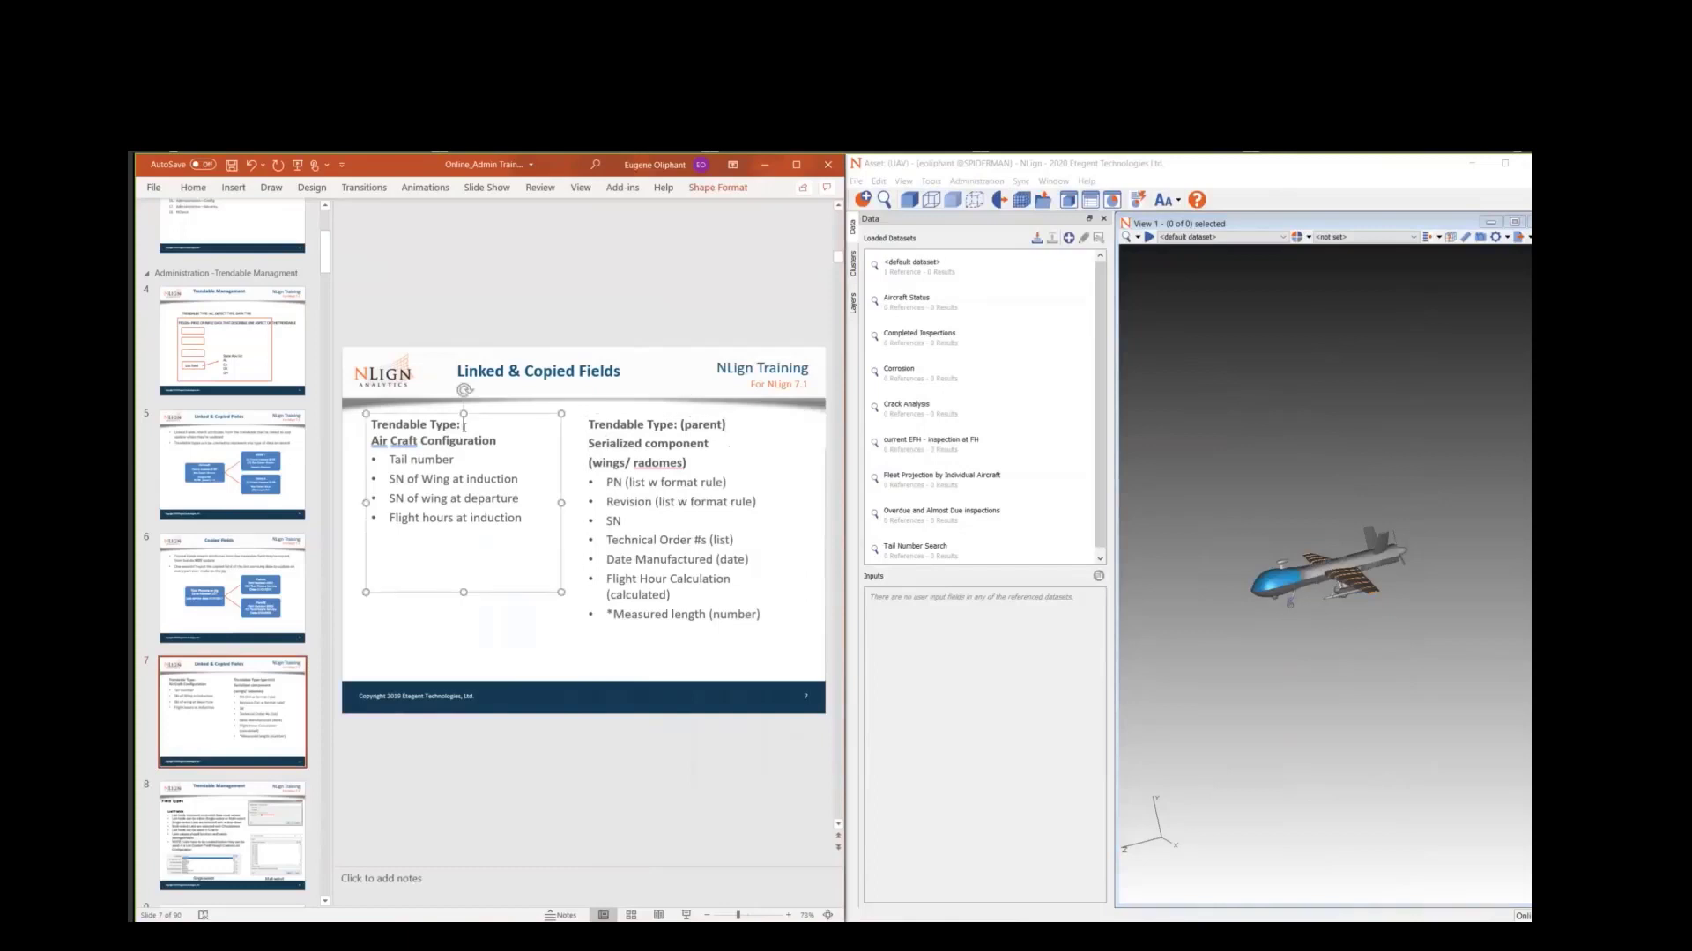
{"action": "type", "text": "(child)"}
- Append "(link)" to the slide's "SN of wing at departure" bullet
{"action": "type", "text": " (linke"}
{"action": "key", "text": "BackSpace"}
{"action": "type", "text": ")"}
- In NLign, reopen the Aircraft Part Configuration trendable type, move its Part Number field above Serial Number and save the type
{"action": "left_click", "coordinate": [969, 180]}
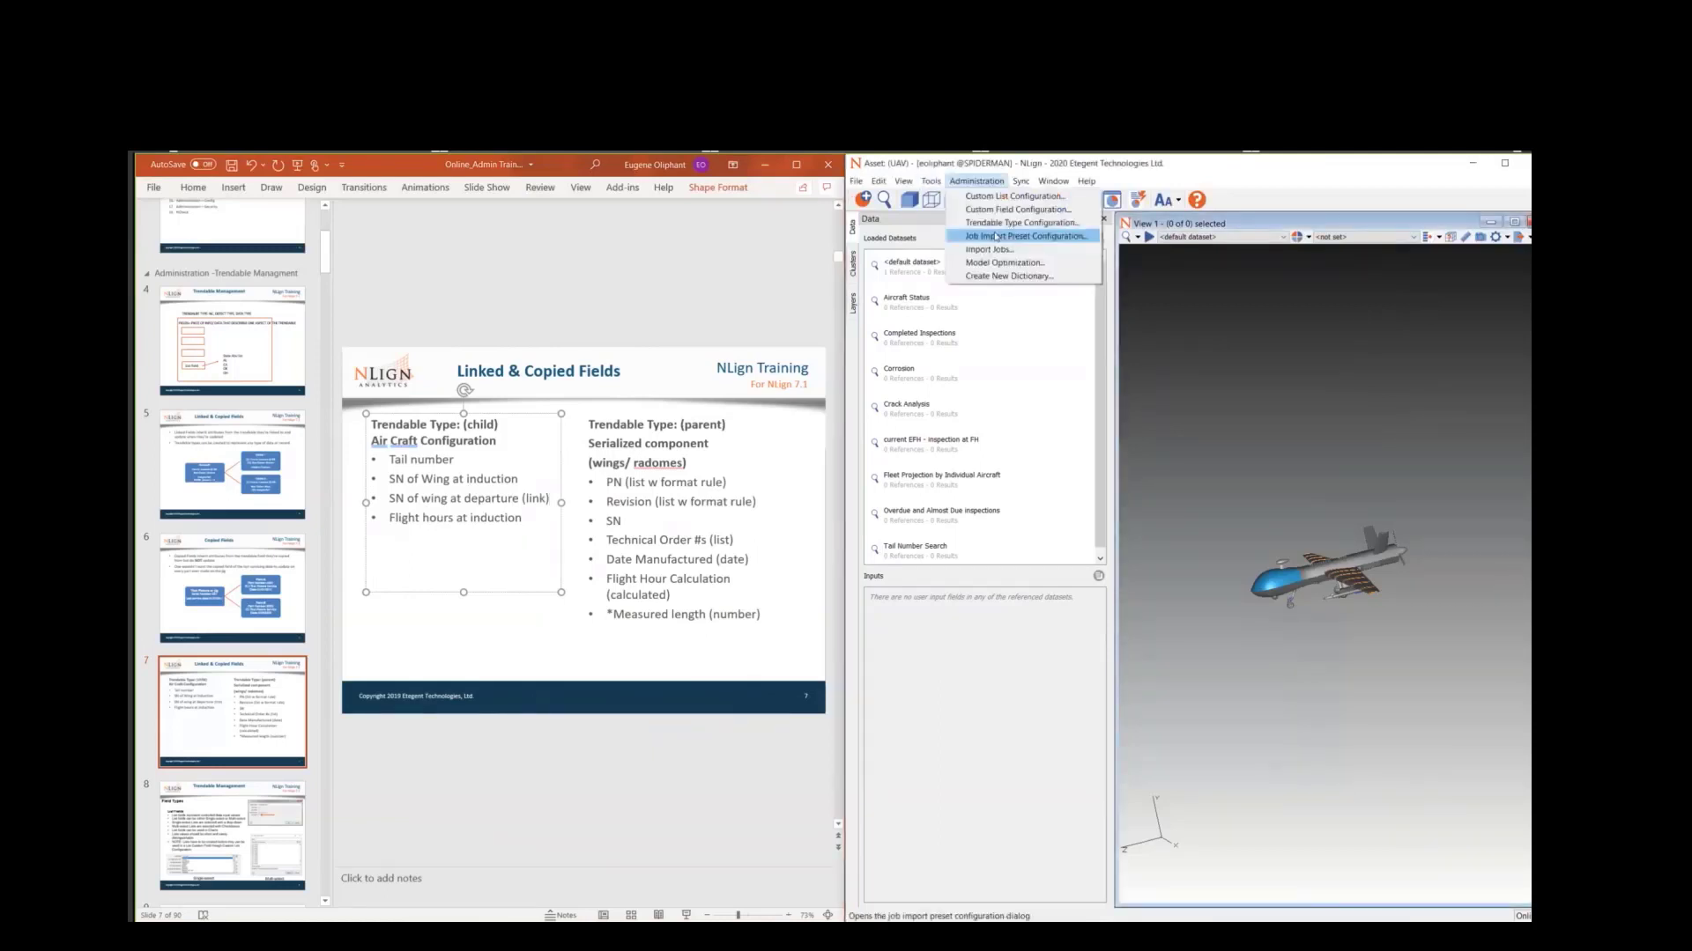
{"action": "left_click", "coordinate": [992, 224]}
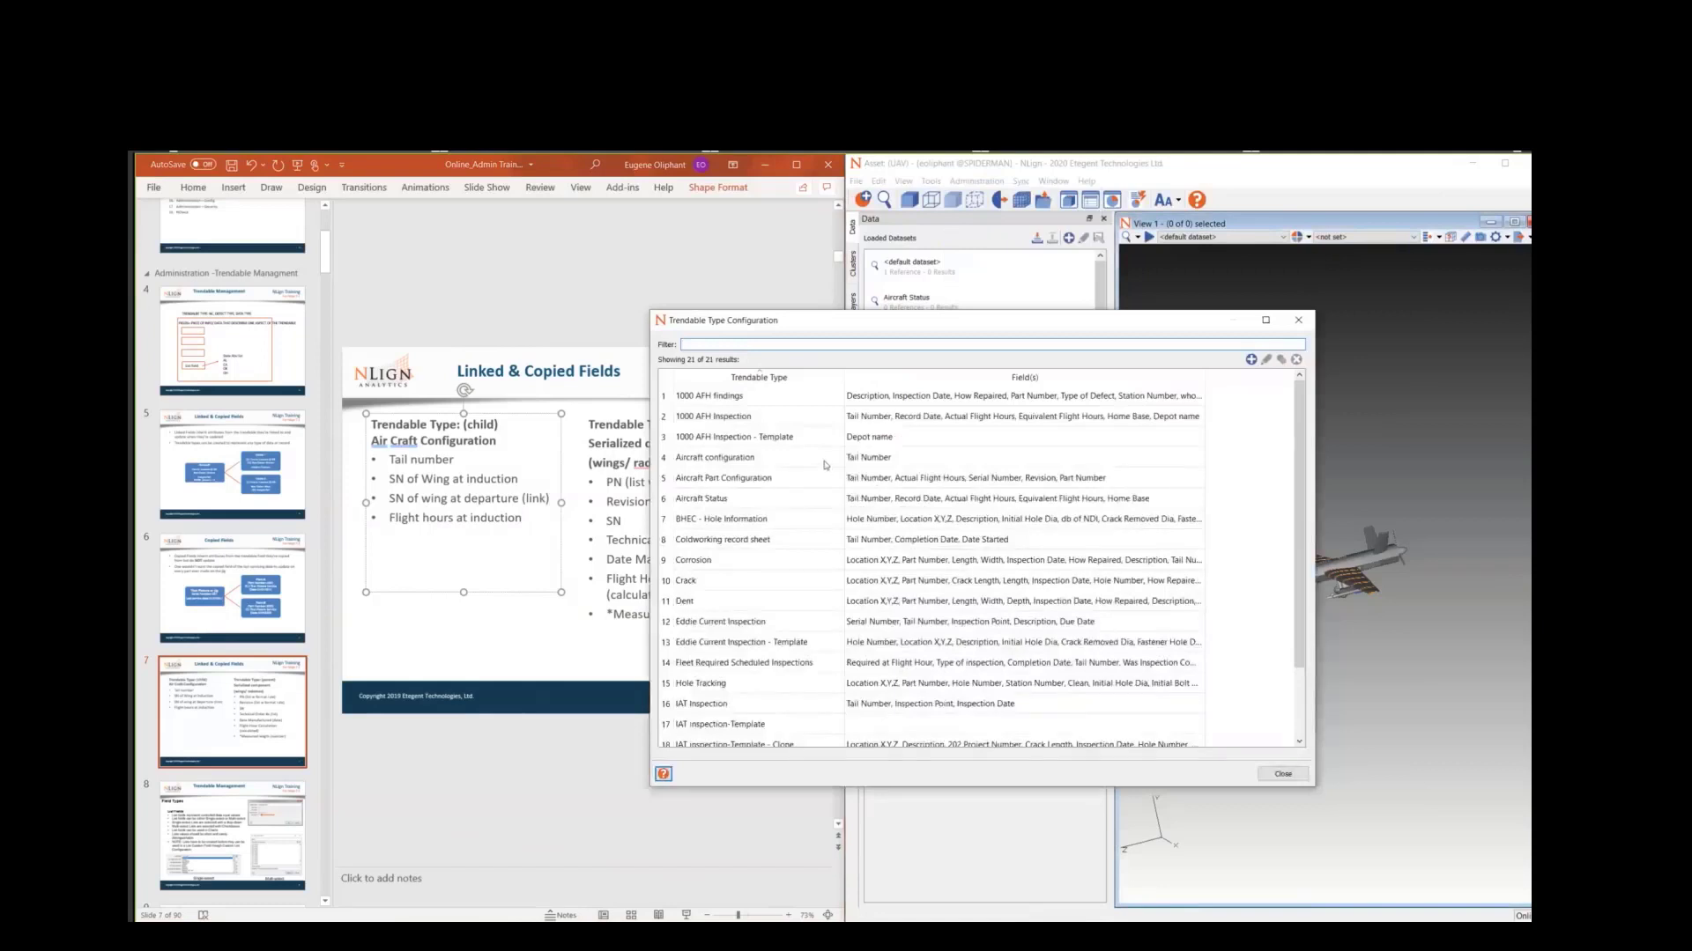
{"action": "double_click", "coordinate": [793, 477]}
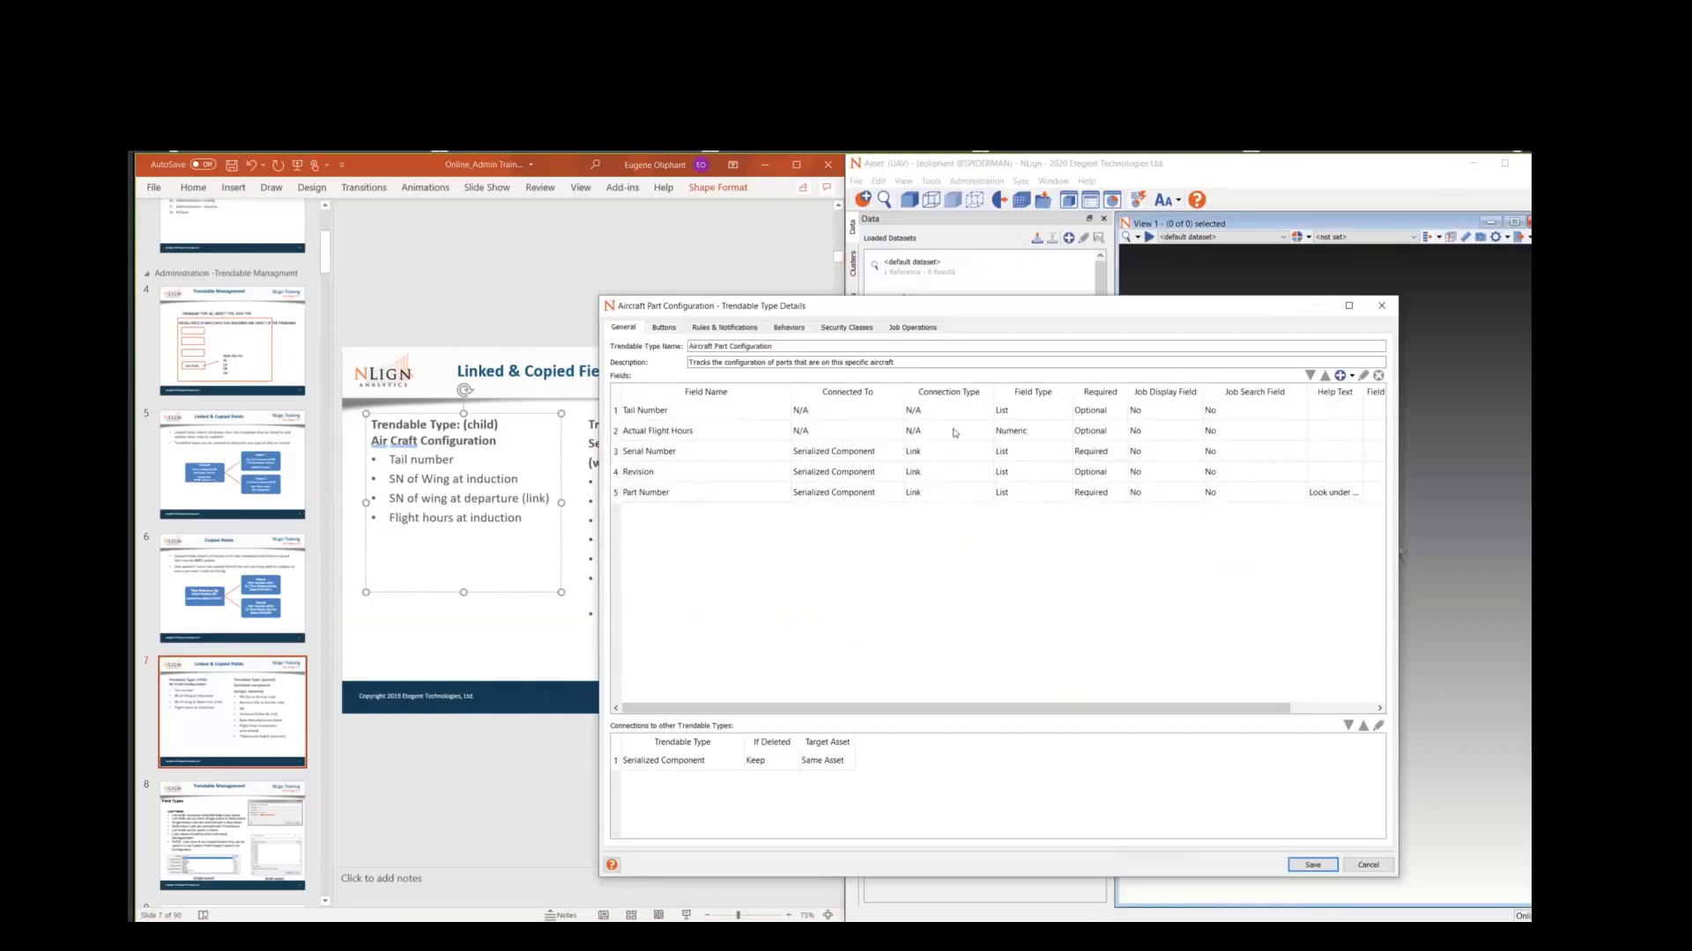
{"action": "left_click", "coordinate": [749, 458]}
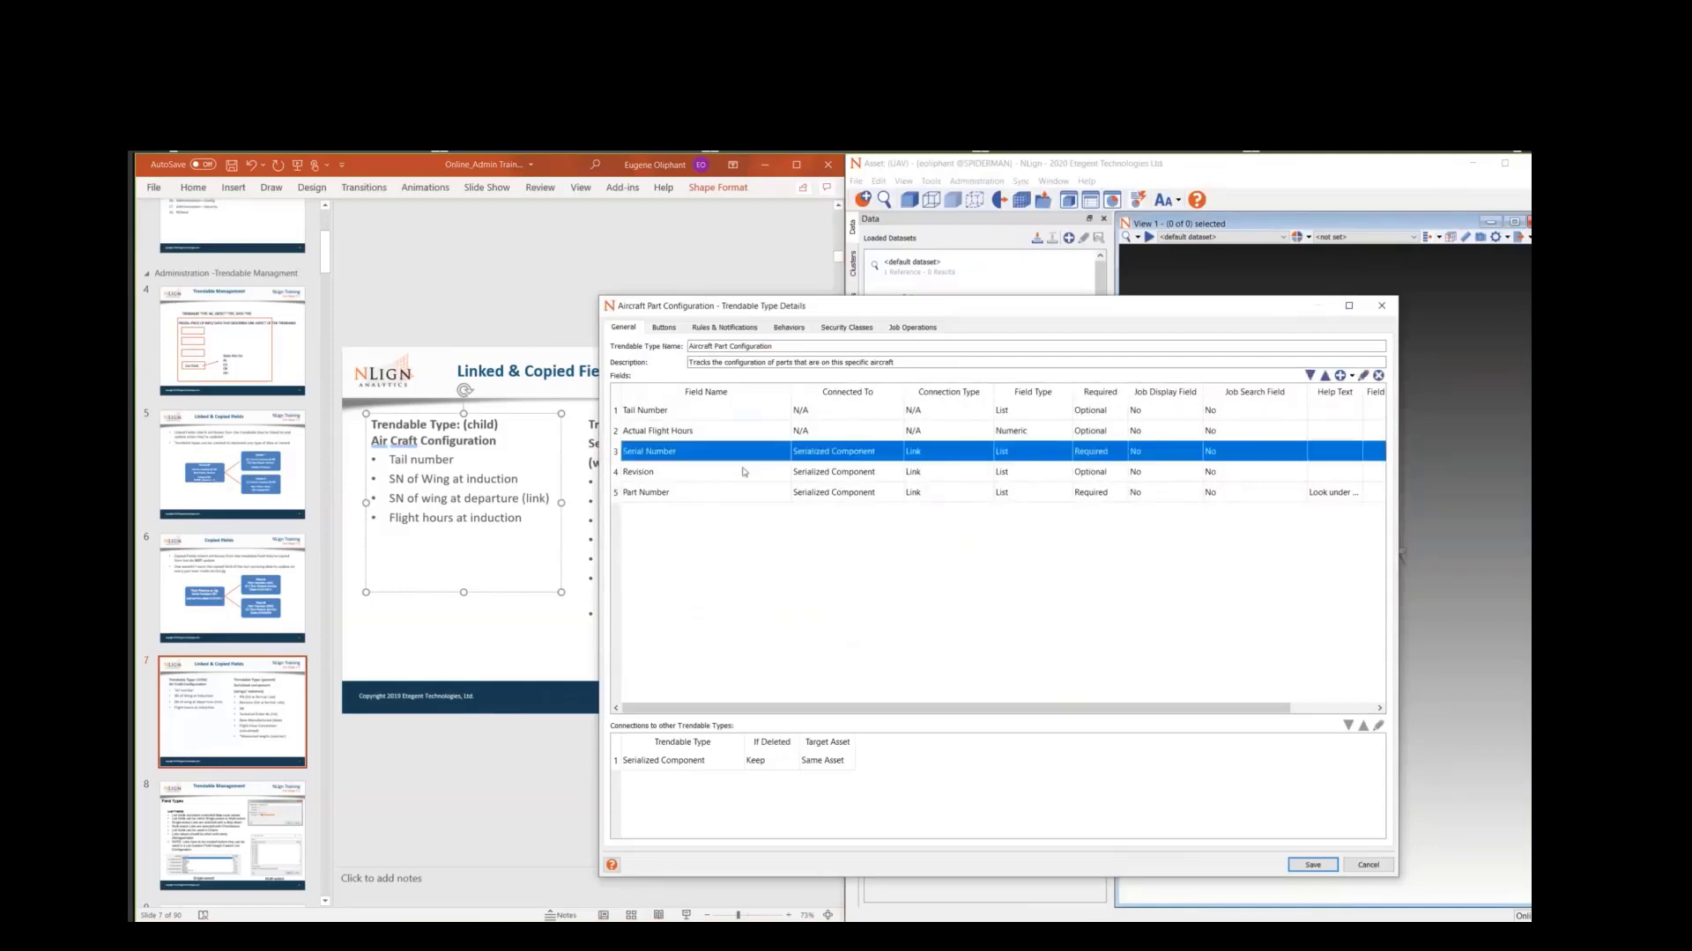
{"action": "left_click", "coordinate": [743, 474]}
{"action": "left_click", "coordinate": [735, 496]}
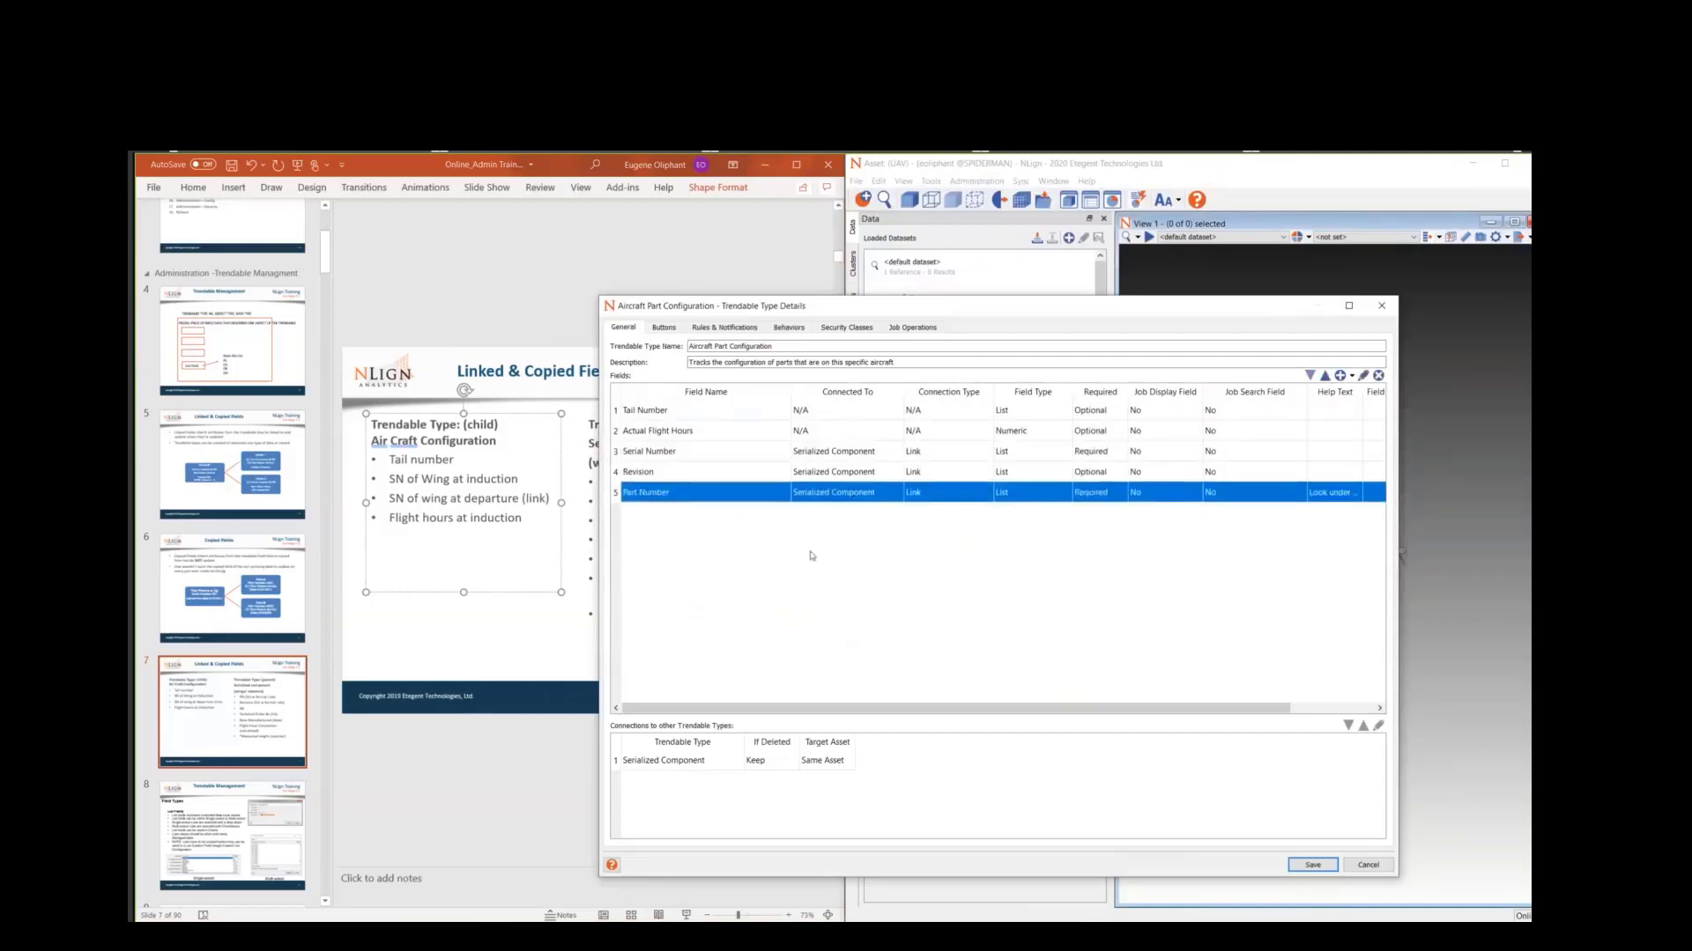
{"action": "left_click", "coordinate": [1326, 376]}
{"action": "left_click", "coordinate": [1326, 377]}
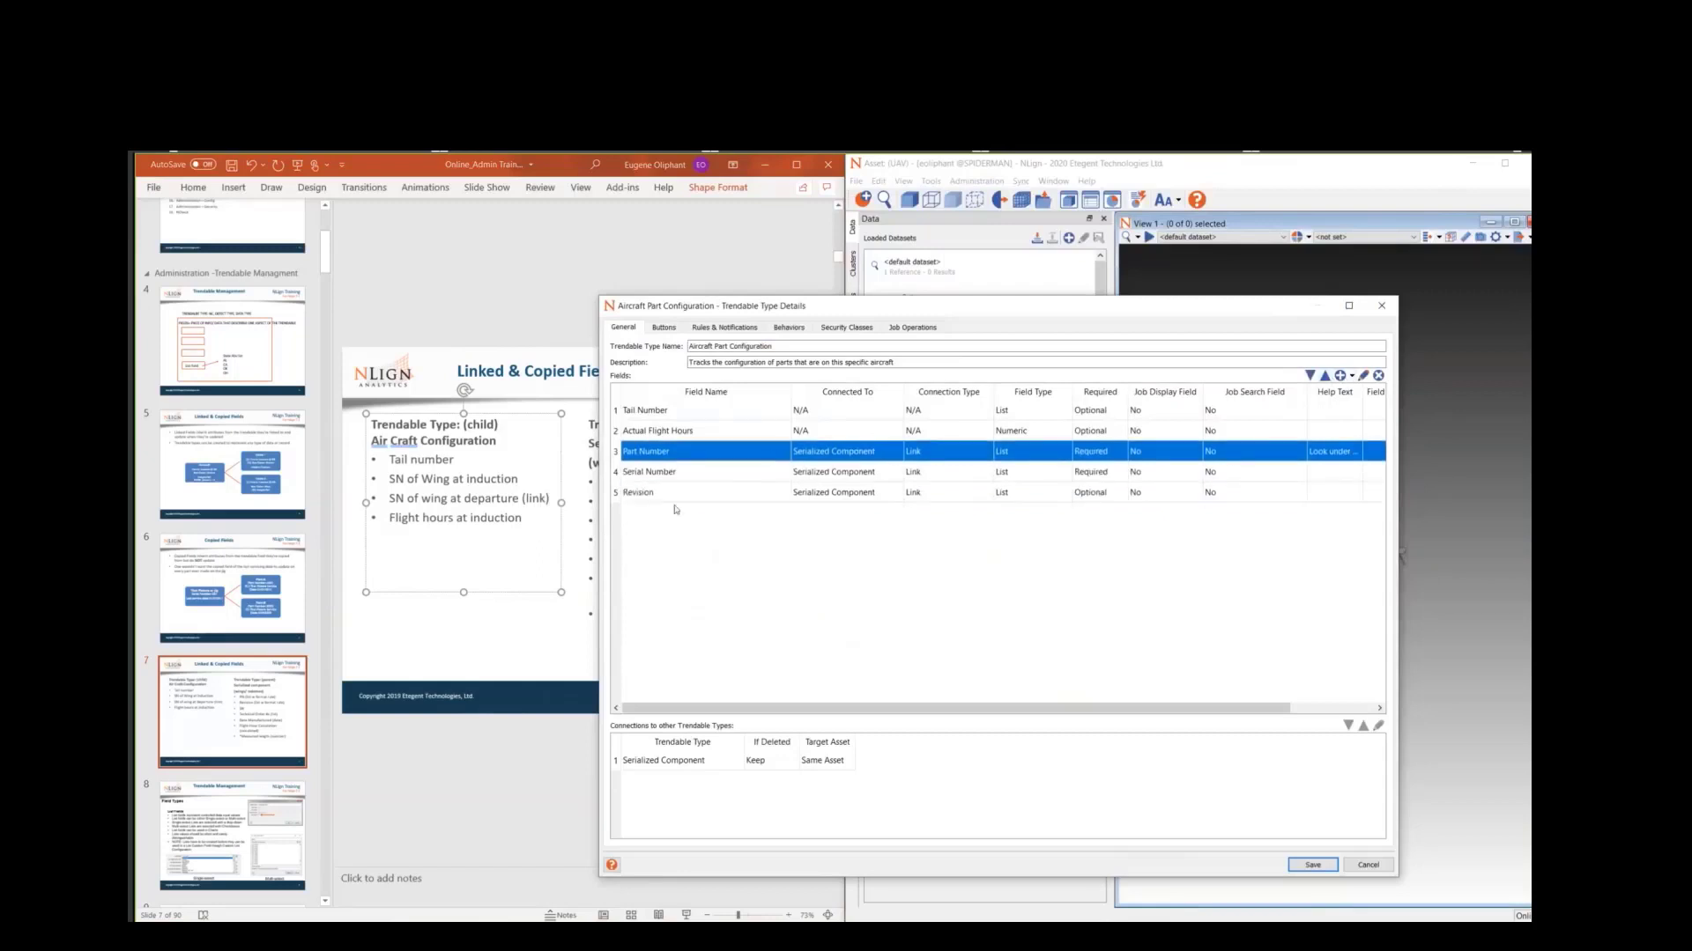
{"action": "key", "text": "Return"}
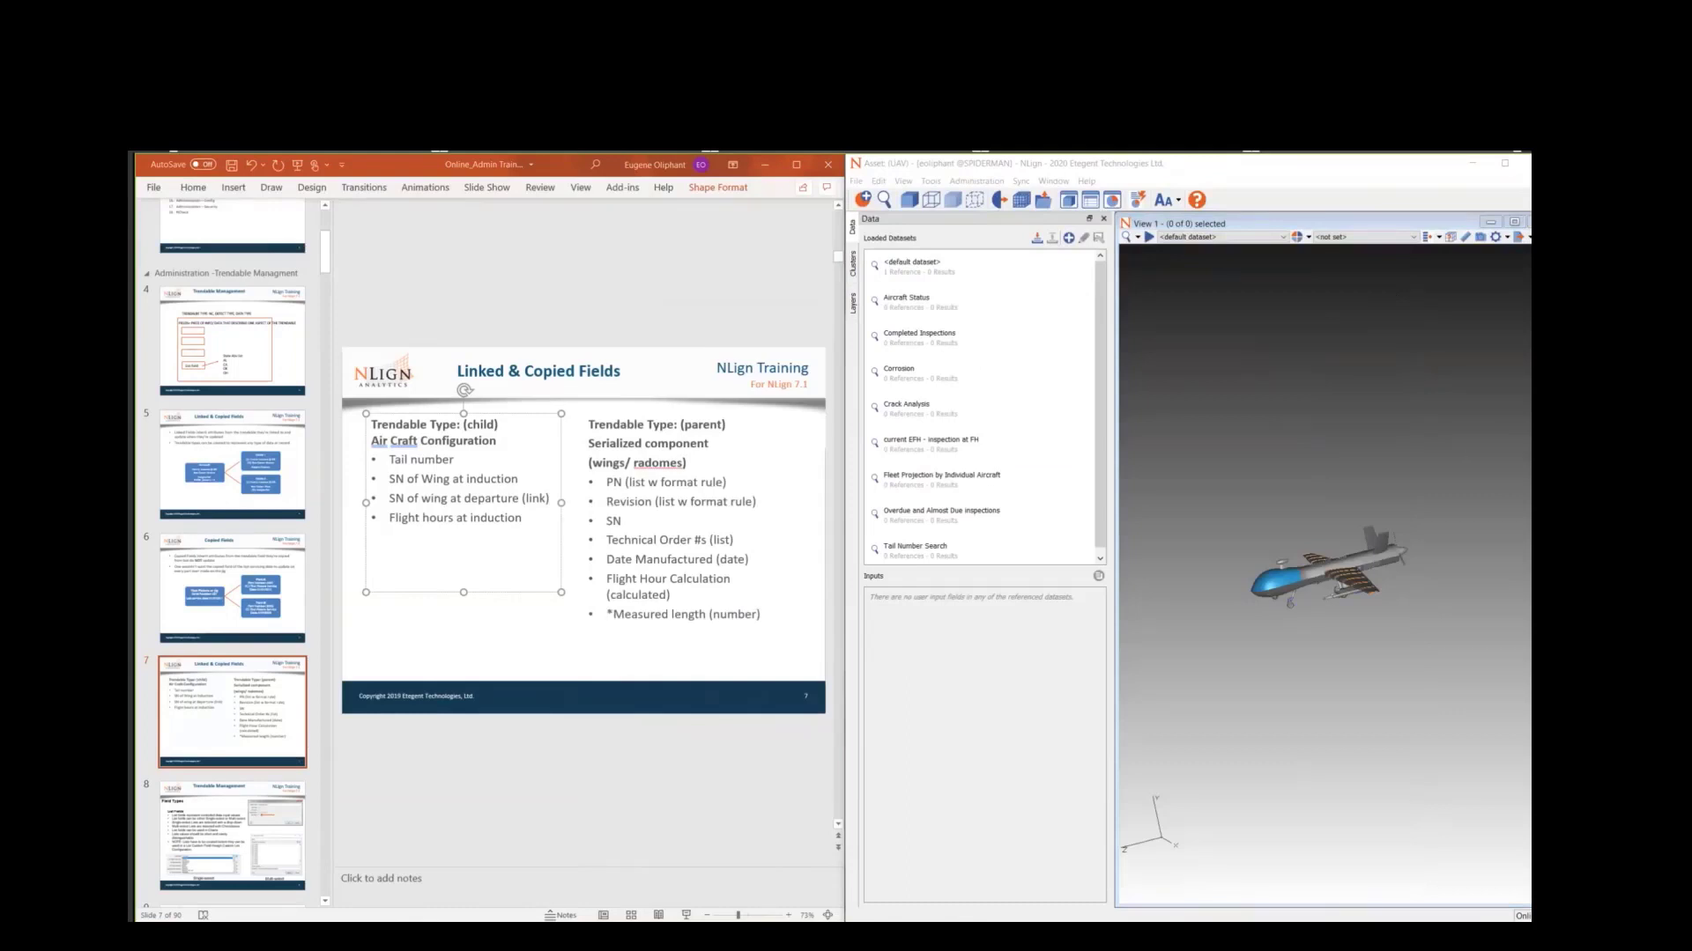
{"action": "key", "text": "XF86AudioLowerVolume"}
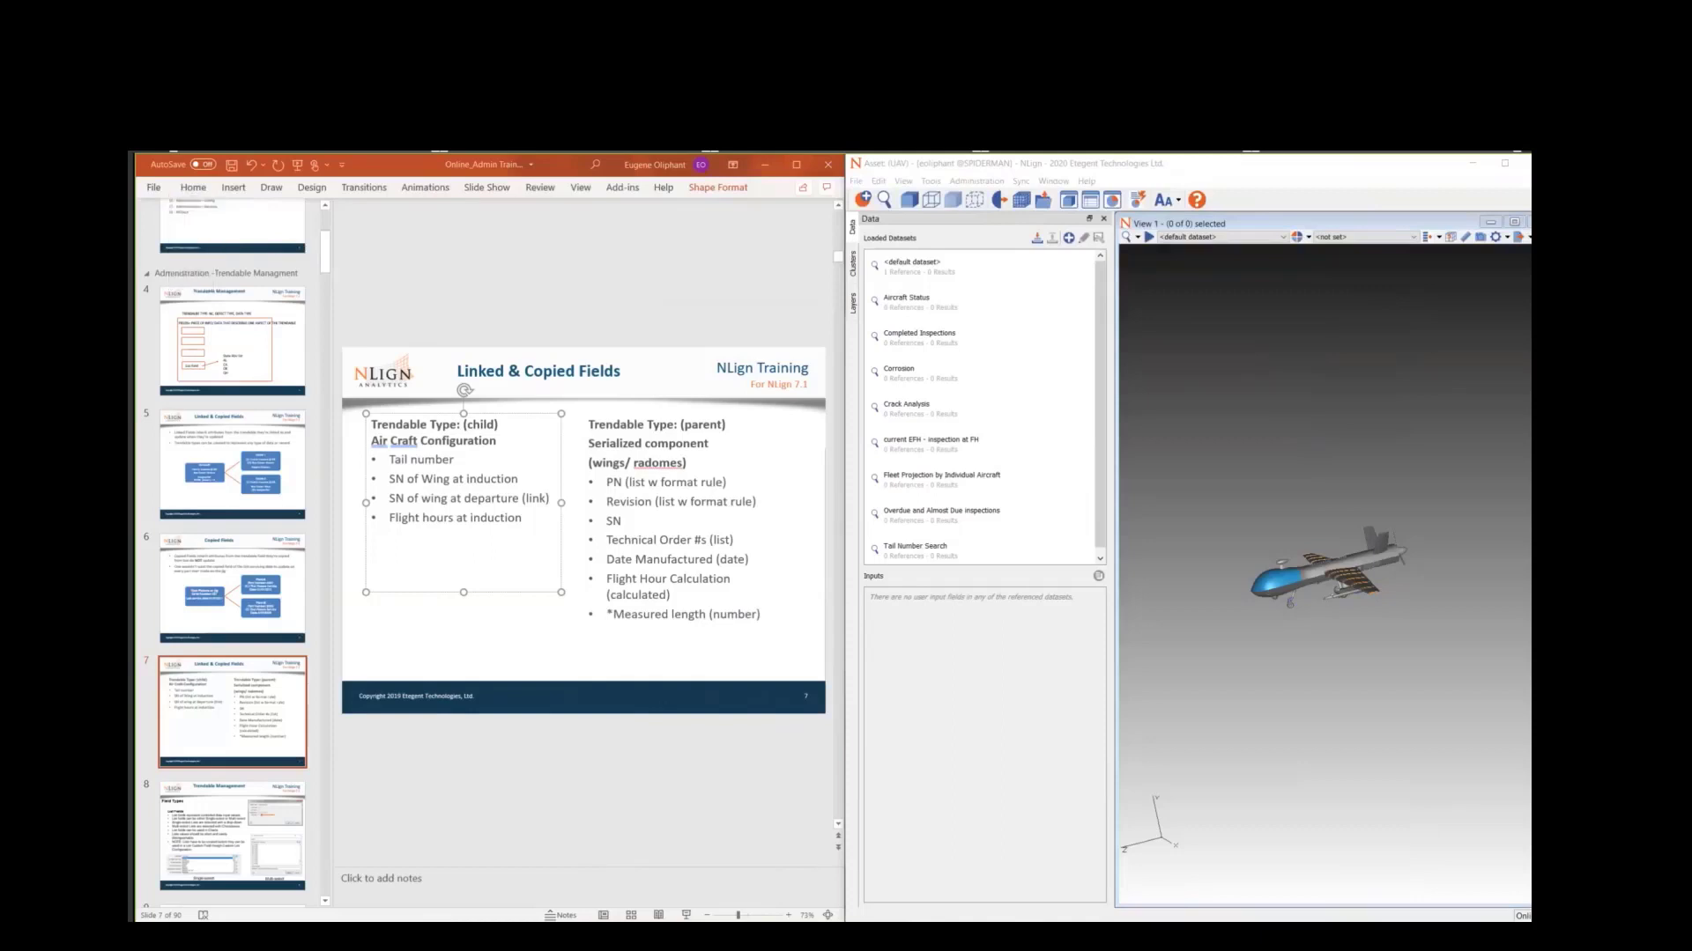